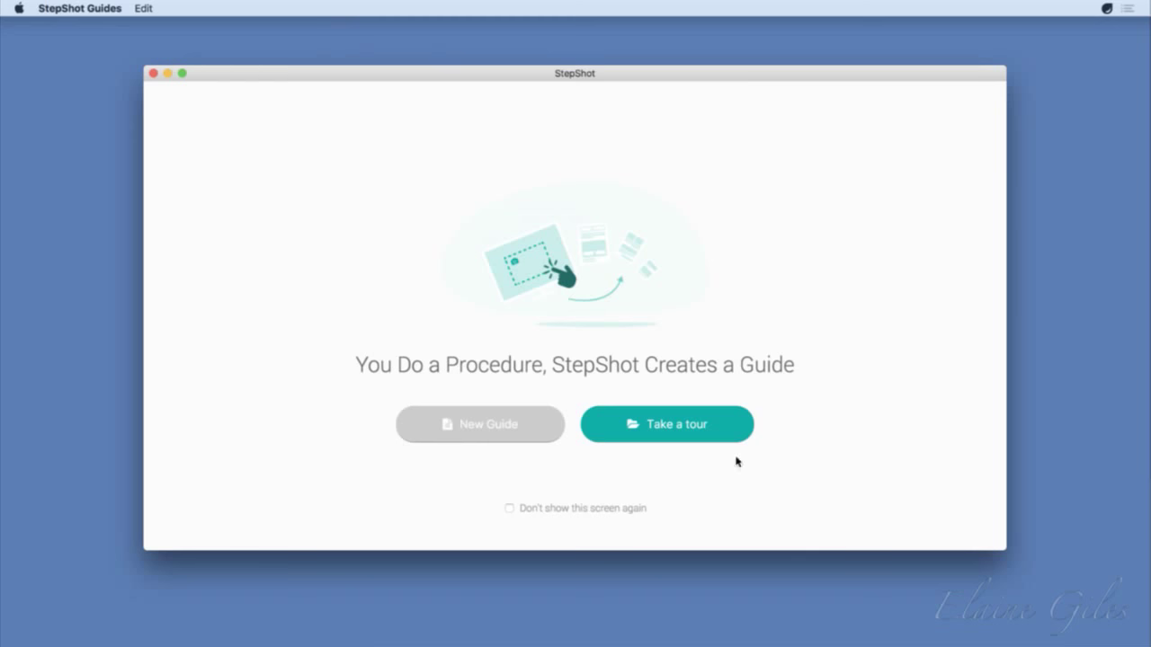
# Step: Take the product tour and examine the Quick Start Guide's steps on headings, annotations, capturing and sharing
pyautogui.click(689, 436)
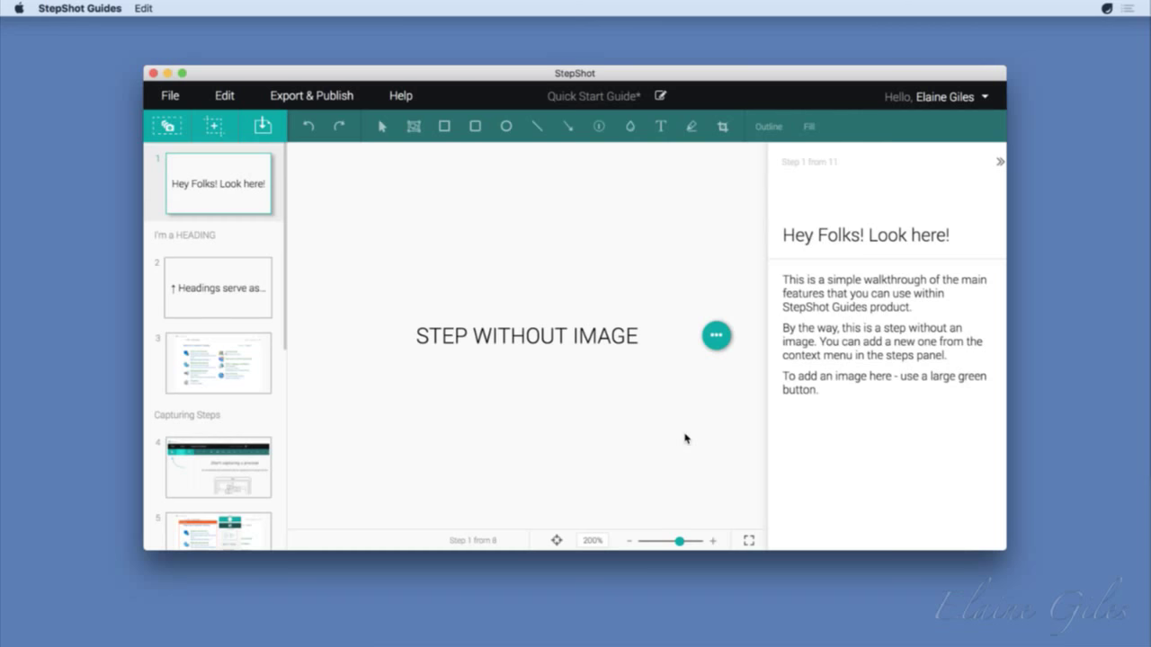
pyautogui.click(223, 288)
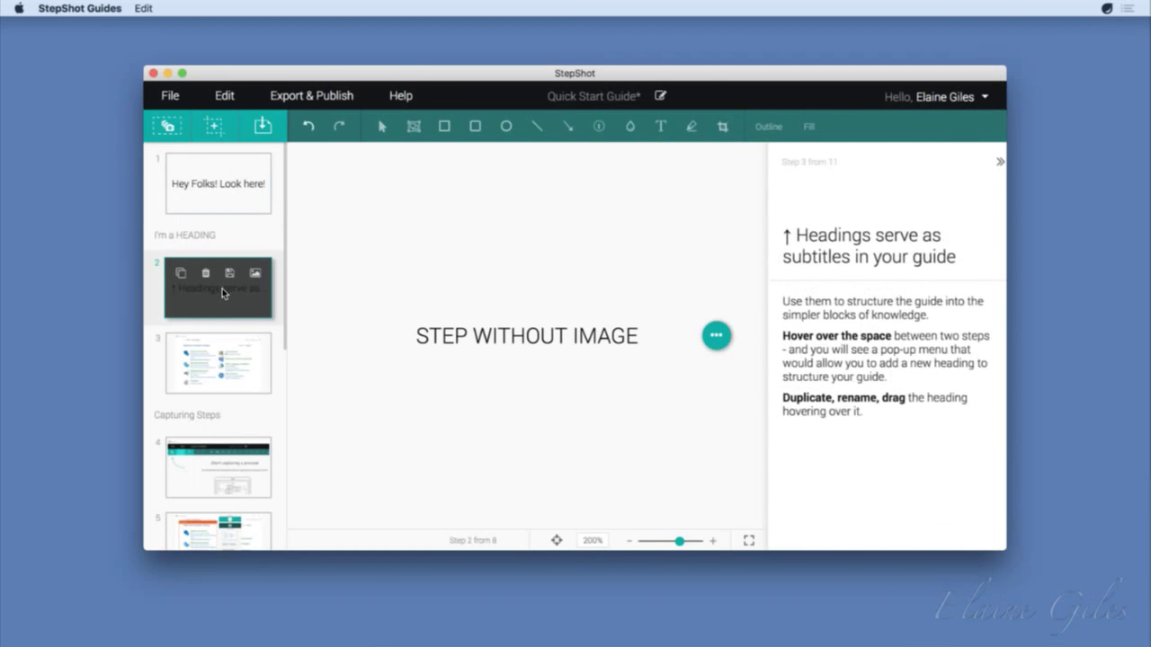
pyautogui.click(236, 377)
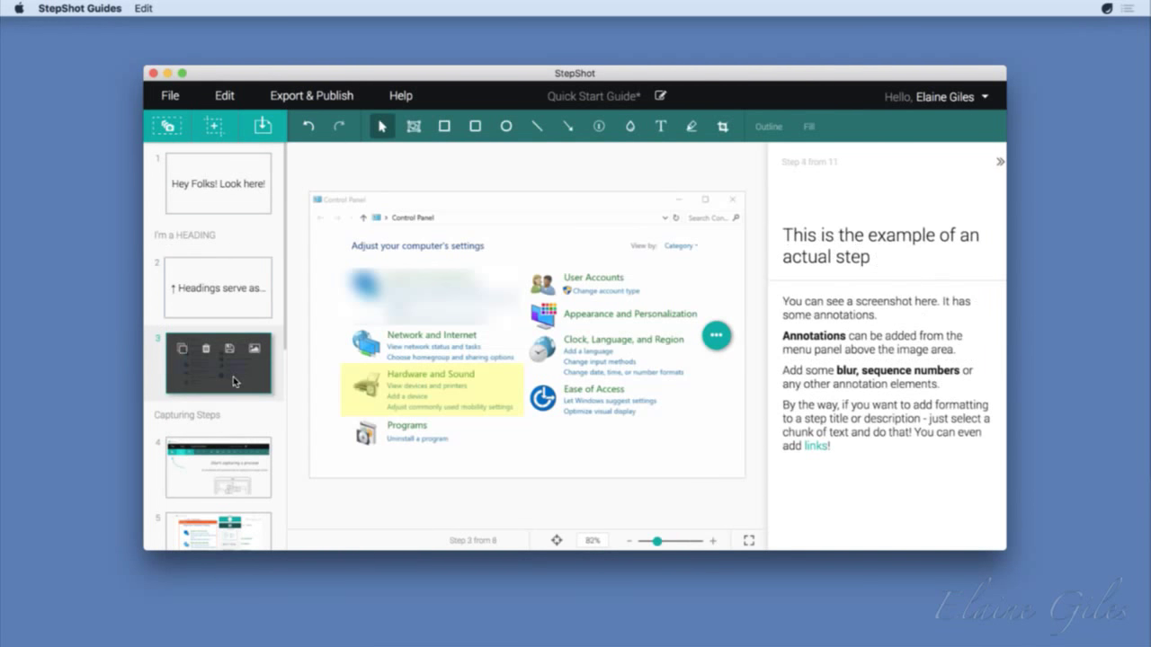
pyautogui.click(246, 474)
pyautogui.scroll(-2, 259, 490)
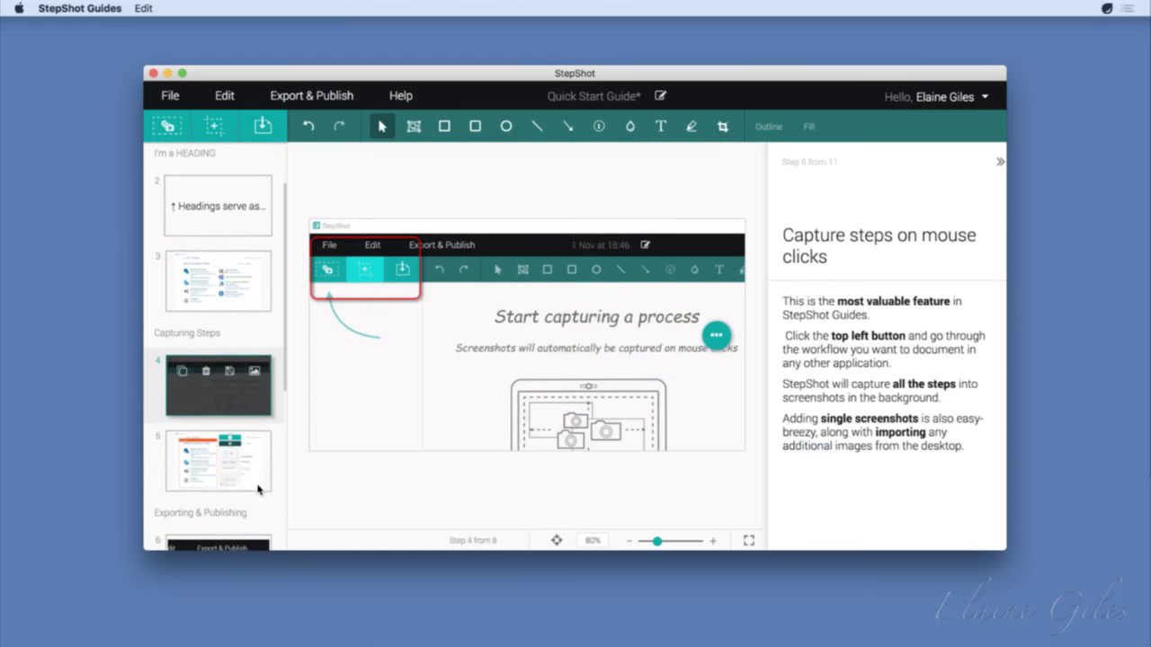
pyautogui.click(254, 474)
pyautogui.scroll(-2, 252, 471)
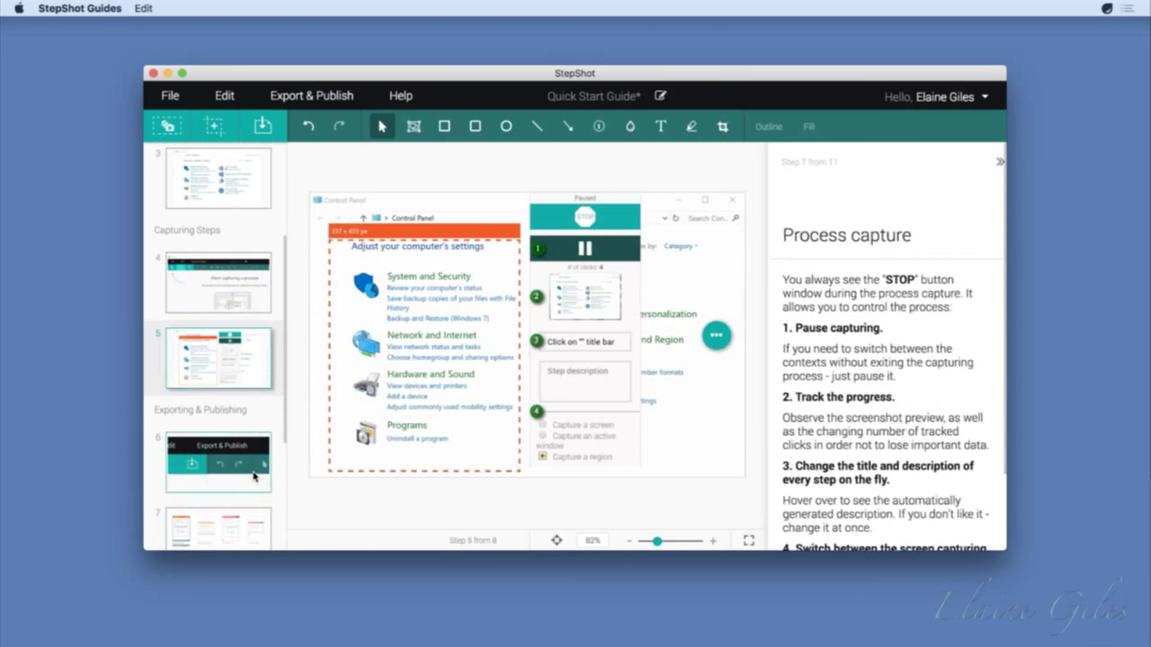
pyautogui.click(253, 471)
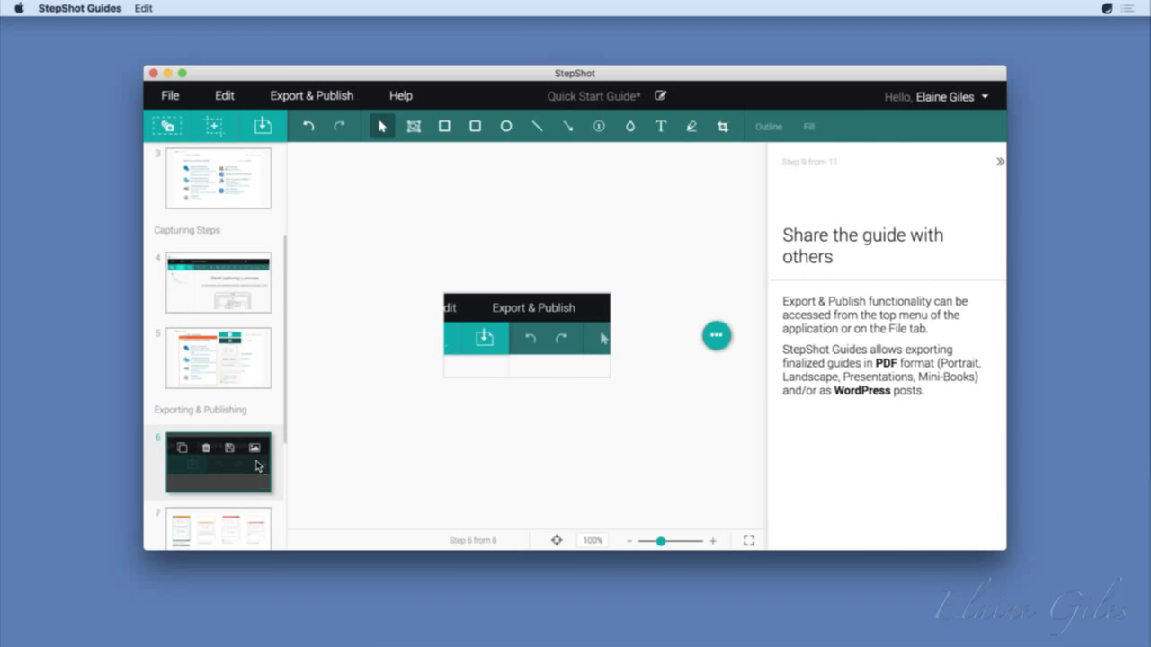
# Step: Start a new guide, discarding the changes to the Quick Start Guide
pyautogui.click(173, 101)
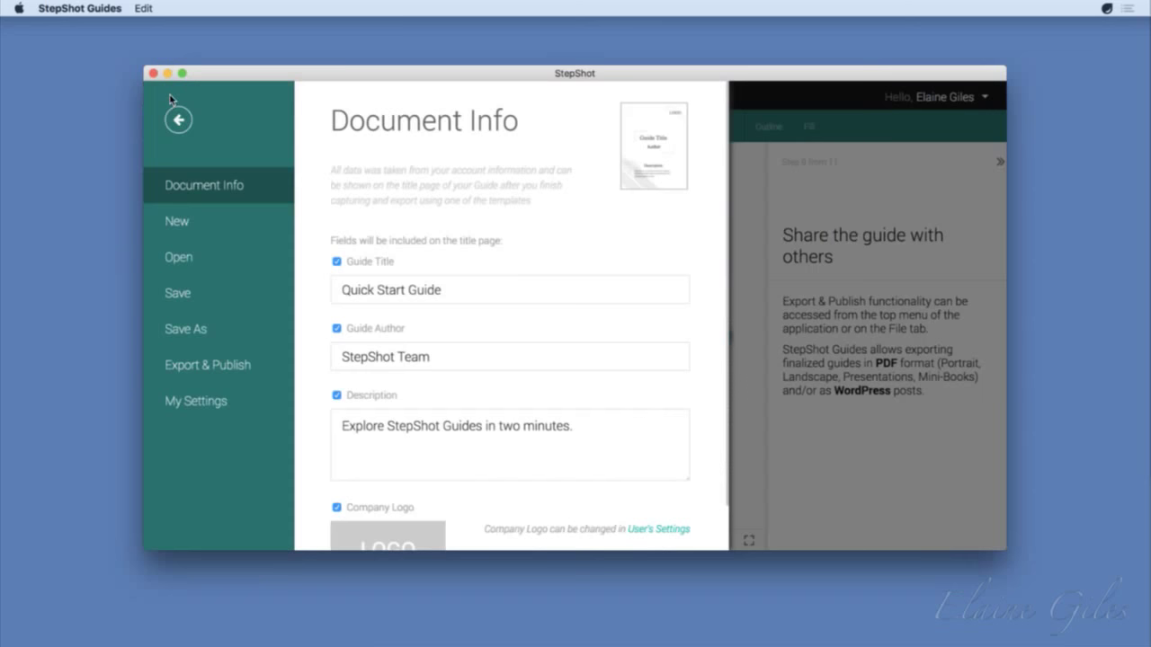
pyautogui.click(180, 222)
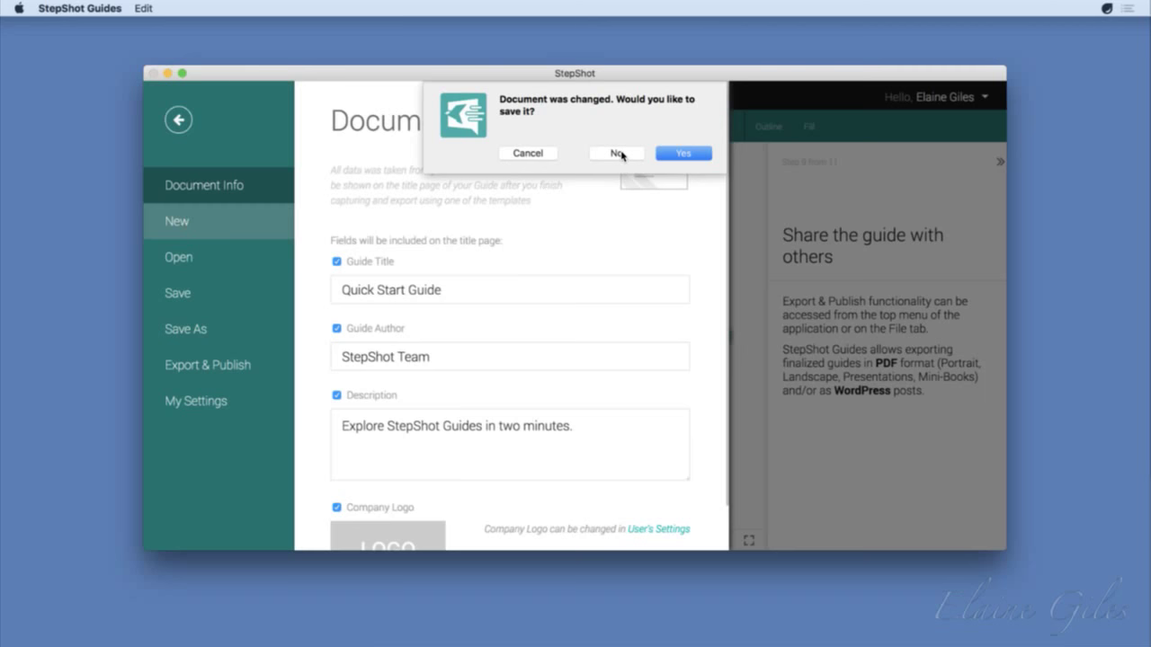
pyautogui.click(617, 154)
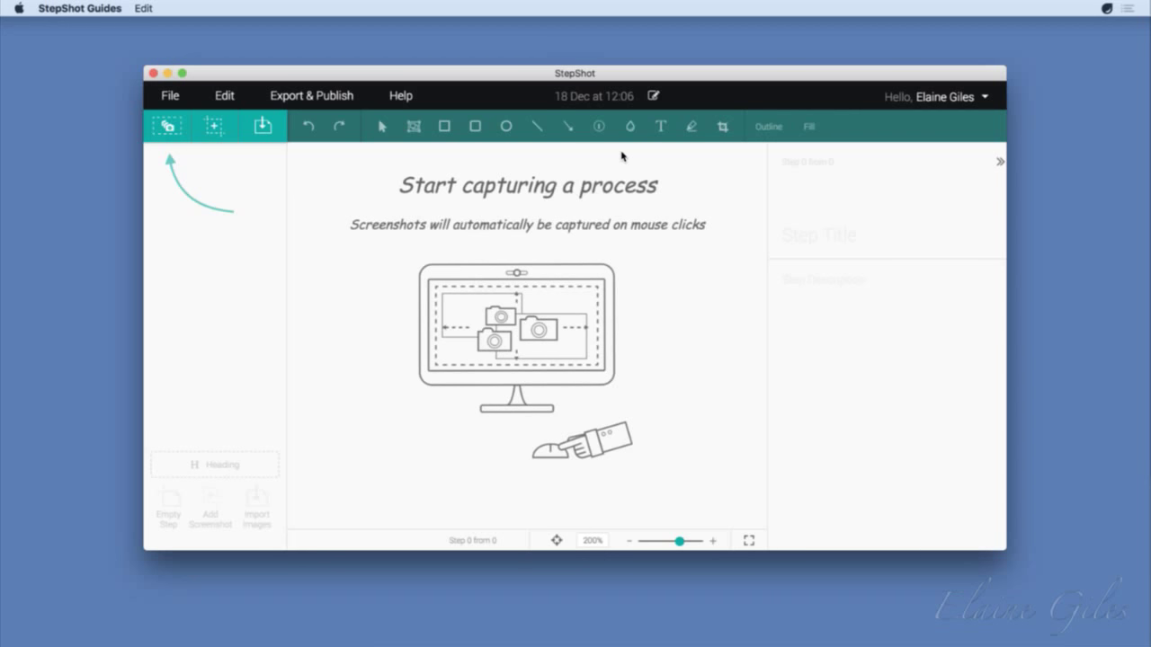
# Step: Quit and relaunch StepShot Guides to return to the welcome screen
pyautogui.press('super+q')
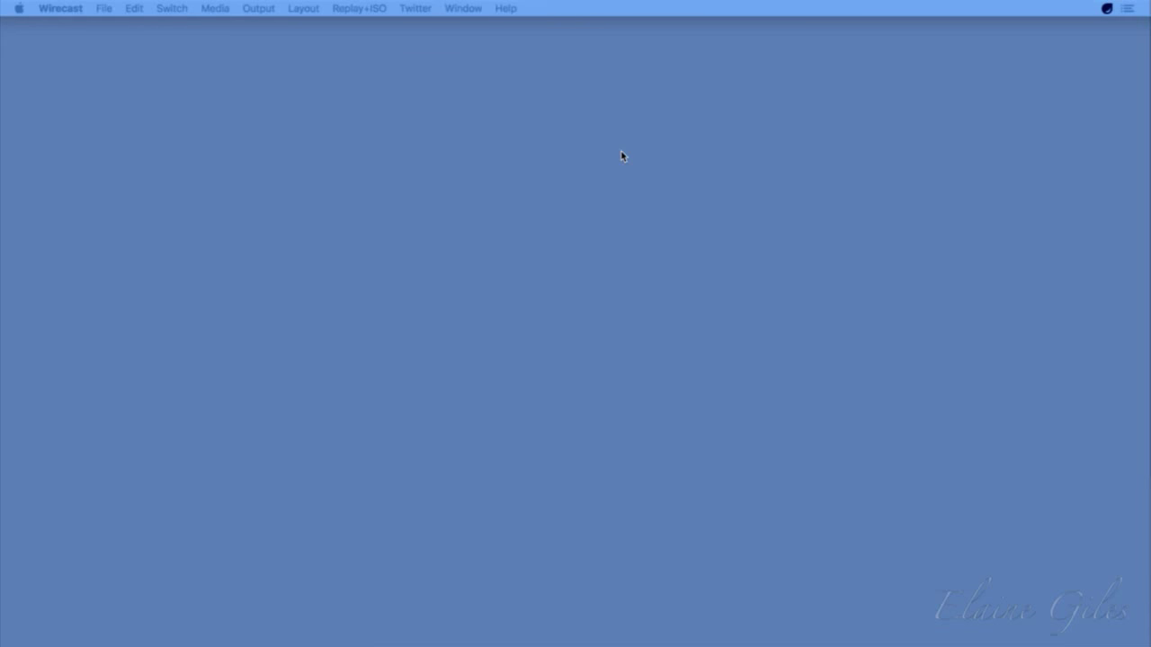
pyautogui.hotkey('alt', 'space')
pyautogui.write('ssg')
pyautogui.press('Return')
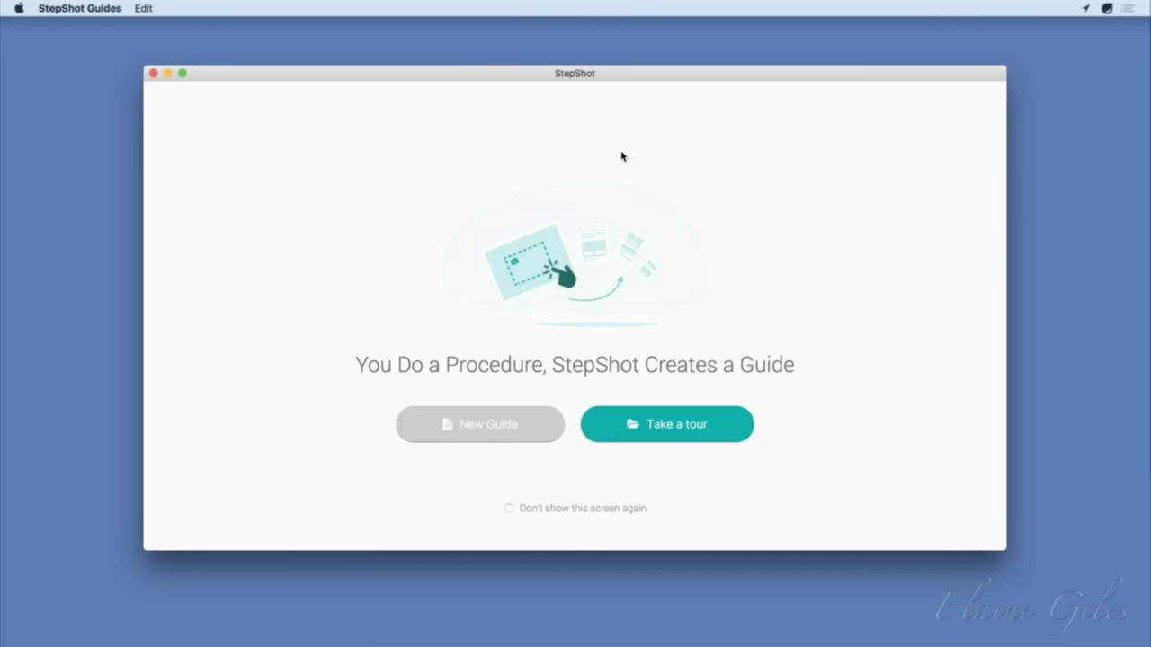
# Step: Create a new empty guide from the welcome screen
pyautogui.click(70, 4)
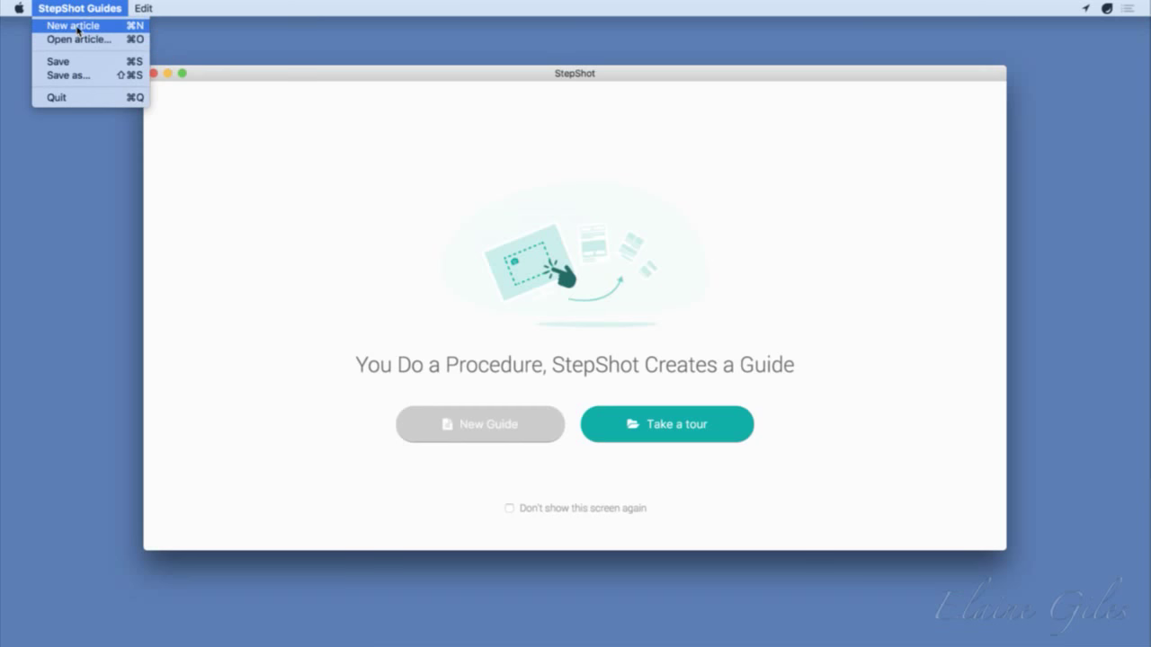
pyautogui.click(78, 30)
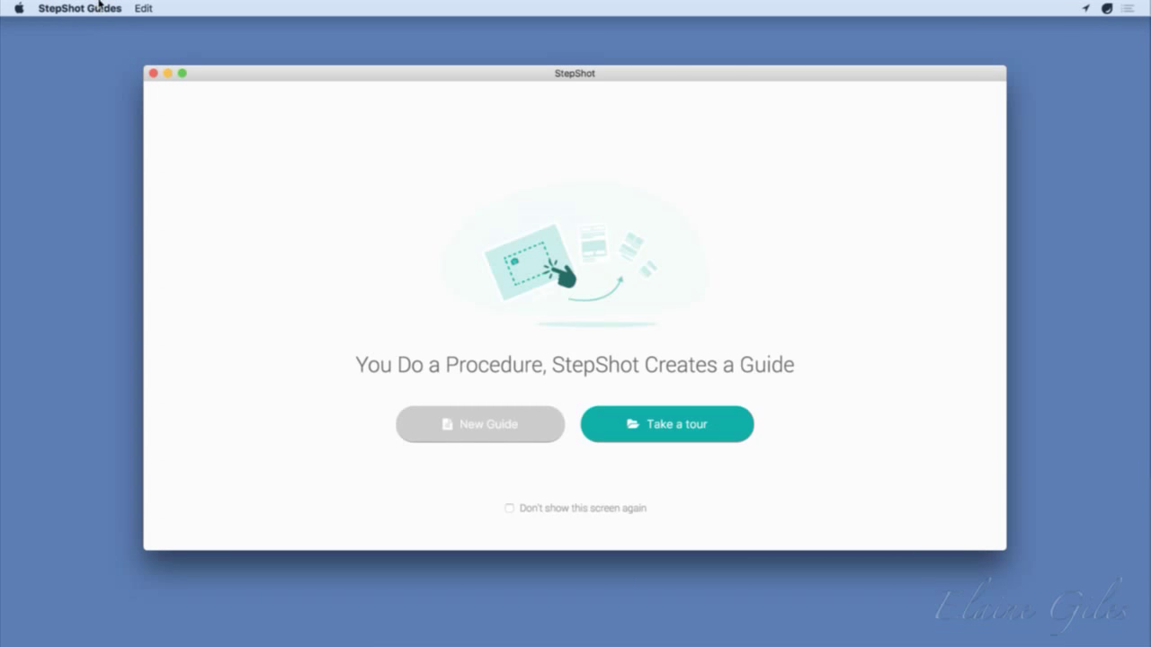
pyautogui.click(99, 5)
pyautogui.click(102, 33)
pyautogui.click(503, 432)
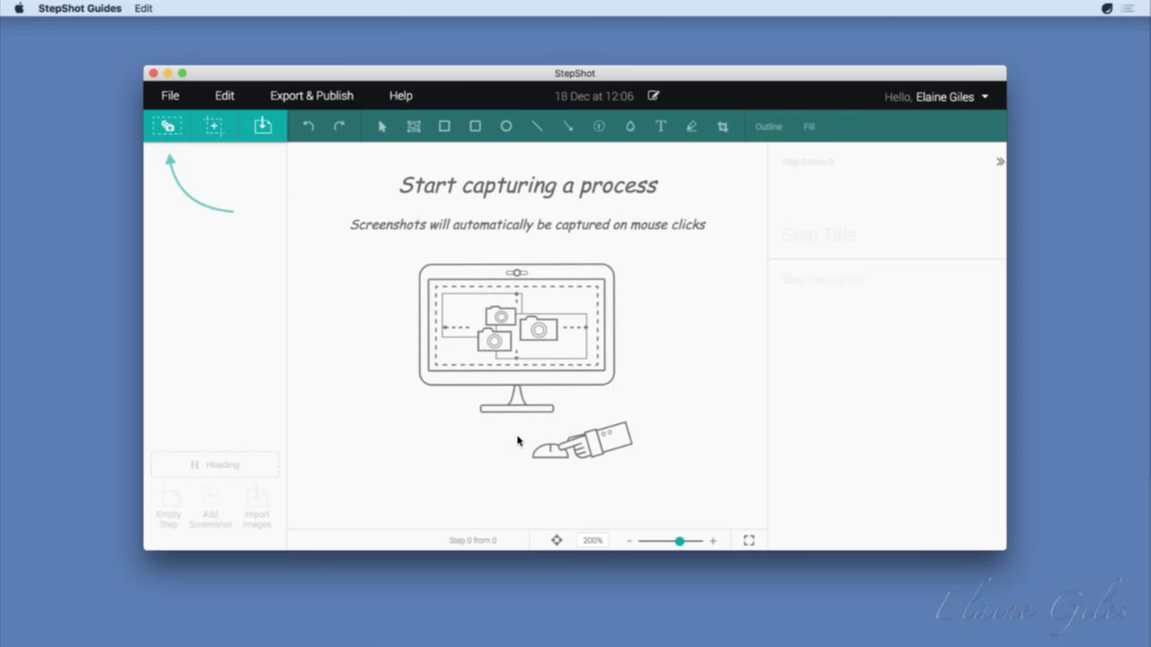
# Step: Examine the application and editing commands, the document info fields, and the export and publish formats
pyautogui.click(87, 7)
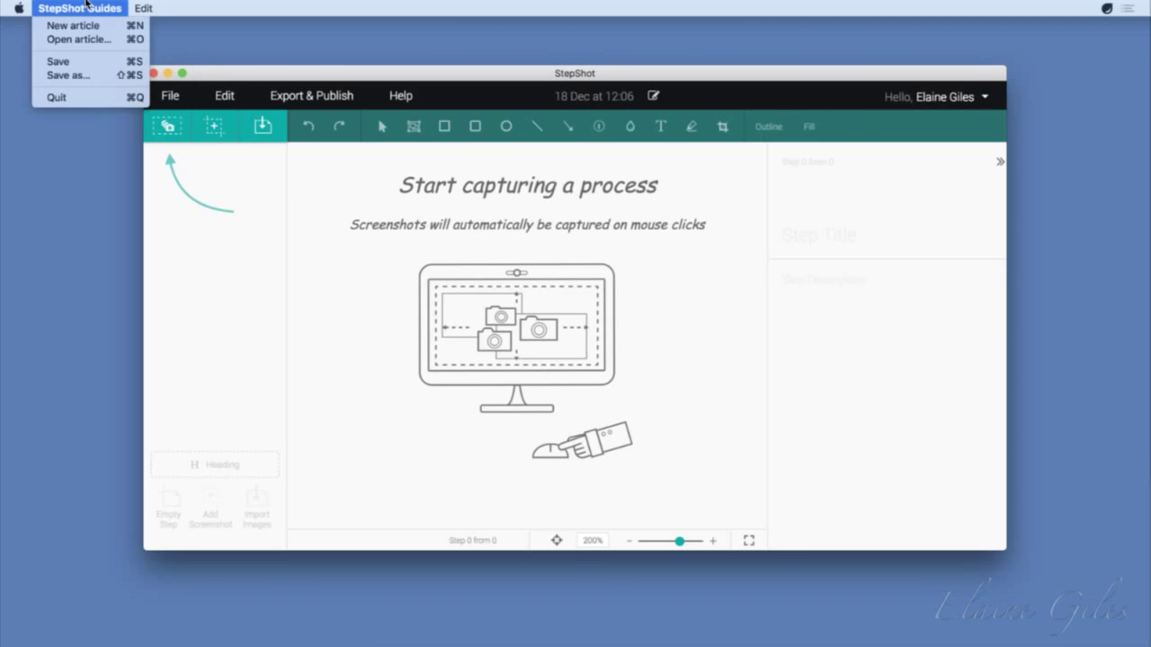
pyautogui.moveTo(147, 6)
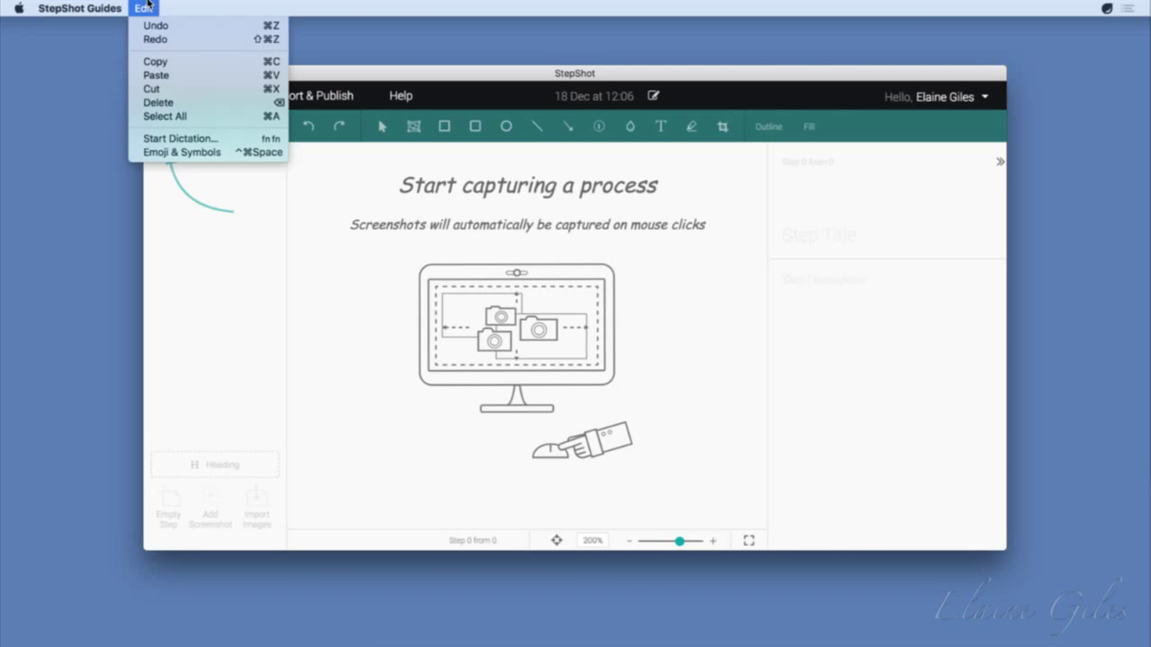
pyautogui.click(437, 75)
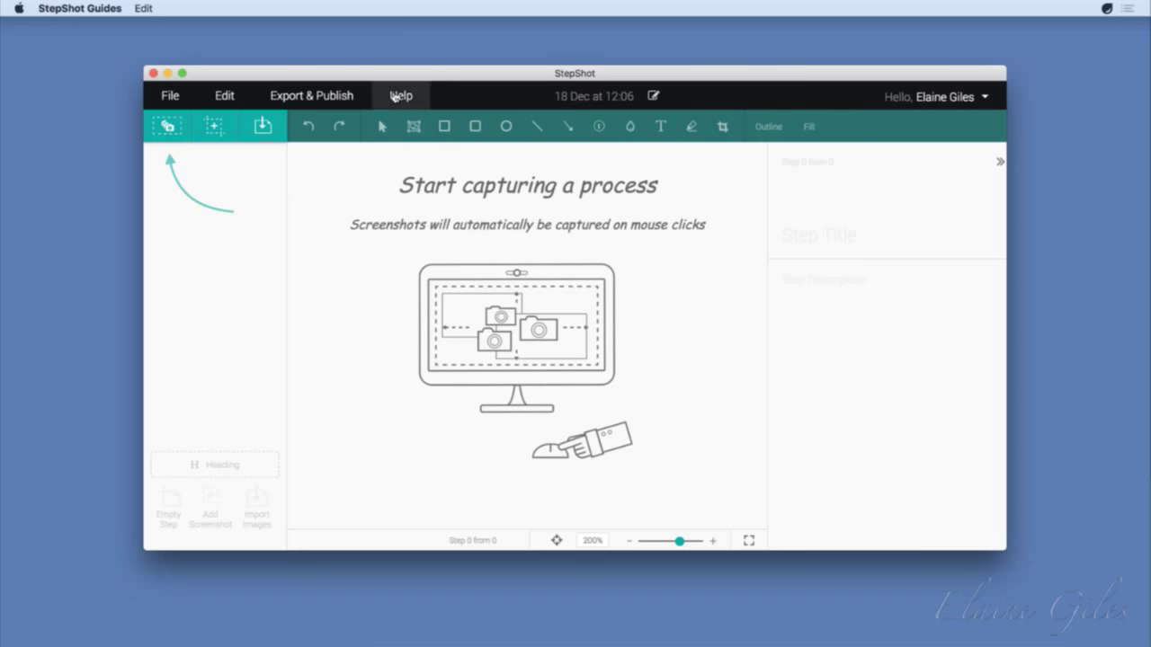
pyautogui.click(170, 96)
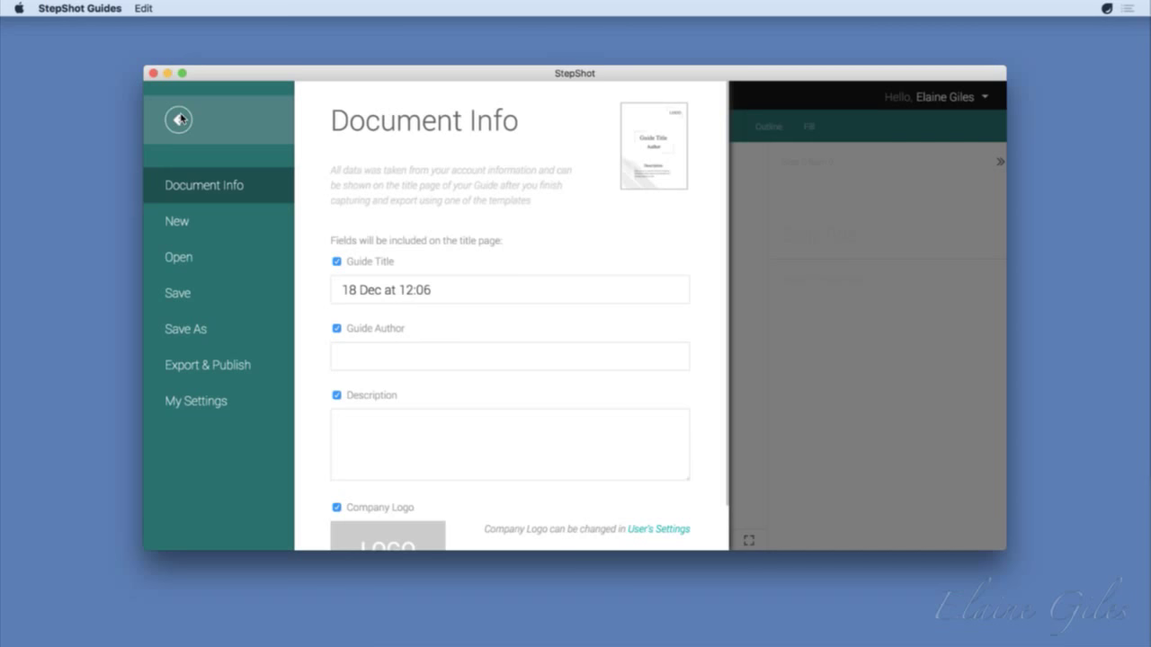
pyautogui.click(180, 118)
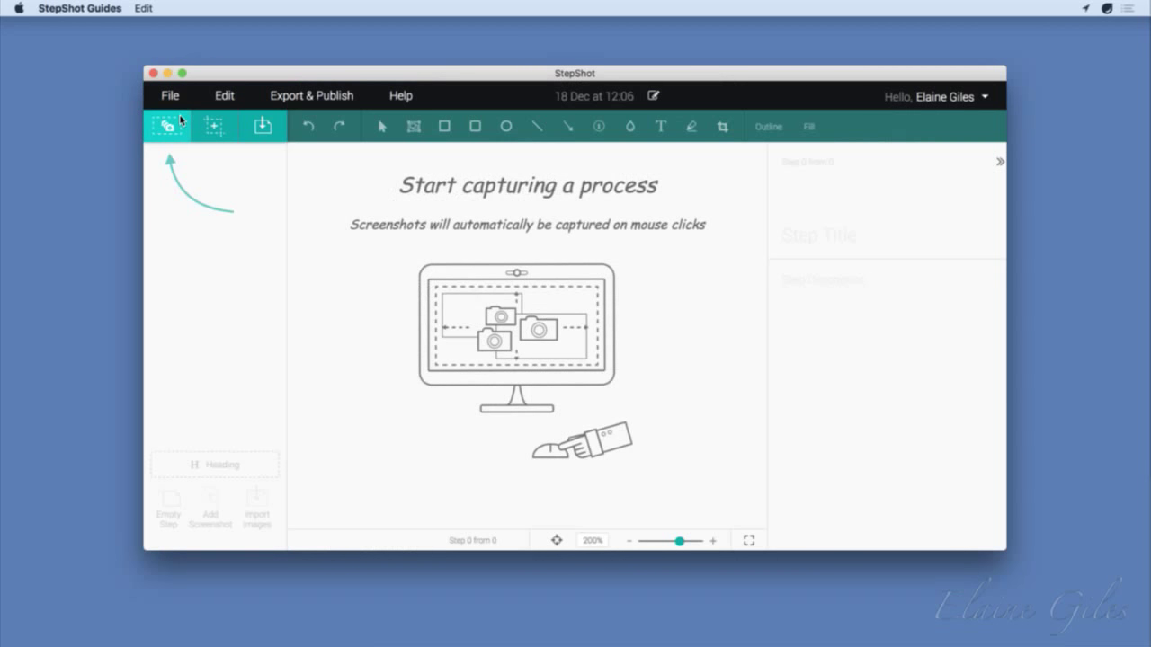
pyautogui.click(226, 97)
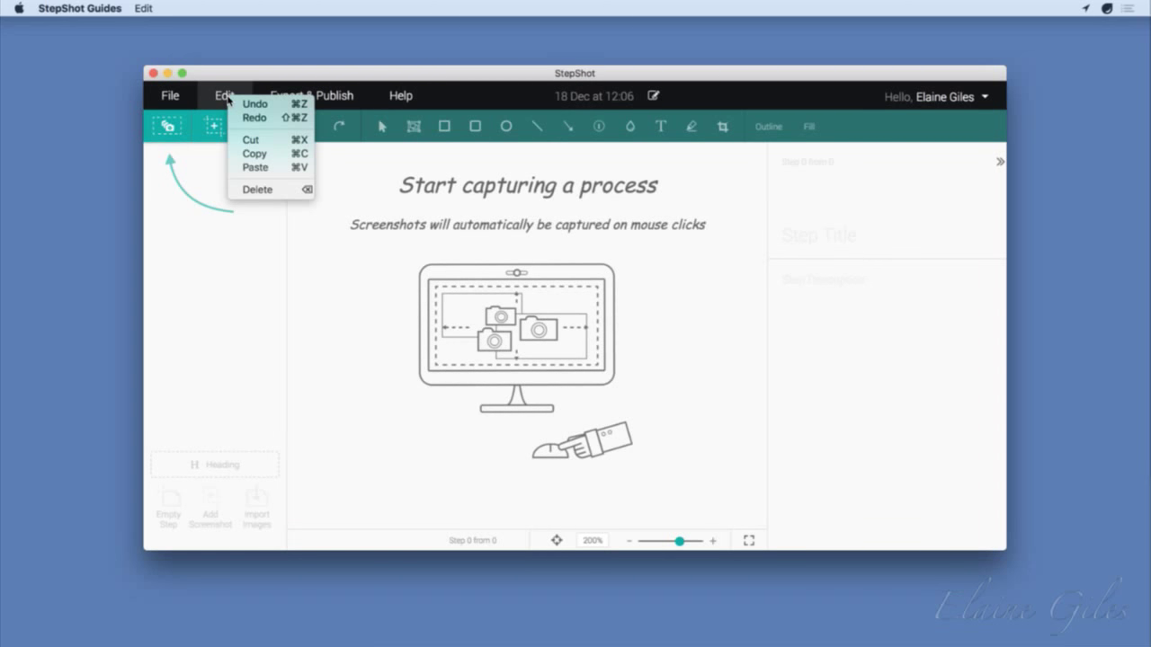
pyautogui.click(334, 99)
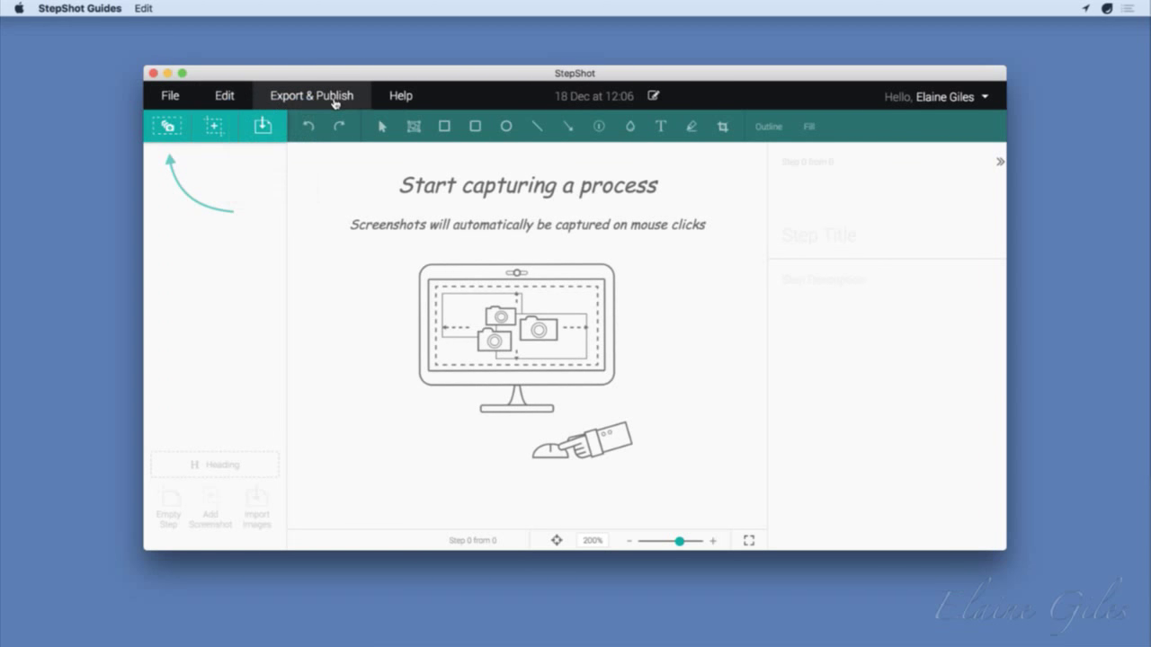
pyautogui.click(334, 99)
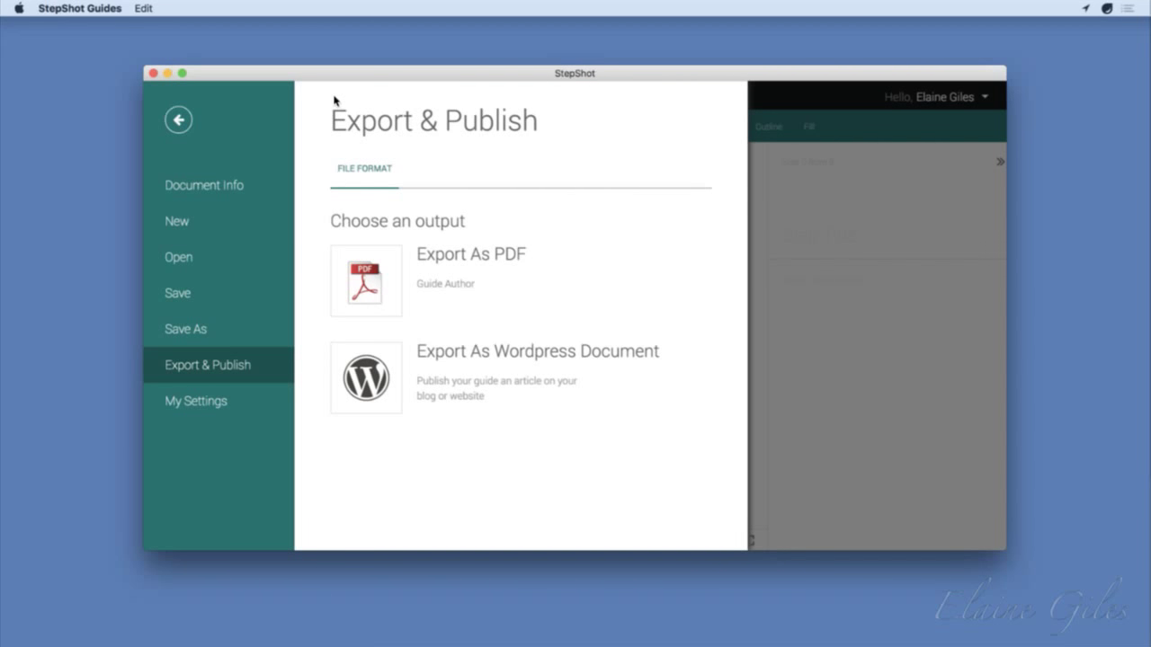
pyautogui.click(180, 121)
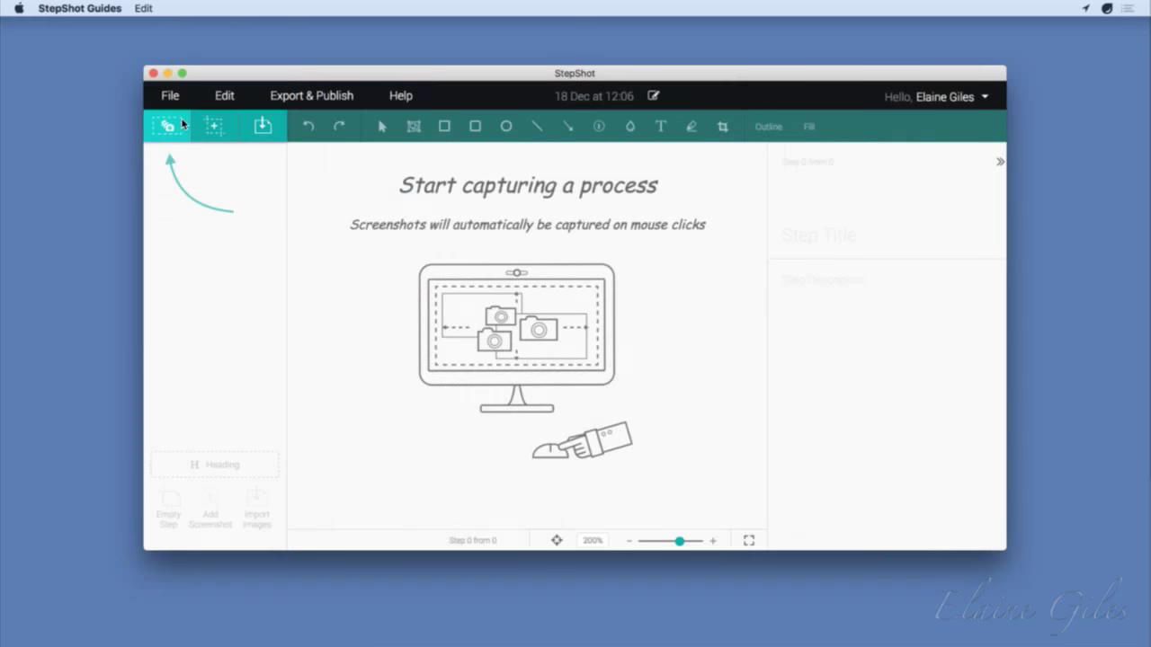
# Step: View the StepShot Guides online help page in Chrome and hide the browser to return to the guide
pyautogui.click(409, 100)
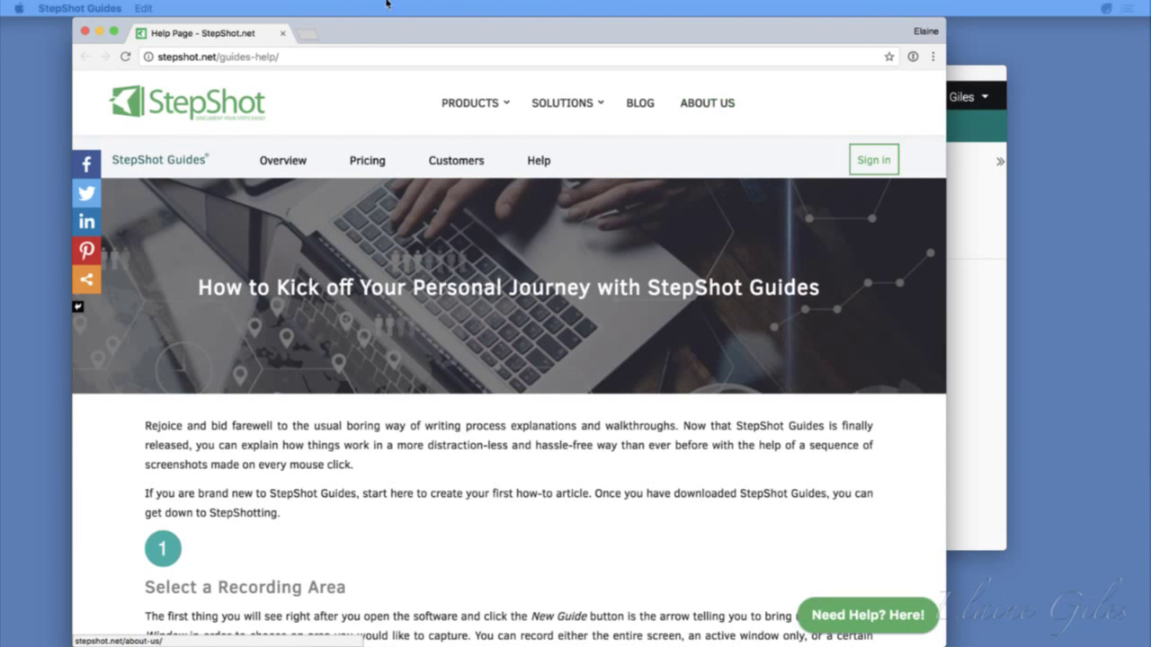
pyautogui.press('super+w')
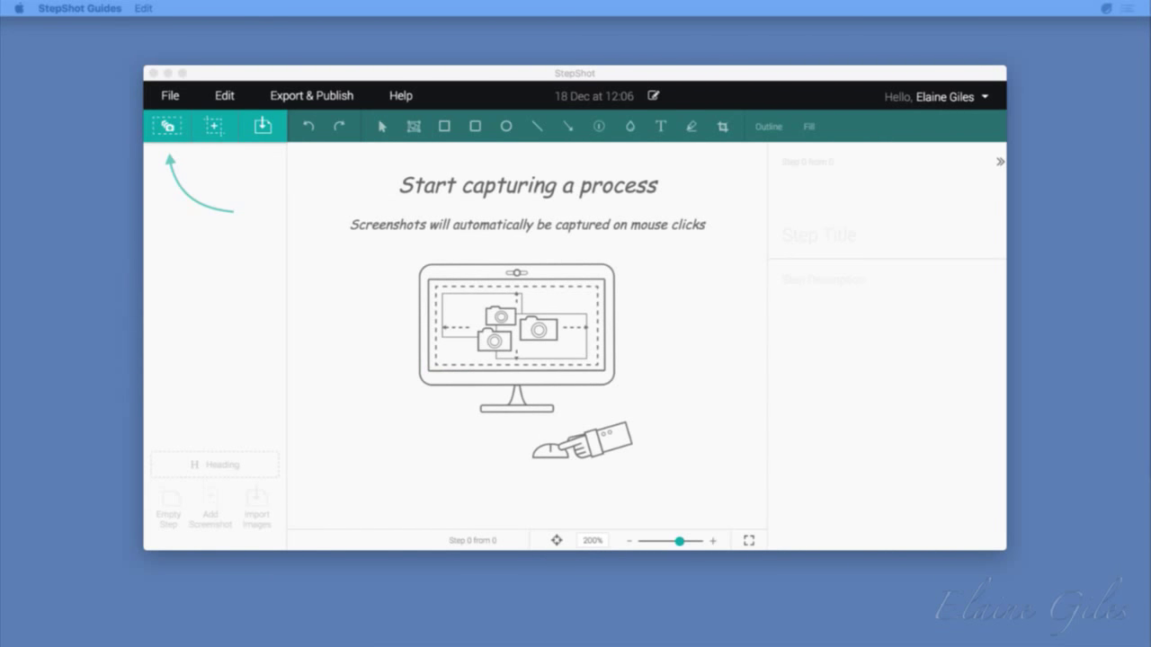
pyautogui.click(424, 70)
pyautogui.moveTo(661, 172); pyautogui.dragTo(537, 25)
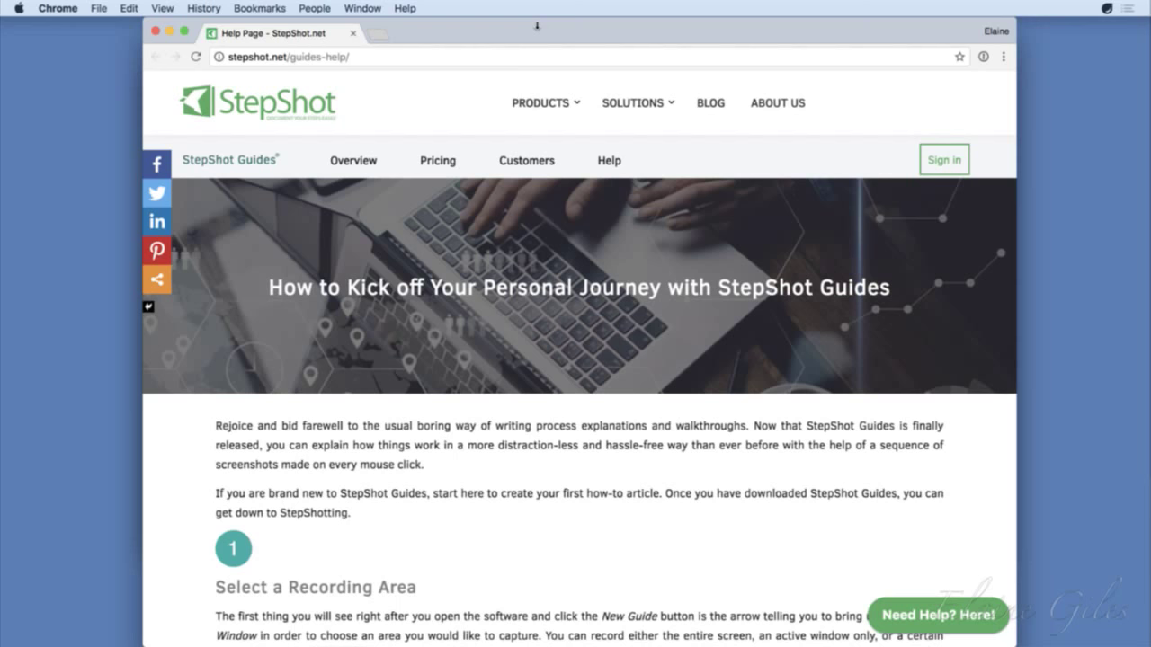
pyautogui.press('super+h')
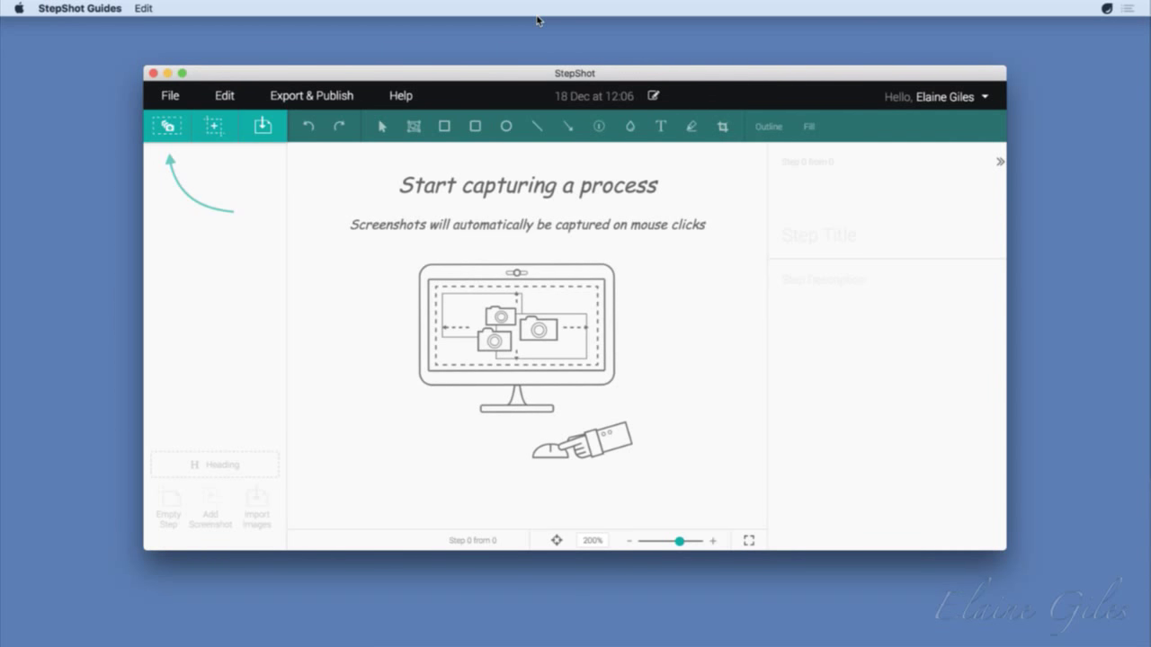
pyautogui.press('super+space')
pyautogui.write('ch')
pyautogui.press('Return')
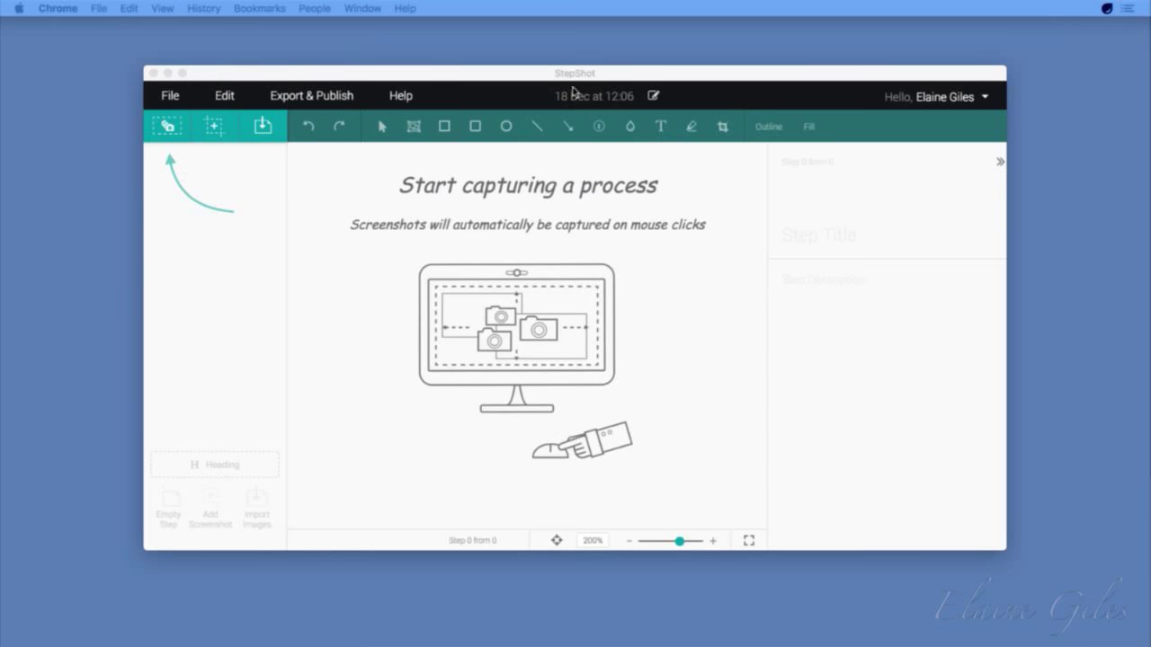
pyautogui.click(672, 79)
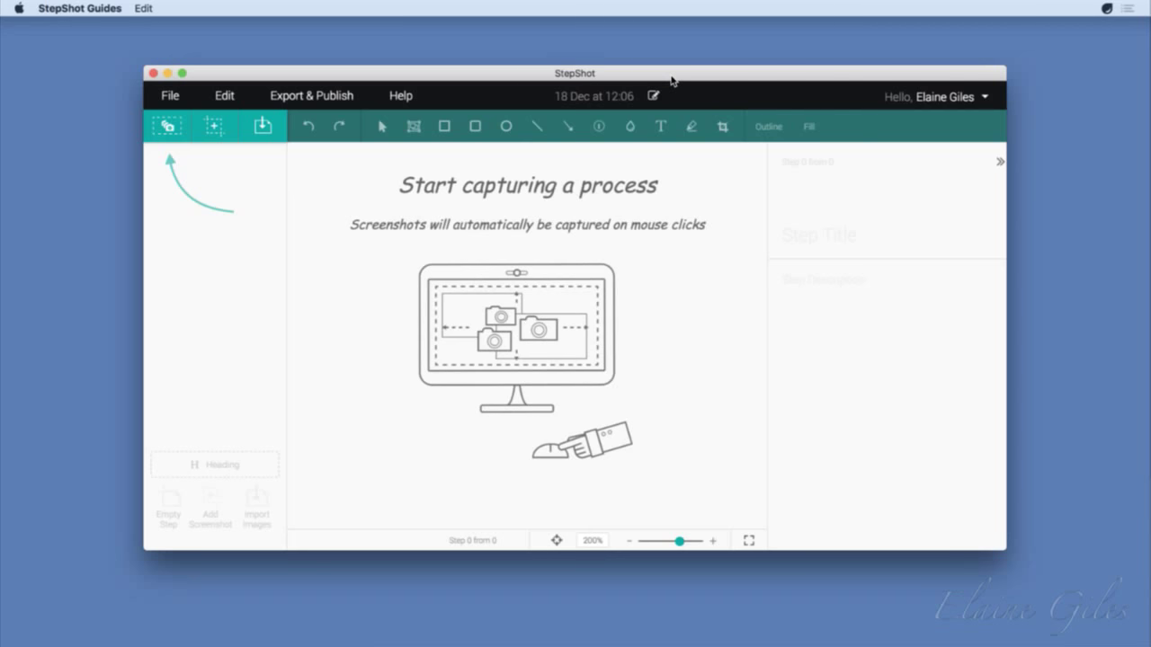
# Step: Open the account details, copy the referral link, and close the details
pyautogui.click(986, 101)
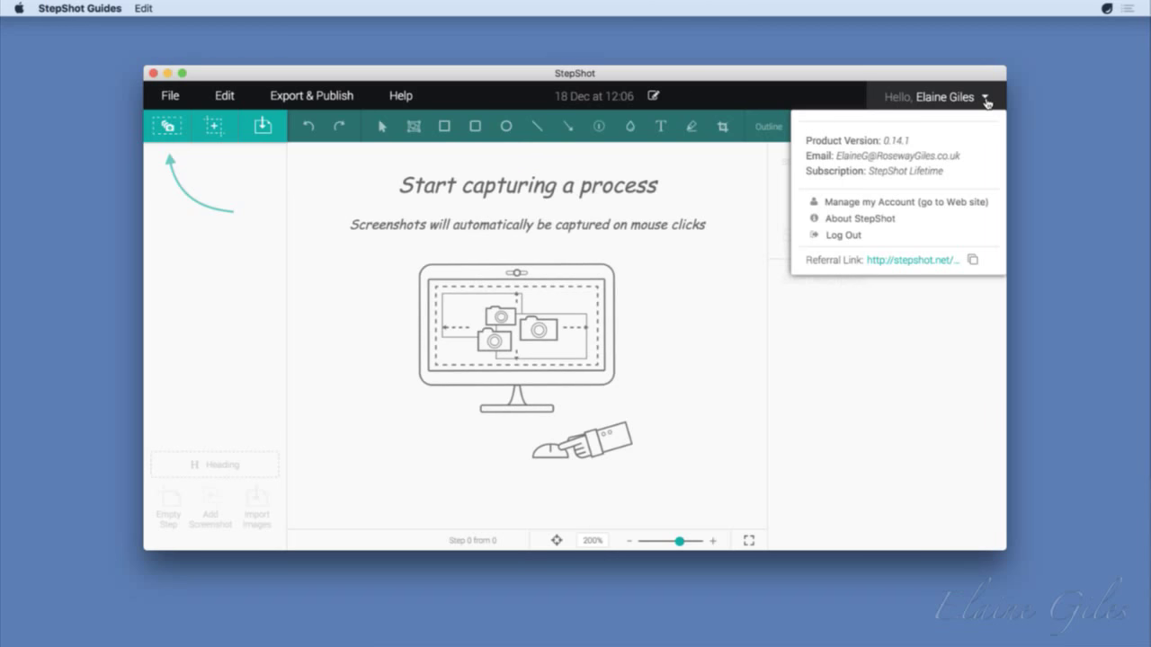
pyautogui.click(973, 261)
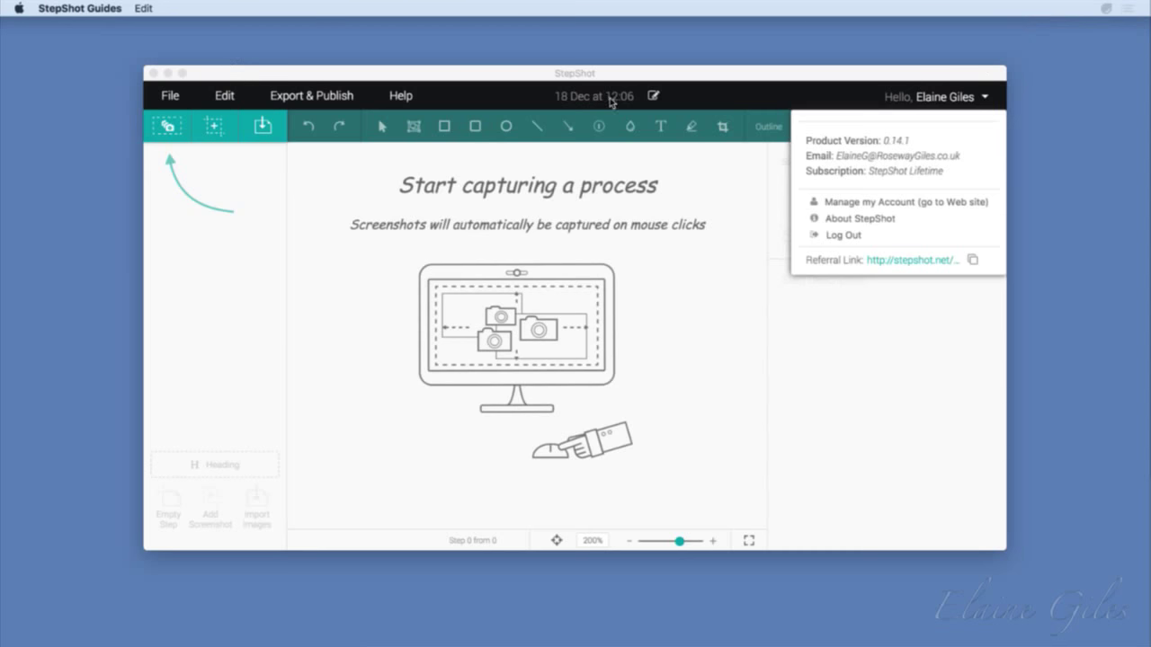
pyautogui.click(738, 78)
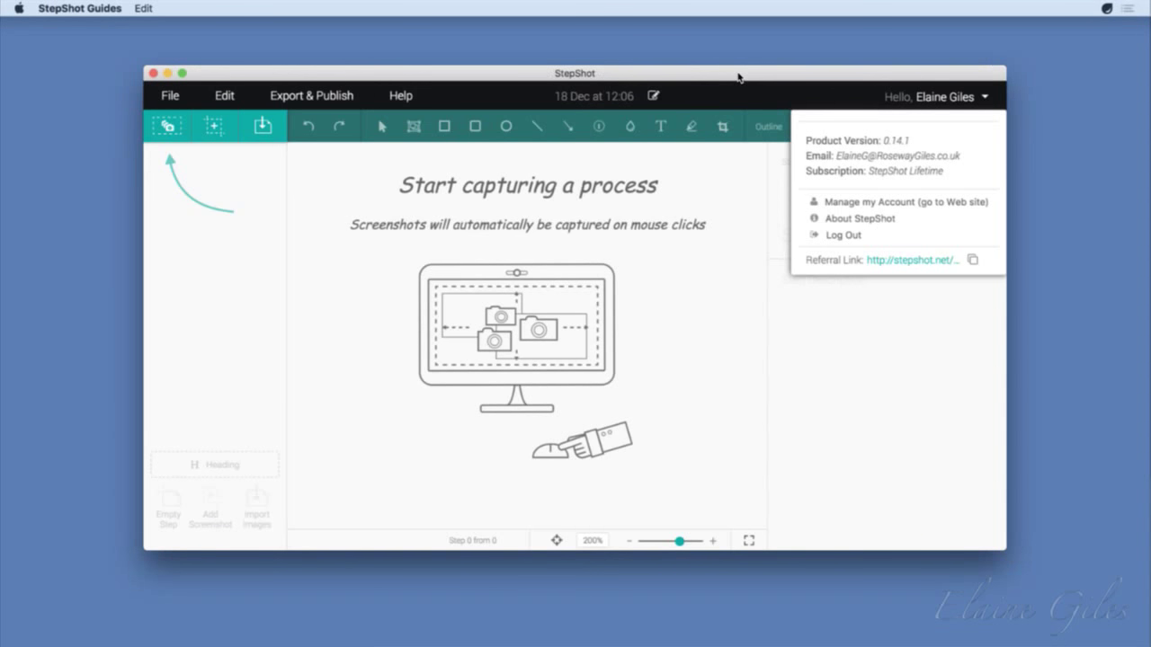
pyautogui.click(815, 362)
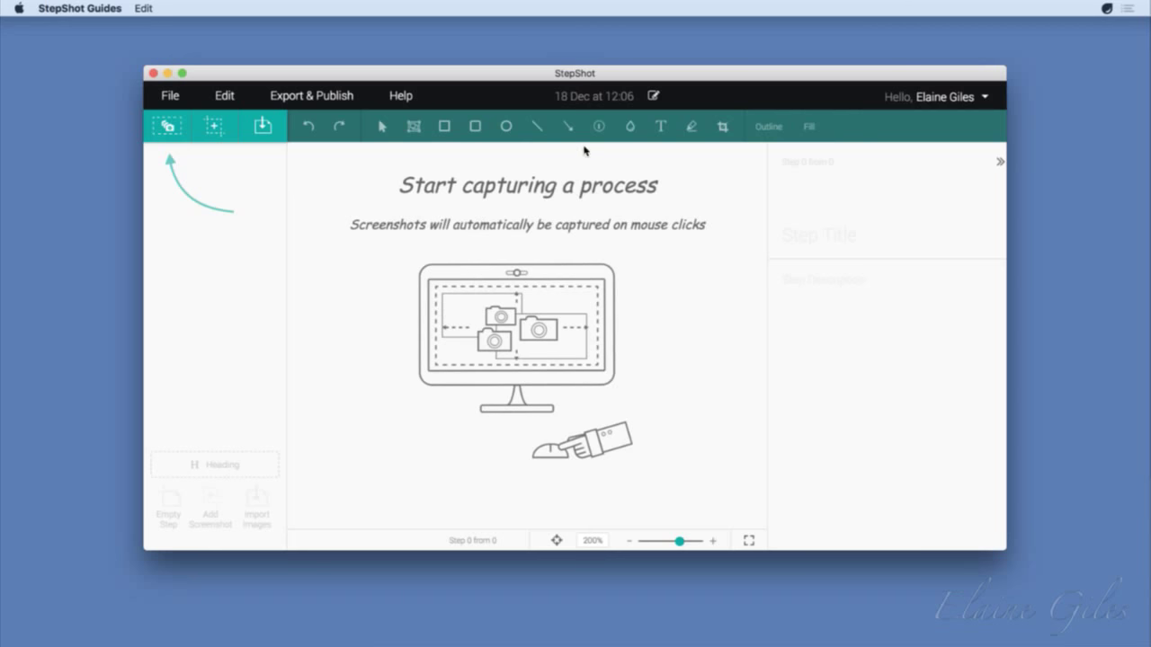
# Step: Rename the guide as System Keyboard Shortcuts
pyautogui.click(654, 98)
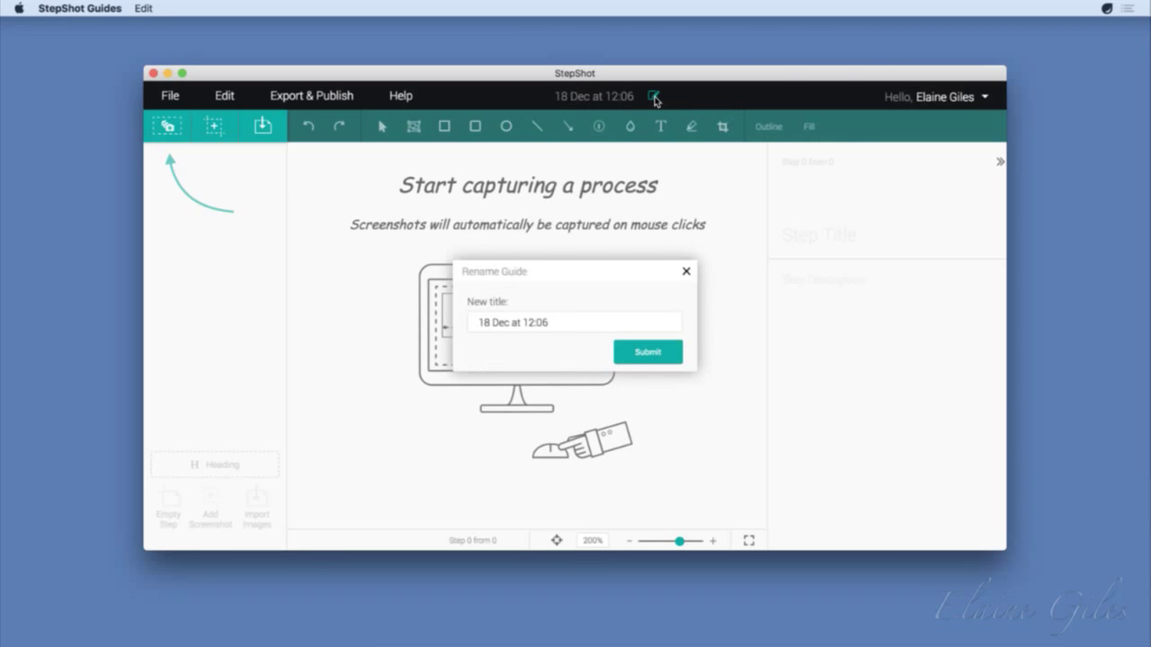
pyautogui.moveTo(558, 326); pyautogui.dragTo(468, 329)
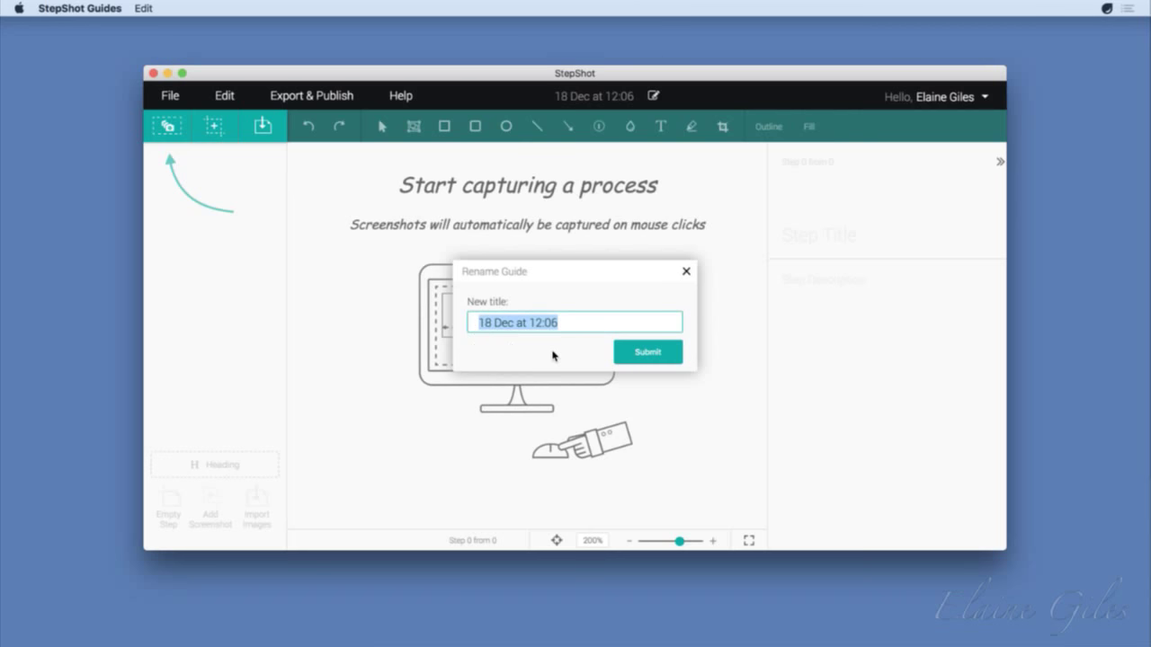
pyautogui.write('Key')
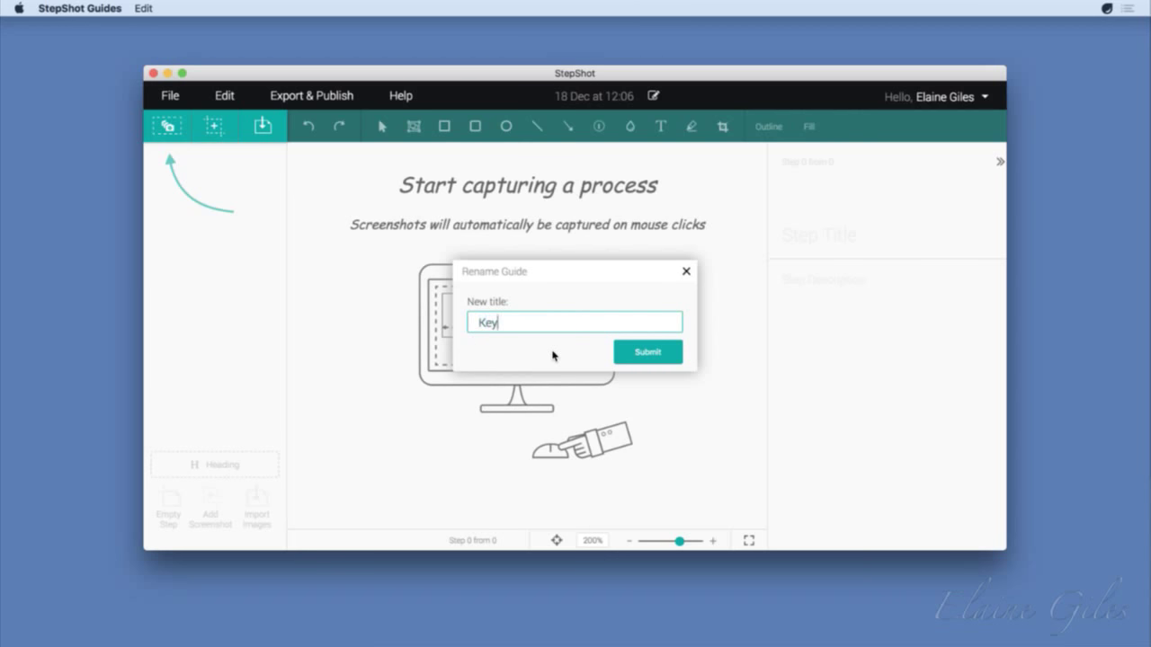
pyautogui.write('board Shortcuts')
pyautogui.press('super+Left')
pyautogui.write('System')
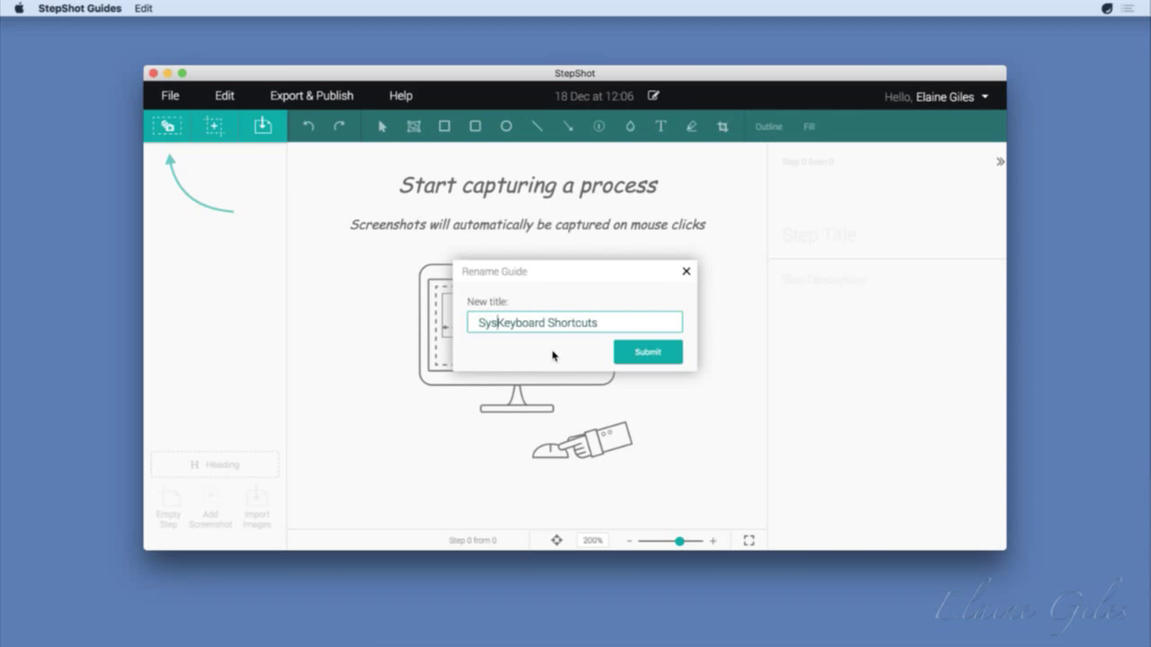
pyautogui.click(640, 353)
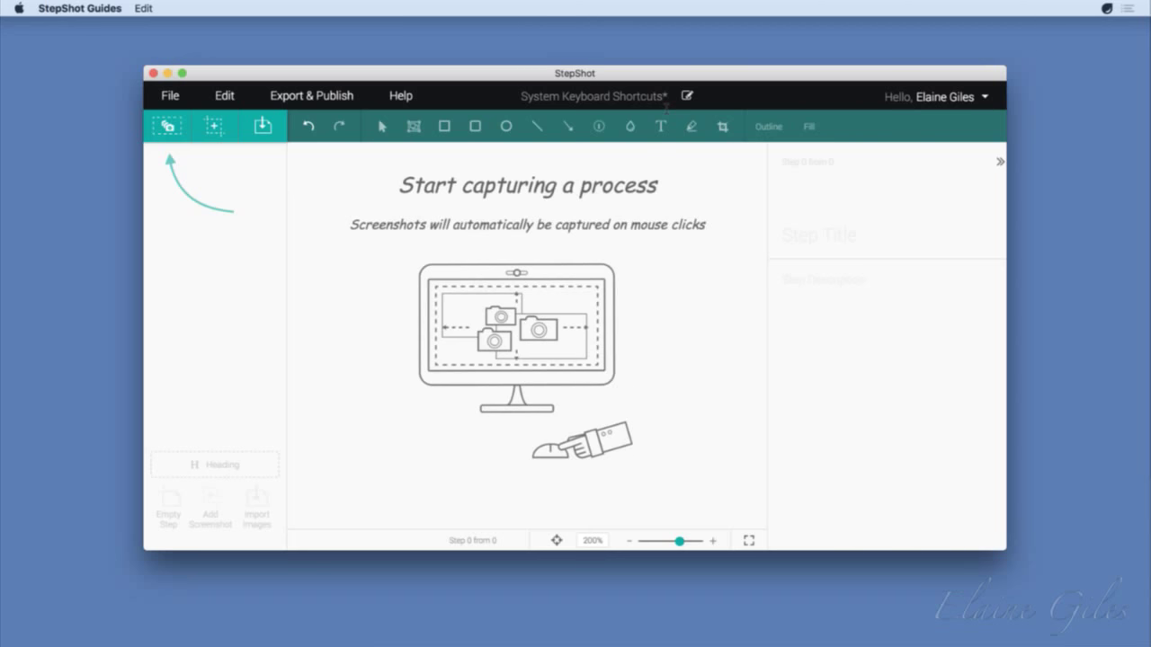
# Step: Save the guide as System Keyboard Shortcuts.ssa in the iCloud Desktop folder
pyautogui.press('super+s')
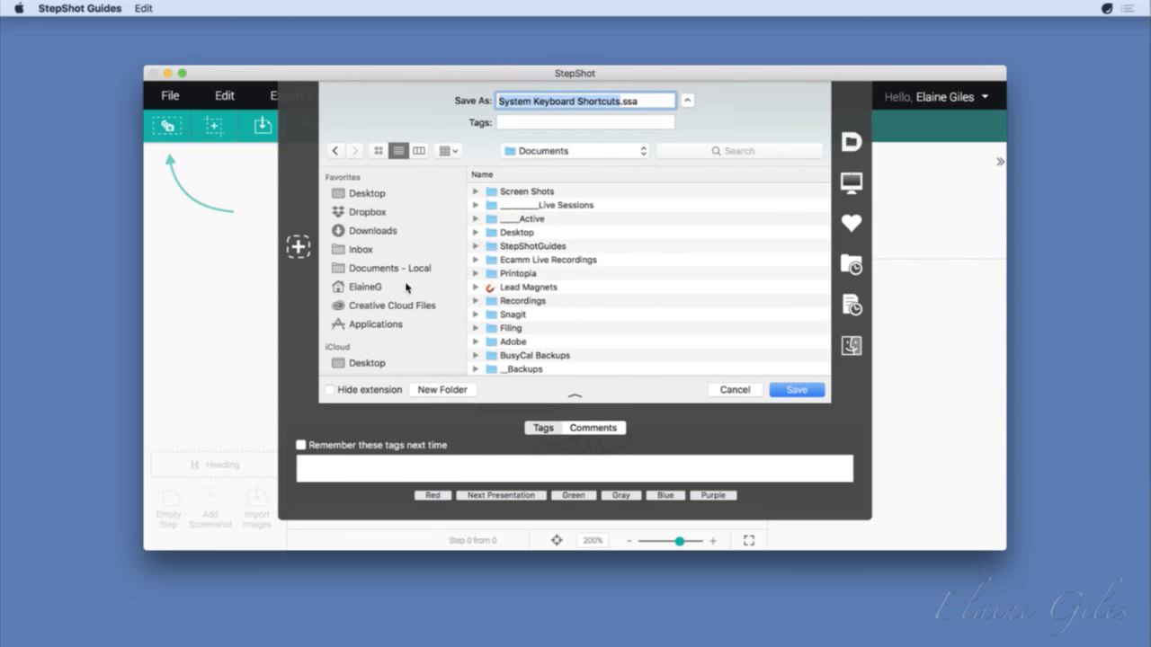
pyautogui.click(378, 364)
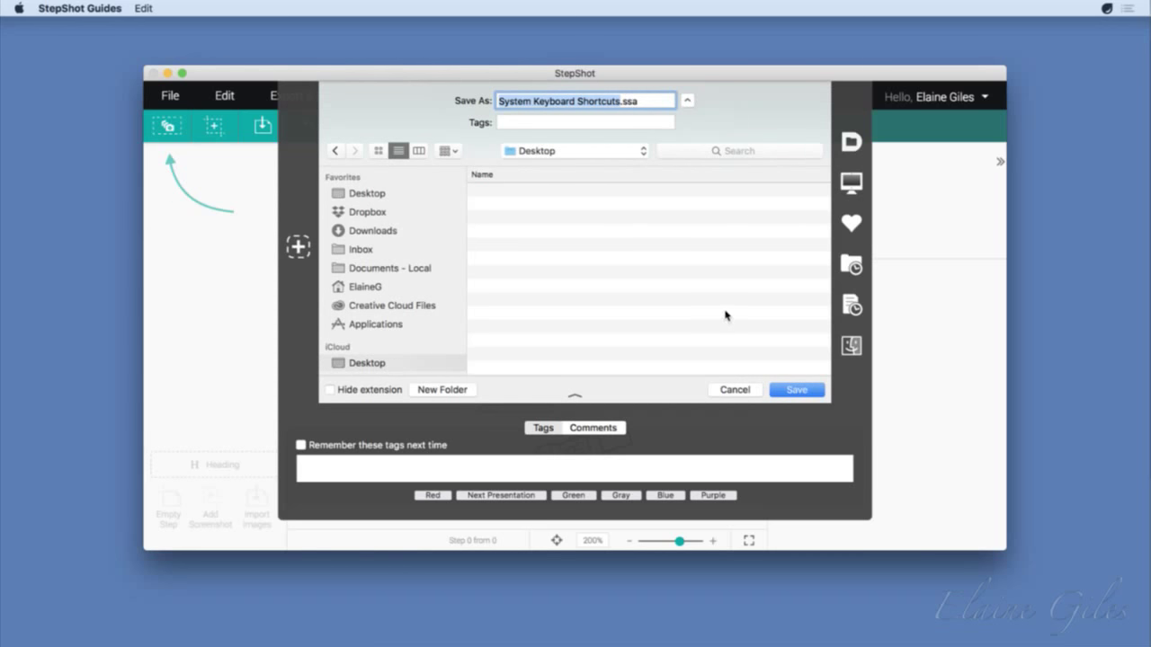
pyautogui.click(814, 392)
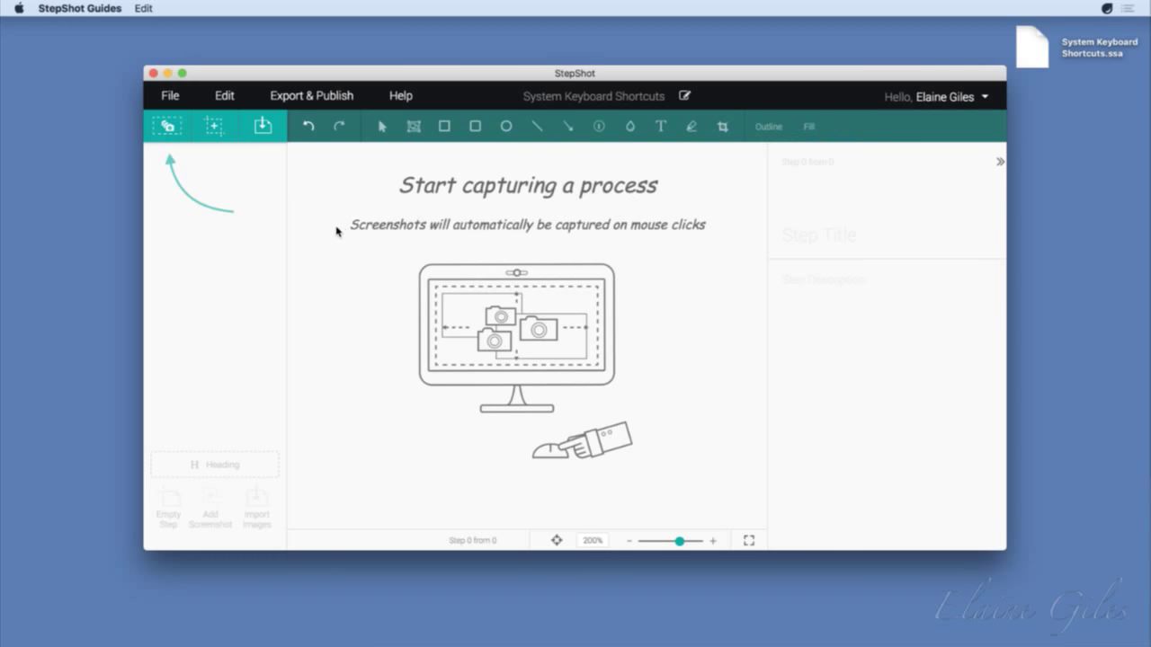
# Step: Capture a screenshot of the desktop region around the System Keyboard Shortcuts.ssa file icon as a guide step
pyautogui.click(213, 132)
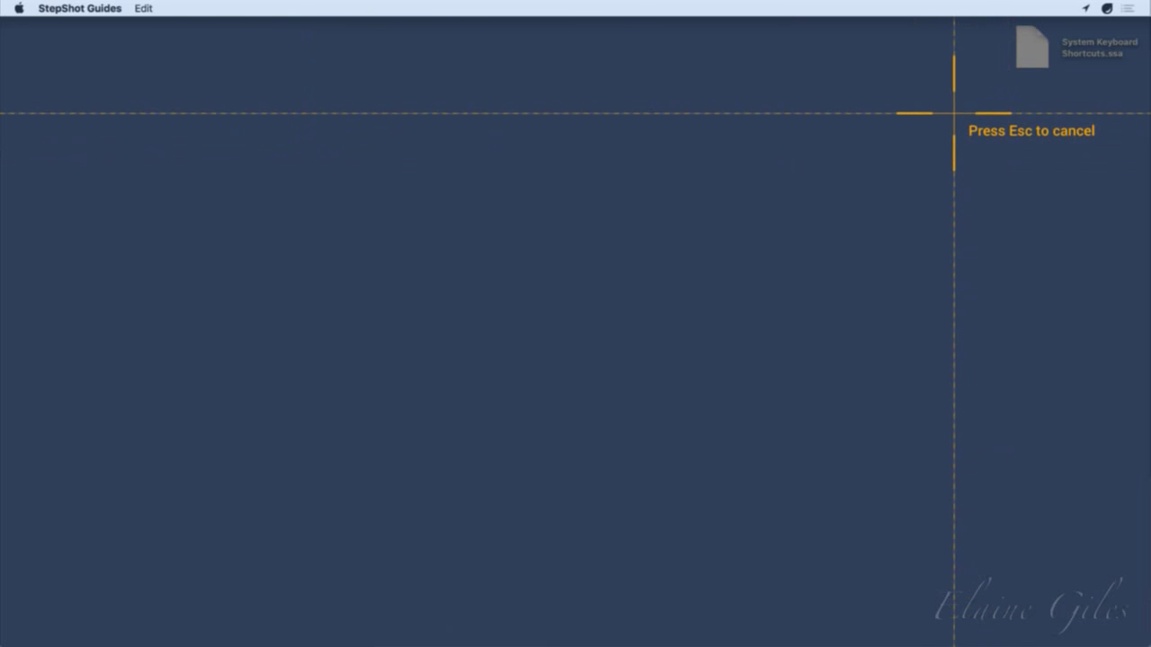
pyautogui.moveTo(953, 113); pyautogui.dragTo(1149, 16)
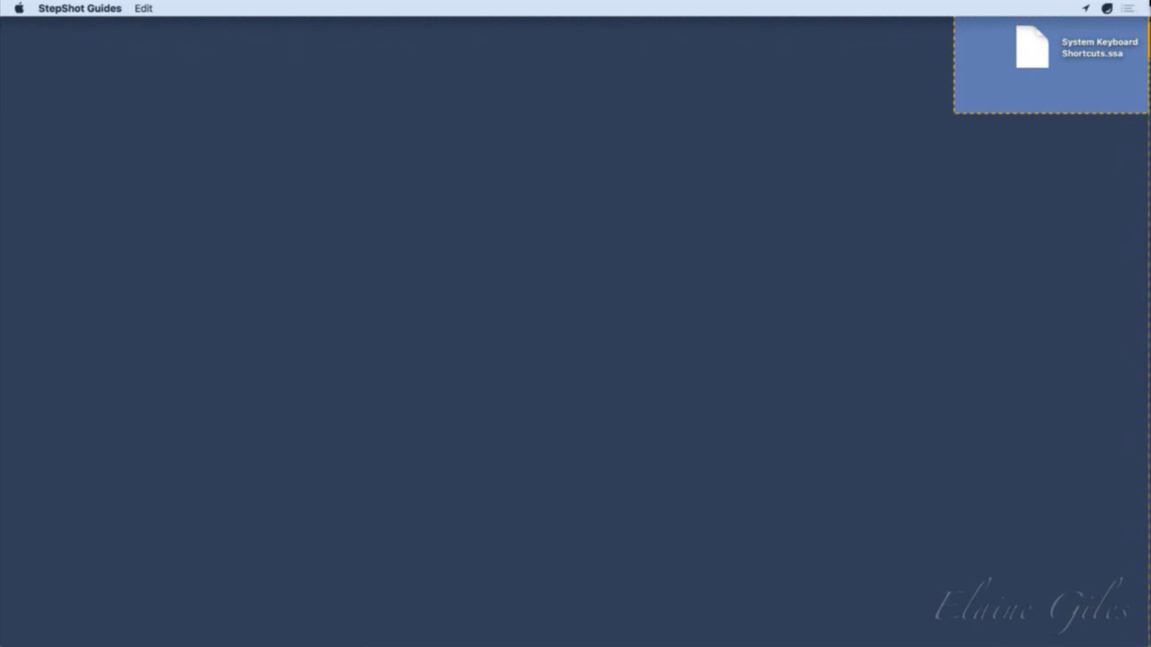
pyautogui.click(1087, 136)
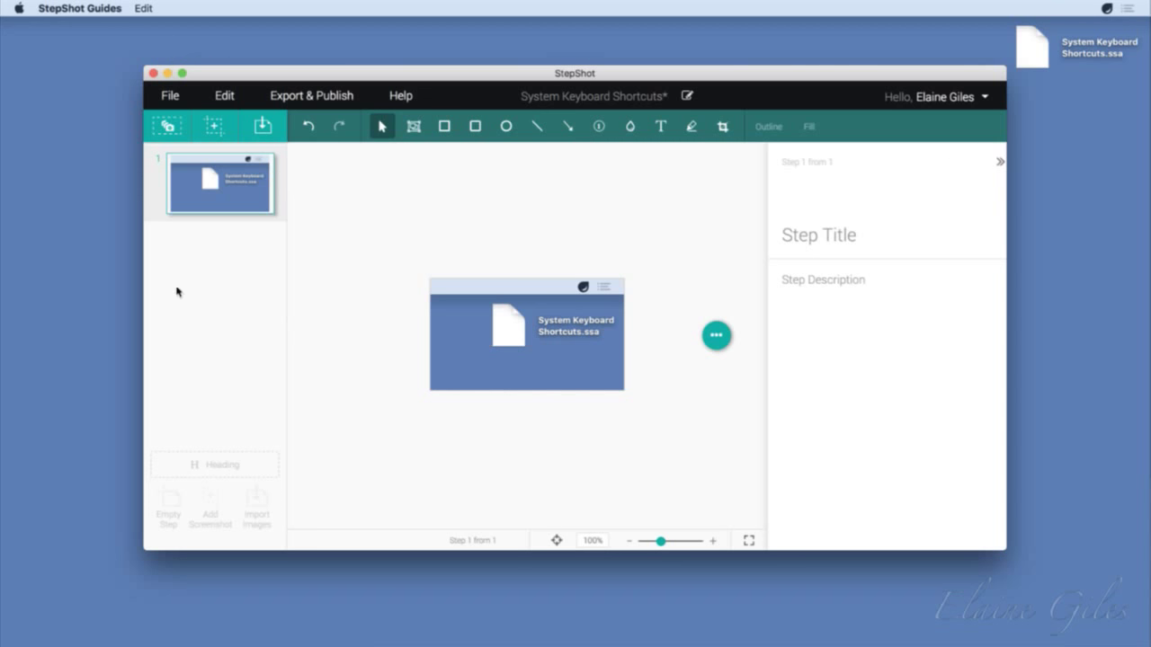
# Step: Draw a red rectangle around the file icon and its name on the captured screenshot and deselect it
pyautogui.moveTo(229, 202)
pyautogui.click(448, 129)
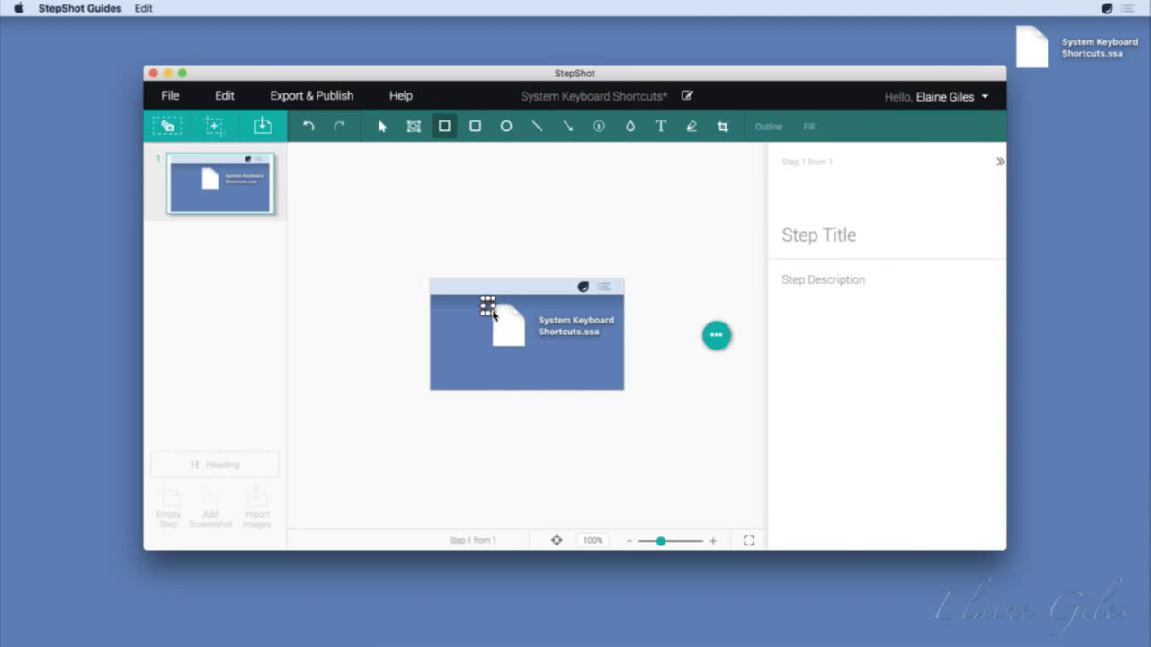
pyautogui.moveTo(483, 299); pyautogui.dragTo(619, 357)
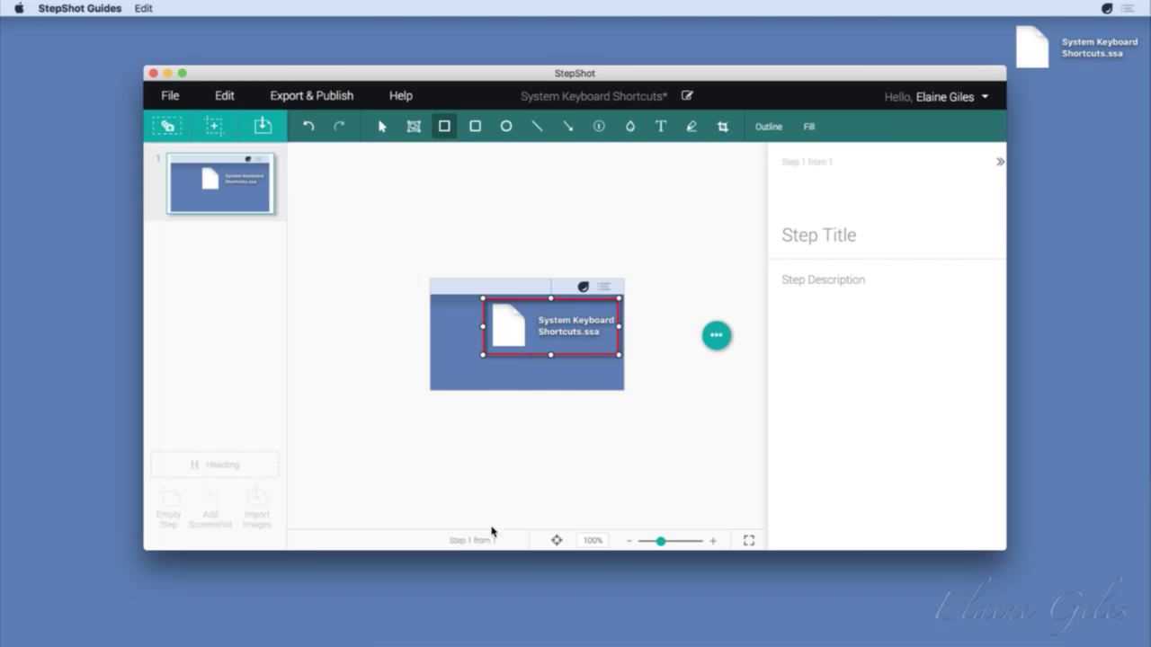
pyautogui.click(449, 543)
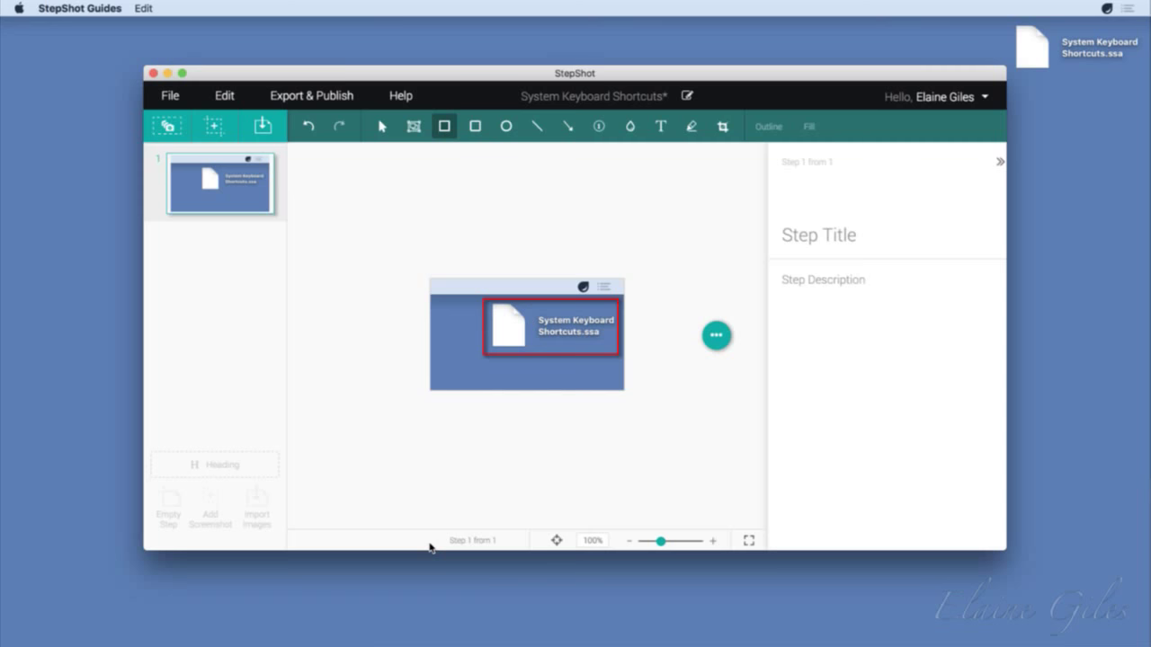
# Step: View the screenshot at different zoom levels, fit it to the canvas, and collapse and reopen the title and description pane
pyautogui.click(592, 541)
pyautogui.click(712, 542)
pyautogui.click(712, 541)
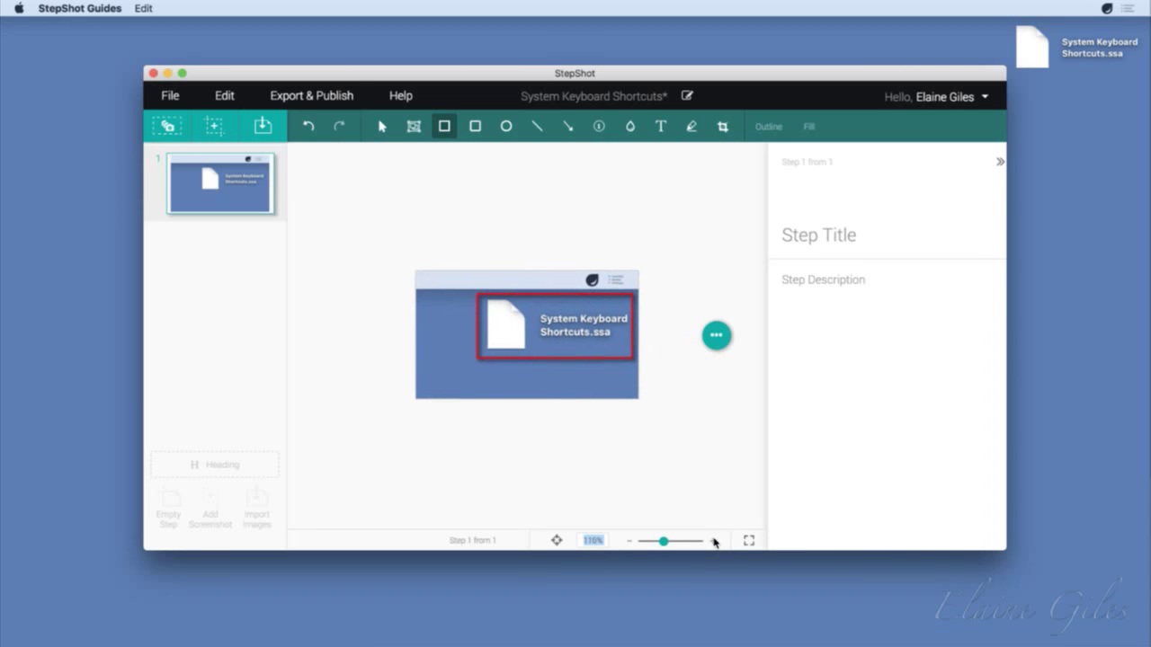
pyautogui.click(714, 541)
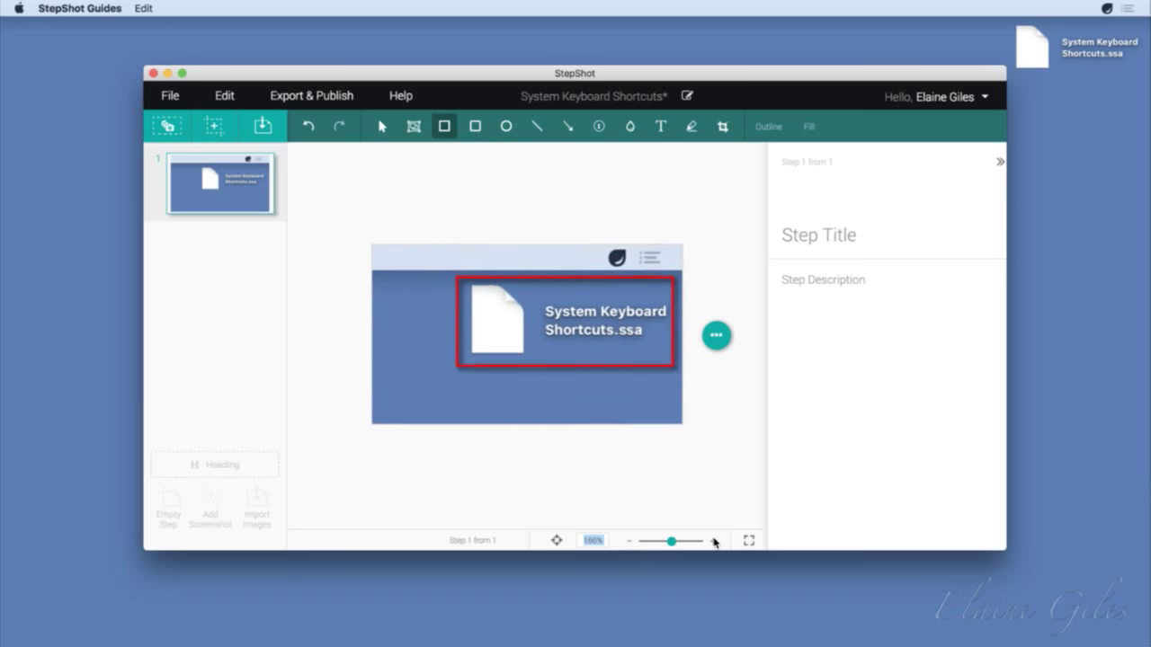
pyautogui.click(629, 541)
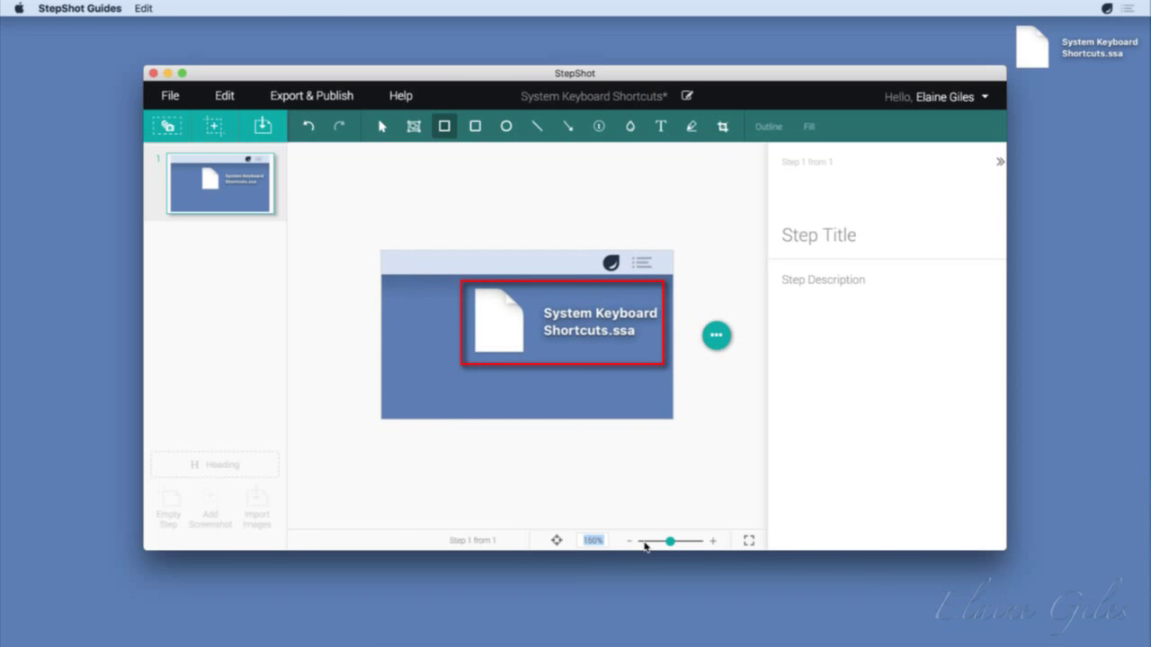
pyautogui.click(748, 541)
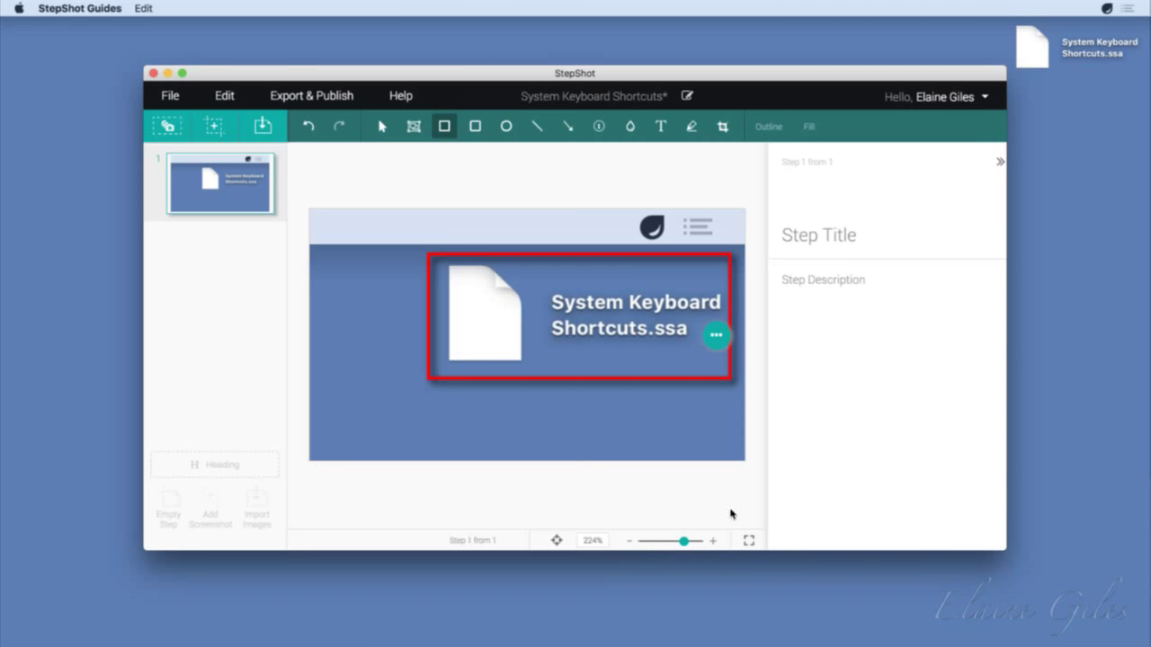
pyautogui.click(1001, 166)
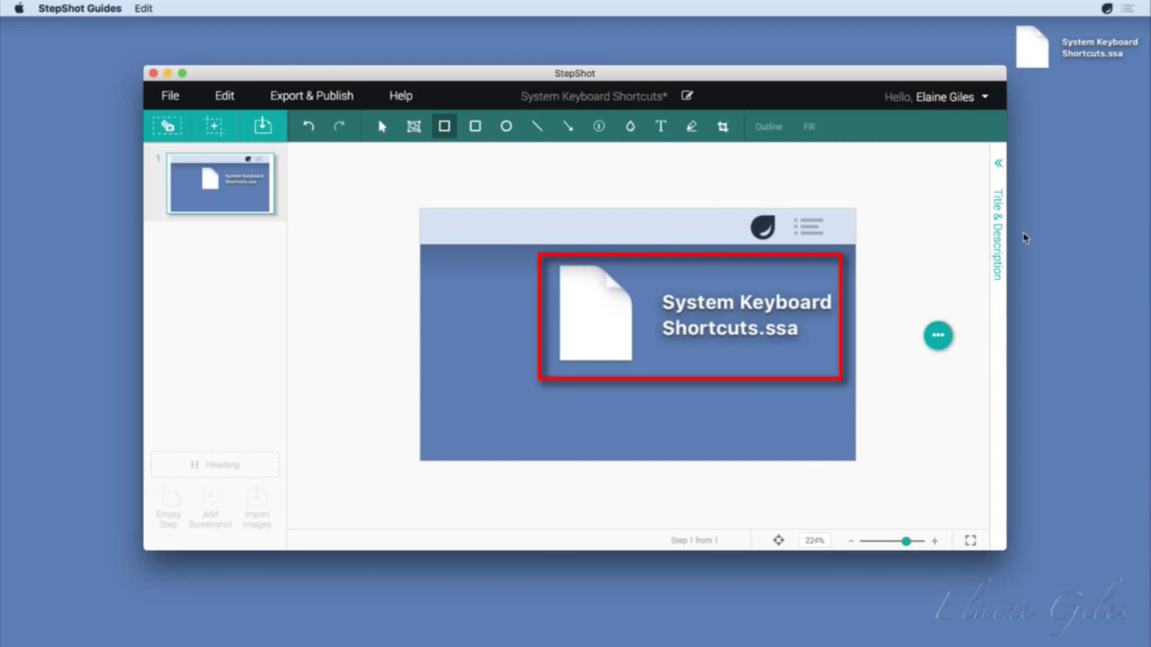
pyautogui.click(997, 171)
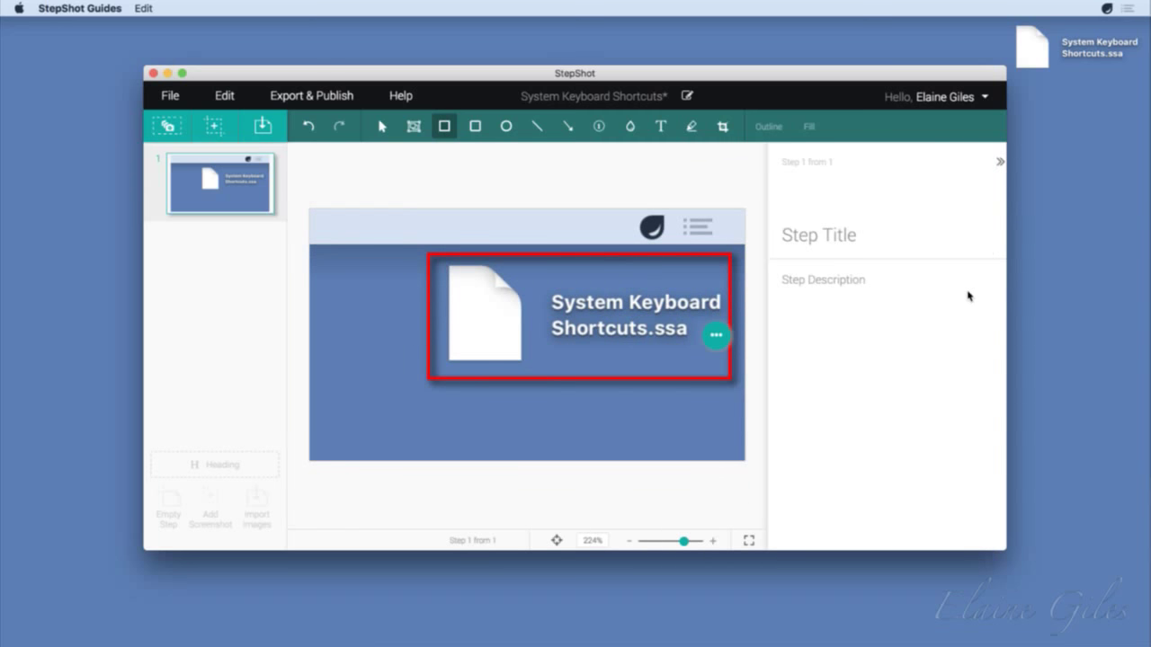
# Step: Title the step Shortcut and describe it as "Shortcut on the desktop of the file you saved."
pyautogui.click(824, 237)
pyautogui.write('Shortcut')
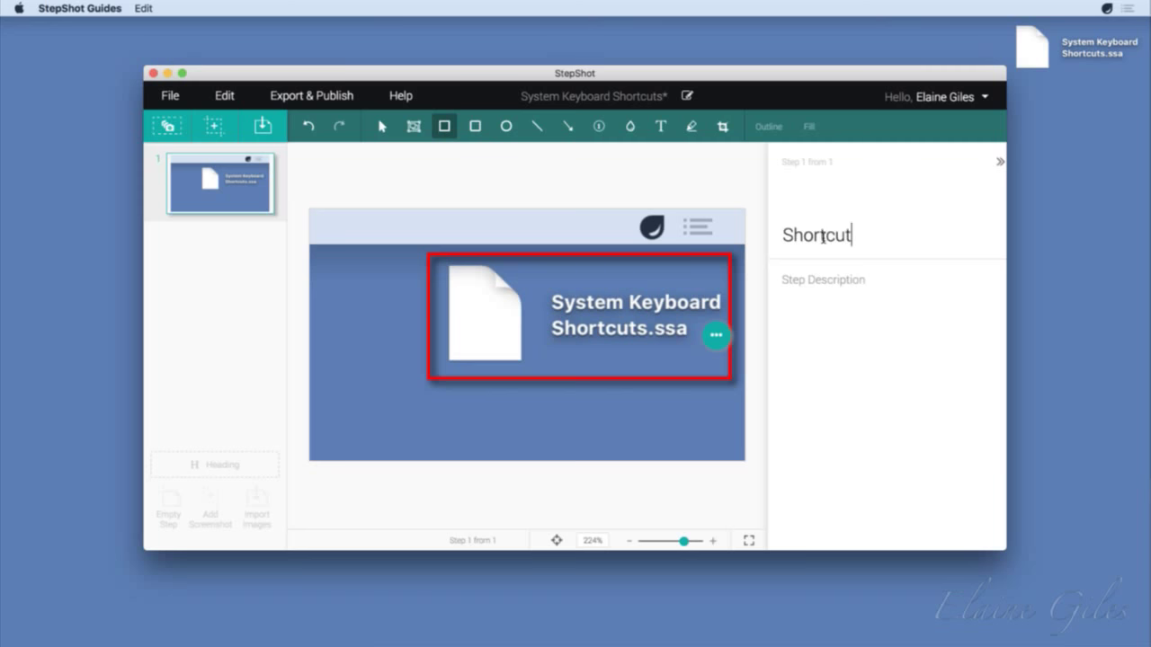
pyautogui.click(825, 288)
pyautogui.write('Shortc')
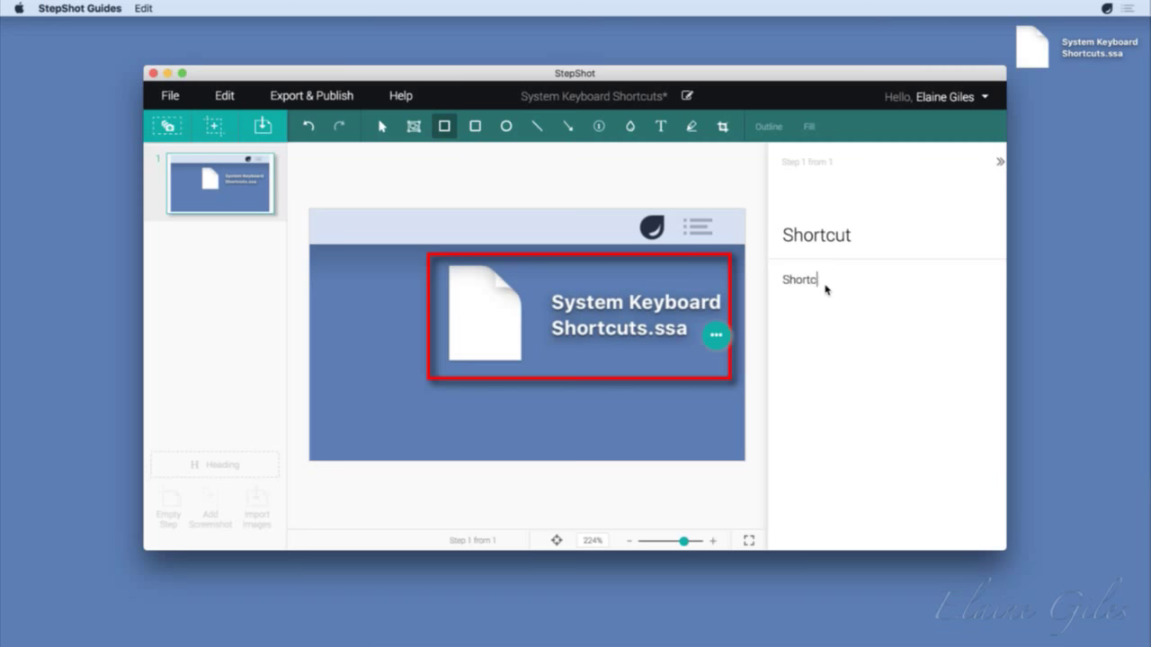
pyautogui.write('ut on the desktop of the ')
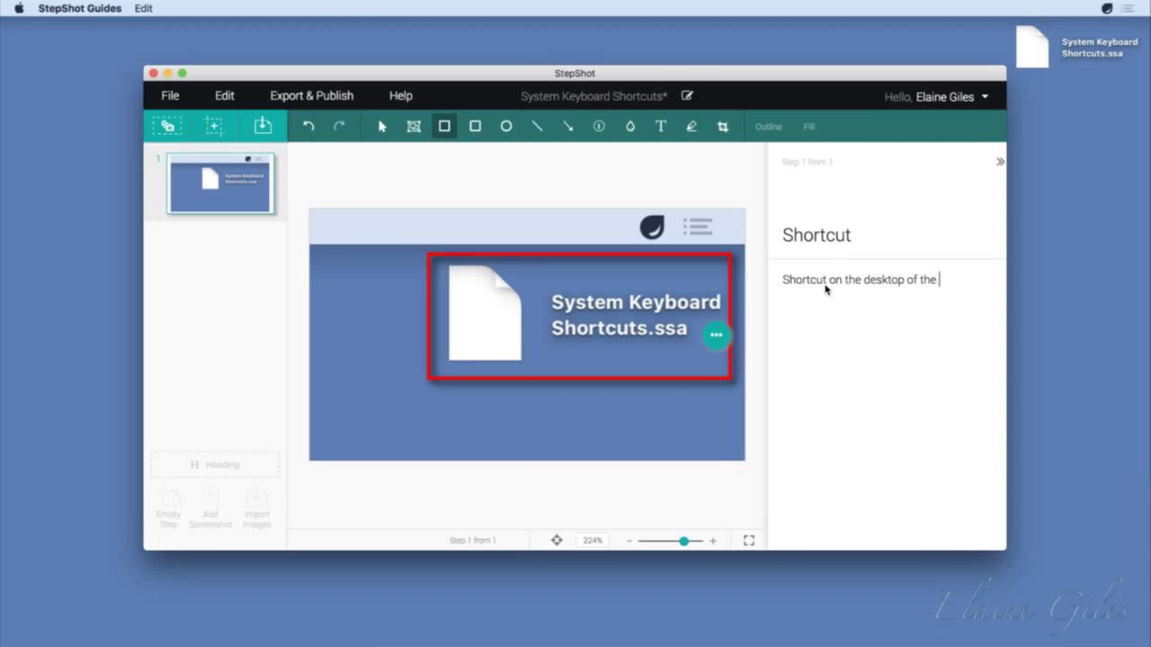
pyautogui.write('file you saved.')
# Step: Add a second paragraph of filler text, "hg h jj gjgih ou iug uyf yfut foufy", to the step description
pyautogui.press('Return')
pyautogui.write('hg')
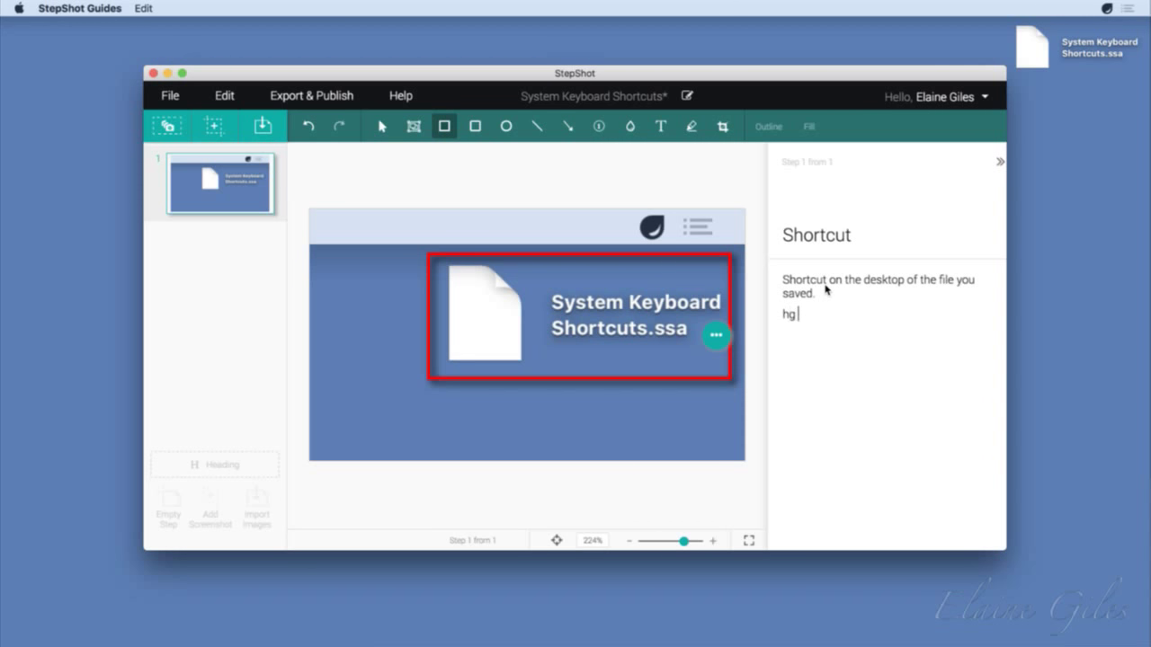
pyautogui.write(' h jj gjgih ou iug uyf yfut foufy')
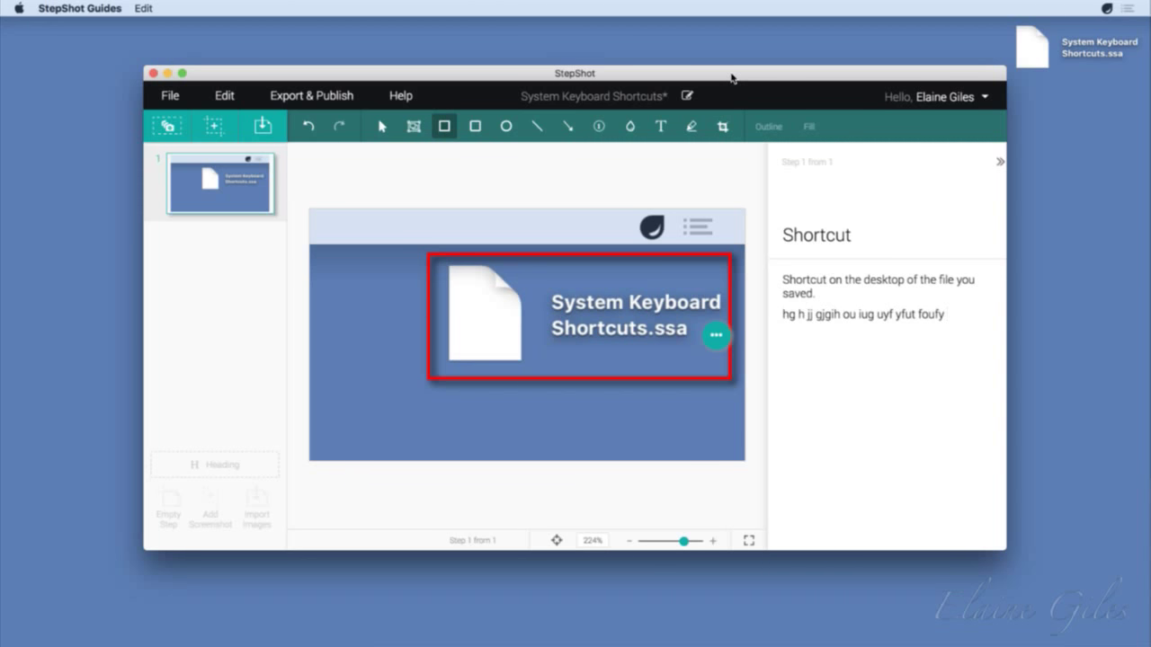
# Step: Hide the StepShot window and switch to Scrivener through the application launcher
pyautogui.moveTo(729, 77); pyautogui.dragTo(722, 79)
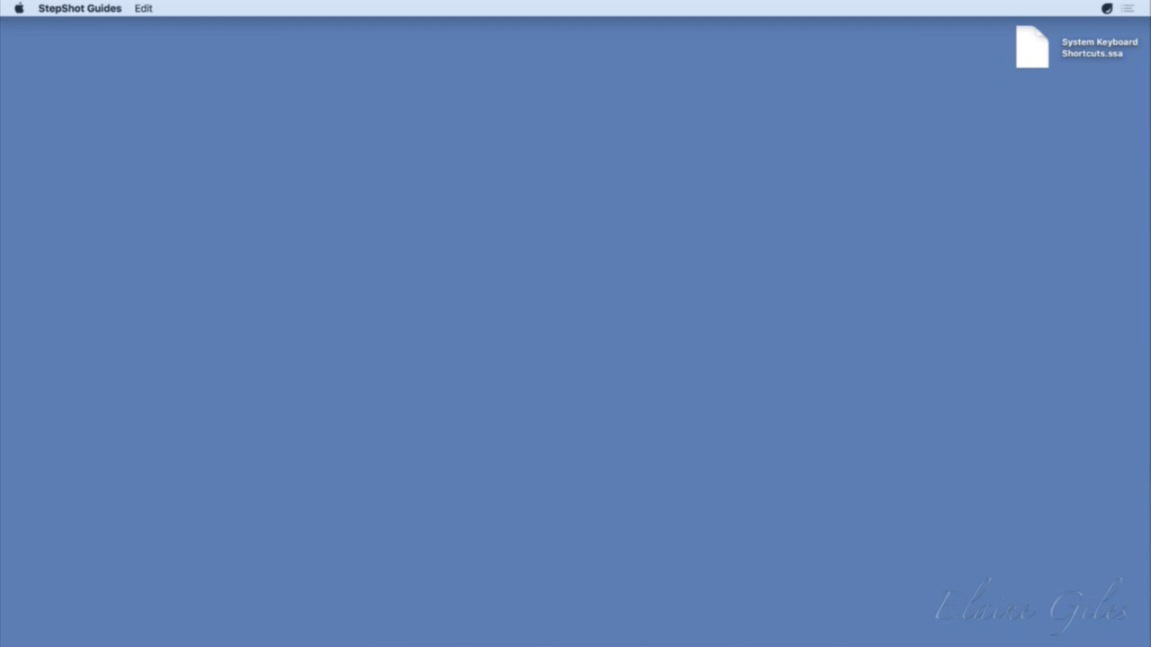
pyautogui.hotkey('alt', 'space')
pyautogui.write('scriv')
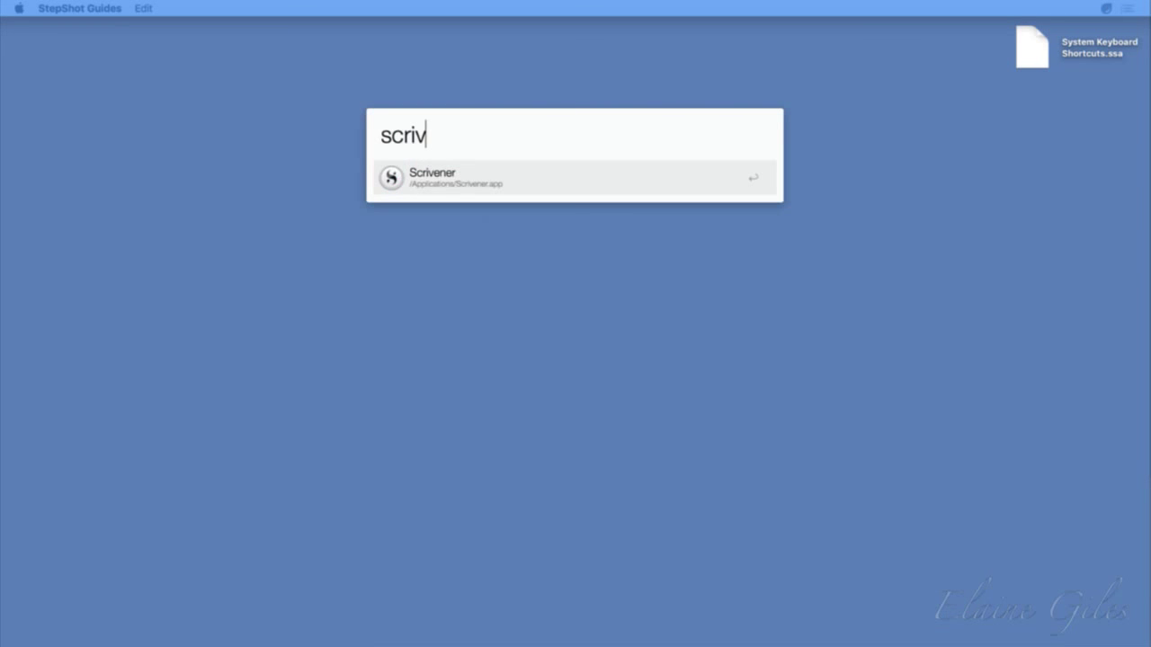
pyautogui.press('Return')
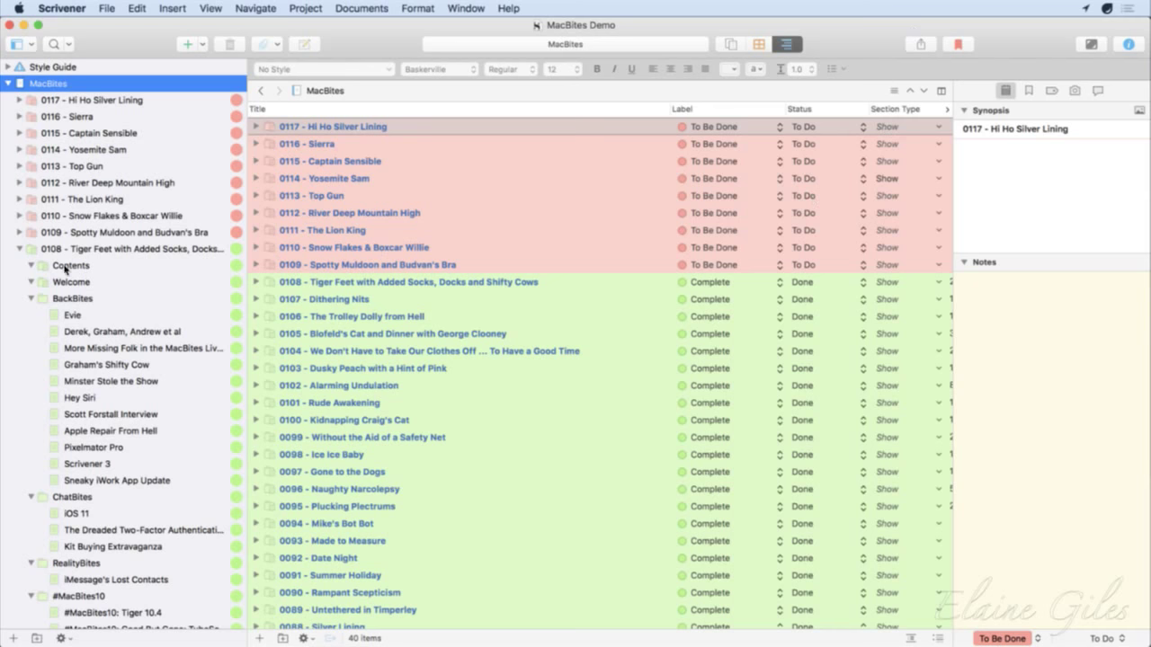
# Step: Examine the MacBites episode list and the Archive folder in the binder, and view the outline of episode 0108
pyautogui.click(20, 249)
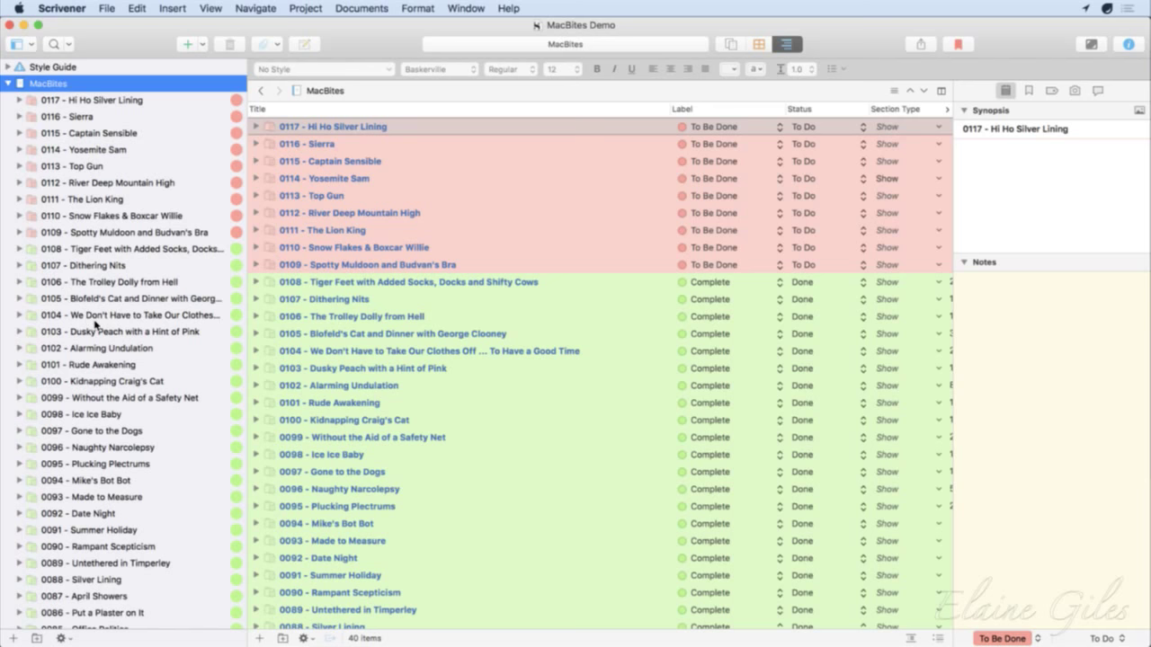
pyautogui.scroll(-5, 95, 325)
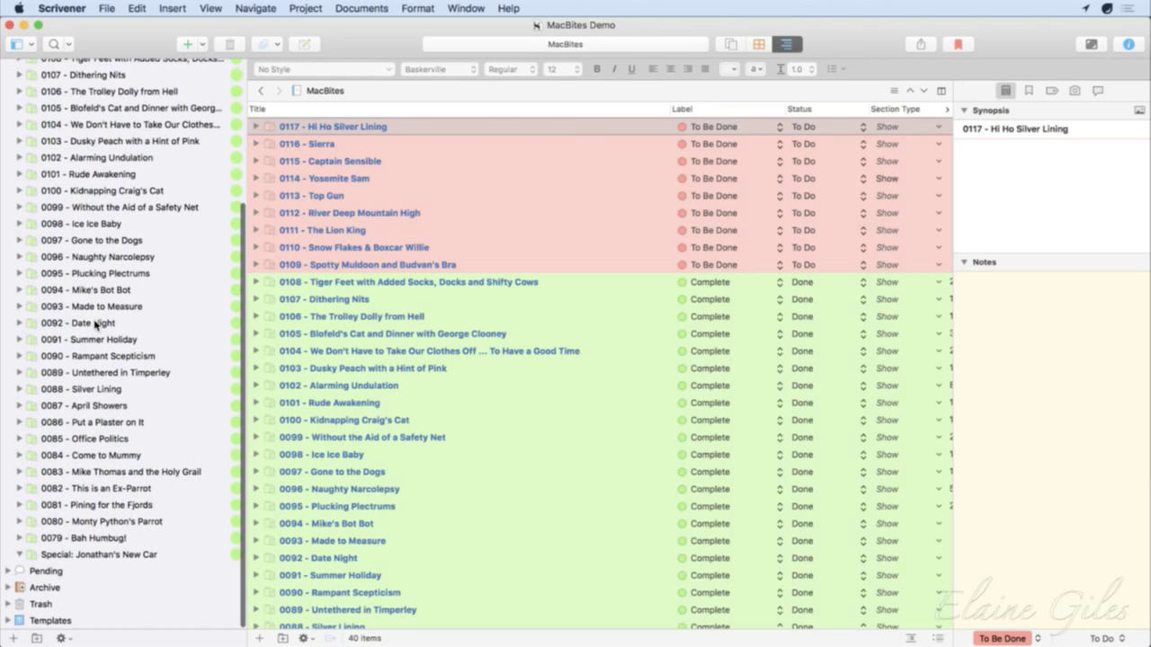
pyautogui.click(8, 588)
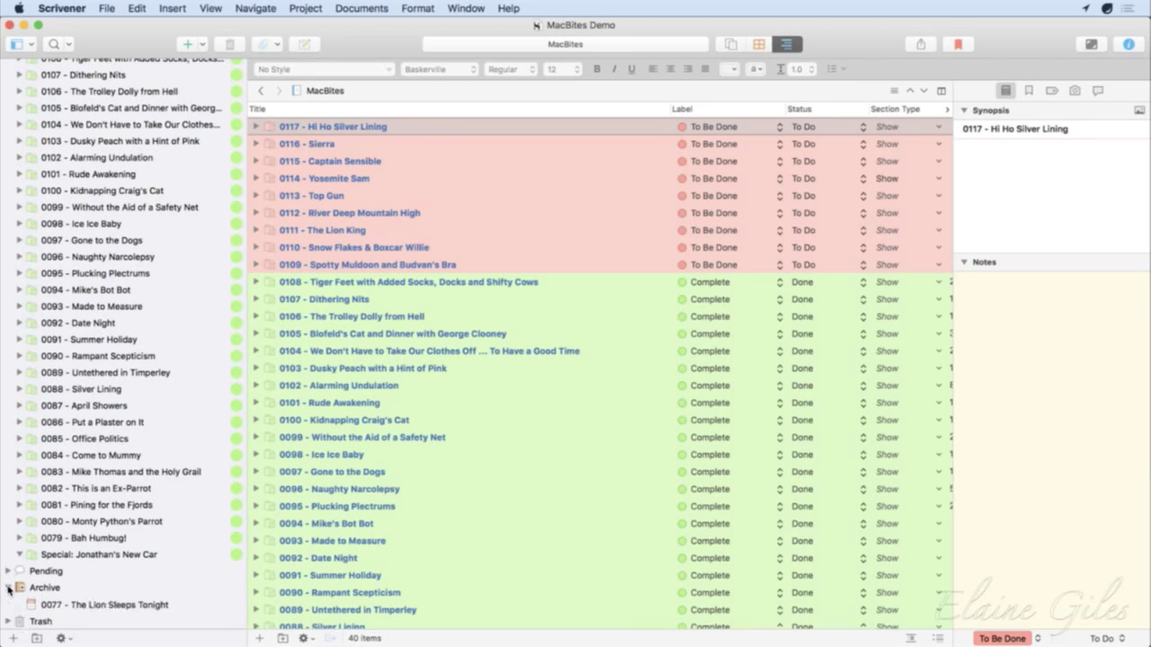
pyautogui.scroll(-10, 135, 547)
pyautogui.scroll(-20, 136, 549)
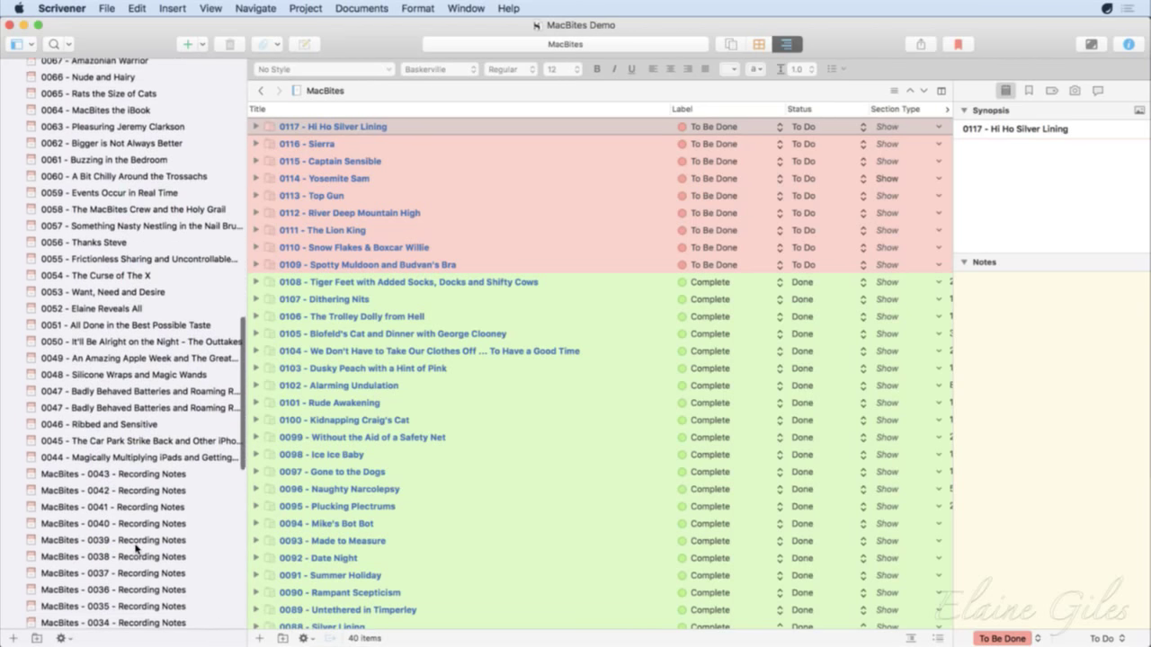
pyautogui.scroll(20, 135, 548)
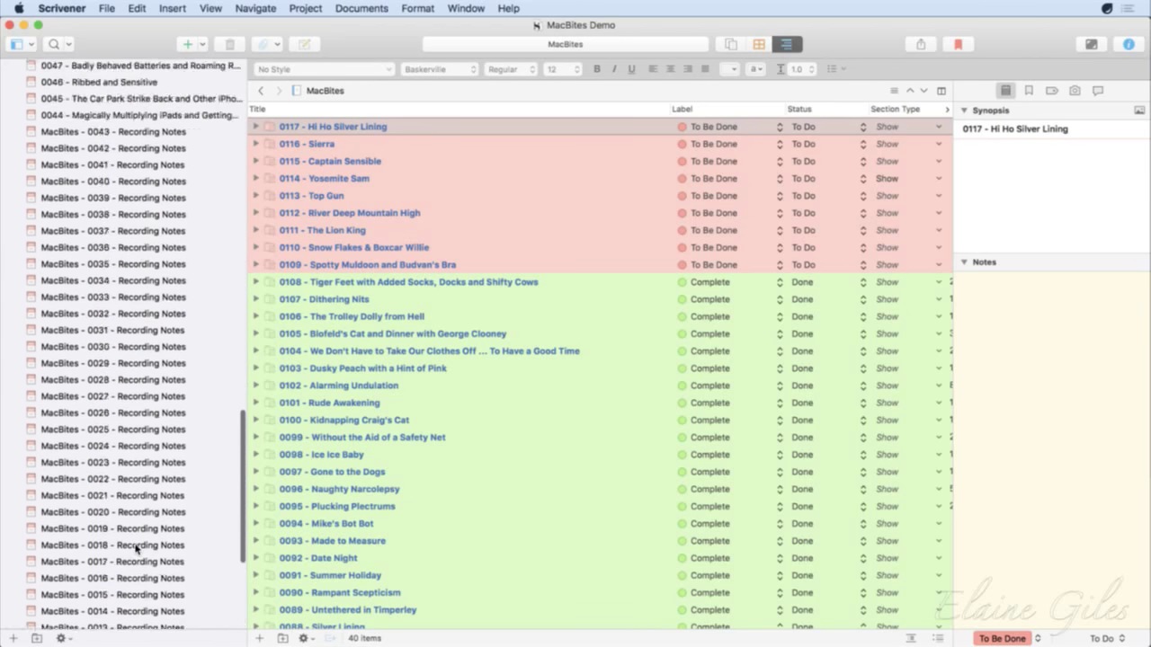
pyautogui.scroll(6, 135, 548)
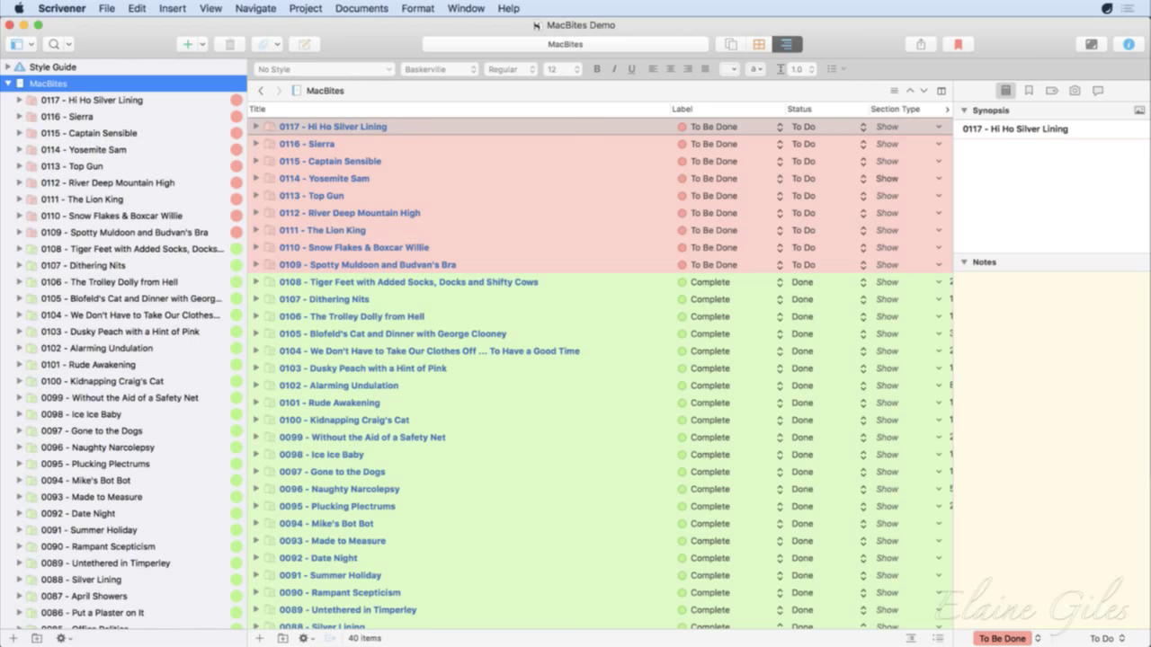
pyautogui.click(121, 250)
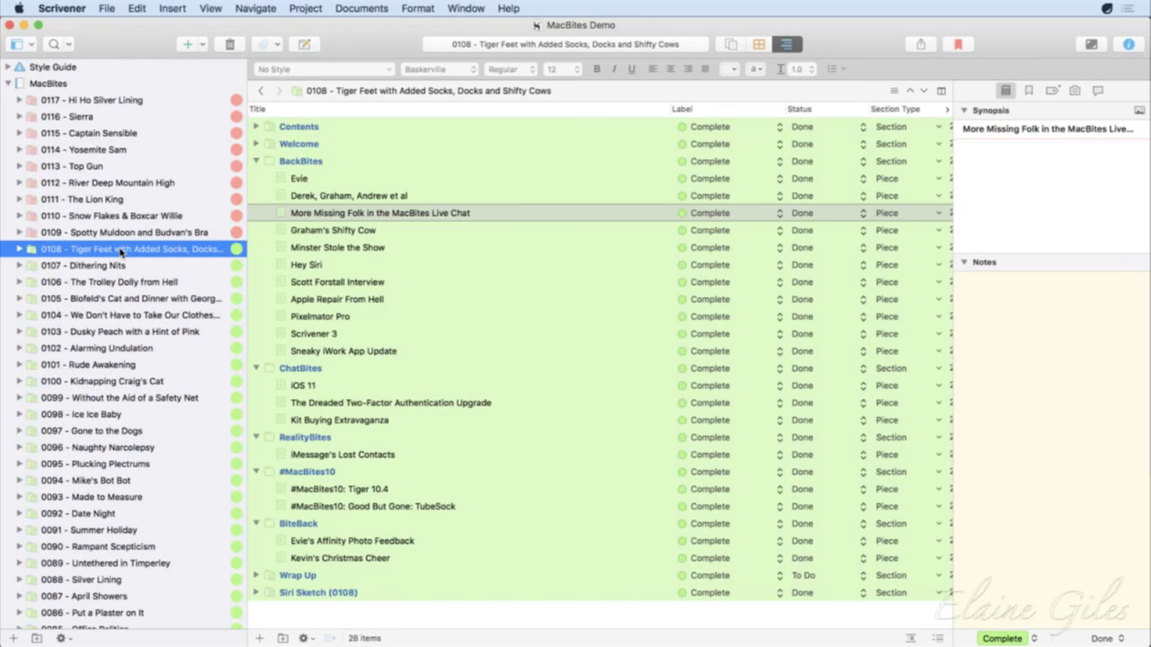
# Step: Hoist the binder to episode 0108 and unhoist it to restore the full episode list
pyautogui.click(216, 6)
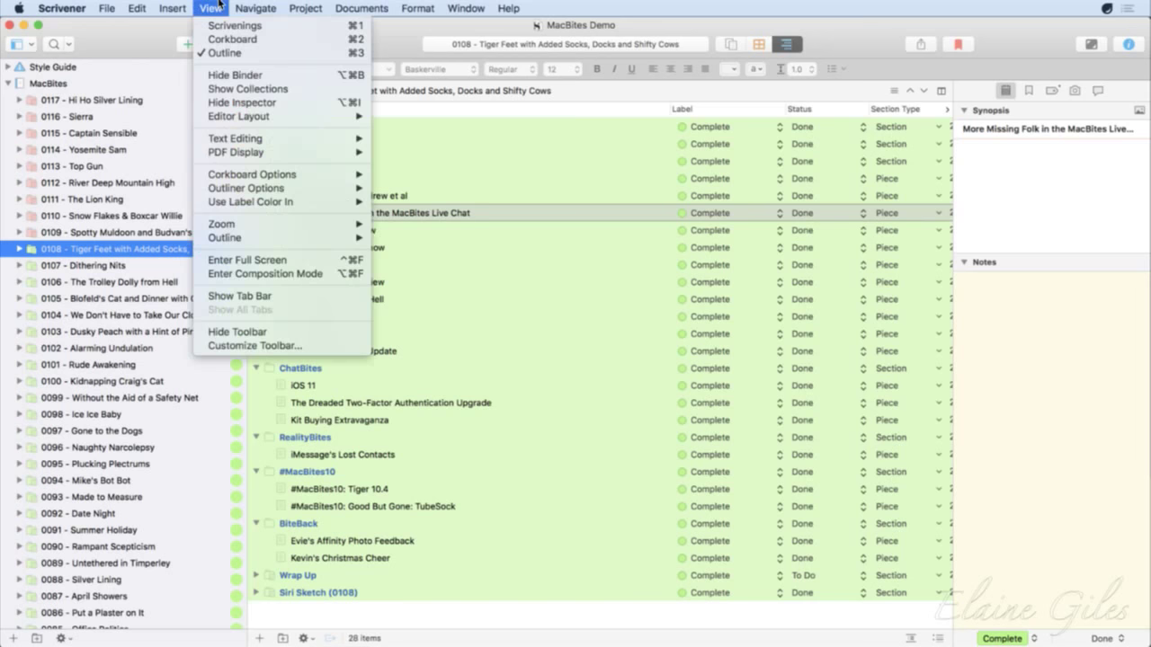
pyautogui.moveTo(261, 239)
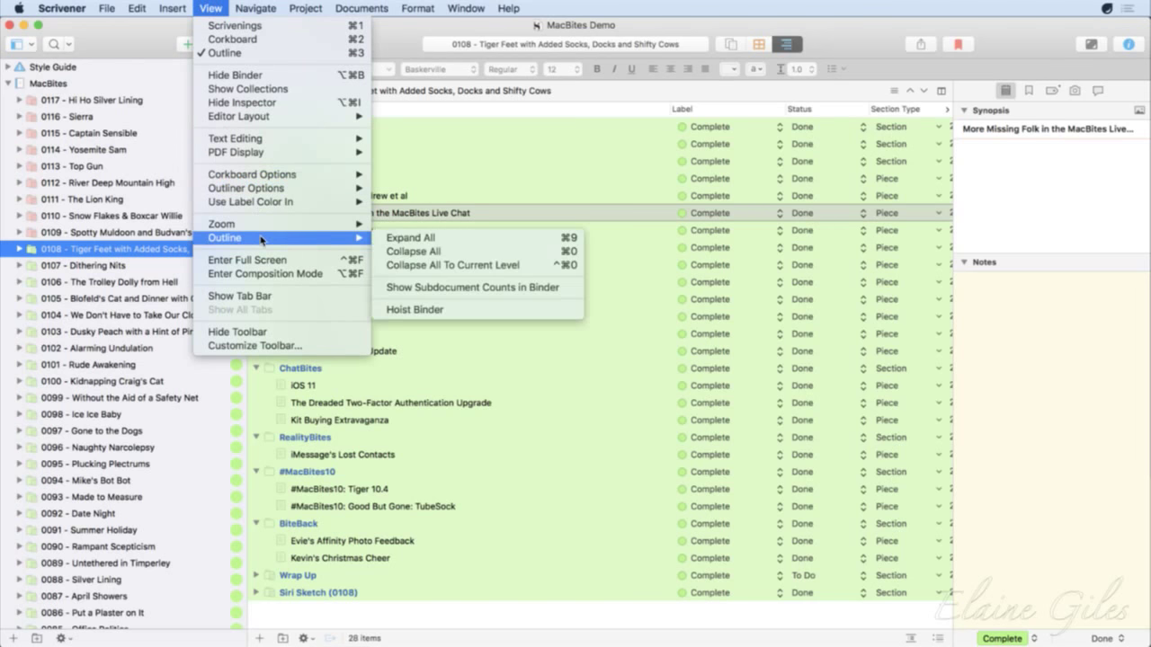
pyautogui.click(500, 310)
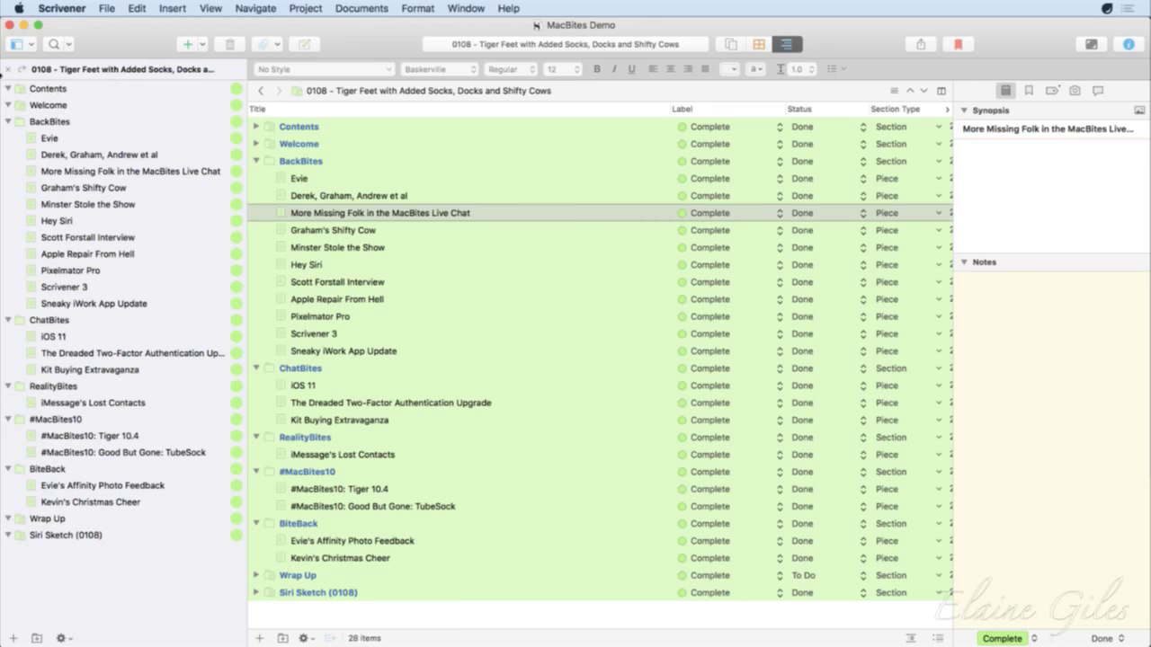
pyautogui.click(212, 8)
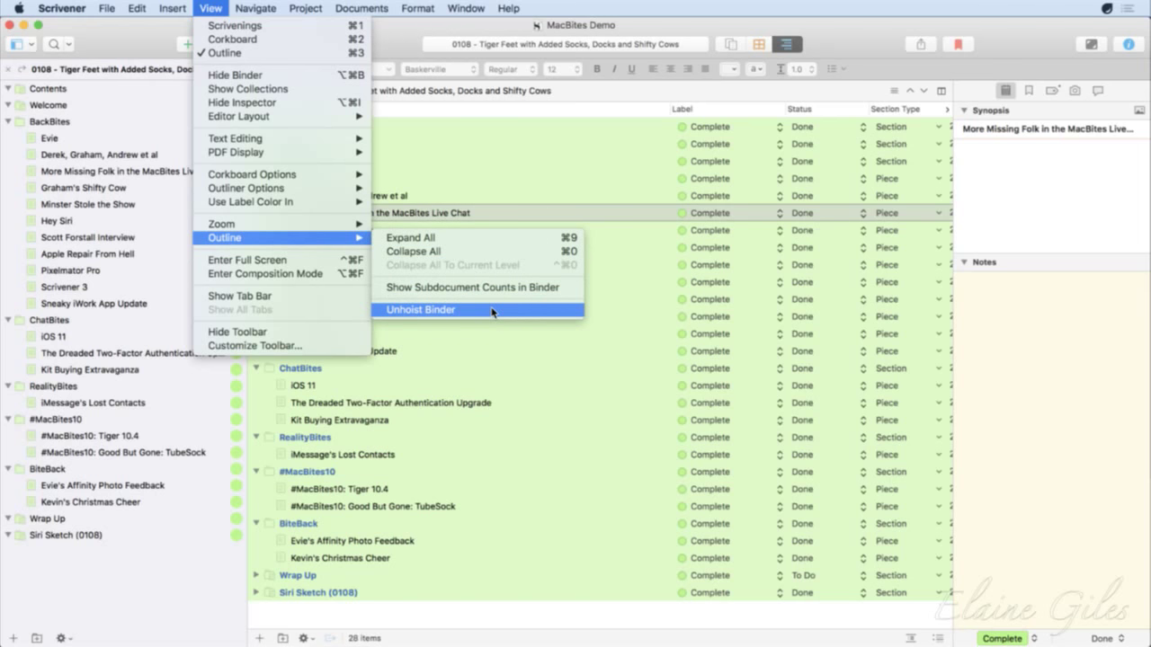
pyautogui.click(492, 310)
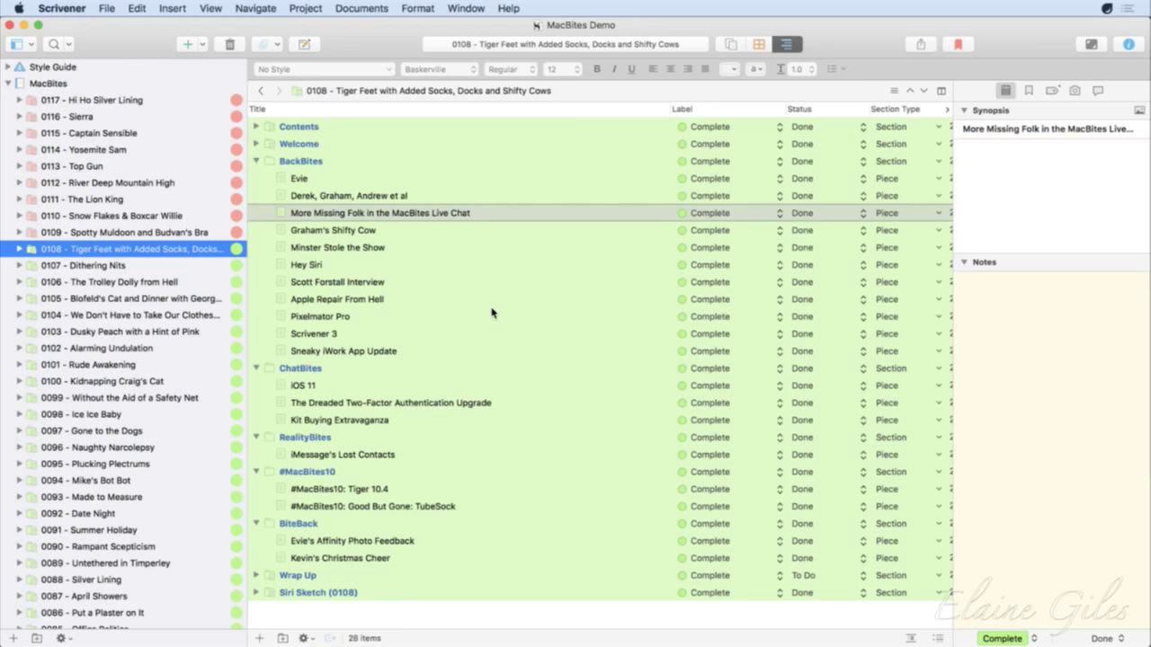
# Step: Check the outline commands and the context commands of episode 0108 for a keyboard shortcut to hoist the binder
pyautogui.click(211, 7)
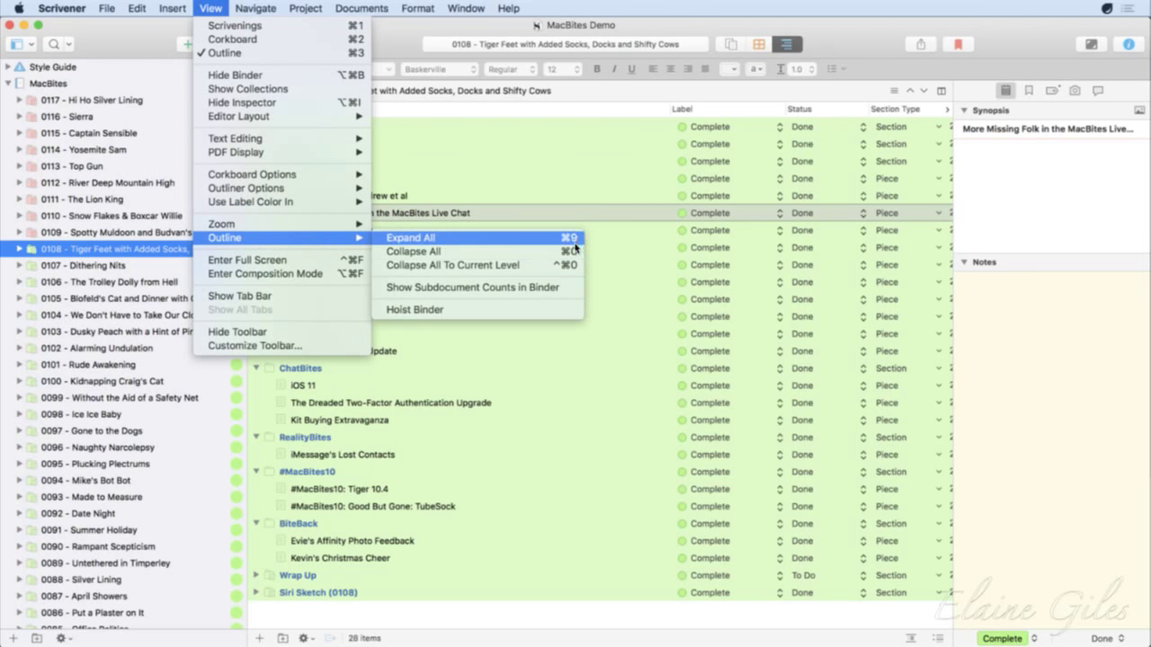
pyautogui.click(573, 314)
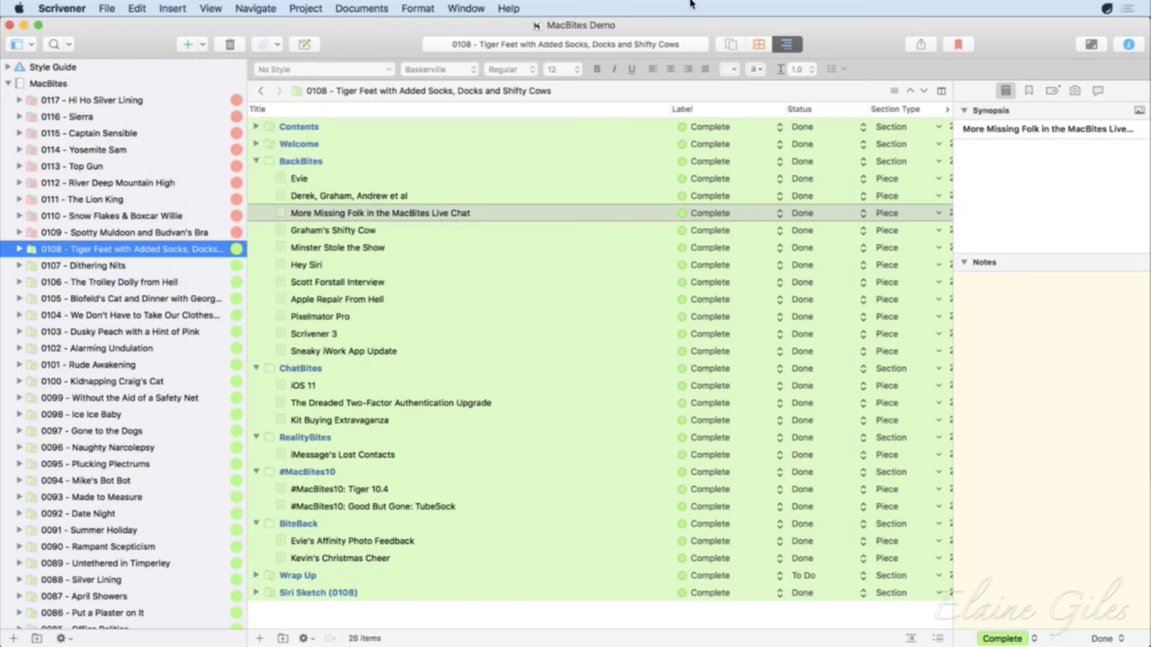
pyautogui.rightClick(112, 248)
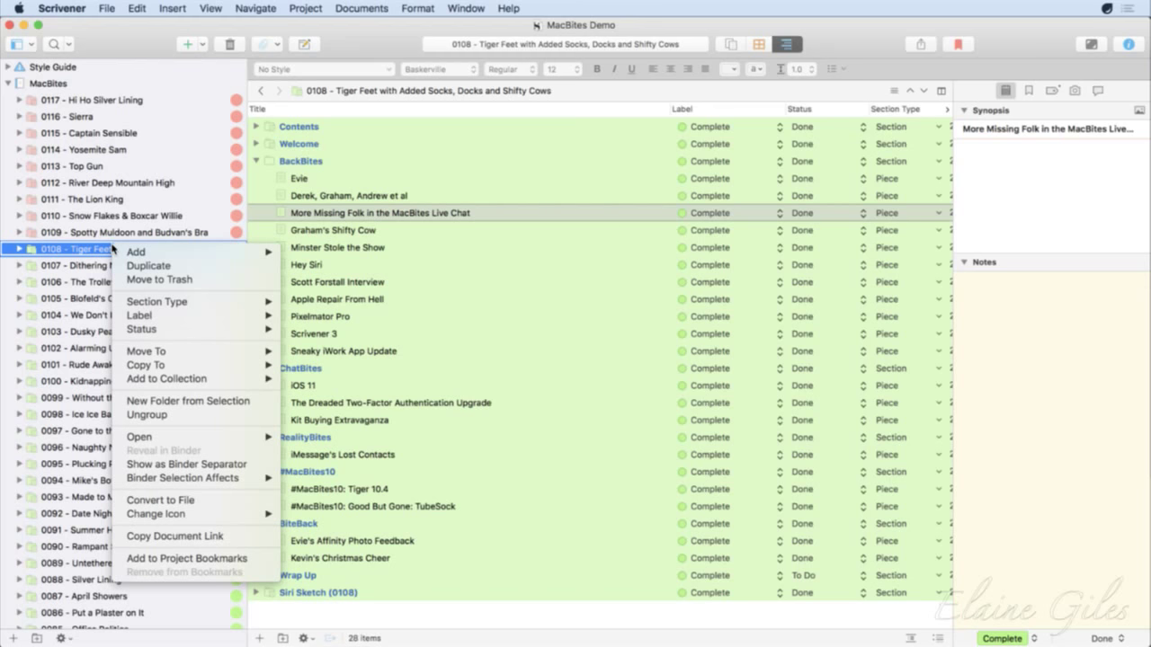
pyautogui.click(364, 38)
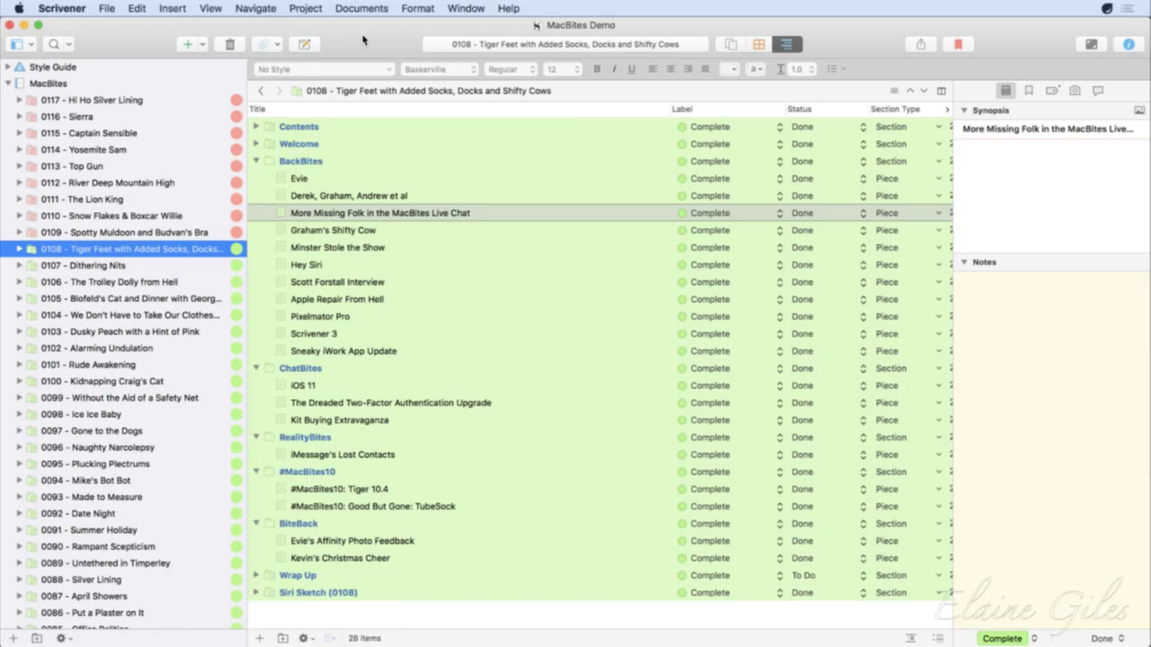
# Step: Minimise the Scrivener window, switch to StepShot Guides and start a process capture
pyautogui.doubleClick(139, 41)
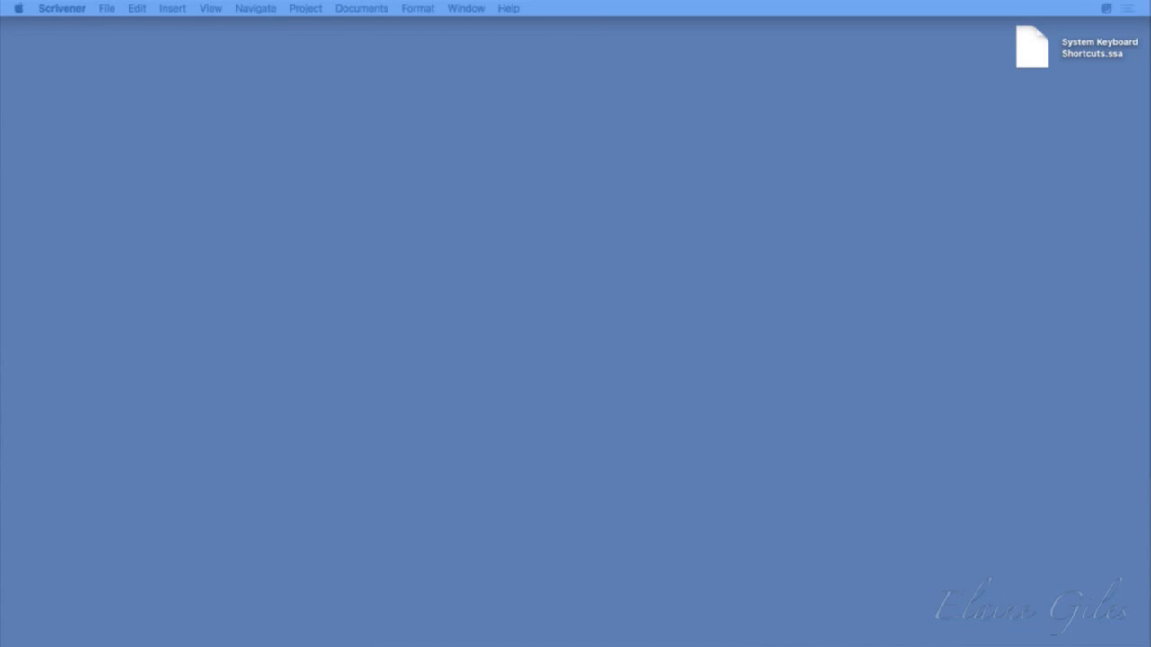
pyautogui.press('super+Tab')
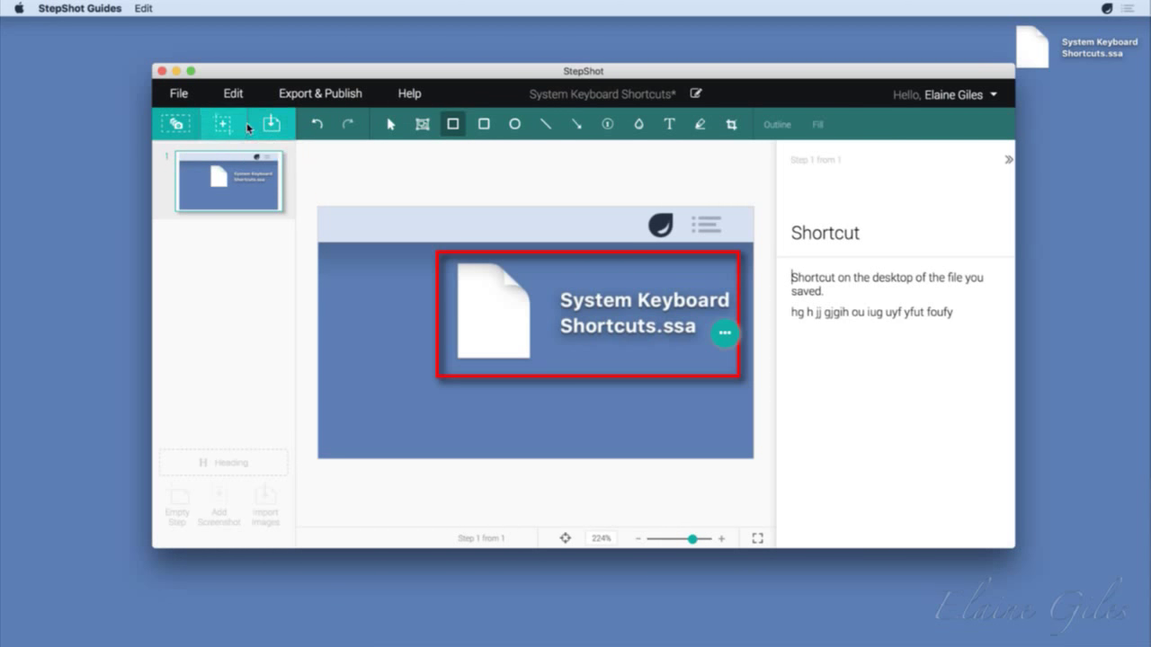
pyautogui.click(182, 125)
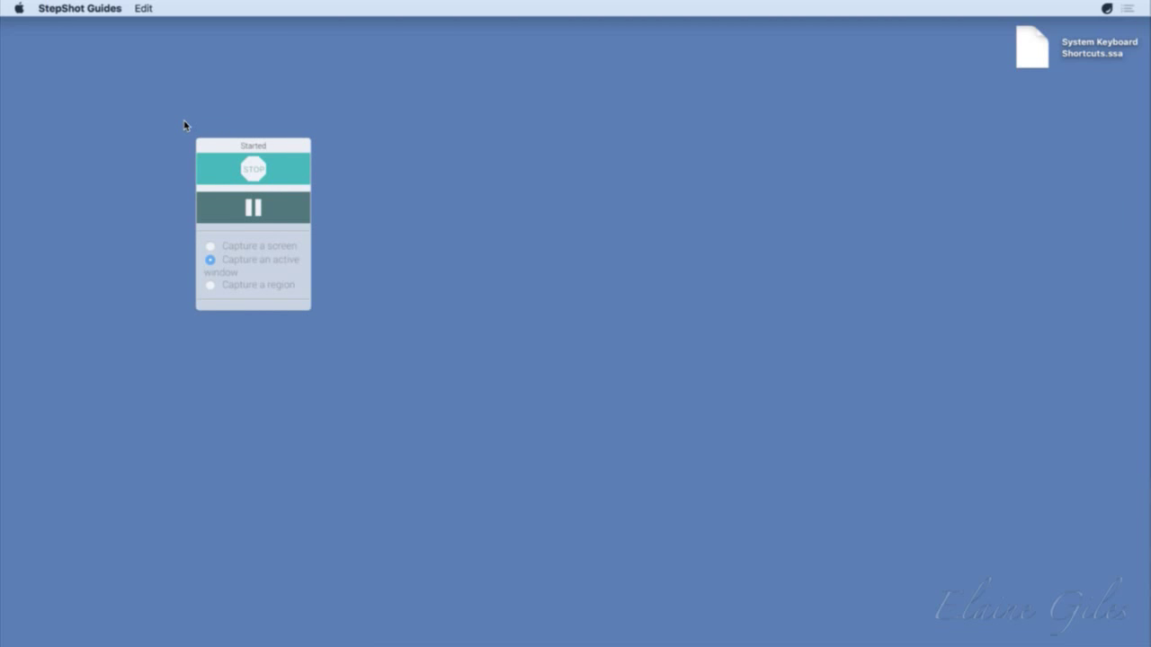
# Step: Move the StepShot capture controls below the System Keyboard Shortcuts.ssa file on the desktop
pyautogui.click(285, 147)
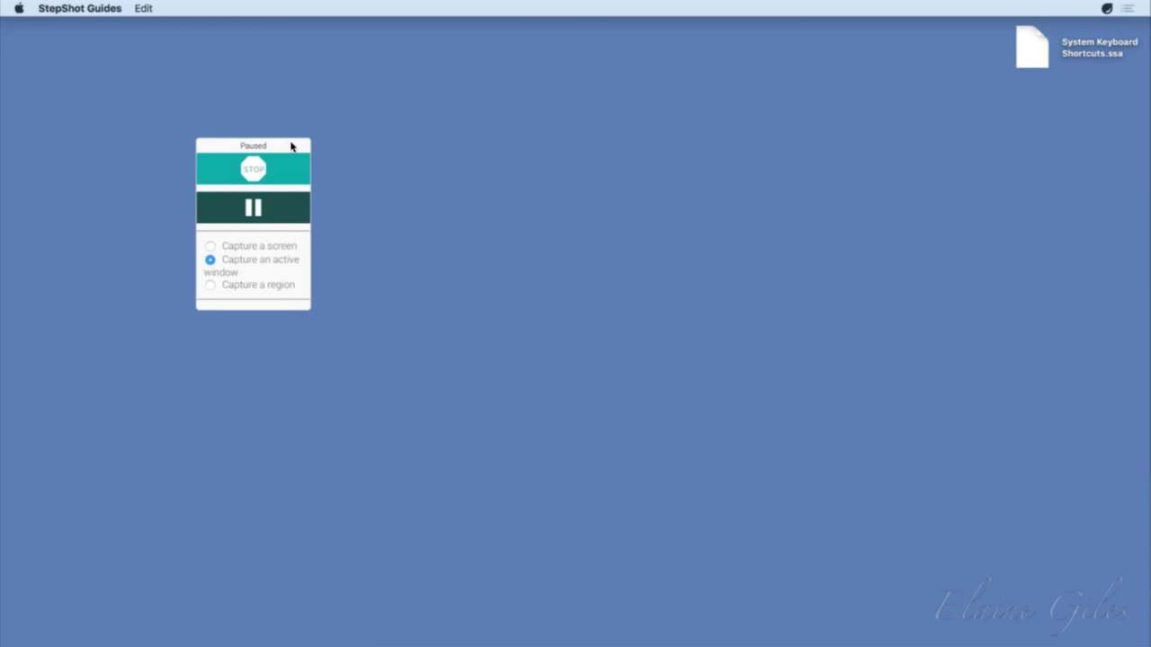
pyautogui.moveTo(288, 146); pyautogui.dragTo(444, 132)
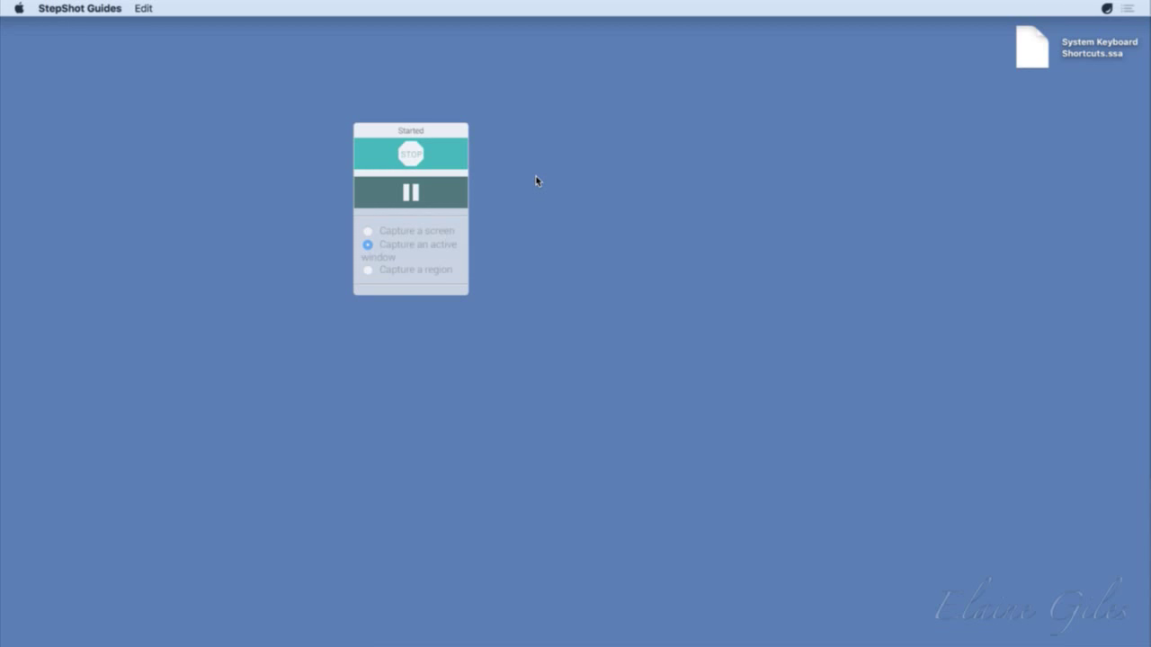
pyautogui.click(457, 183)
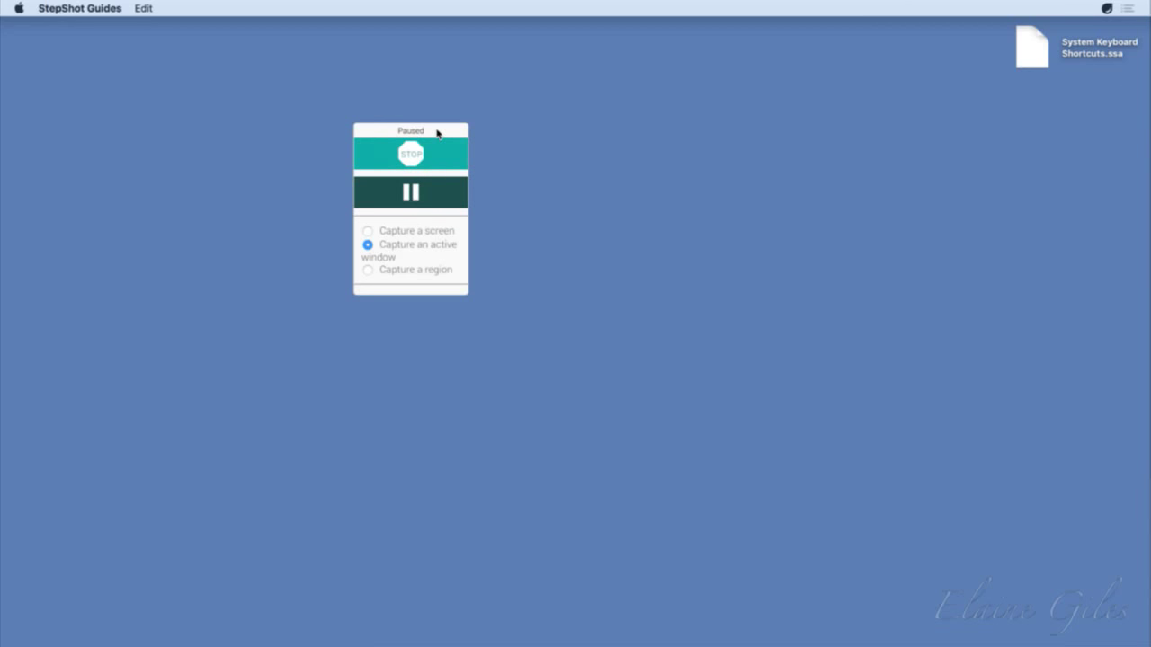
pyautogui.moveTo(437, 129); pyautogui.dragTo(1097, 90)
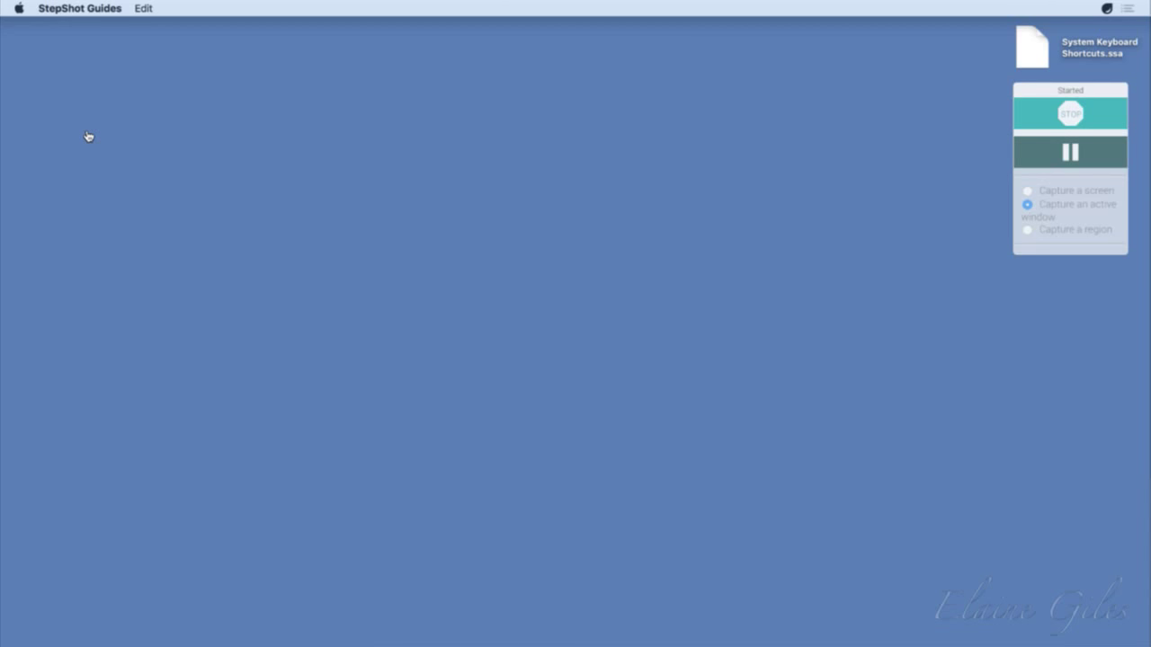
# Step: Open System Preferences while capturing and move its window clear of the StepShot capture controls
pyautogui.click(19, 9)
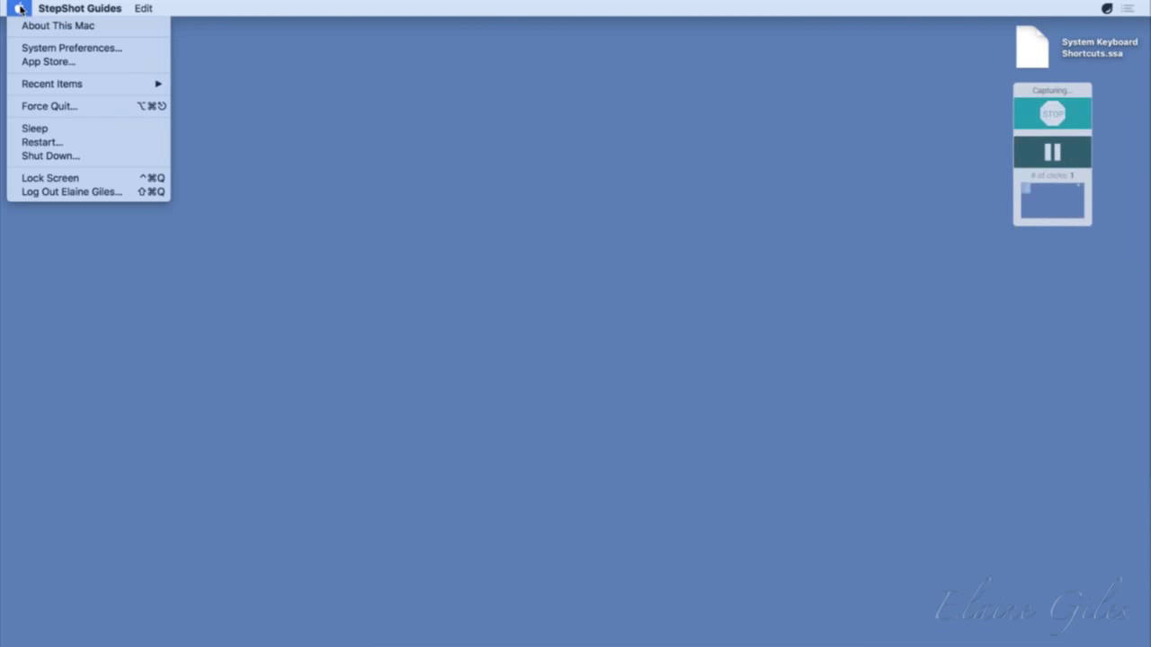
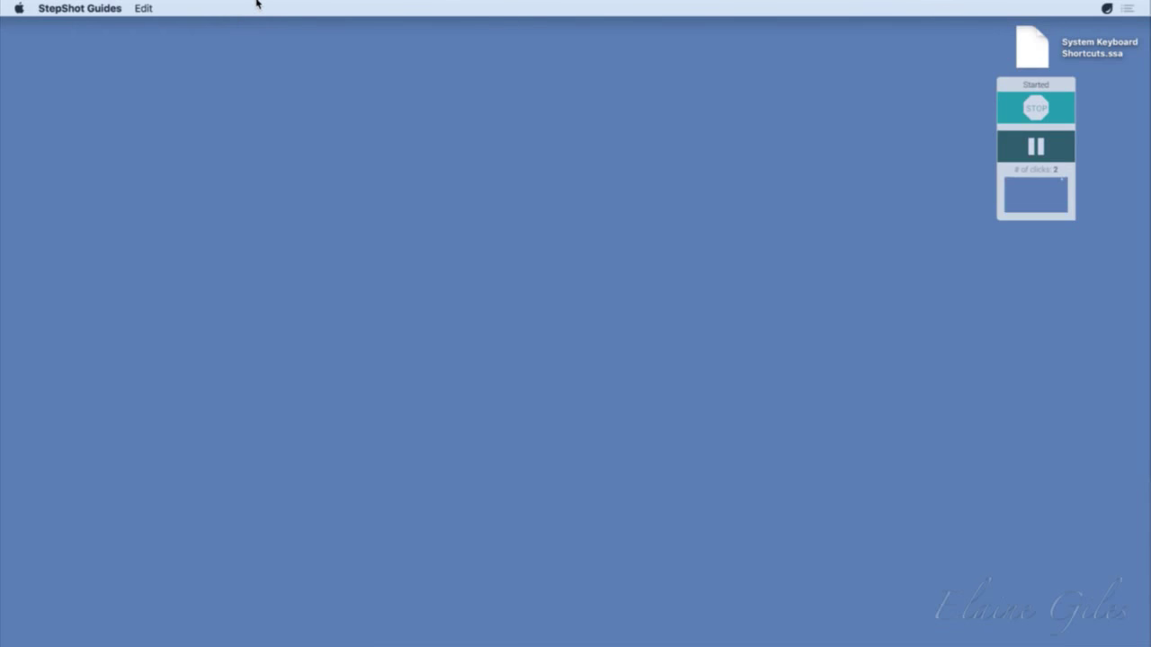
pyautogui.click(20, 11)
pyautogui.click(20, 11)
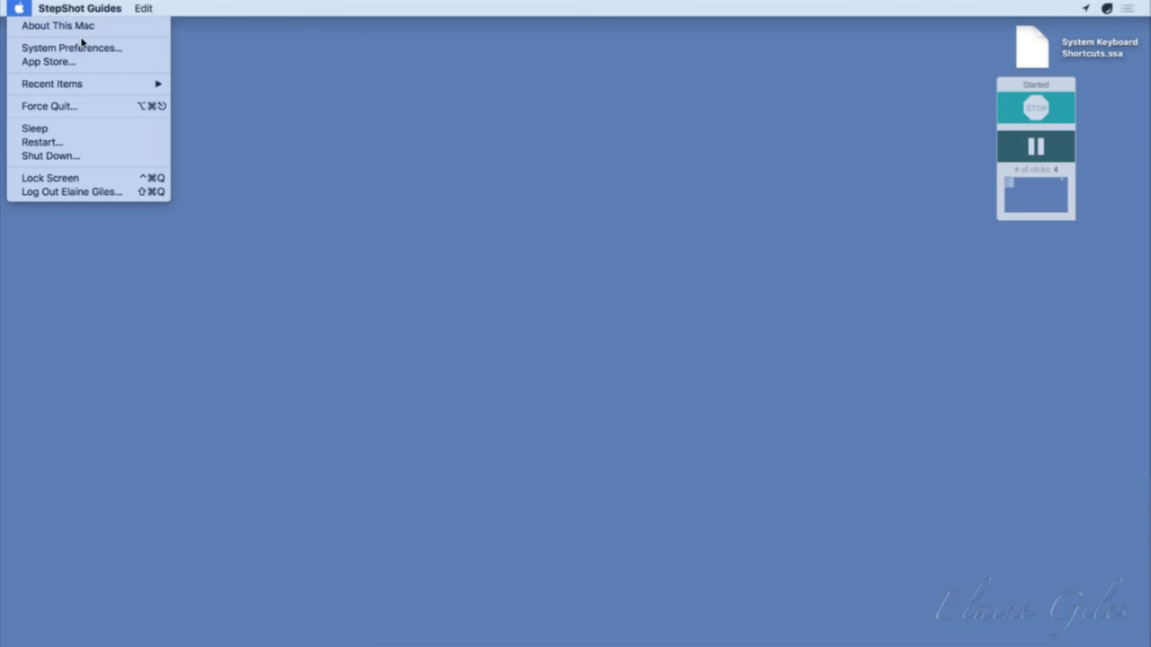
pyautogui.click(131, 51)
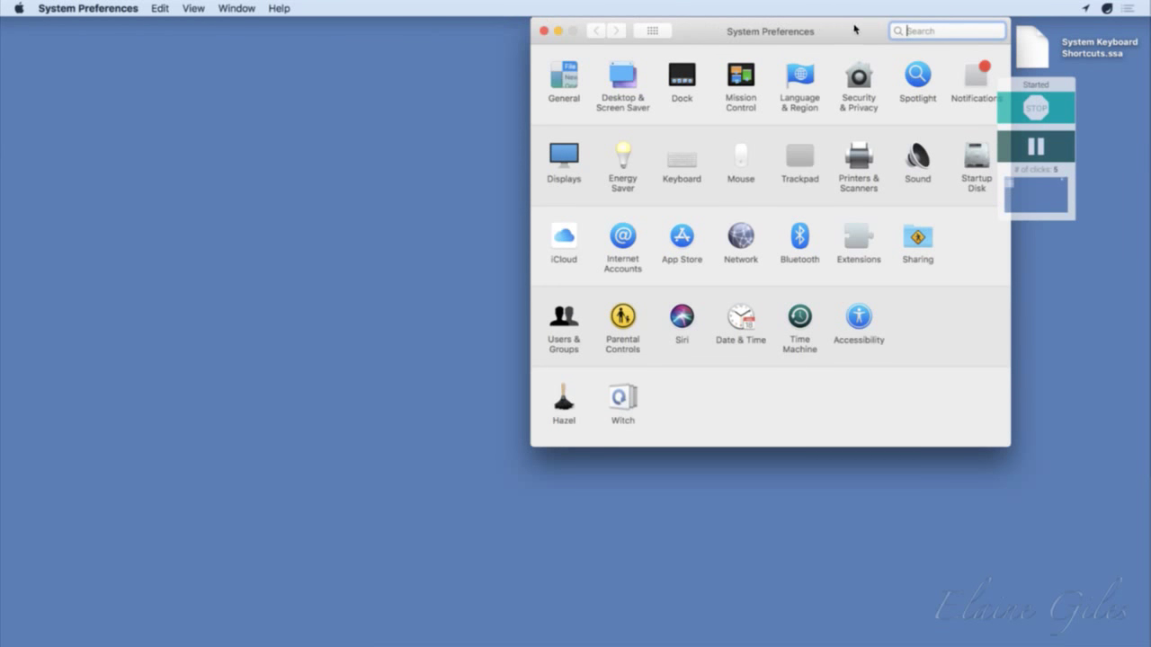
pyautogui.moveTo(854, 29); pyautogui.dragTo(551, 73)
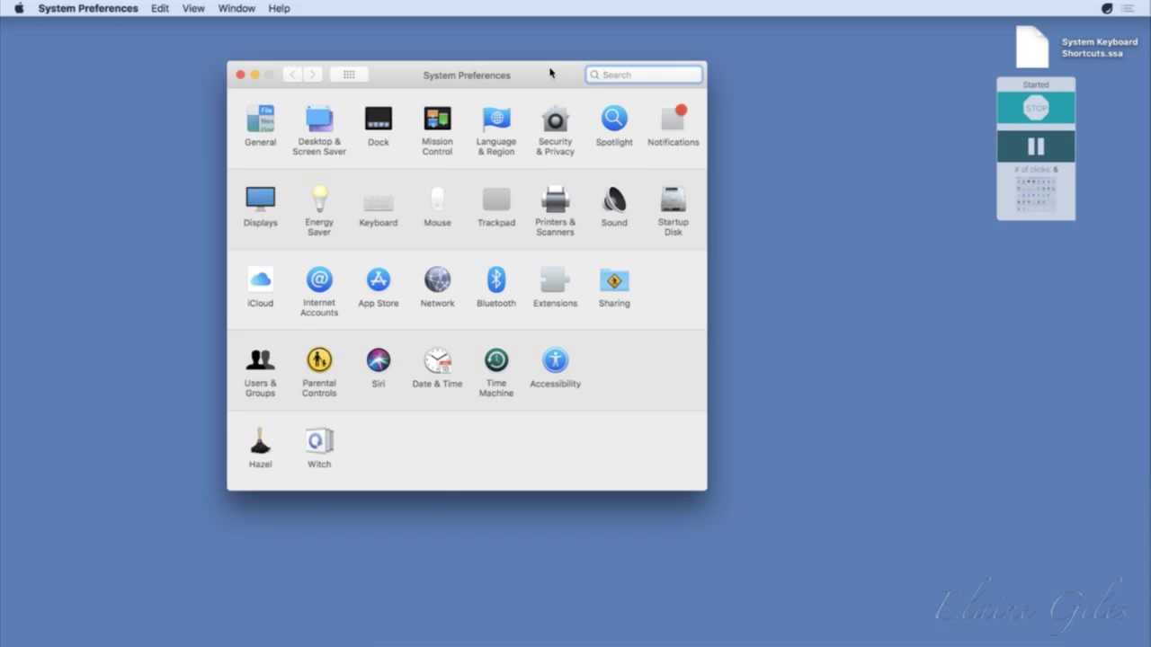
# Step: Show the App Shortcuts category in the Keyboard preferences and start a new app shortcut
pyautogui.click(381, 208)
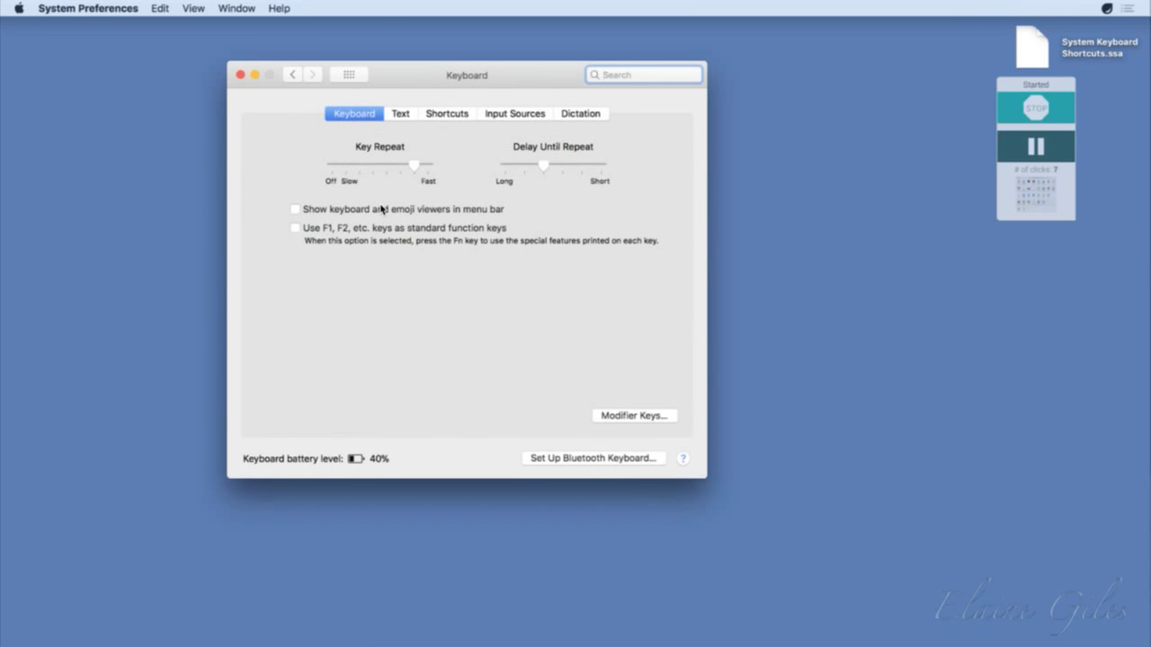
pyautogui.click(471, 115)
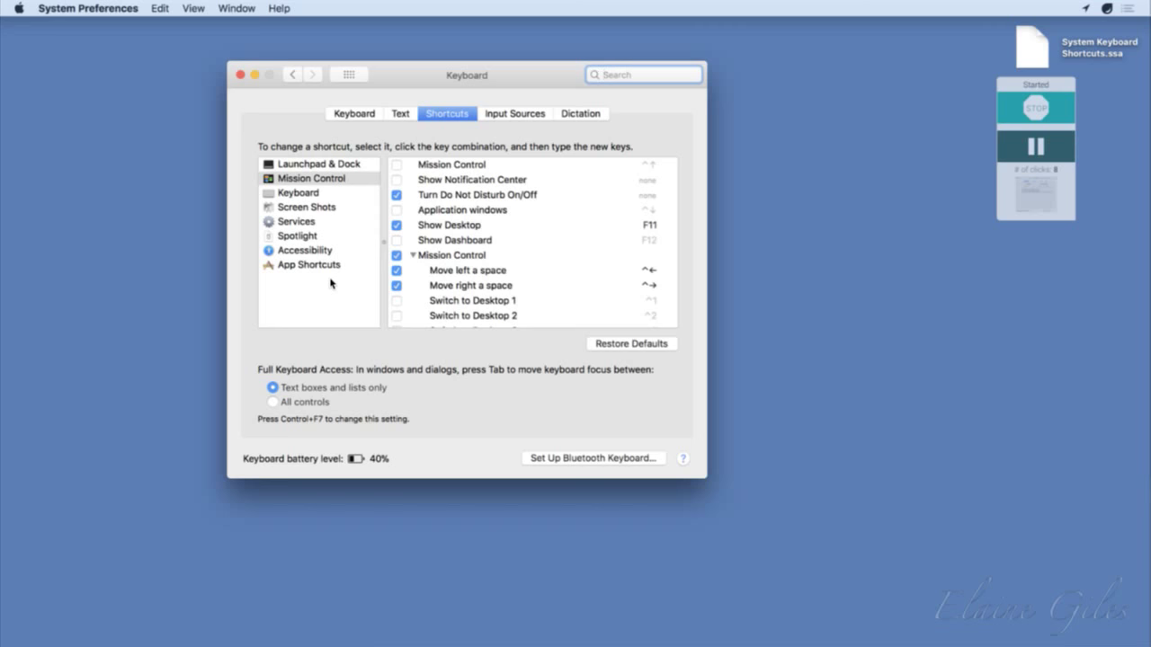
pyautogui.click(354, 266)
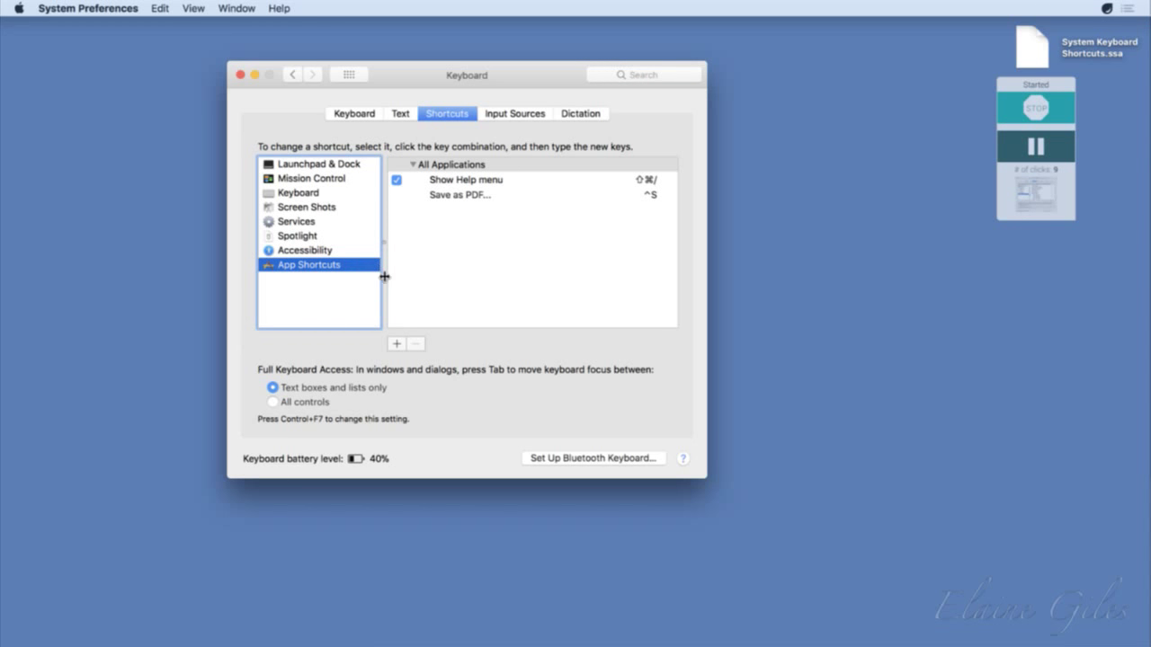
pyautogui.click(401, 346)
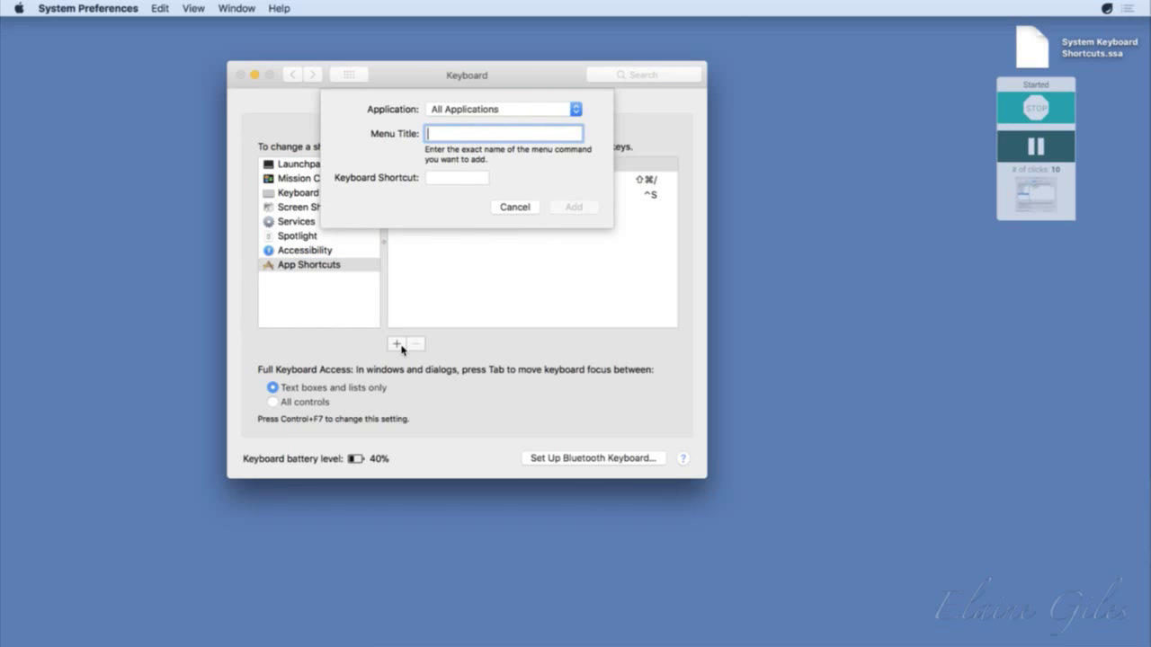
# Step: Choose Scrivener as the application for the new shortcut
pyautogui.click(576, 110)
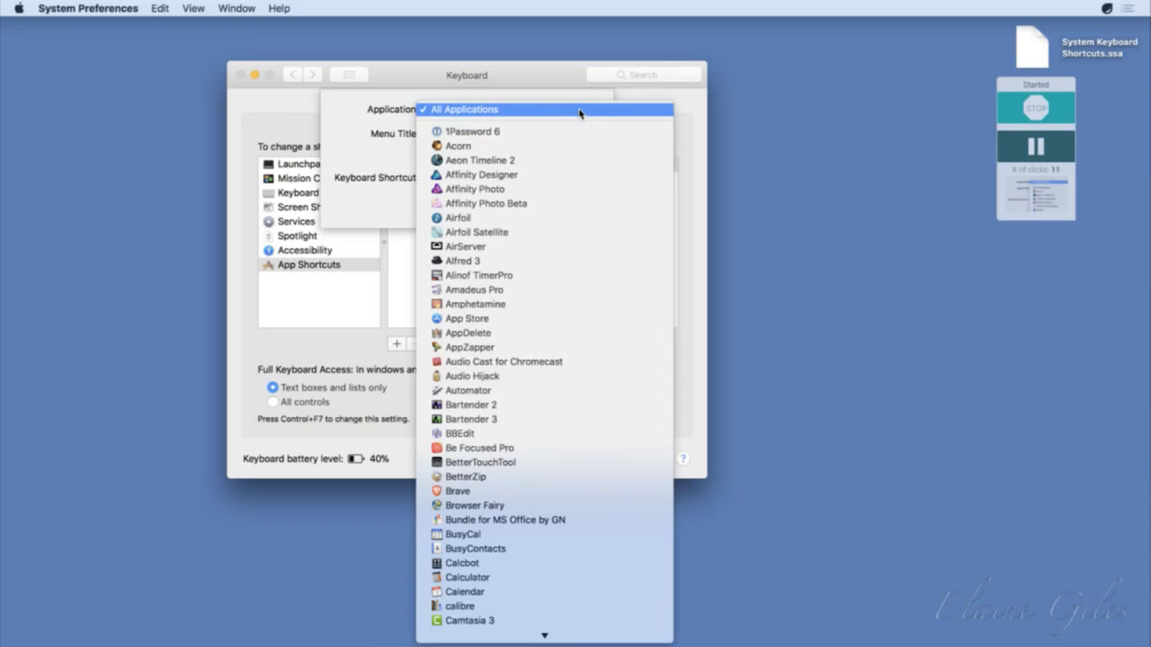
pyautogui.scroll(-5, 578, 263)
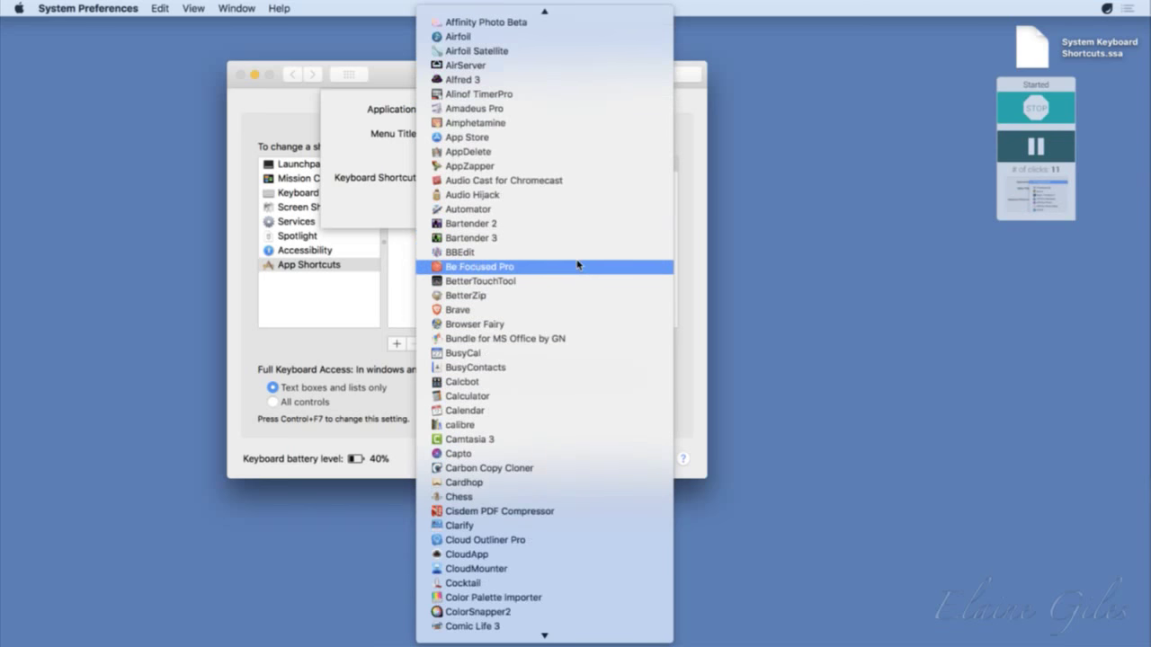
pyautogui.scroll(-20, 578, 264)
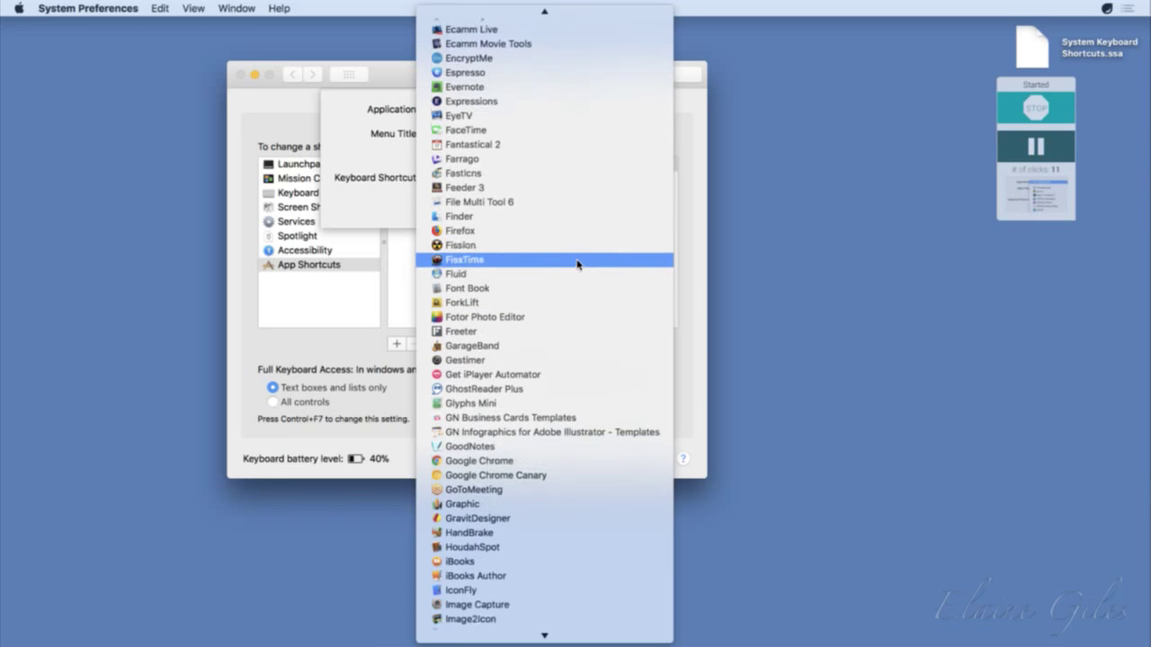
pyautogui.scroll(-20, 578, 264)
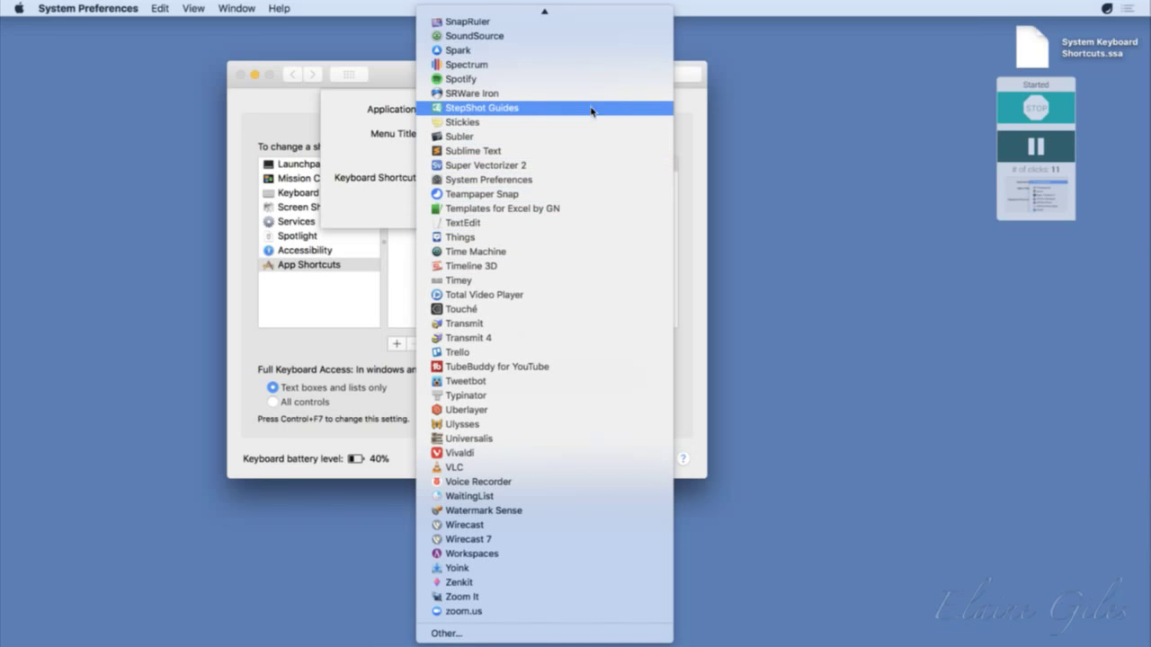
pyautogui.scroll(5, 592, 109)
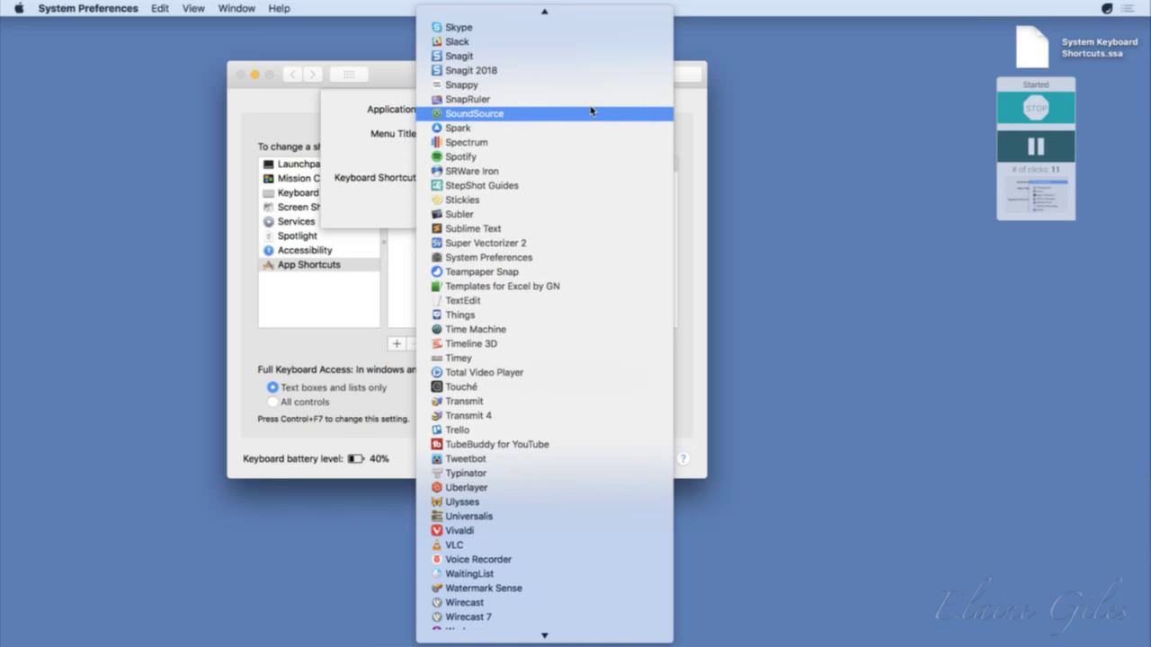
pyautogui.scroll(5, 592, 108)
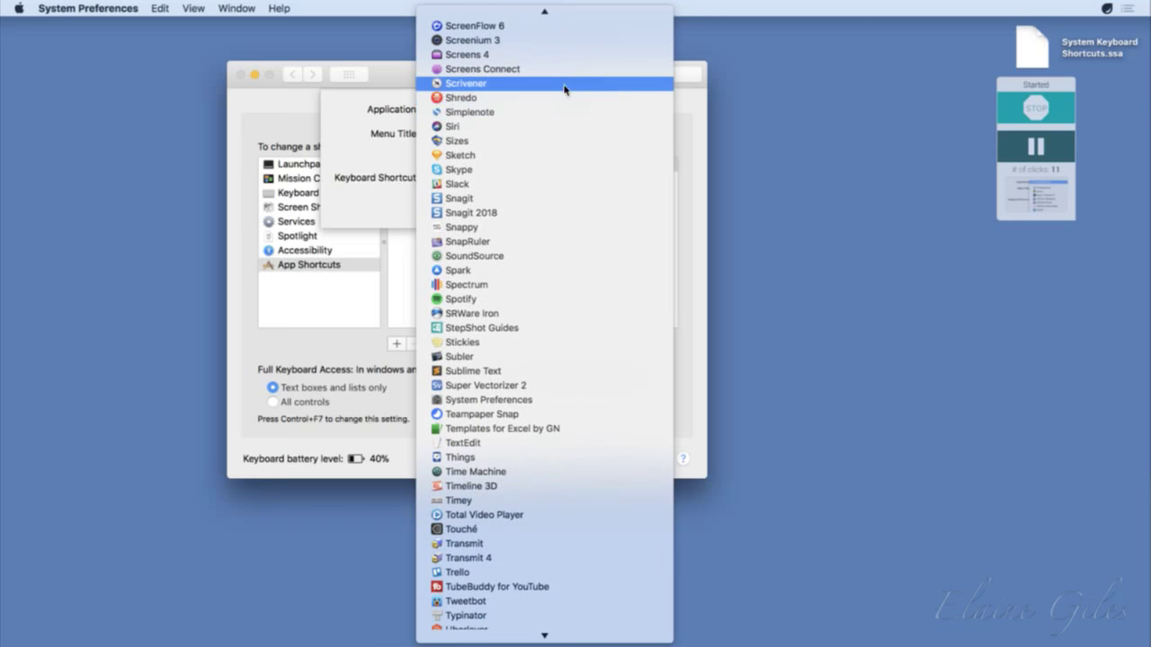
pyautogui.click(484, 83)
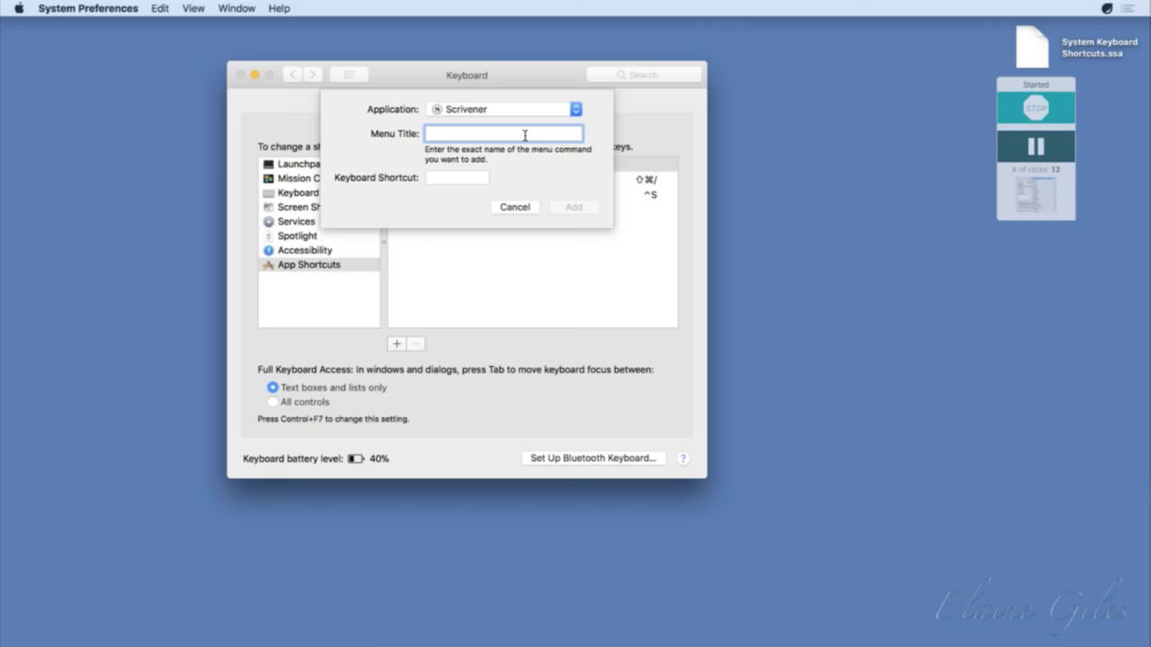
# Step: Enter Hoist as the start of the new shortcut's menu title
pyautogui.write('View')
pyautogui.press('BackSpace')
pyautogui.press('BackSpace')
pyautogui.press('BackSpace')
pyautogui.press('BackSpace')
pyautogui.write('Hoist')
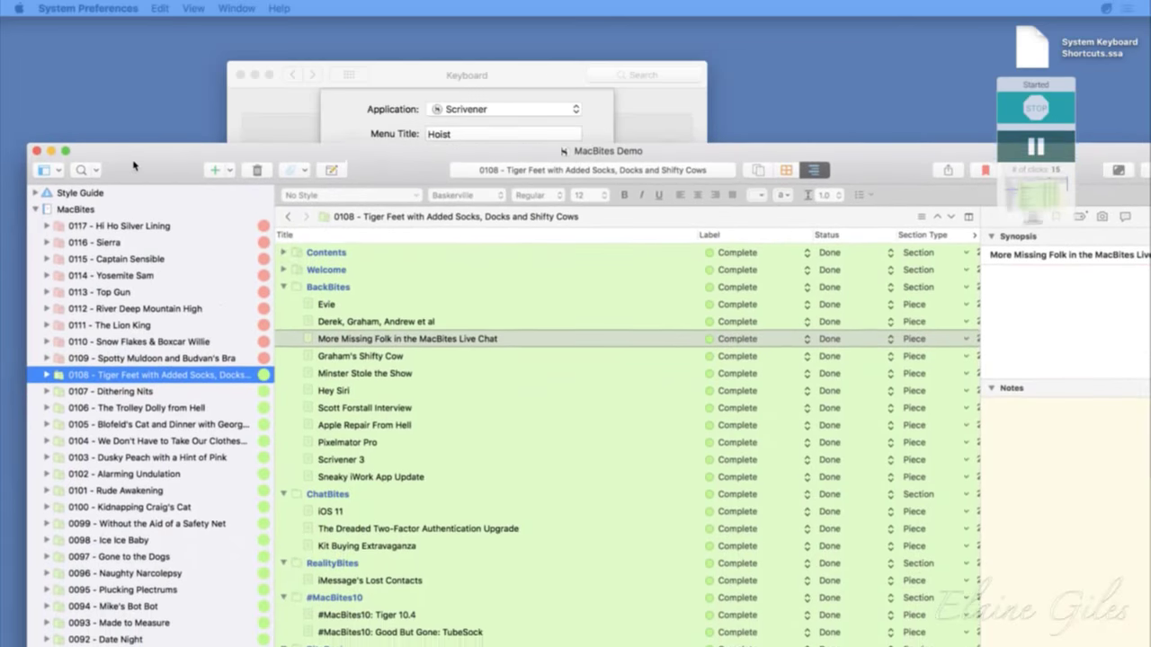
# Step: In Scrivener, check the exact name of the Hoist Binder outline command and clear the Scrivener window out of the way
pyautogui.click(115, 160)
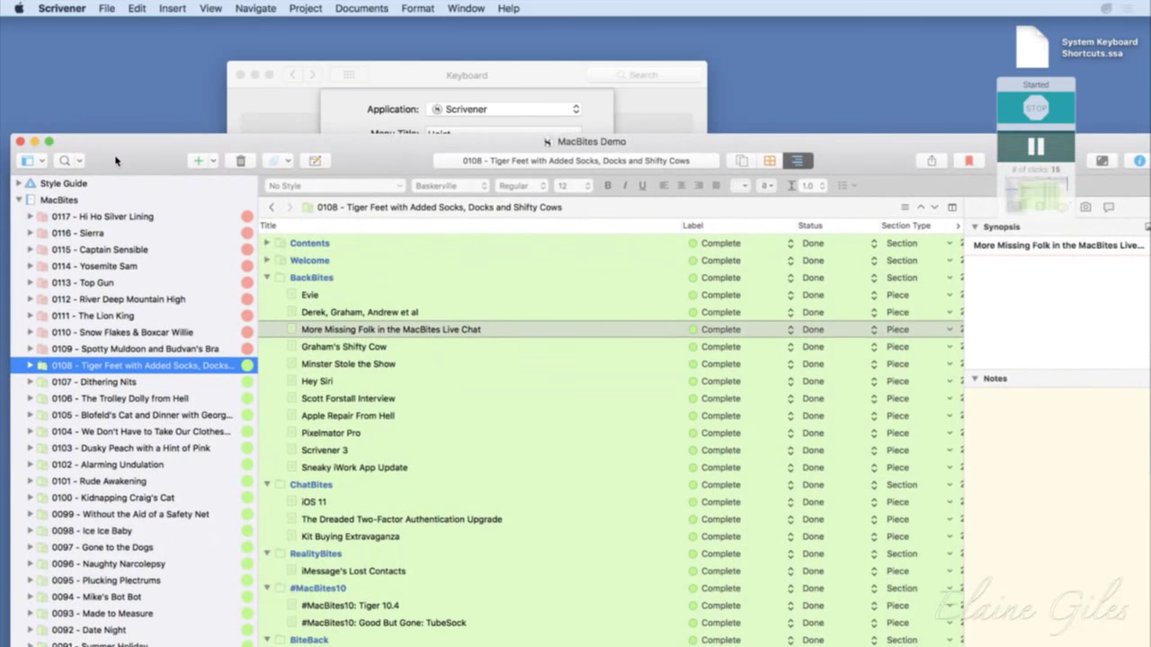
pyautogui.click(210, 8)
pyautogui.moveTo(253, 237)
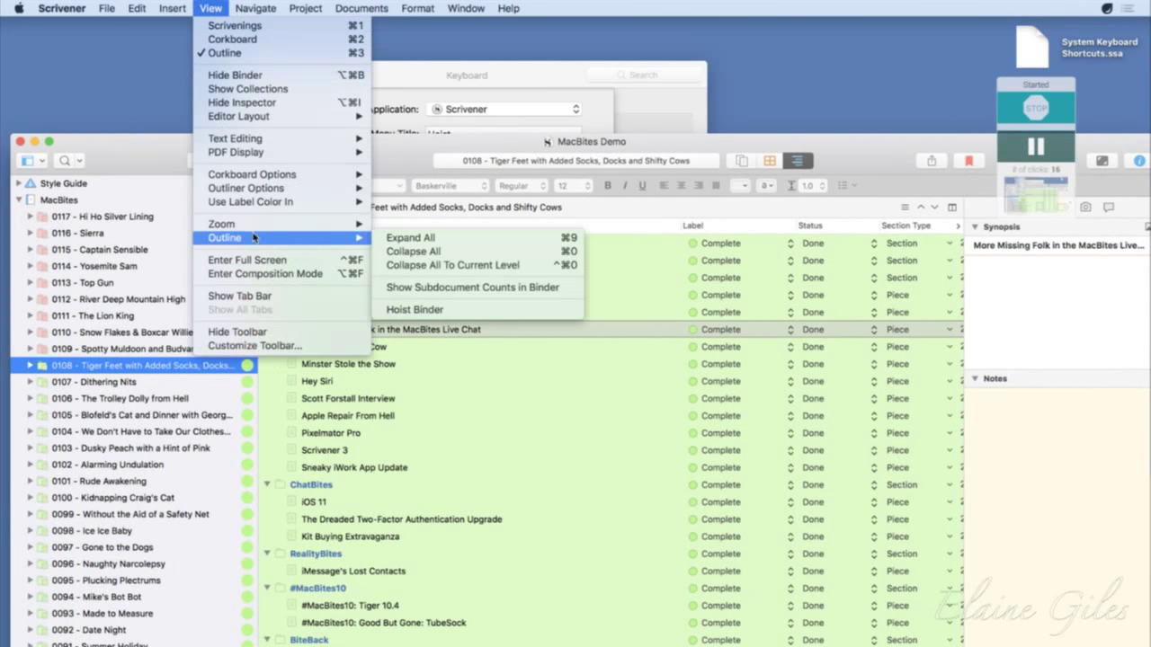
pyautogui.click(441, 310)
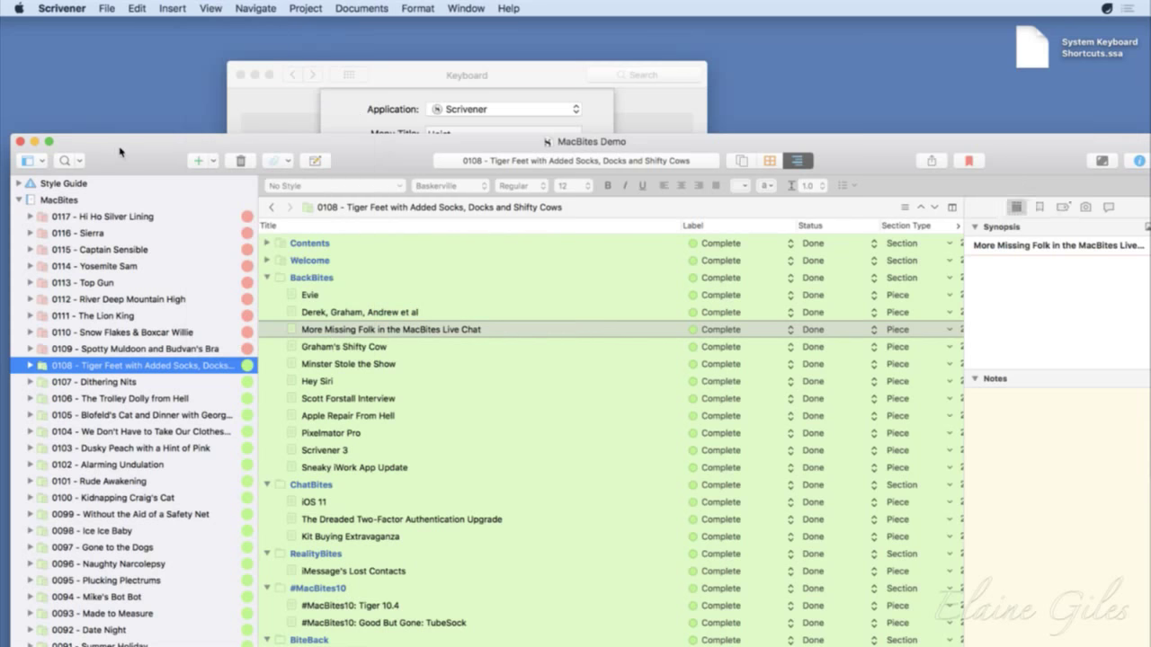
pyautogui.moveTo(76, 151); pyautogui.dragTo(8, 196)
pyautogui.doubleClick(8, 196)
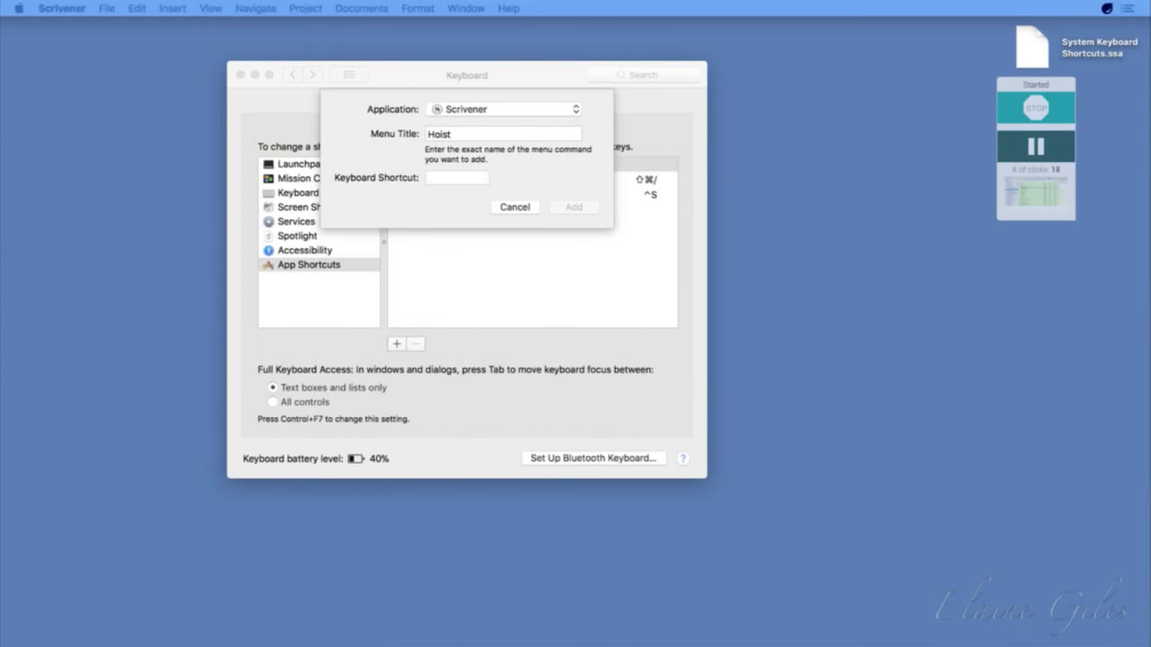
# Step: Complete the menu title as Hoist Binder, assign the shortcut Control+Option+Shift+Command+Up Arrow and add it
pyautogui.click(466, 138)
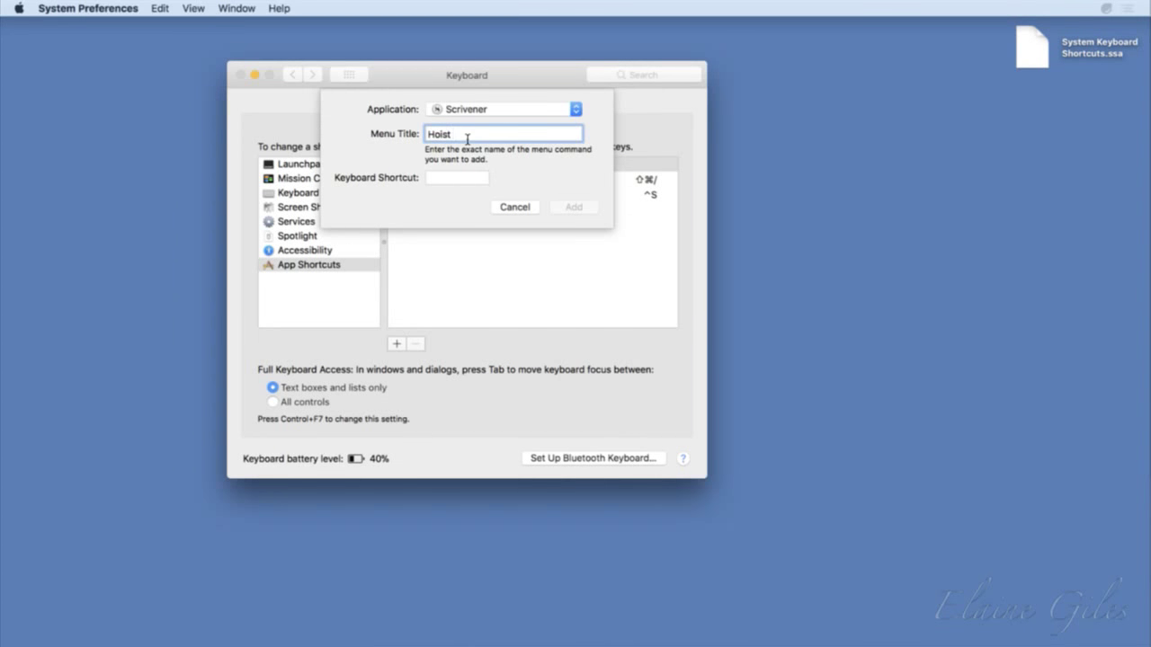
pyautogui.write('Binder')
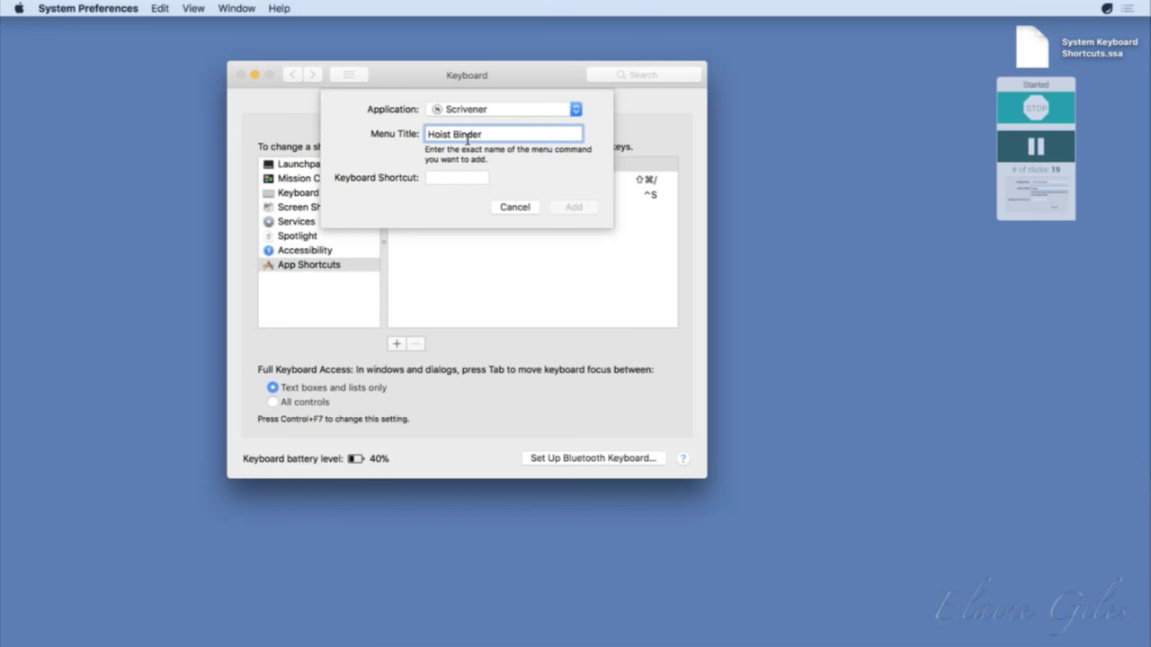
pyautogui.click(465, 180)
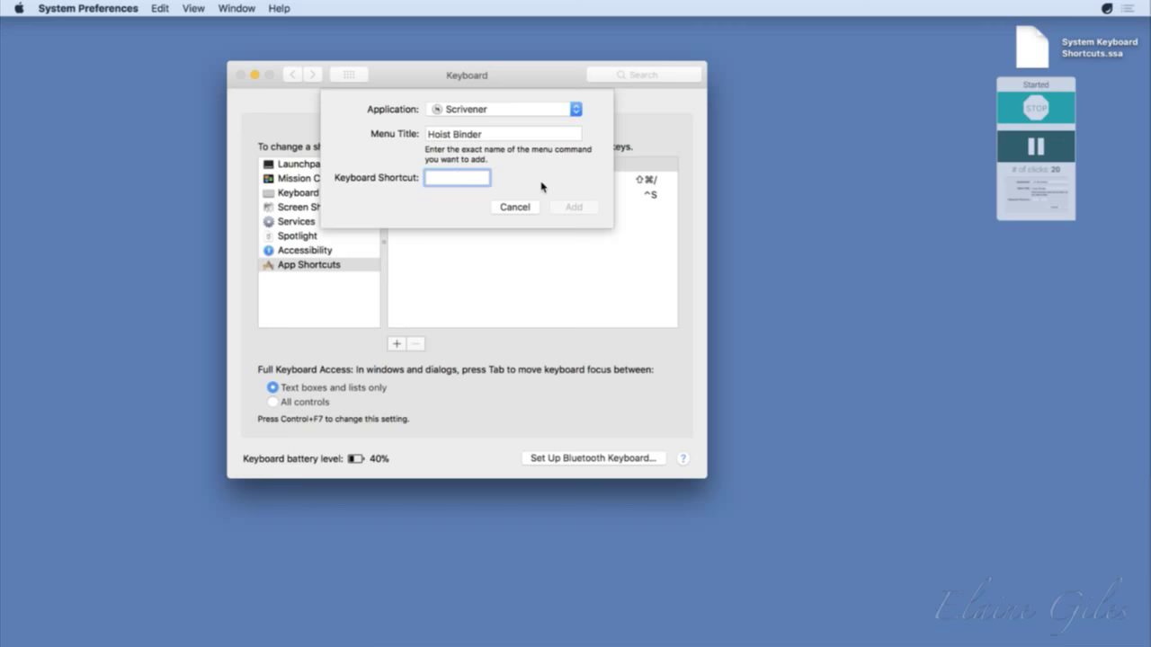
pyautogui.press('ctrl+alt+shift+super+Up')
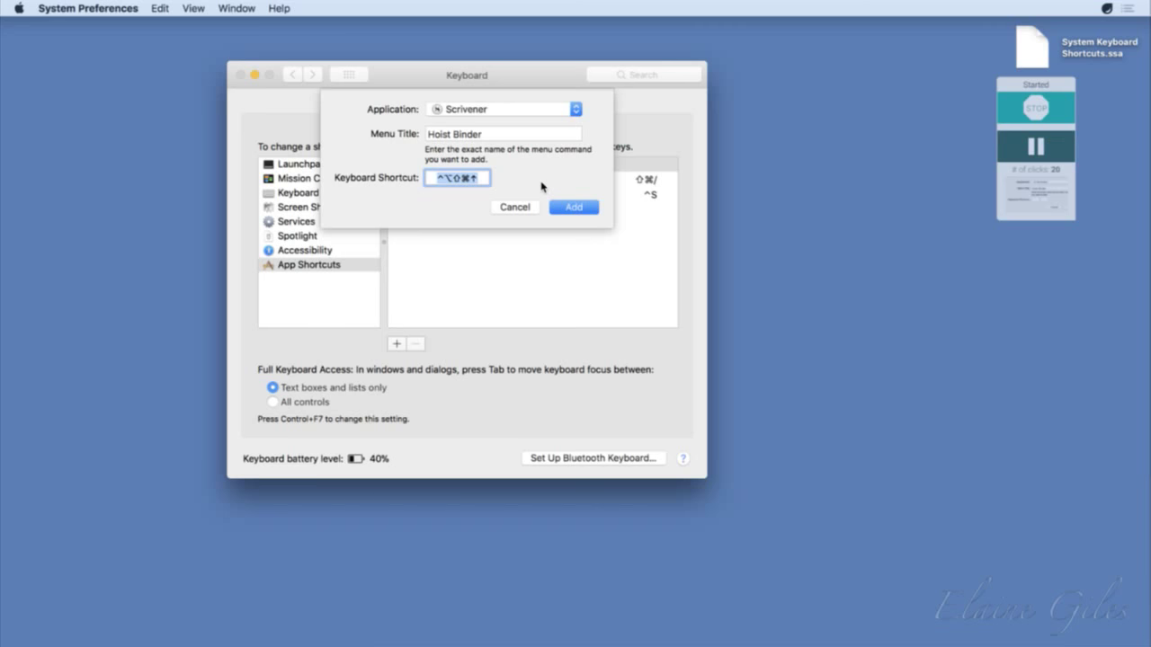
pyautogui.click(580, 207)
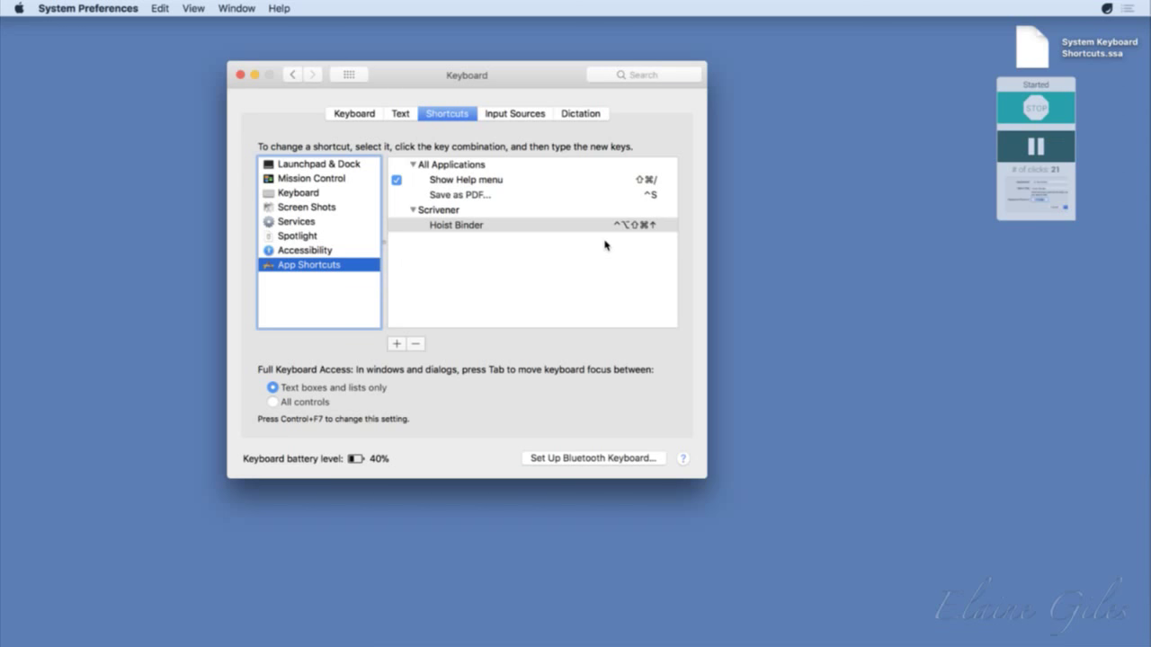
# Step: Add a second Scrivener shortcut for Unhoist Binder using the same Control+Option+Shift+Command+Up Arrow combination
pyautogui.click(397, 345)
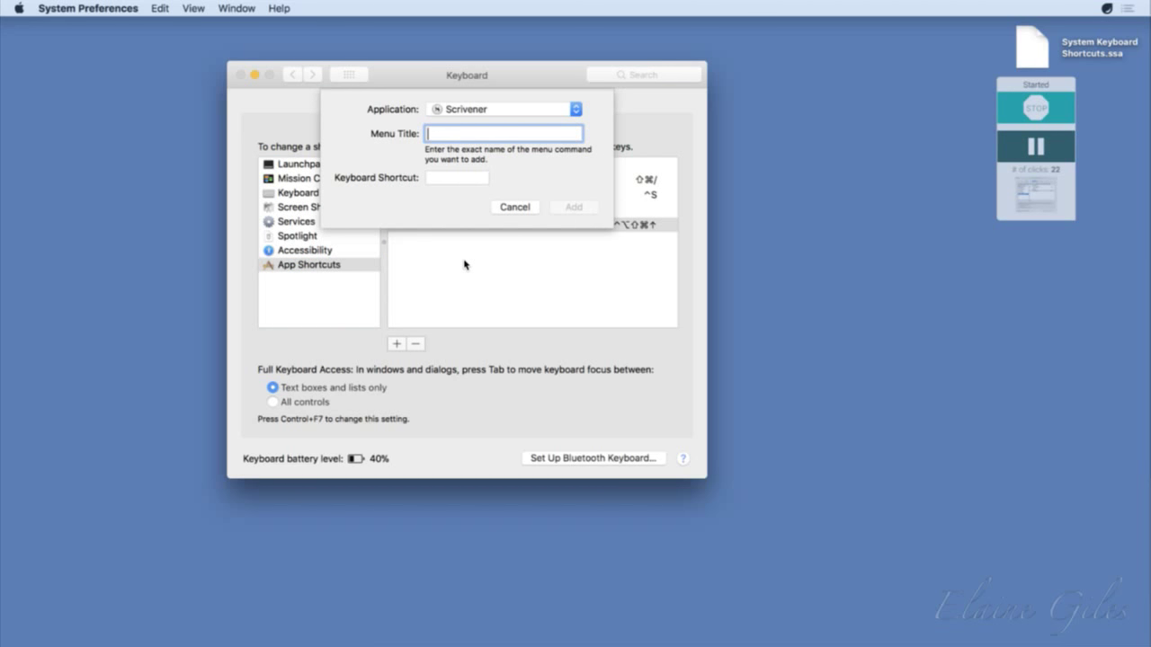
pyautogui.write('Unhoist Binder')
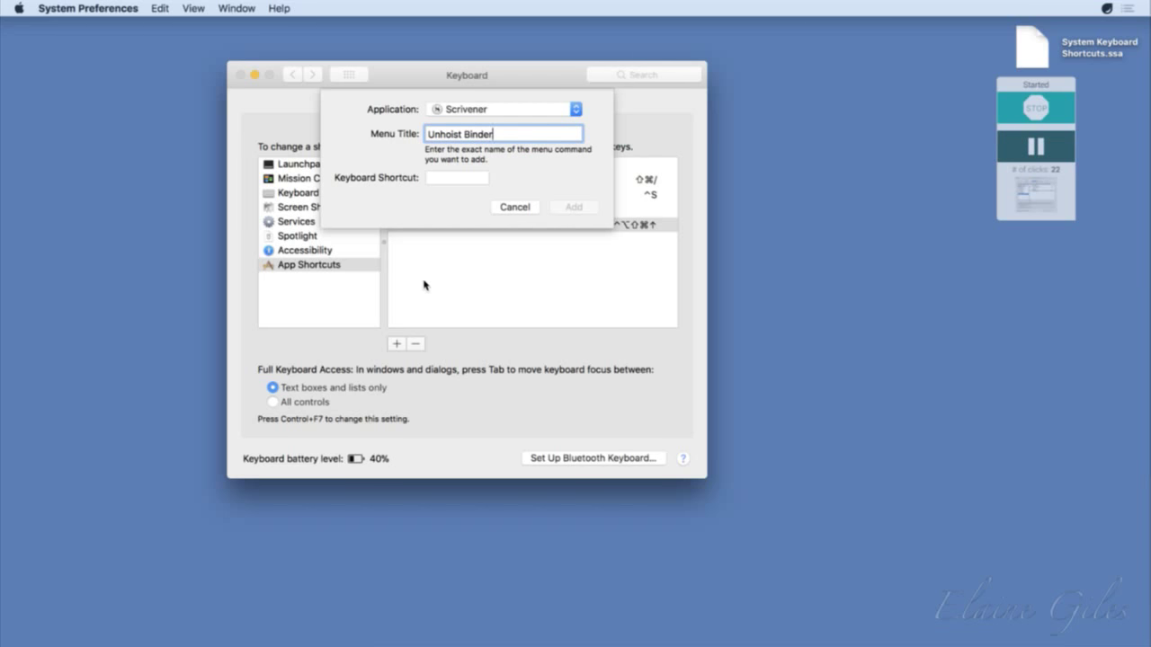
pyautogui.click(443, 180)
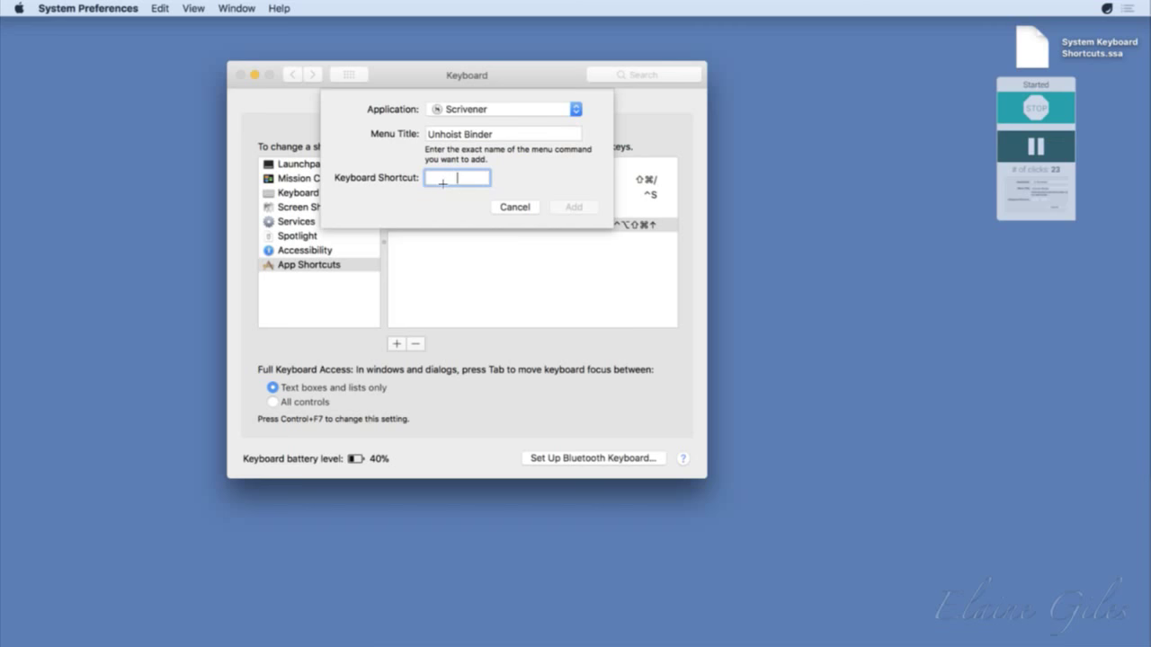
pyautogui.press('ctrl+alt+shift+super+Up')
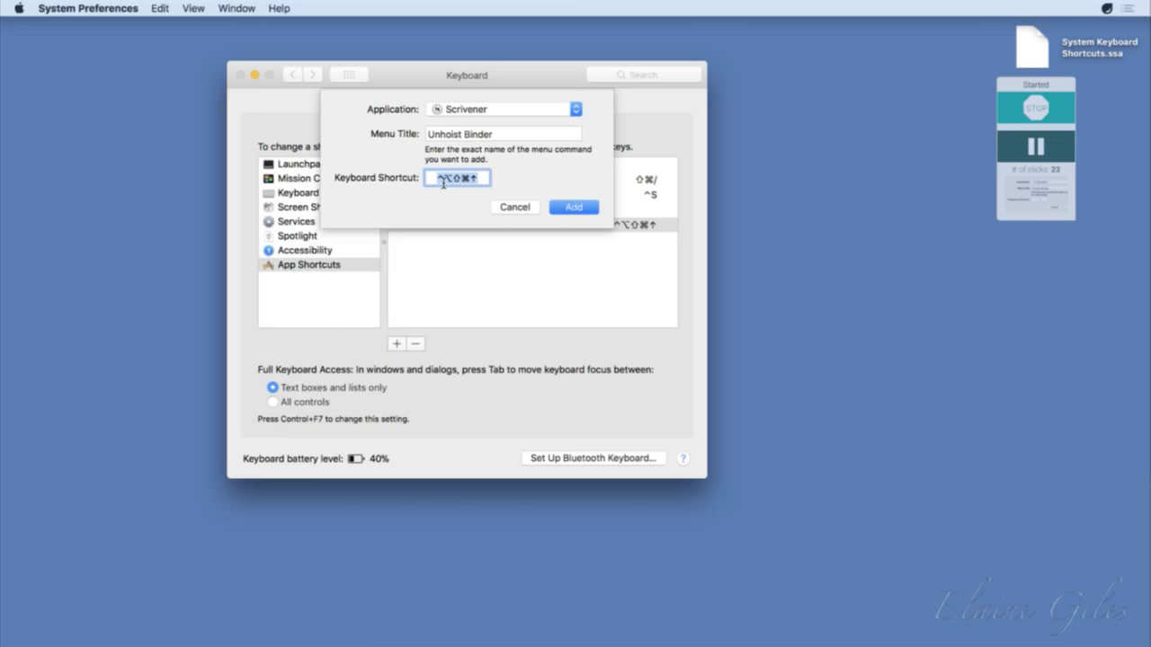
pyautogui.click(585, 208)
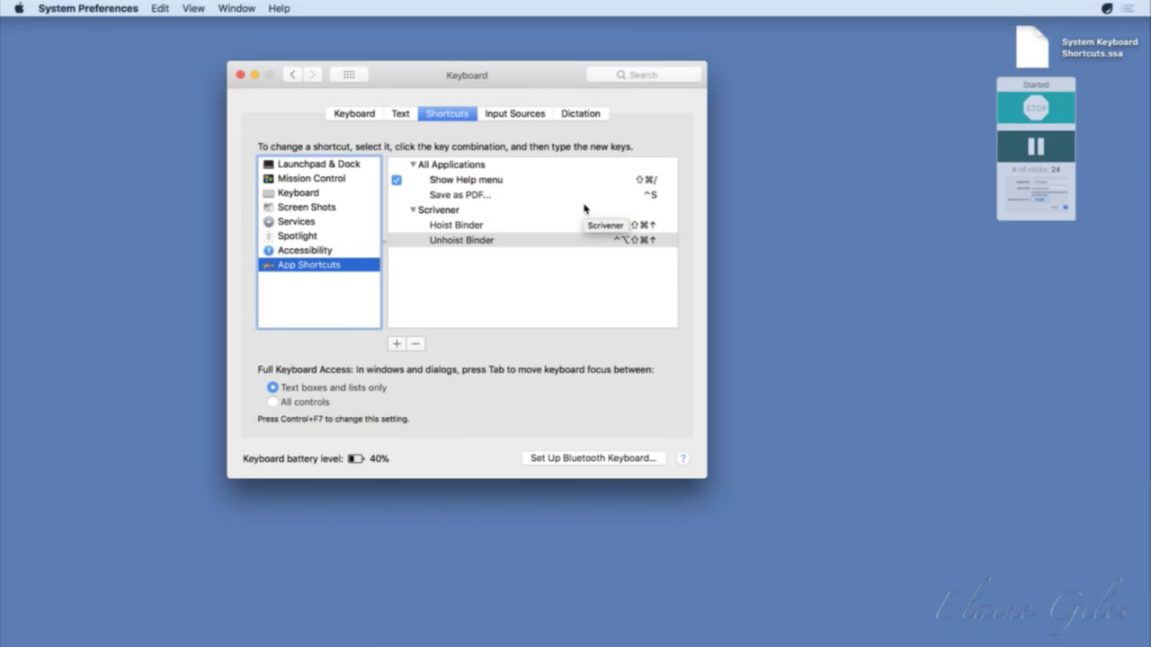
# Step: Stop the StepShot capture and review the captured guide steps up to the one opening the Keyboard preferences
pyautogui.moveTo(1070, 97)
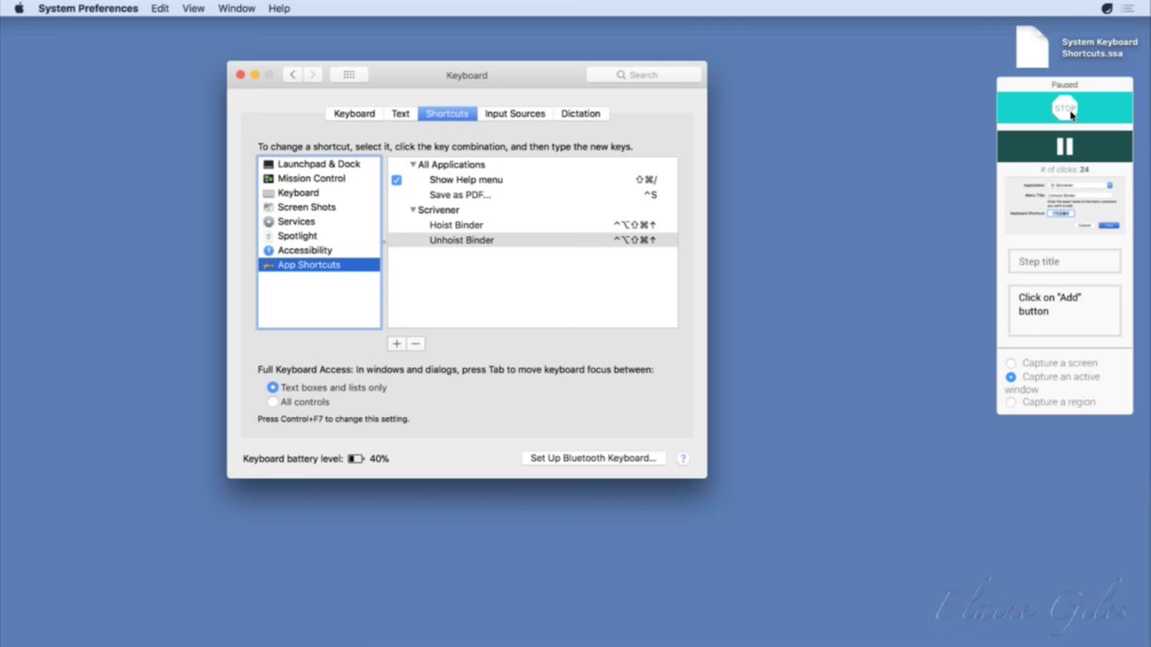
pyautogui.click(1071, 114)
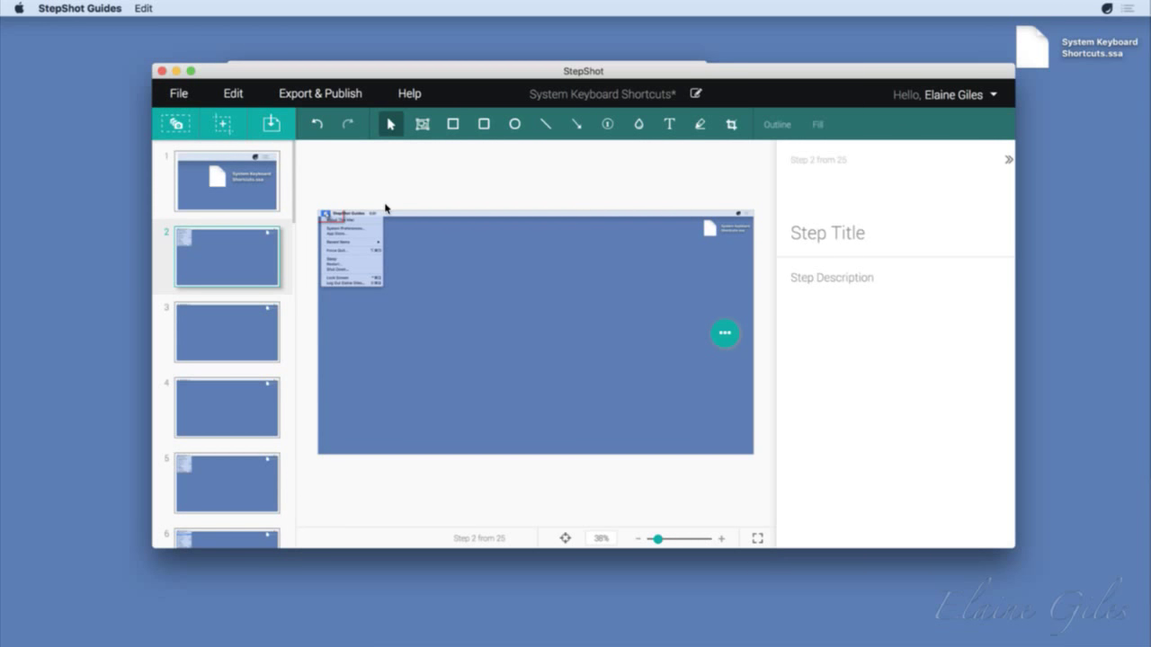
pyautogui.scroll(-5, 219, 282)
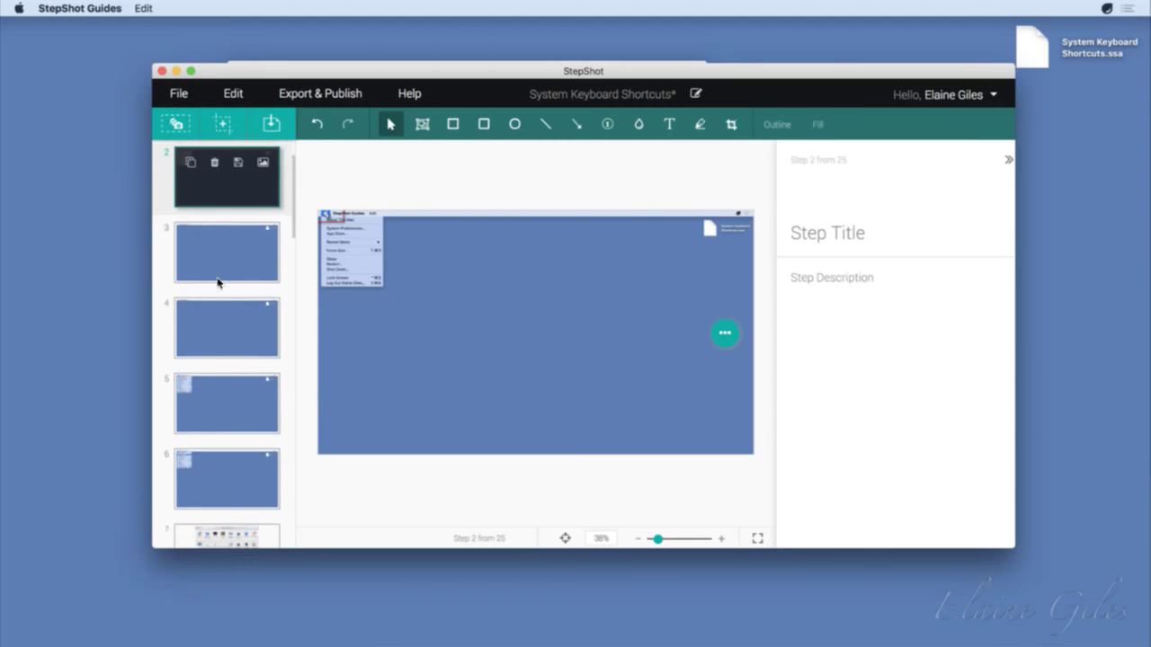
pyautogui.scroll(-1, 219, 283)
pyautogui.click(218, 282)
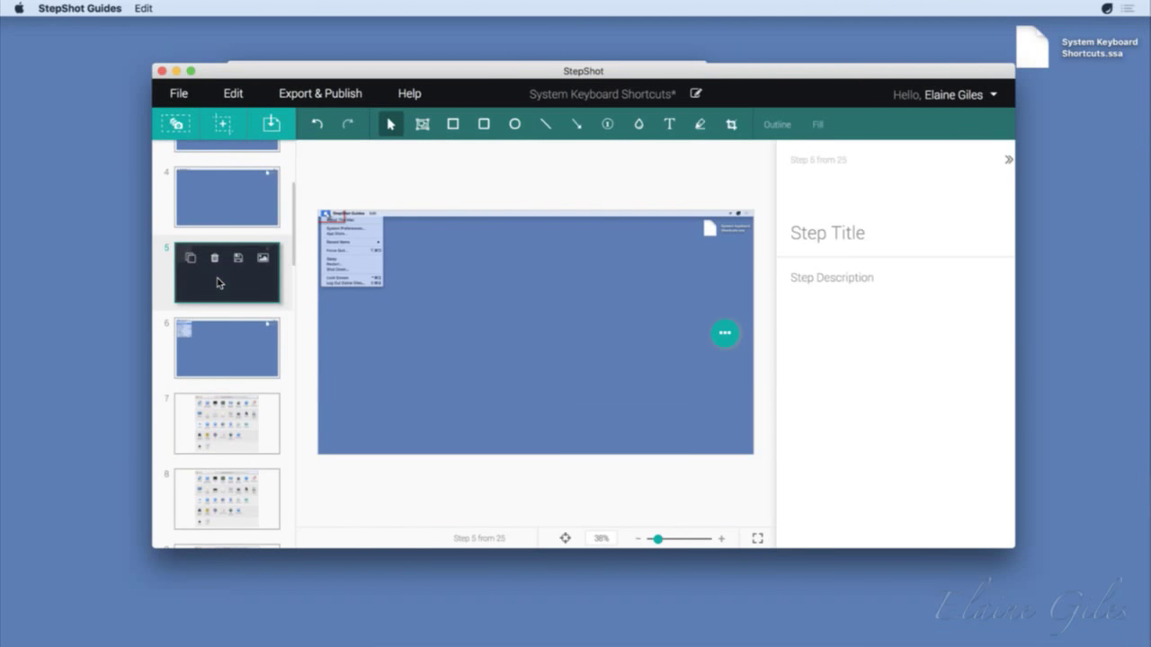
pyautogui.scroll(-1, 218, 283)
pyautogui.click(219, 283)
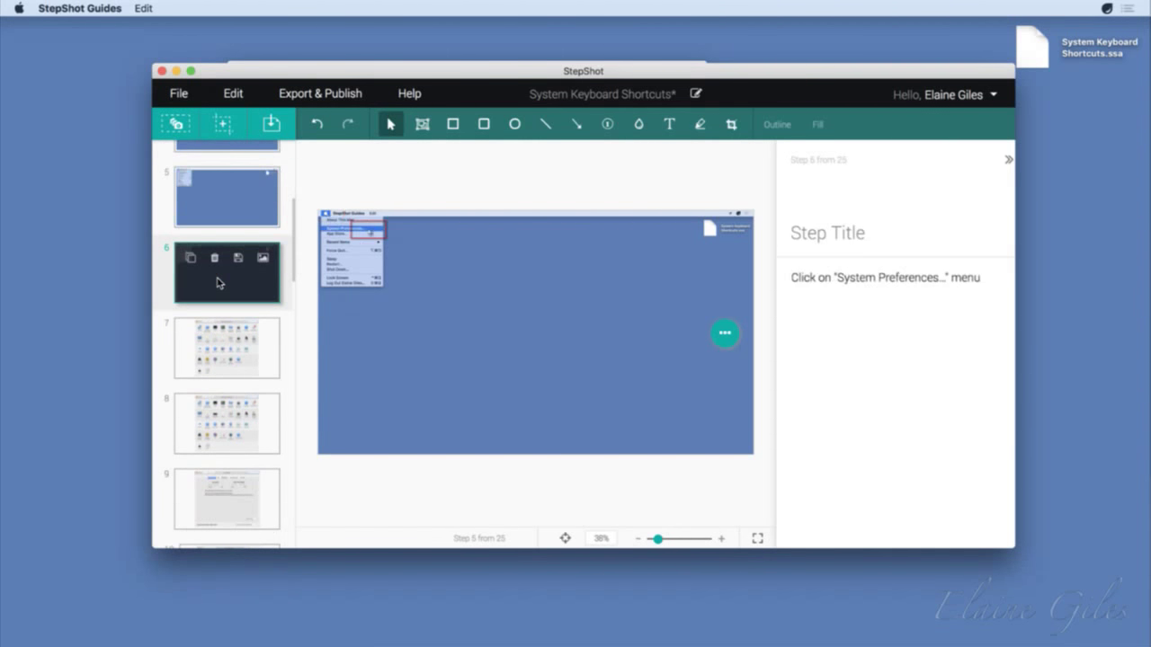
pyautogui.click(221, 345)
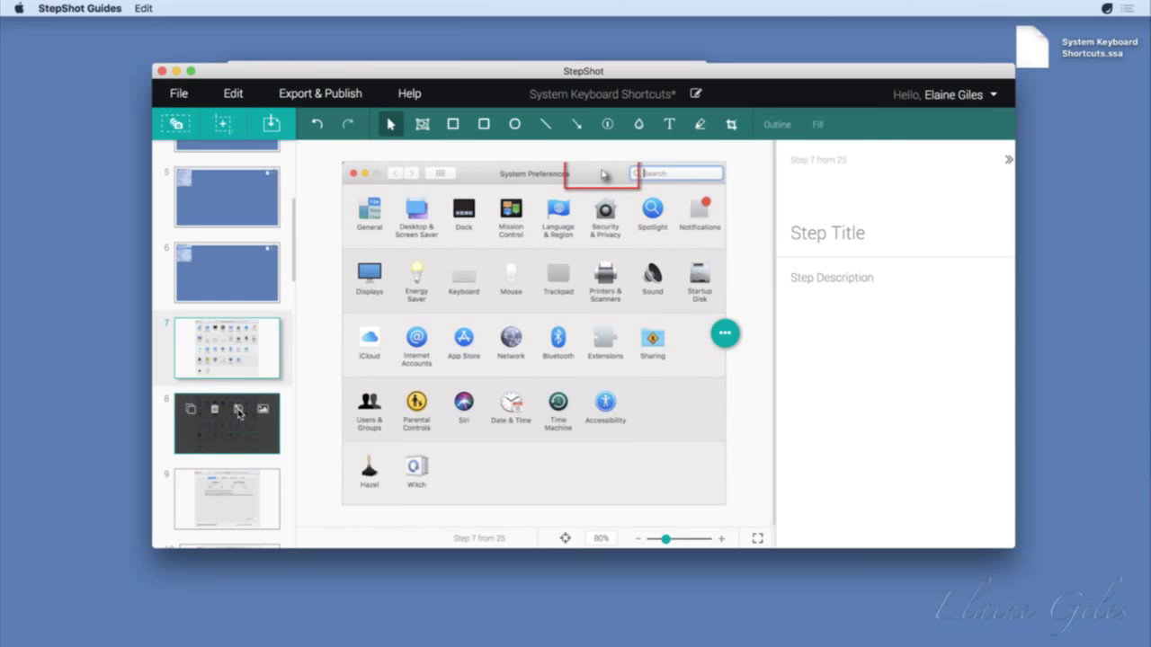
pyautogui.click(239, 440)
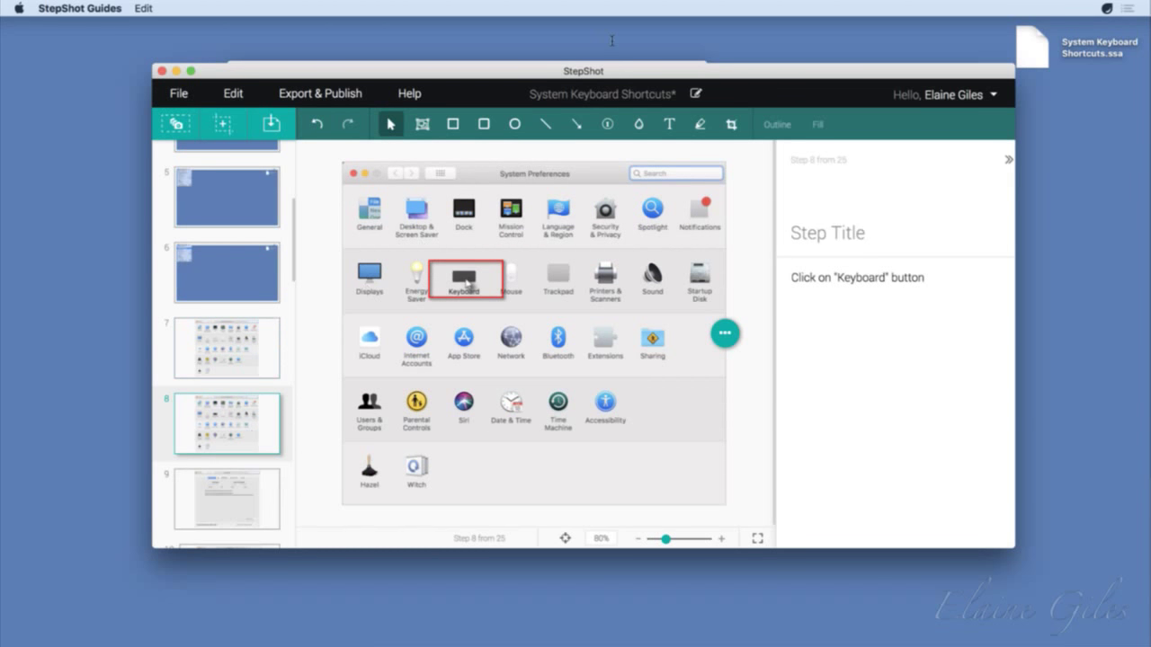
# Step: Bring the Keyboard preferences to the front and quit System Preferences
pyautogui.click(524, 75)
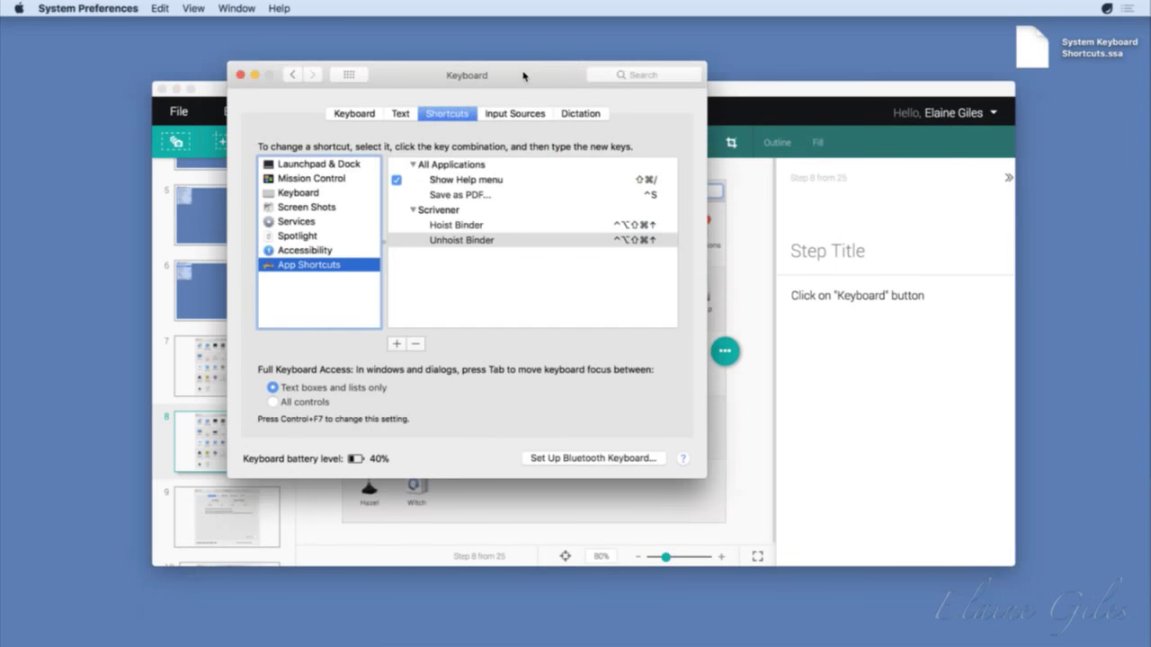
pyautogui.press('super+q')
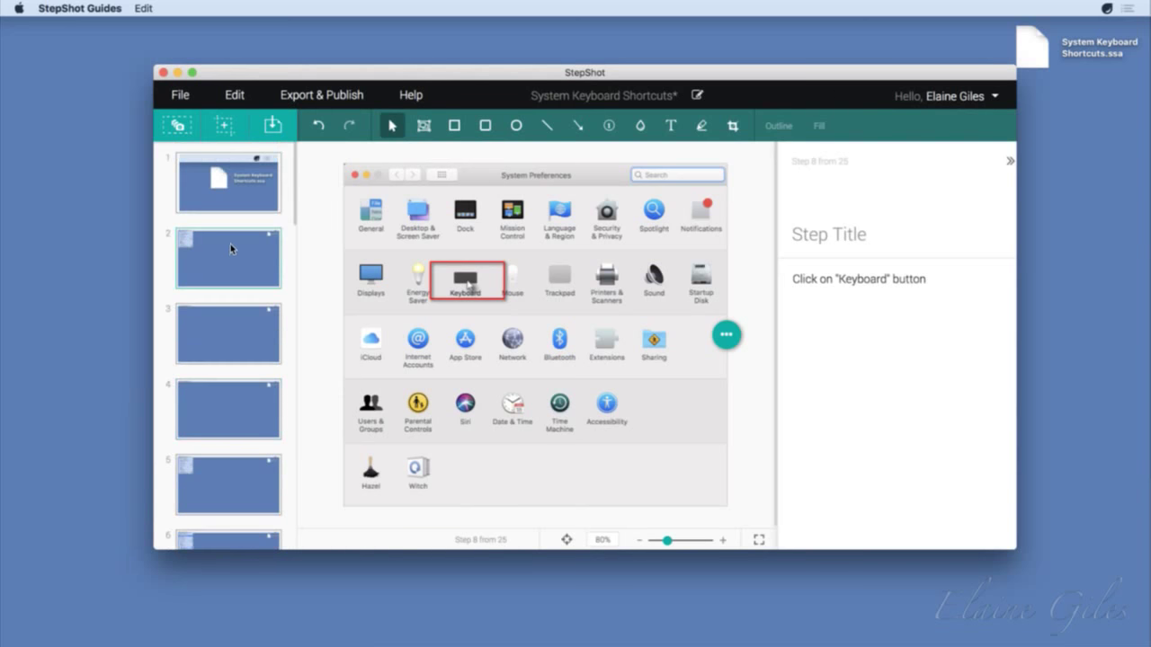
# Step: Check the image actions of the guide's first step, titled Shortcut, and remove that step from the guide
pyautogui.click(233, 193)
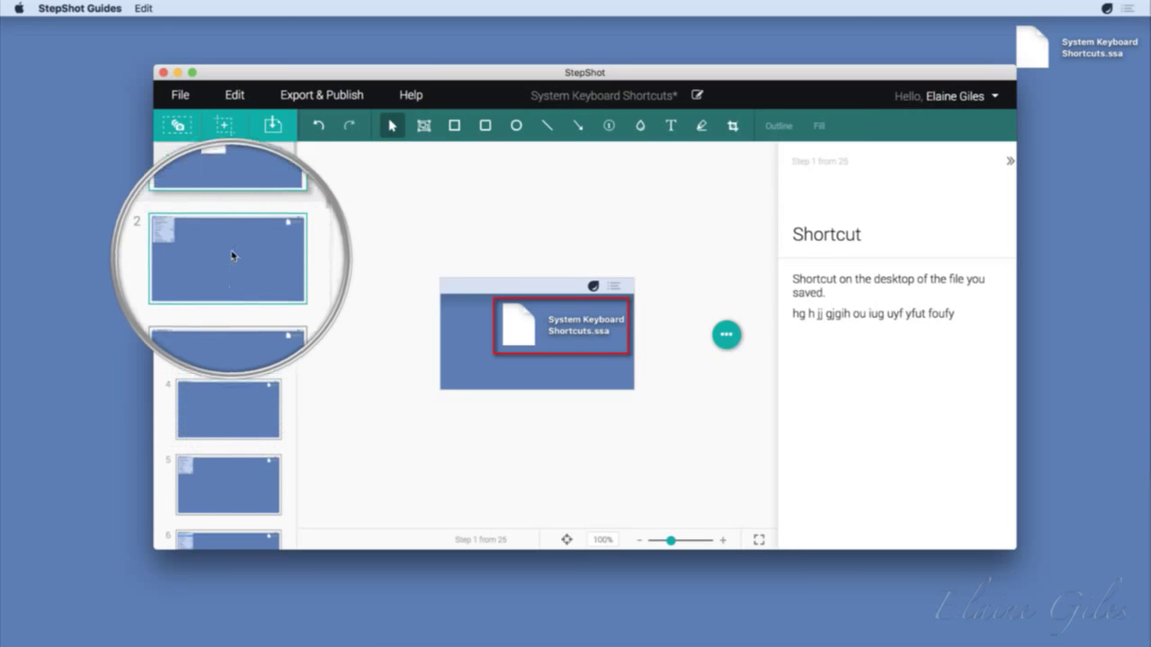
pyautogui.moveTo(225, 181)
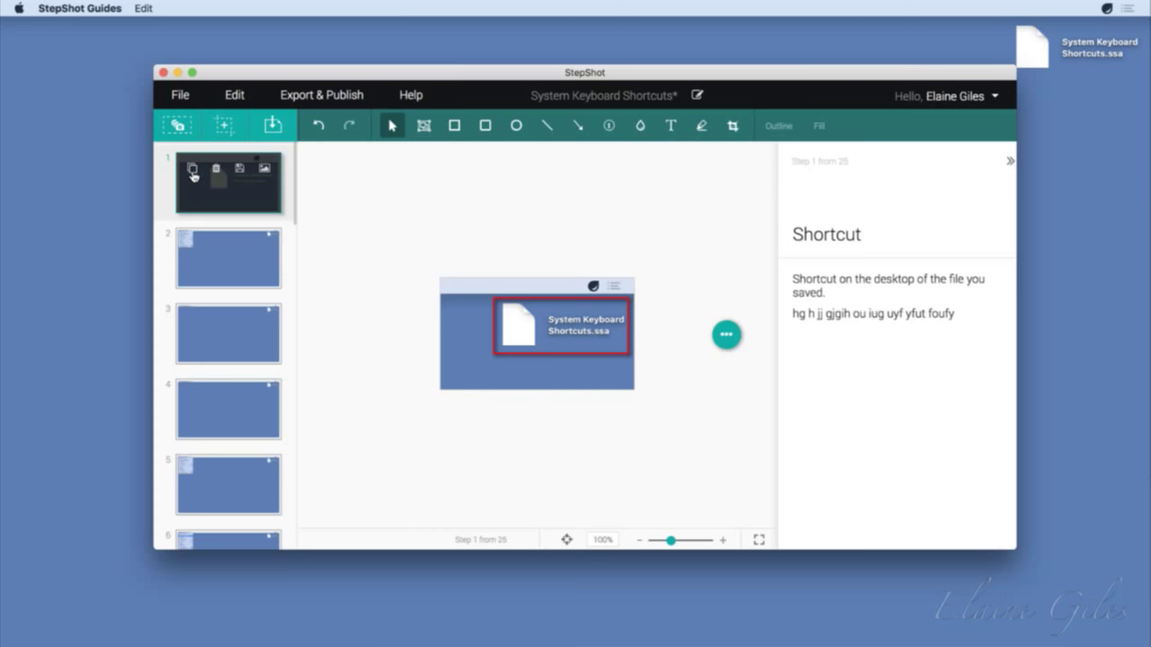
pyautogui.click(266, 170)
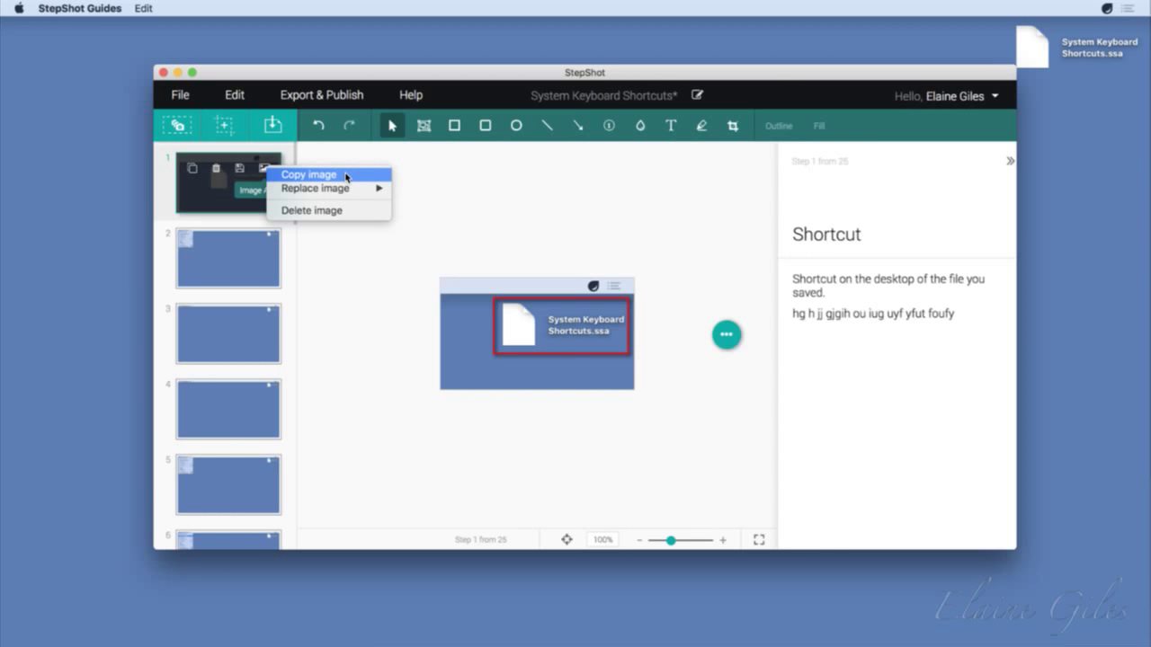
pyautogui.moveTo(353, 189)
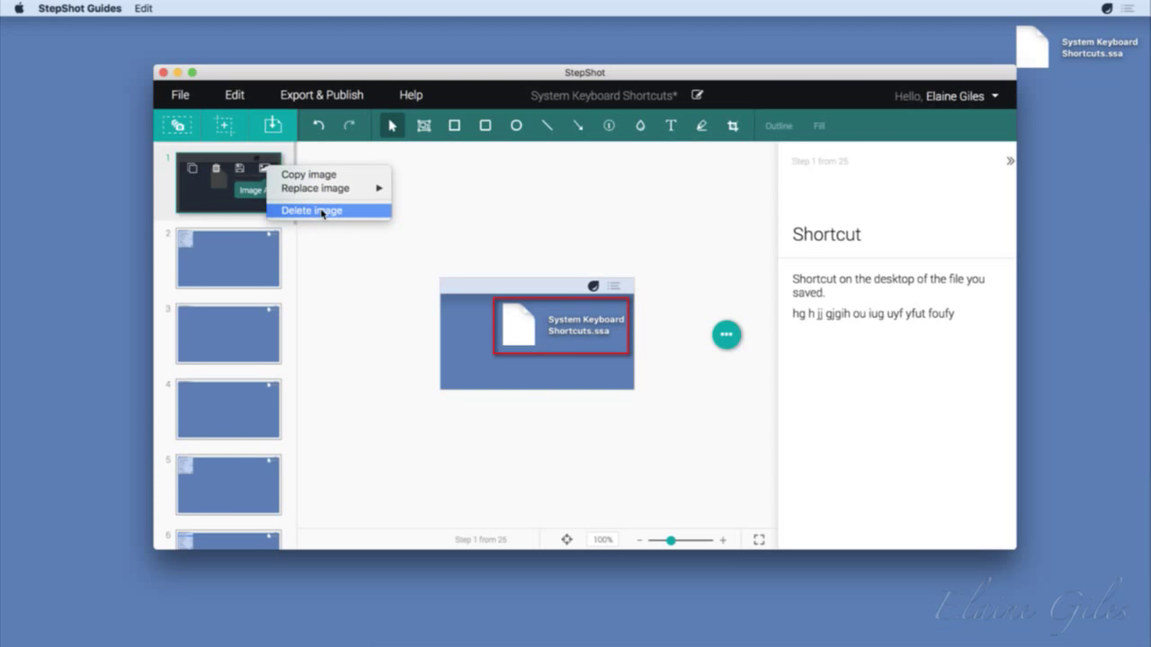
pyautogui.click(213, 203)
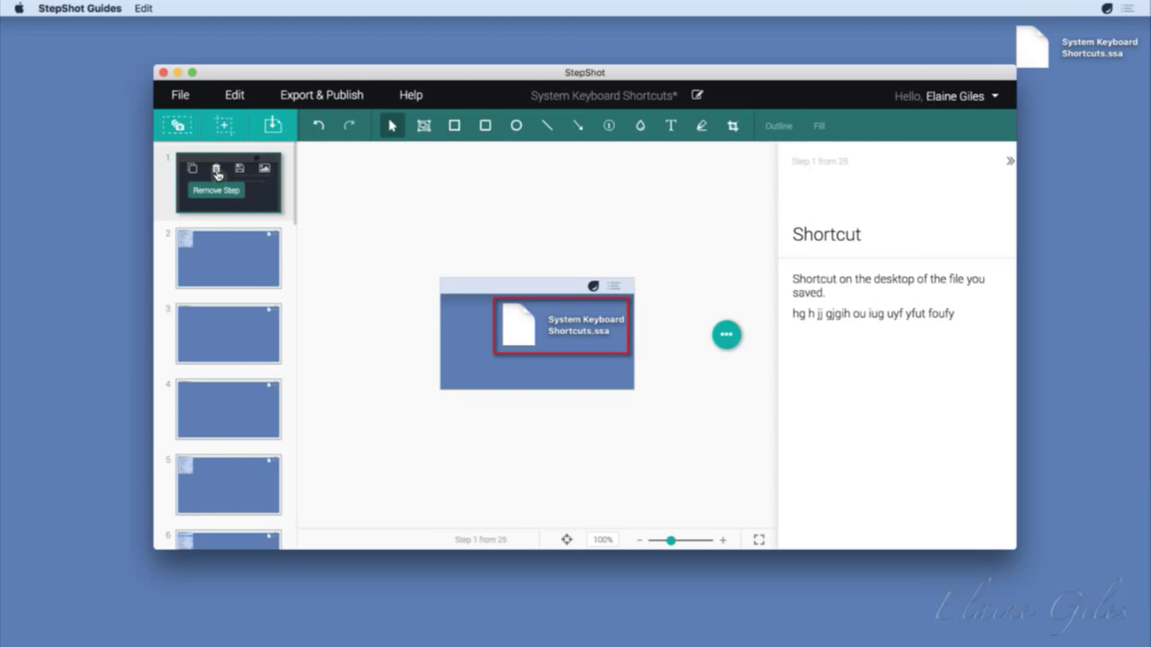
pyautogui.click(216, 170)
pyautogui.moveTo(251, 234)
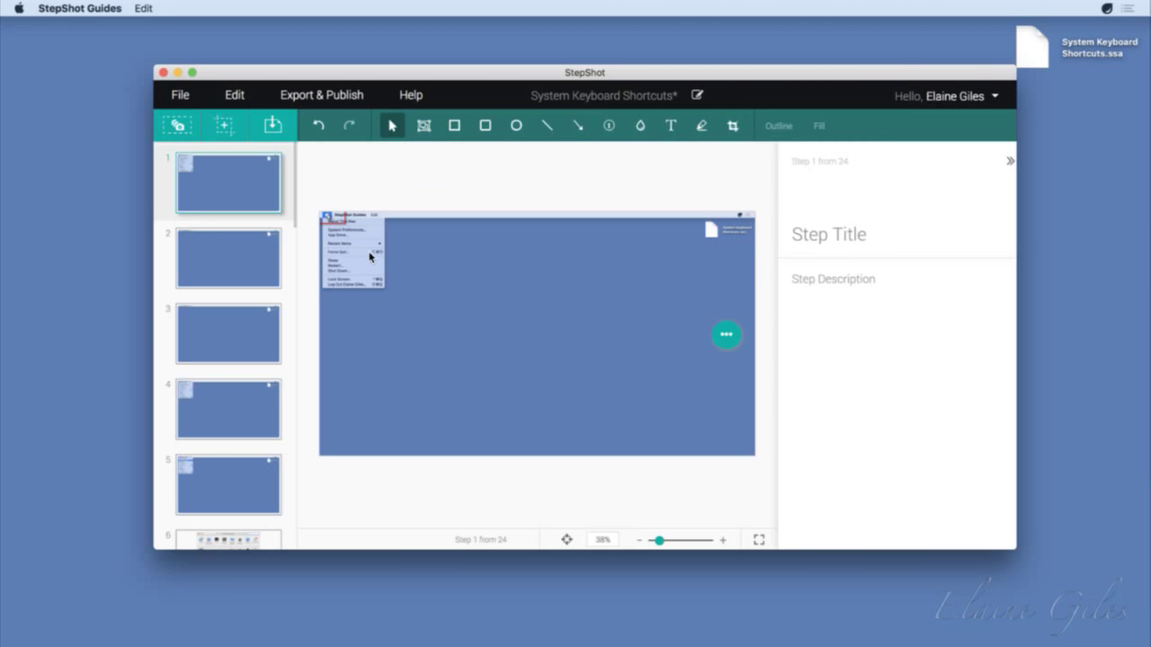
# Step: Review guide steps 2 to 5 and remove steps 2 and 3, the two captures of the empty desktop
pyautogui.click(216, 268)
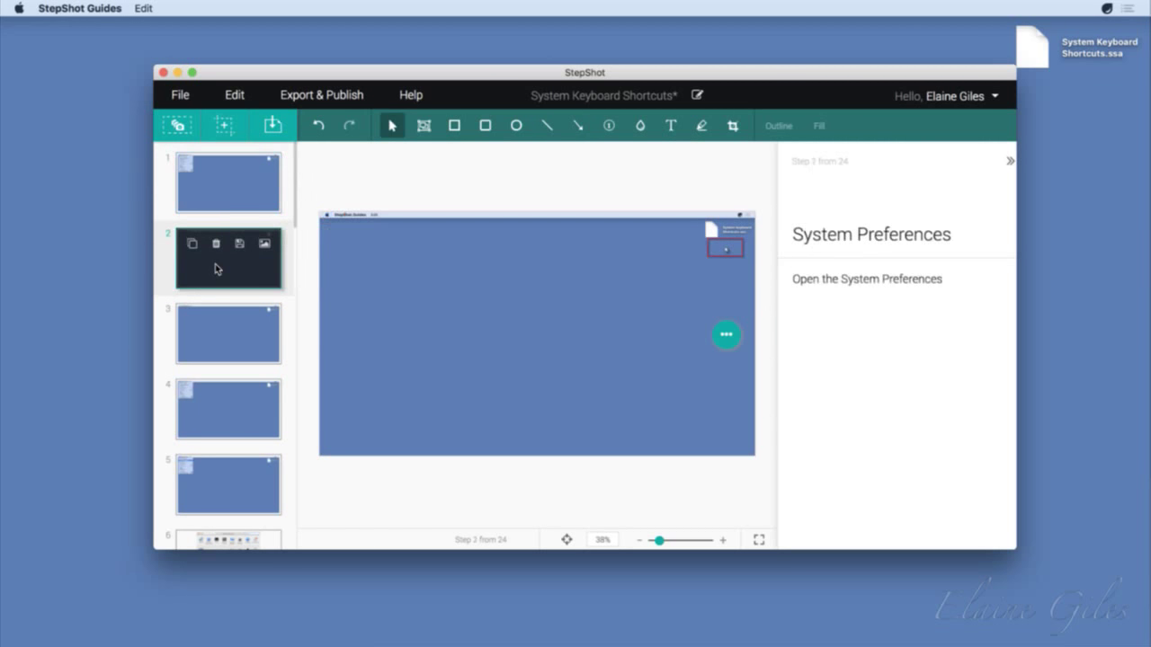
pyautogui.click(228, 345)
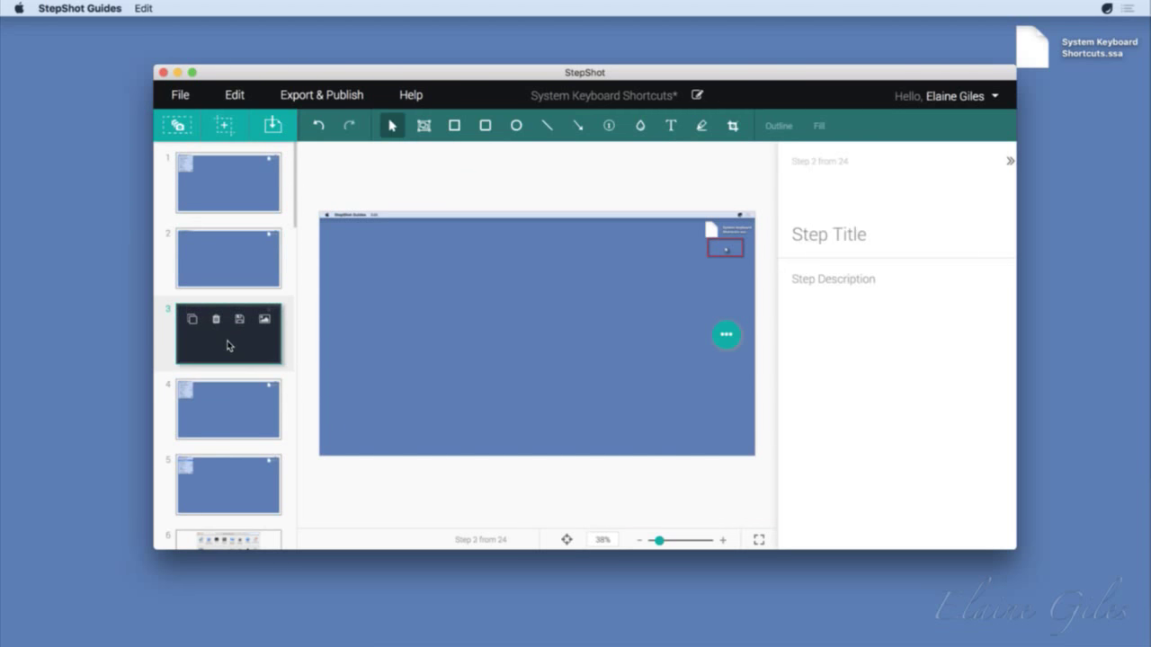
pyautogui.click(228, 419)
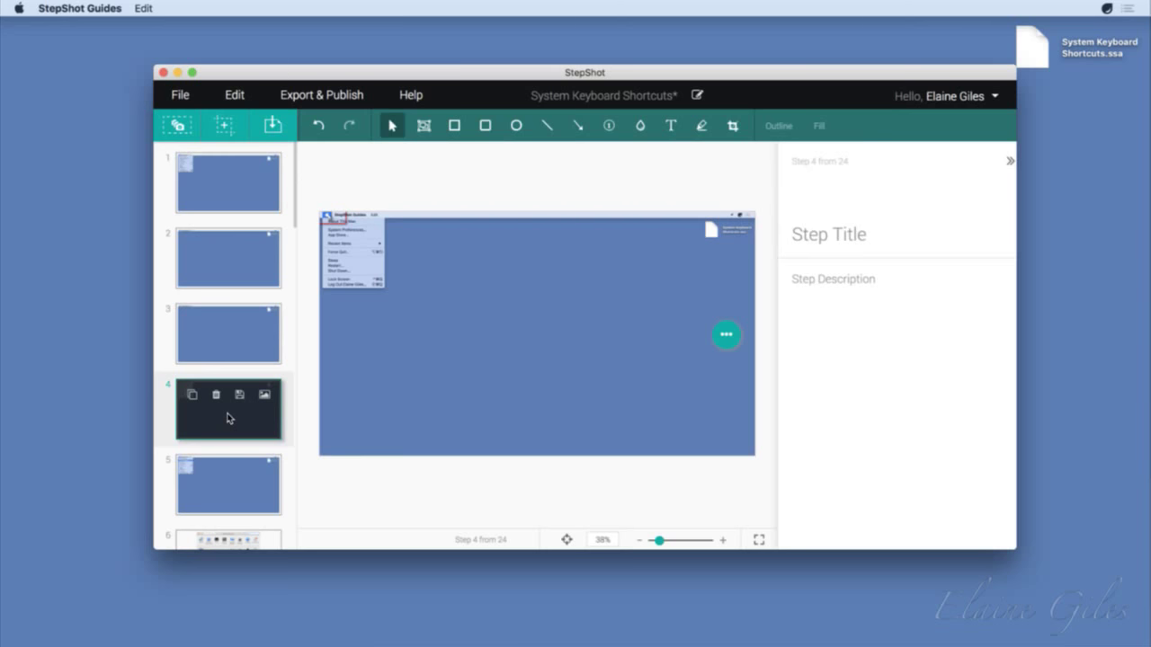
pyautogui.scroll(-2, 228, 418)
pyautogui.click(230, 400)
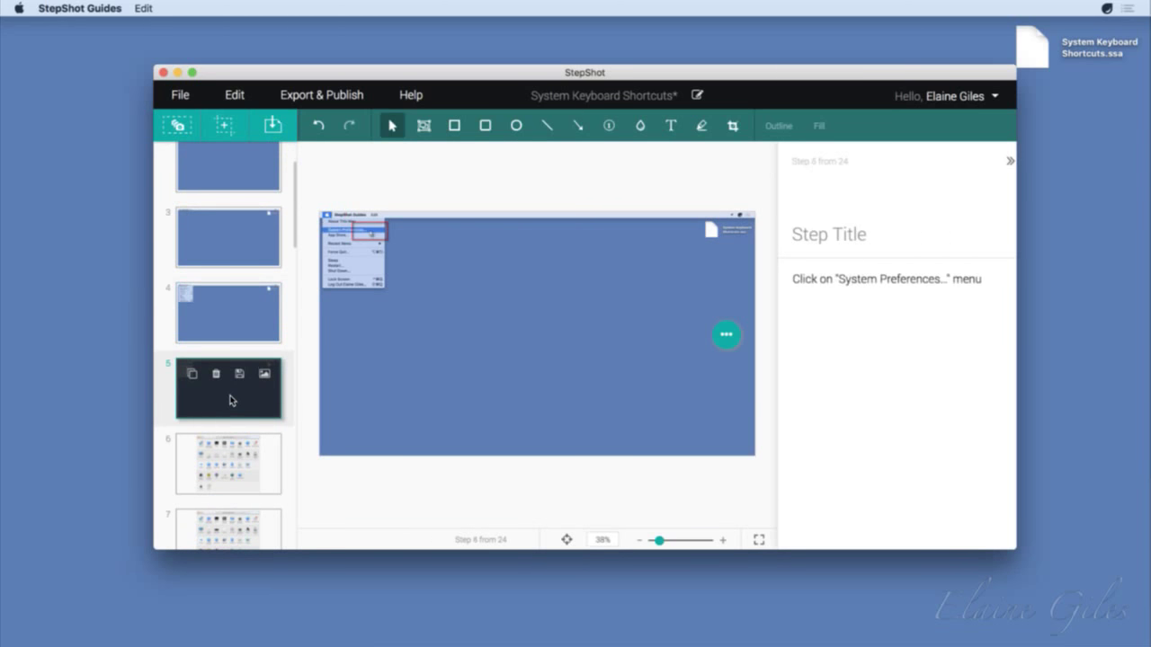
pyautogui.scroll(2, 231, 401)
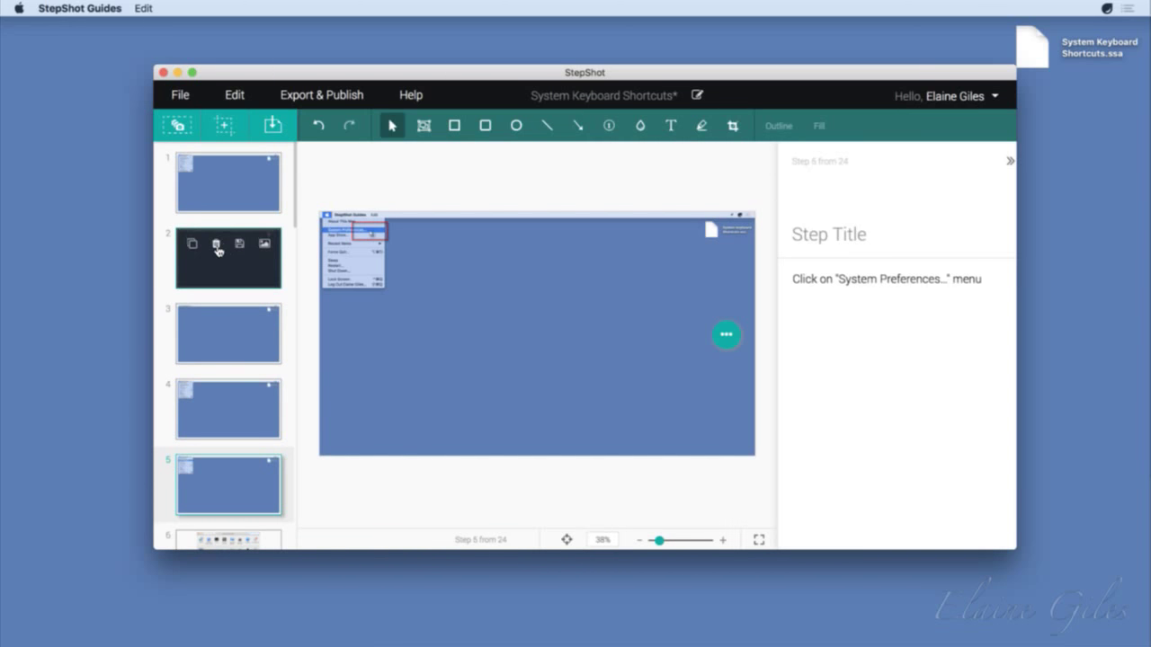
pyautogui.click(216, 242)
pyautogui.click(217, 243)
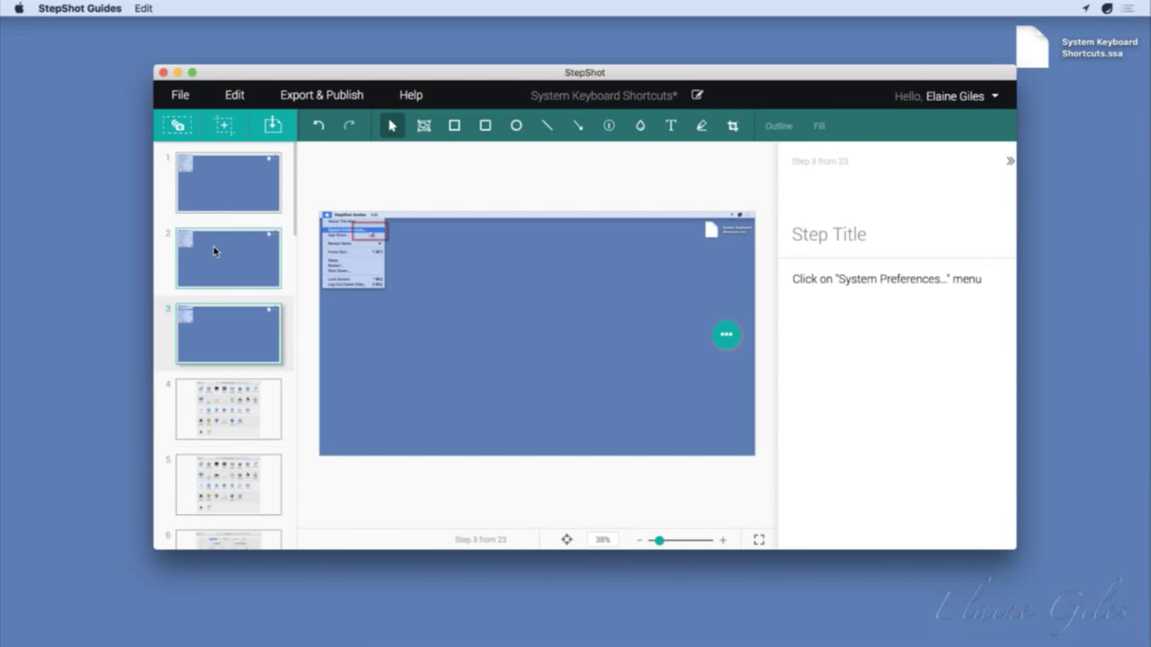
# Step: Remove the selected guide steps 2 and 3 and open the System Preferences capture that follows the remaining menu capture
pyautogui.click(217, 243)
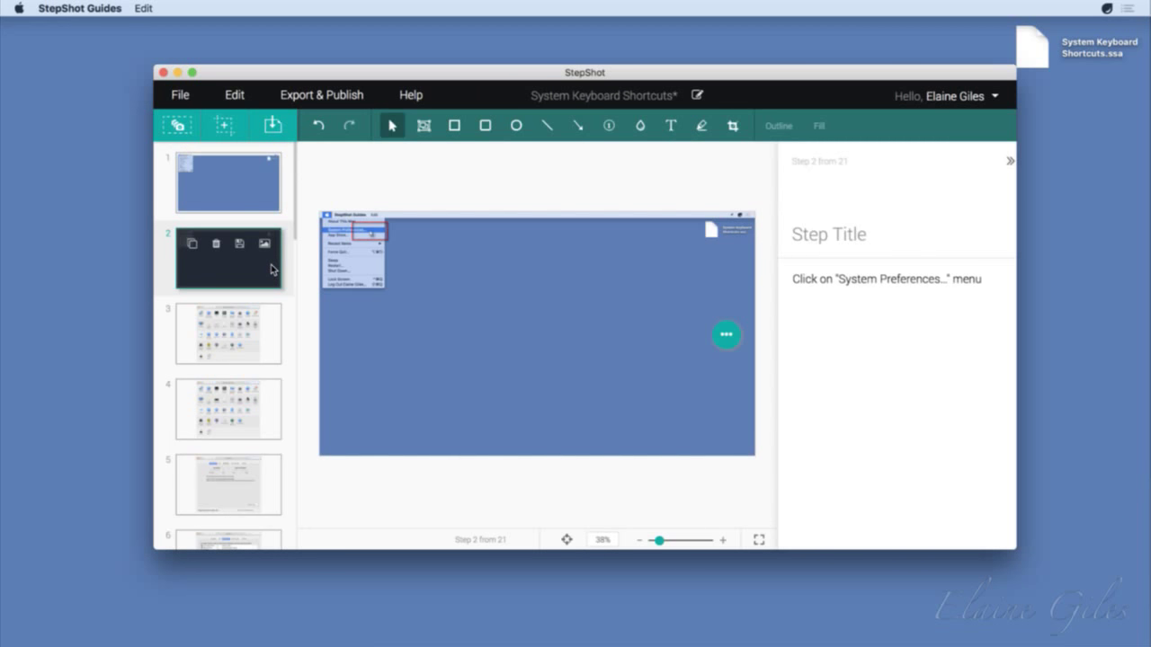
pyautogui.click(250, 339)
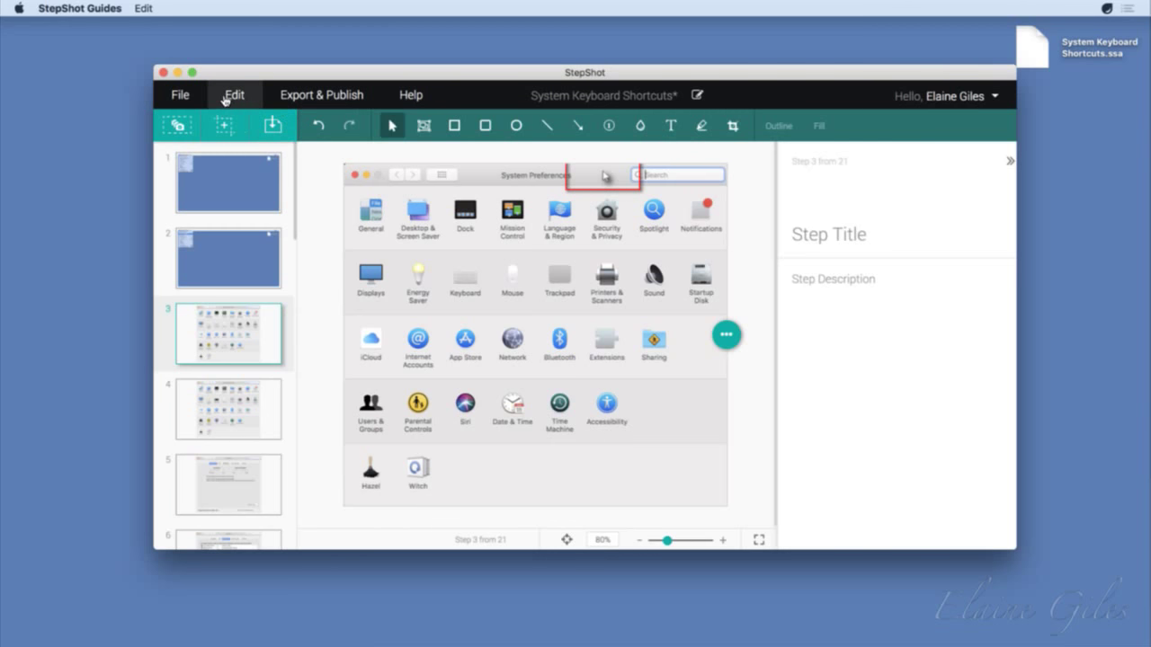
# Step: Check the capturing settings, switching Highlight cursor off and on again and viewing its highlight shape choices
pyautogui.click(178, 97)
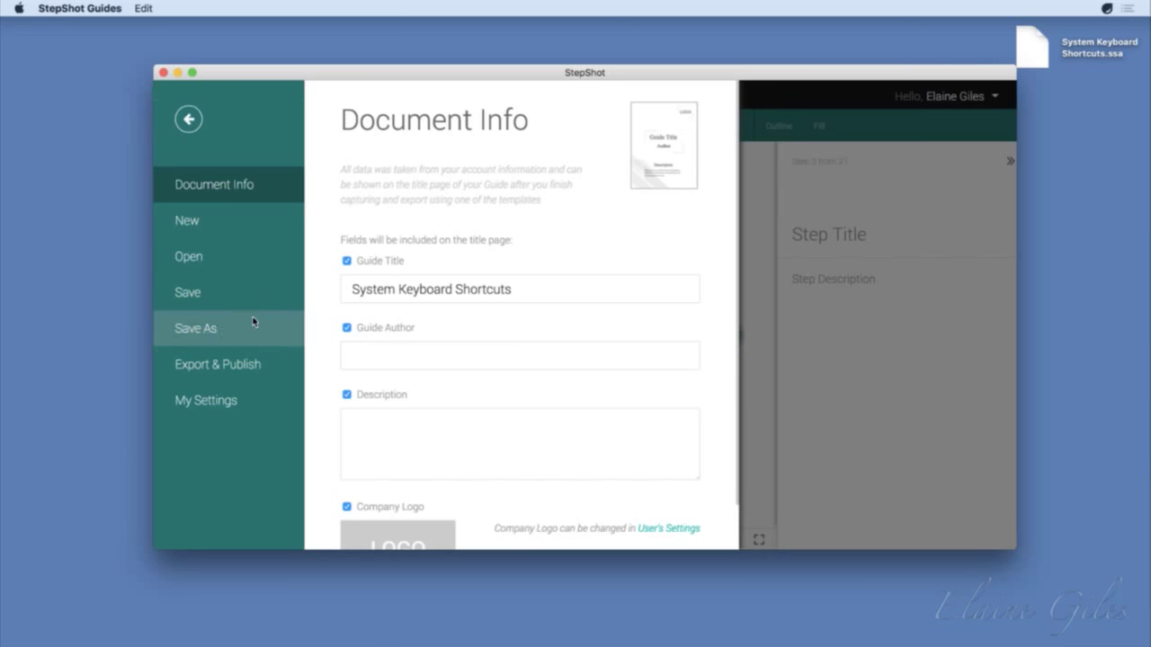
pyautogui.click(226, 406)
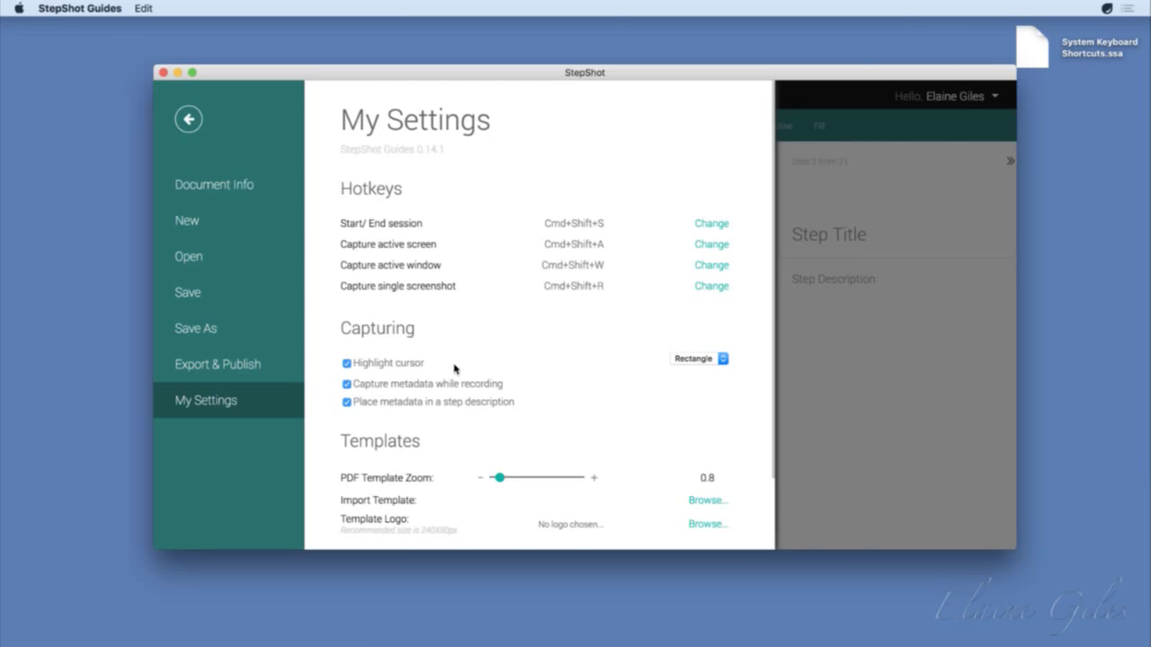
pyautogui.click(347, 363)
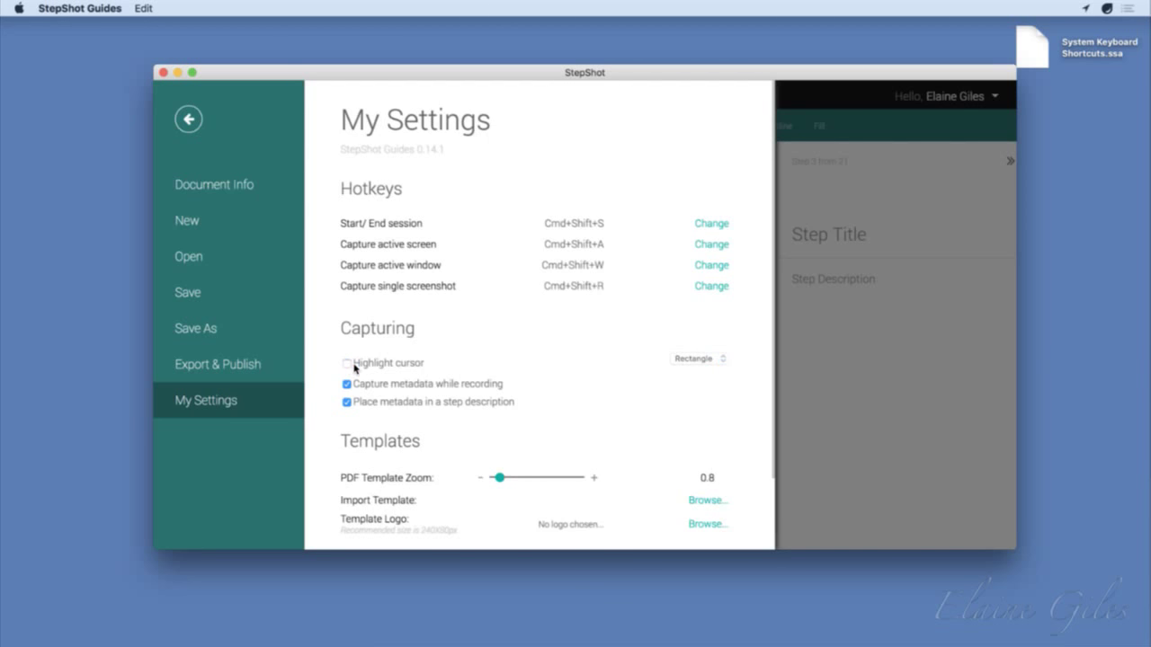
pyautogui.click(346, 363)
pyautogui.click(723, 359)
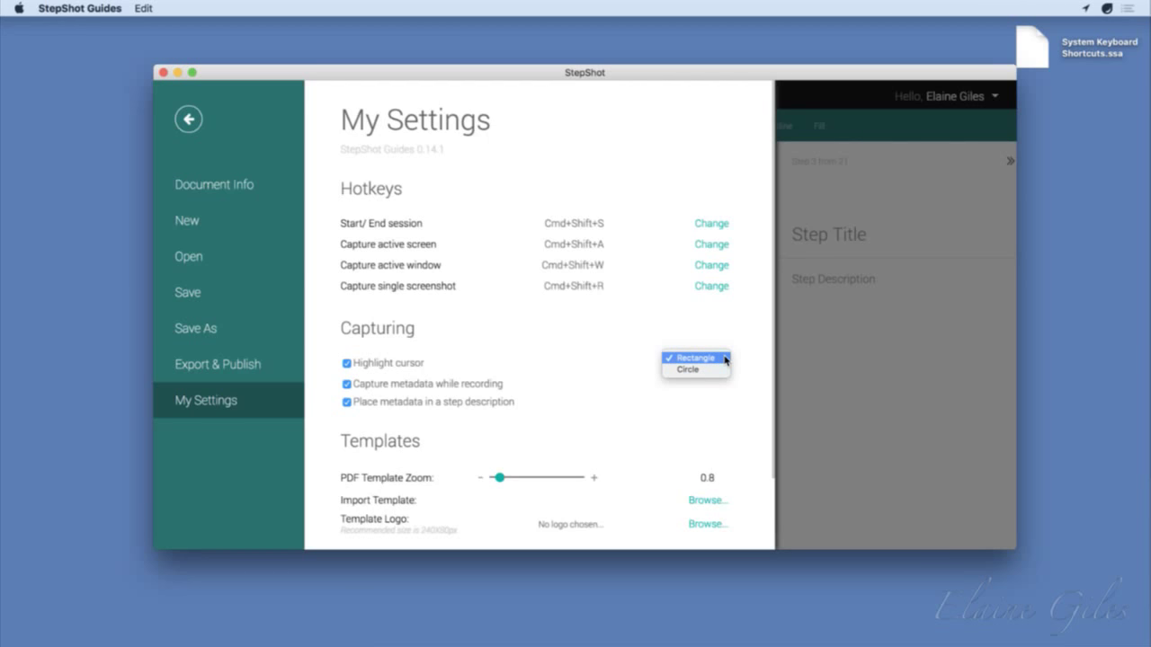
pyautogui.click(605, 329)
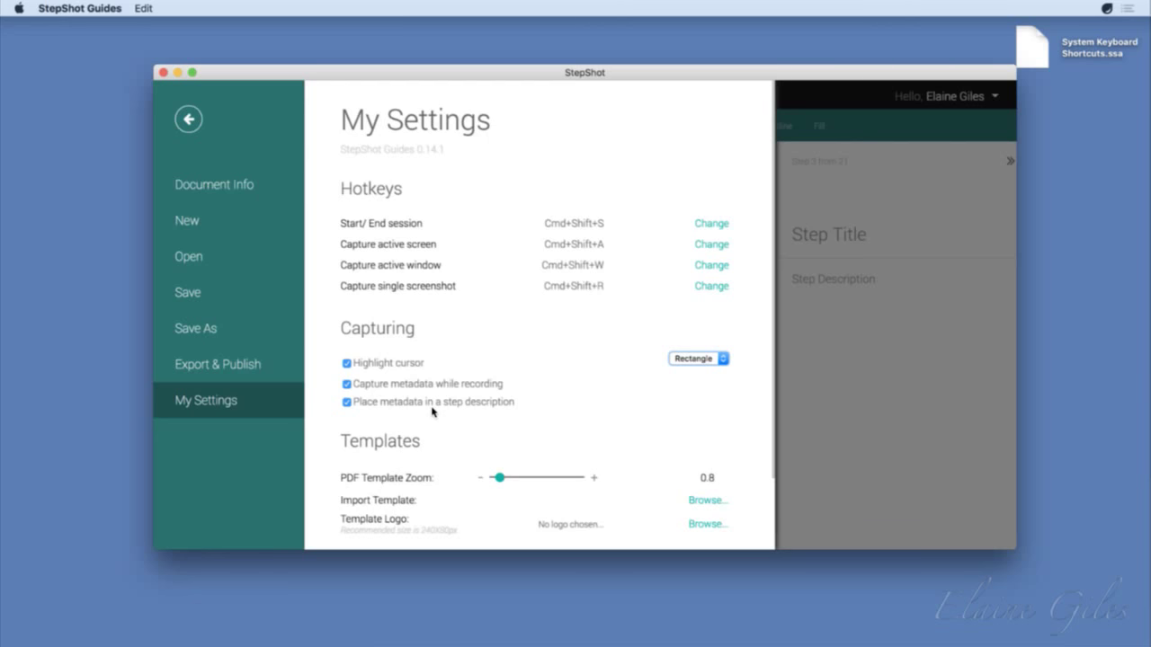
pyautogui.click(188, 118)
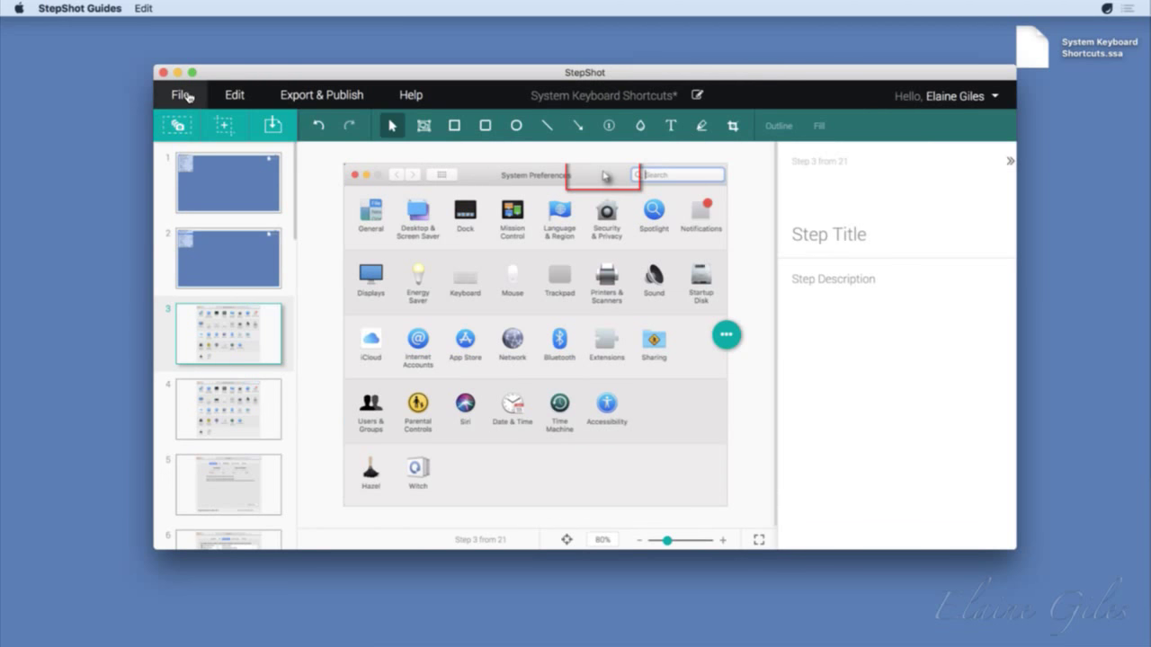
pyautogui.click(188, 96)
pyautogui.click(213, 401)
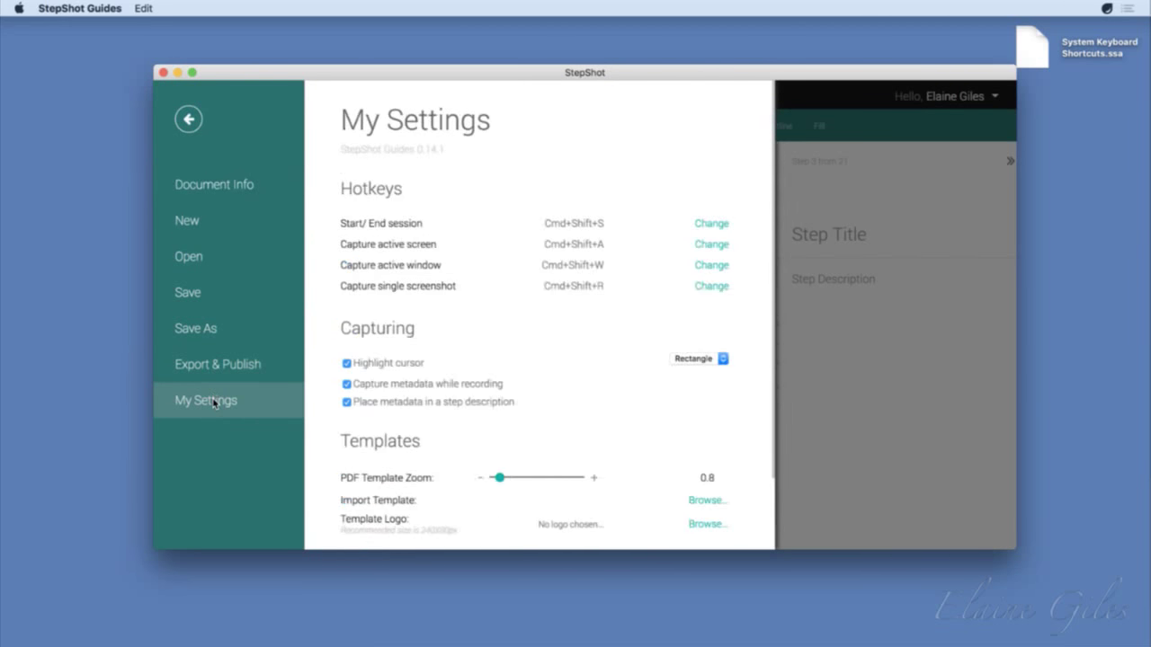
pyautogui.click(199, 120)
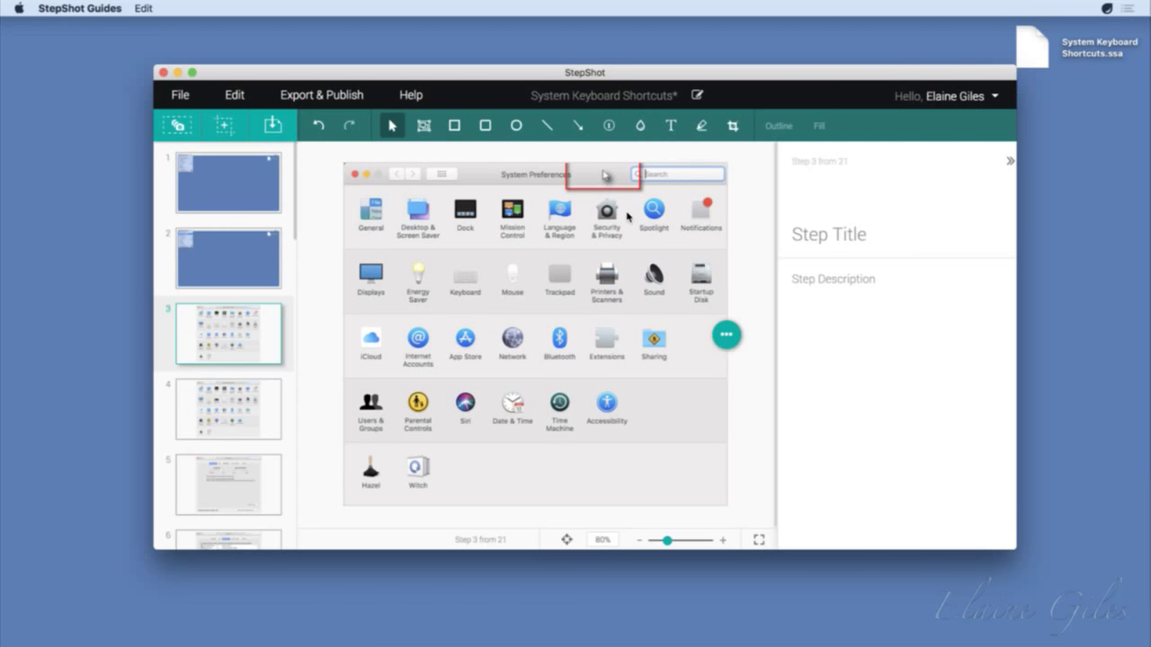
# Step: Remove guide step 3, the System Preferences capture without a description, and open the capture highlighting the Keyboard icon
pyautogui.click(218, 325)
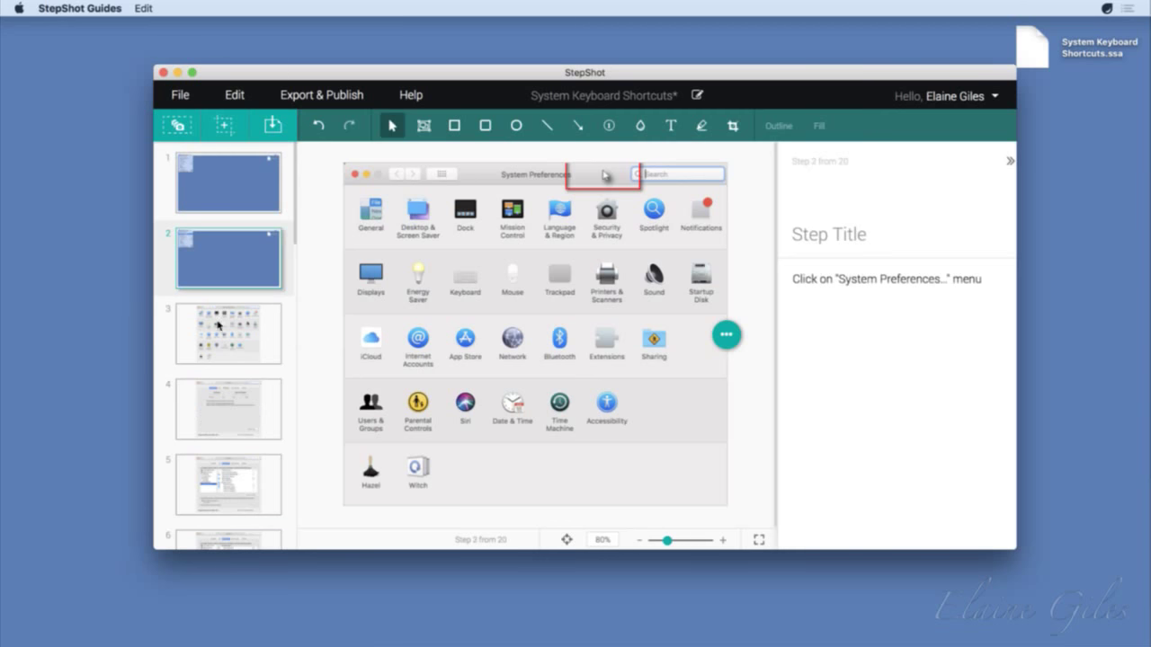
pyautogui.click(239, 342)
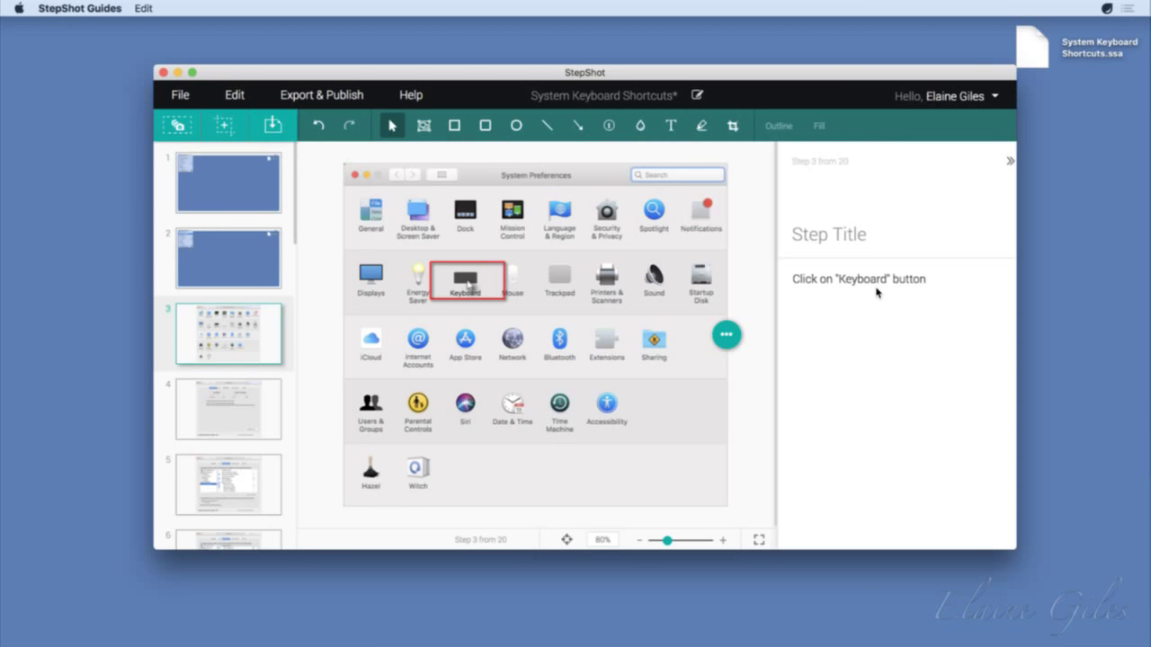
# Step: Review the settings for capturing metadata and placing it in step descriptions, then return to the guide
pyautogui.click(185, 97)
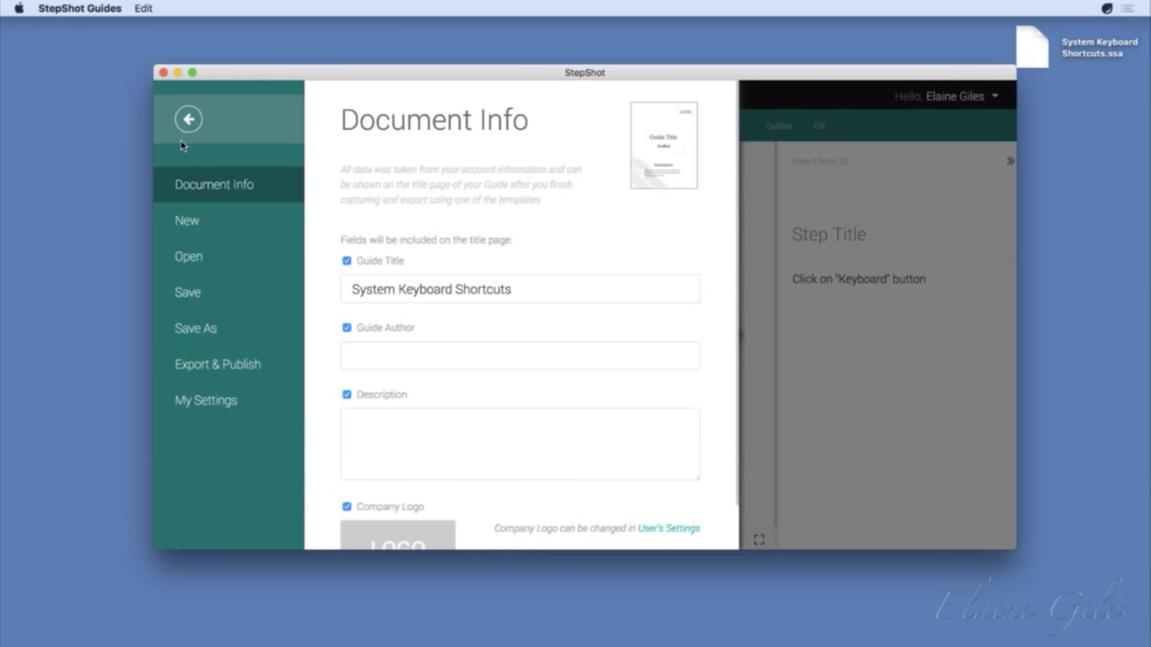
pyautogui.click(215, 401)
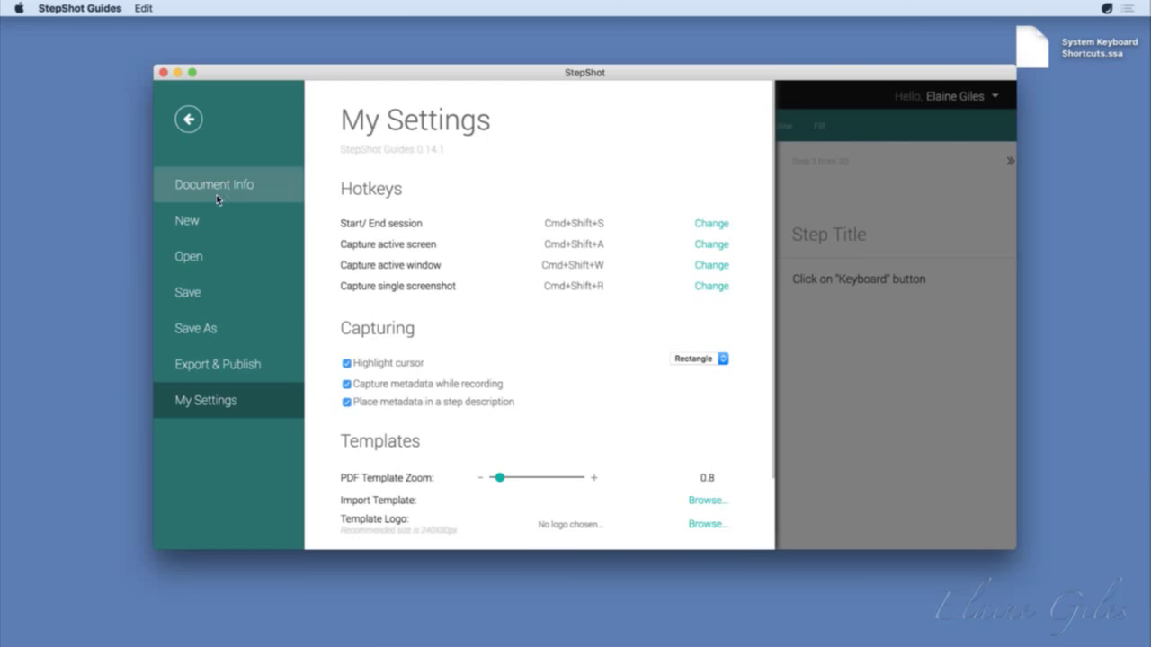
pyautogui.click(189, 119)
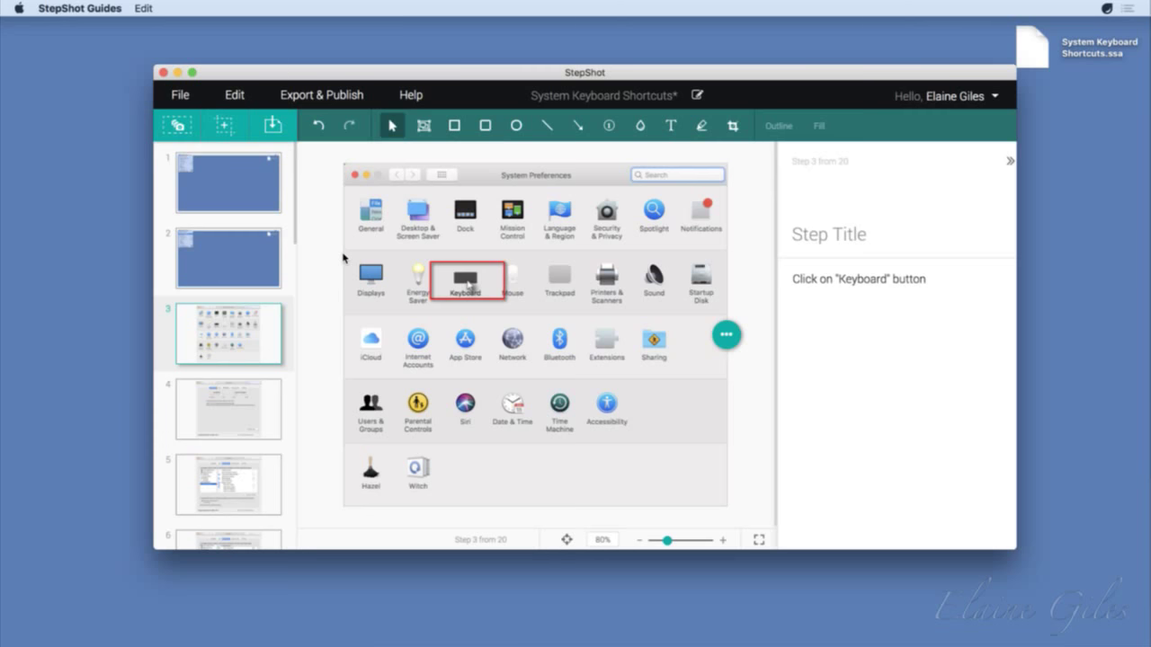
# Step: Title guide step 3 "Keyboard Options"
pyautogui.click(829, 241)
pyautogui.write('Ke')
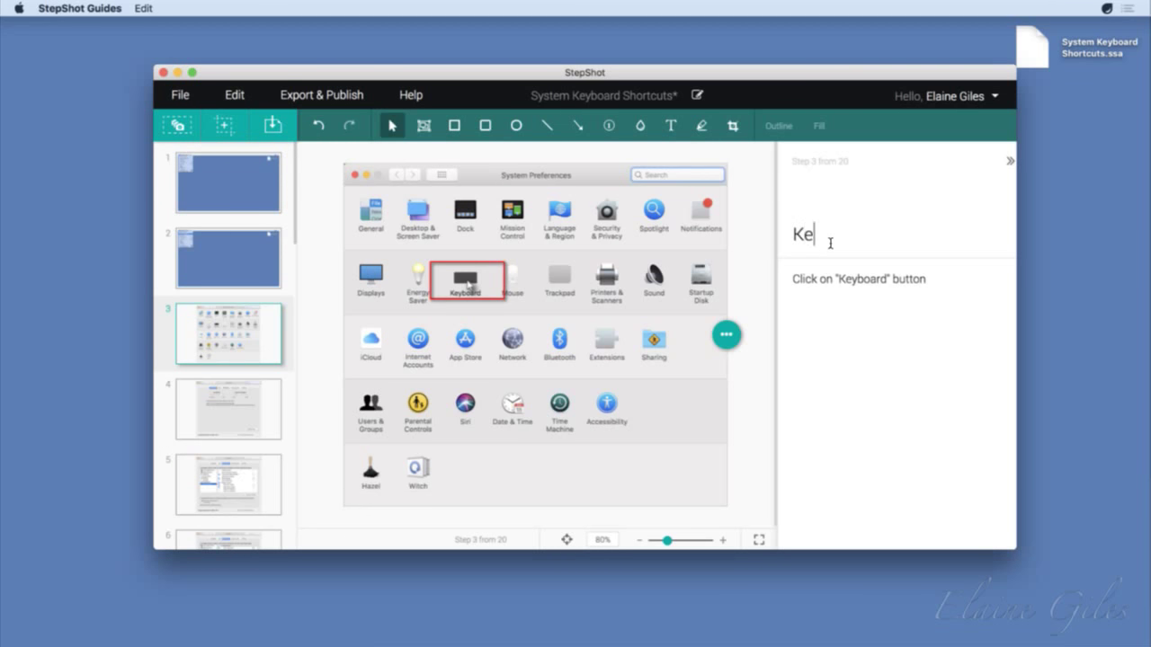
pyautogui.write('yboard Options')
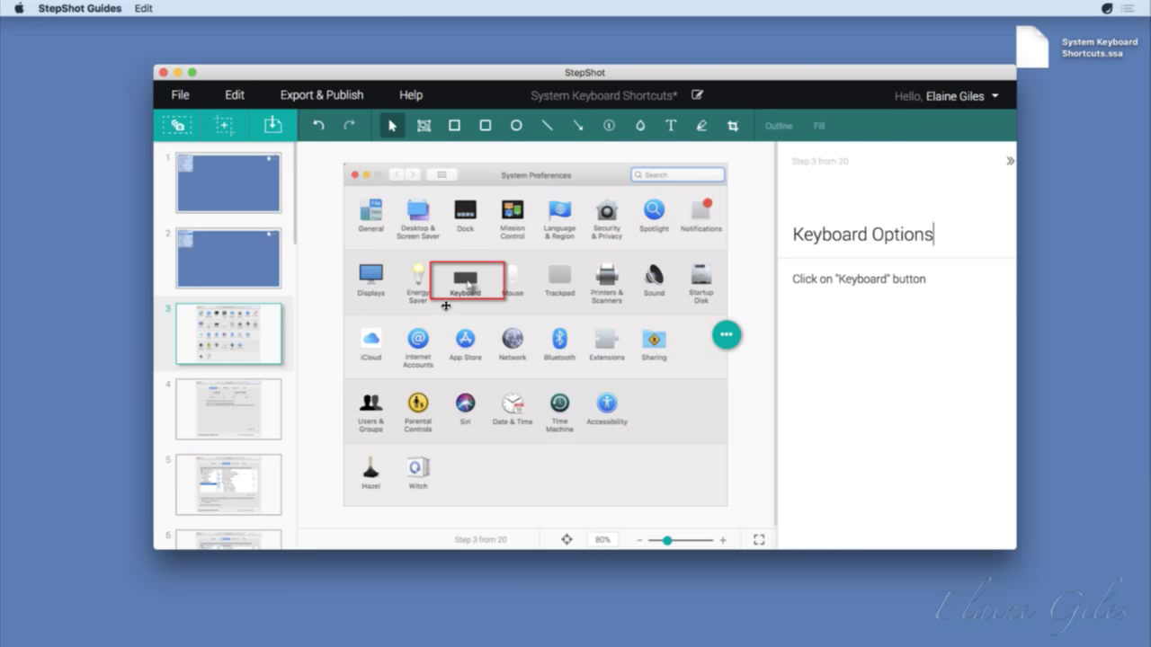
# Step: Resize the red highlight rectangle in step 3 to fit the Keyboard icon and label, and demonstrate moving it away and back
pyautogui.click(450, 300)
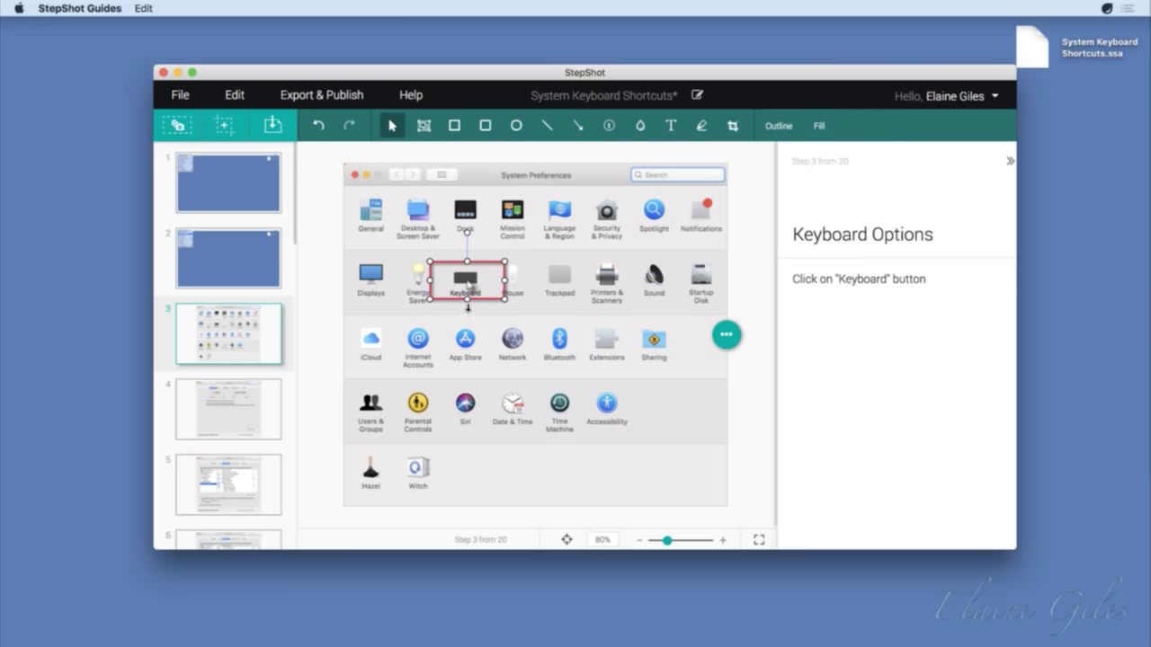
pyautogui.moveTo(467, 308); pyautogui.dragTo(435, 286)
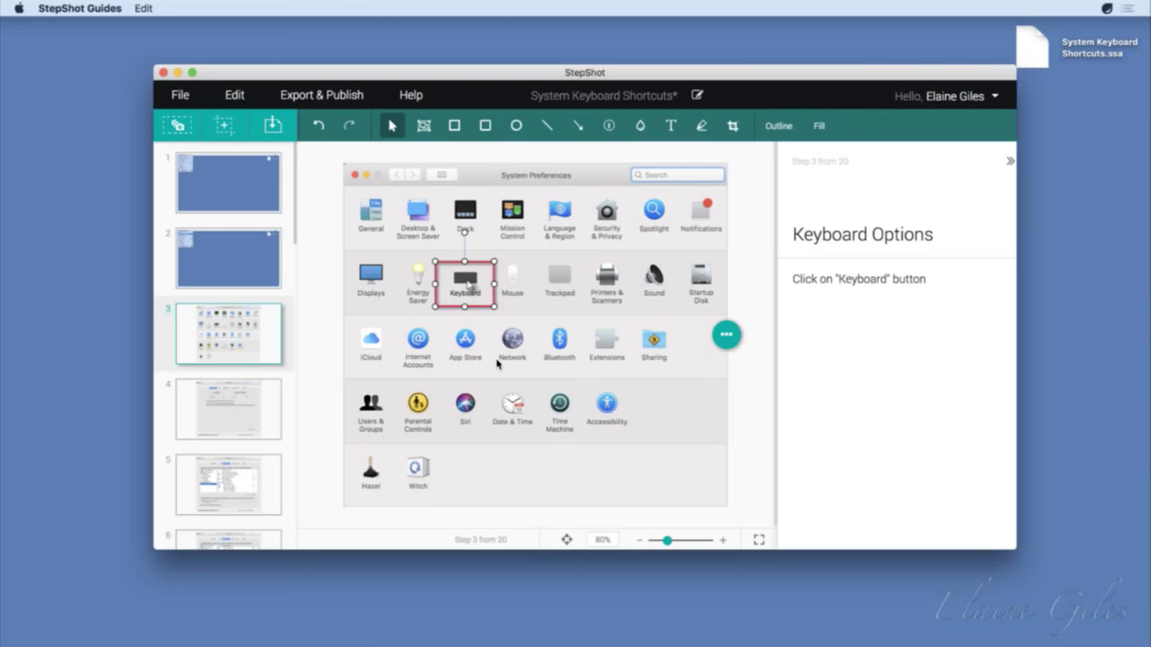
pyautogui.moveTo(490, 276); pyautogui.dragTo(621, 356)
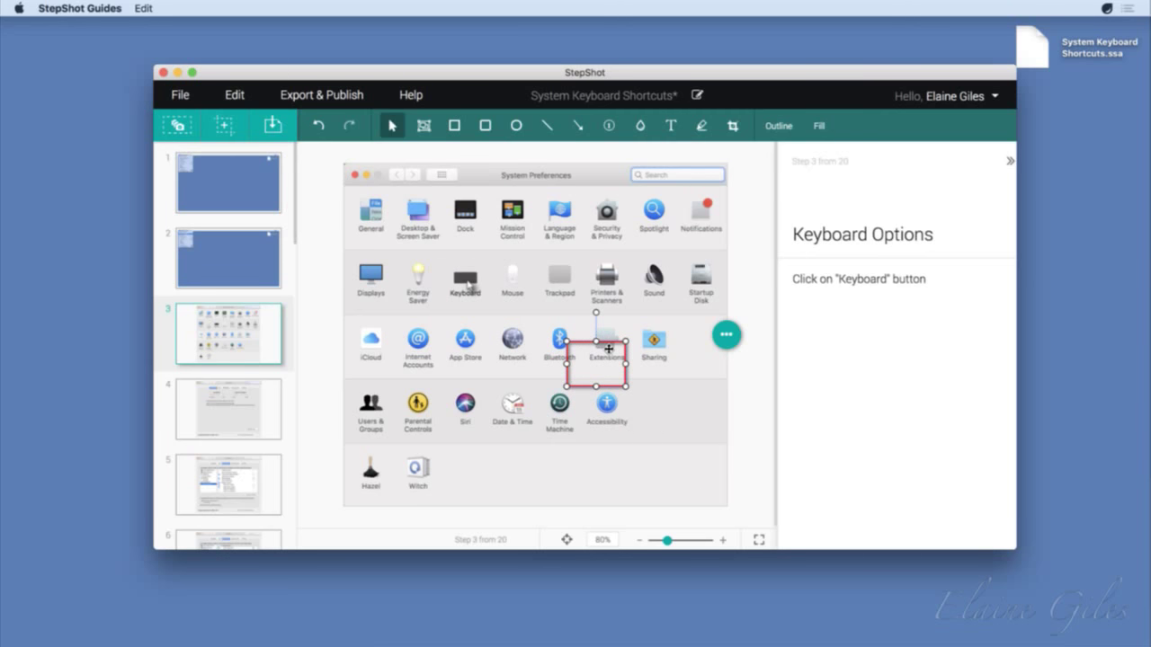
pyautogui.moveTo(608, 349); pyautogui.dragTo(478, 268)
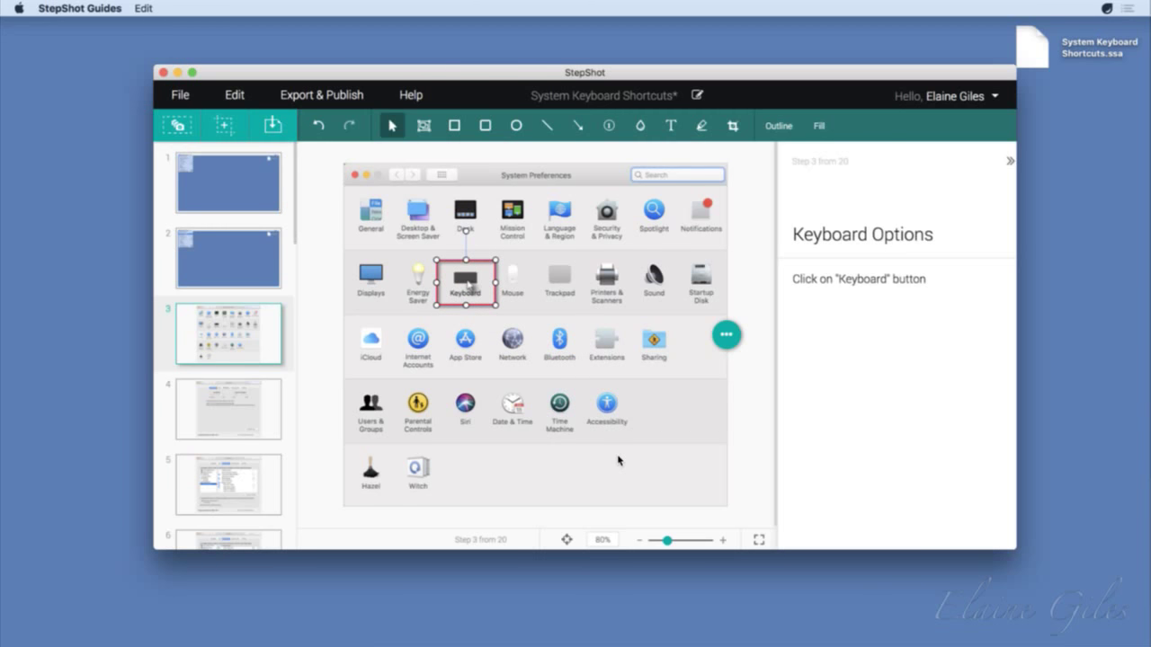
# Step: In guide step 4, narrow the red highlight rectangle and center it on the Shortcuts tab
pyautogui.click(237, 416)
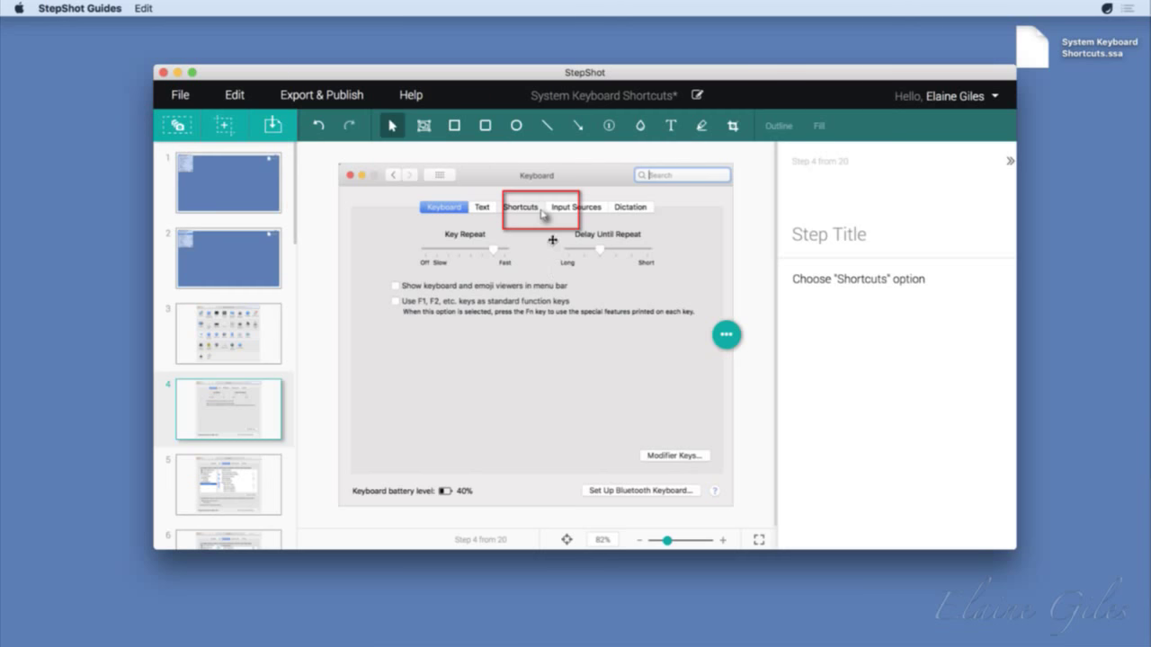
pyautogui.moveTo(555, 200); pyautogui.dragTo(505, 214)
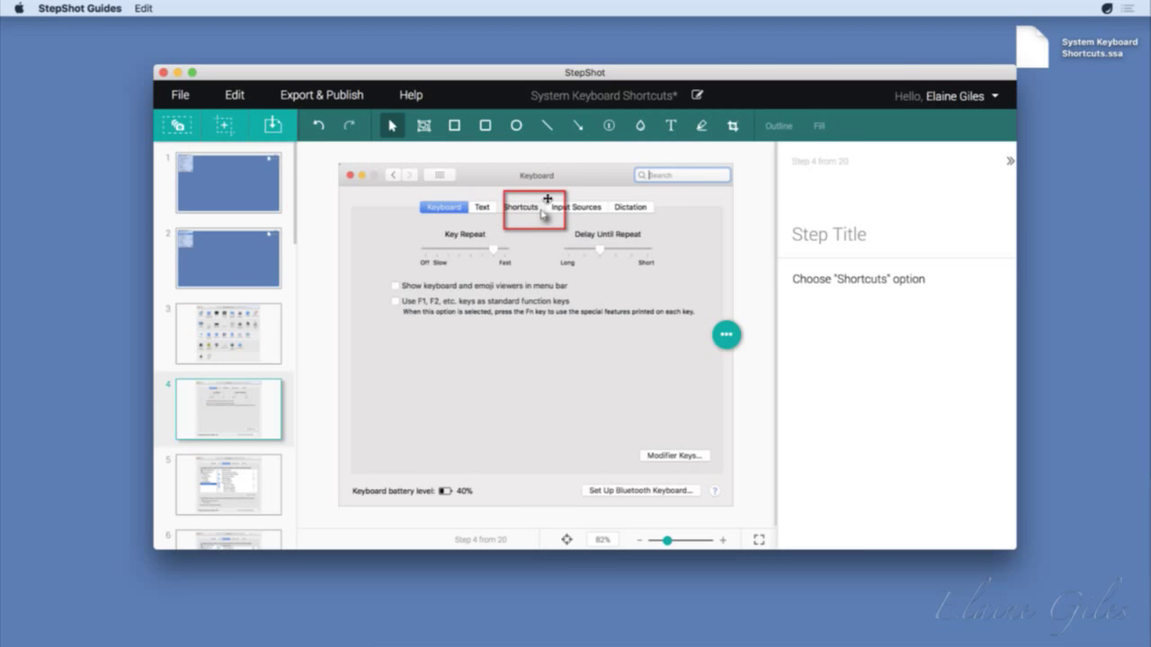
pyautogui.moveTo(545, 194); pyautogui.dragTo(537, 200)
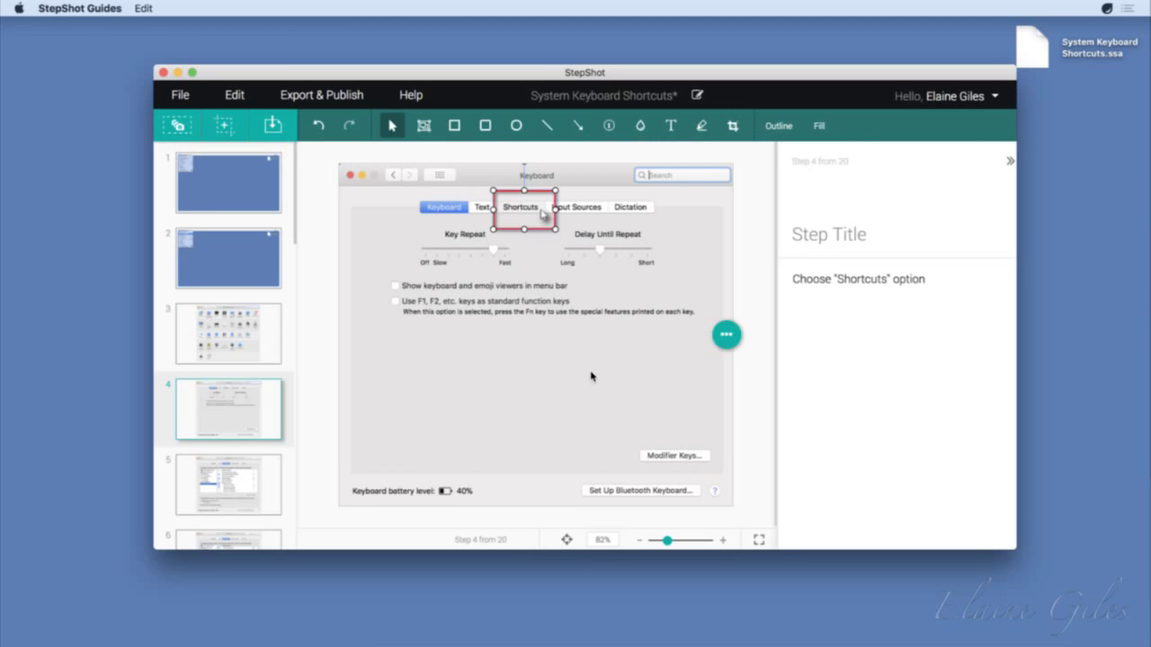
# Step: Title guide step 4 "Shortcuts"
pyautogui.click(830, 235)
pyautogui.write('Shortcut')
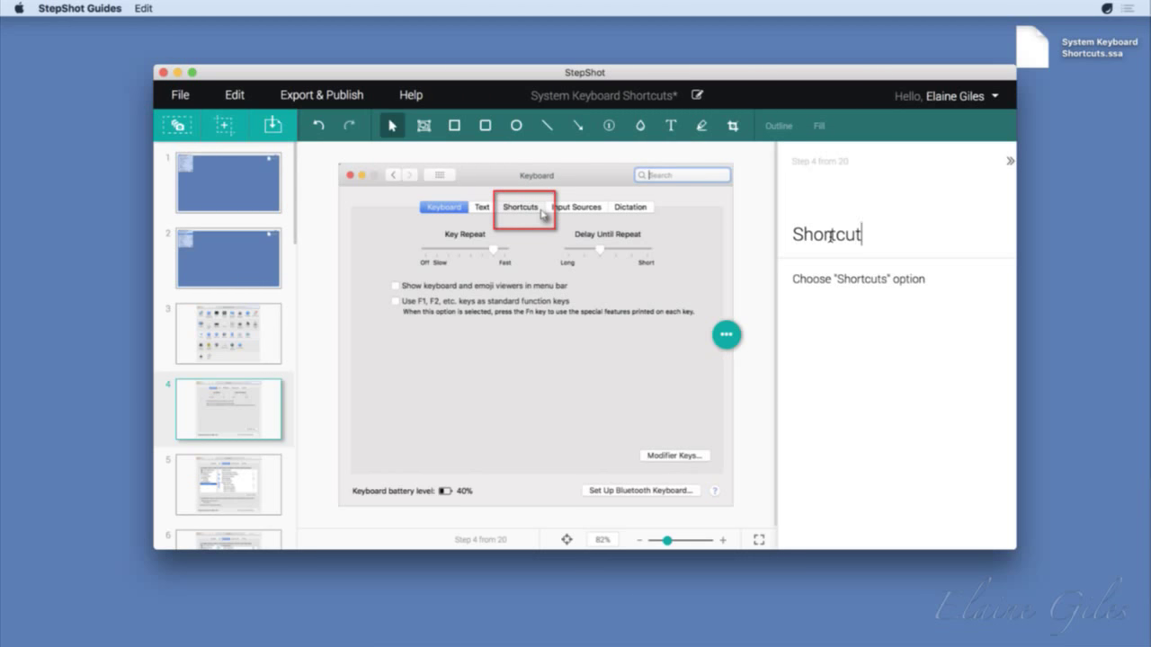
pyautogui.write('s')
pyautogui.press('Tab')
# Step: In guide step 5, adjust both sides of the red highlight rectangle to frame the App Shortcuts entry
pyautogui.moveTo(251, 476)
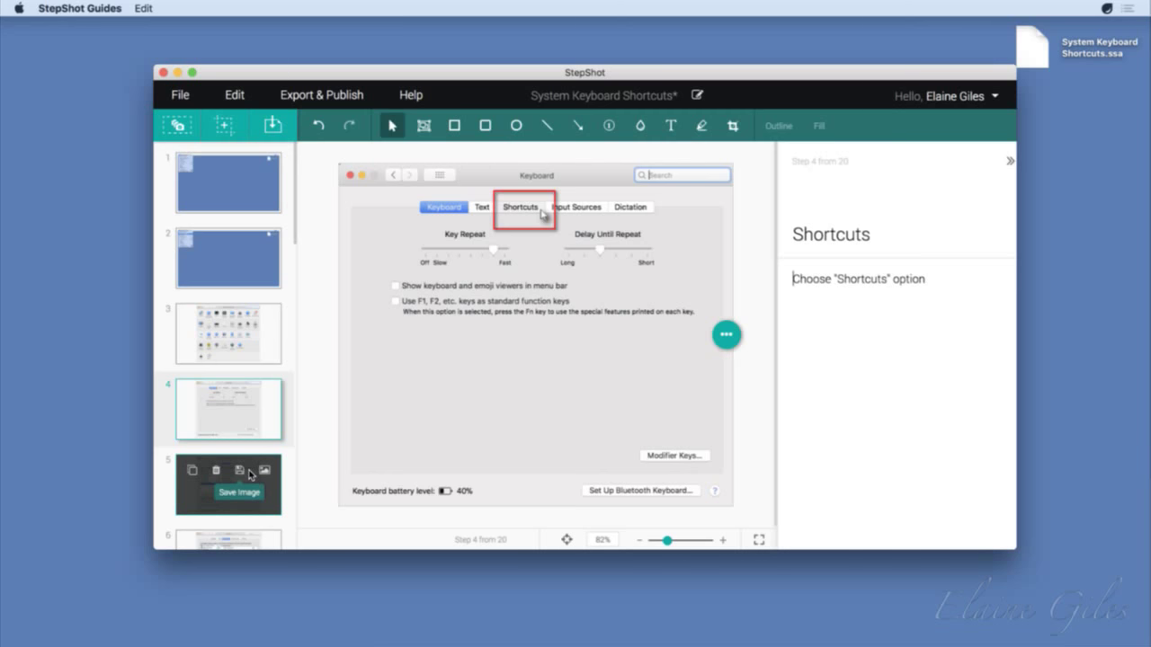
pyautogui.click(249, 497)
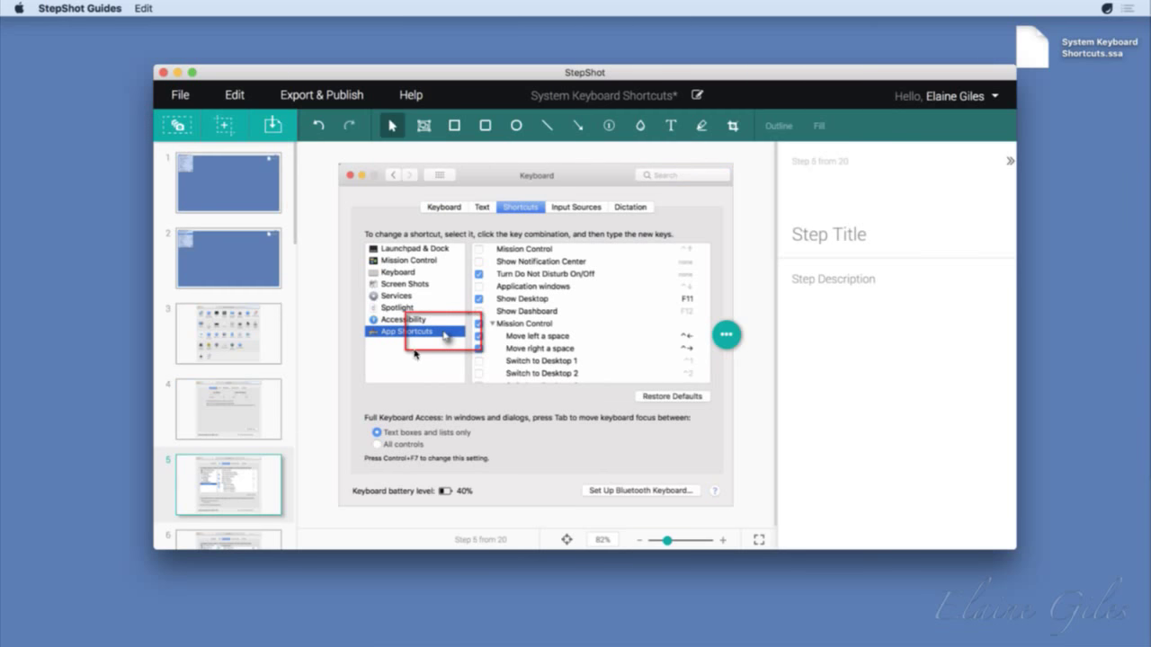
pyautogui.click(415, 354)
pyautogui.moveTo(404, 333); pyautogui.dragTo(346, 339)
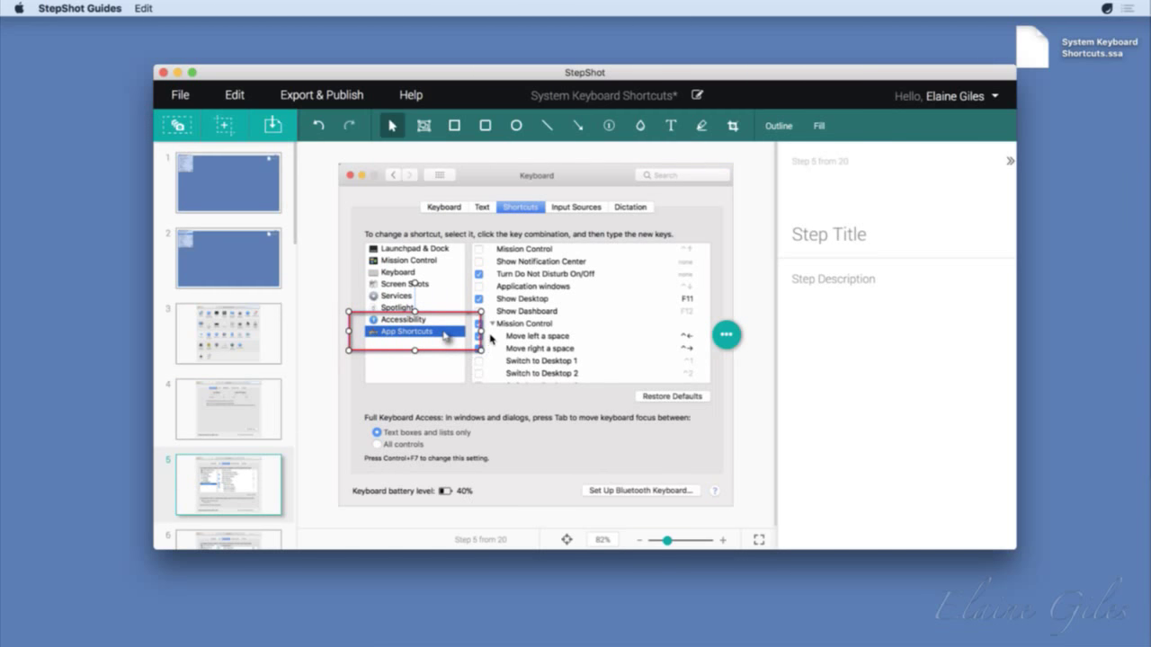
pyautogui.moveTo(481, 333); pyautogui.dragTo(468, 333)
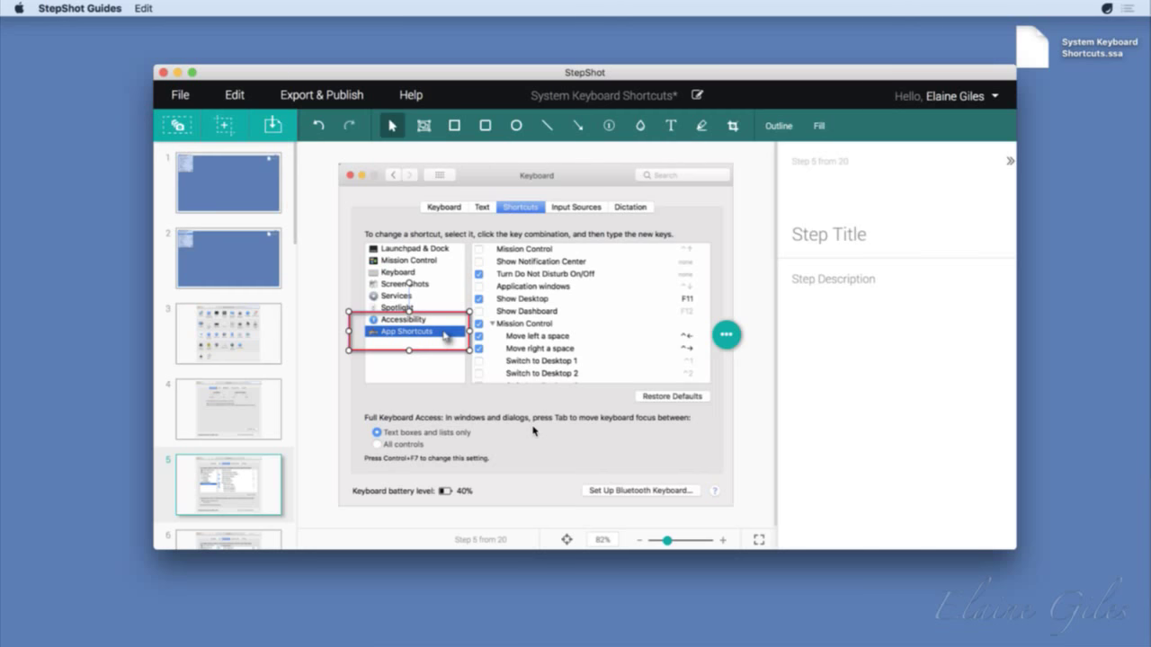
# Step: Title guide step 5 "App Shortcuts" and describe it as "Click on the App Shortcuts group in the list on the left."
pyautogui.click(838, 243)
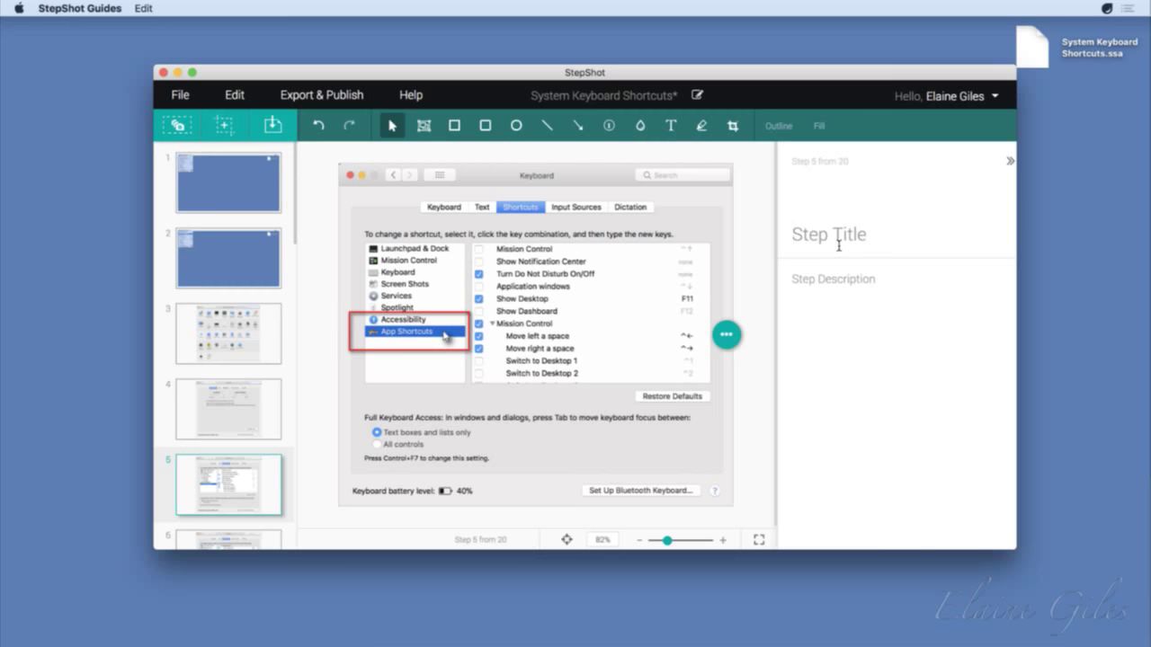
pyautogui.write('App Shortcuts')
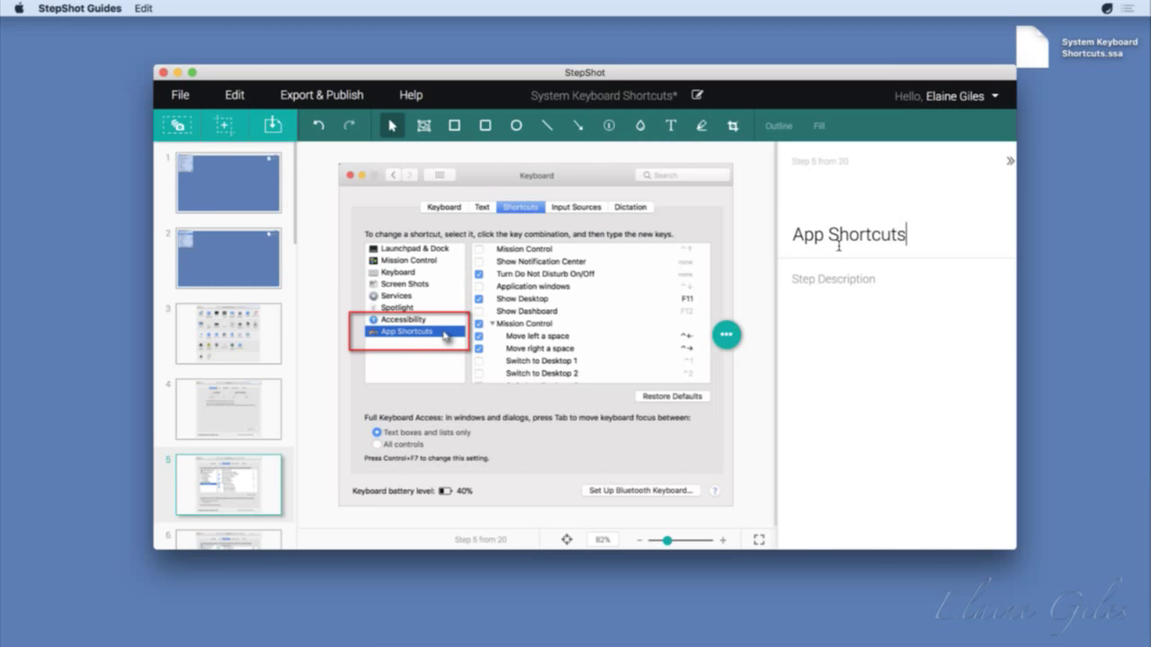
pyautogui.click(847, 291)
pyautogui.write('Click on the ')
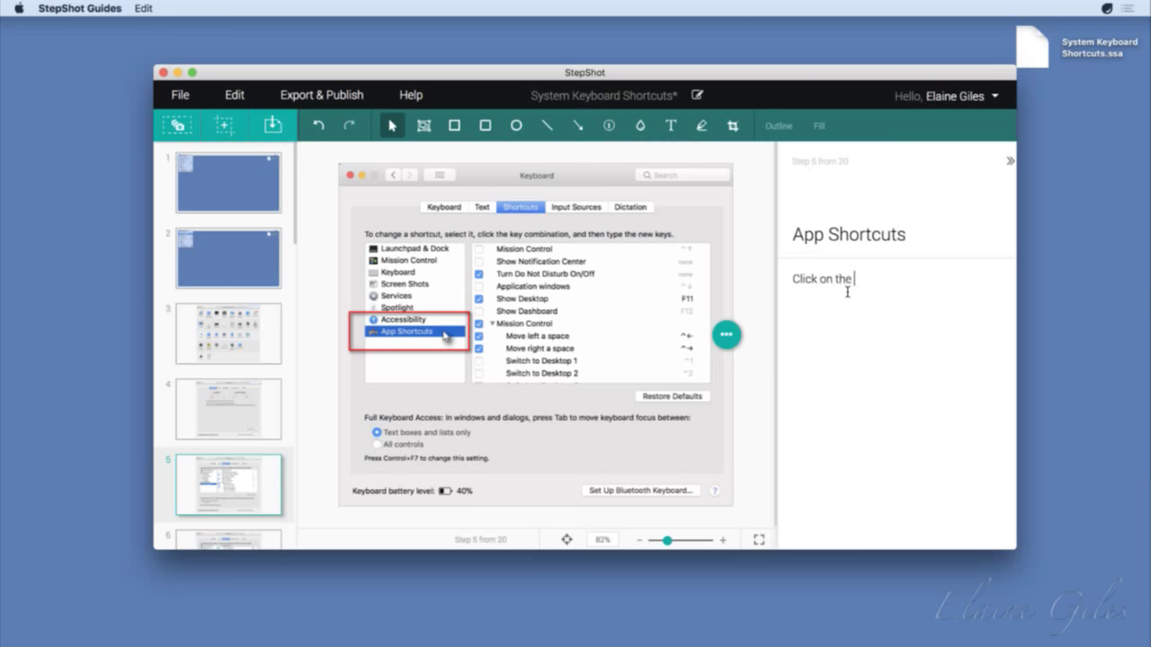
pyautogui.write('App Shortcuts gro')
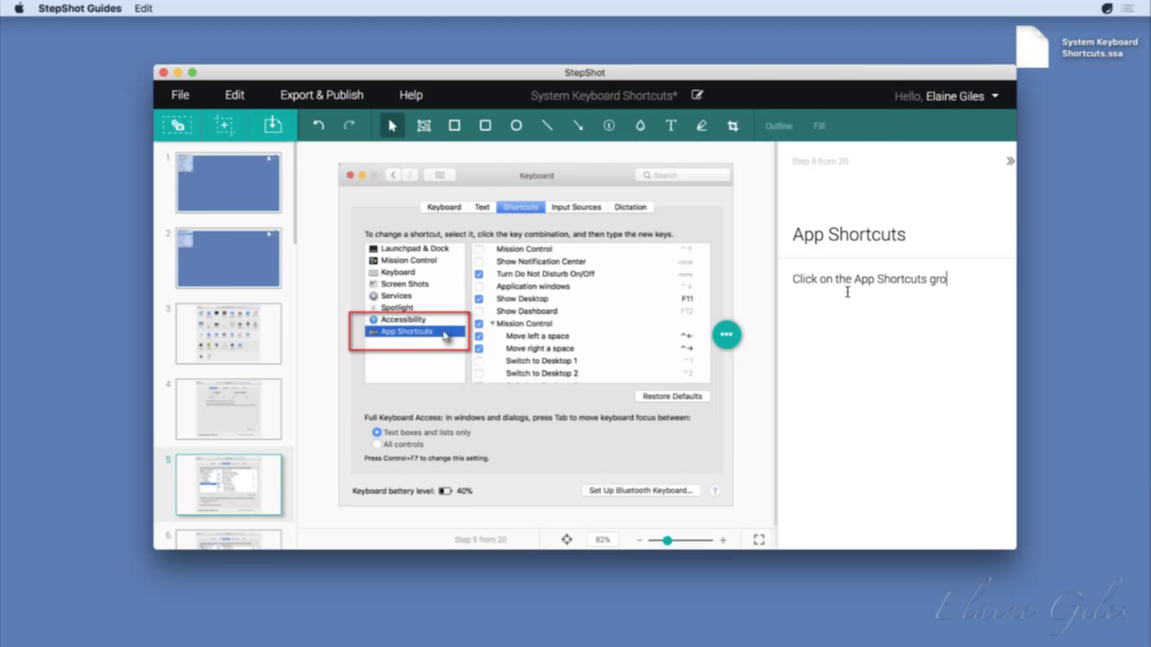
pyautogui.write('up in the list on the left.')
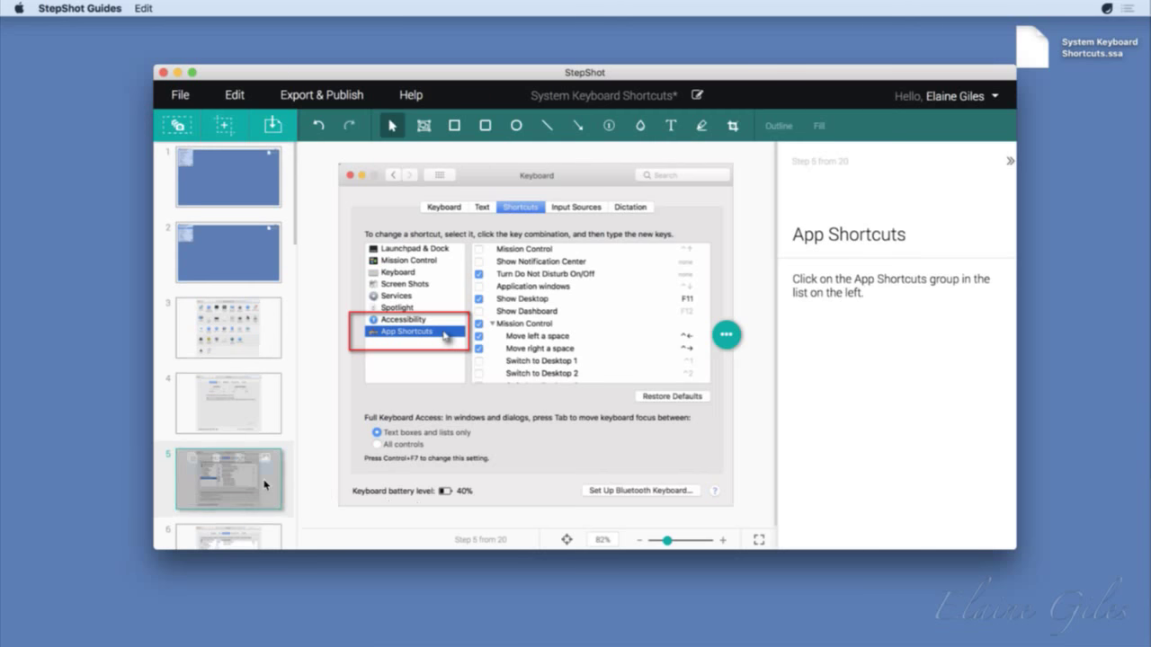
# Step: In guide step 6, reduce the red highlight rectangle's height and center it on the add and remove buttons
pyautogui.scroll(-2, 264, 484)
pyautogui.scroll(-1, 265, 484)
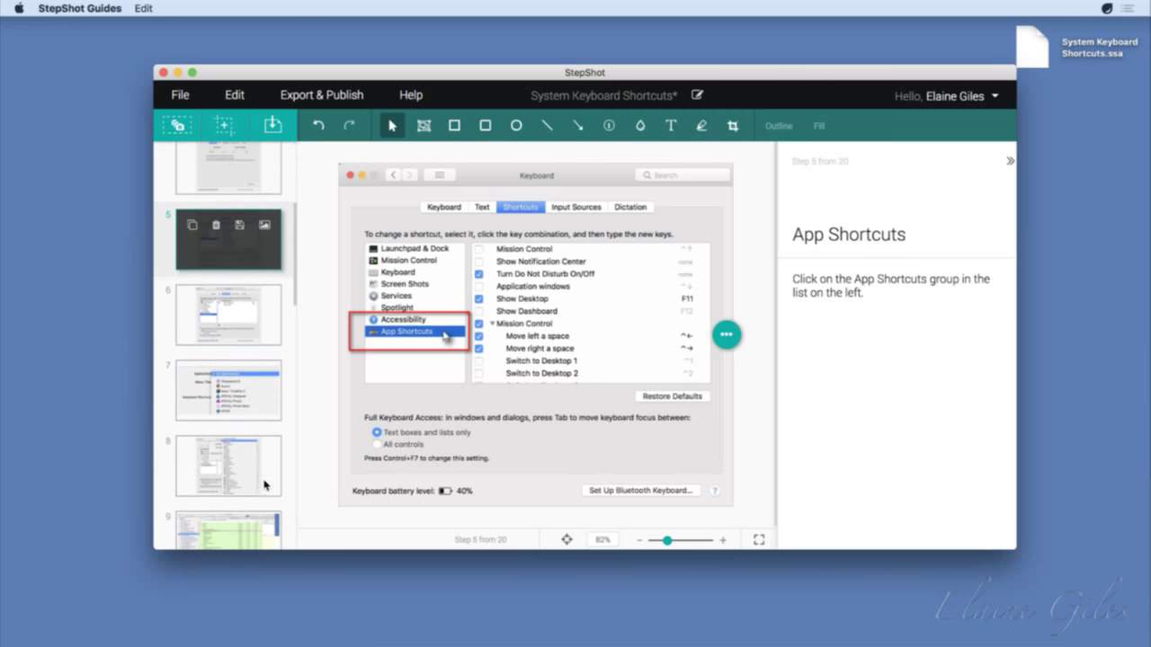
pyautogui.click(239, 325)
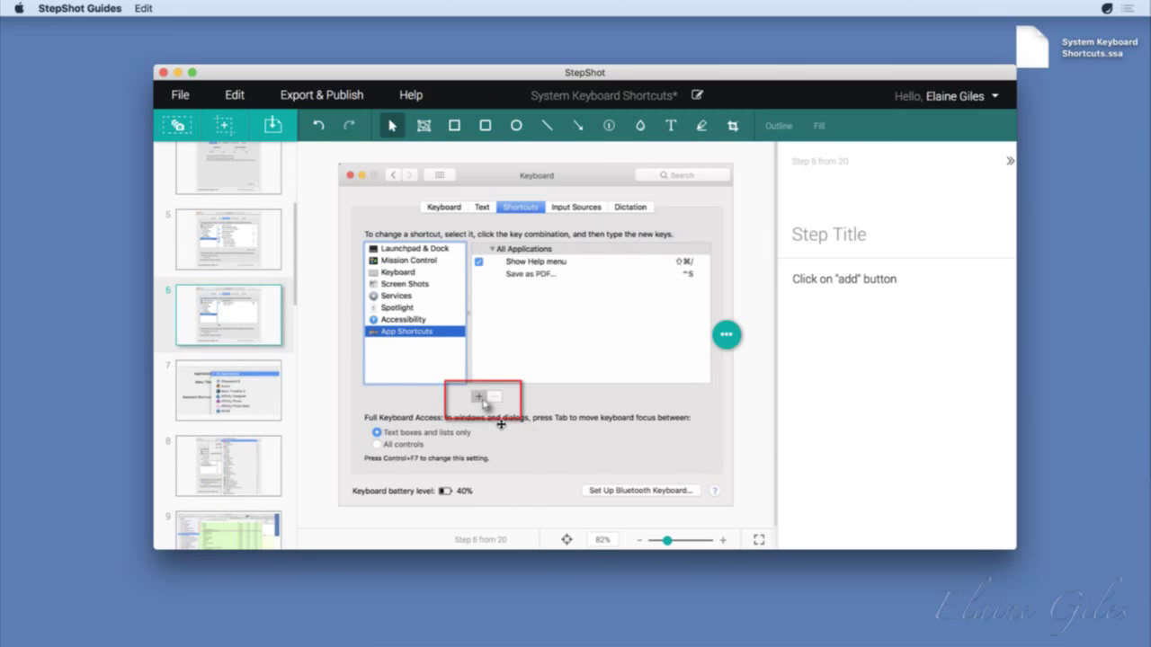
pyautogui.click(500, 426)
pyautogui.click(460, 420)
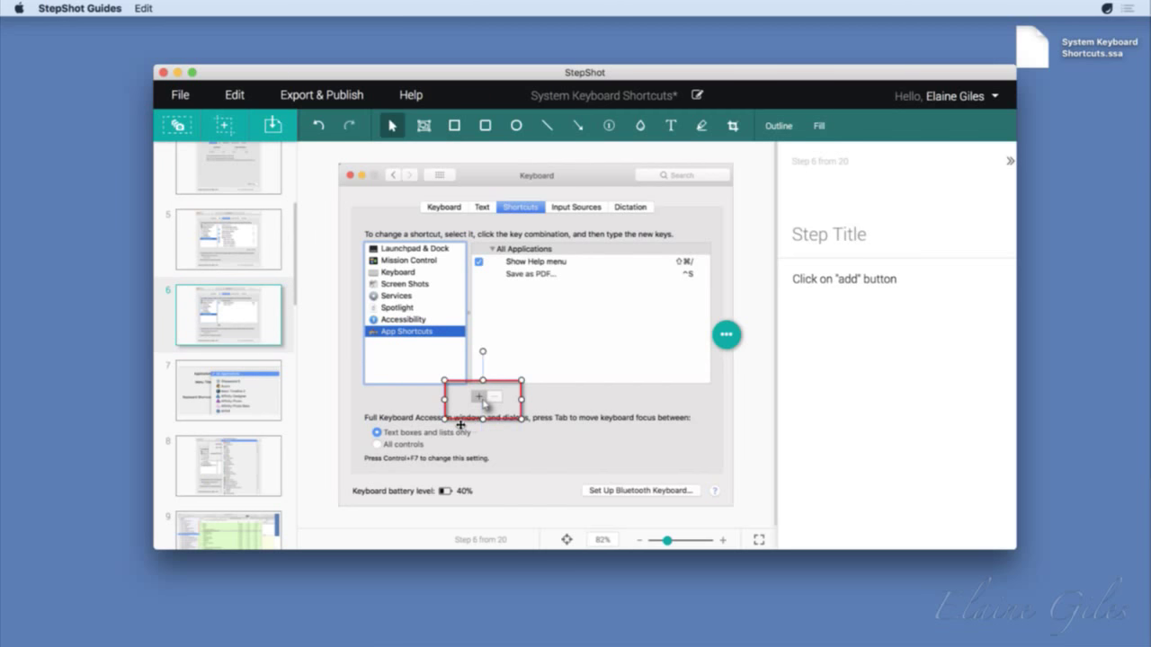
pyautogui.moveTo(483, 419); pyautogui.dragTo(483, 413)
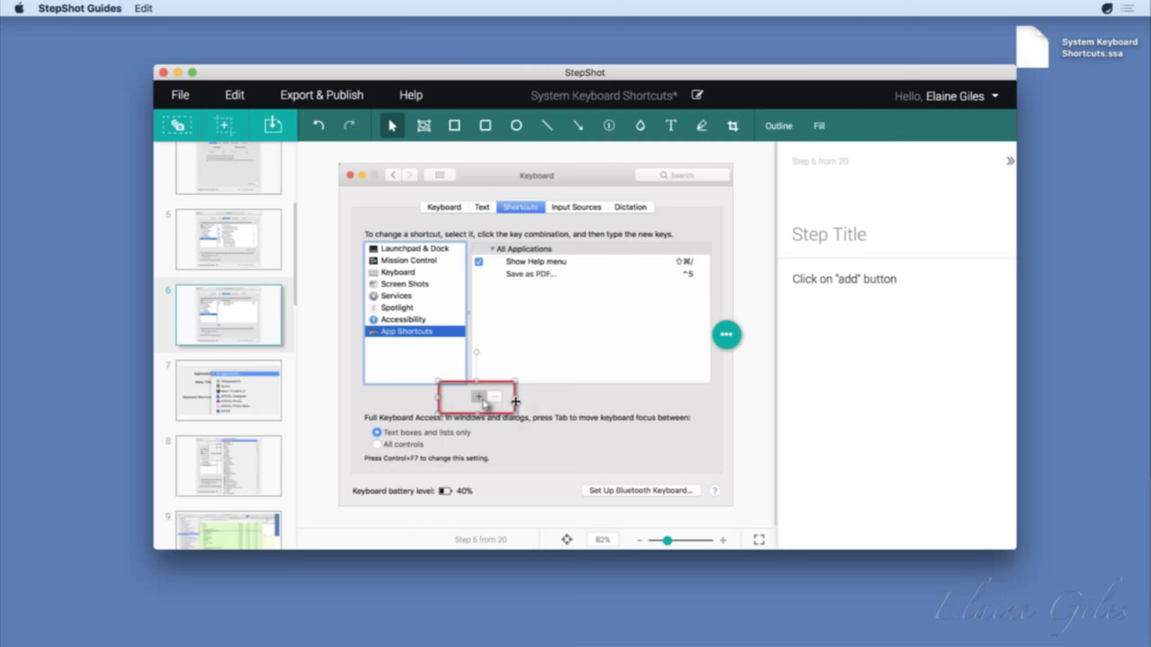
pyautogui.moveTo(522, 402); pyautogui.dragTo(488, 383)
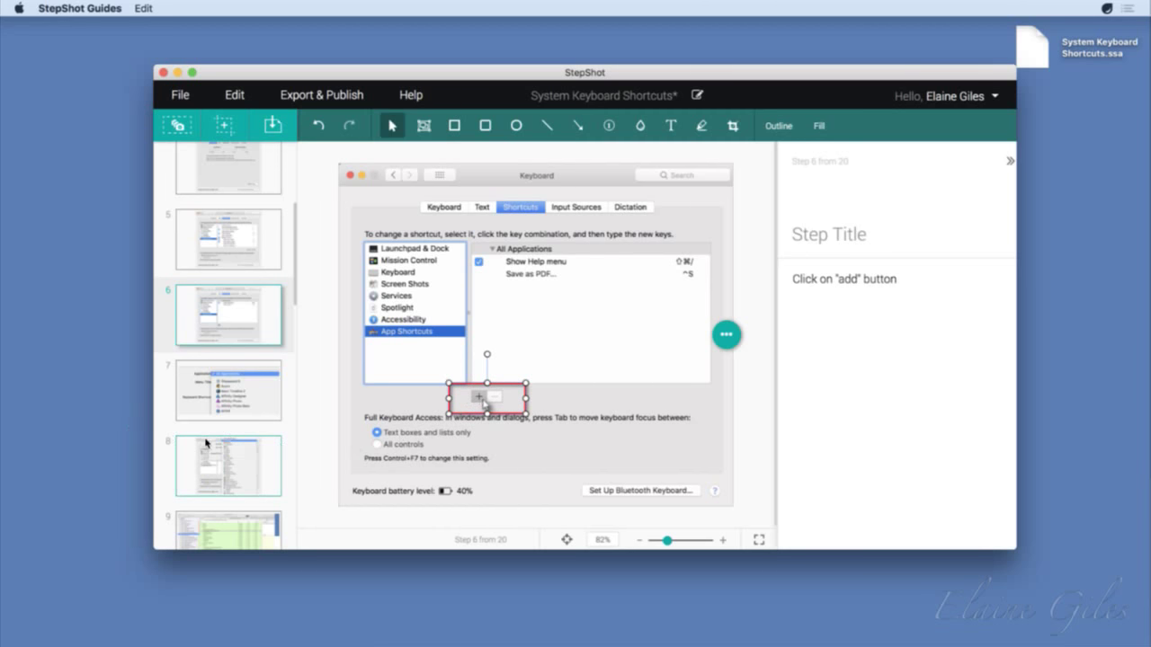
# Step: In guide step 8, extend the red highlight rectangle's left side to enclose the Scrivener entry's icon
pyautogui.click(234, 404)
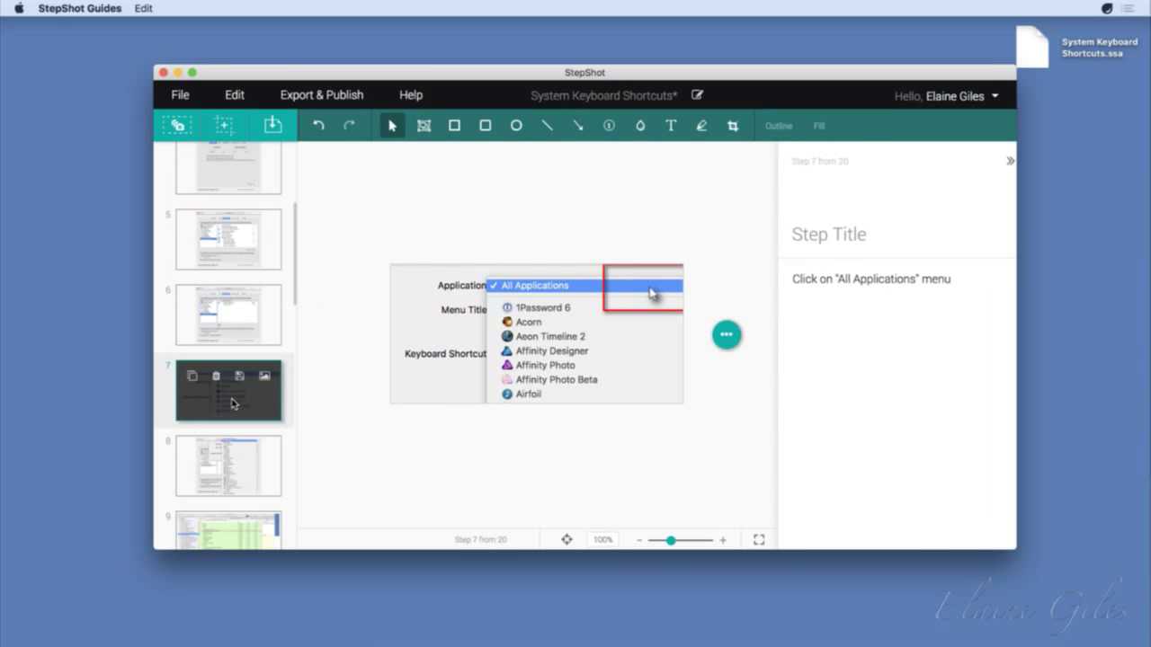
pyautogui.click(241, 476)
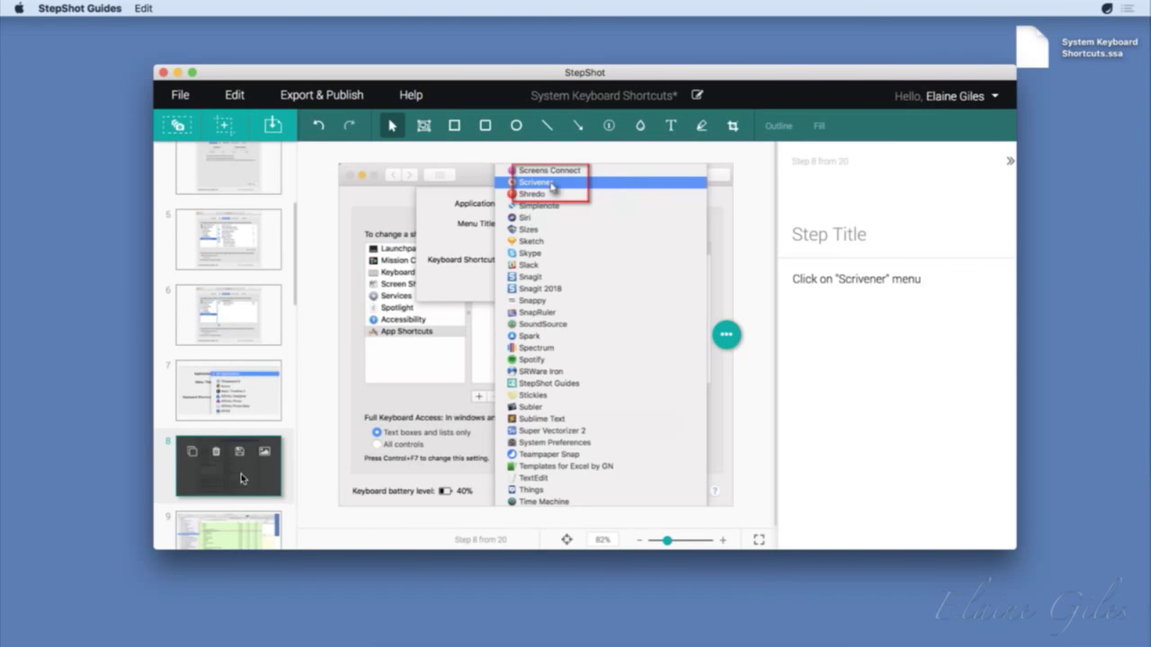
pyautogui.click(515, 206)
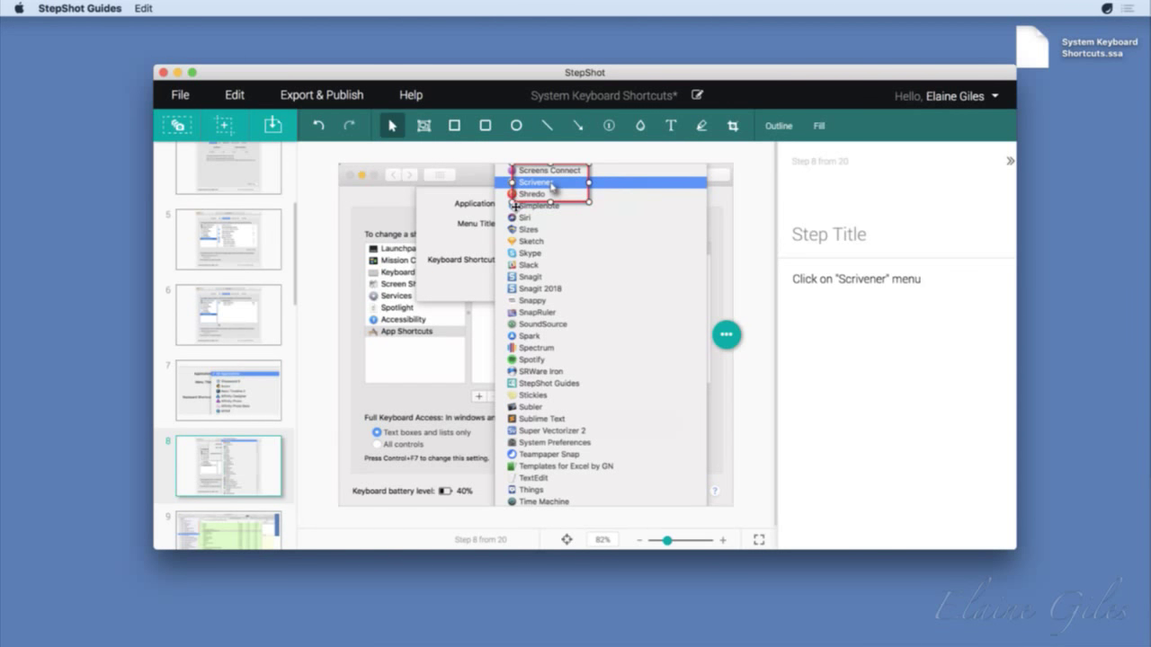
pyautogui.moveTo(512, 183); pyautogui.dragTo(498, 183)
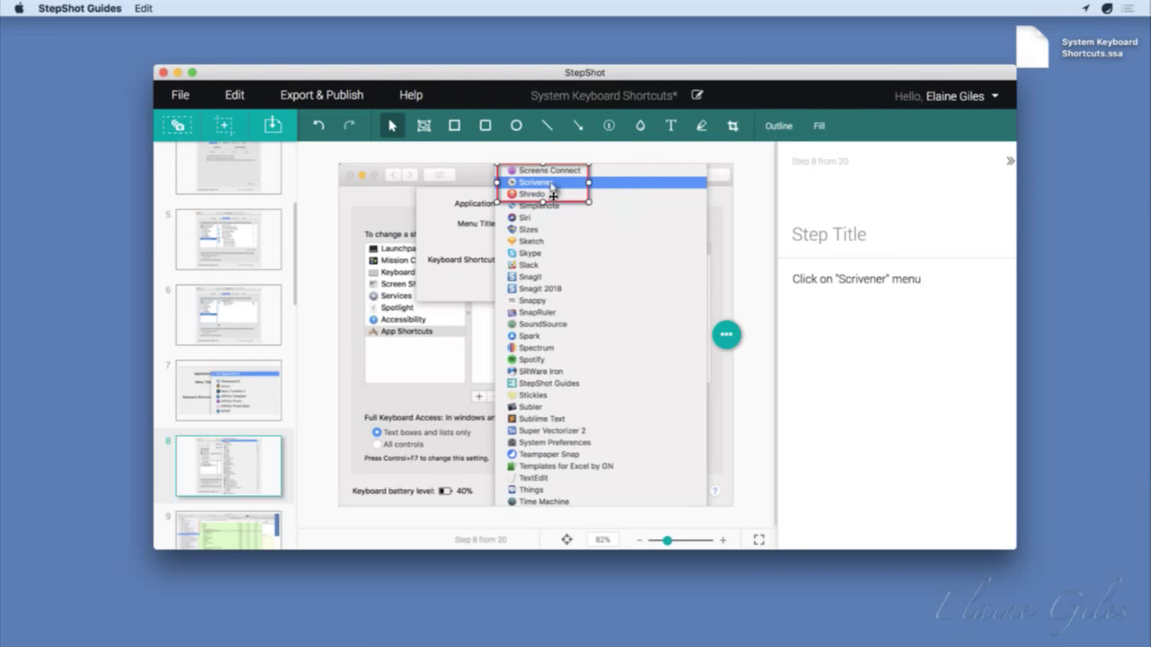
# Step: In guide step 8, move the captured mouse pointer just to the right of the Scrivener entry's name
pyautogui.click(551, 190)
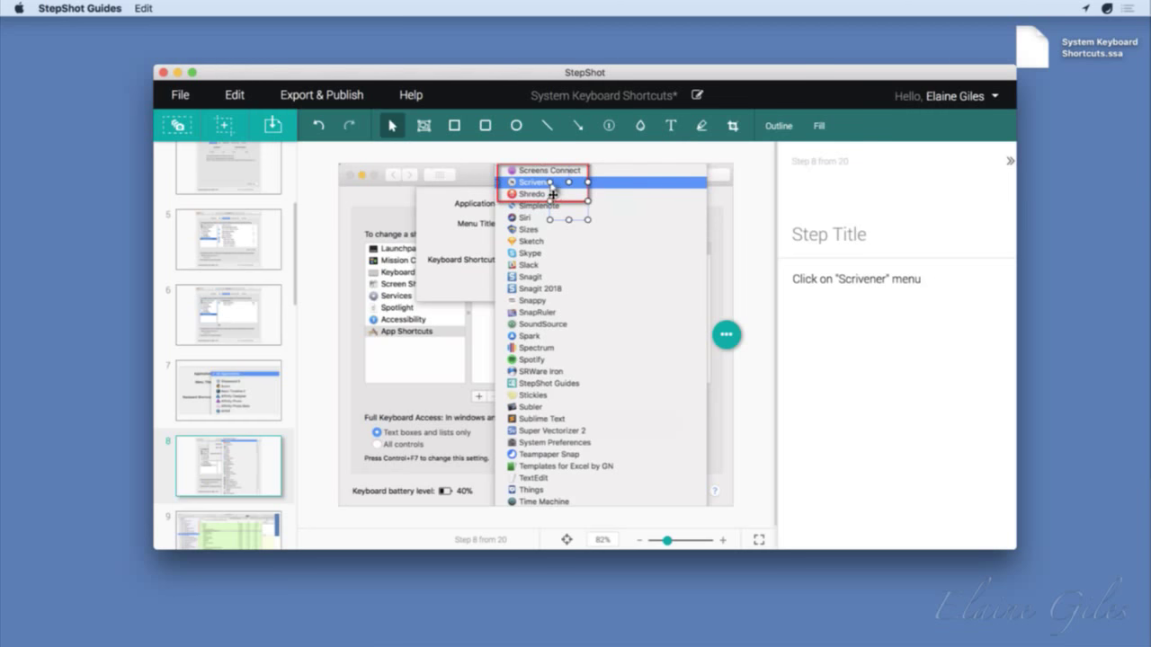
pyautogui.moveTo(553, 195)
pyautogui.mouseDown()
pyautogui.moveTo(625, 259)
pyautogui.moveTo(641, 289)
pyautogui.moveTo(589, 317)
pyautogui.moveTo(574, 193)
pyautogui.mouseUp()
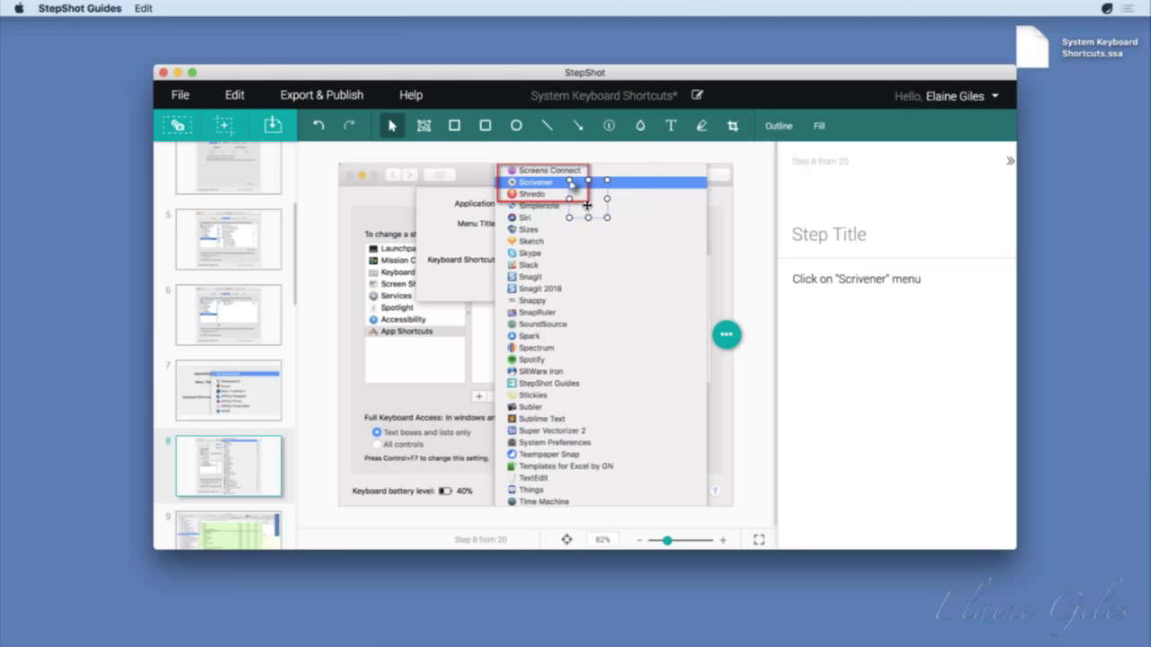
pyautogui.moveTo(569, 195); pyautogui.dragTo(563, 192)
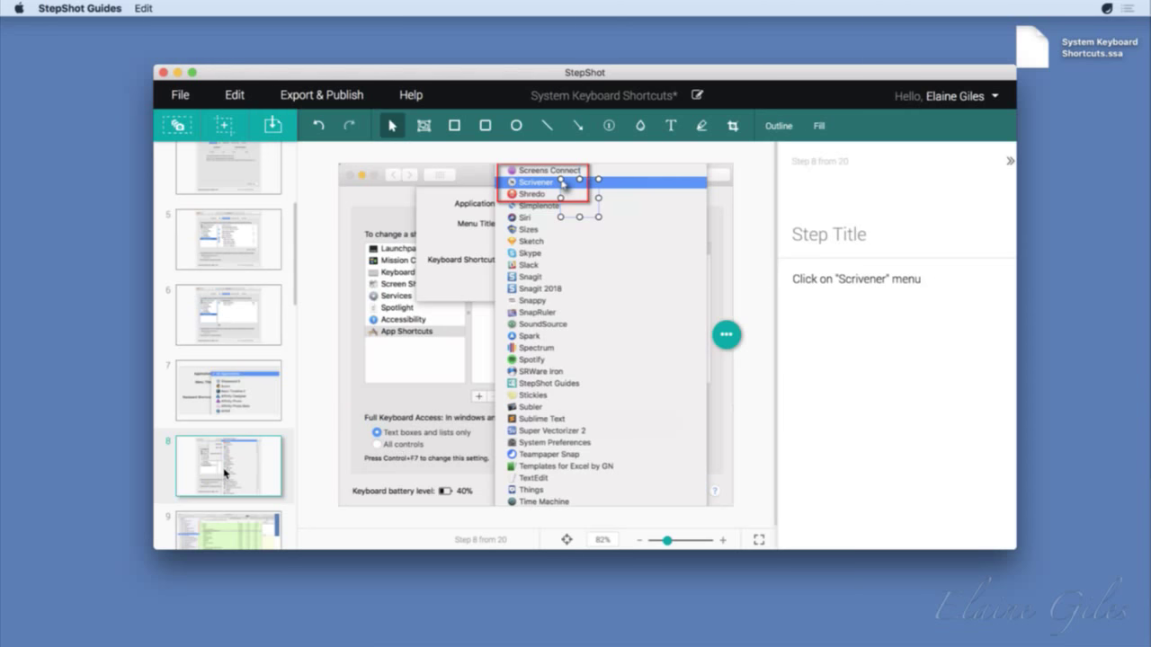
# Step: Delete the six surplus captures between guide step 8 and the dialog capture with "Hoist" as the menu title
pyautogui.scroll(-1, 237, 479)
pyautogui.scroll(-3, 236, 479)
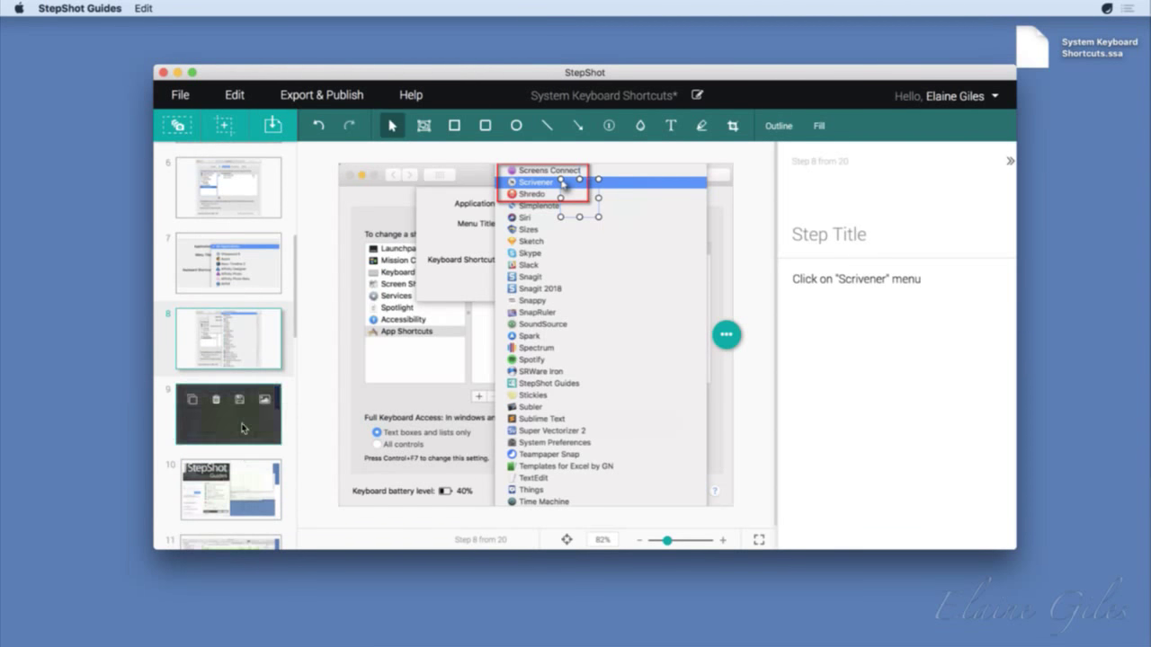
pyautogui.click(242, 428)
pyautogui.scroll(-3, 241, 429)
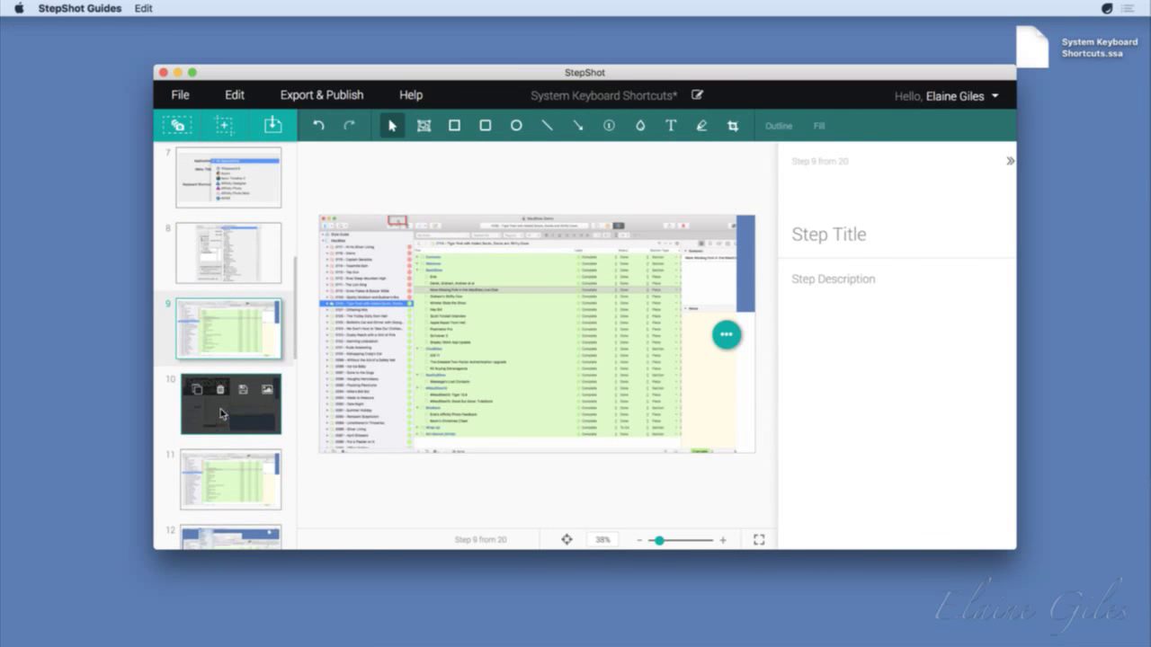
pyautogui.click(221, 391)
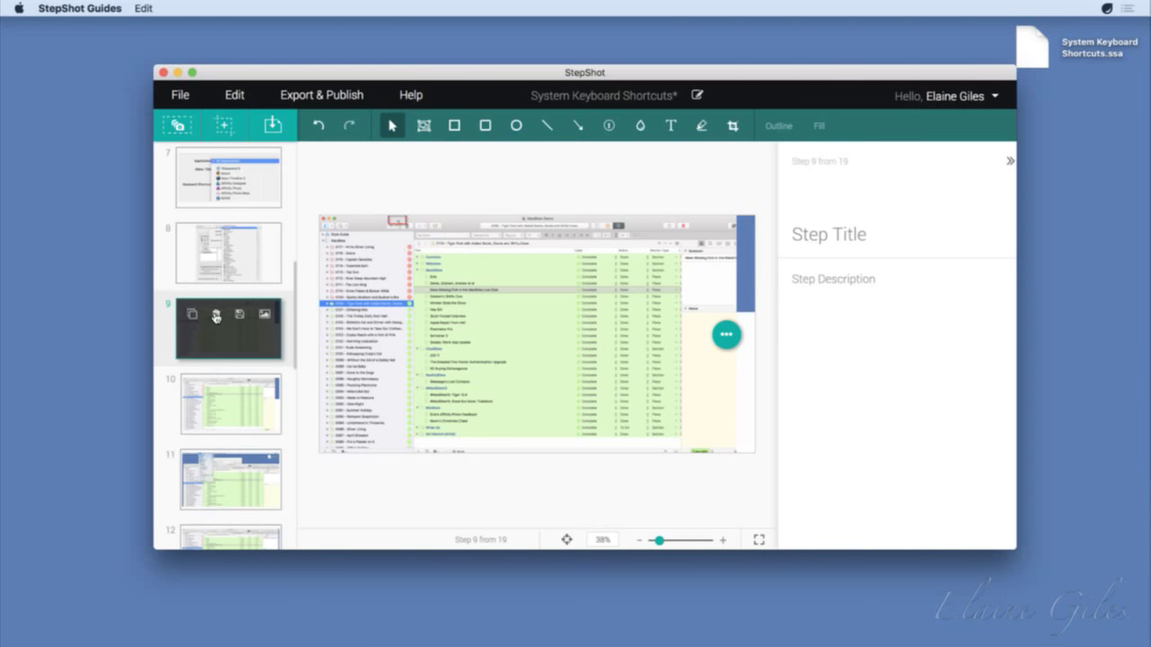
pyautogui.click(216, 314)
pyautogui.click(216, 314)
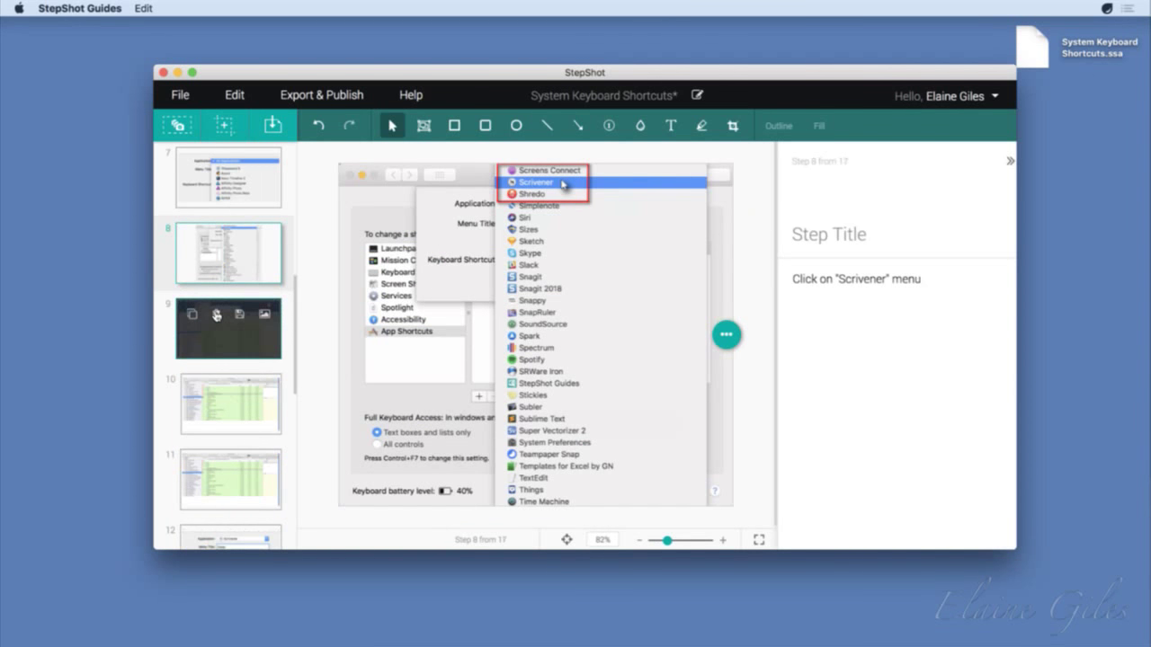
pyautogui.click(216, 315)
pyautogui.click(215, 314)
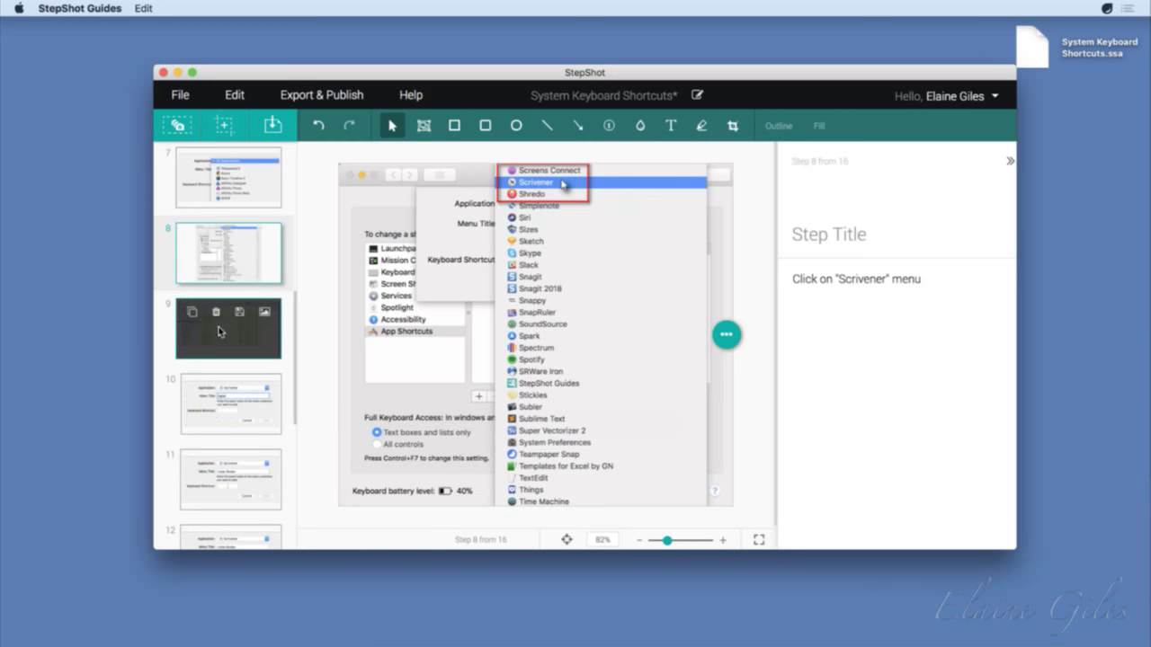
pyautogui.click(215, 315)
# Step: Delete guide step 9, the dialog capture with the incomplete menu title "Hoist"
pyautogui.click(223, 339)
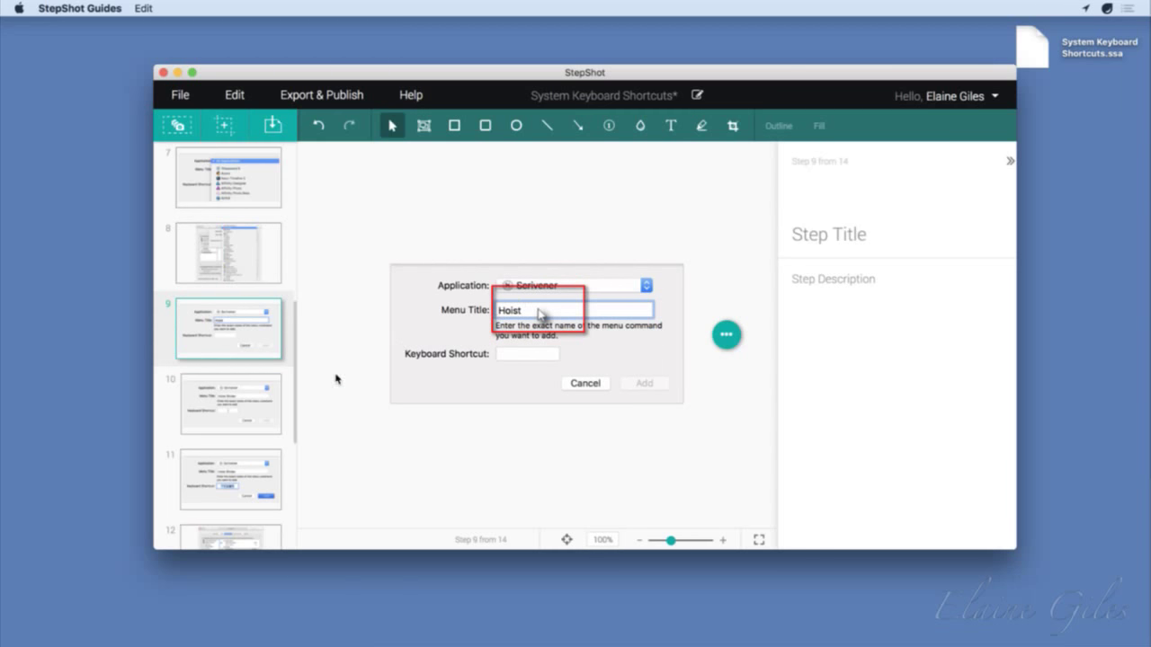
pyautogui.moveTo(234, 410)
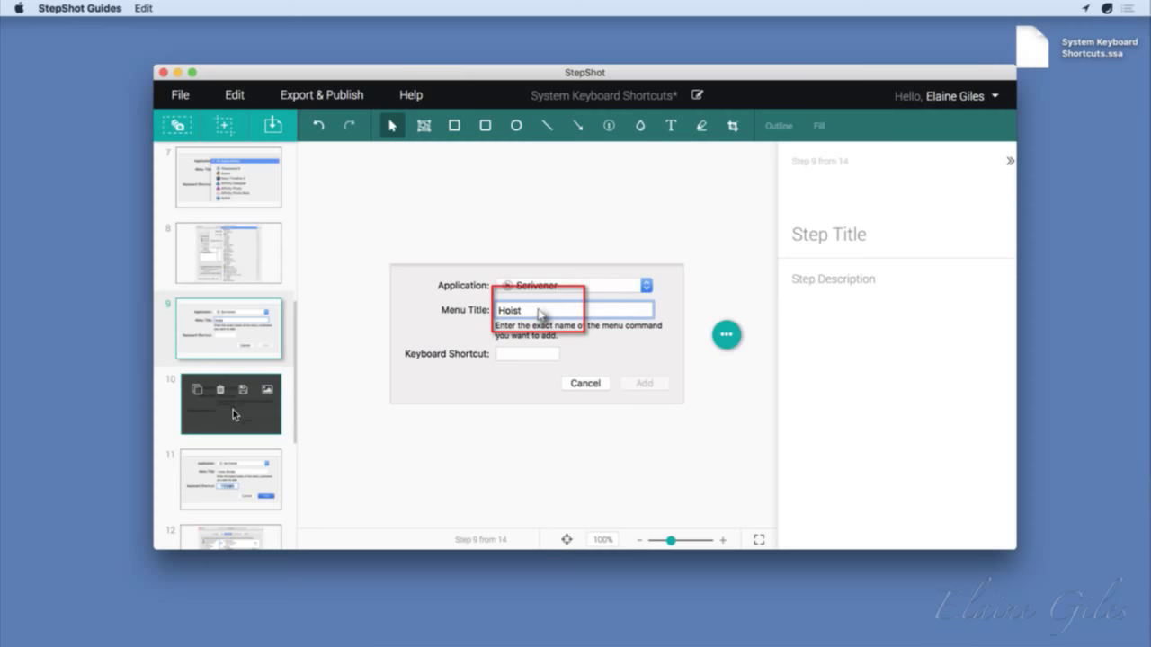
pyautogui.click(217, 315)
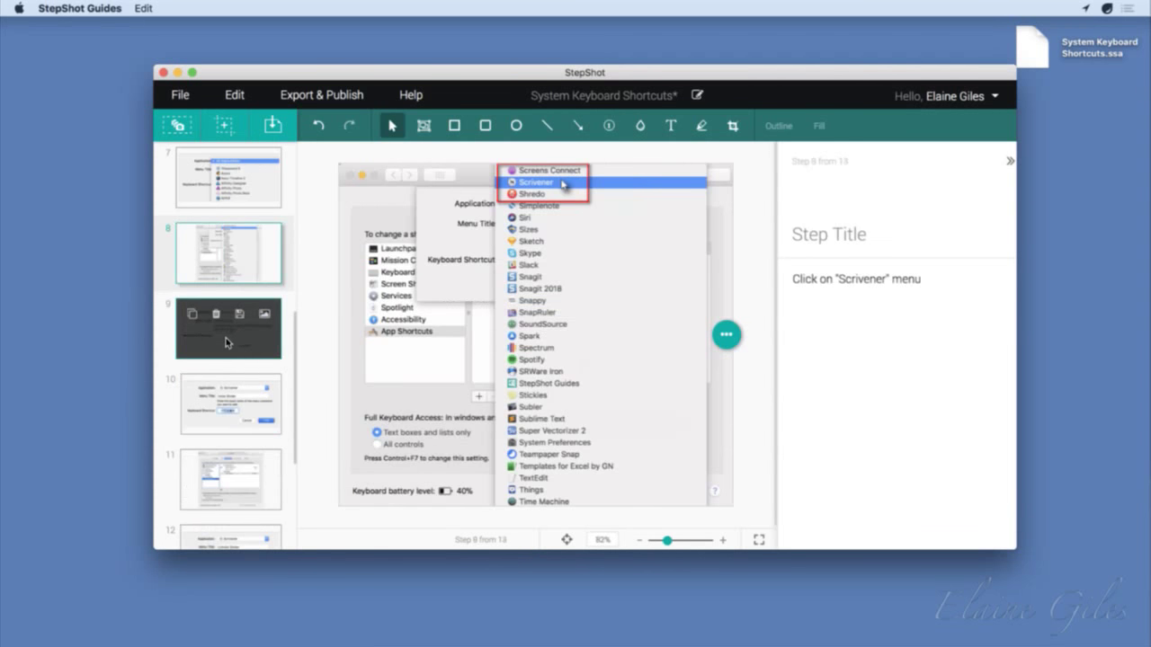
# Step: In the new guide step 9, lower the red highlight's upper edge to the top of the Keyboard Shortcut field
pyautogui.click(228, 342)
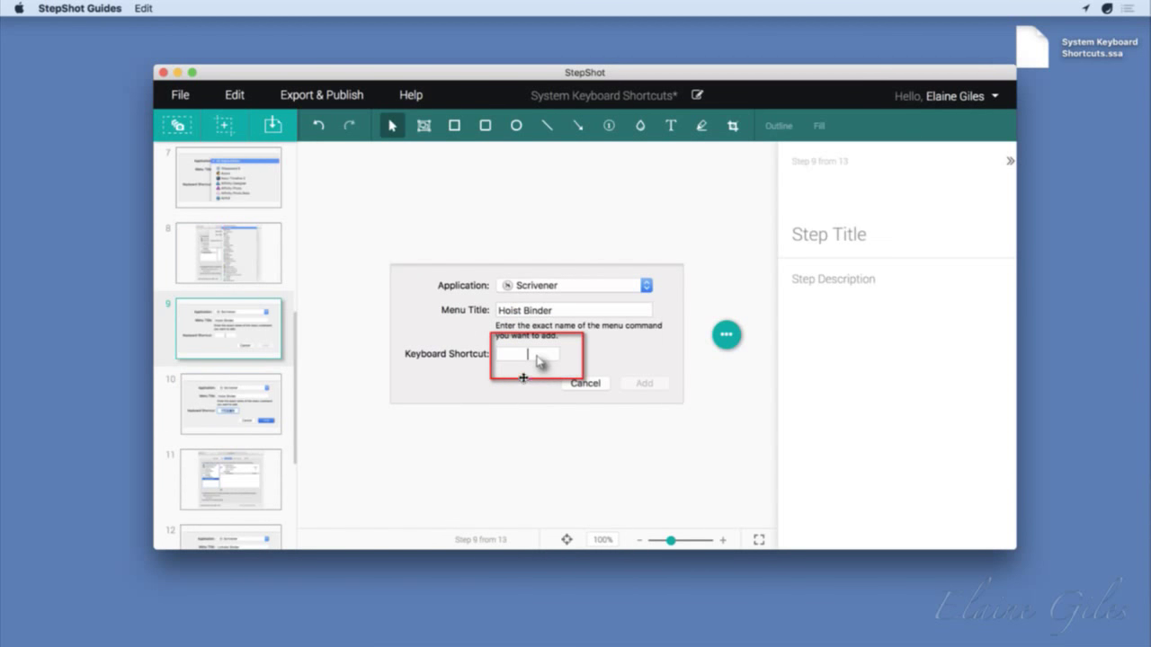
pyautogui.click(534, 333)
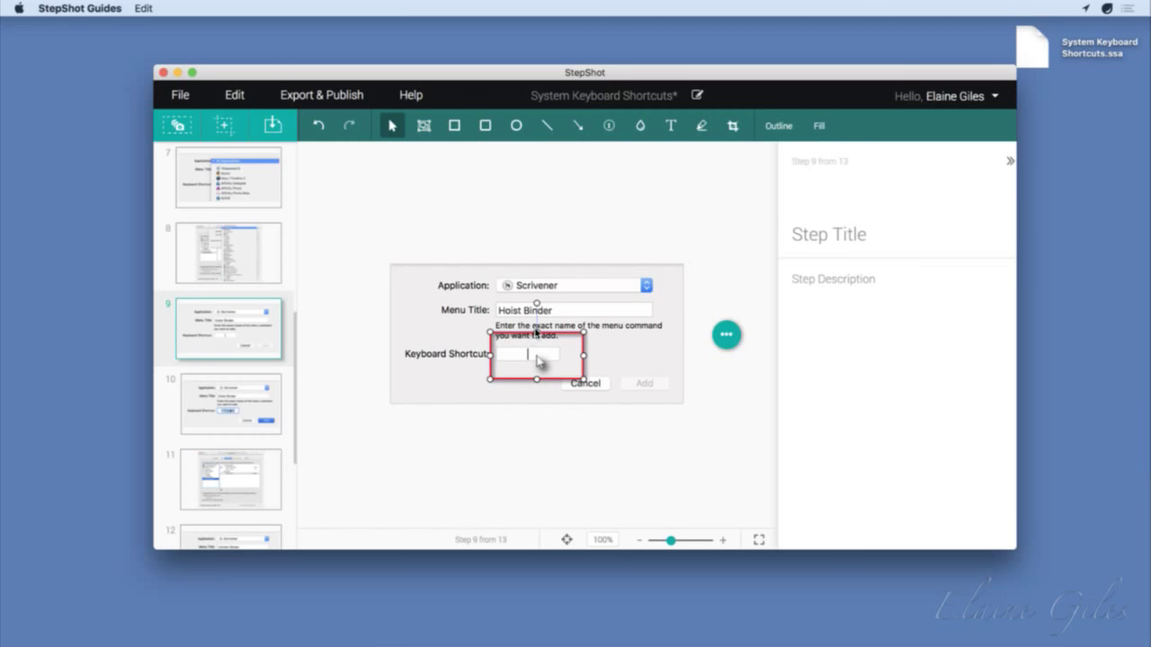
pyautogui.moveTo(535, 333); pyautogui.dragTo(537, 342)
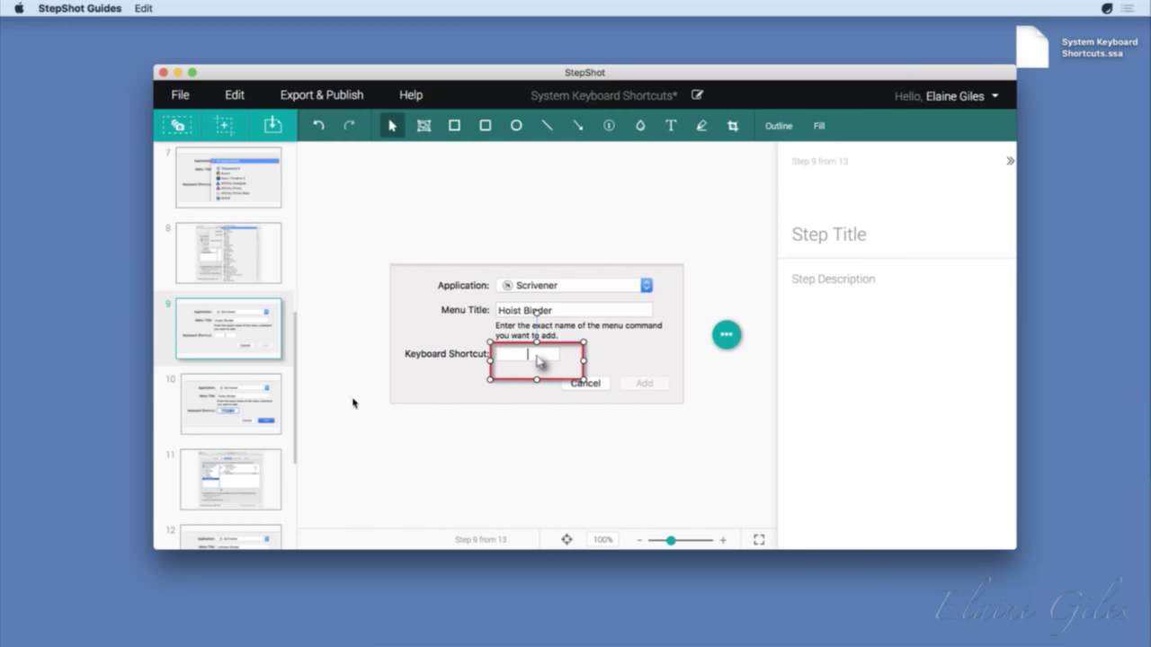
# Step: In guide step 10, draw a red rectangle around the Keyboard Shortcut label and field
pyautogui.moveTo(241, 406)
pyautogui.click(241, 412)
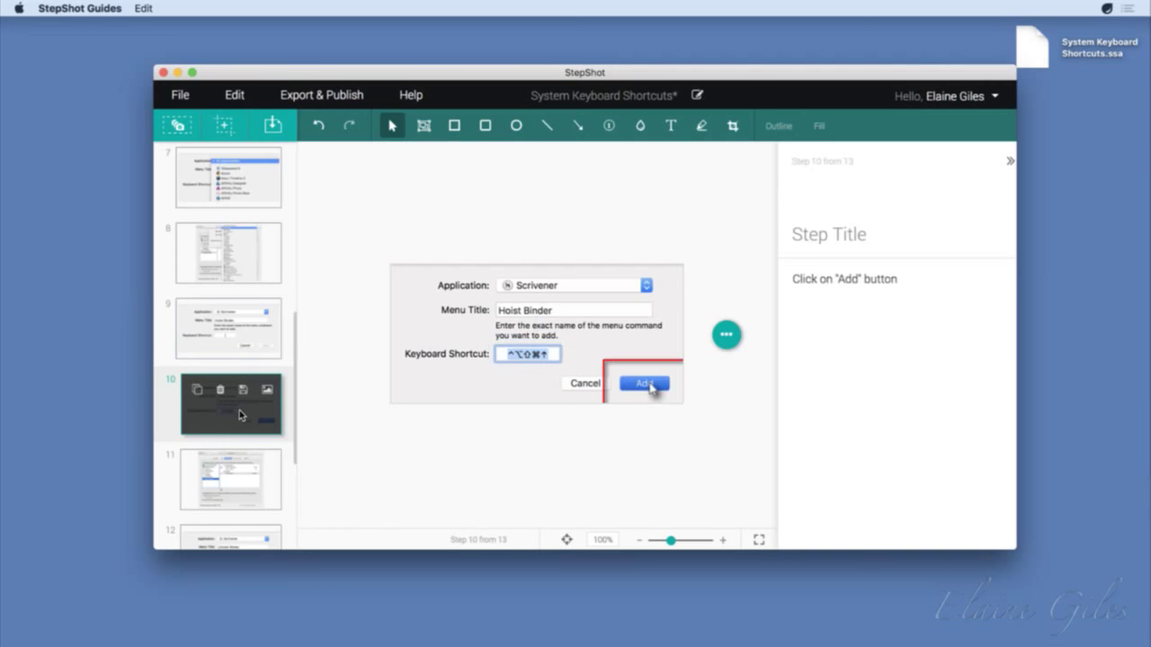
pyautogui.scroll(-1, 238, 411)
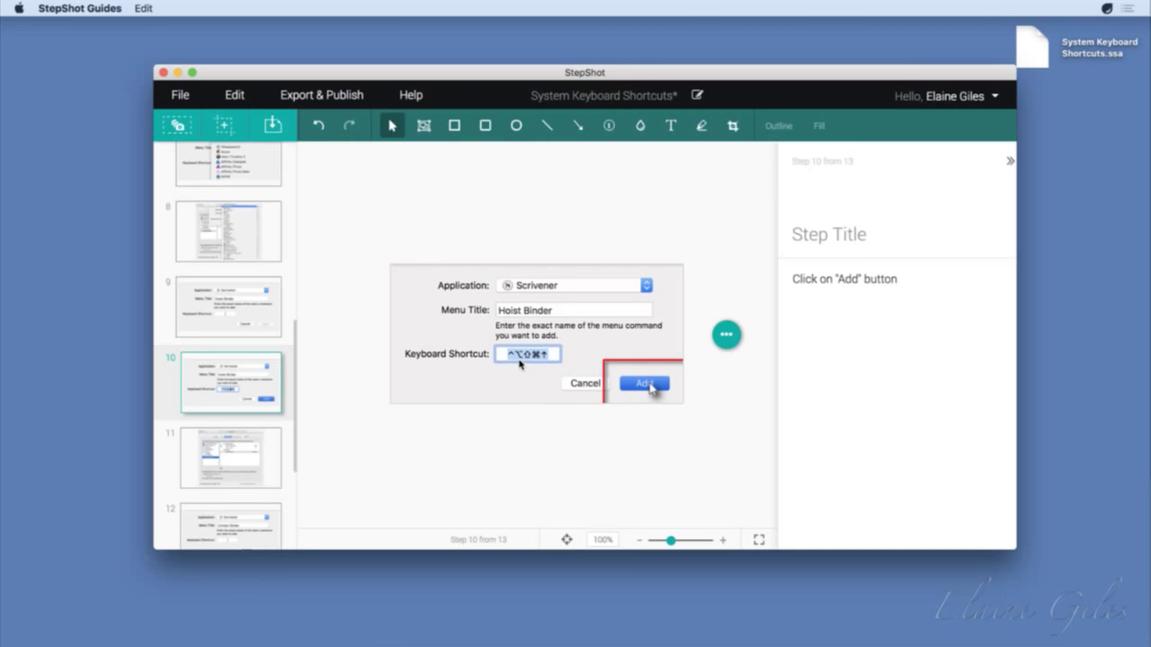
pyautogui.click(457, 130)
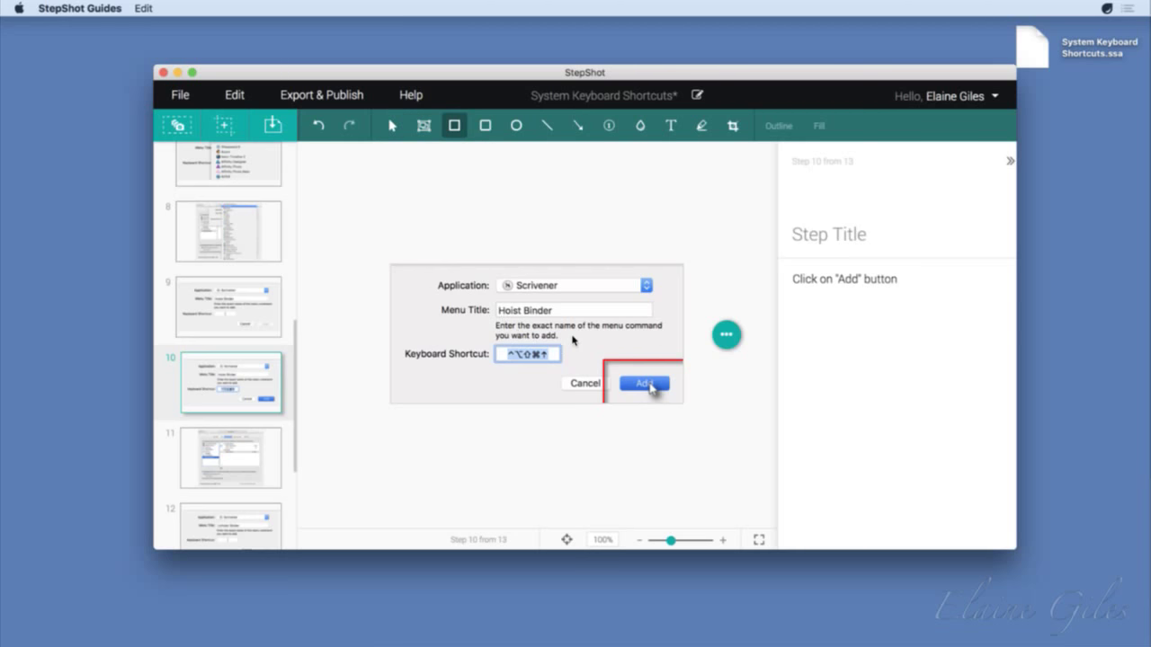
pyautogui.moveTo(573, 337)
pyautogui.mouseDown()
pyautogui.moveTo(566, 357)
pyautogui.moveTo(505, 370)
pyautogui.moveTo(400, 369)
pyautogui.mouseUp()
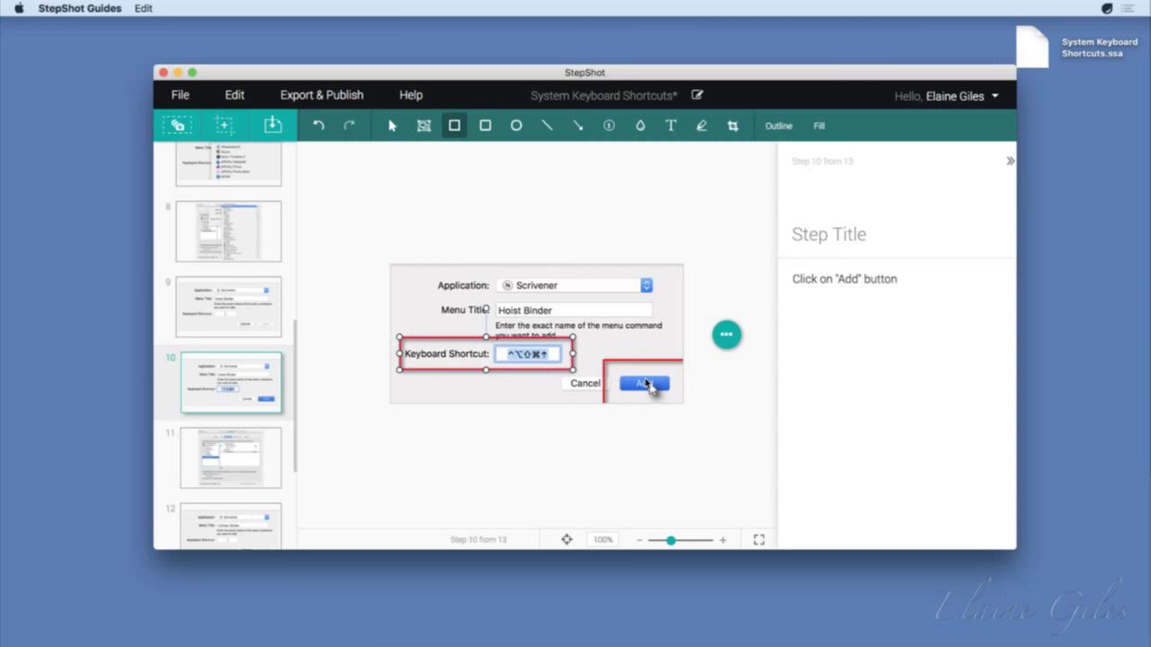
# Step: In guide step 10, draw a red ellipse around the Application row and shorten its right end to clear the dropdown arrows
pyautogui.click(516, 125)
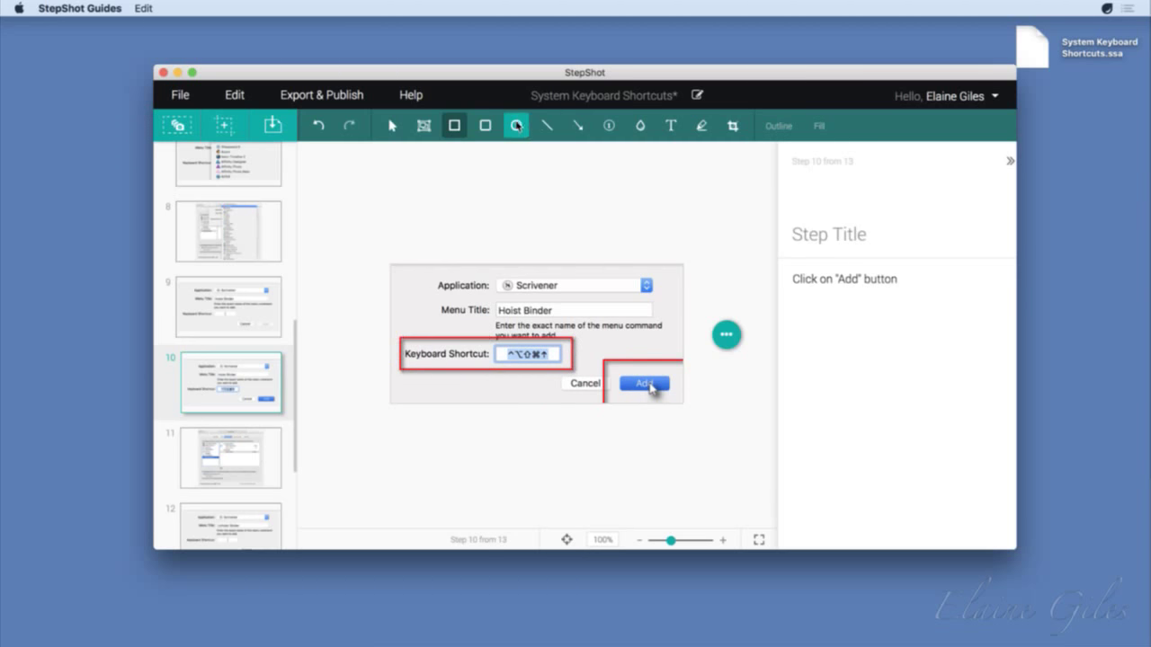
pyautogui.moveTo(659, 269); pyautogui.dragTo(421, 298)
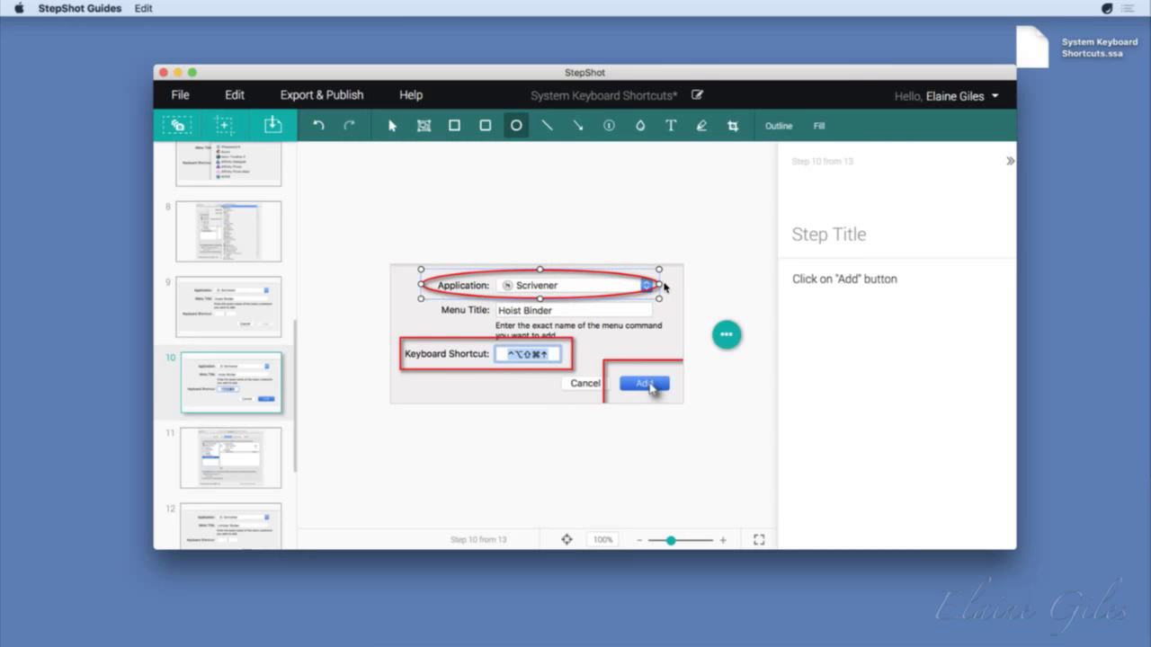
pyautogui.moveTo(659, 284); pyautogui.dragTo(589, 285)
pyautogui.press('super+z')
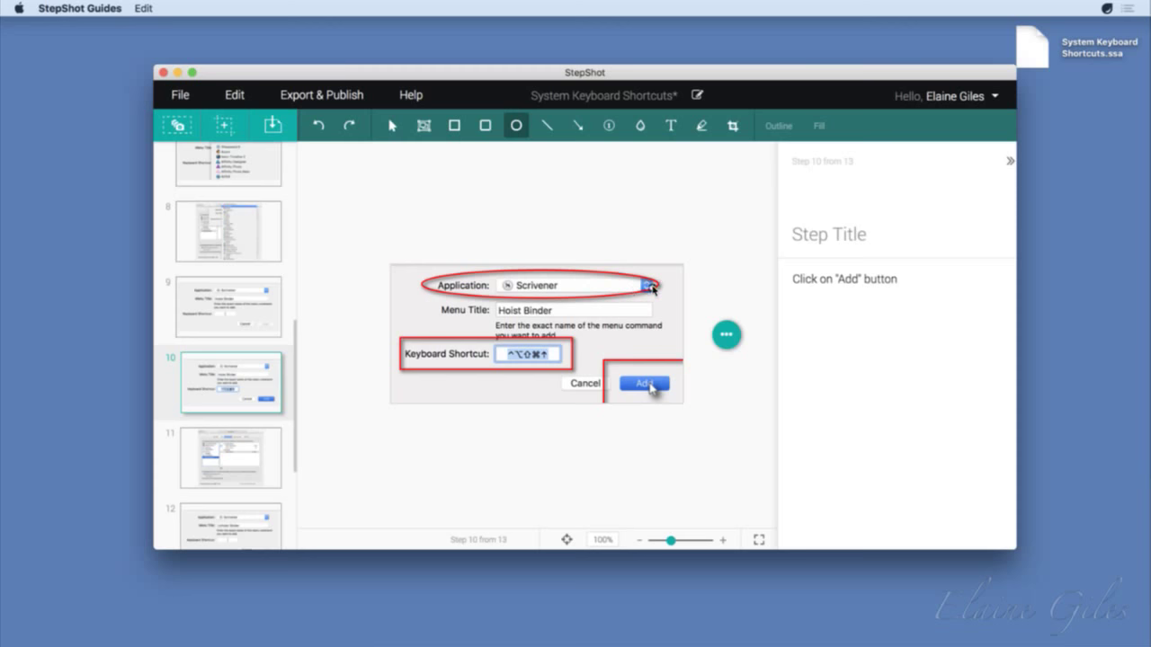
pyautogui.press('Escape')
pyautogui.click(654, 289)
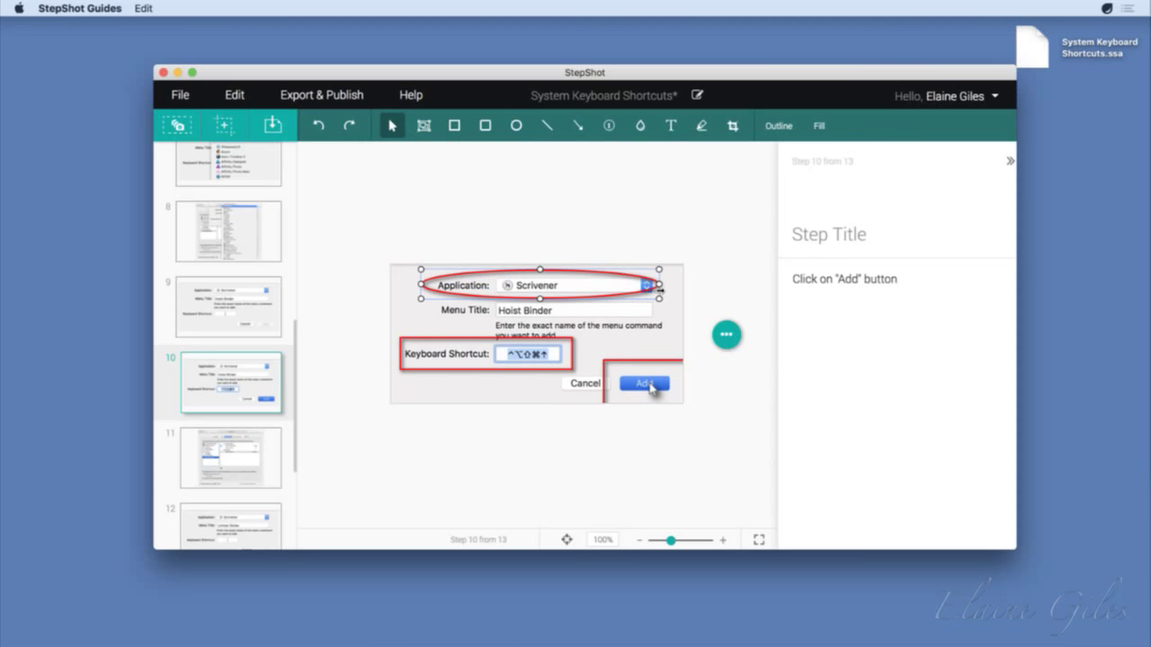
pyautogui.moveTo(659, 286); pyautogui.dragTo(628, 285)
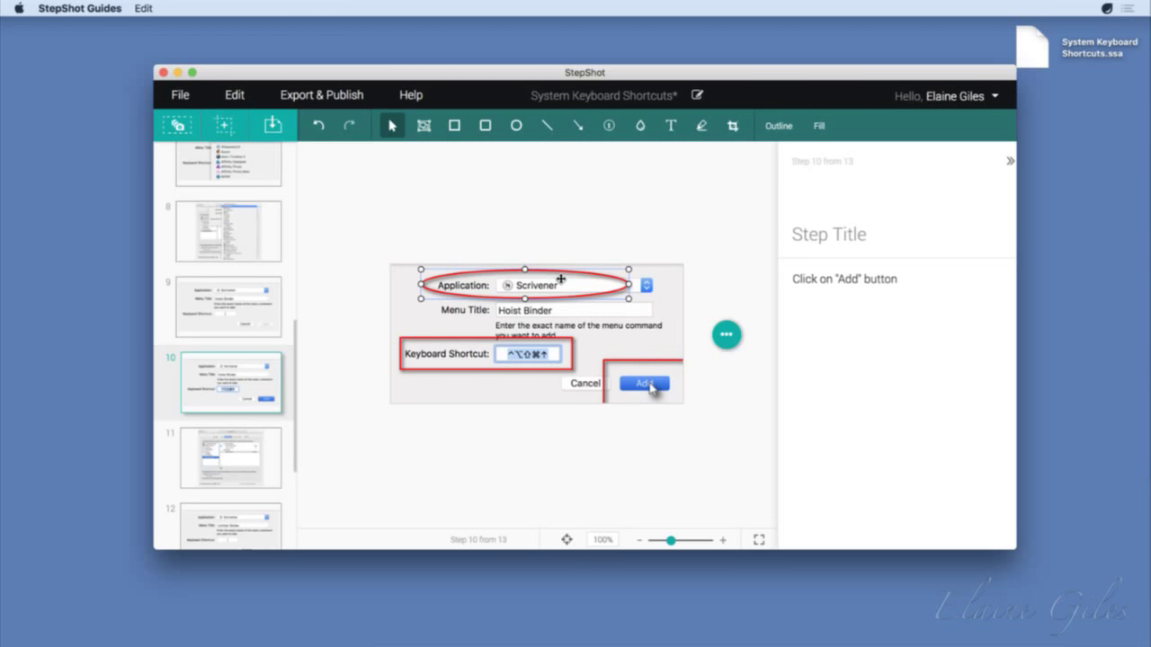
# Step: Delete the ellipse around the Application row and the rectangle around the Keyboard Shortcut field
pyautogui.press('BackSpace')
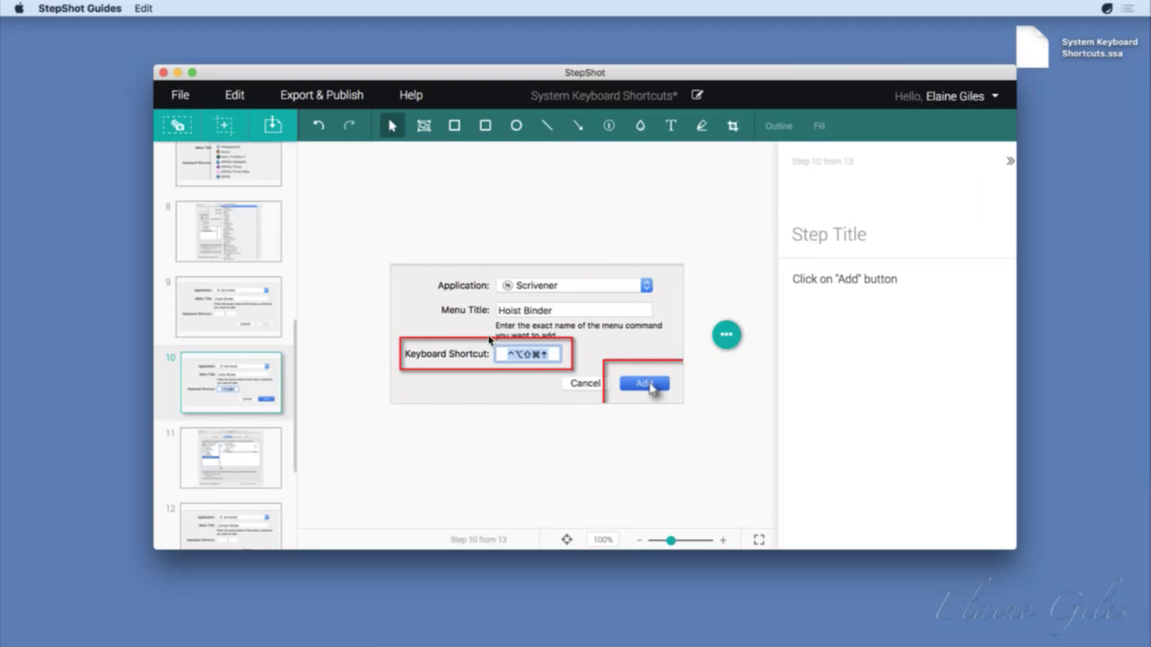
pyautogui.click(486, 342)
pyautogui.press('BackSpace')
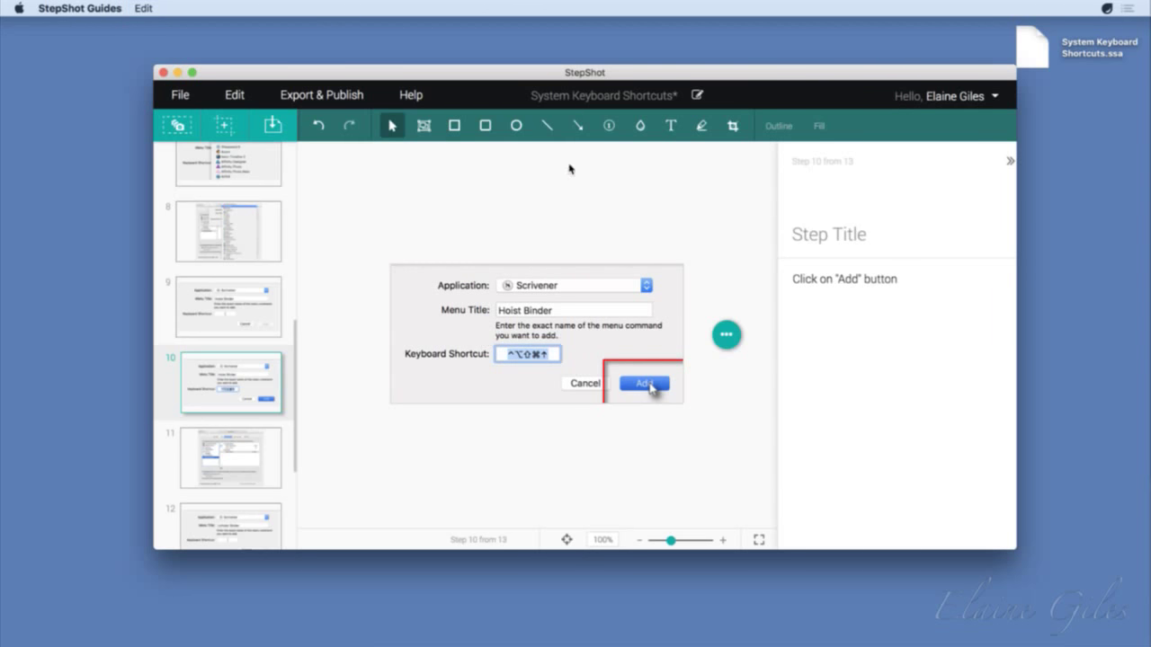
# Step: In guide step 10, draw a red arrow from below the Keyboard Shortcut label to the shortcut field
pyautogui.click(578, 125)
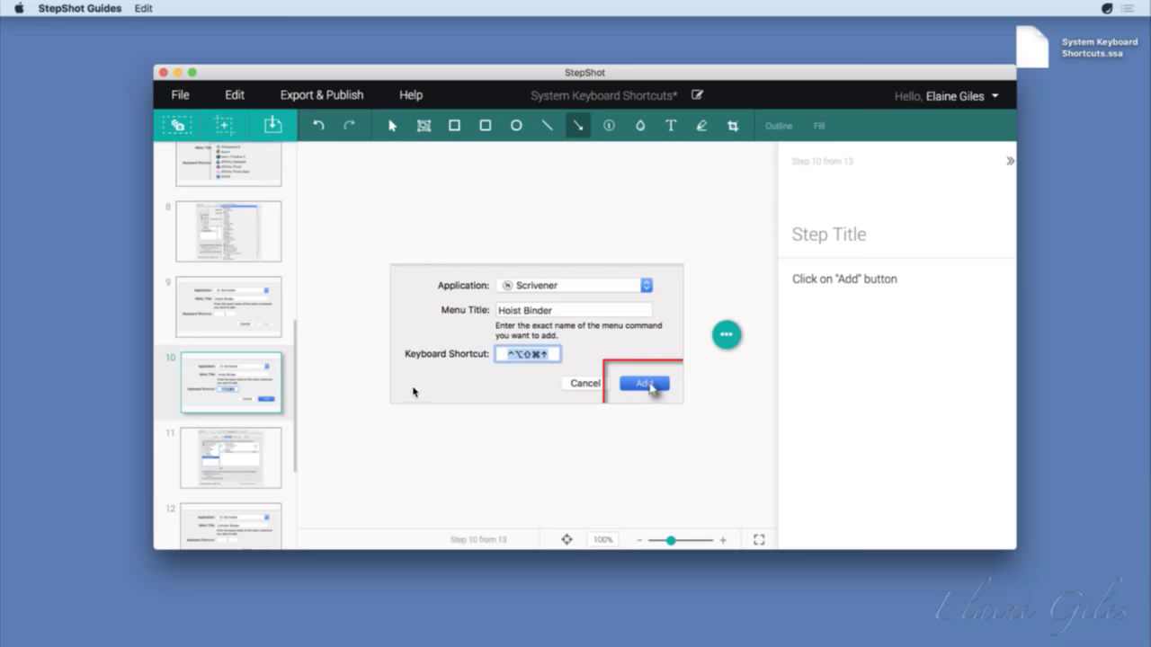
pyautogui.moveTo(411, 388); pyautogui.dragTo(500, 359)
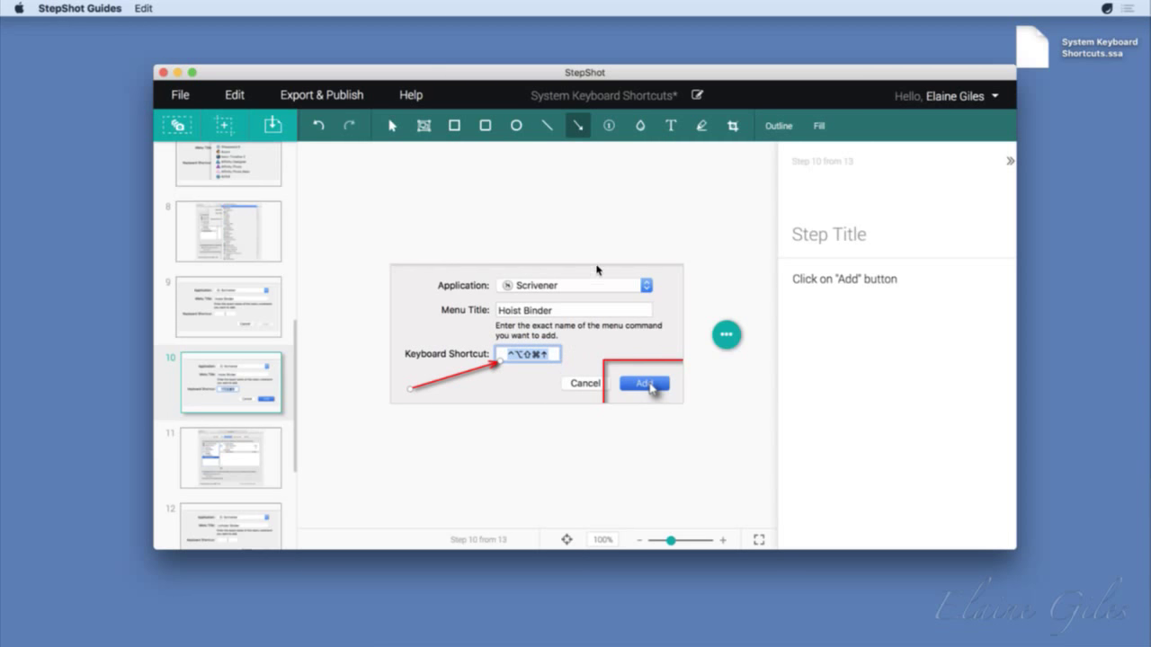
pyautogui.click(703, 126)
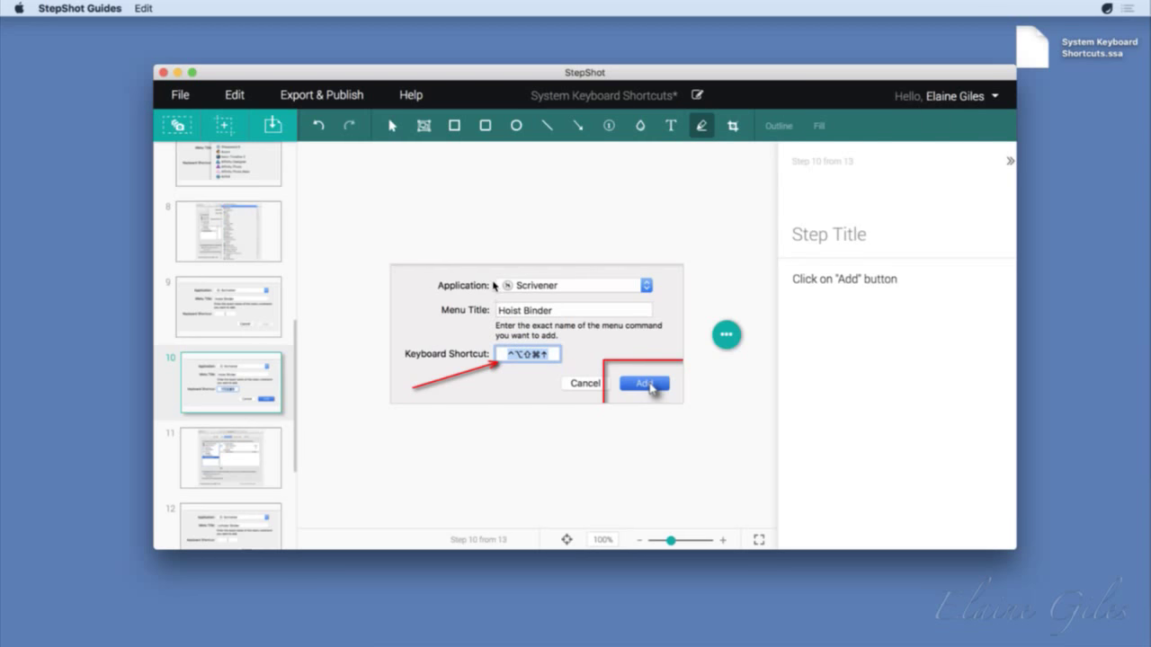
pyautogui.moveTo(493, 282); pyautogui.dragTo(586, 297)
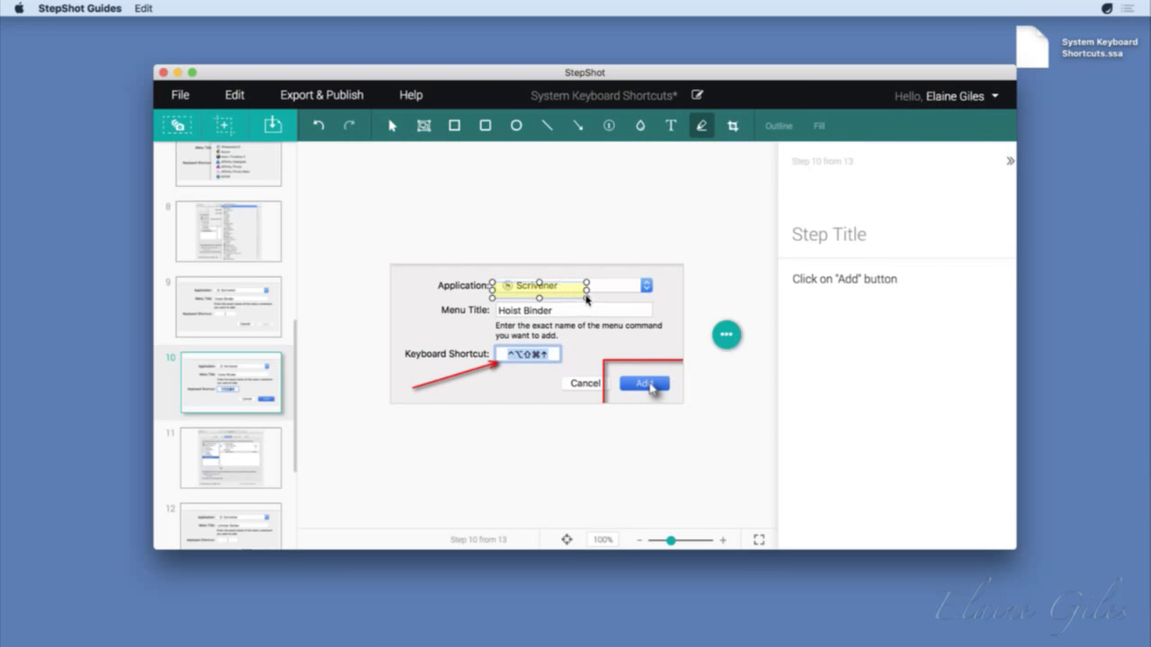
pyautogui.click(539, 284)
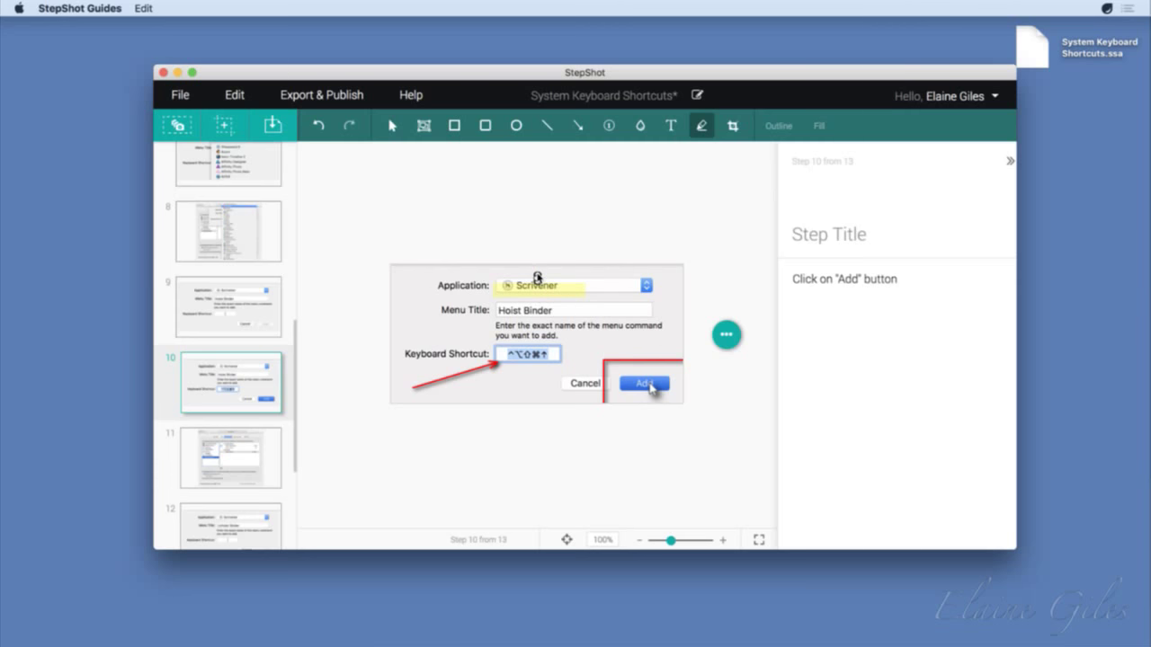
pyautogui.press('super+z')
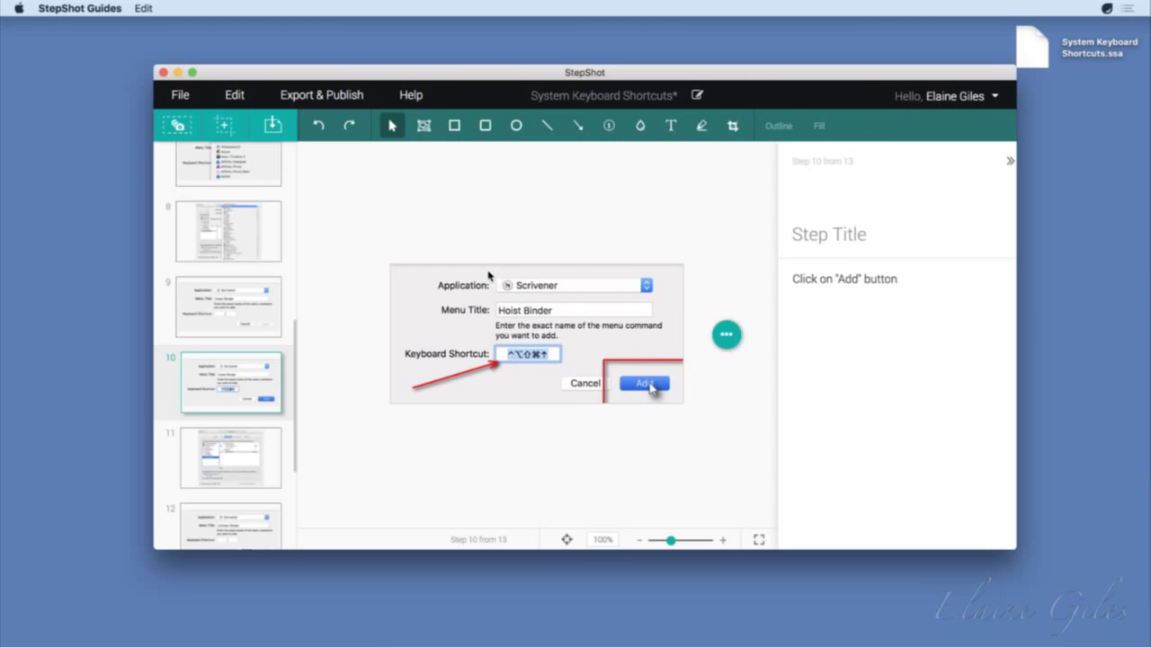
# Step: Highlight the Scrivener entry and the Keyboard Shortcut field in yellow
pyautogui.click(704, 127)
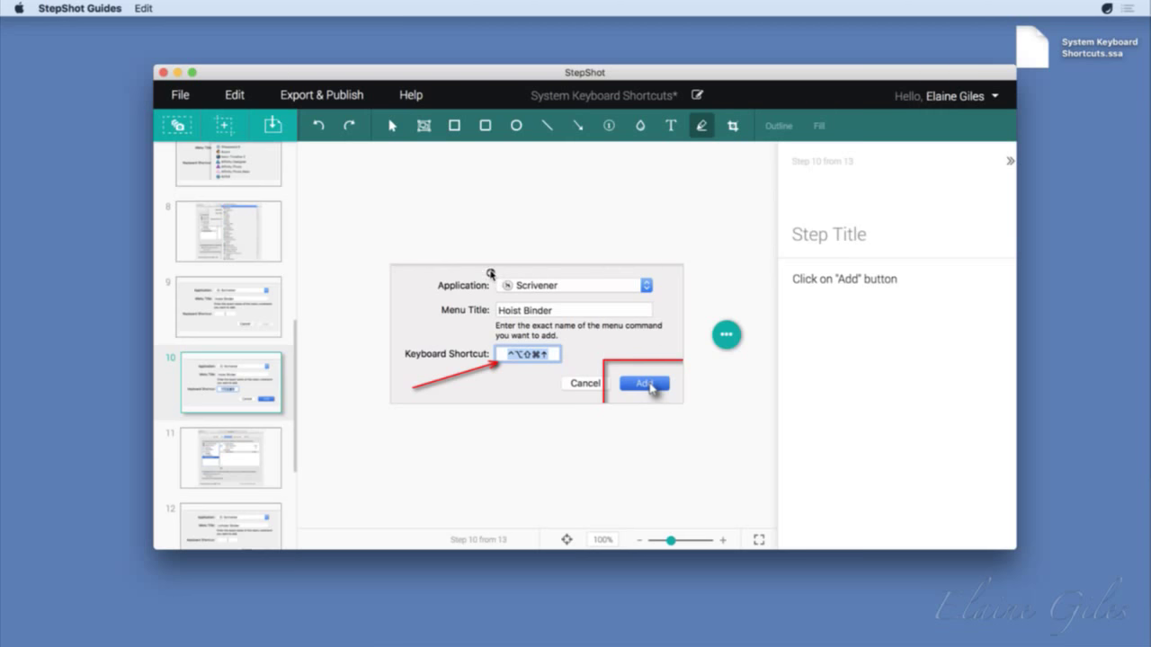
pyautogui.moveTo(490, 271); pyautogui.dragTo(574, 296)
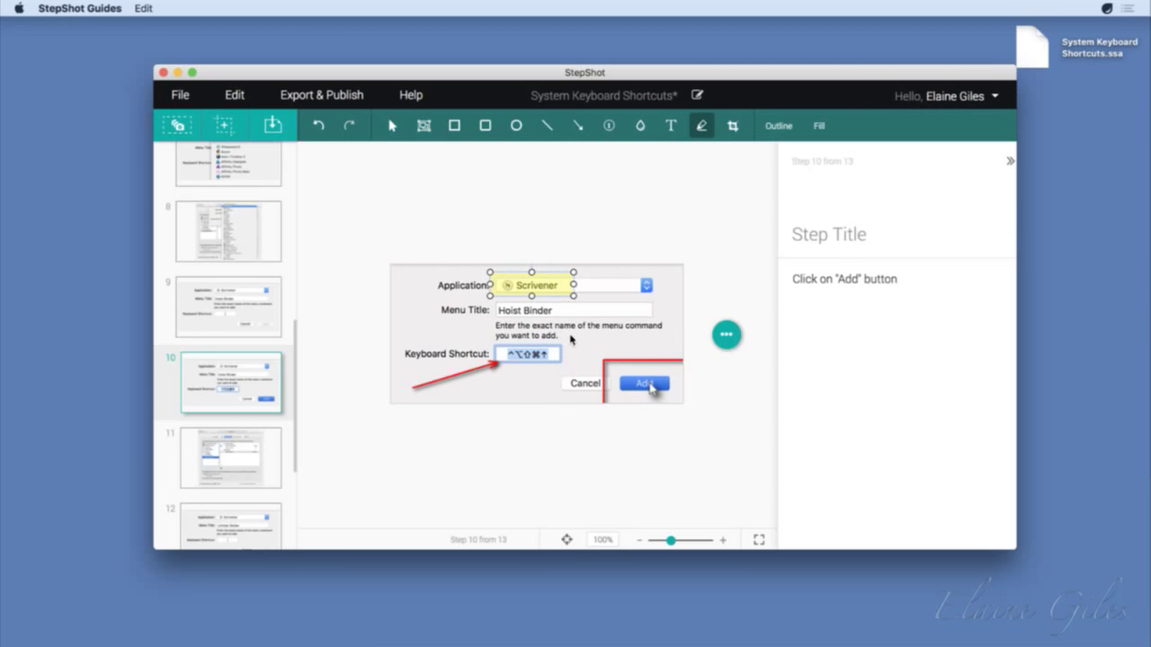
pyautogui.moveTo(501, 339); pyautogui.dragTo(568, 368)
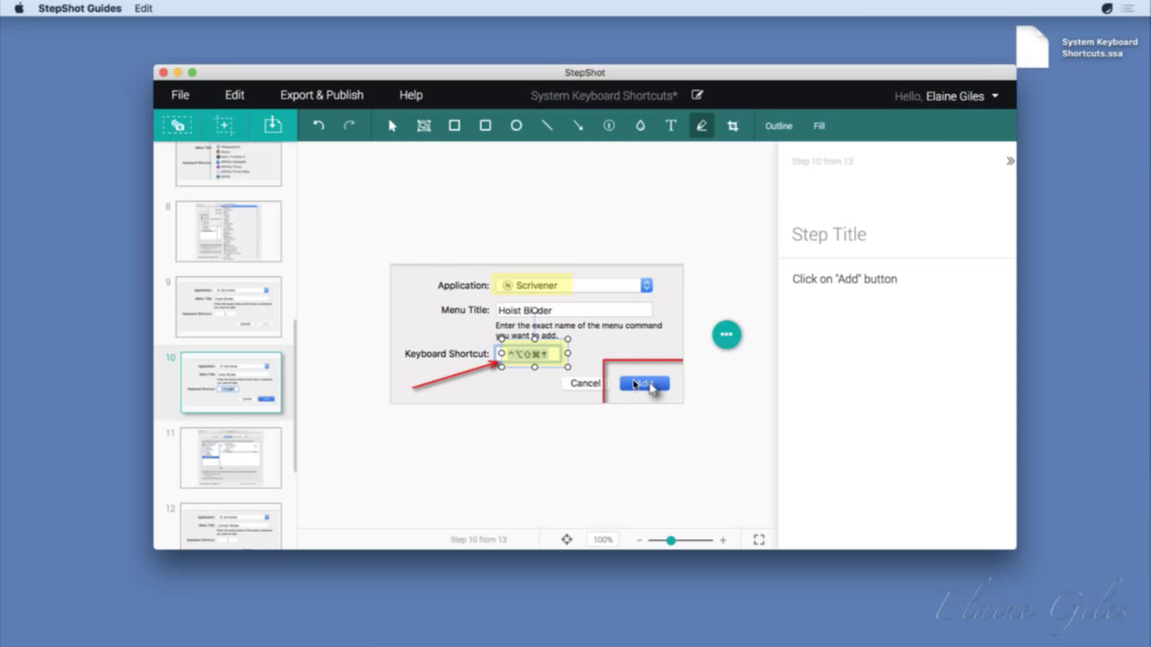
# Step: Place numbered callouts beside the Application label, the Keyboard Shortcut field and the Add button, in that order
pyautogui.click(609, 128)
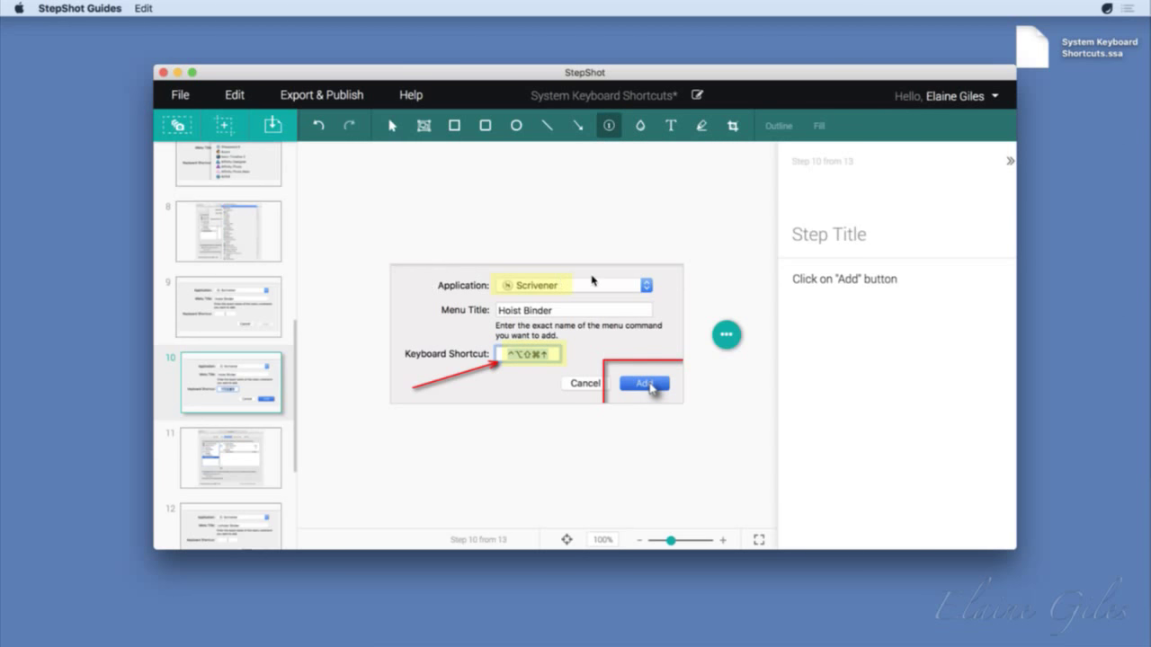
pyautogui.click(424, 281)
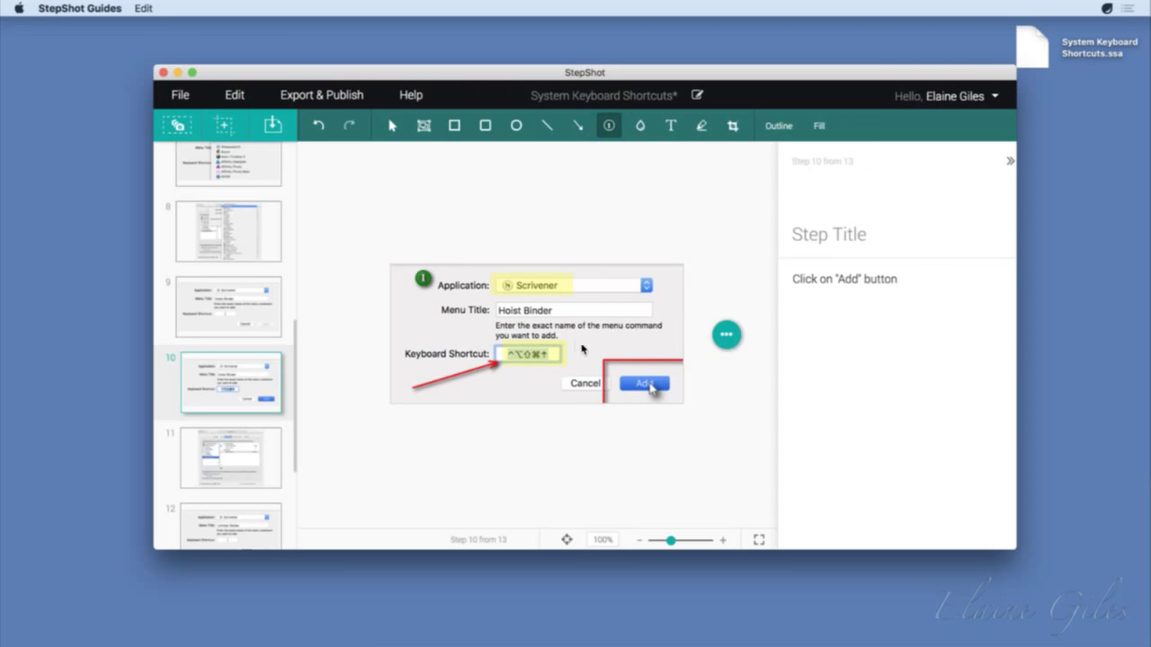
pyautogui.click(574, 342)
pyautogui.click(671, 373)
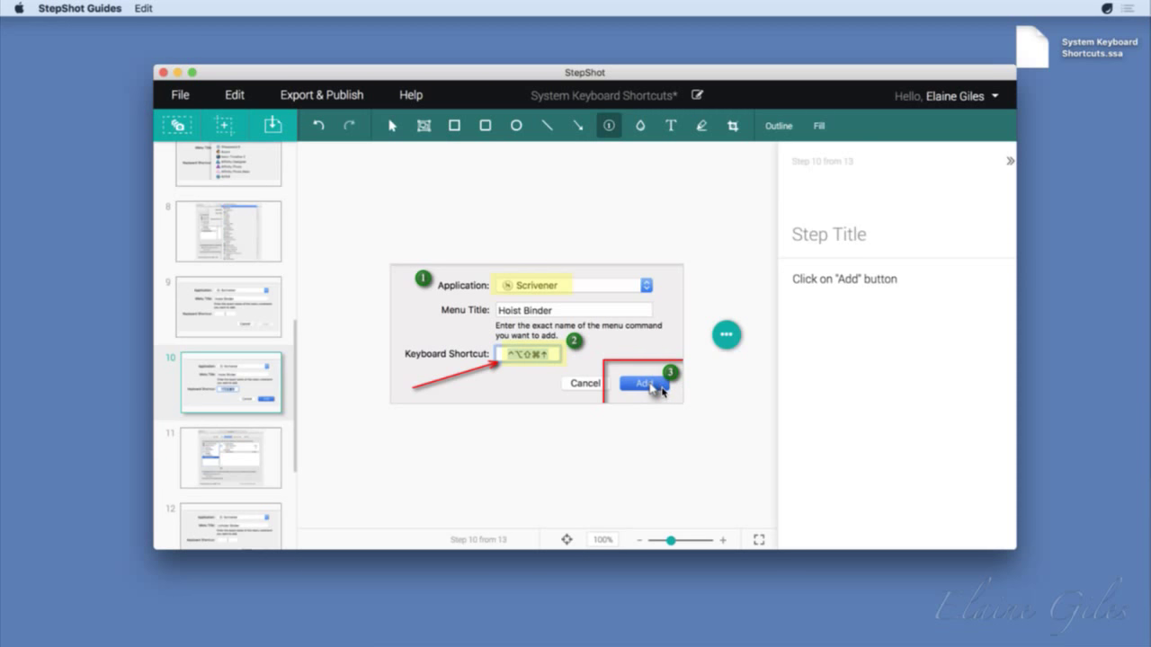
# Step: Try to select numbered callouts 1, 2 and 3 together
pyautogui.click(393, 126)
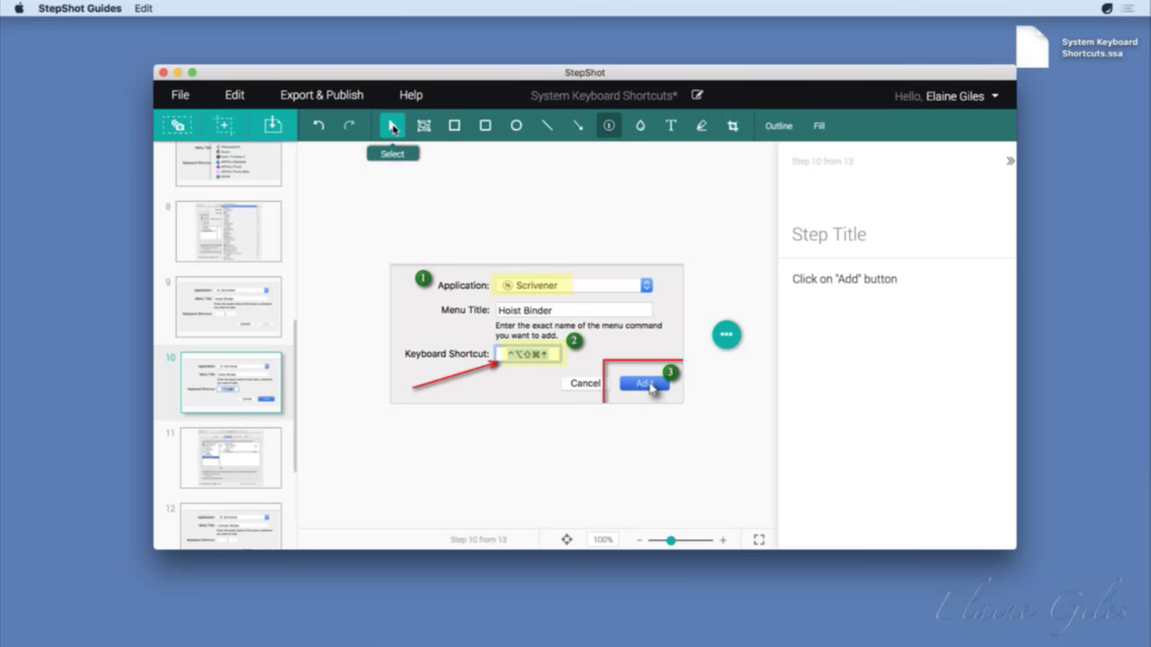
pyautogui.click(423, 279)
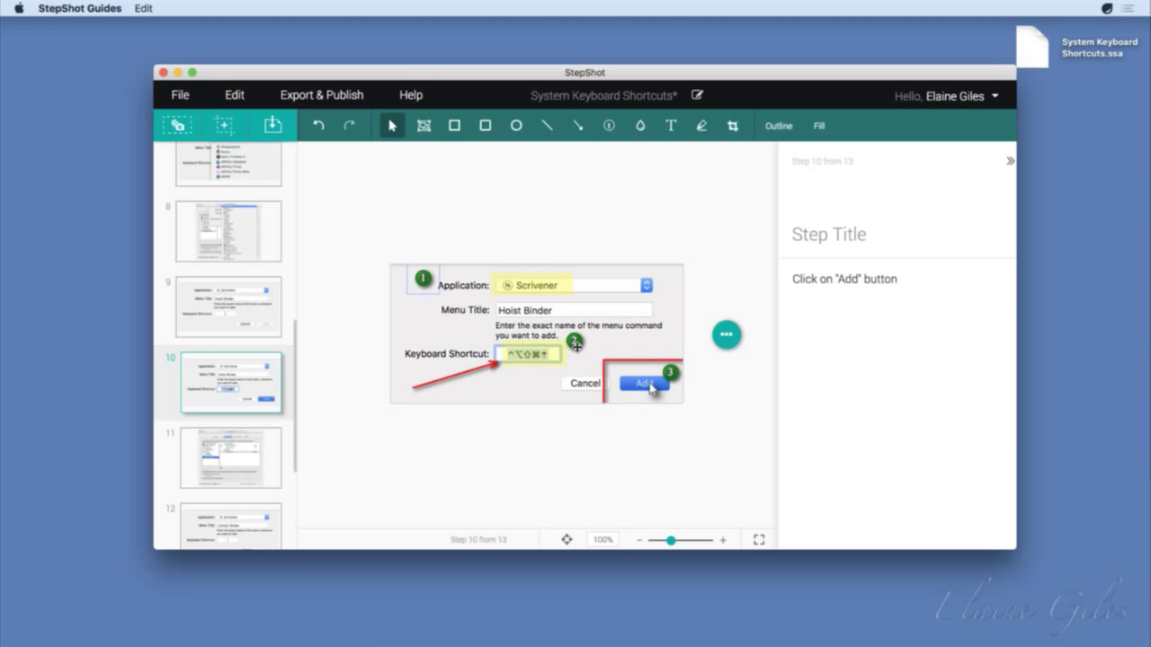
pyautogui.click(671, 372)
pyautogui.click(574, 344)
pyautogui.click(420, 289)
pyautogui.click(573, 342)
pyautogui.click(670, 373)
# Step: Give numbered callout 1 beside the Application label a yellow outline and a solid red fill
pyautogui.click(436, 287)
pyautogui.click(791, 133)
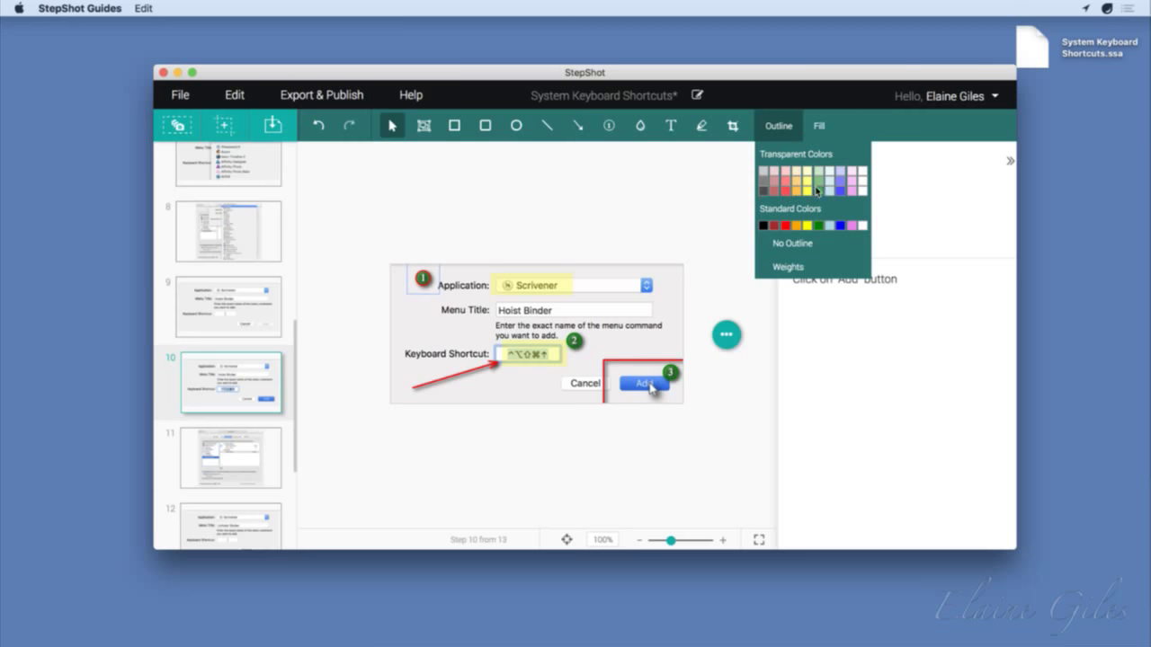
pyautogui.click(820, 183)
pyautogui.click(840, 191)
pyautogui.click(808, 190)
pyautogui.click(817, 127)
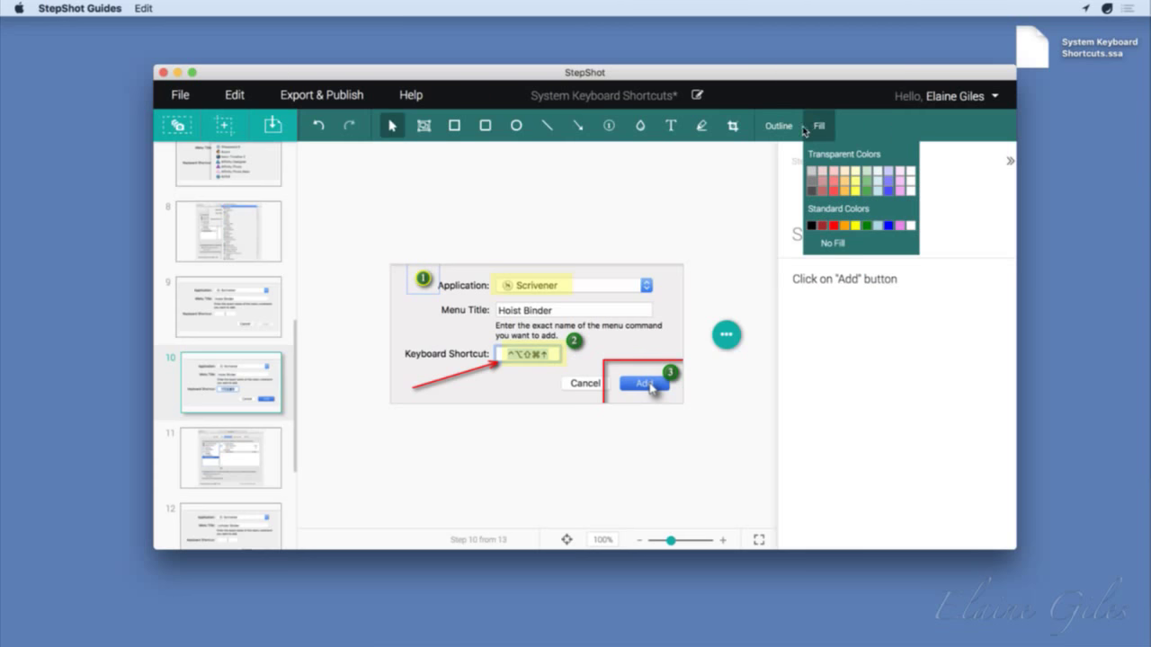
pyautogui.click(834, 226)
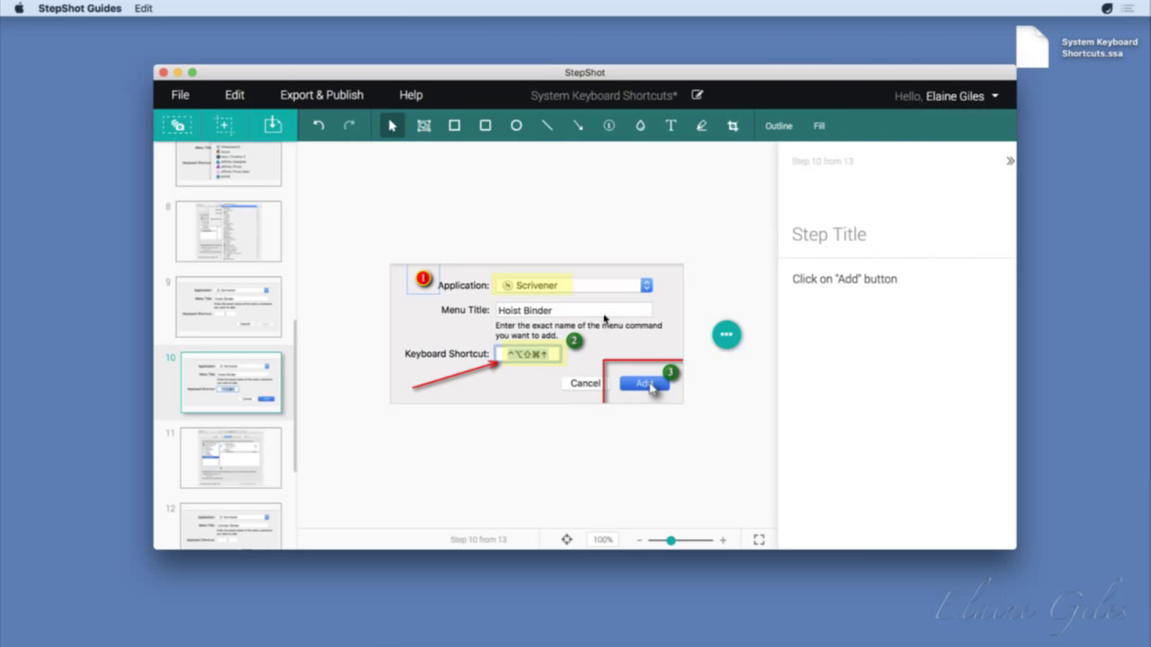
pyautogui.click(573, 343)
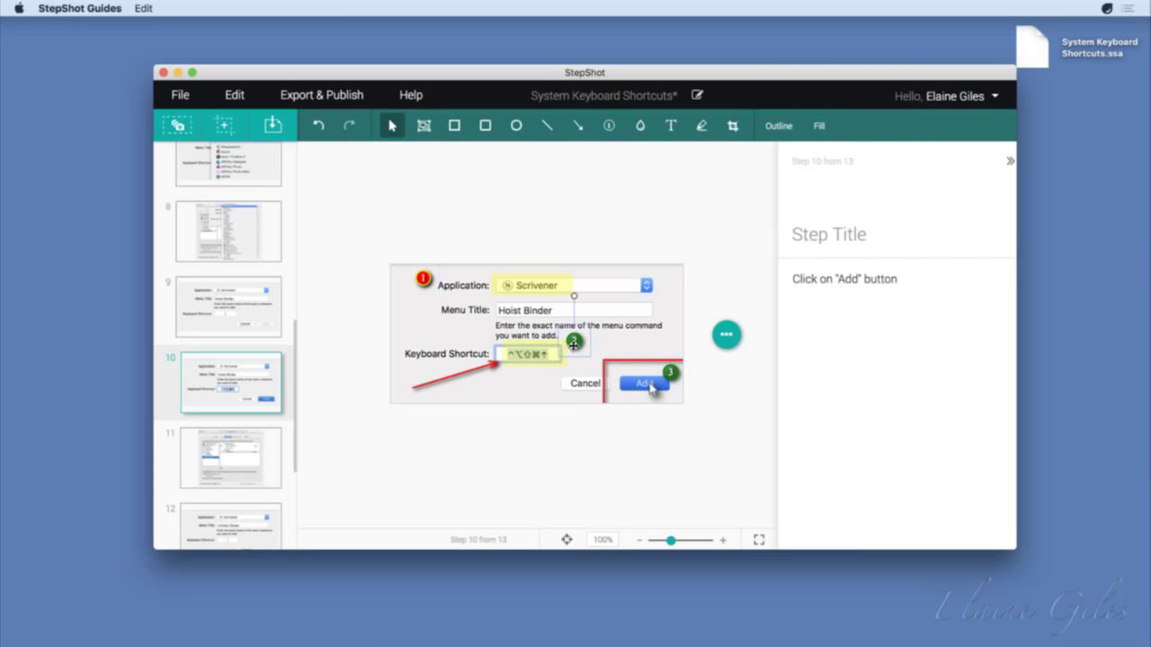
pyautogui.click(669, 372)
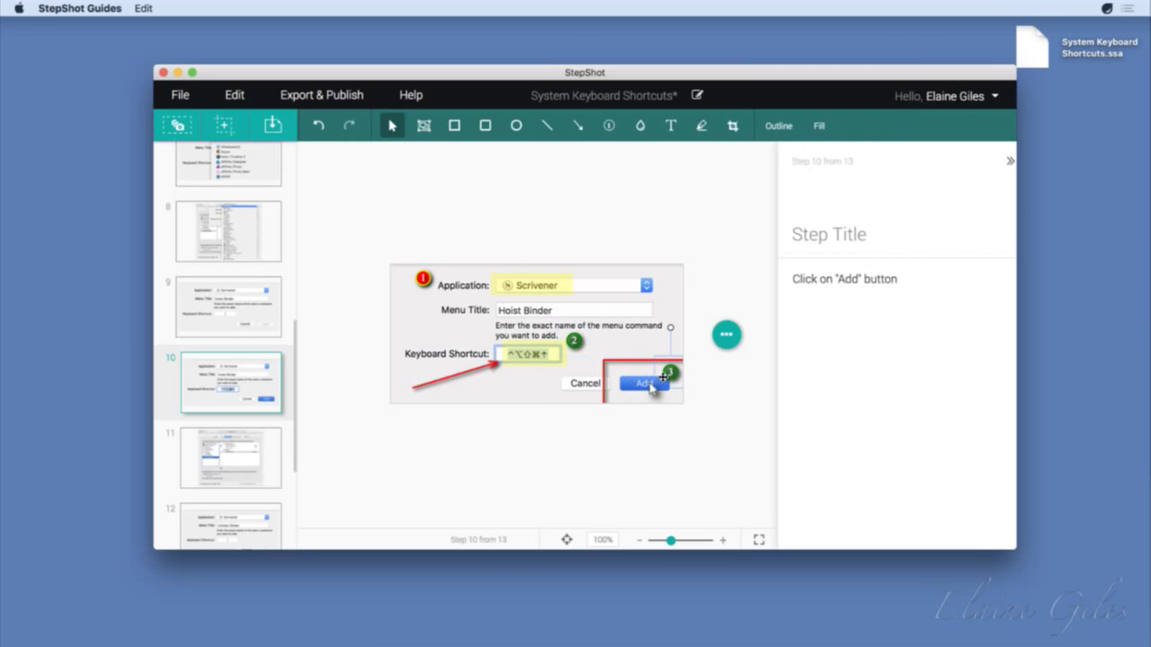
pyautogui.click(423, 282)
# Step: Add two more numbered callouts, one to the left of the Menu Title label and one on it
pyautogui.click(611, 125)
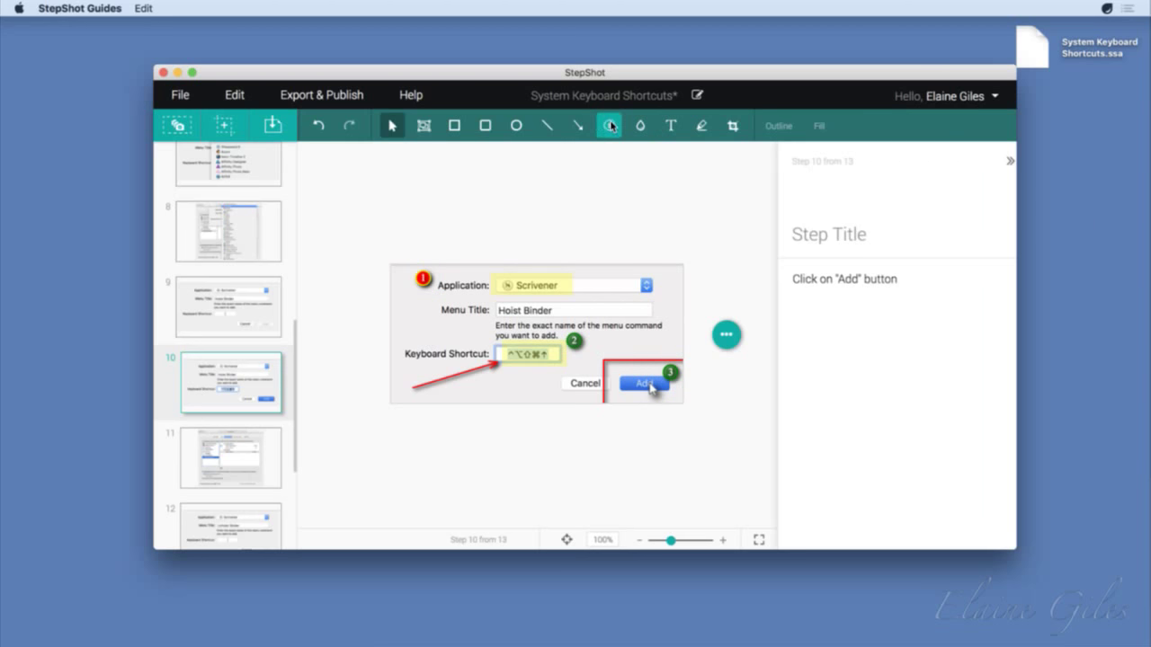
pyautogui.click(405, 315)
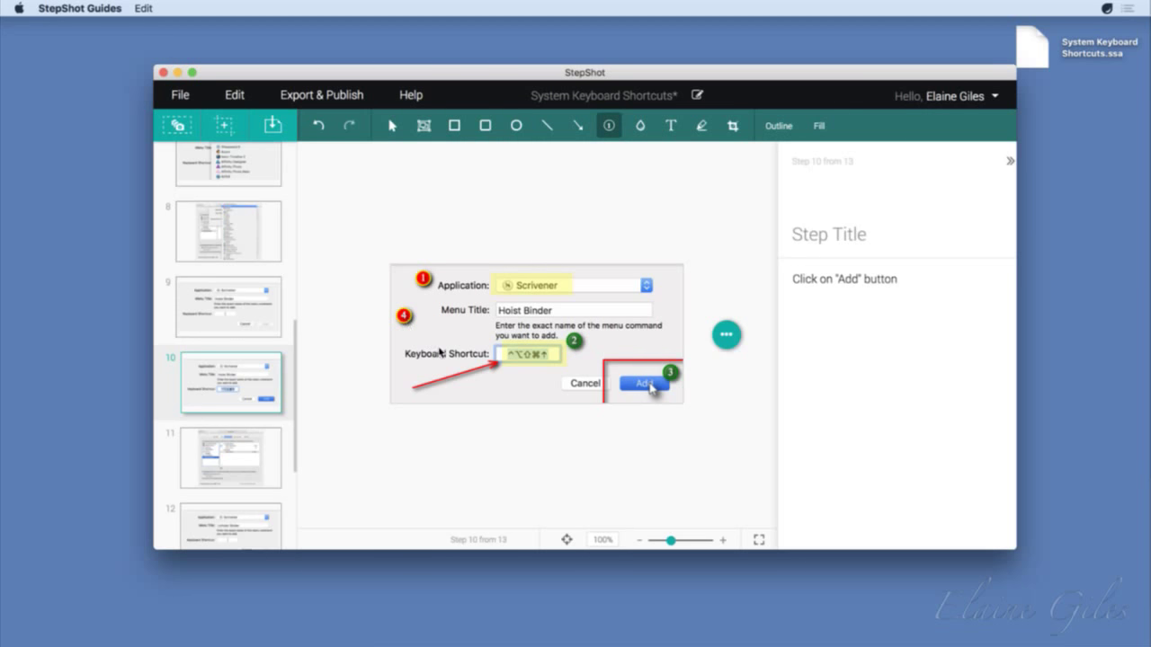
pyautogui.click(468, 315)
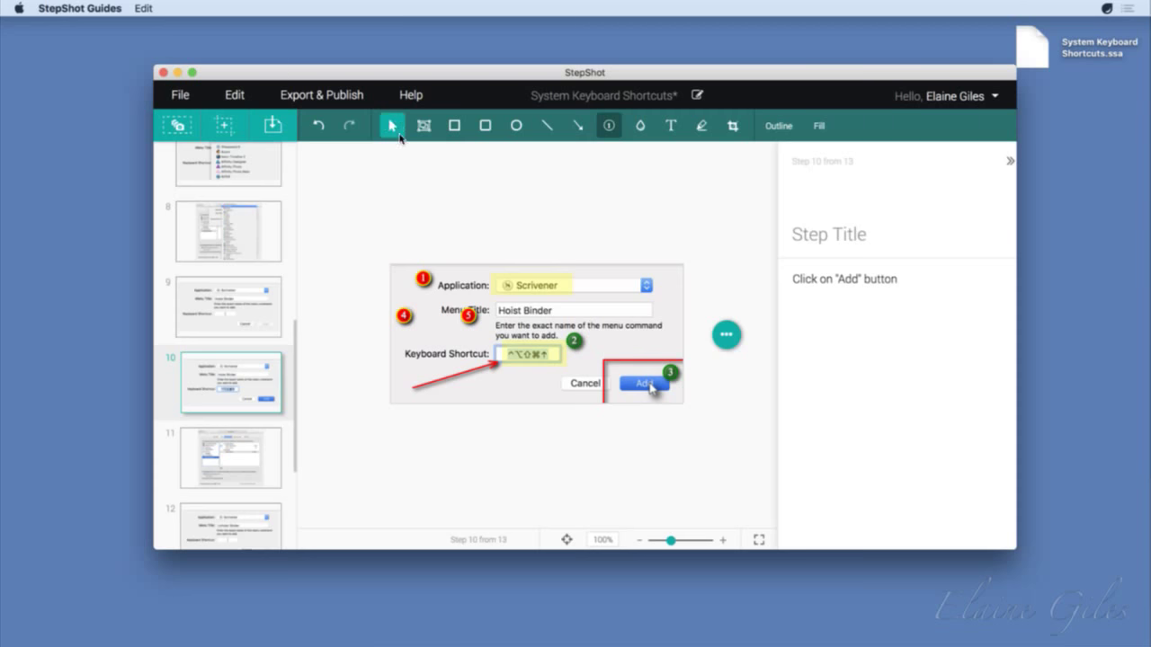
# Step: Move red callout 5 onto the Add button and red callout 4 just above the Keyboard Shortcut field's left end
pyautogui.click(392, 126)
pyautogui.click(468, 334)
pyautogui.moveTo(468, 337)
pyautogui.mouseDown()
pyautogui.moveTo(608, 374)
pyautogui.moveTo(650, 366)
pyautogui.moveTo(650, 383)
pyautogui.mouseUp()
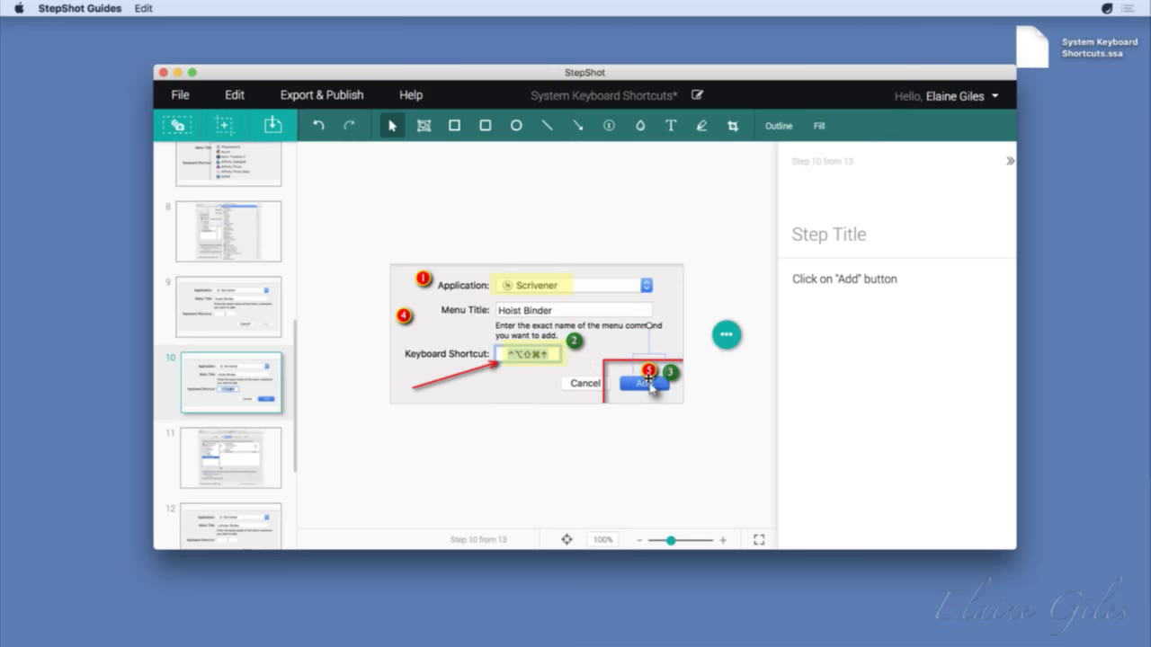
pyautogui.moveTo(409, 322)
pyautogui.mouseDown()
pyautogui.moveTo(521, 339)
pyautogui.moveTo(495, 343)
pyautogui.mouseUp()
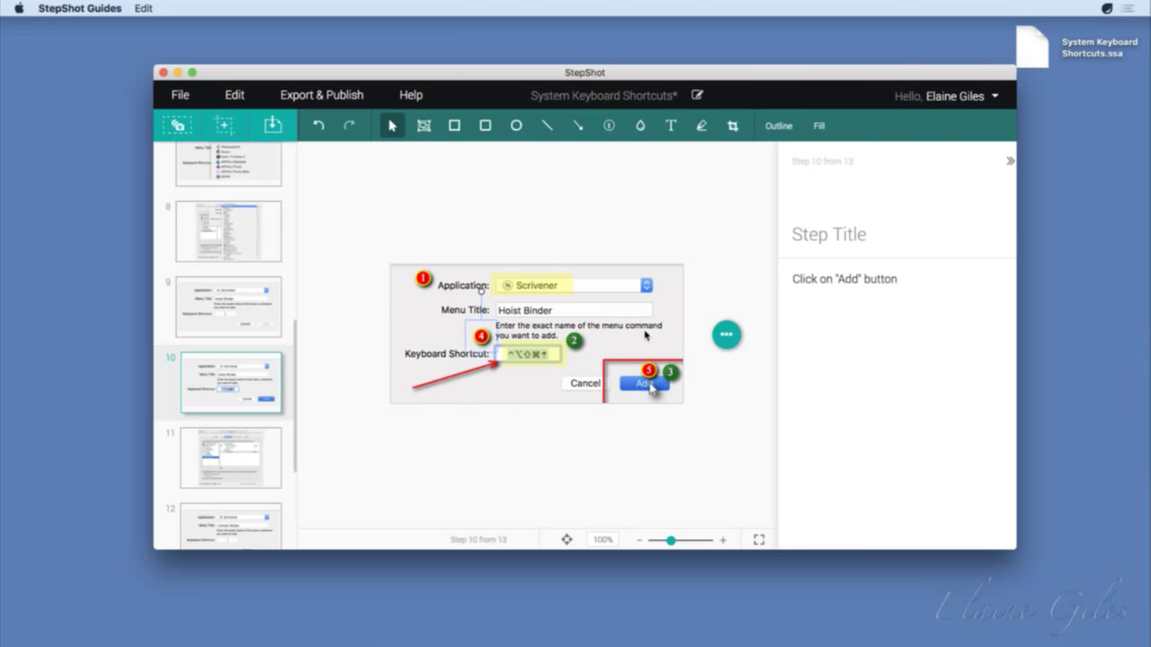
# Step: Delete both green callouts and move the red ones to the upper right corners of the Keyboard Shortcut field and the Add button
pyautogui.click(575, 347)
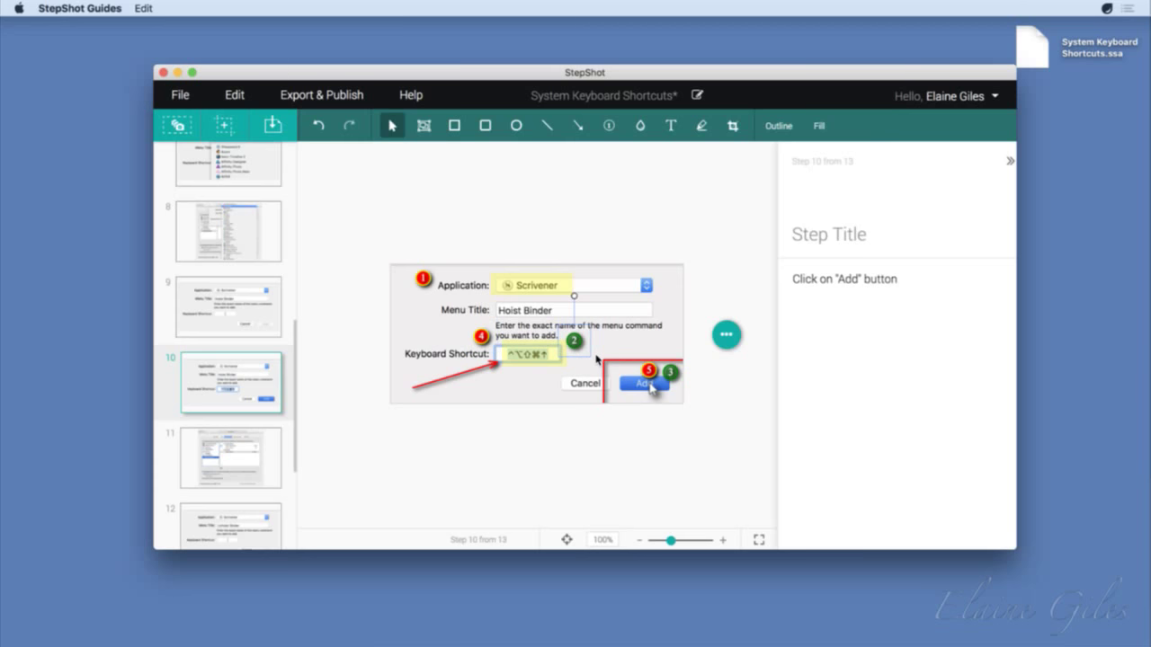
pyautogui.press('Delete')
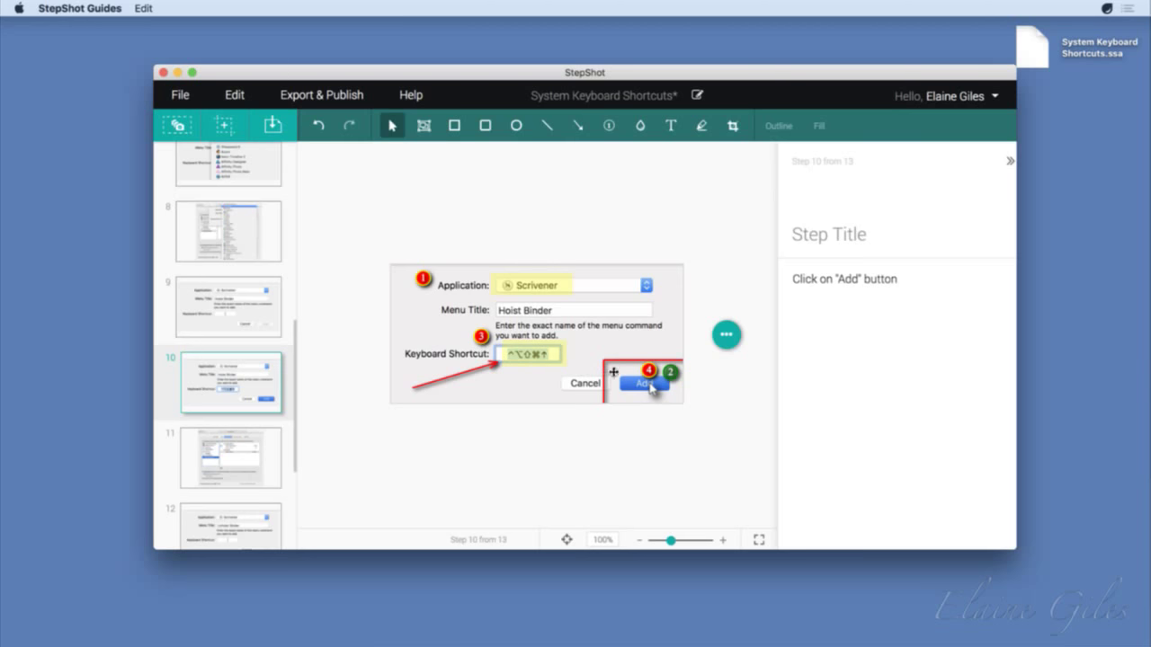
pyautogui.click(676, 382)
pyautogui.press('Delete')
pyautogui.moveTo(481, 338); pyautogui.dragTo(568, 350)
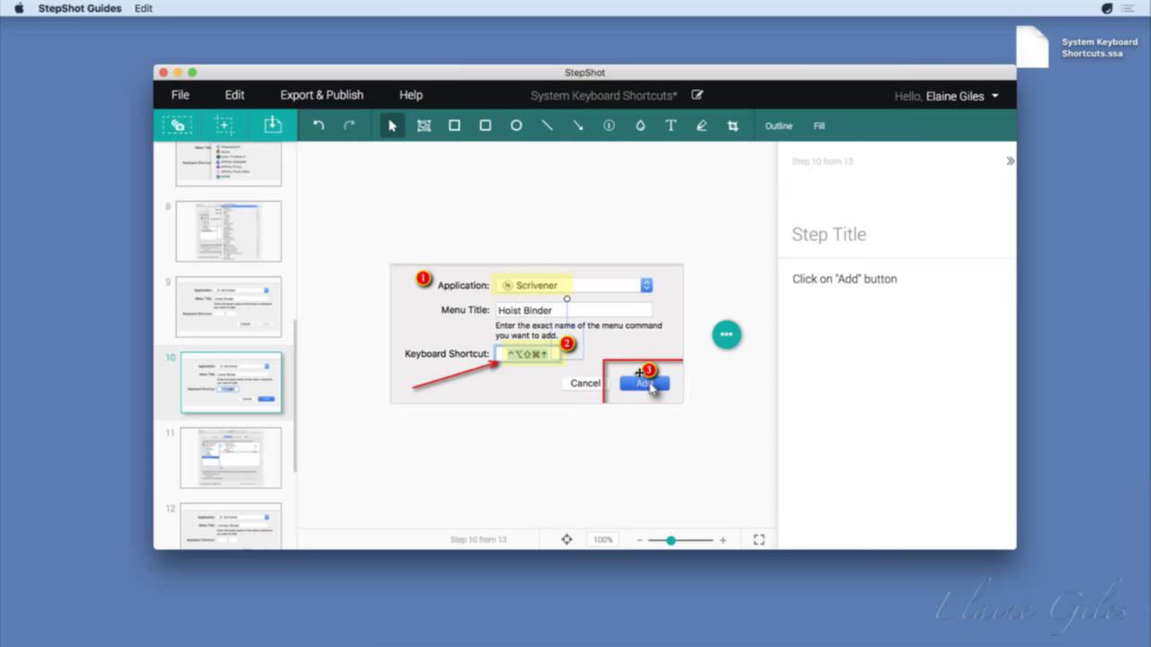
pyautogui.moveTo(649, 375); pyautogui.dragTo(672, 380)
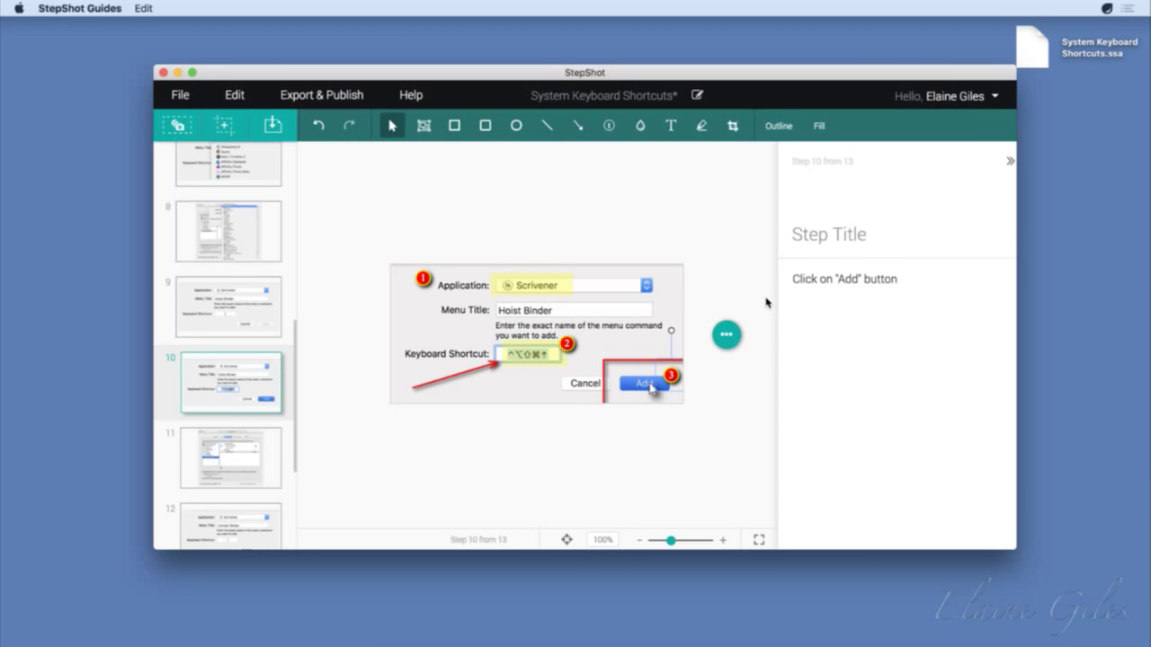
# Step: Look through guide steps 11, 12 and 13, and reopen the App Shortcuts step, guide step 5
pyautogui.scroll(-5, 225, 403)
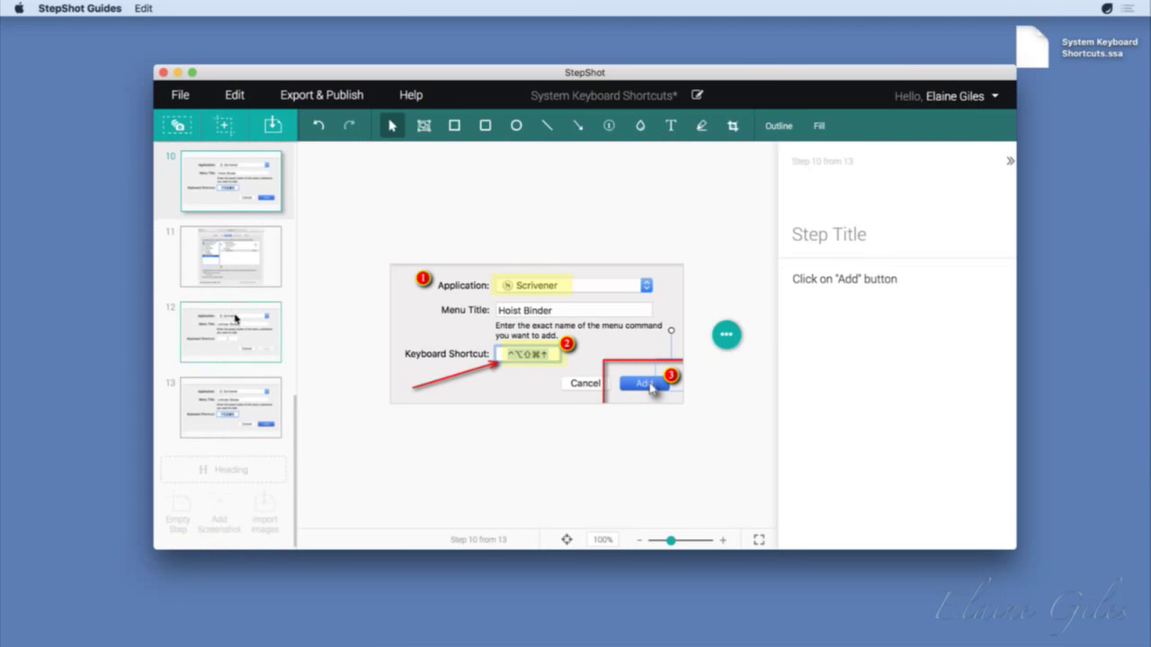
pyautogui.click(231, 270)
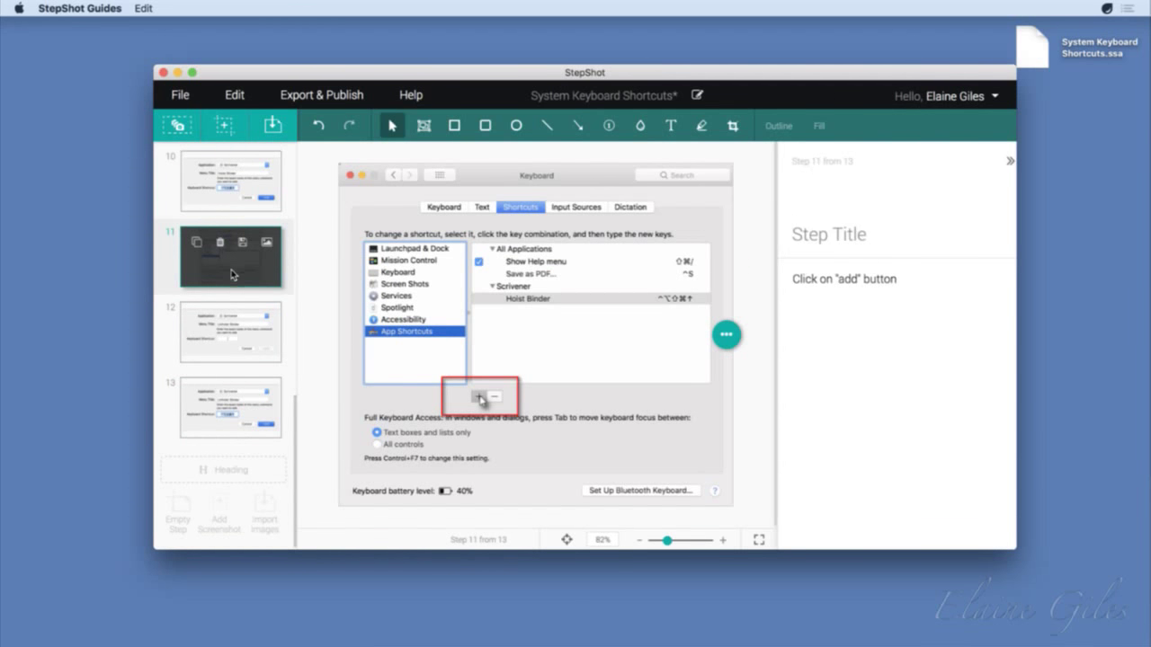
pyautogui.click(233, 347)
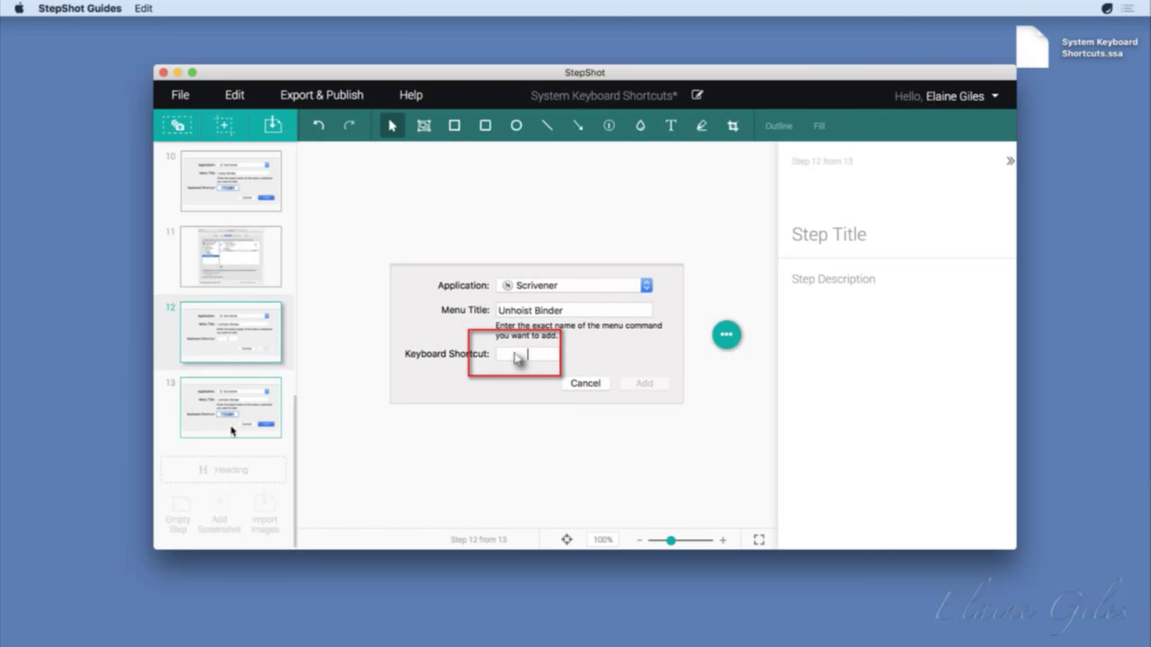
pyautogui.moveTo(240, 439)
pyautogui.click(236, 417)
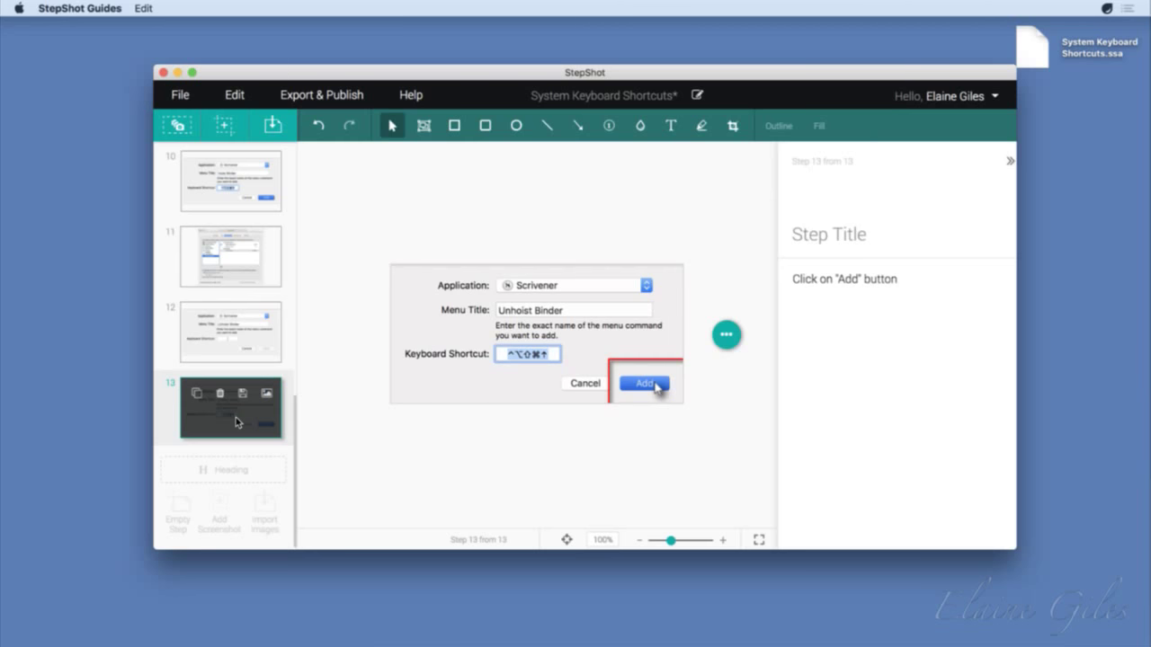
pyautogui.scroll(-1, 270, 445)
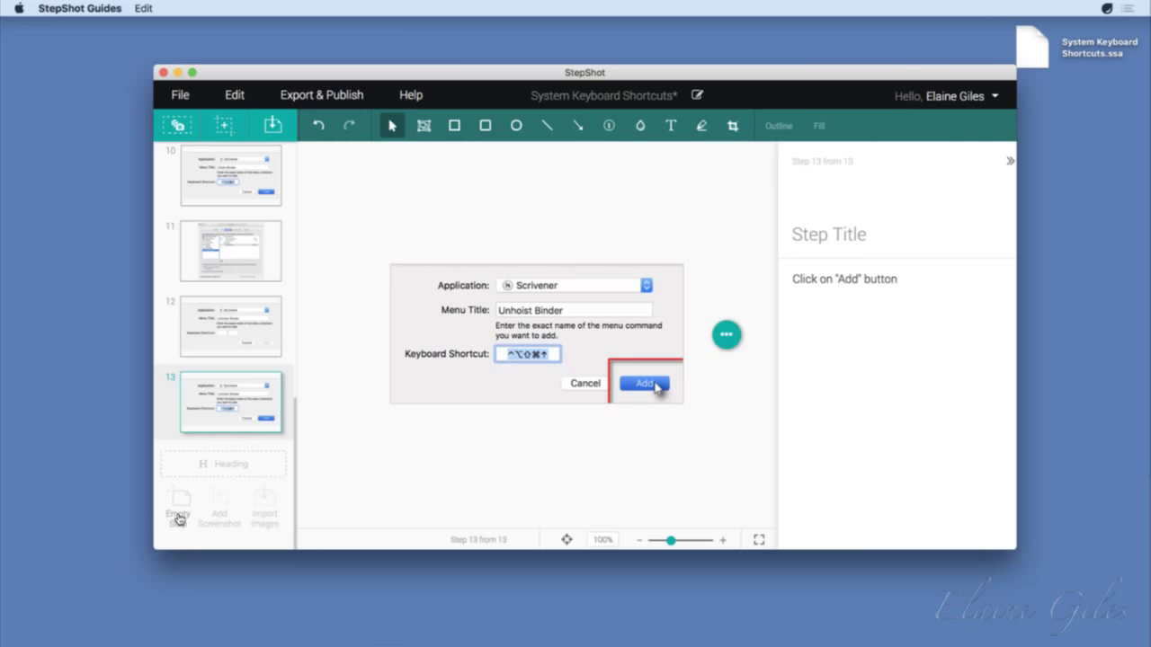
pyautogui.scroll(10, 177, 519)
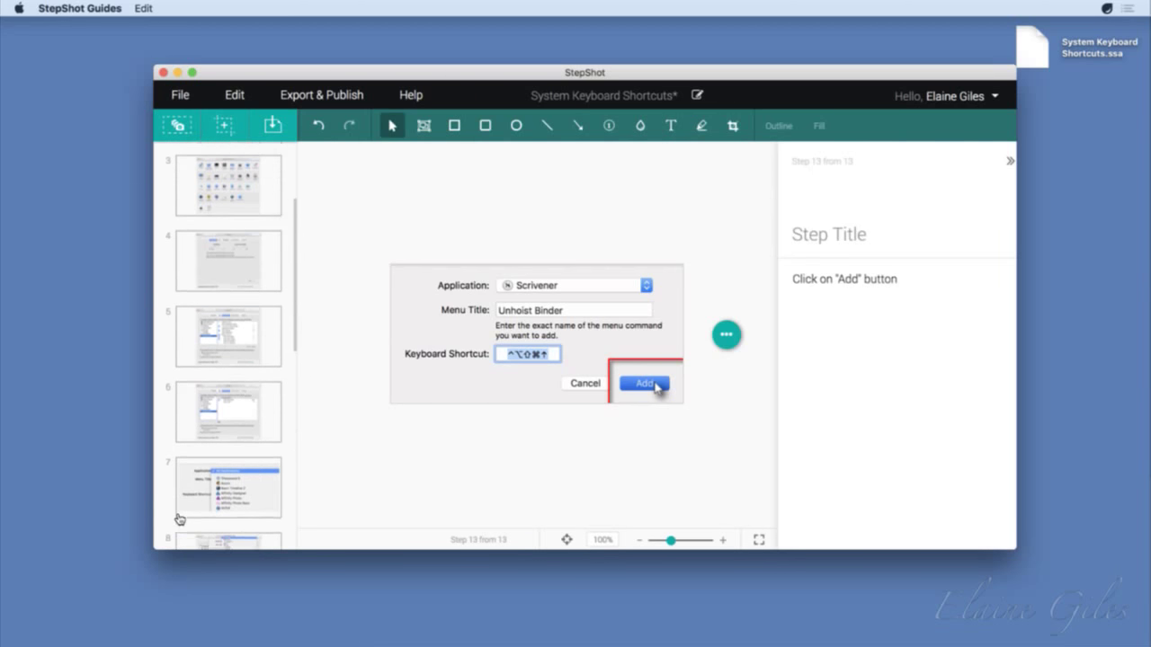
pyautogui.click(235, 362)
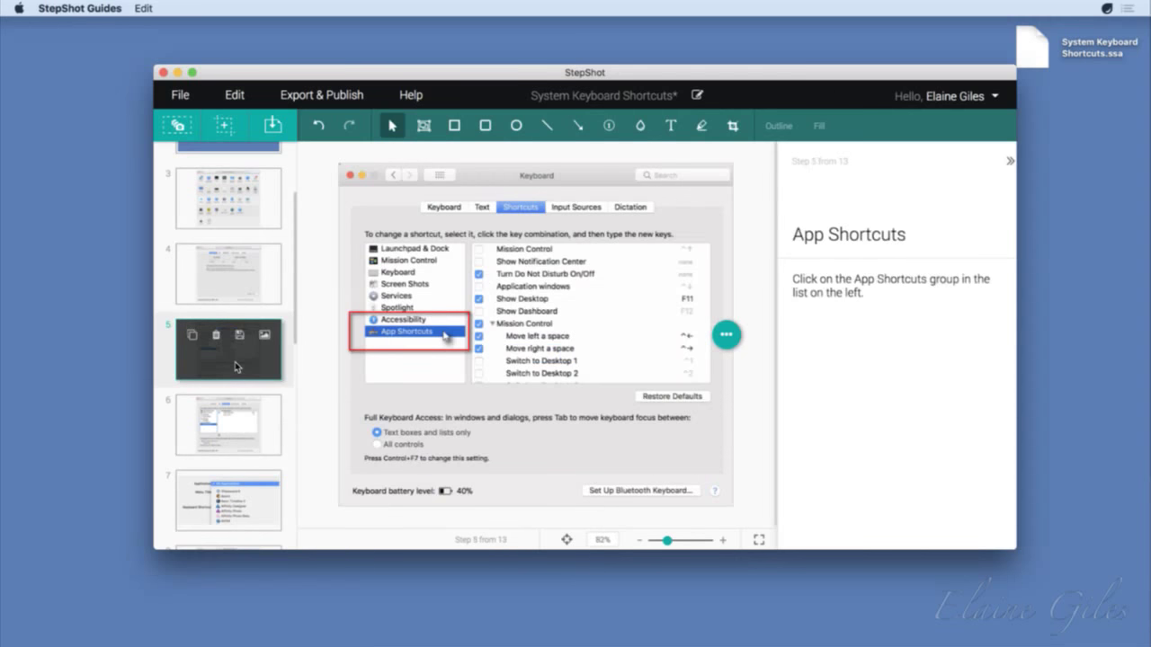
# Step: Add a heading at the end of the guide's step list and move it up between guide steps 8 and 9
pyautogui.scroll(-10, 235, 361)
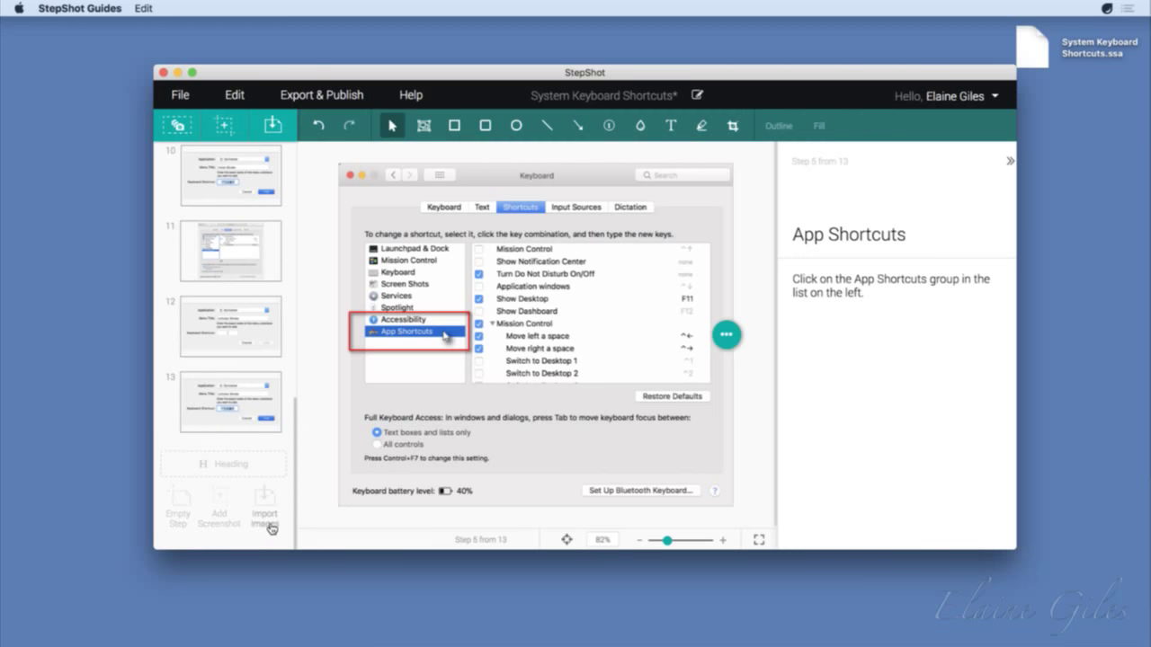
pyautogui.click(229, 464)
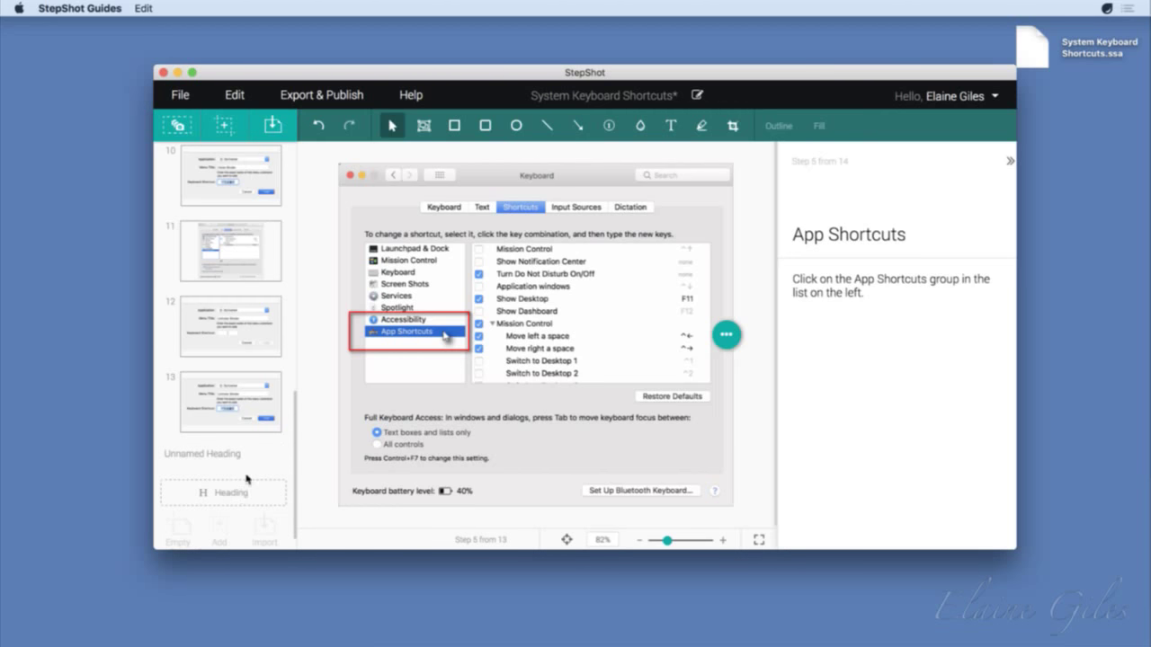
pyautogui.moveTo(252, 461)
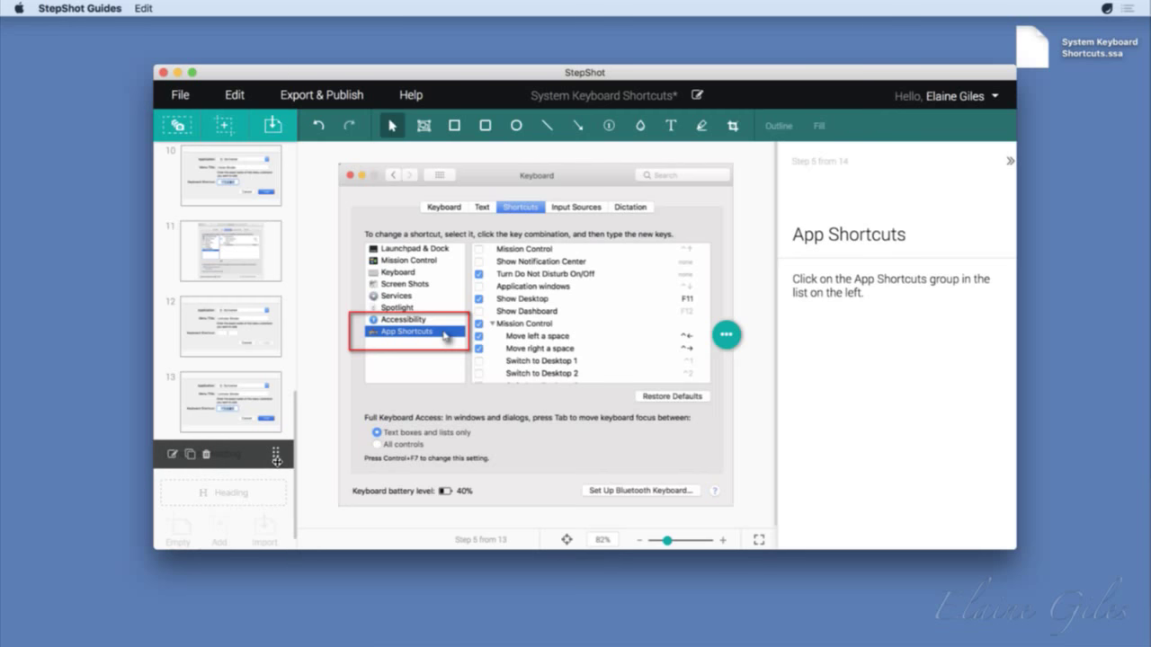
pyautogui.moveTo(276, 460); pyautogui.dragTo(281, 324)
pyautogui.scroll(4, 283, 324)
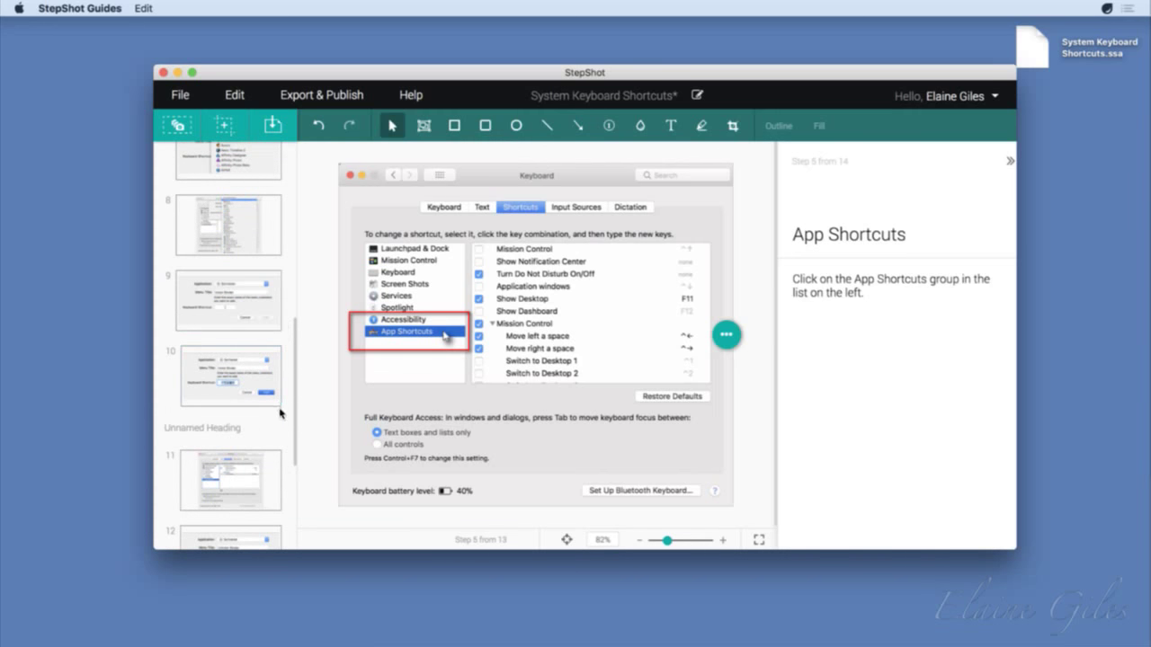
pyautogui.moveTo(277, 435)
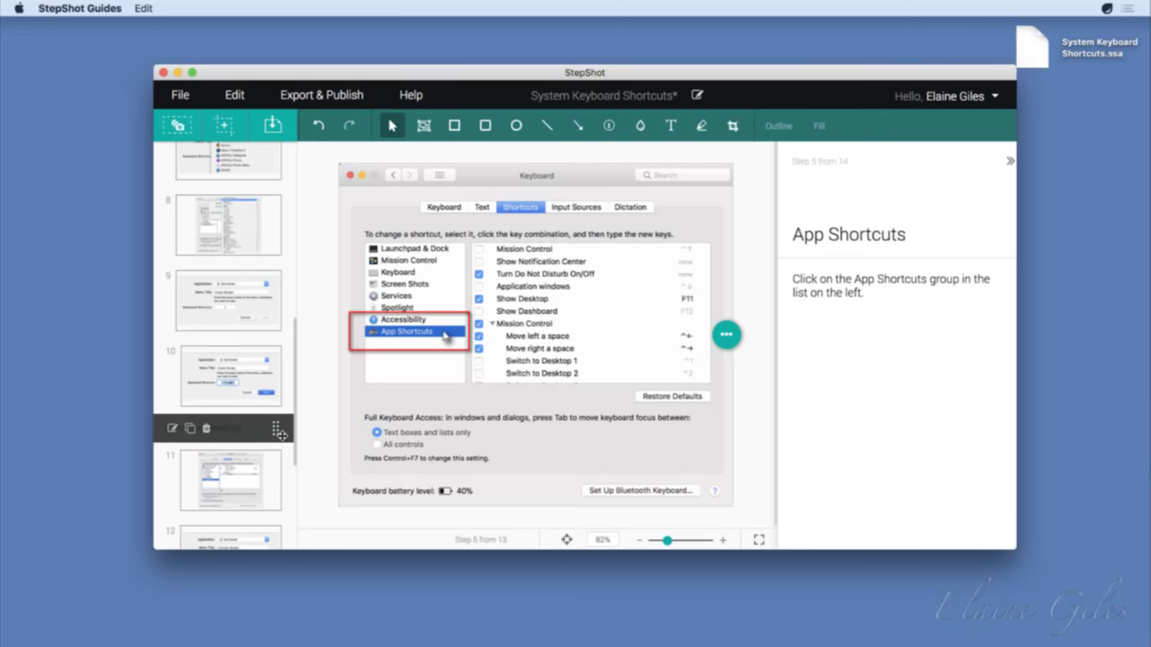
pyautogui.moveTo(280, 435); pyautogui.dragTo(272, 277)
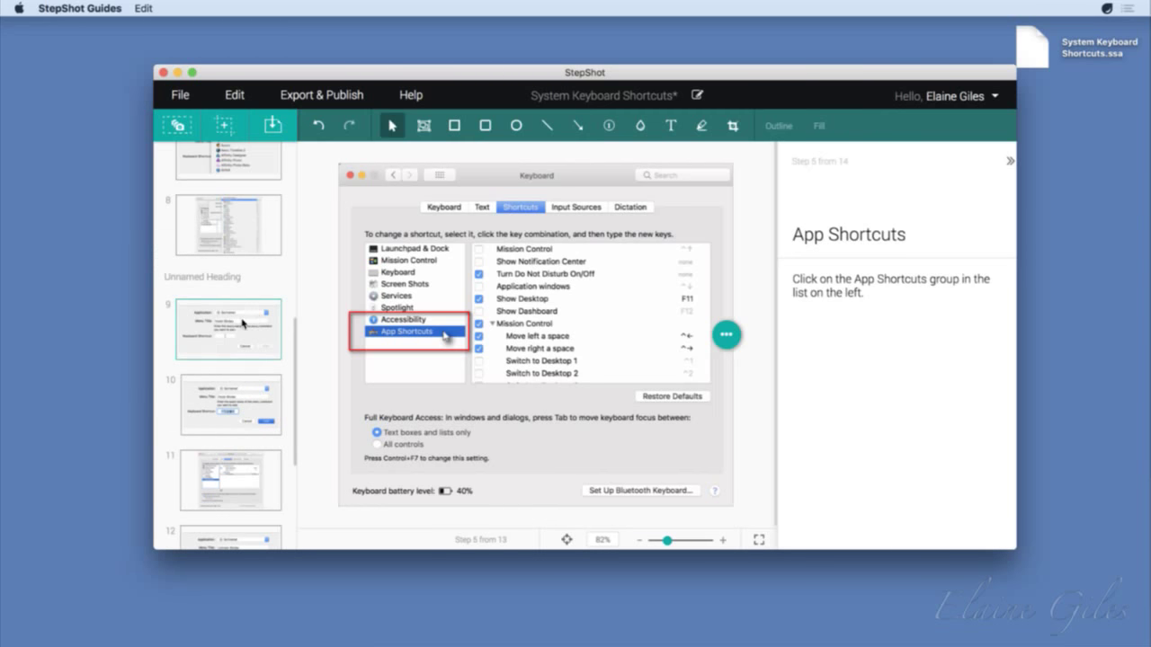
# Step: Open guide step 9 and replace the title of the unnamed heading above it with text beginning "hoist Bind"
pyautogui.click(251, 346)
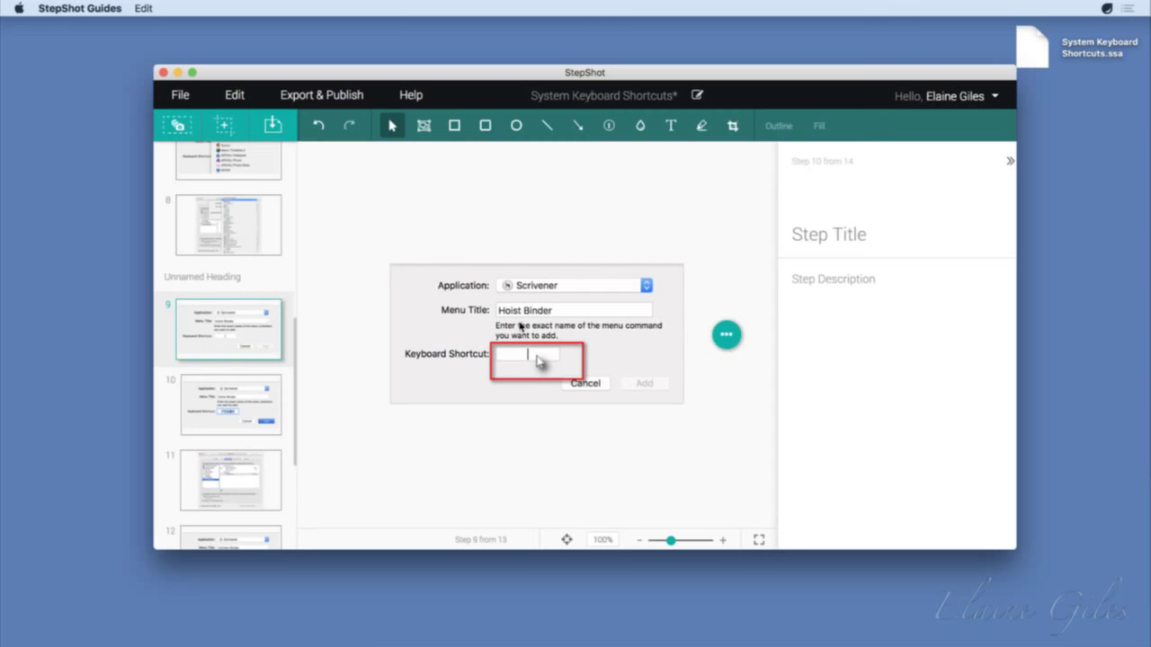
pyautogui.moveTo(180, 280)
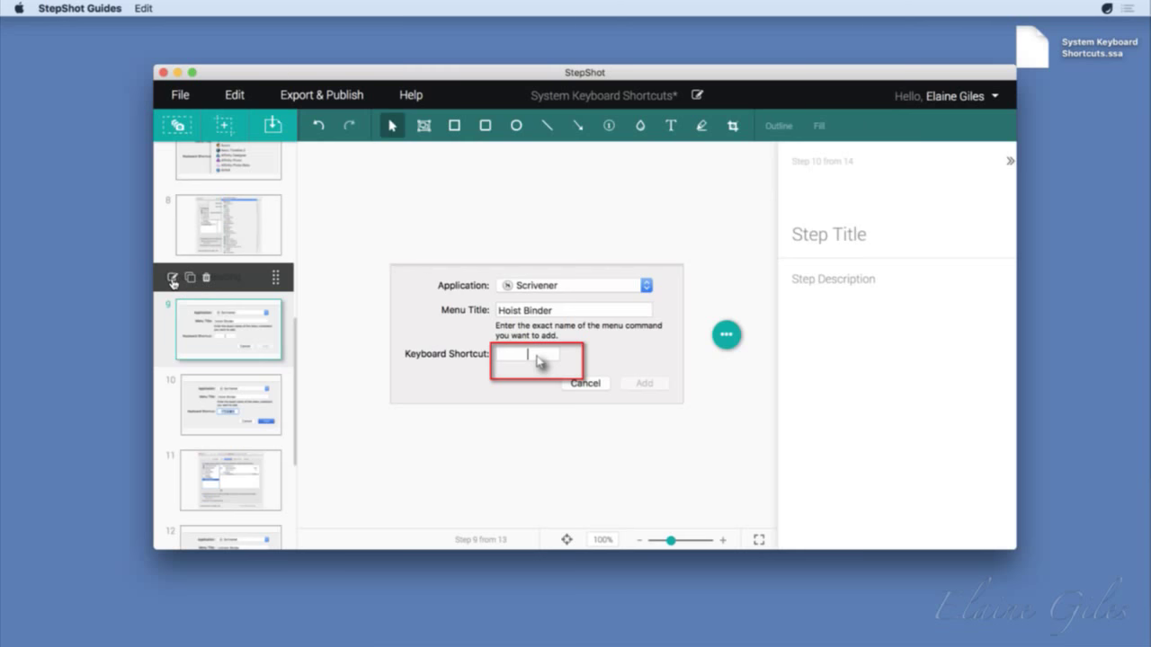
pyautogui.click(172, 280)
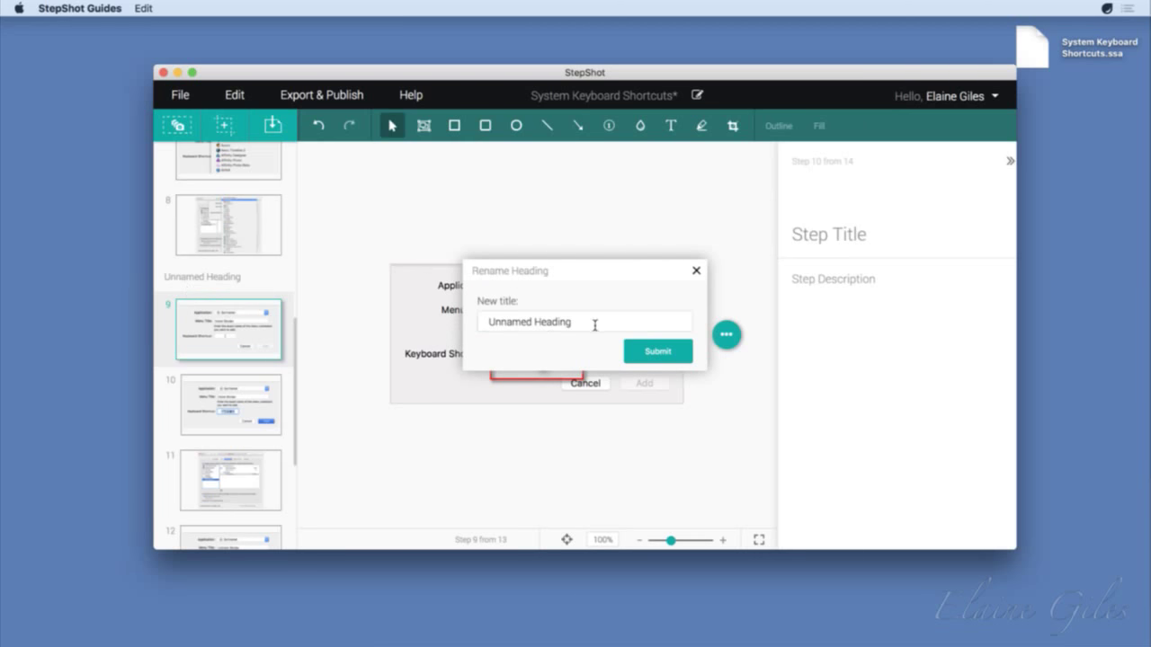
pyautogui.moveTo(593, 326); pyautogui.dragTo(476, 331)
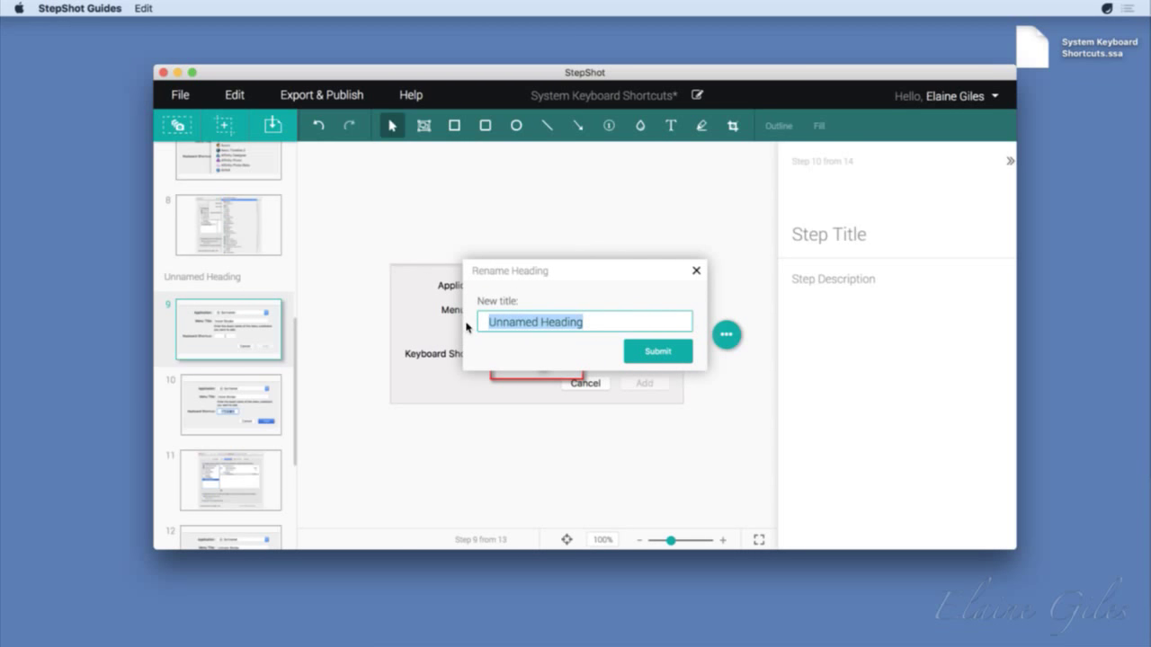
pyautogui.write('hoist Bind')
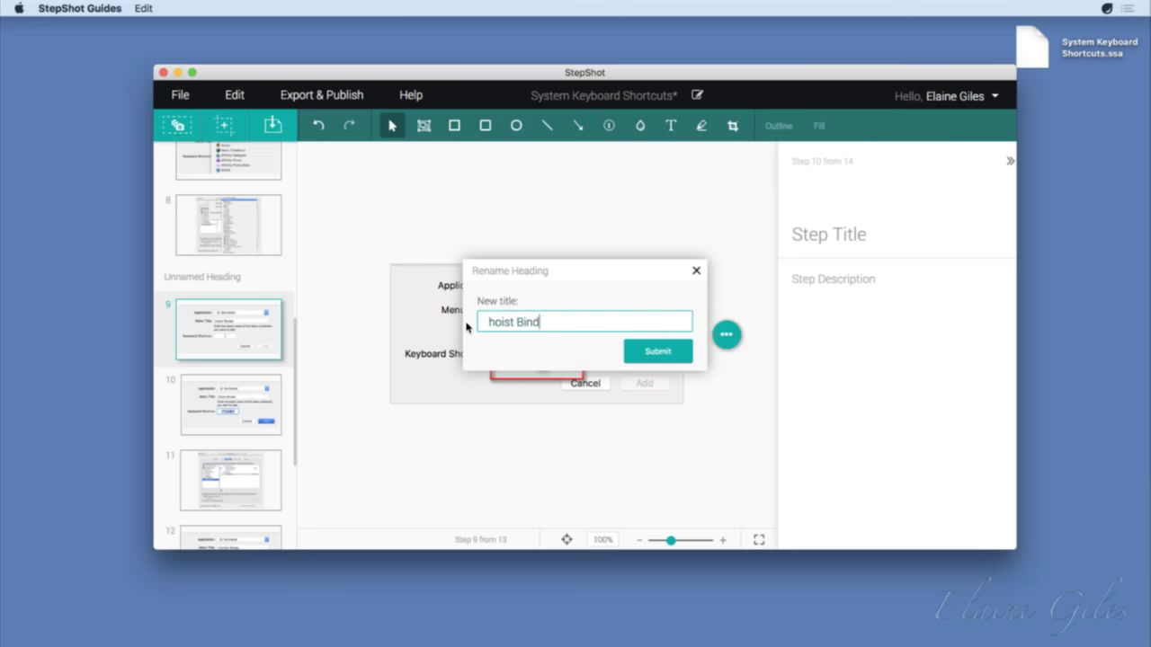
# Step: Rename the heading above step 9 to "Hoist Binder"
pyautogui.write('er')
pyautogui.press('super+Left')
pyautogui.press('Delete')
pyautogui.write('H')
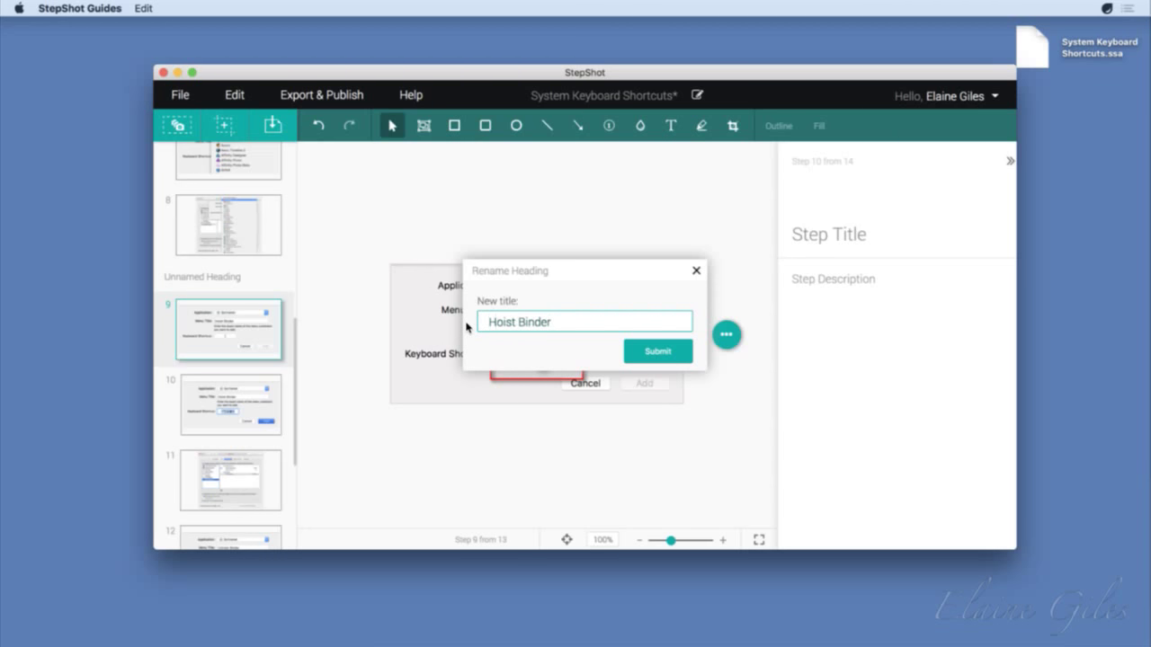
pyautogui.click(667, 350)
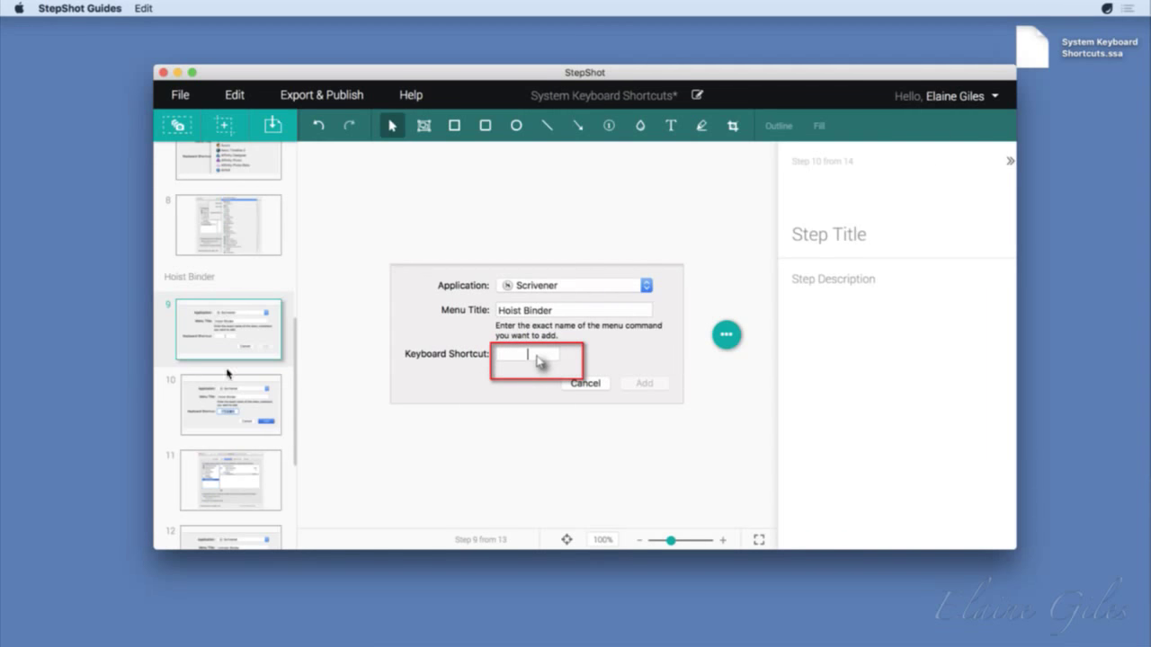
# Step: Add a new heading and move it directly above step 11, the Keyboard Shortcuts preferences screenshot
pyautogui.scroll(-3, 241, 404)
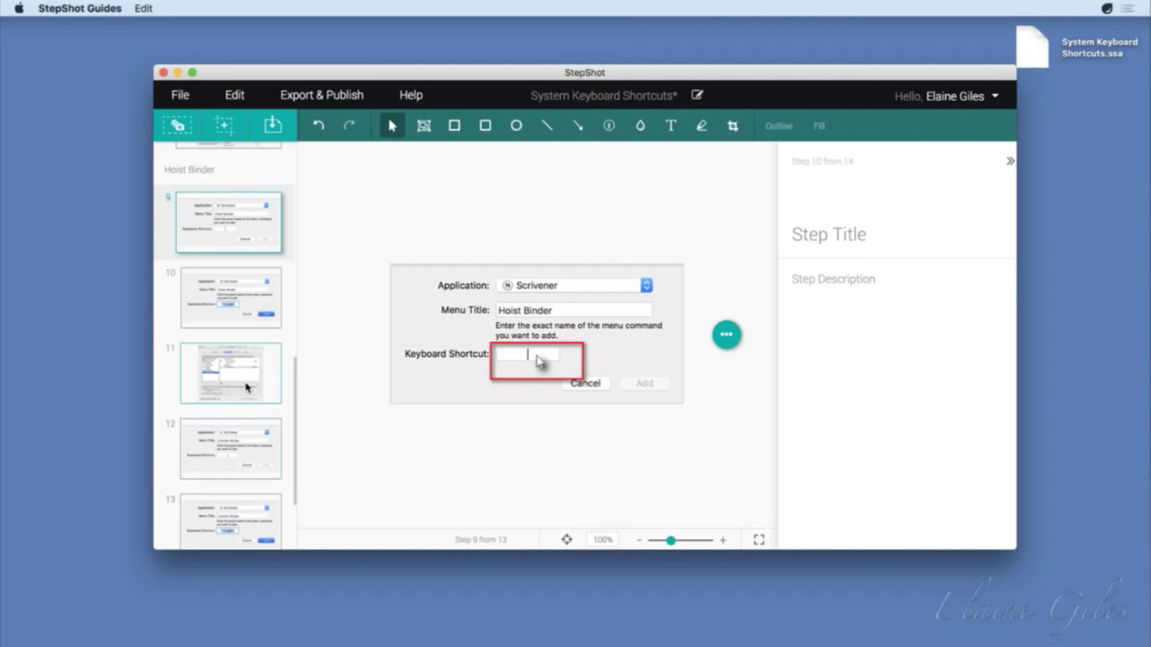
pyautogui.click(245, 384)
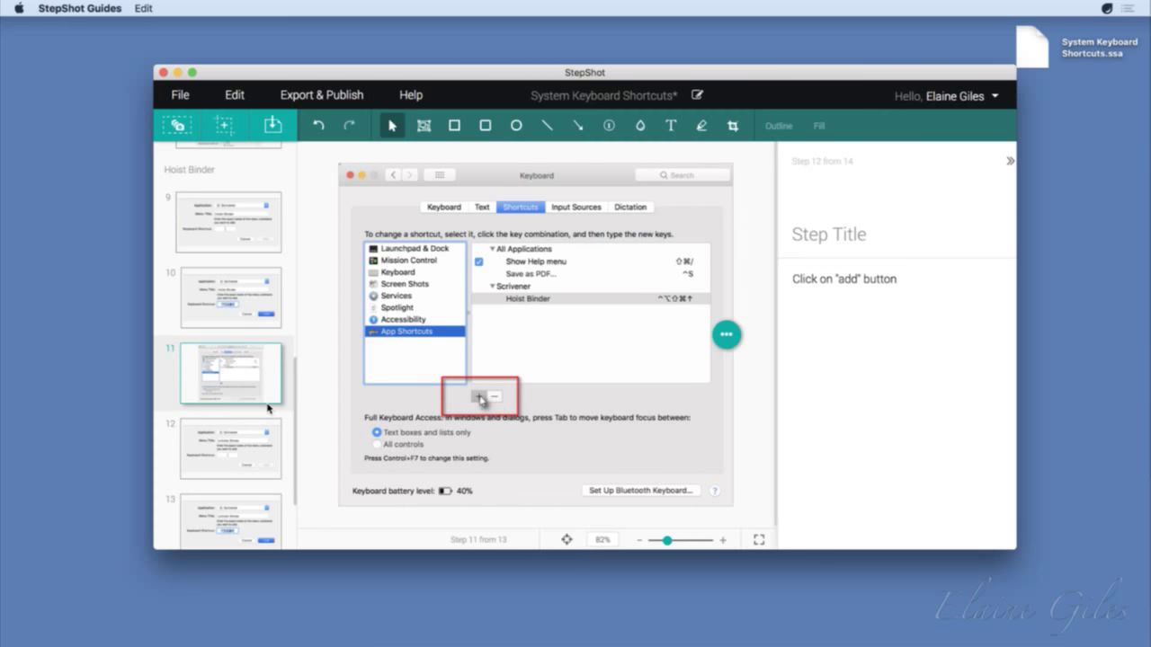
pyautogui.moveTo(257, 440)
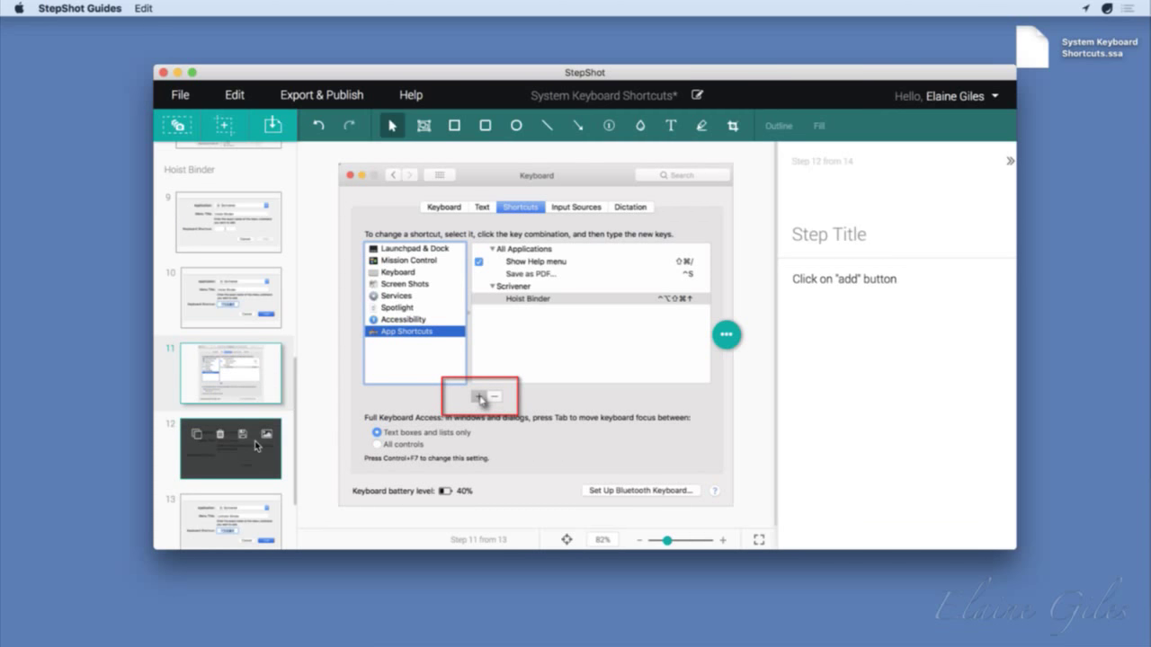
pyautogui.moveTo(237, 388)
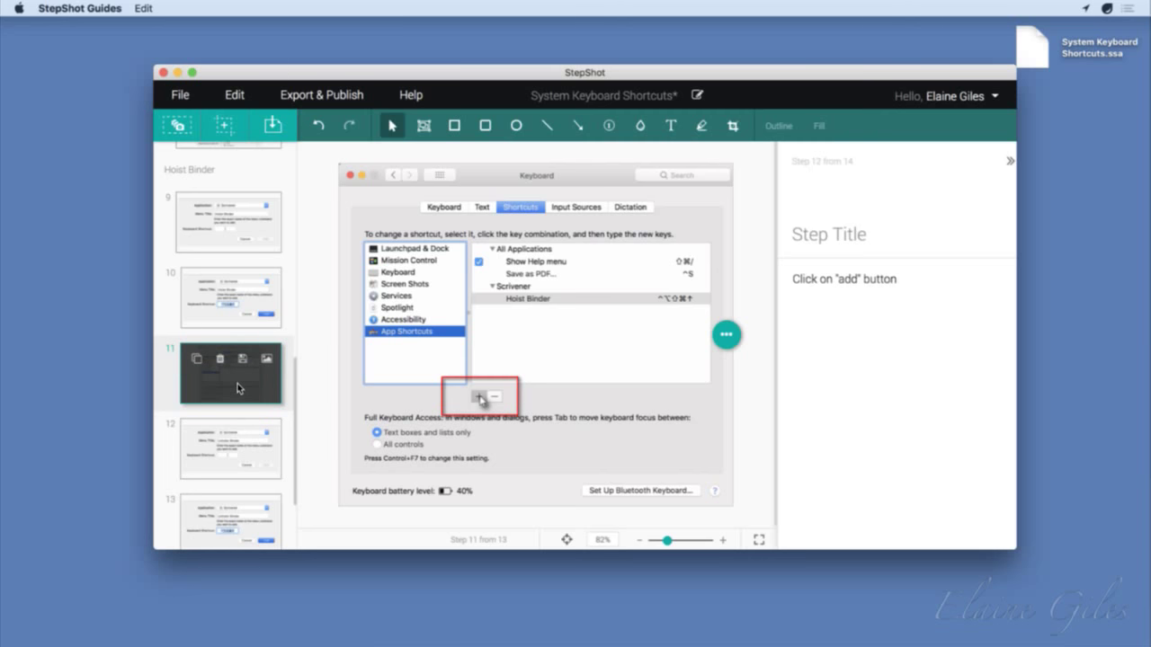
pyautogui.scroll(-3, 238, 383)
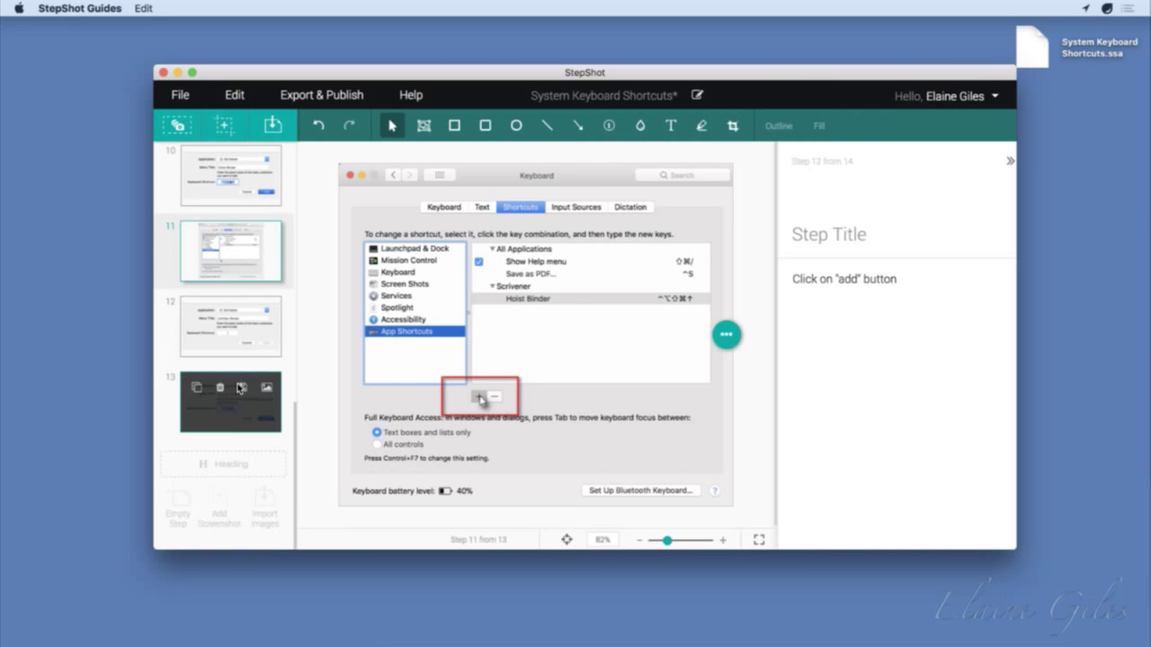
pyautogui.click(224, 468)
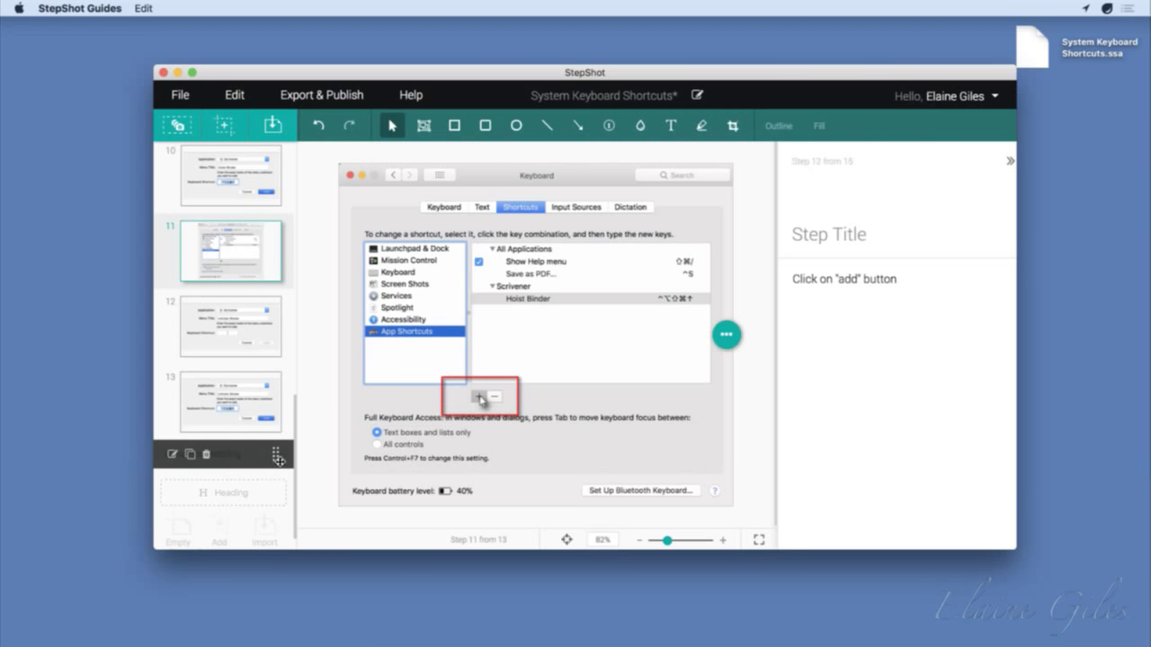
pyautogui.moveTo(276, 460); pyautogui.dragTo(285, 227)
# Step: Rename the heading above step 11 to "Unhoist Binder"
pyautogui.click(171, 228)
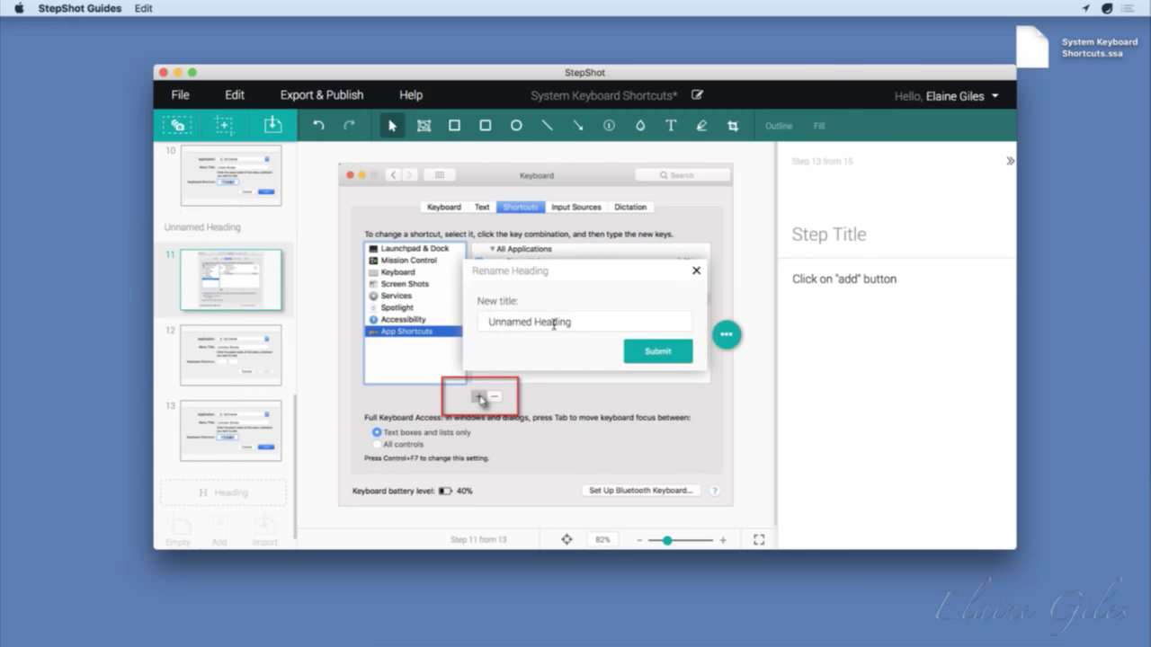
pyautogui.moveTo(579, 330); pyautogui.dragTo(457, 330)
pyautogui.write('Unhost')
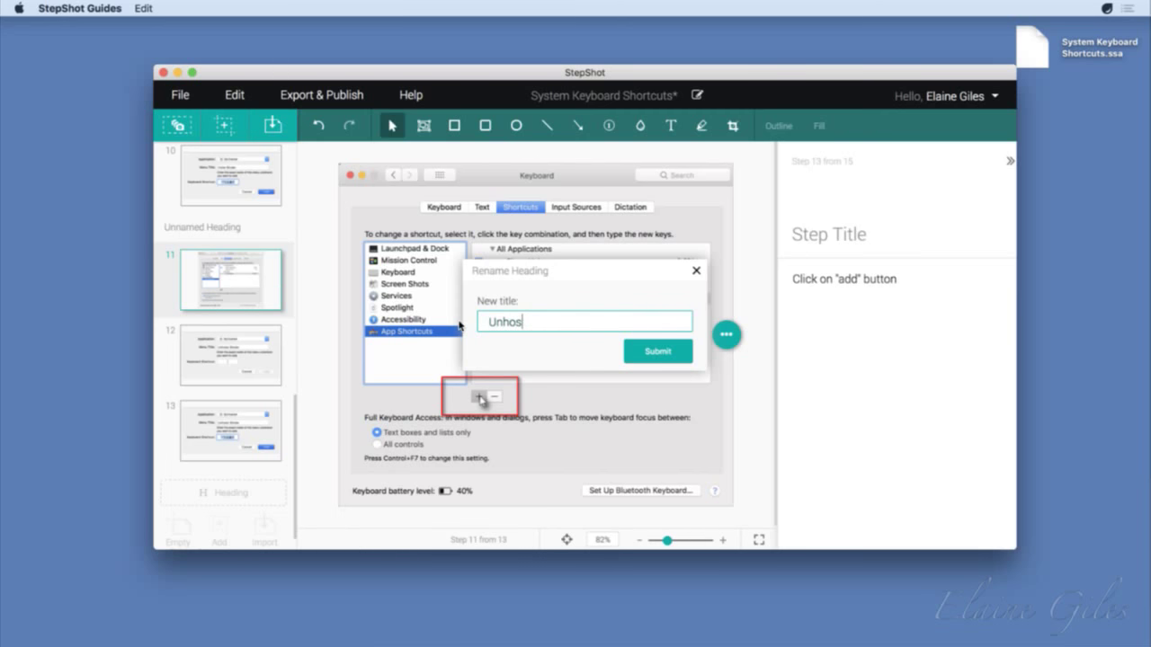
pyautogui.press('BackSpace')
pyautogui.press('BackSpace')
pyautogui.write('ist Binder')
pyautogui.click(651, 356)
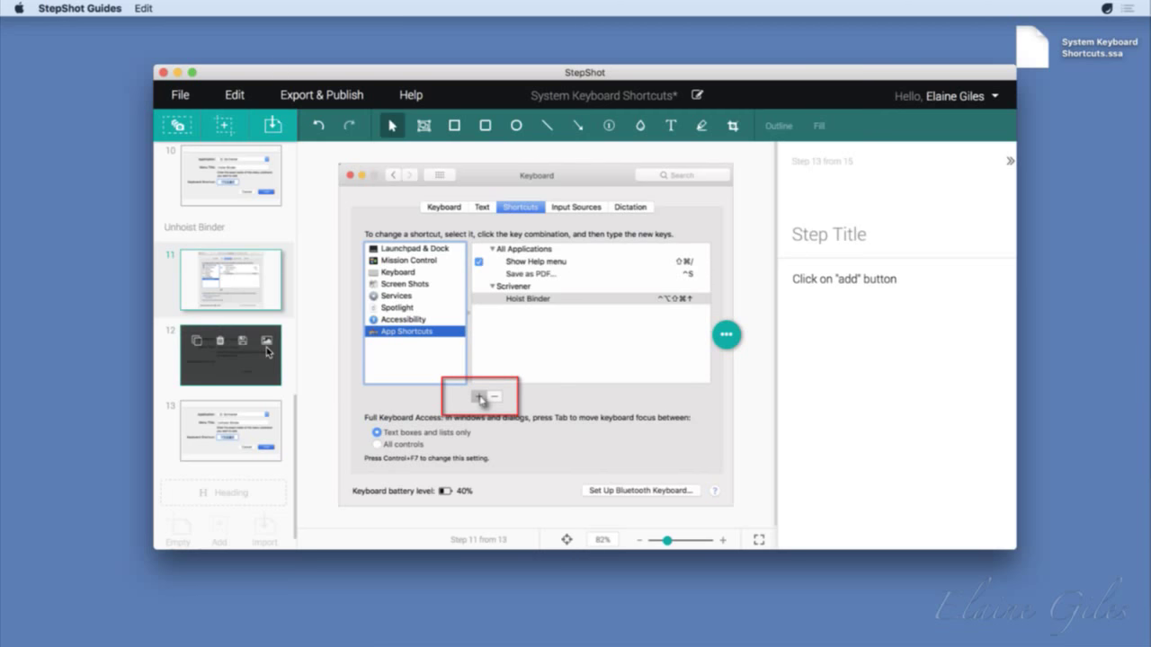
# Step: Add an empty step without an image at the end of the guide and title it "Conclusion"
pyautogui.moveTo(221, 229)
pyautogui.scroll(-1, 225, 432)
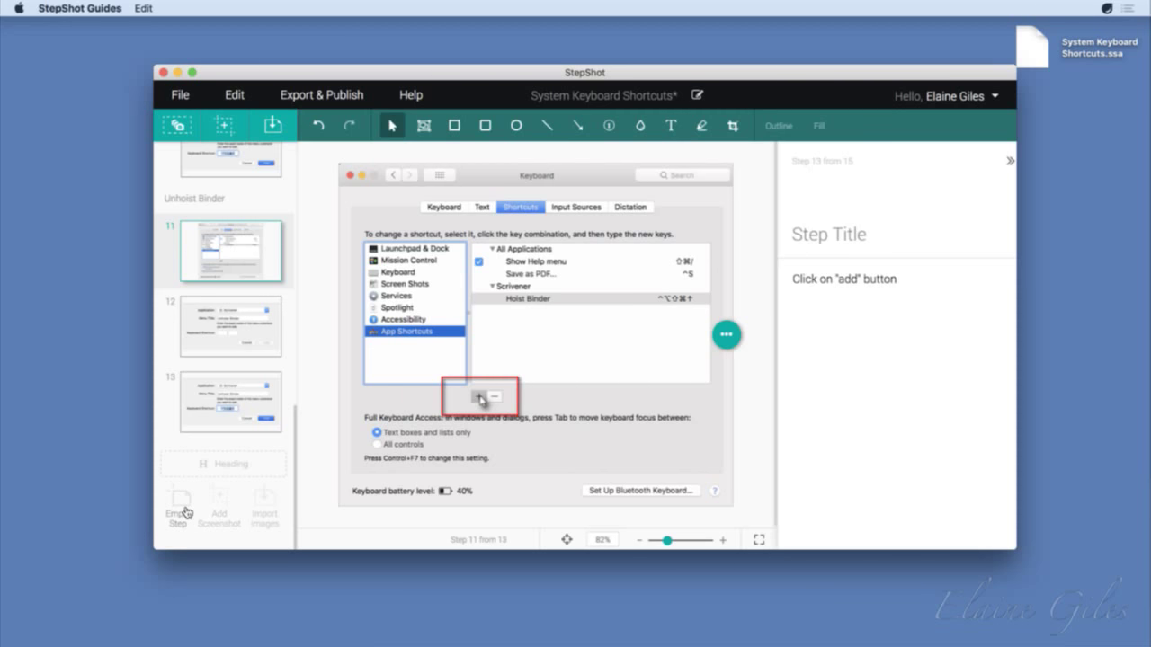
pyautogui.click(184, 510)
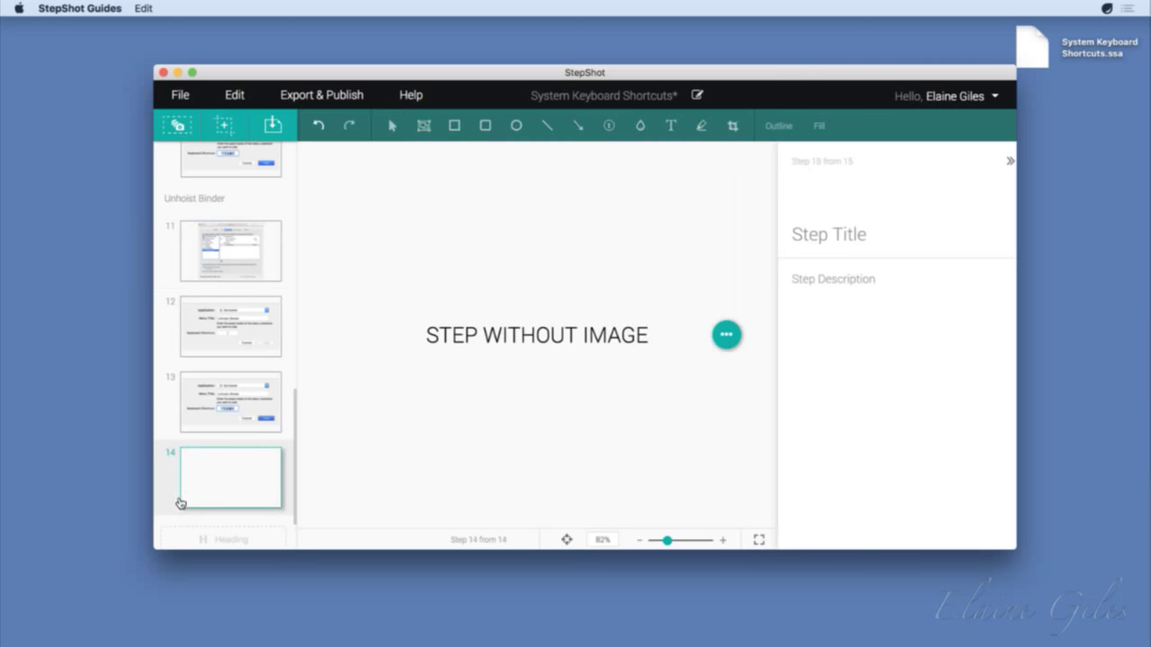
pyautogui.moveTo(244, 497)
pyautogui.click(836, 244)
pyautogui.write('Concl')
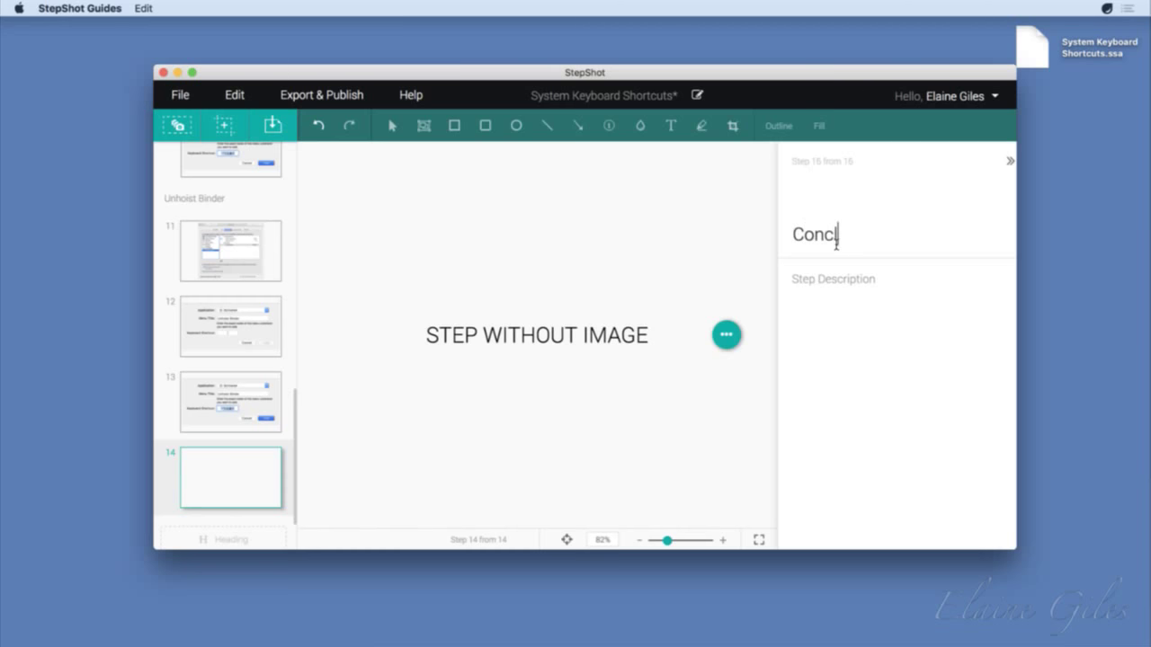
pyautogui.write('usion')
# Step: Enter "Text in step without an image" as the description of the Conclusion step
pyautogui.click(843, 294)
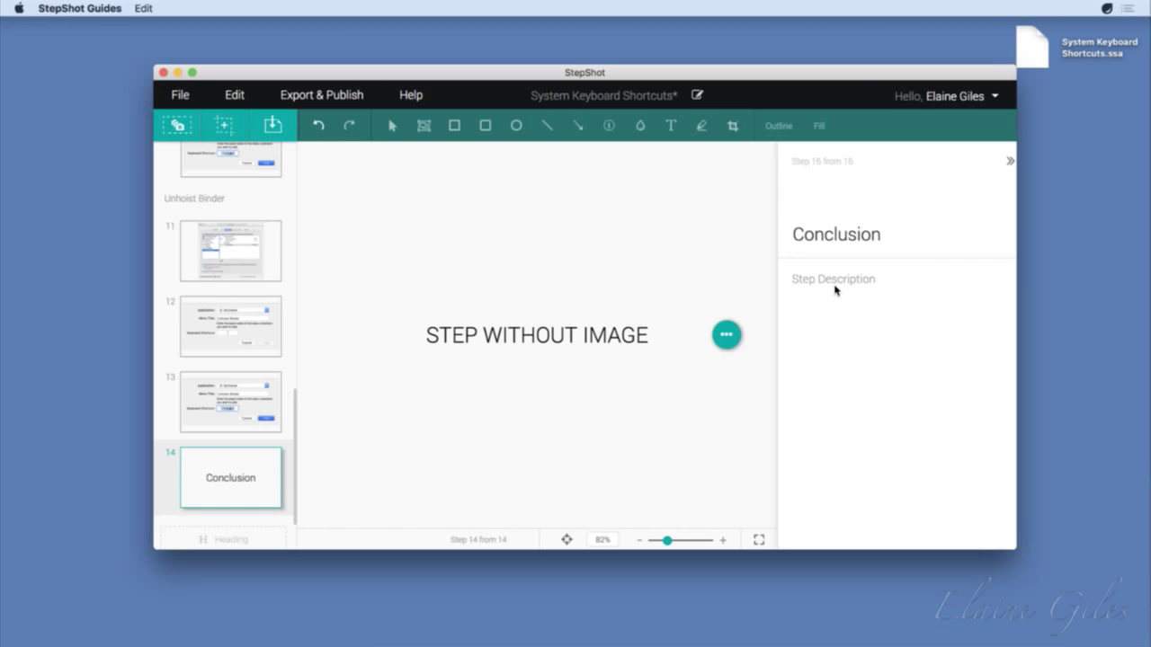
pyautogui.write('Text in step without an image')
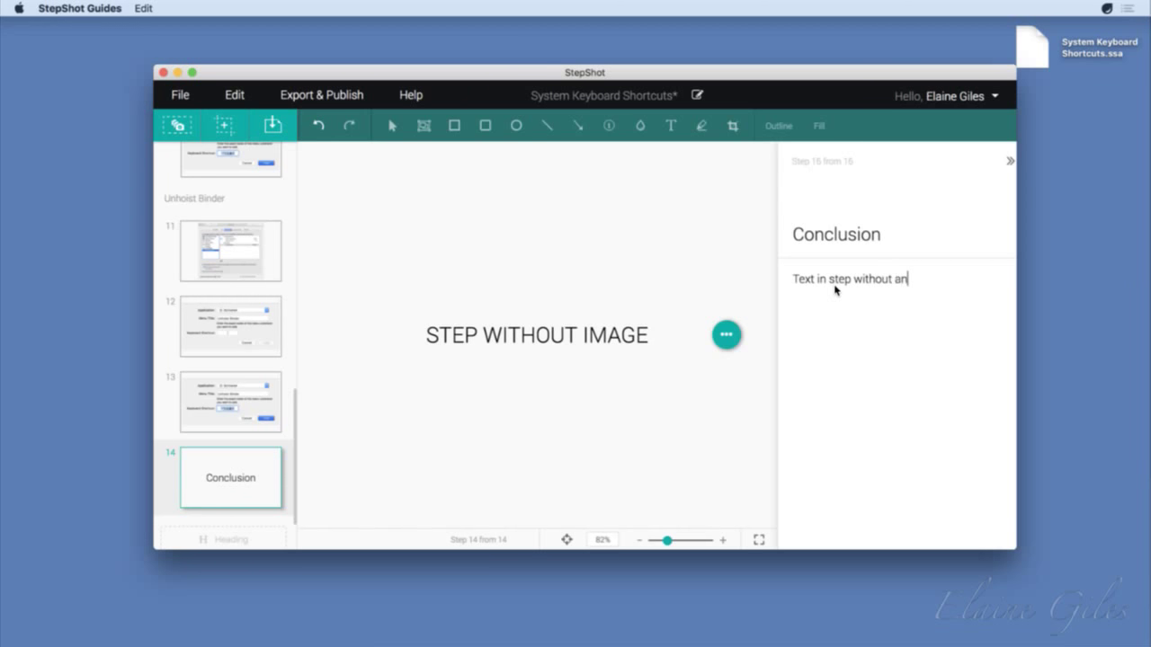
pyautogui.press('BackSpace')
pyautogui.write('e')
# Step: Blur the Keyboard Shortcut field in the screenshot of step 13
pyautogui.click(243, 413)
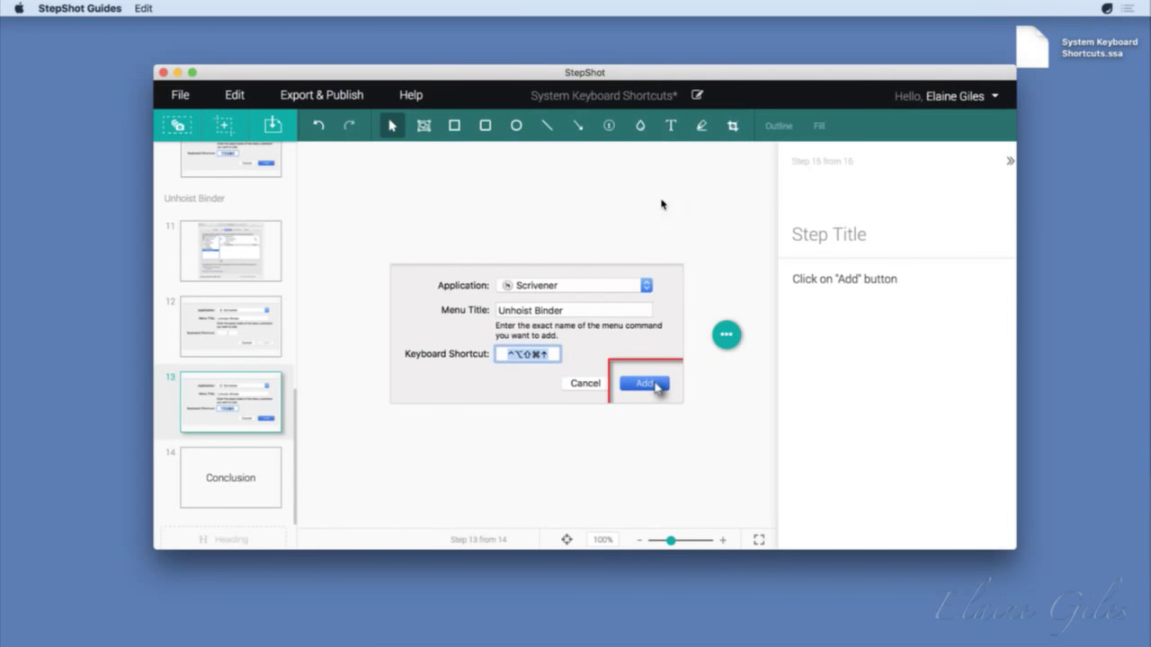
pyautogui.click(641, 128)
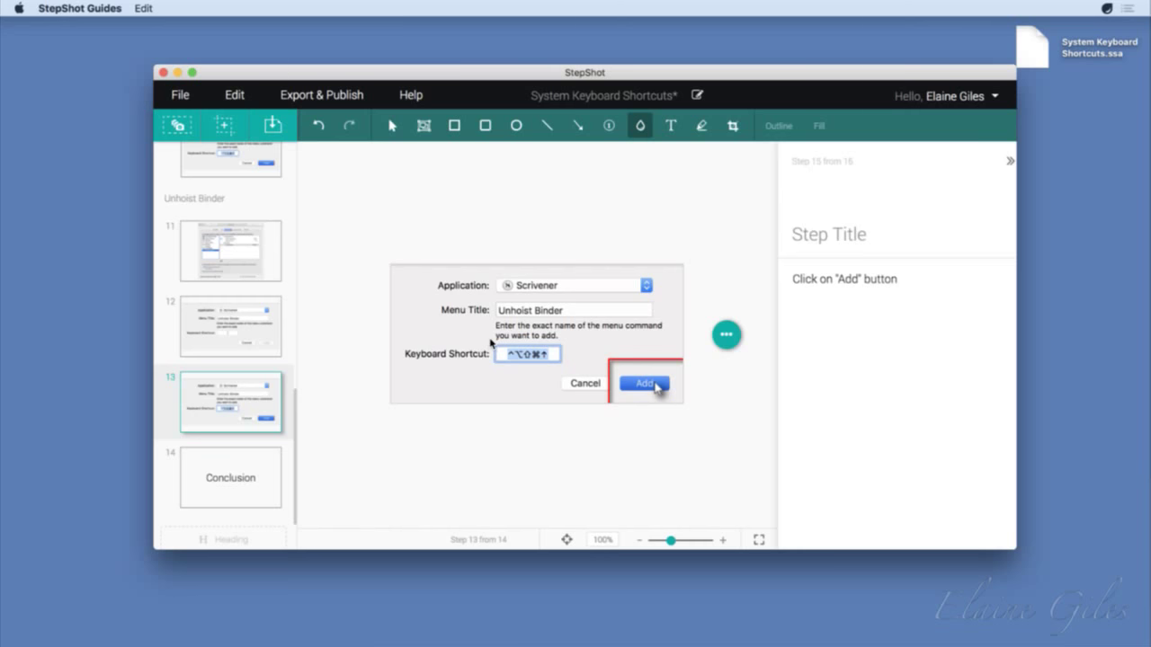
pyautogui.moveTo(488, 333); pyautogui.dragTo(574, 370)
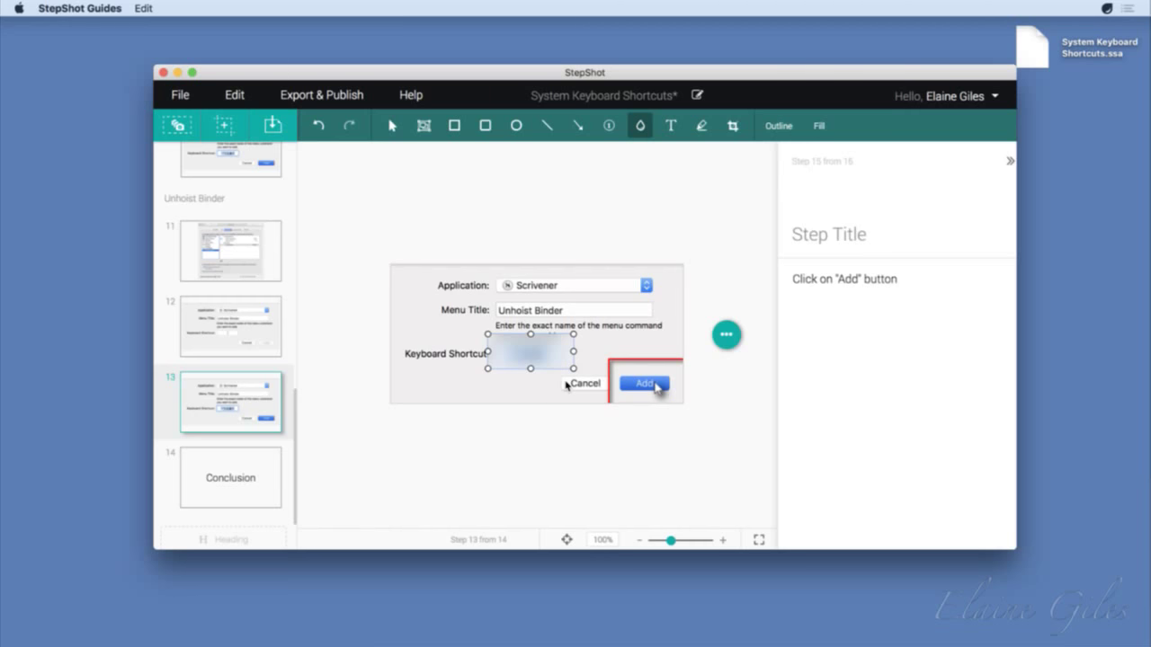
# Step: Add a "Shortcut" text annotation to the step 13 screenshot and place it beneath the Keyboard Shortcut label
pyautogui.click(670, 126)
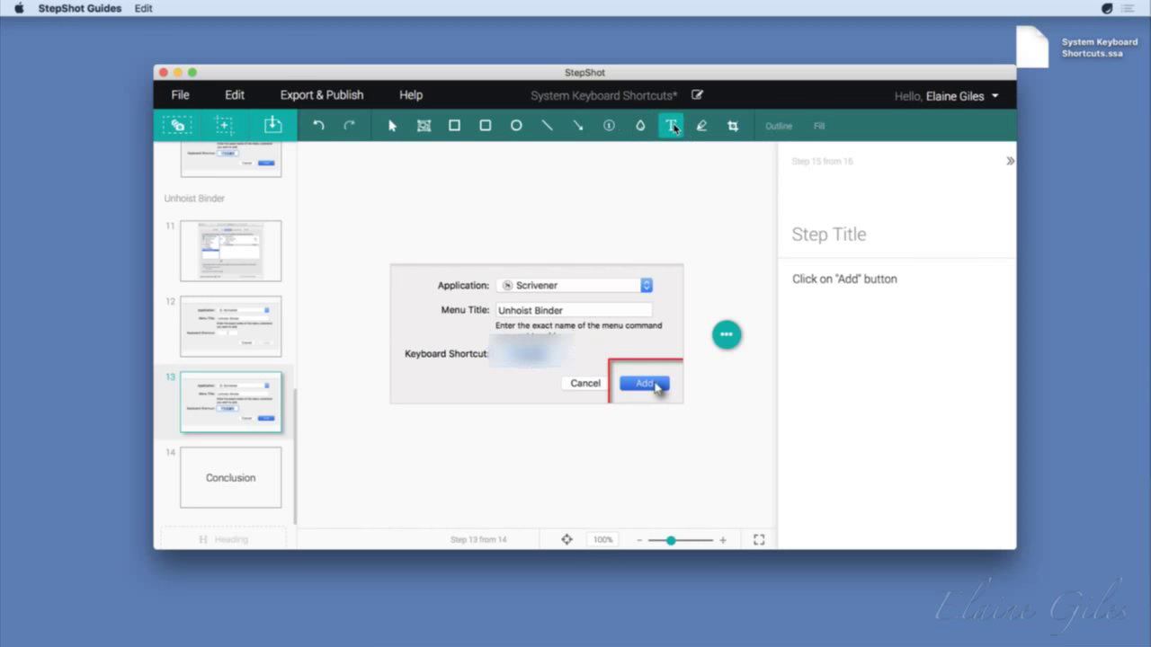
pyautogui.click(411, 311)
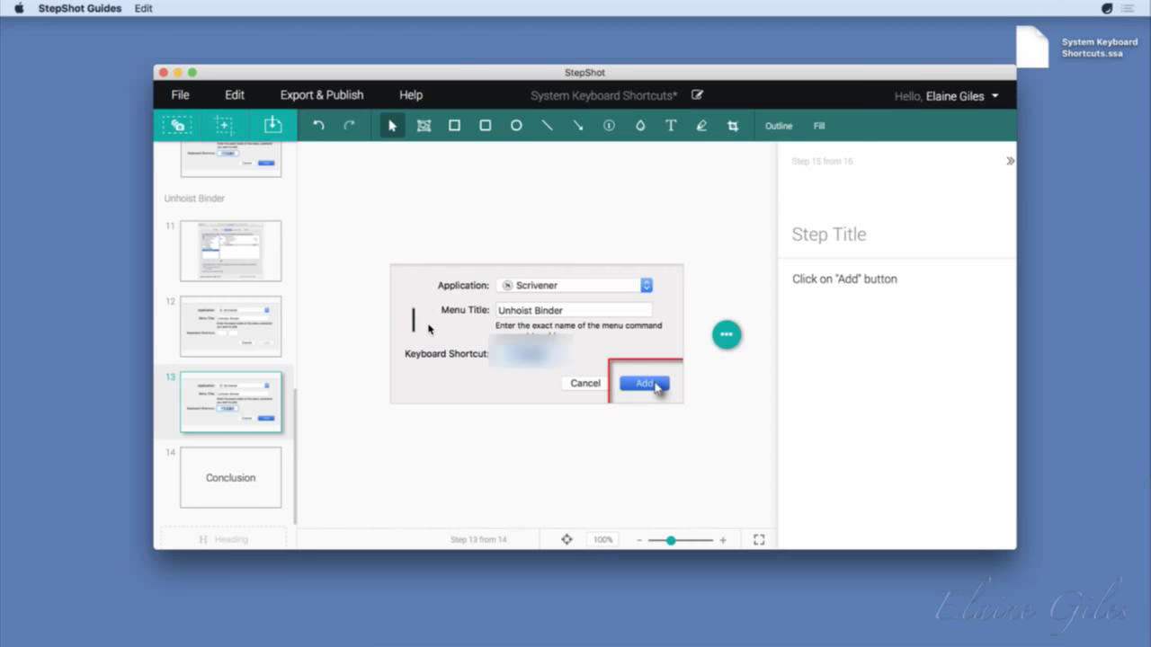
pyautogui.write('Shor')
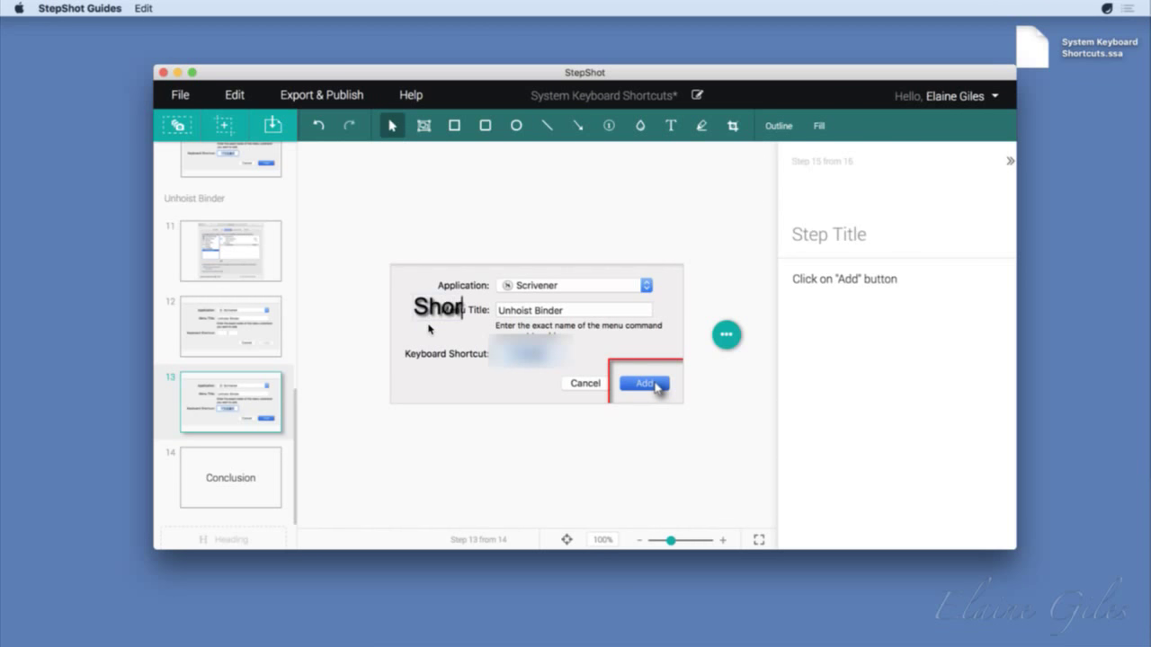
pyautogui.write('tcut')
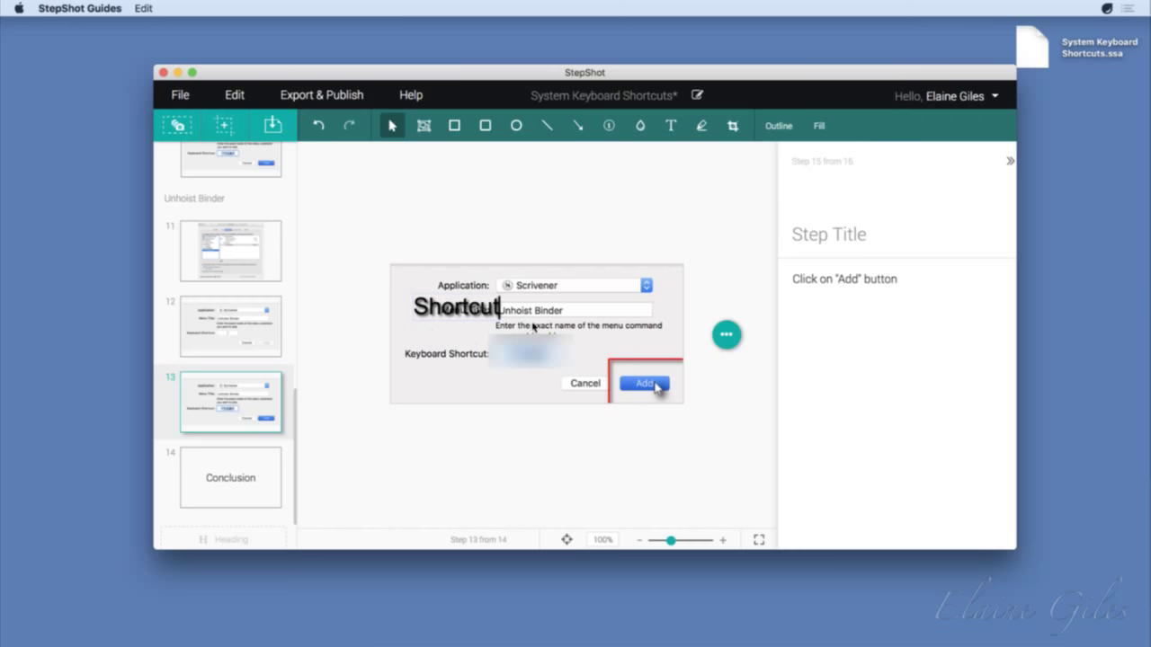
pyautogui.click(394, 128)
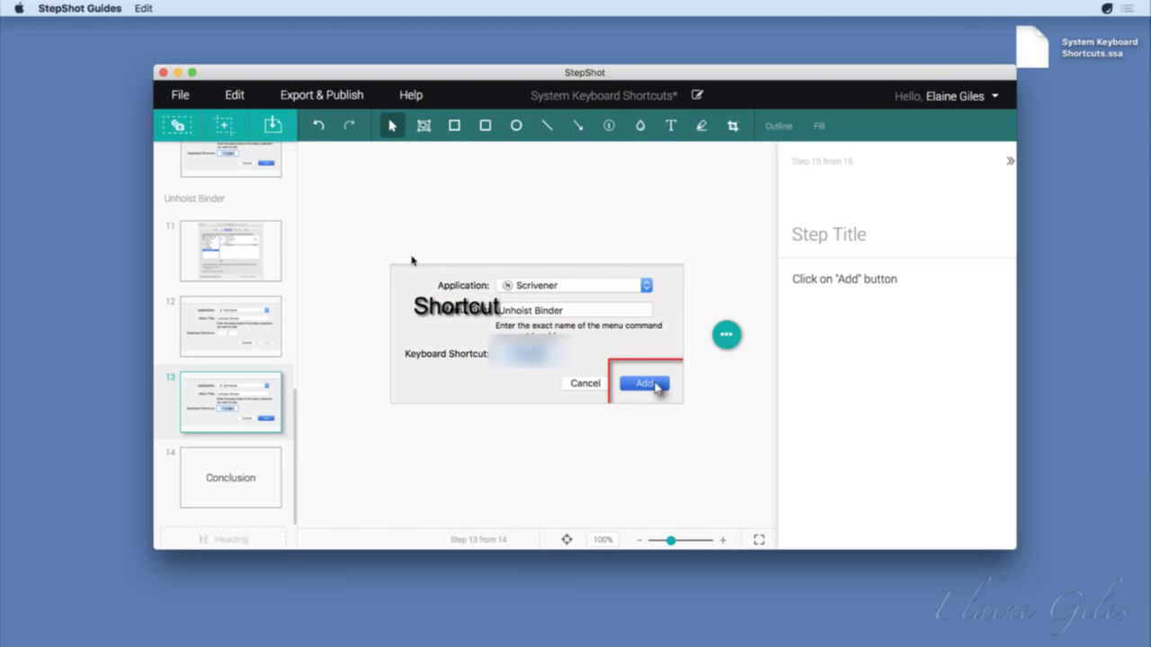
pyautogui.moveTo(443, 320); pyautogui.dragTo(431, 399)
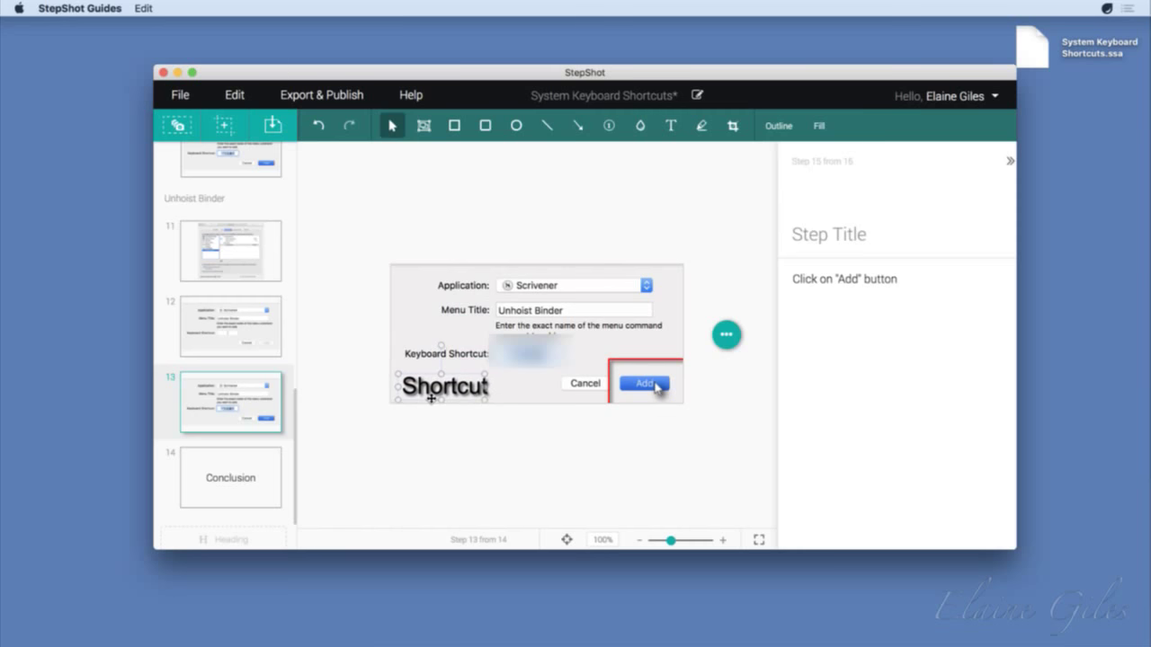
# Step: Widen the annotation's text box so it reads "Shortcut Key" on one line, and shift it up within the screenshot
pyautogui.click(462, 388)
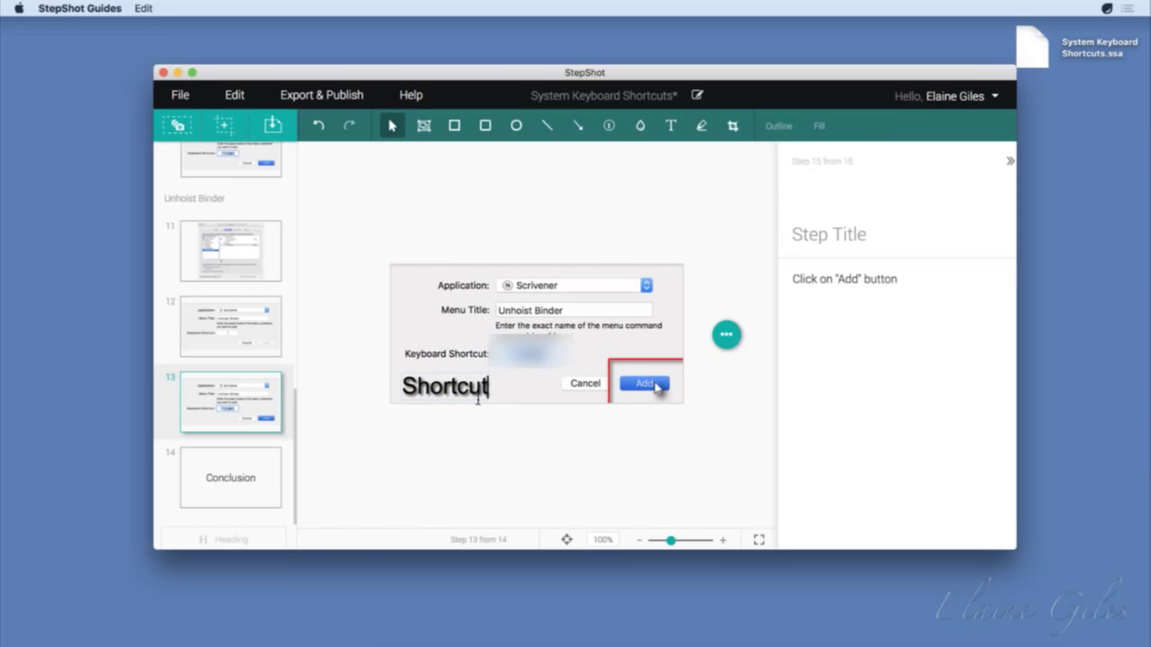
pyautogui.click(476, 401)
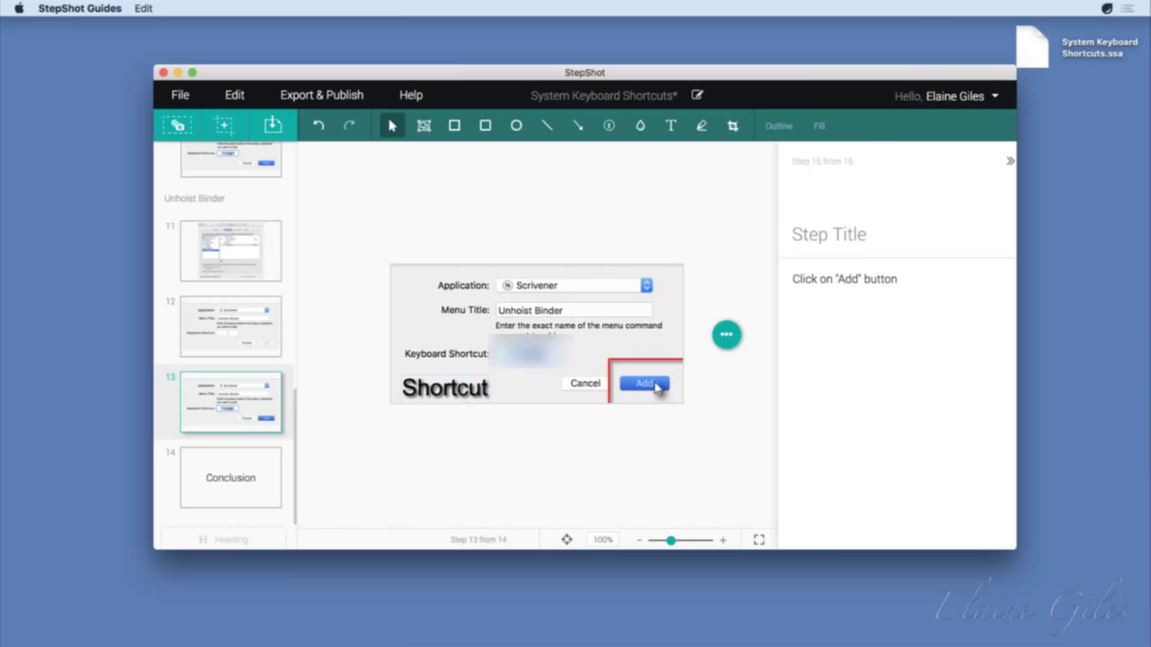
pyautogui.click(468, 398)
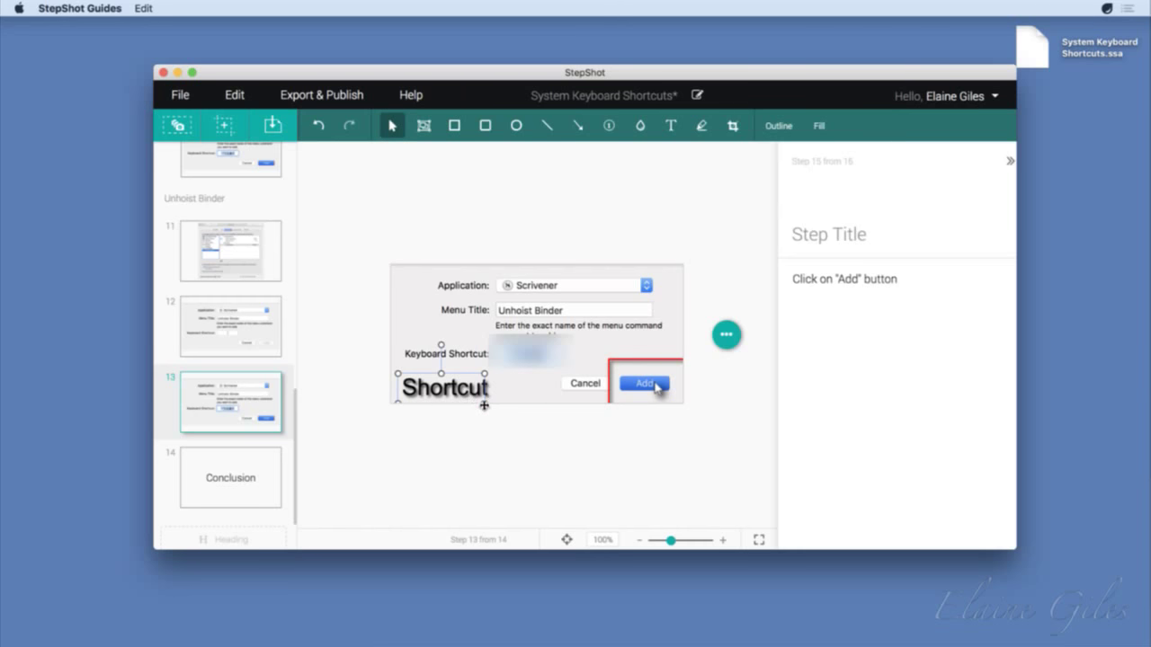
pyautogui.moveTo(486, 409); pyautogui.dragTo(550, 412)
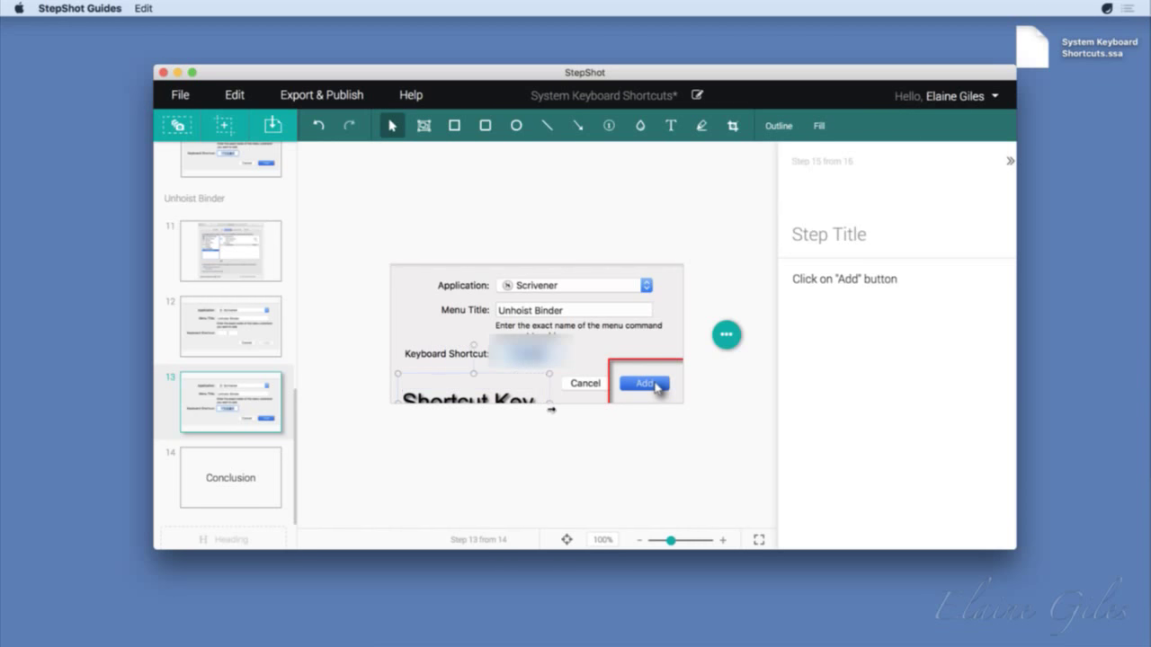
pyautogui.moveTo(479, 391); pyautogui.dragTo(477, 385)
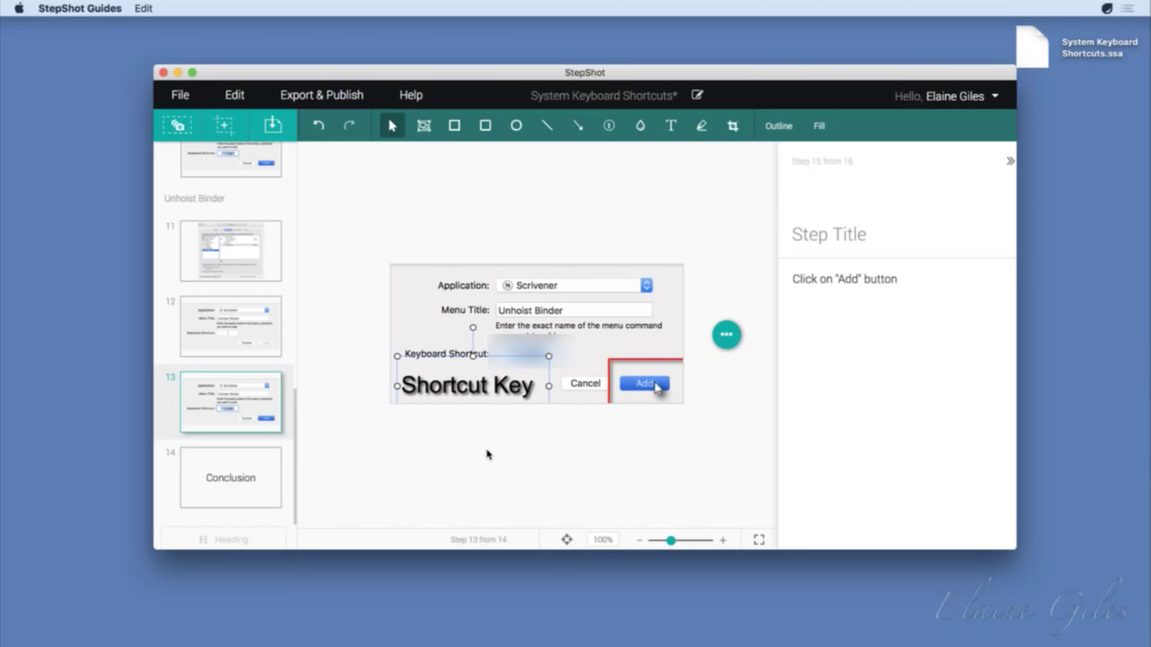
# Step: Crop the step 12 screenshot to the area from the Application label to the Cancel button, leaving out the Add button
pyautogui.click(263, 347)
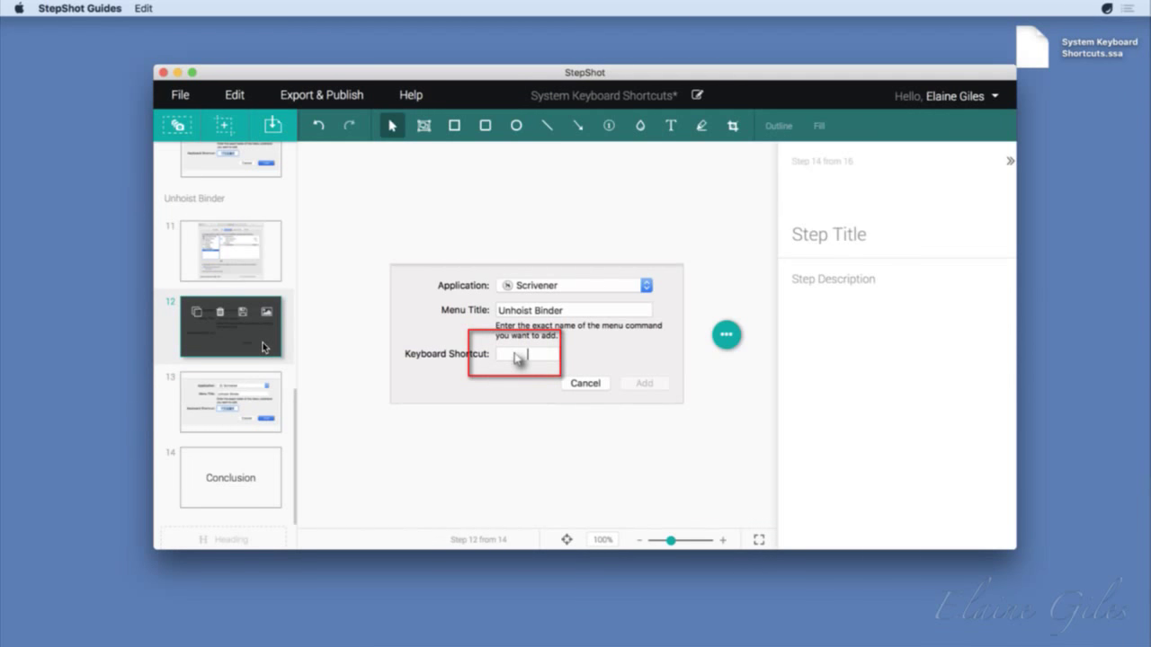
pyautogui.click(732, 127)
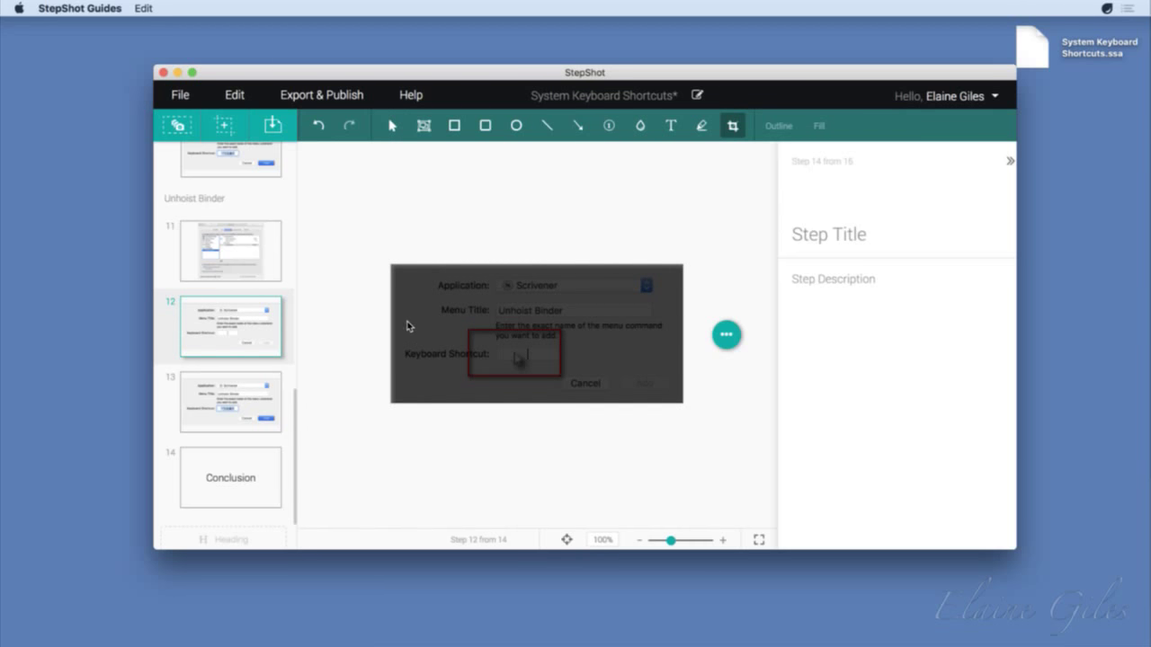
pyautogui.moveTo(404, 318); pyautogui.dragTo(618, 392)
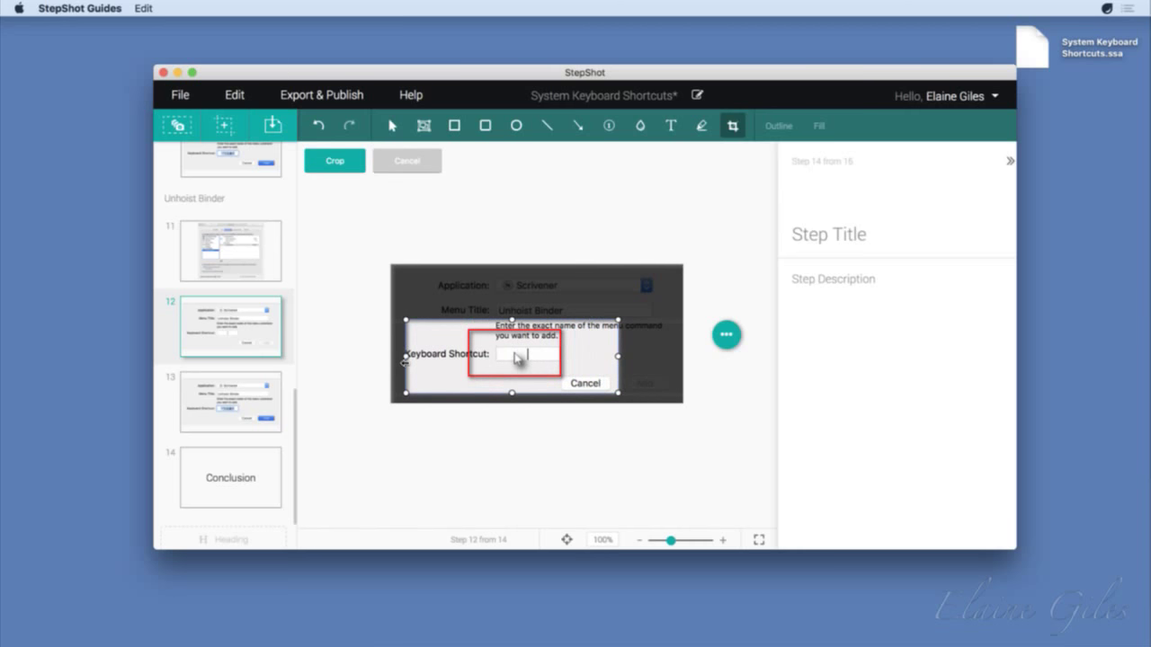
pyautogui.moveTo(408, 360); pyautogui.dragTo(397, 362)
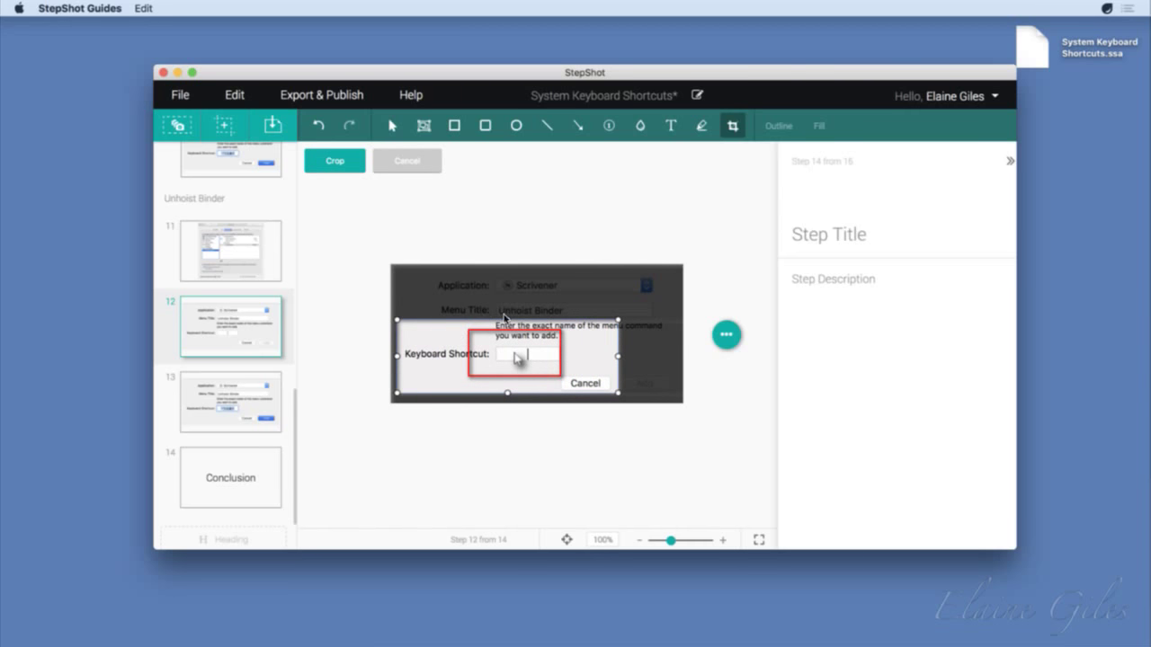
pyautogui.moveTo(508, 320); pyautogui.dragTo(509, 277)
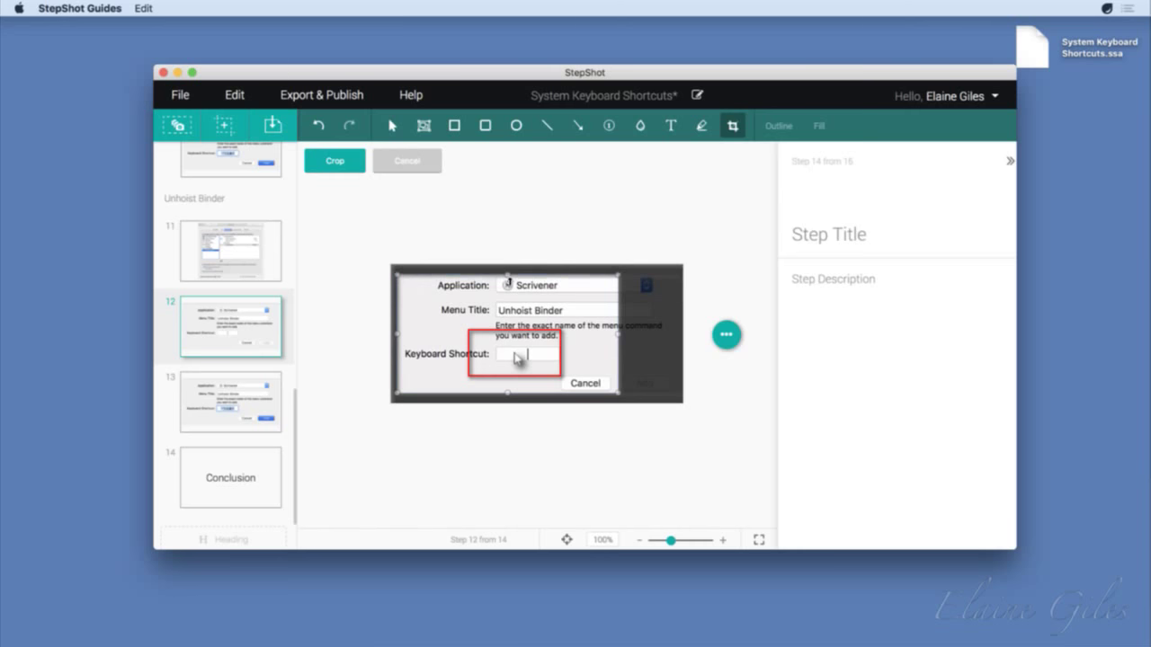
pyautogui.moveTo(618, 337)
pyautogui.mouseDown()
pyautogui.moveTo(651, 338)
pyautogui.moveTo(617, 339)
pyautogui.mouseUp()
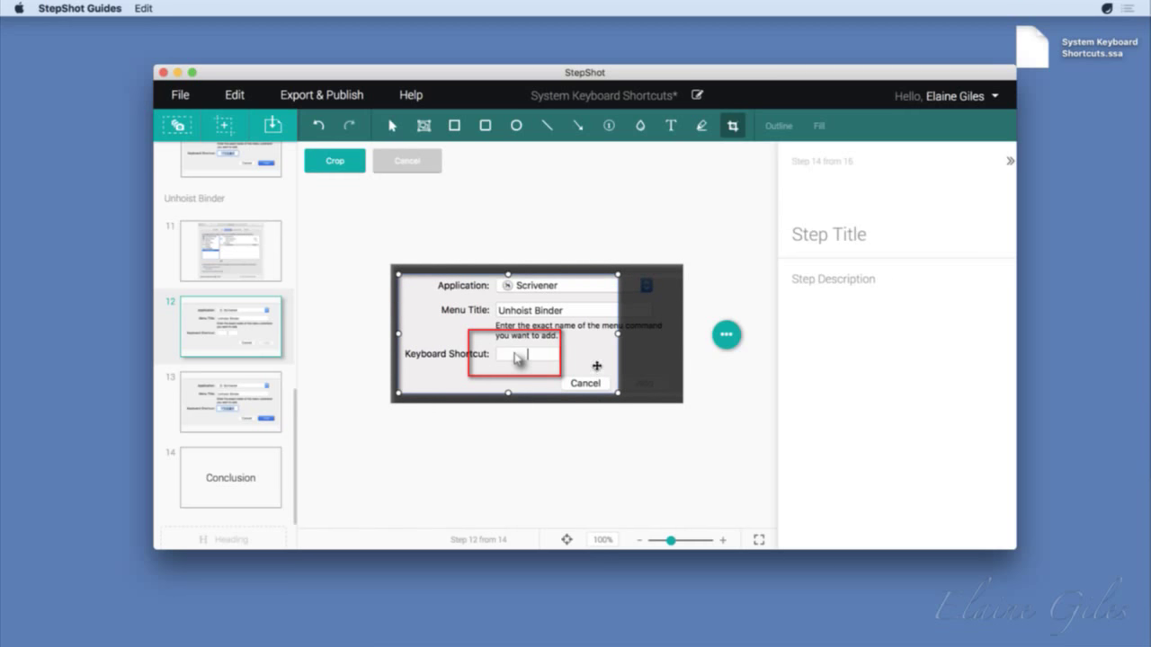
pyautogui.click(334, 161)
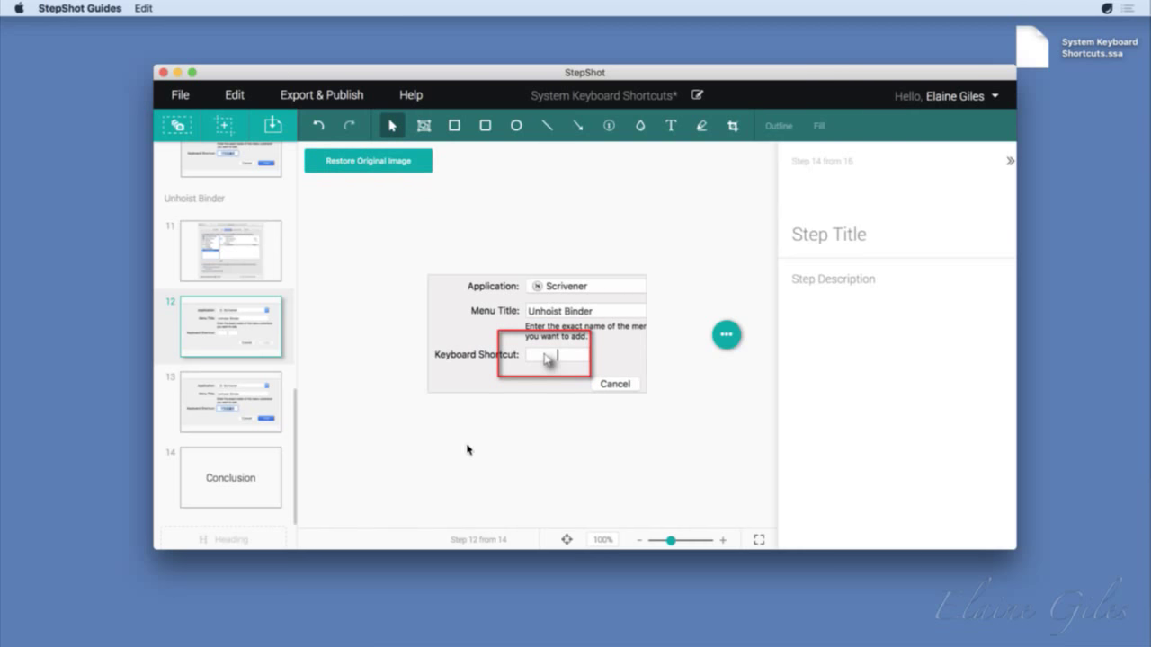
# Step: Restore the original image of the step 12 screenshot and save the guide
pyautogui.click(364, 164)
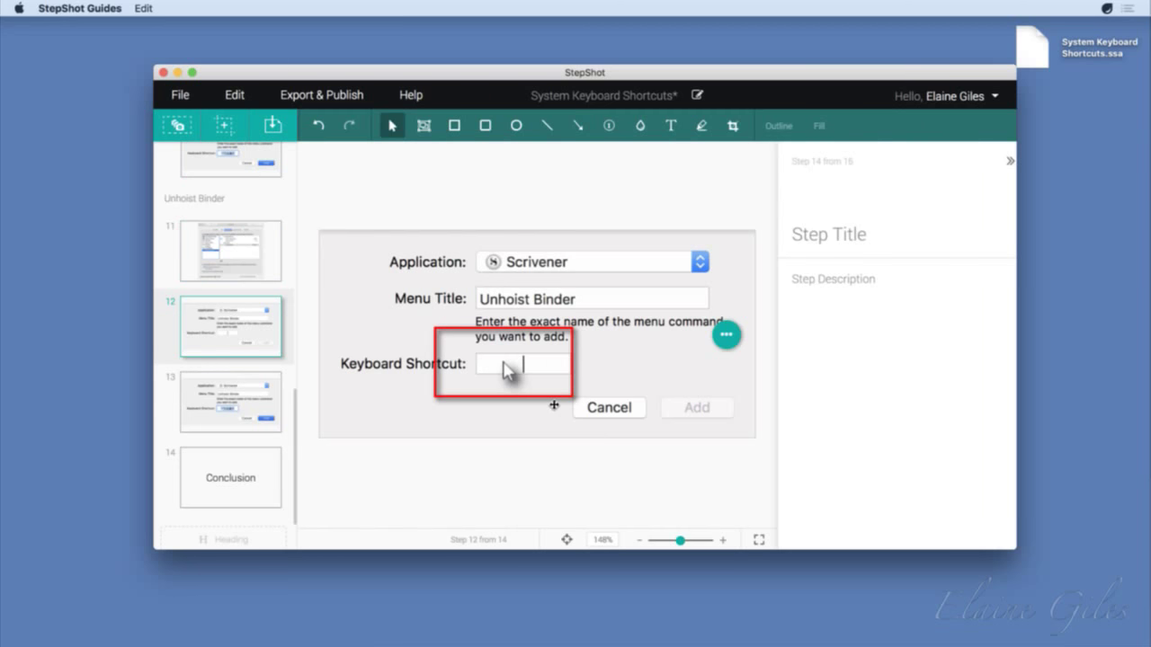
pyautogui.press('super+s')
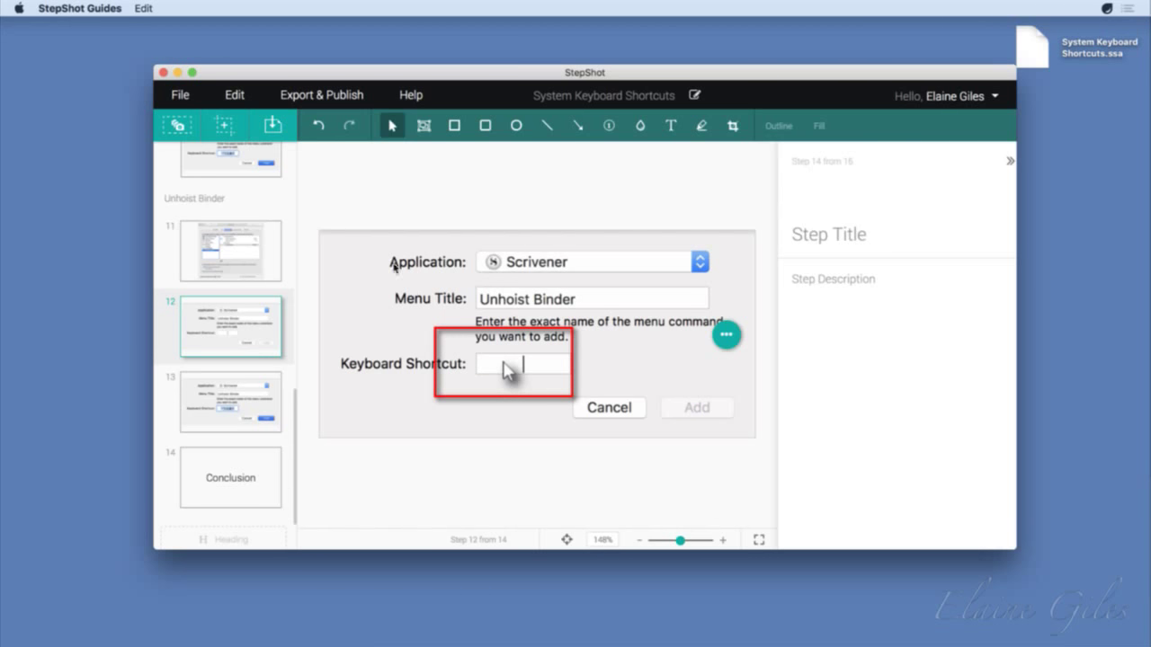
# Step: Set up a PDF export of the guide with the author's name and the description "How to create a system keyboard shortcut"
pyautogui.click(324, 97)
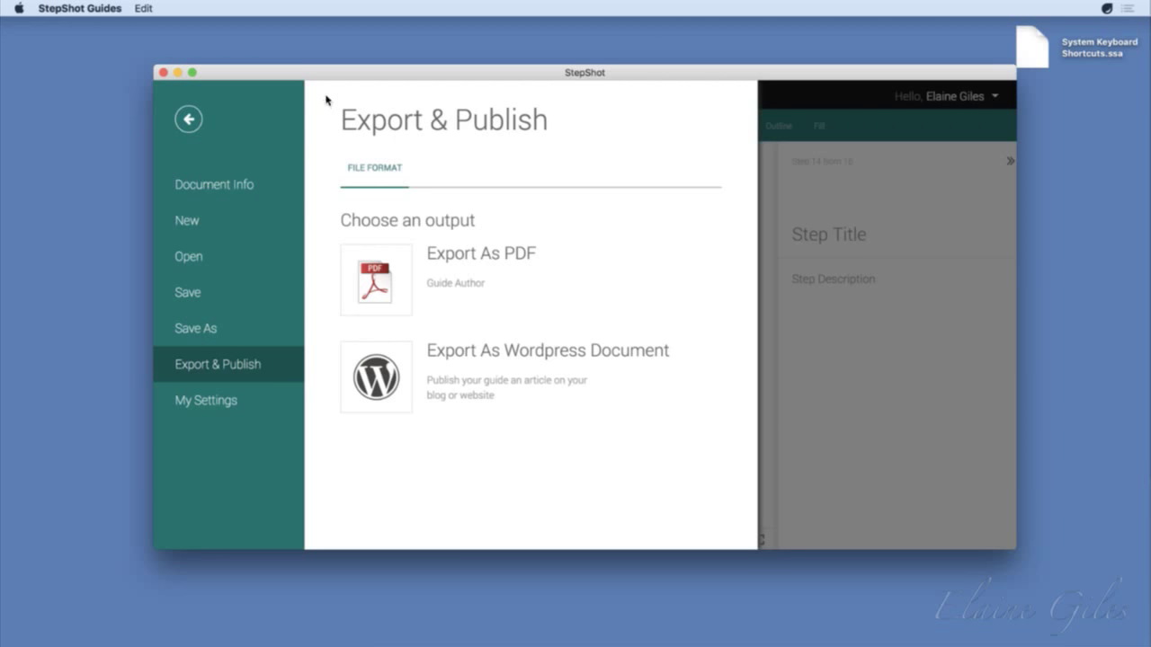
pyautogui.click(376, 281)
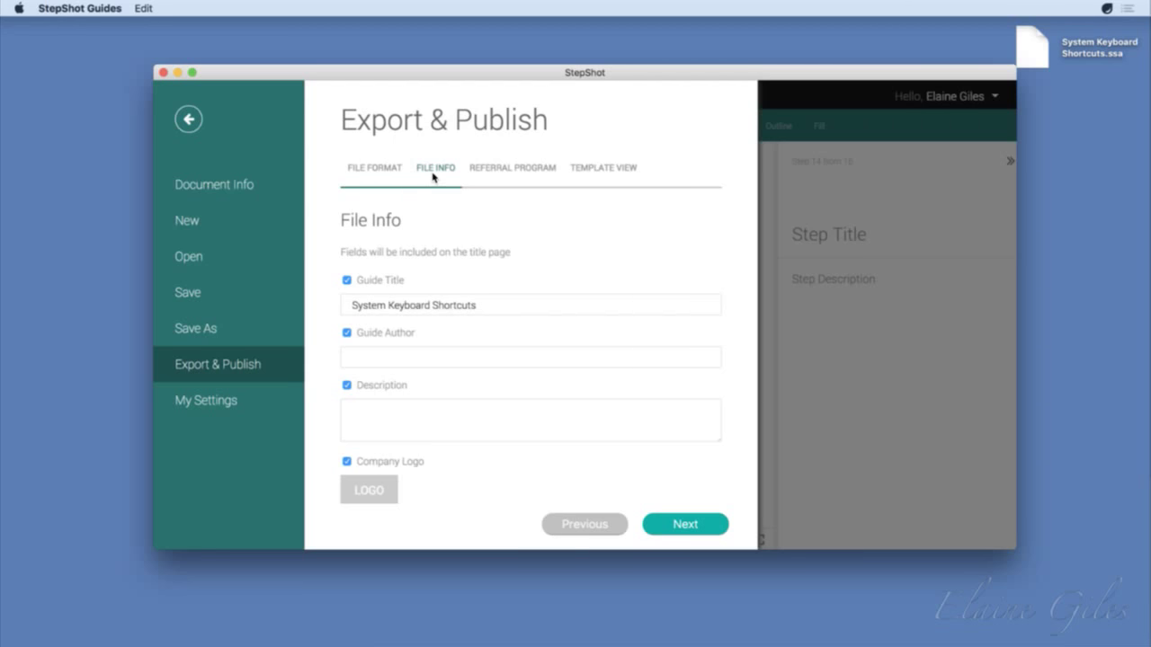
pyautogui.click(395, 360)
pyautogui.write('E')
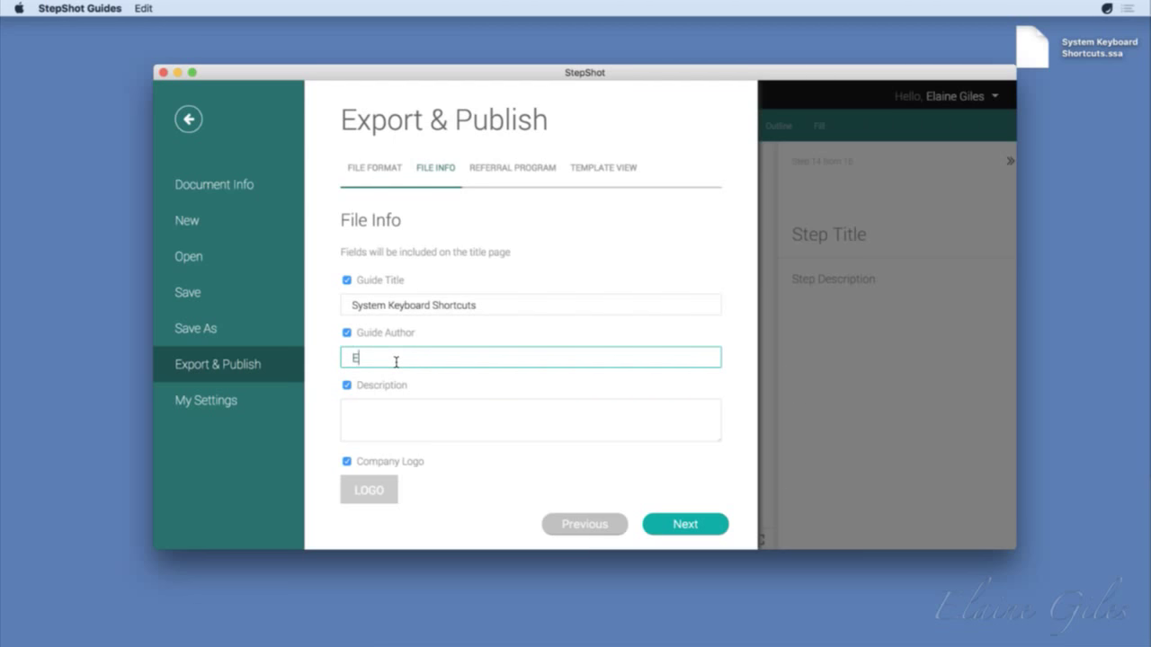
pyautogui.write('laine Giles')
pyautogui.click(382, 417)
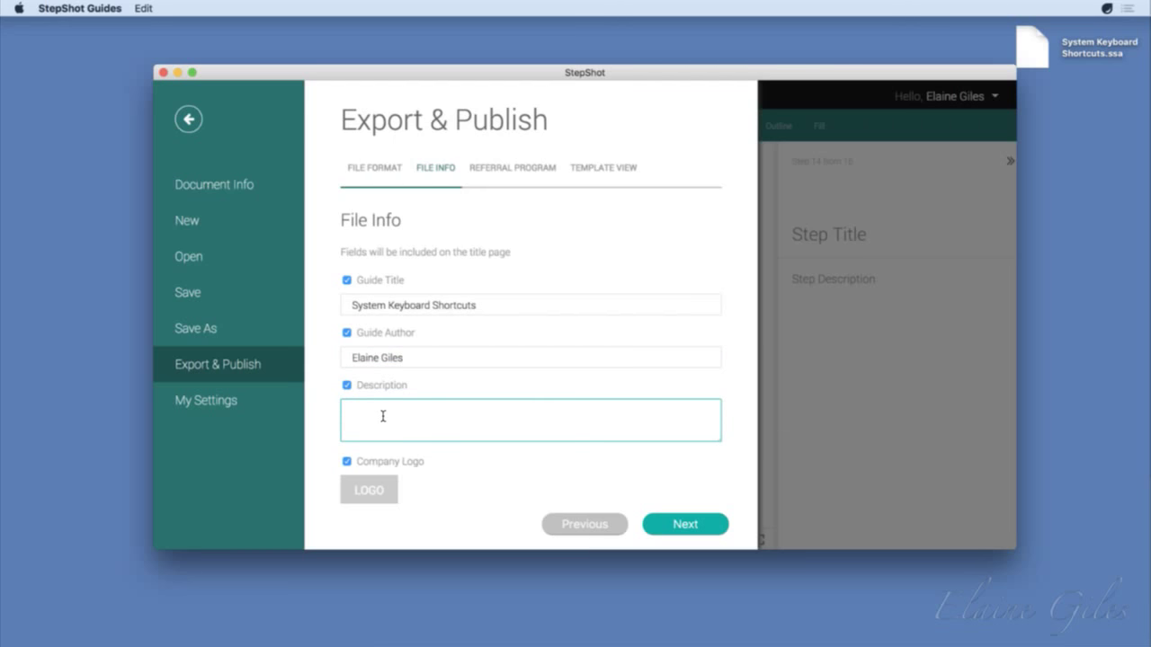
pyautogui.write('How to create a system ')
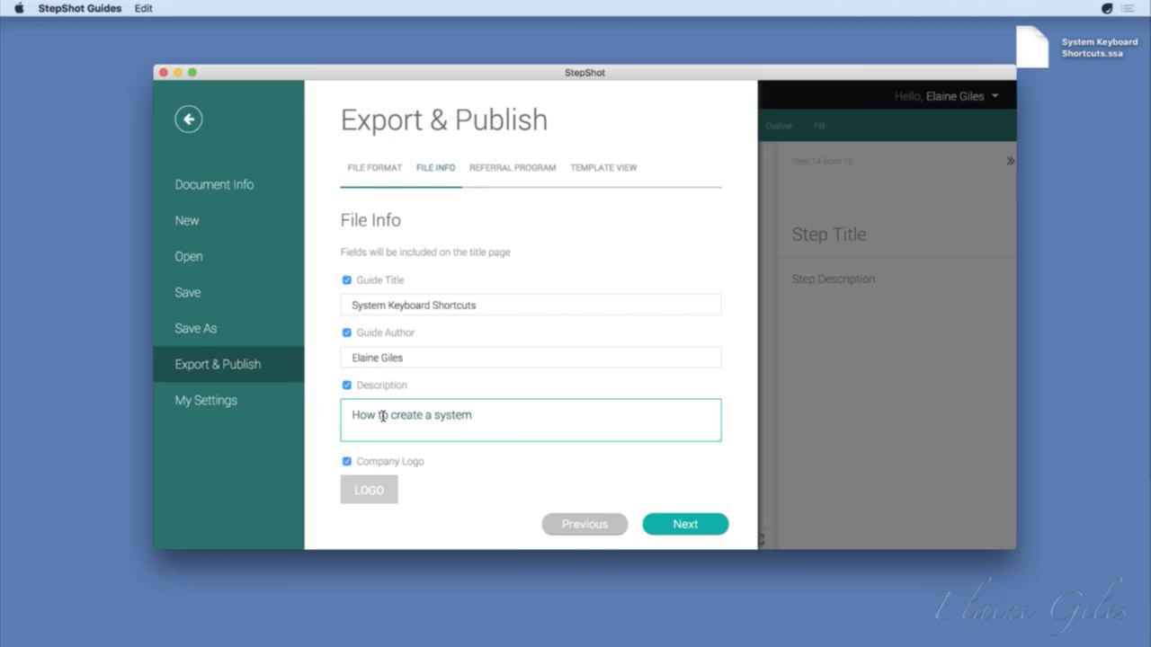
pyautogui.write('keyboard shortcut')
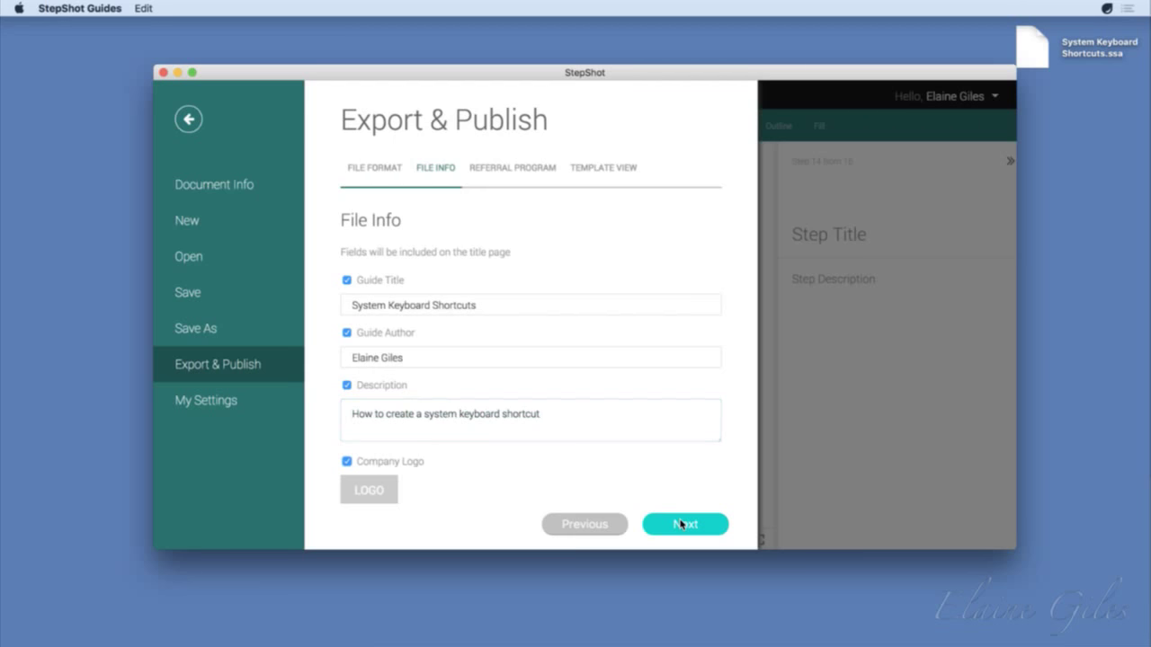
# Step: Keep the referral link in the exported document, compare the available templates and choose Light Crypts Document
pyautogui.click(683, 528)
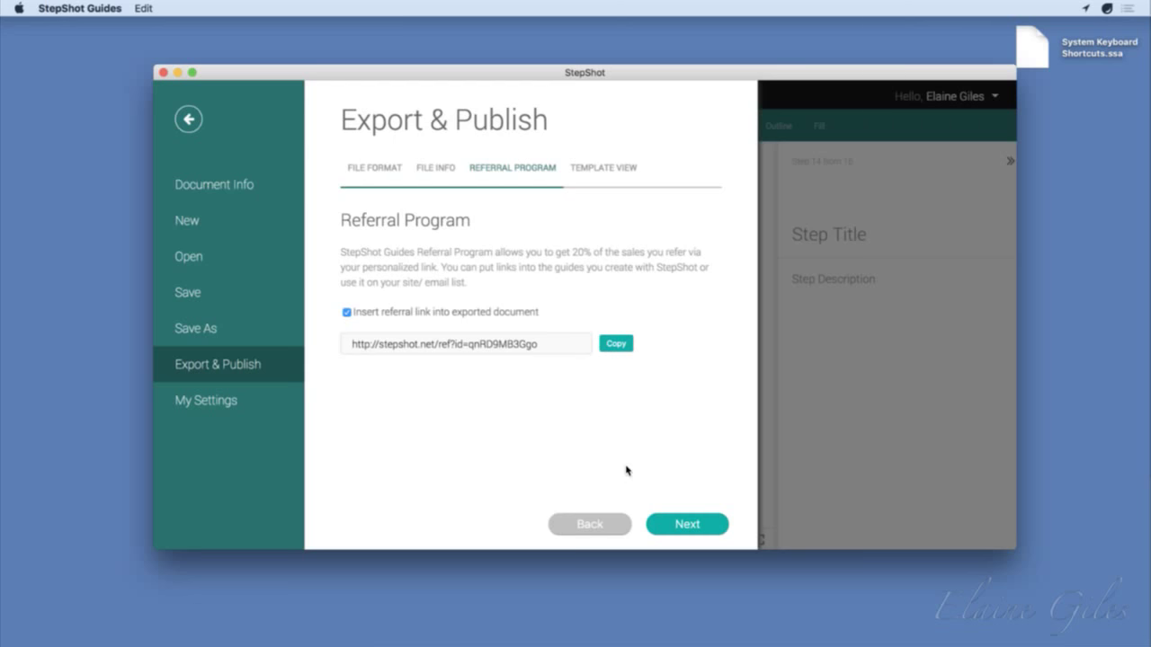
pyautogui.click(683, 529)
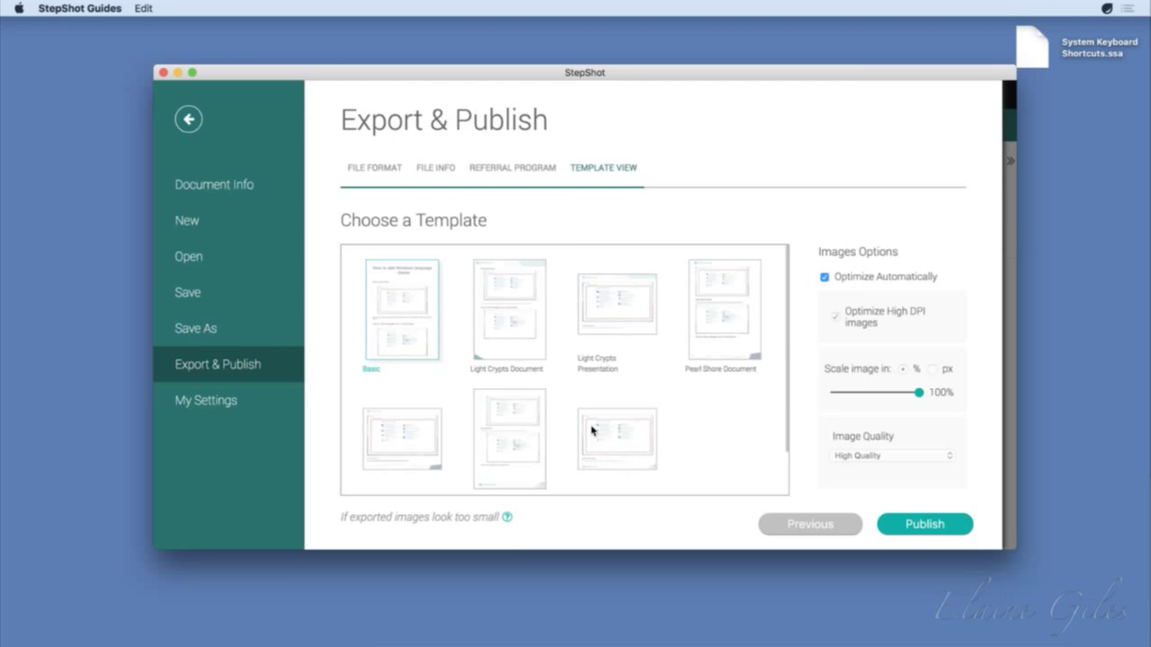
pyautogui.scroll(-1, 456, 382)
pyautogui.scroll(-2, 456, 382)
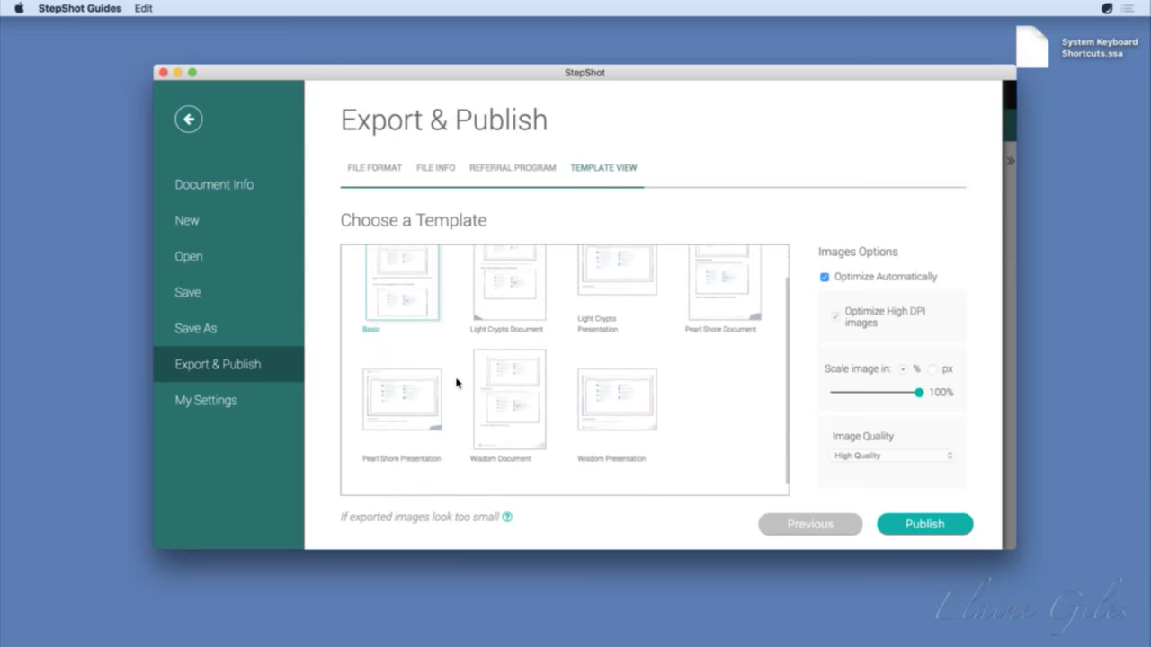
pyautogui.scroll(3, 455, 382)
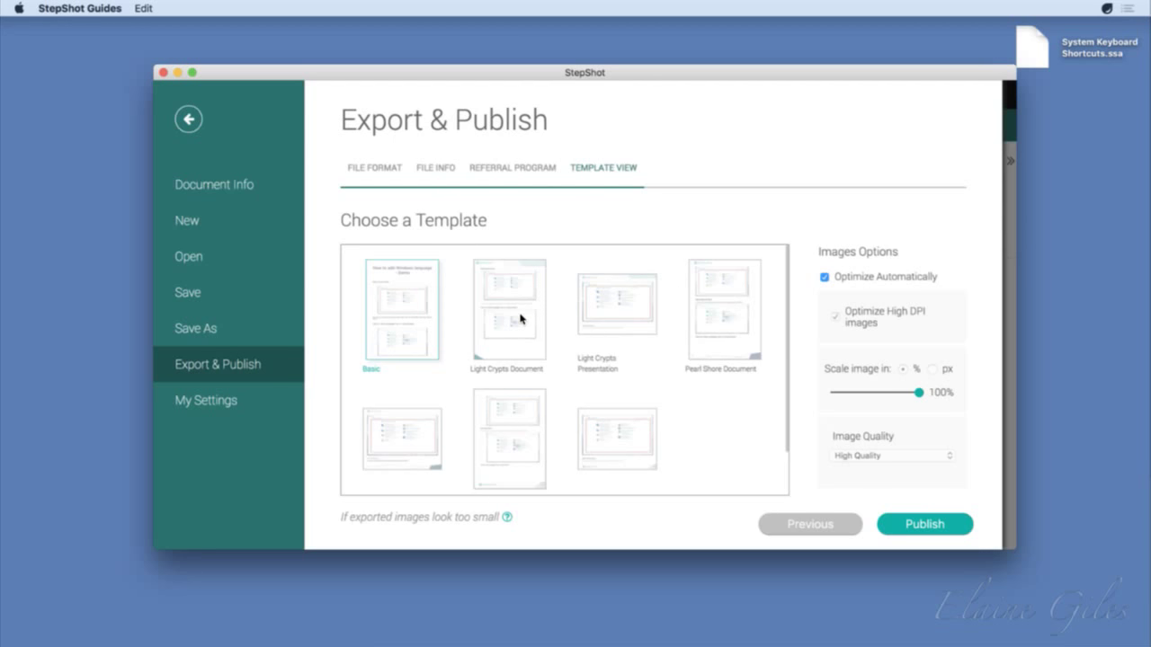
pyautogui.click(609, 316)
pyautogui.click(407, 438)
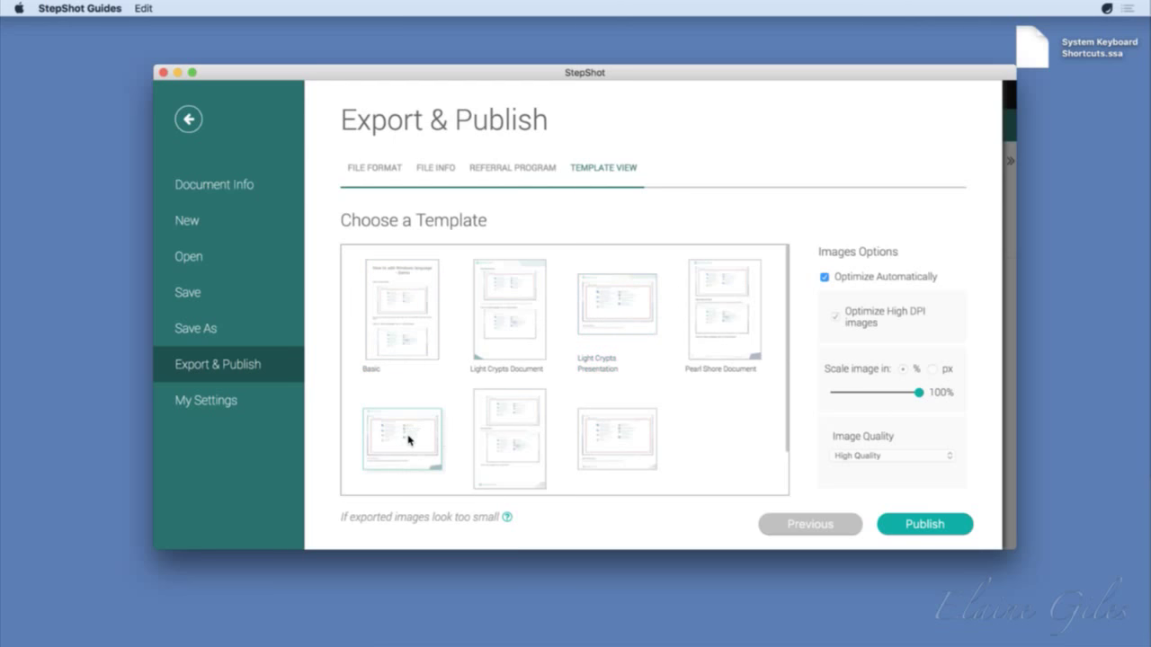
pyautogui.click(638, 437)
pyautogui.scroll(-2, 669, 435)
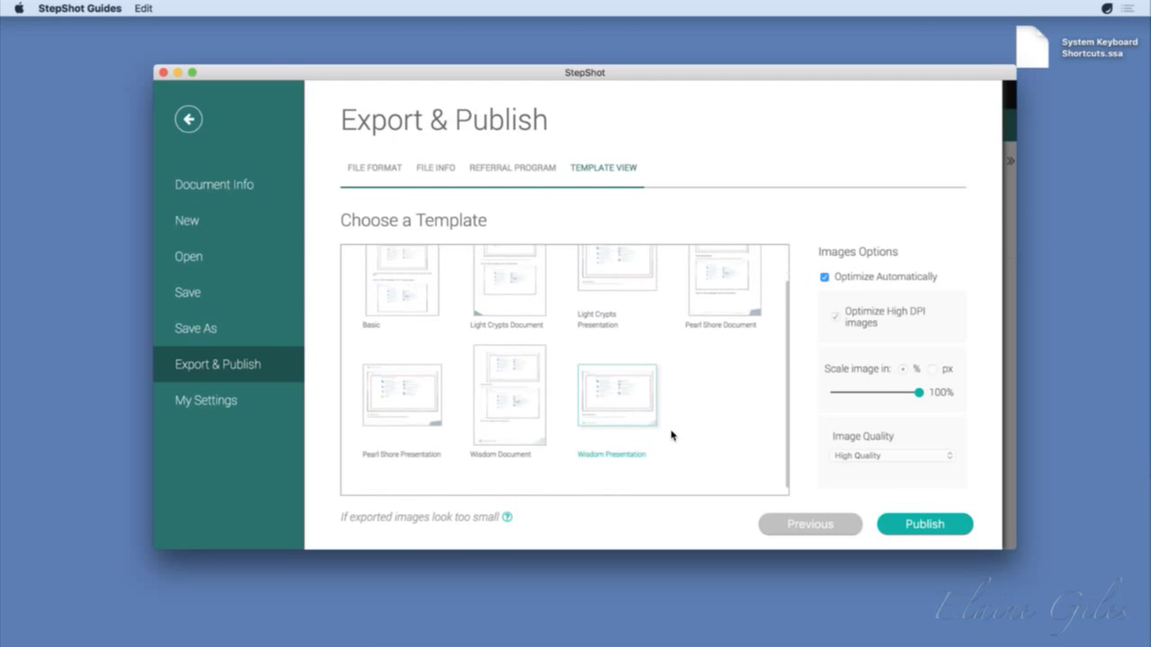
pyautogui.scroll(2, 671, 435)
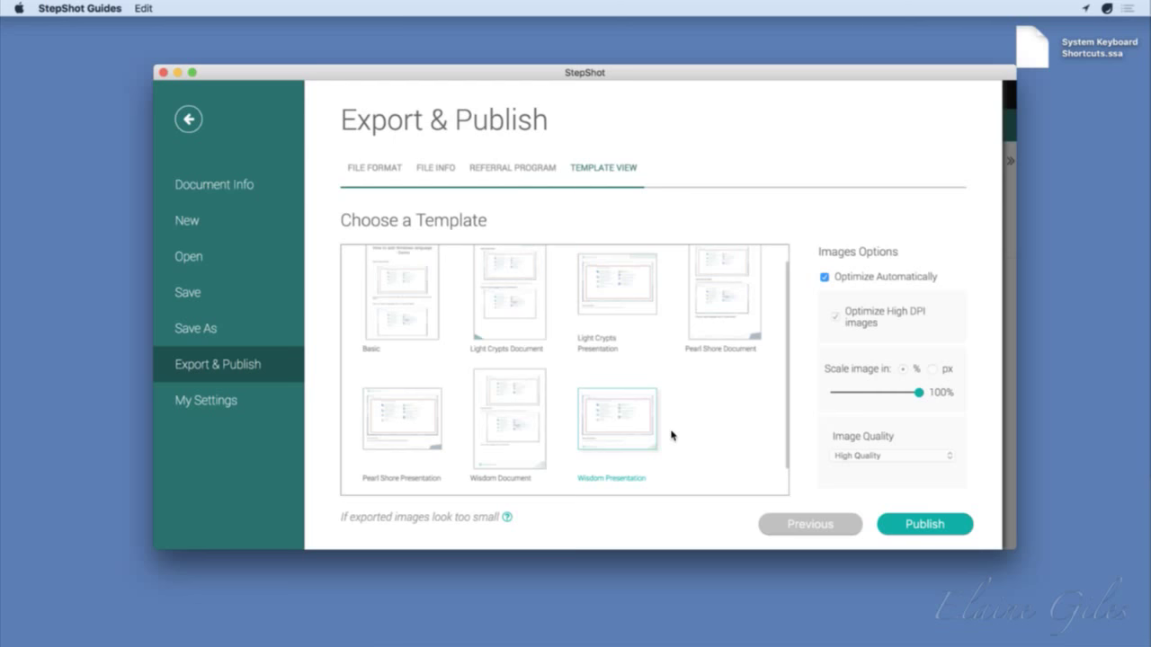
pyautogui.click(508, 317)
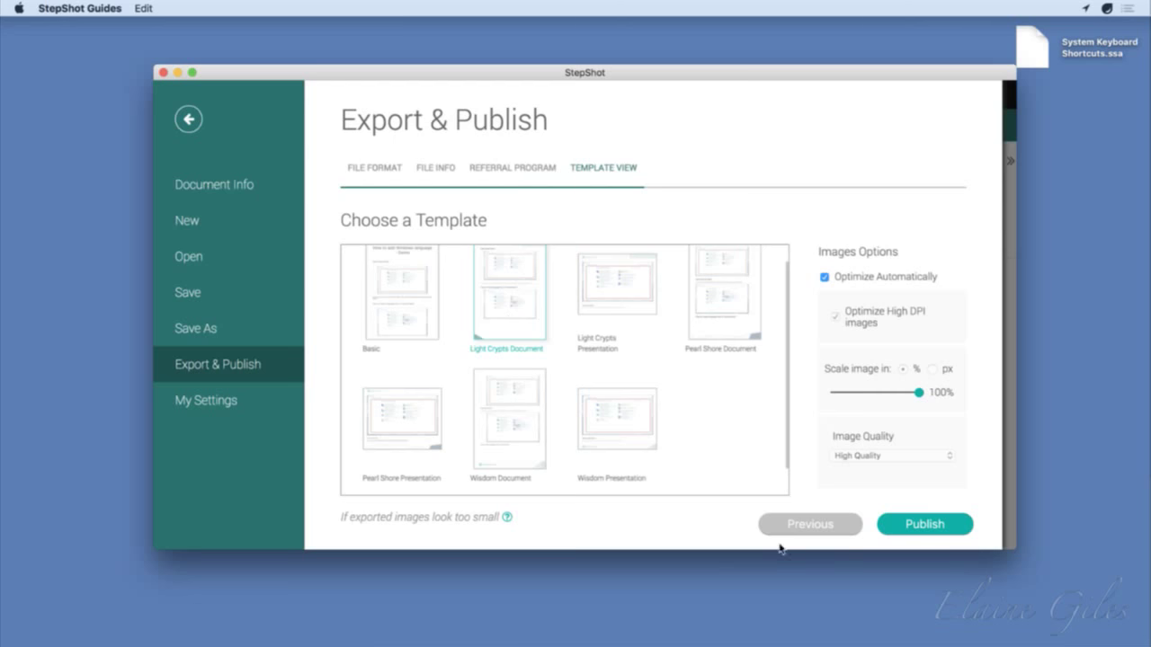
# Step: Publish the guide to the iCloud Desktop folder as System Keyboard Shortcuts.pdf and copy its file path
pyautogui.click(930, 525)
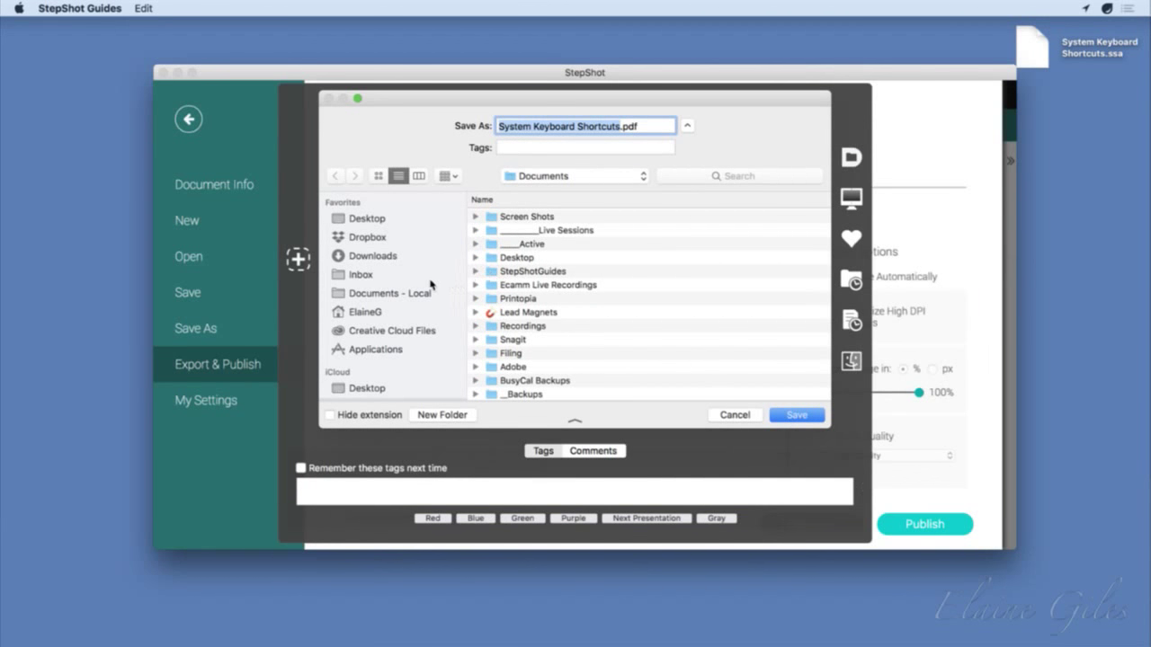
pyautogui.click(368, 388)
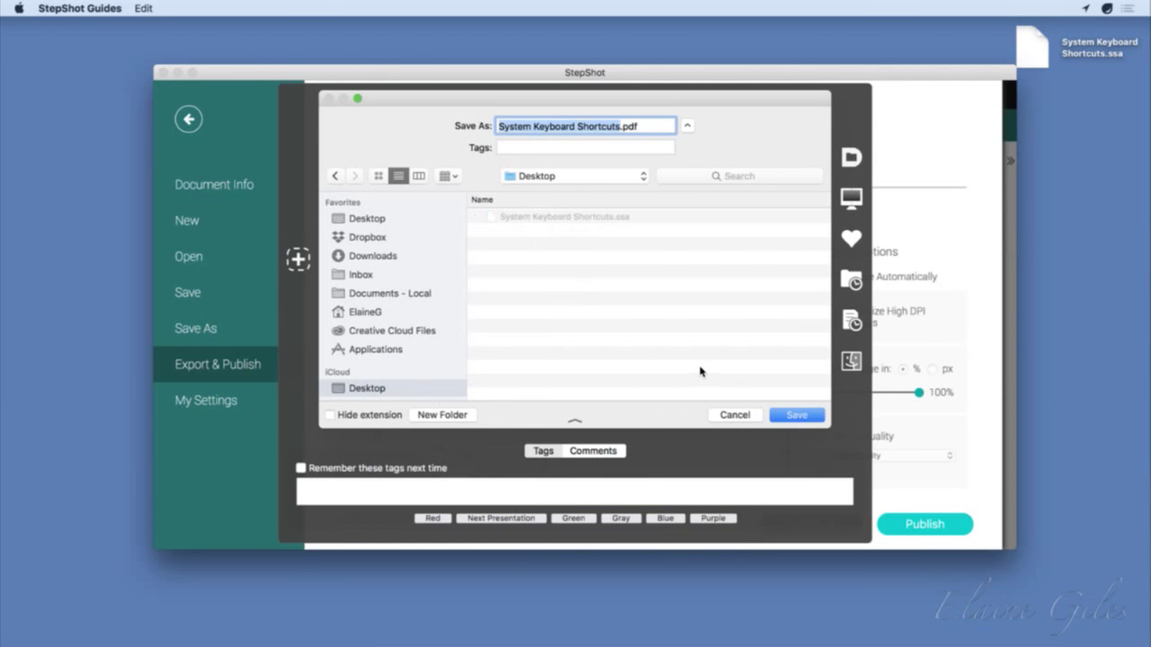
pyautogui.click(794, 415)
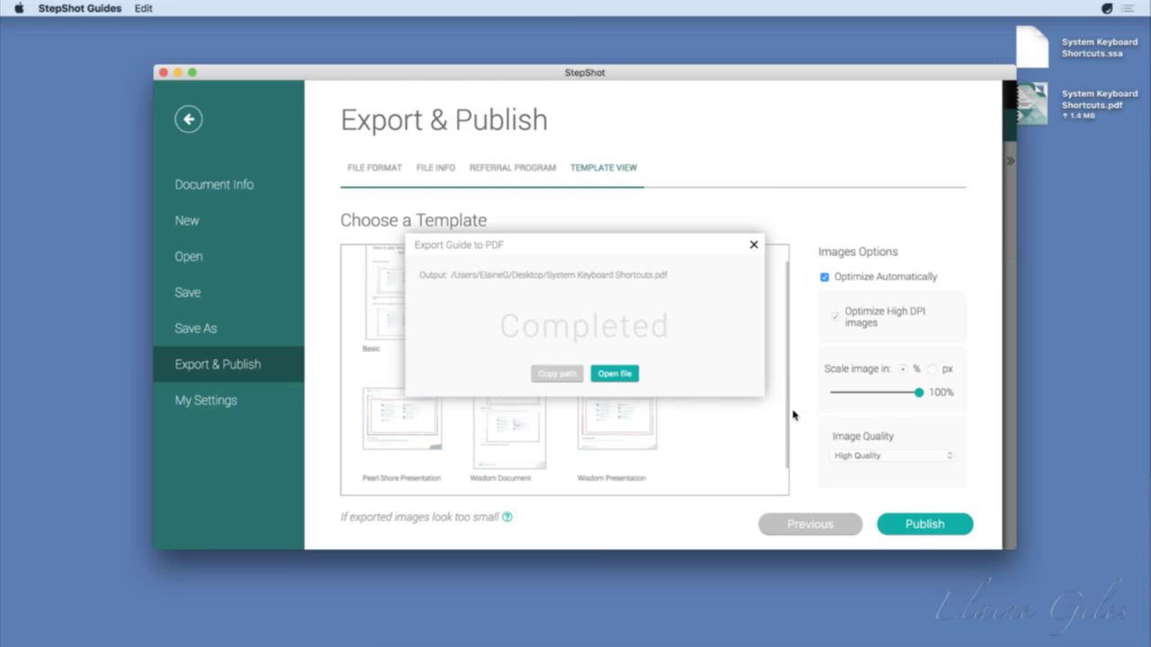
pyautogui.click(551, 377)
# Step: Open the exported guide in PDF Expert, examine the Hoist Binder page and the last page's StepShot Guides link, and close it
pyautogui.click(614, 374)
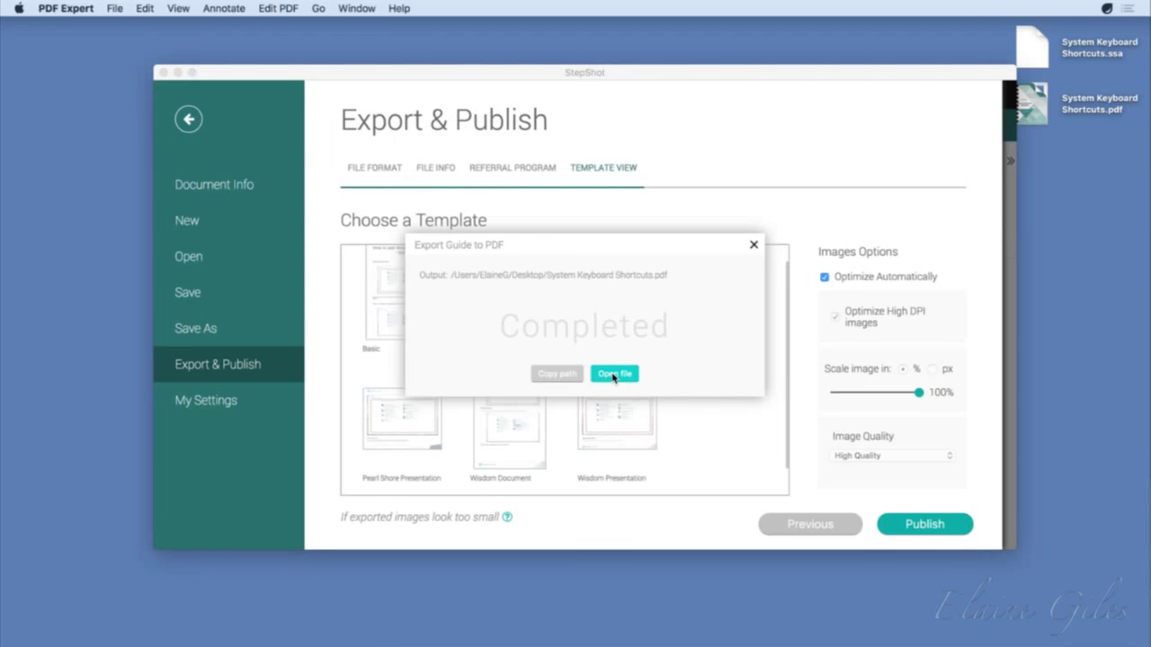
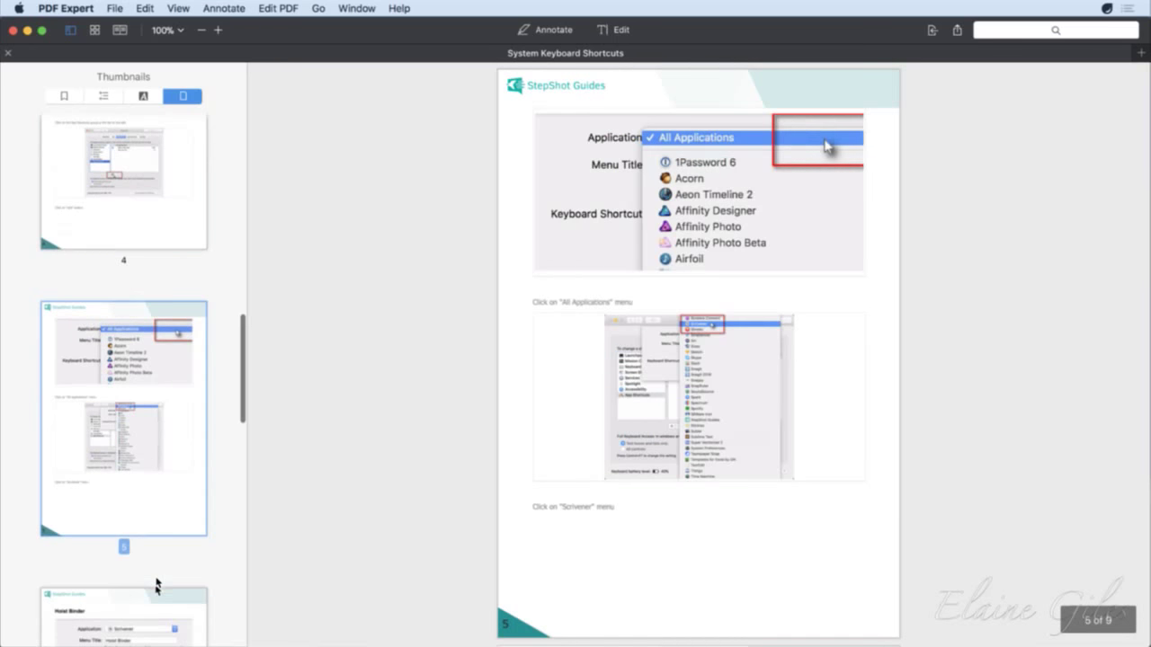
pyautogui.scroll(-5, 143, 539)
pyautogui.click(139, 488)
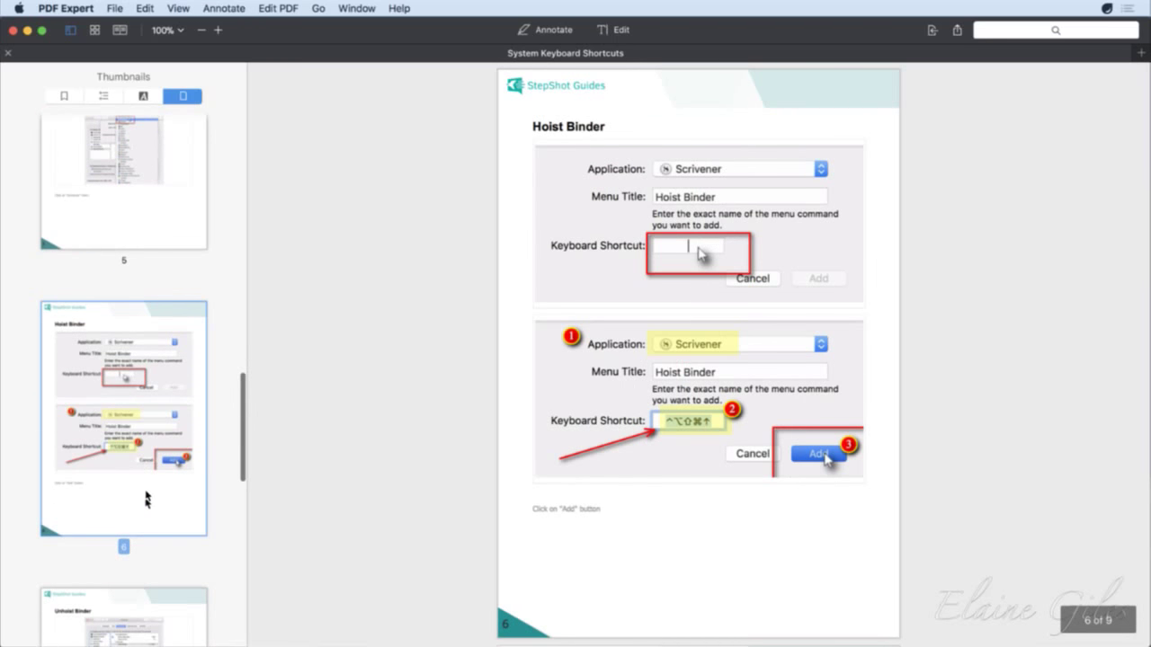
pyautogui.scroll(-3, 147, 468)
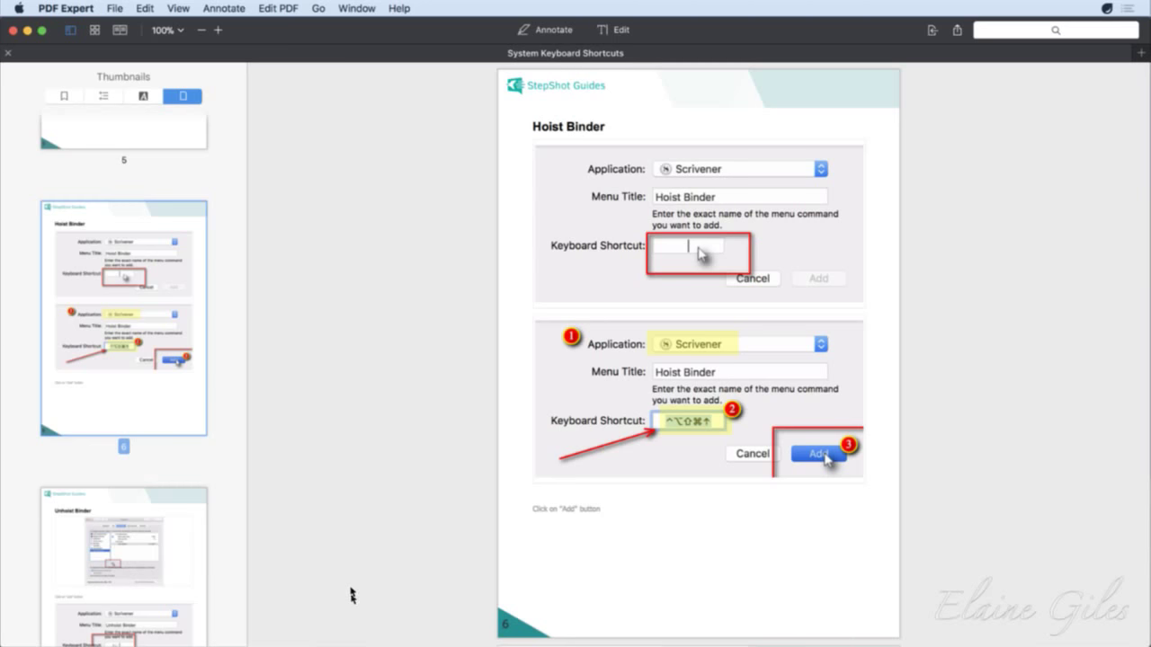
pyautogui.scroll(-5, 101, 559)
pyautogui.scroll(-8, 99, 540)
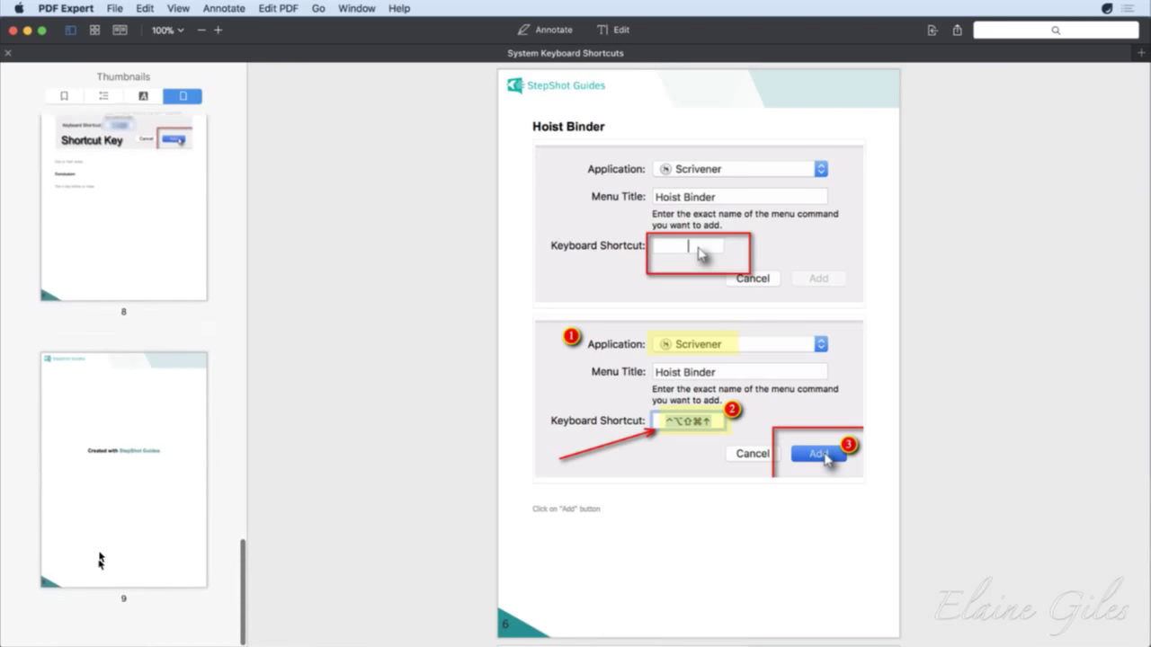
pyautogui.click(129, 461)
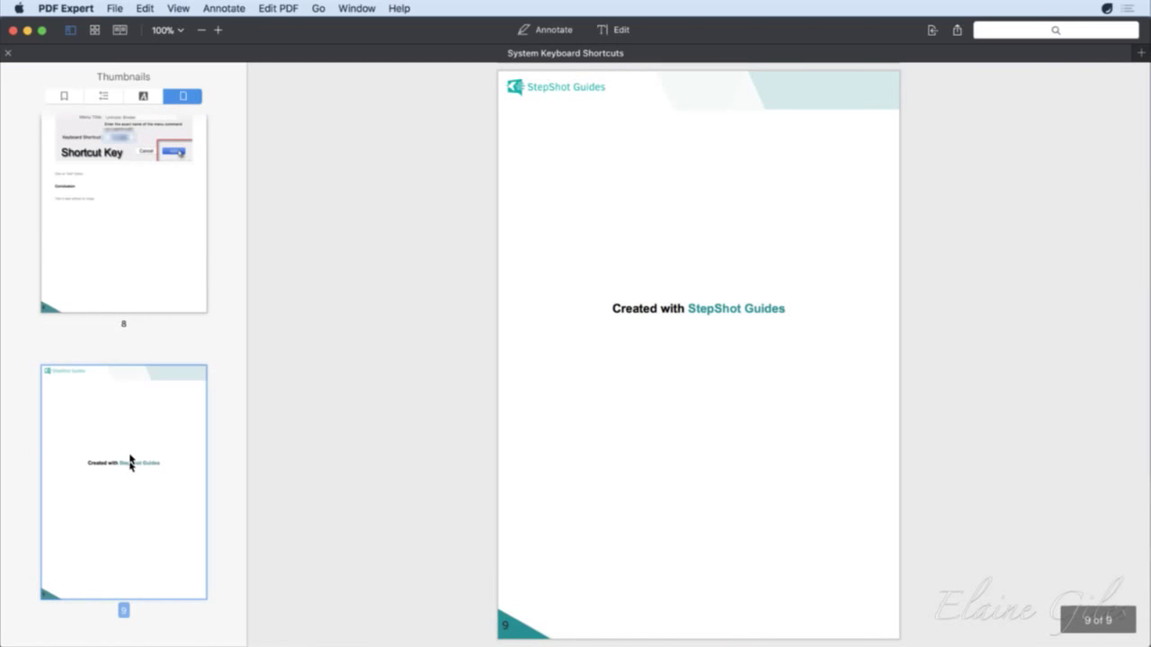
pyautogui.click(740, 314)
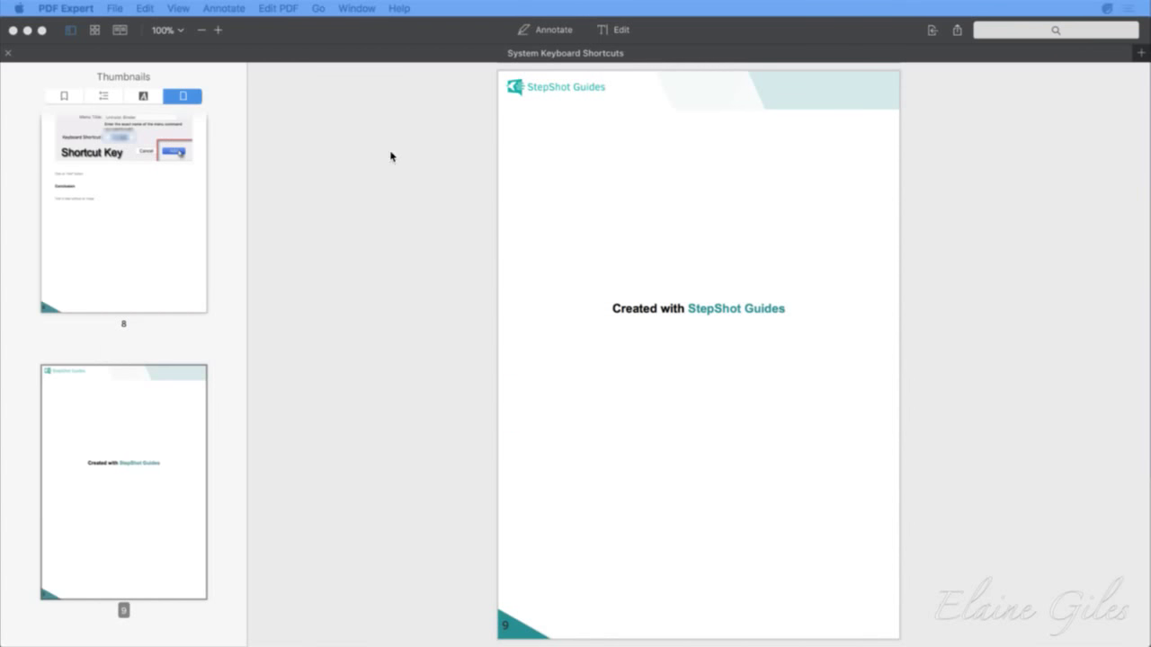
pyautogui.click(13, 30)
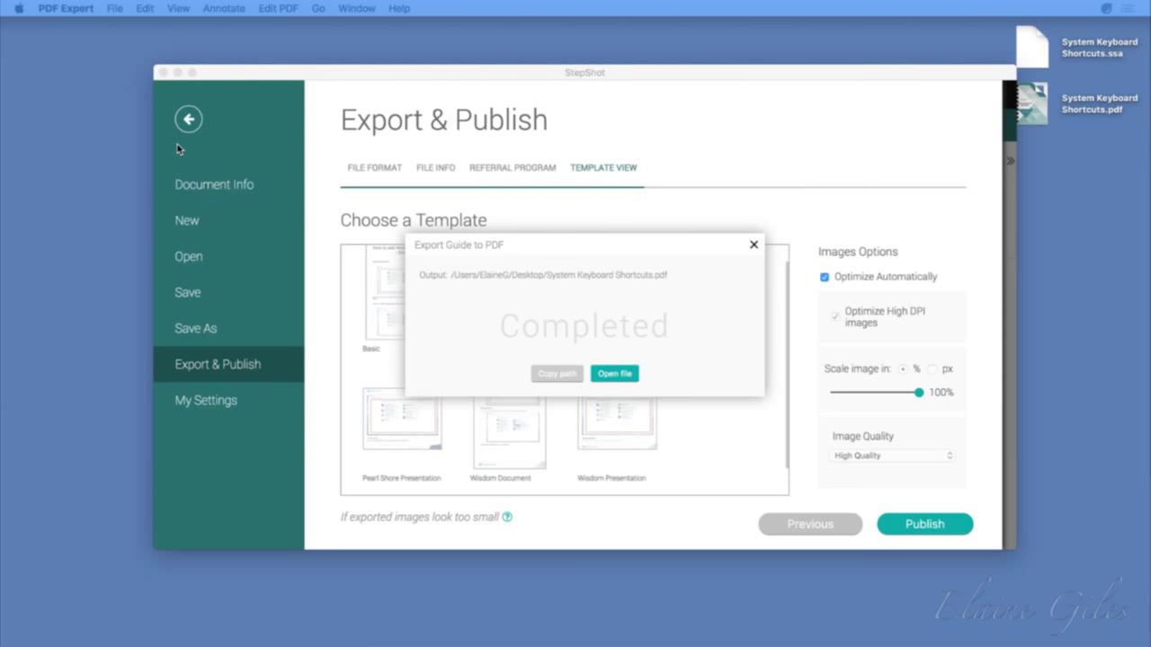
pyautogui.click(754, 244)
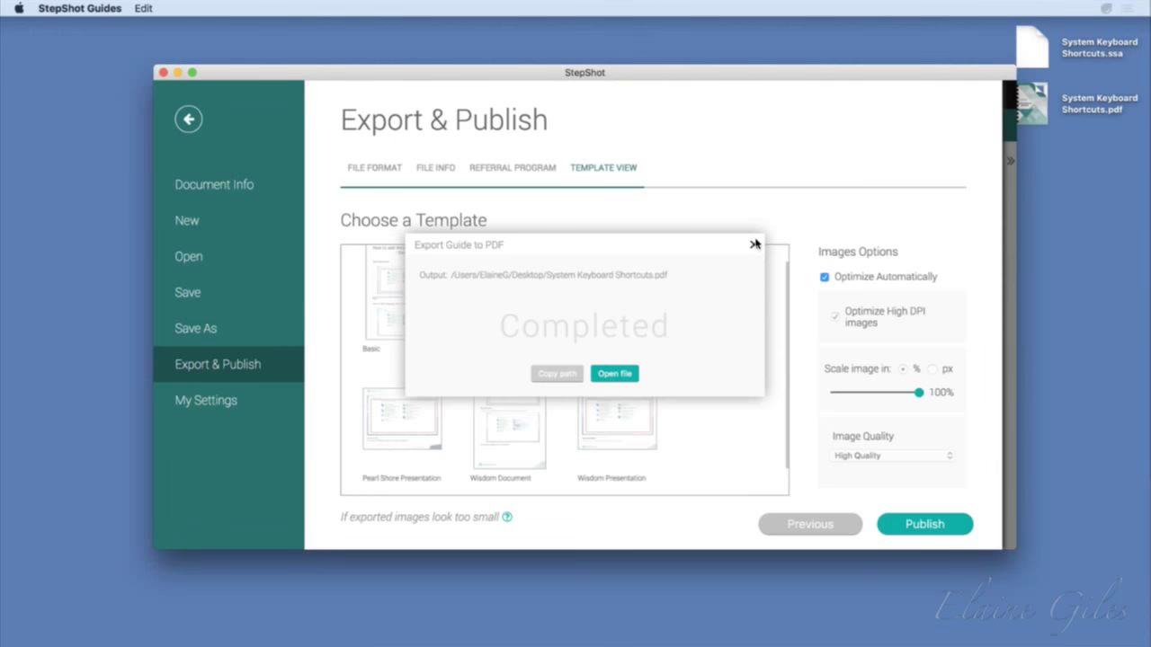
# Step: Leave the finished export and browse for a template logo in the StepShot Guides session's 00 - Assets - Logos folder
pyautogui.click(754, 244)
pyautogui.click(224, 132)
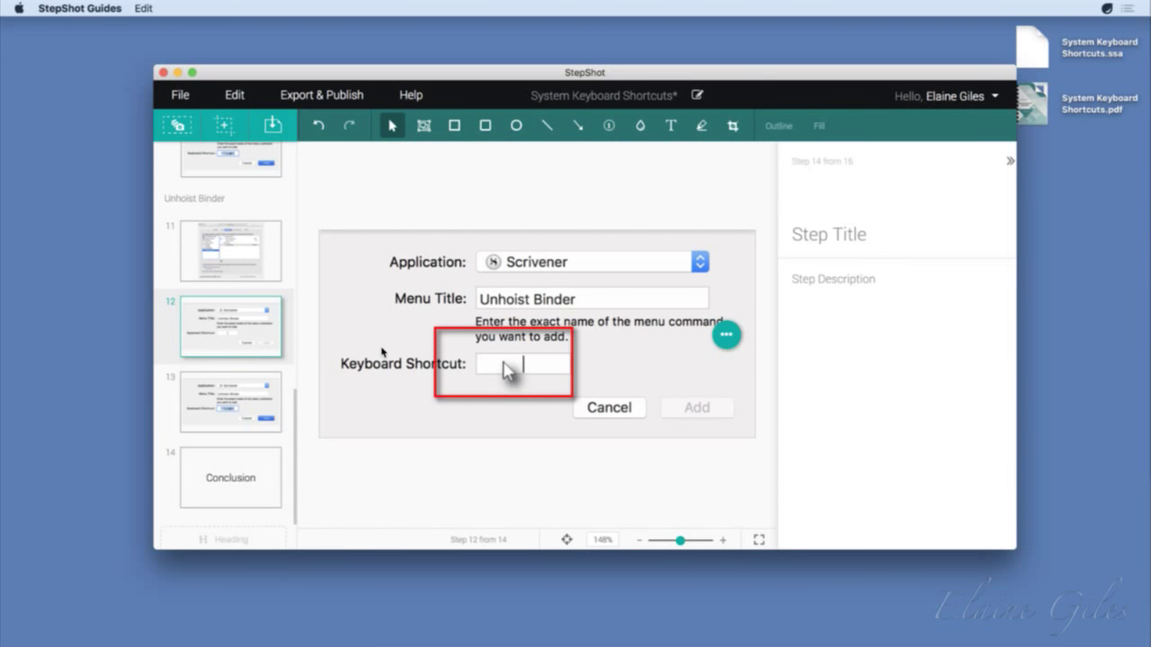
pyautogui.click(312, 97)
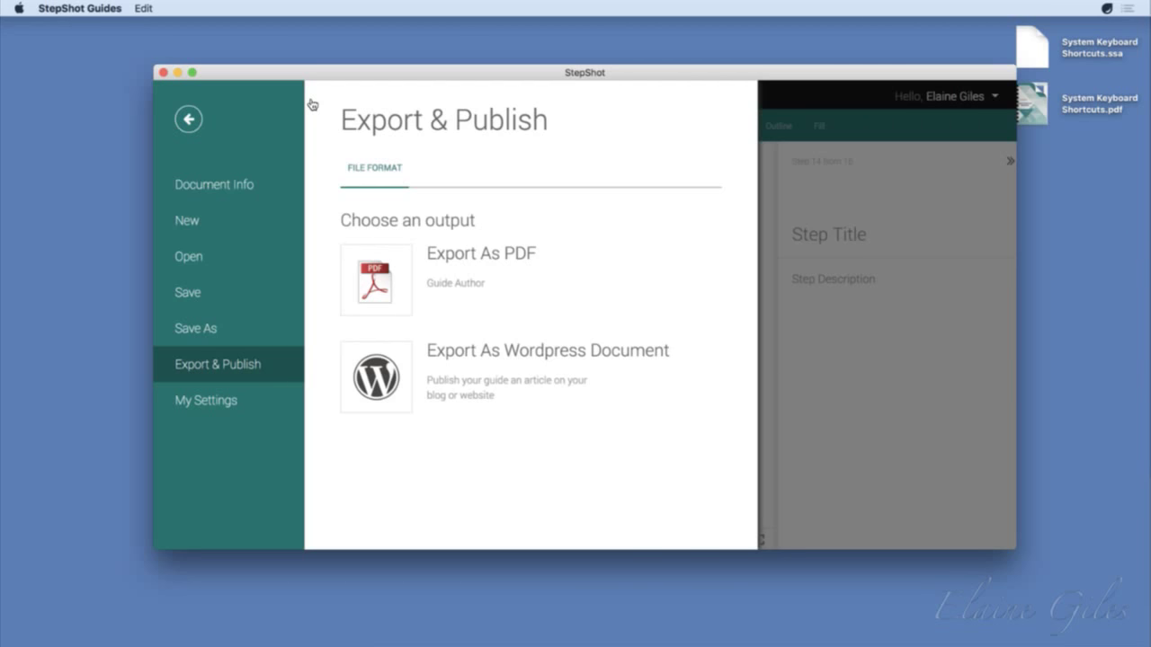
pyautogui.click(214, 402)
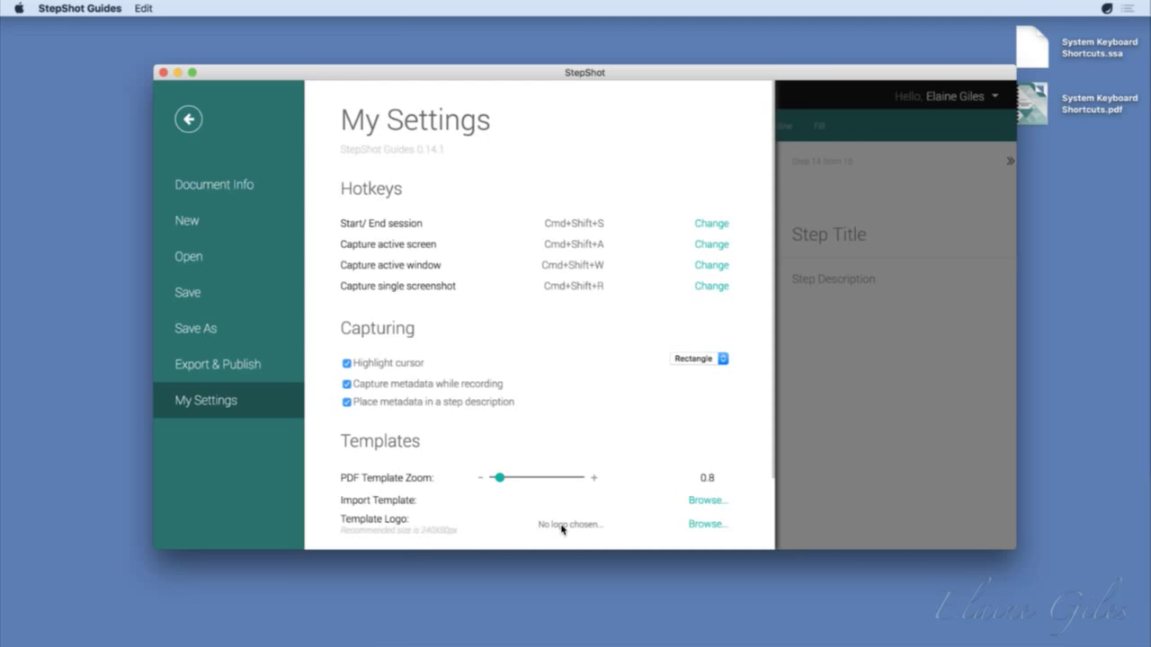
pyautogui.click(708, 524)
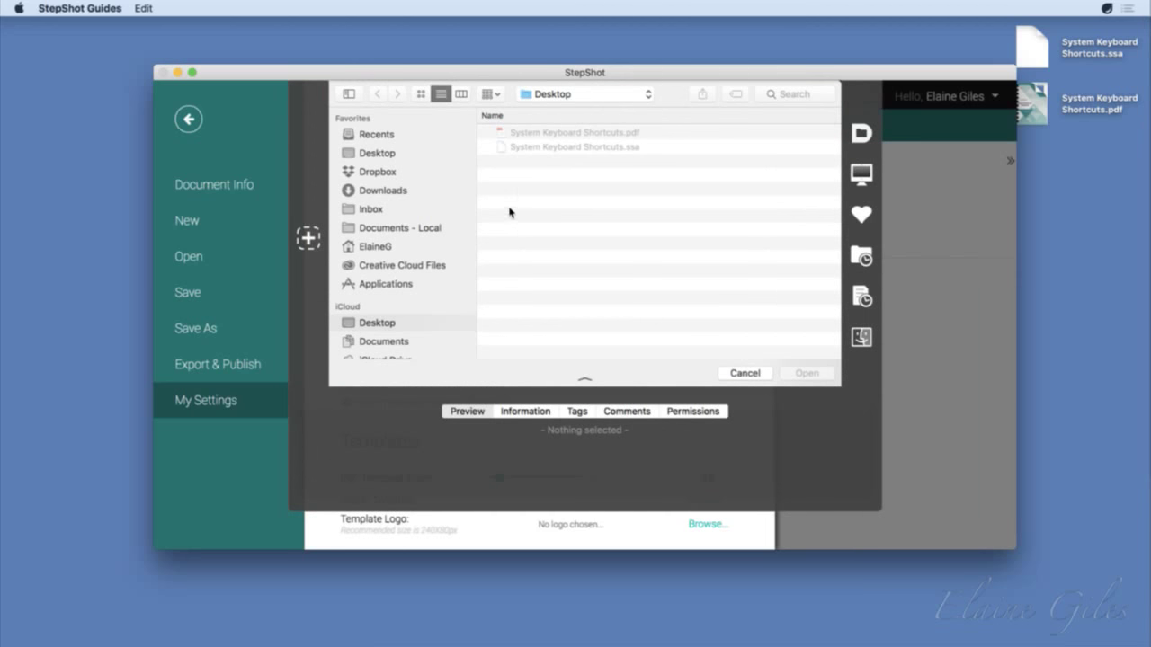
pyautogui.click(401, 342)
pyautogui.doubleClick(555, 146)
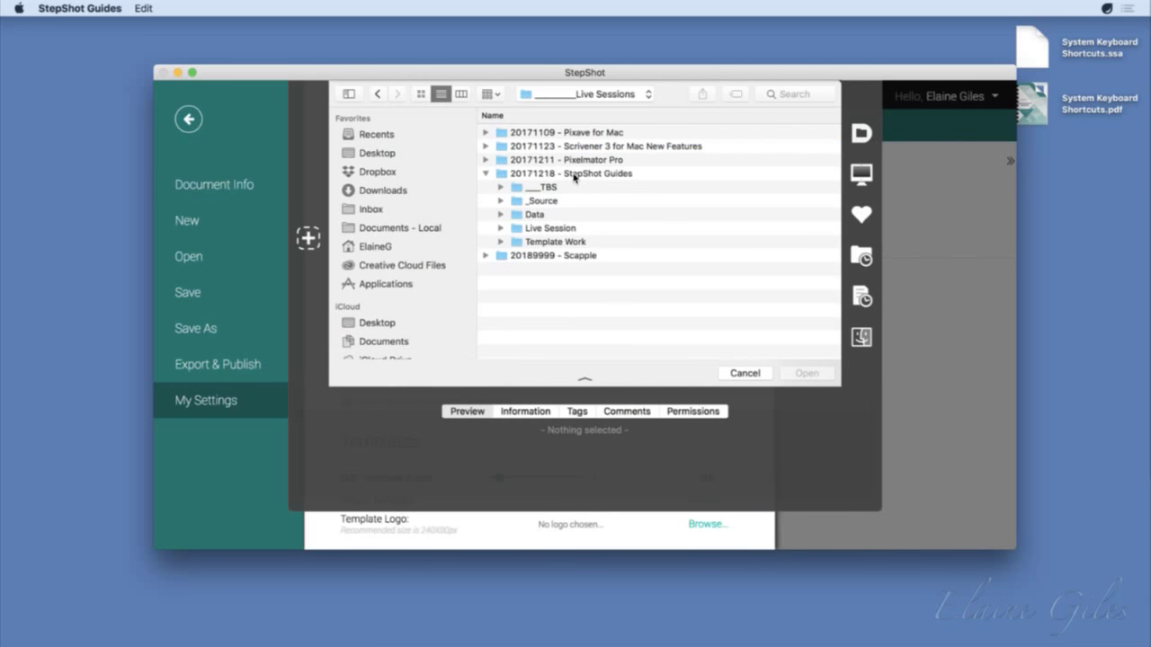
pyautogui.doubleClick(540, 216)
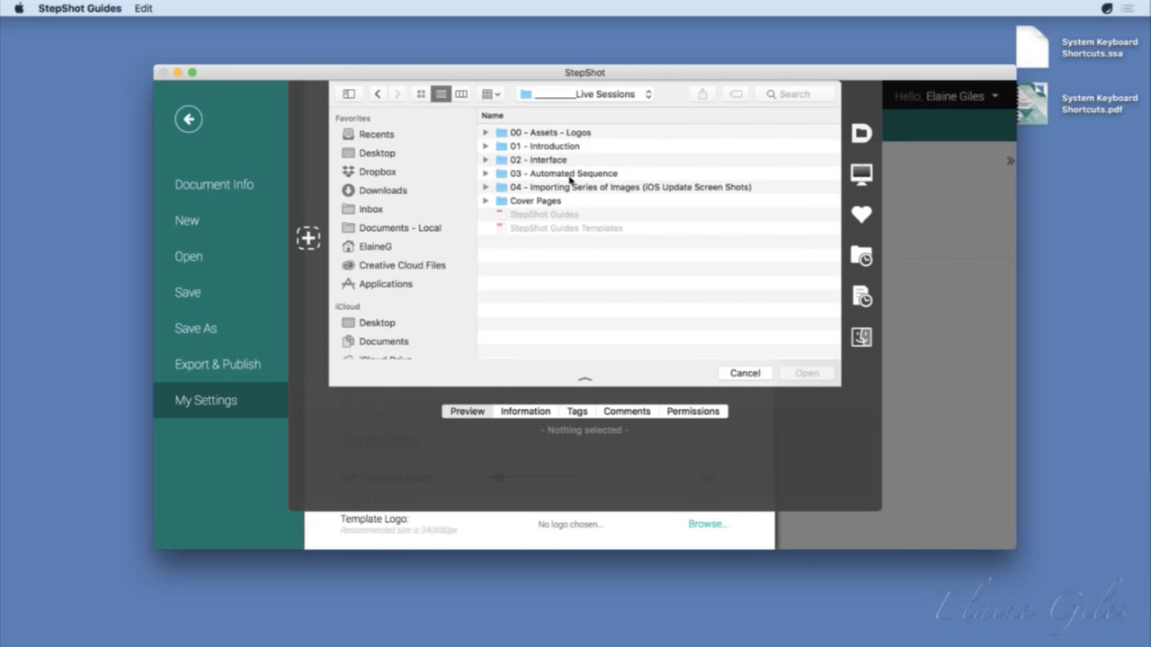
pyautogui.doubleClick(575, 136)
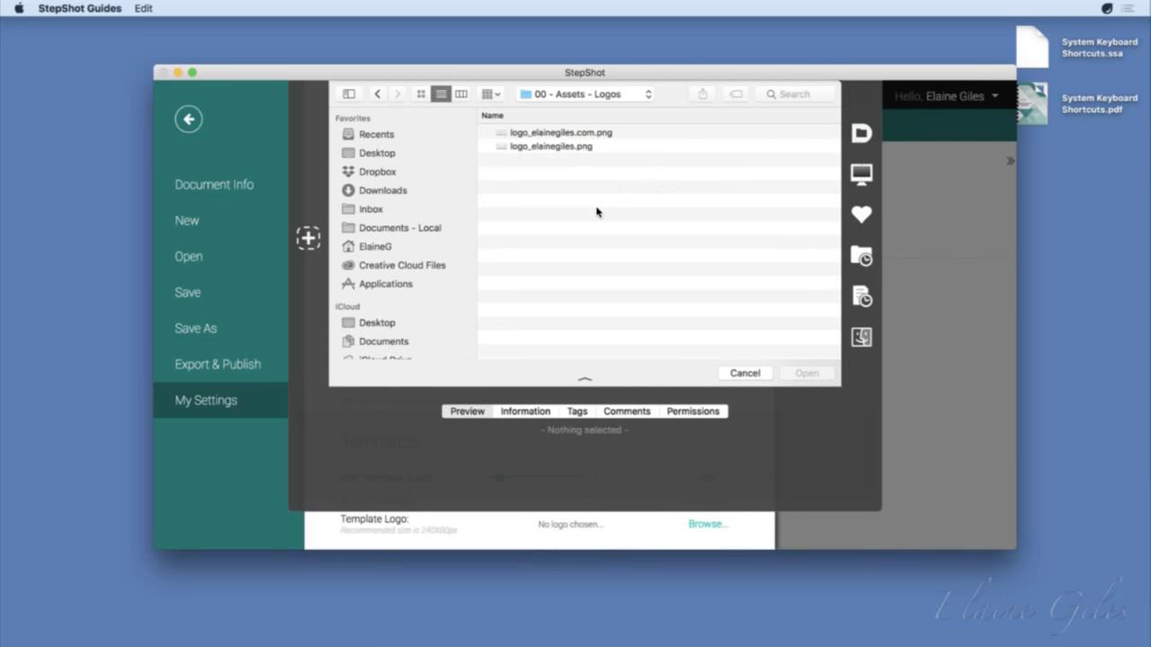
# Step: Compare the two PNG logos and set the 240 x 80 one as the template logo
pyautogui.click(618, 134)
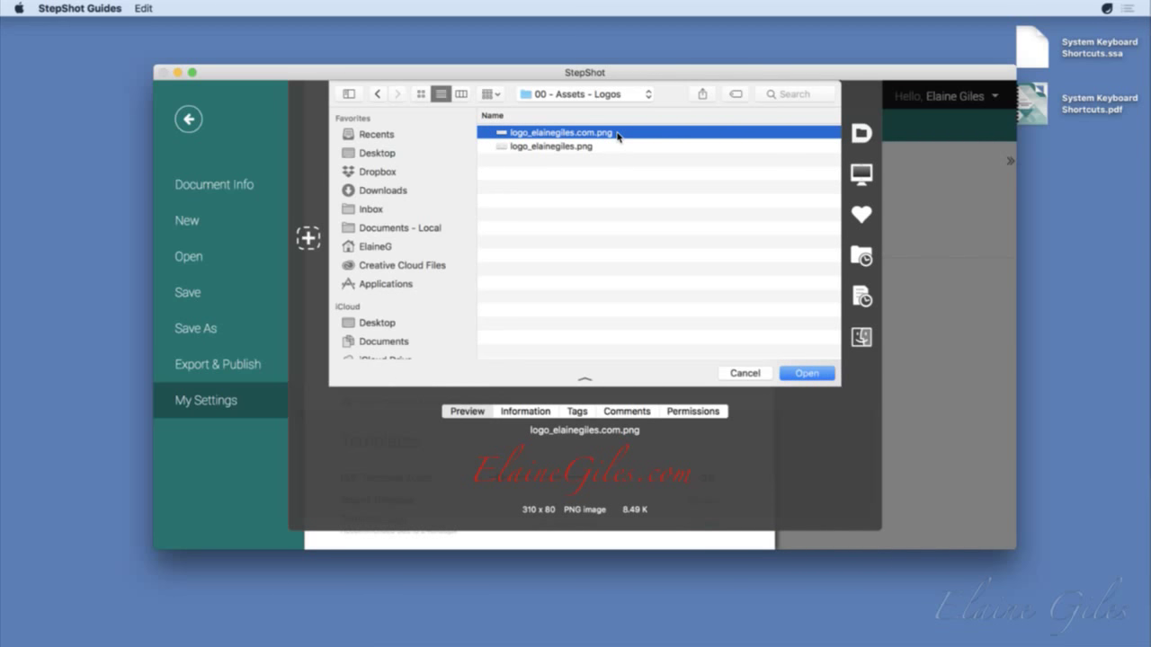
pyautogui.click(586, 147)
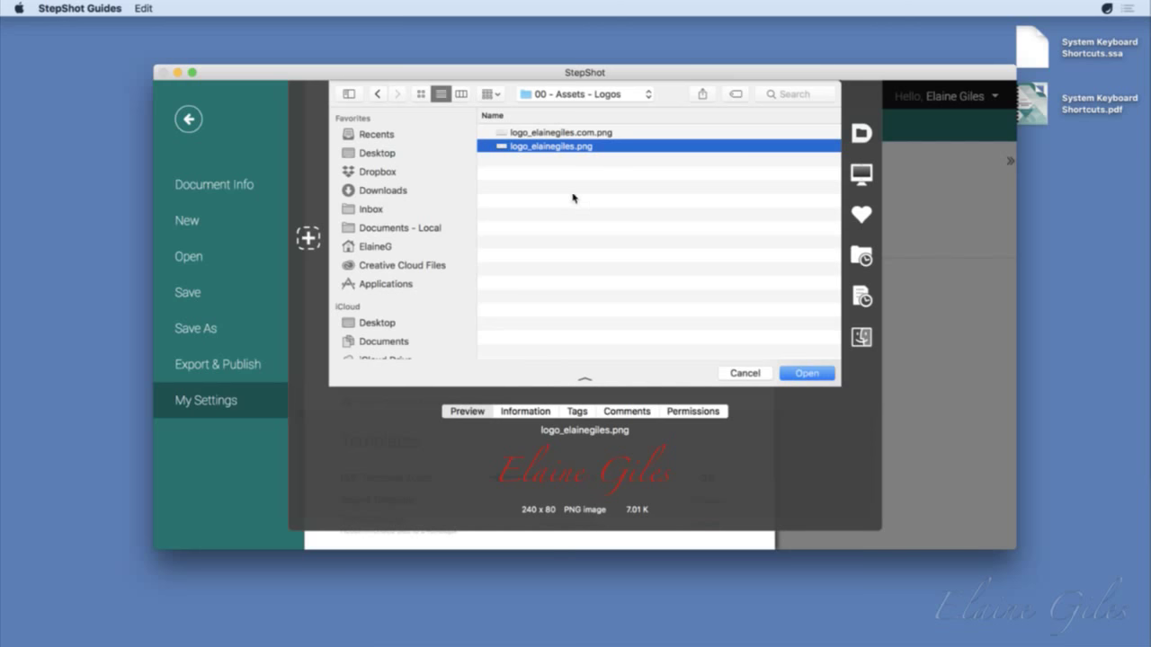
pyautogui.click(573, 133)
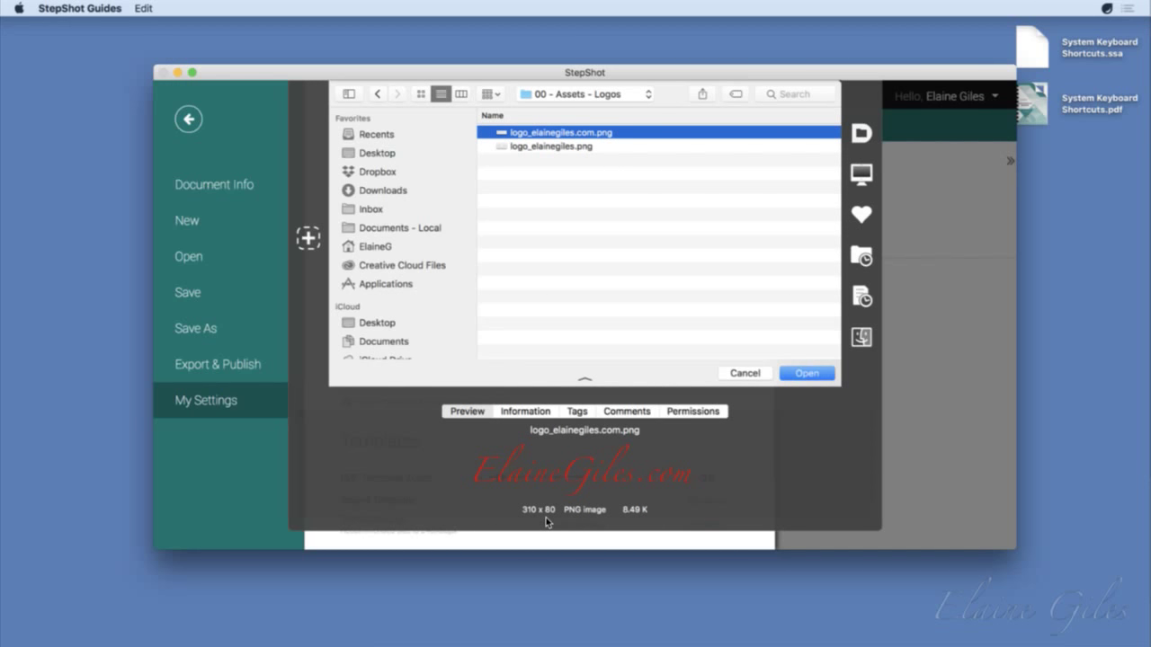
pyautogui.click(570, 150)
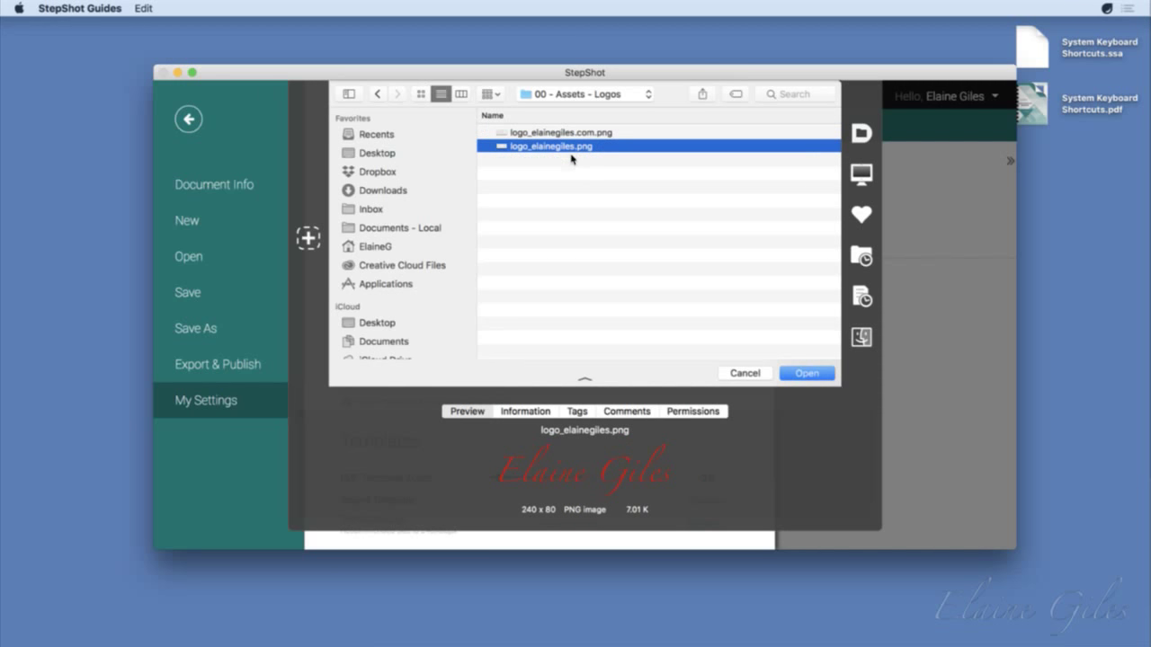
pyautogui.click(810, 373)
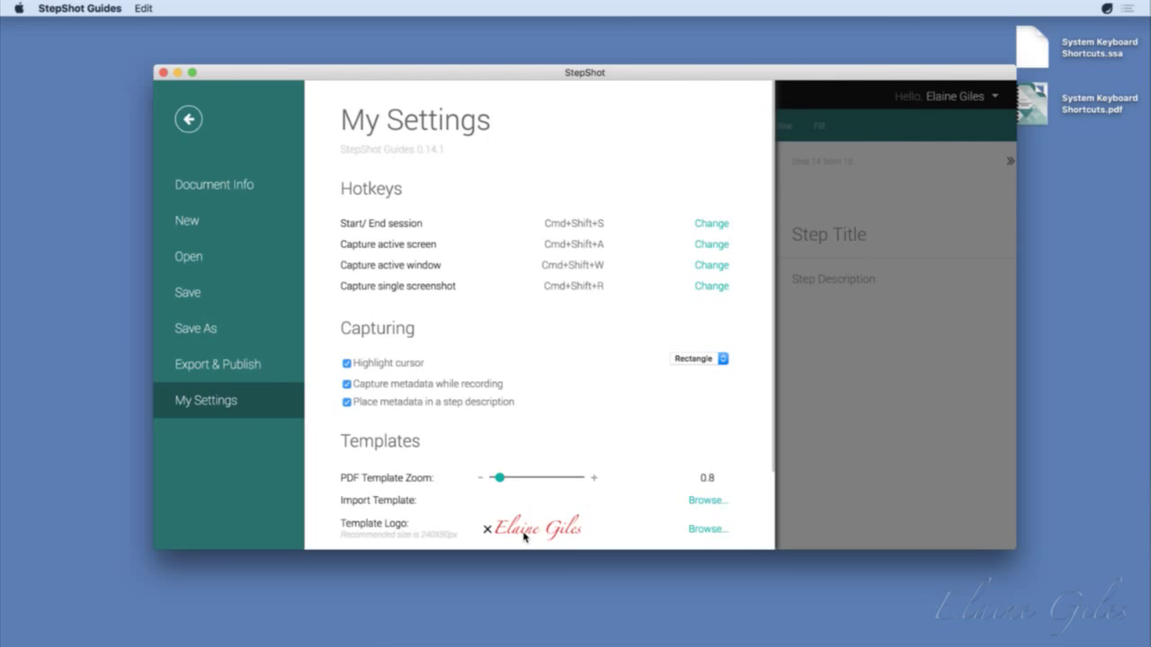
# Step: Set up a new PDF export that includes the company logo and uses the Light Crypts Document template
pyautogui.click(217, 368)
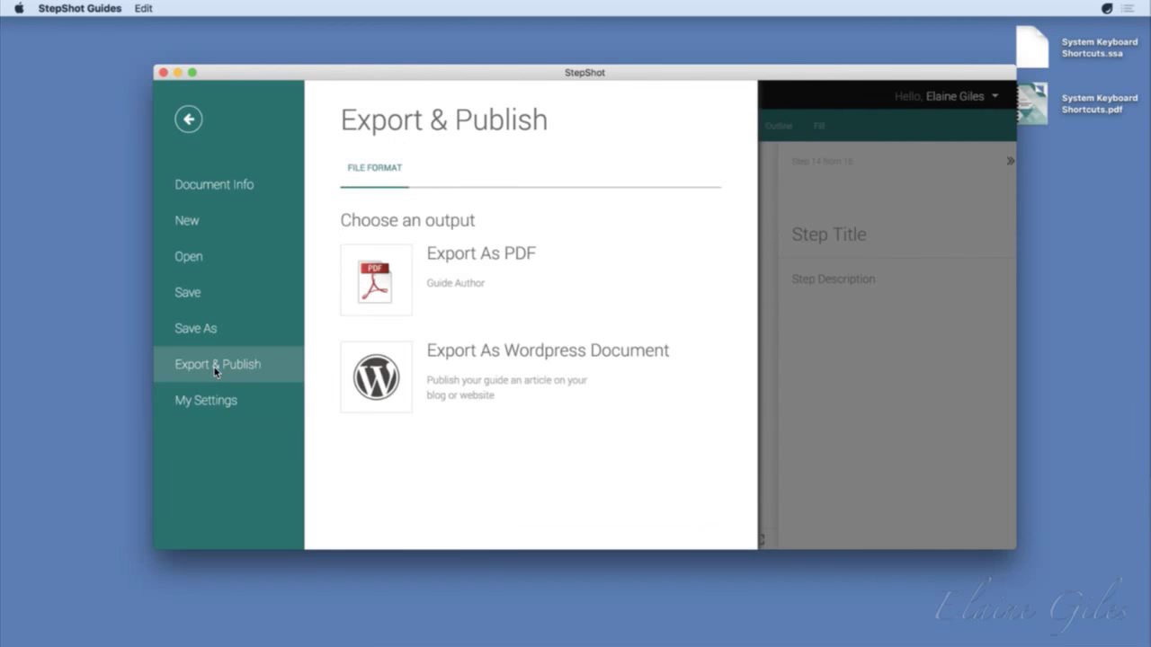
pyautogui.click(373, 287)
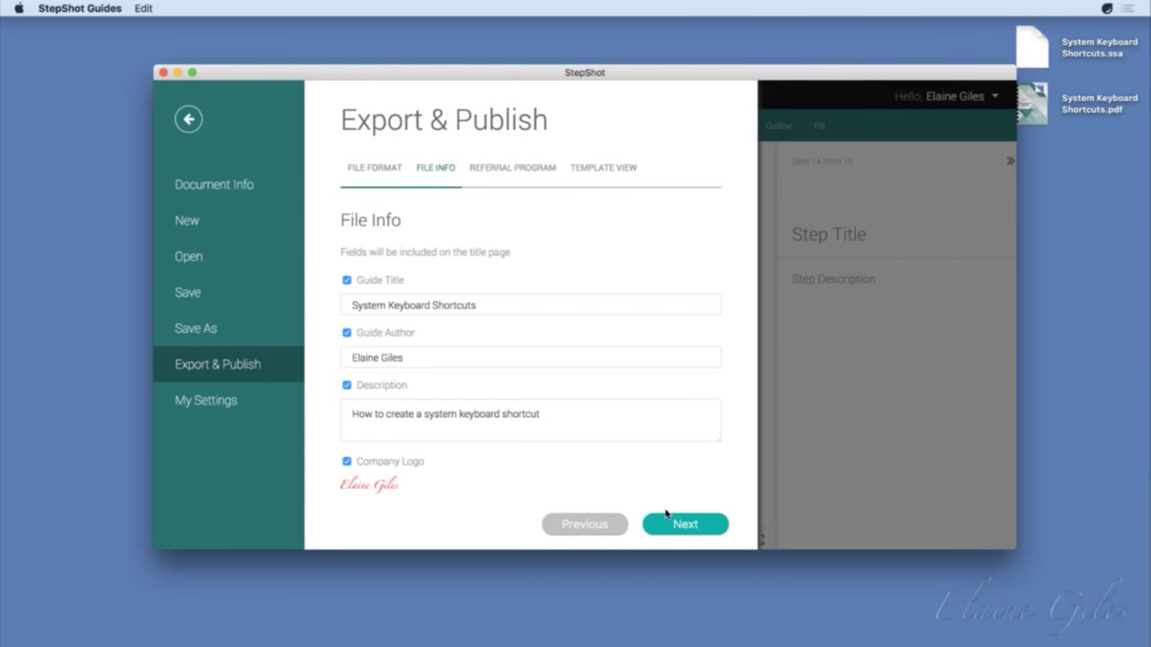
pyautogui.click(690, 525)
pyautogui.click(692, 525)
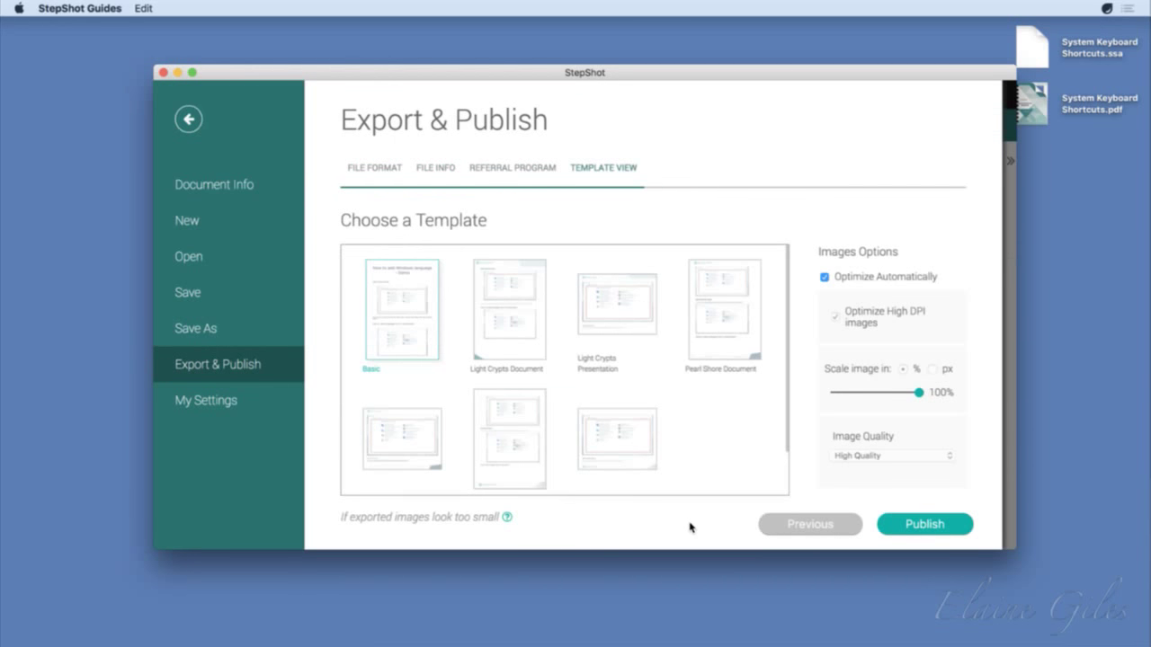
pyautogui.click(510, 330)
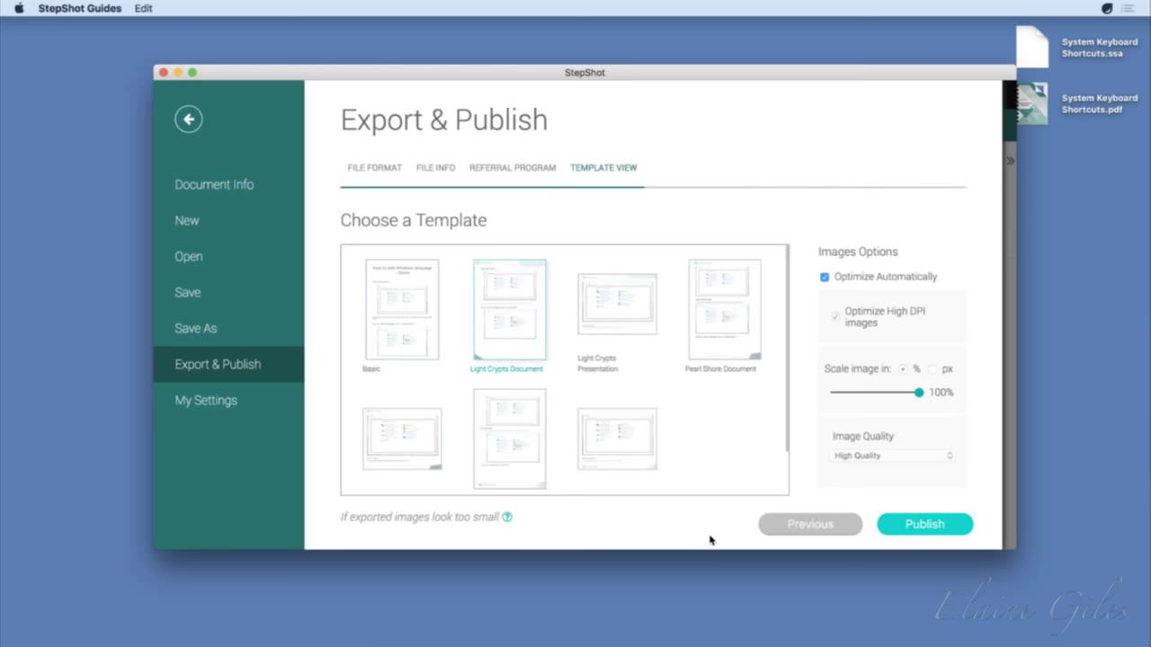
# Step: Publish the guide to the Desktop as System Keyboard Shortcuts with Logo.pdf
pyautogui.press('Right')
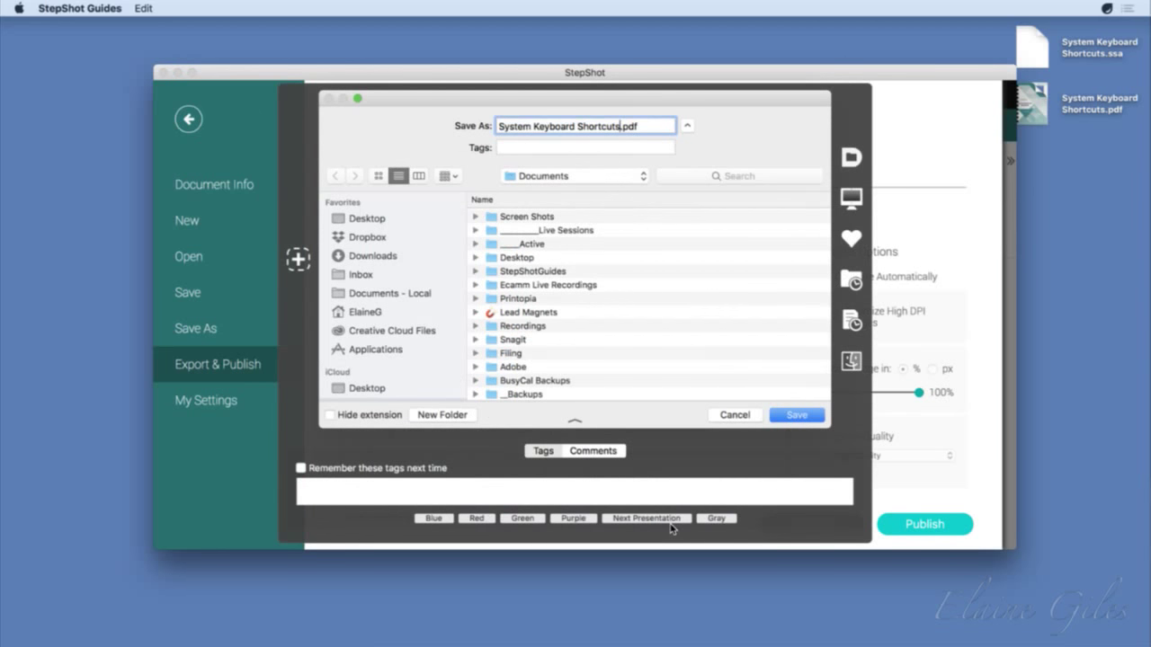
pyautogui.write('with Logo')
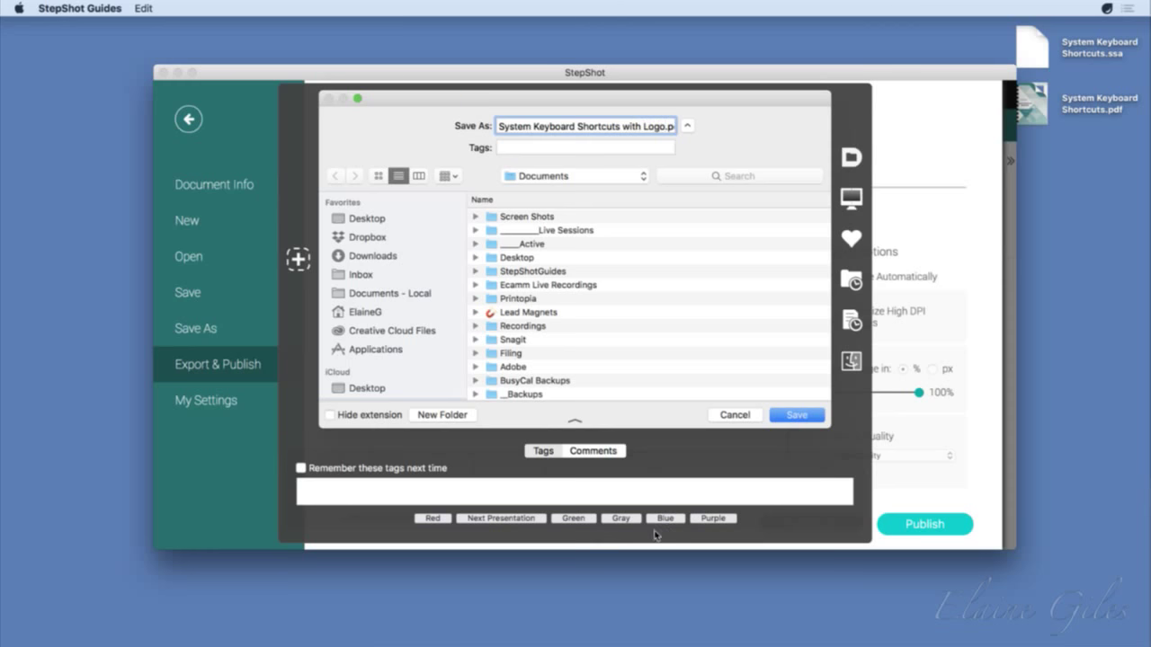
pyautogui.click(379, 223)
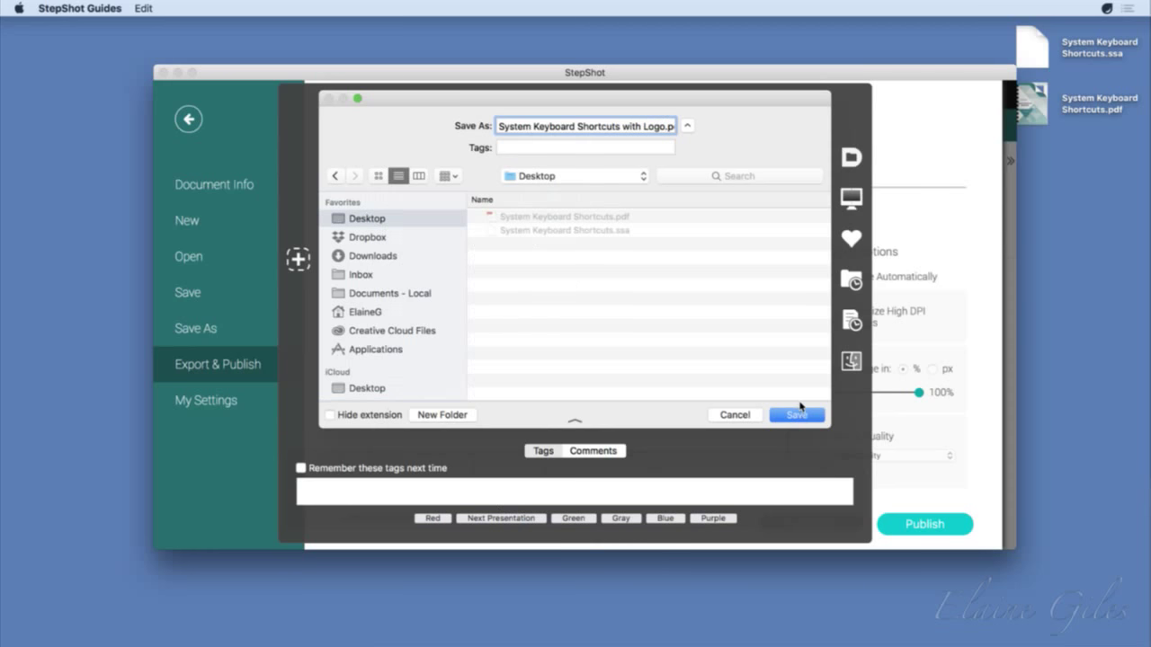
pyautogui.click(800, 414)
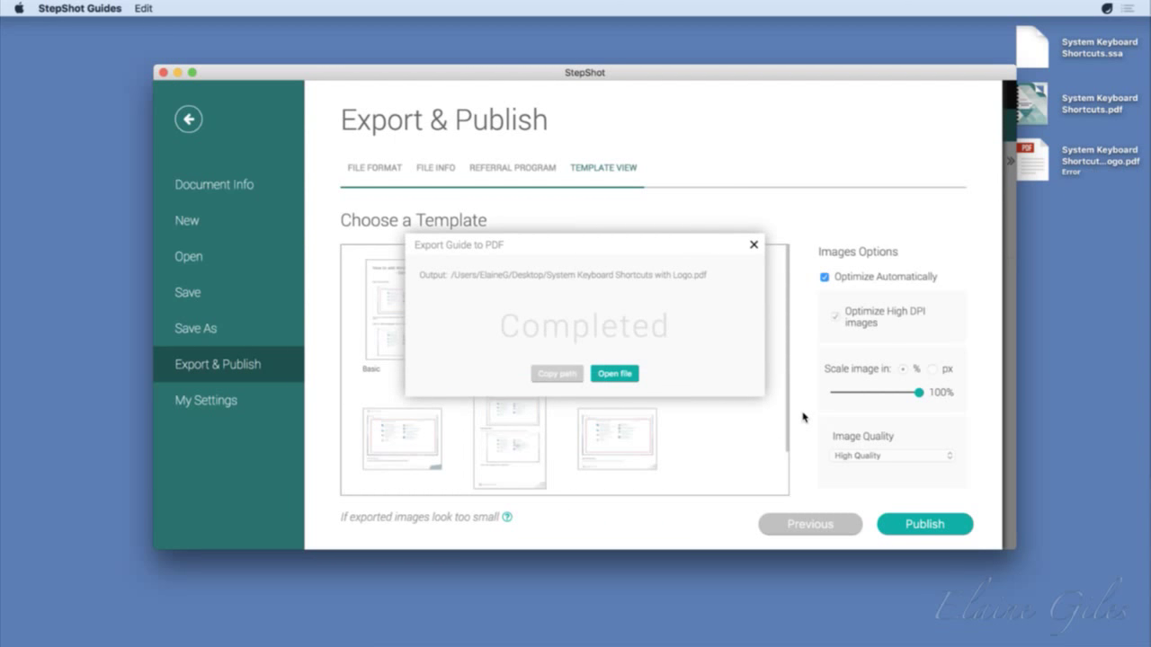
# Step: Dismiss the export report, open the new PDF in PDF Expert, examine the cover logo at Fit Width and quit PDF Expert
pyautogui.click(753, 245)
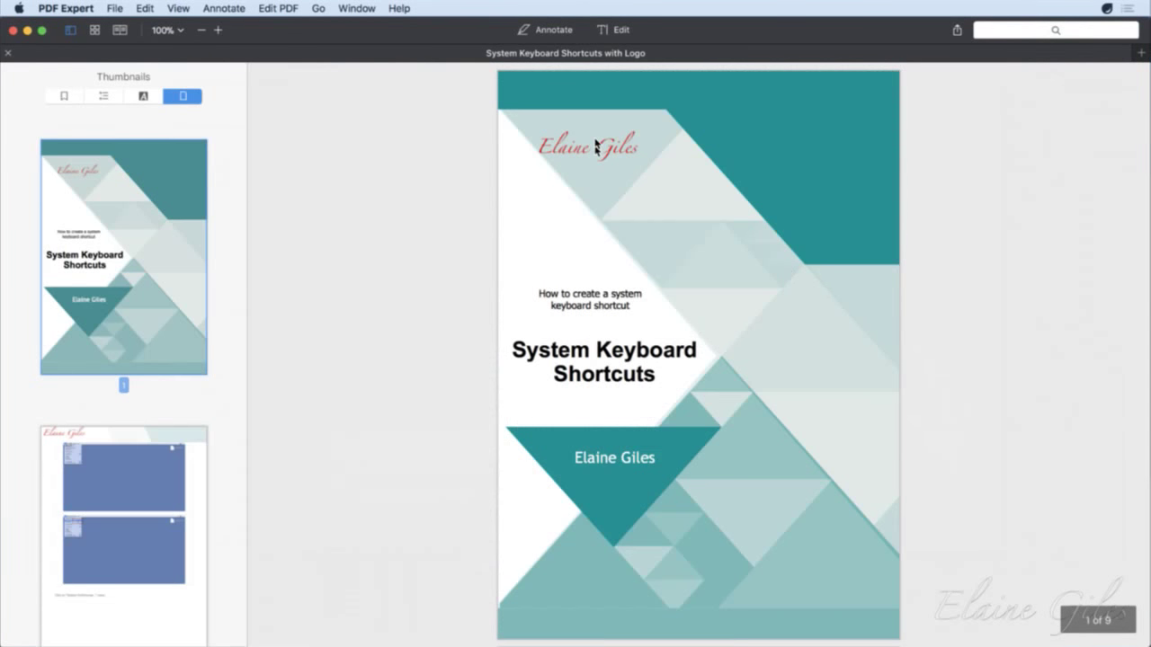
pyautogui.click(180, 32)
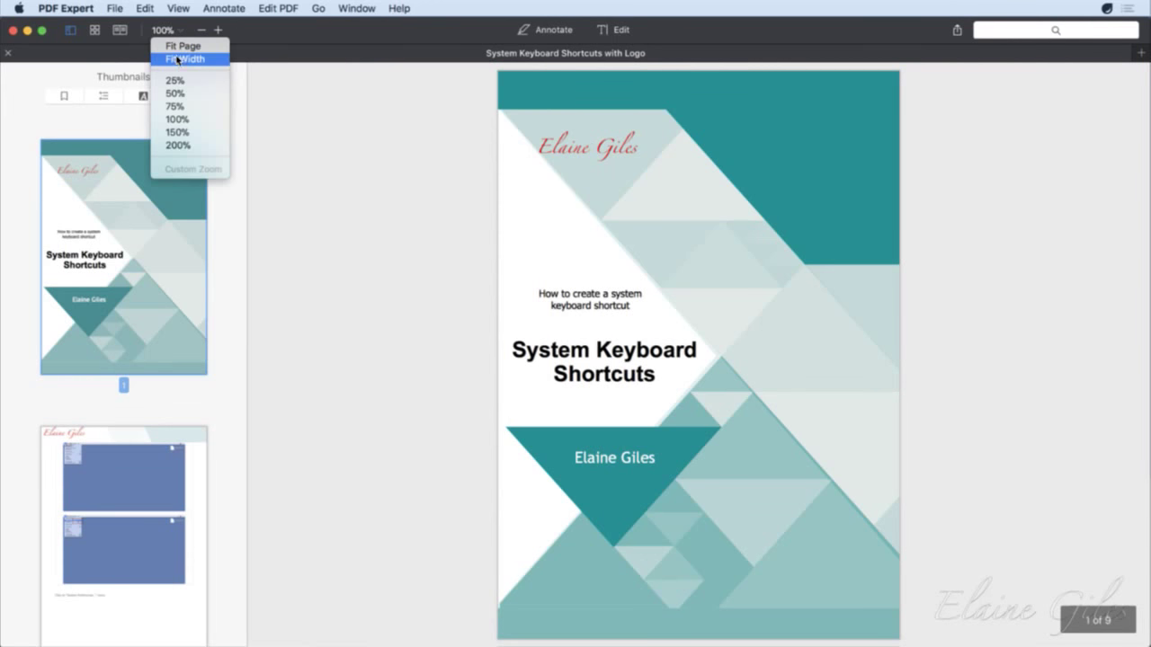
pyautogui.click(179, 59)
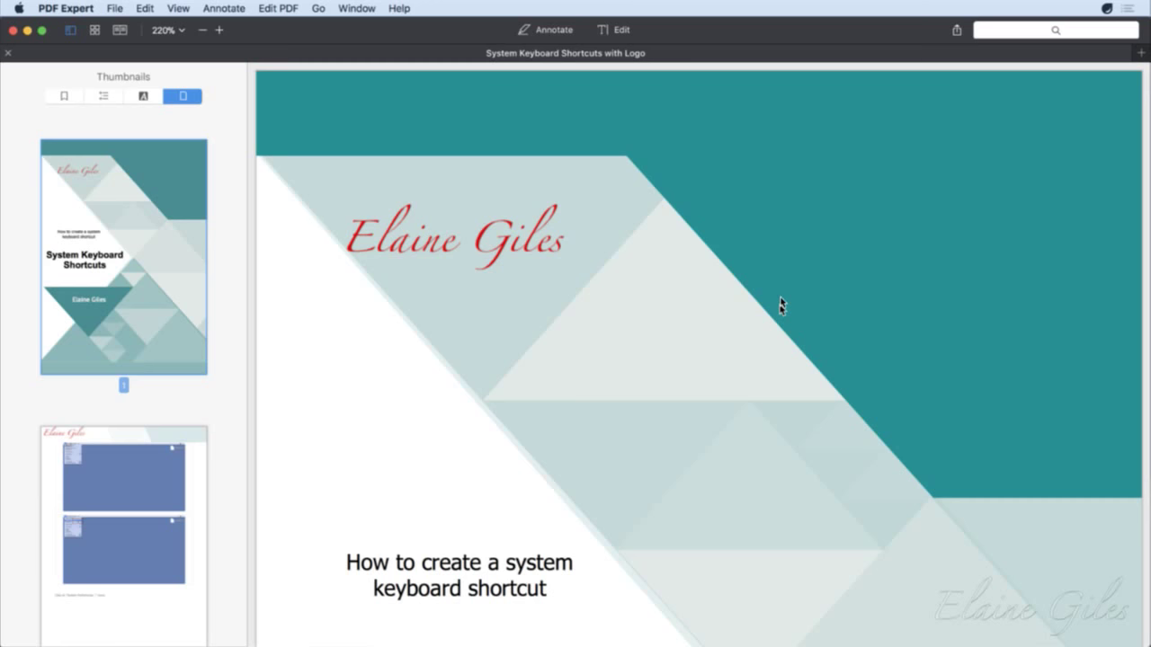
pyautogui.press('super+q')
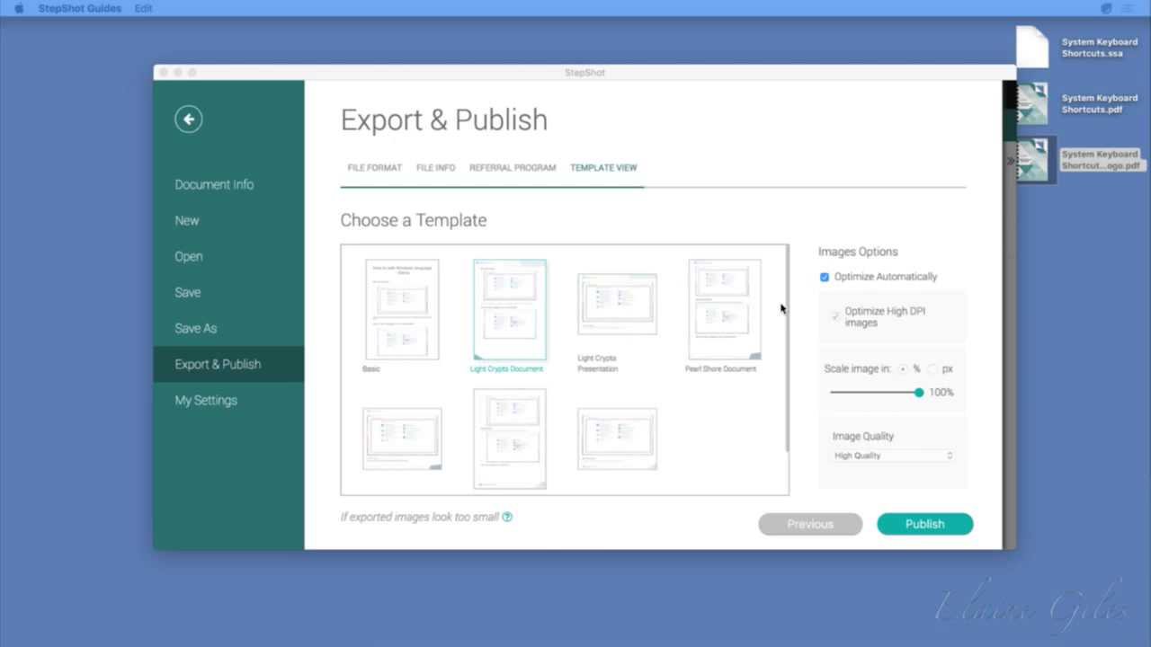
# Step: Return to the guide and start a new export as a WordPress document
pyautogui.click(190, 120)
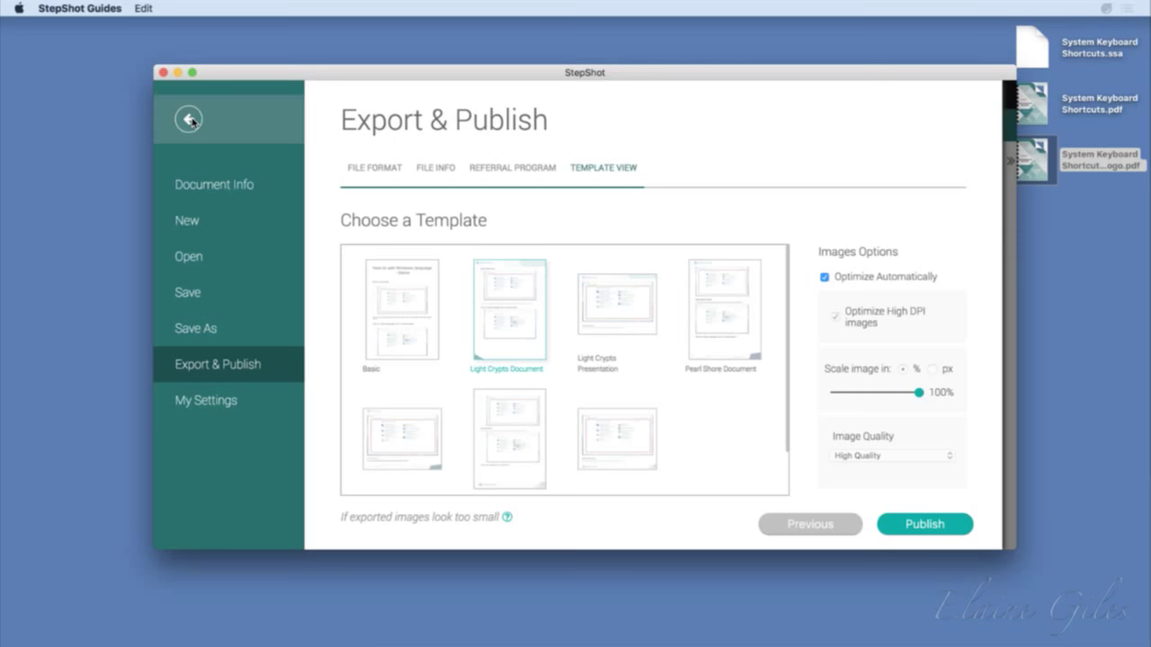
pyautogui.click(189, 120)
pyautogui.click(192, 122)
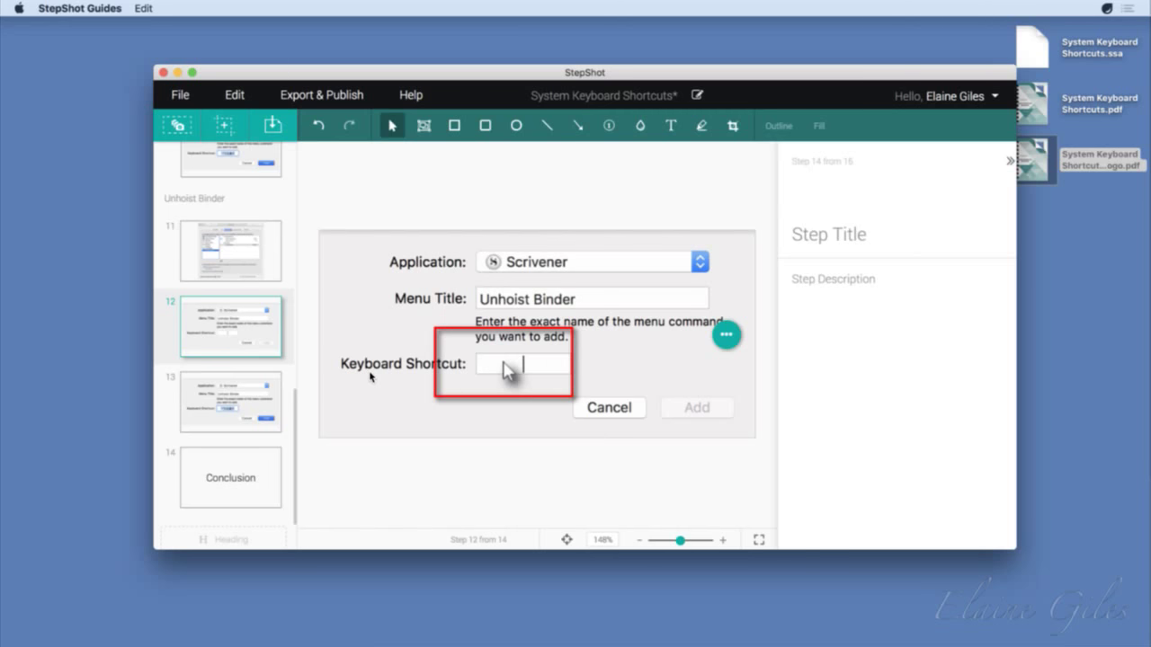
pyautogui.click(336, 97)
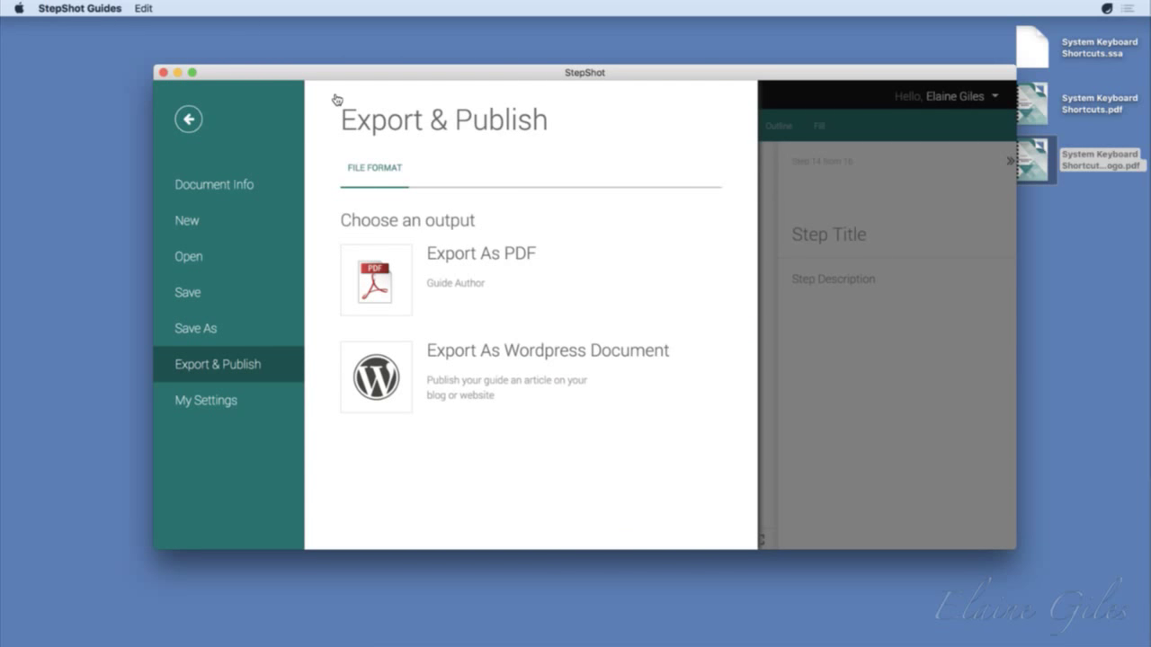
pyautogui.click(375, 385)
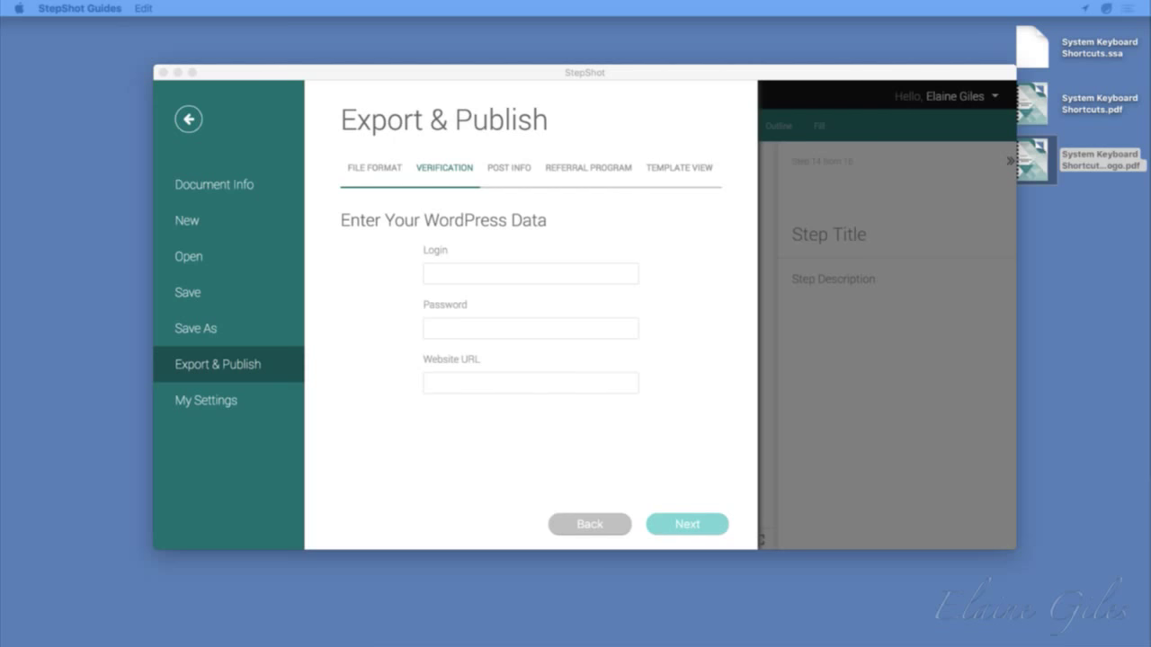
# Step: Enter the WordPress login name and paste the account password
pyautogui.click(459, 274)
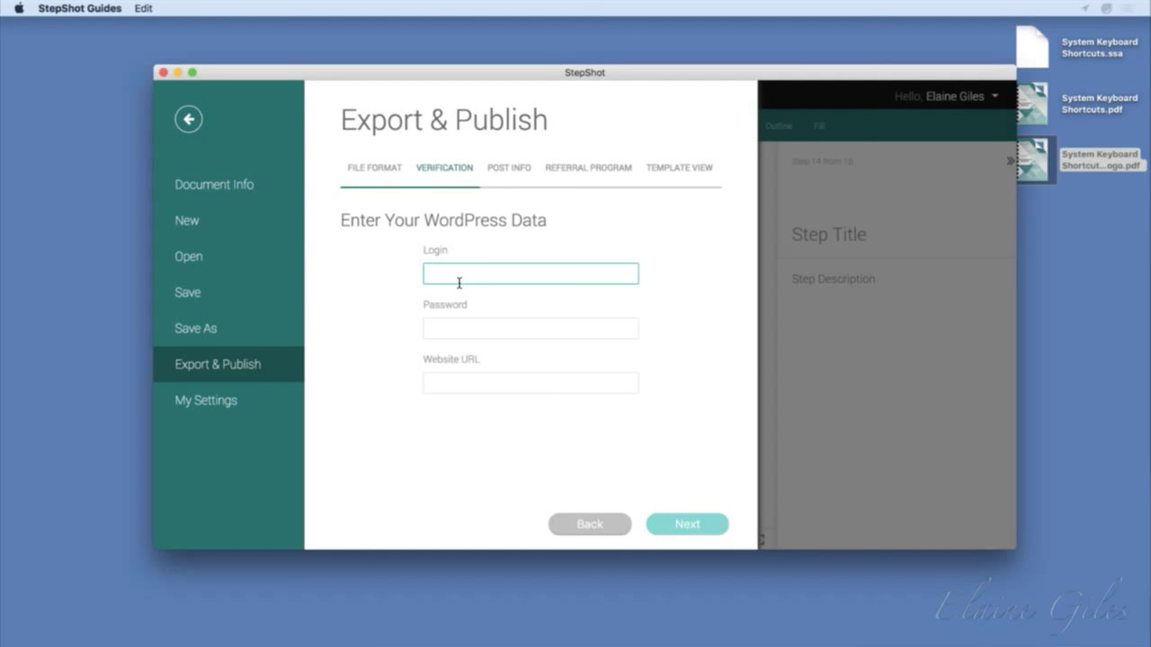
pyautogui.write('ElaineDemo')
pyautogui.press('Tab')
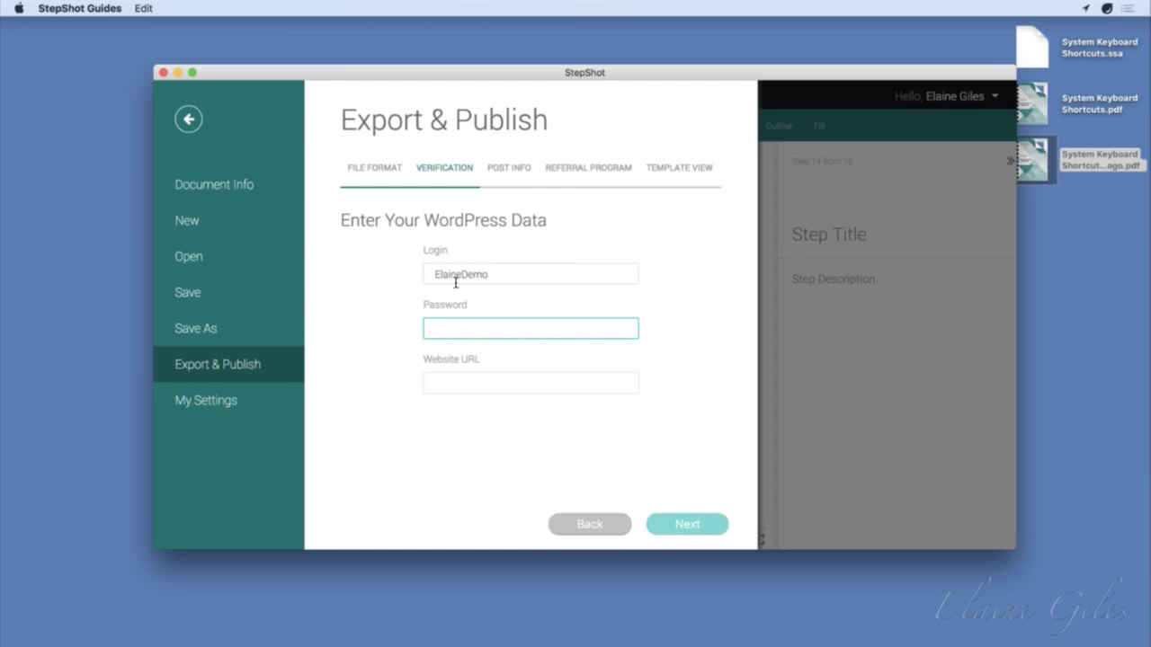
pyautogui.press('super+v')
# Step: Enter the WordPress website URL, correct its domain ending and proceed to the post information
pyautogui.click(478, 389)
pyautogui.write('Se')
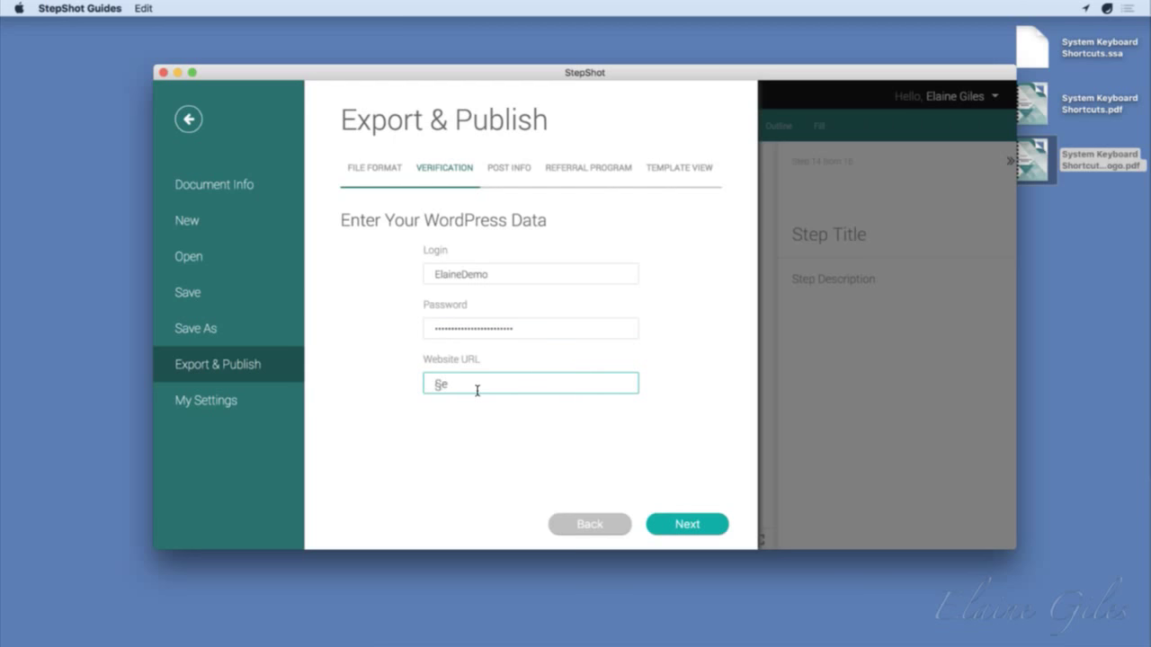
pyautogui.press('super+a')
pyautogui.write('http://elainegiles.co.uk')
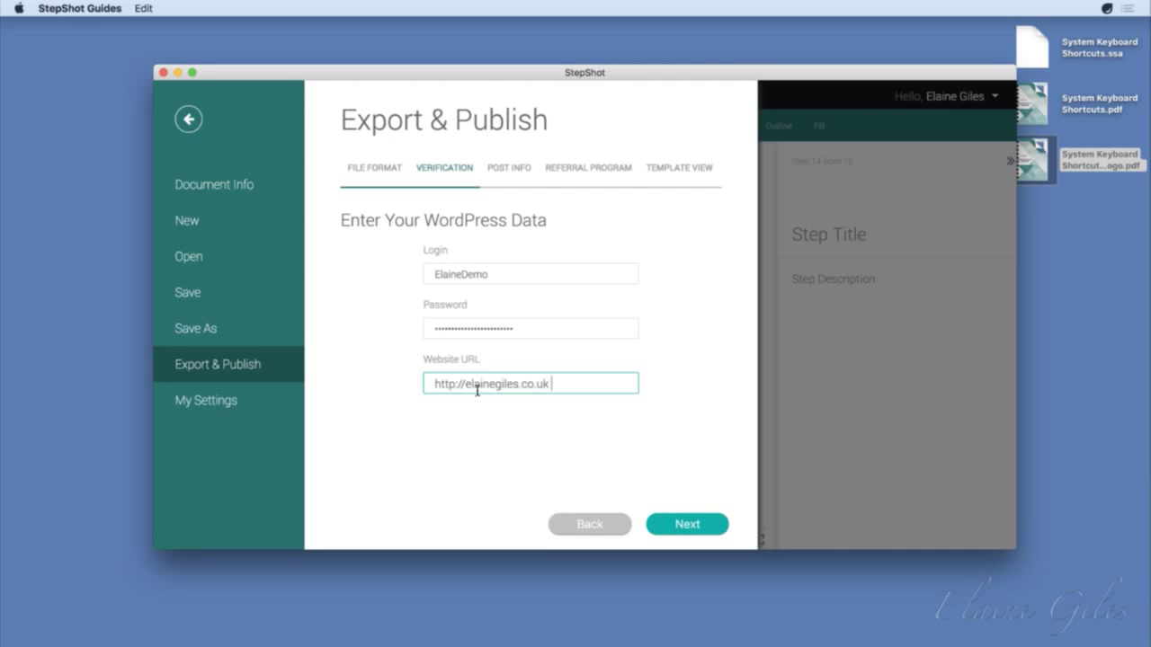
pyautogui.press('BackSpace')
pyautogui.press('BackSpace')
pyautogui.press('BackSpace')
pyautogui.write('m')
pyautogui.click(715, 529)
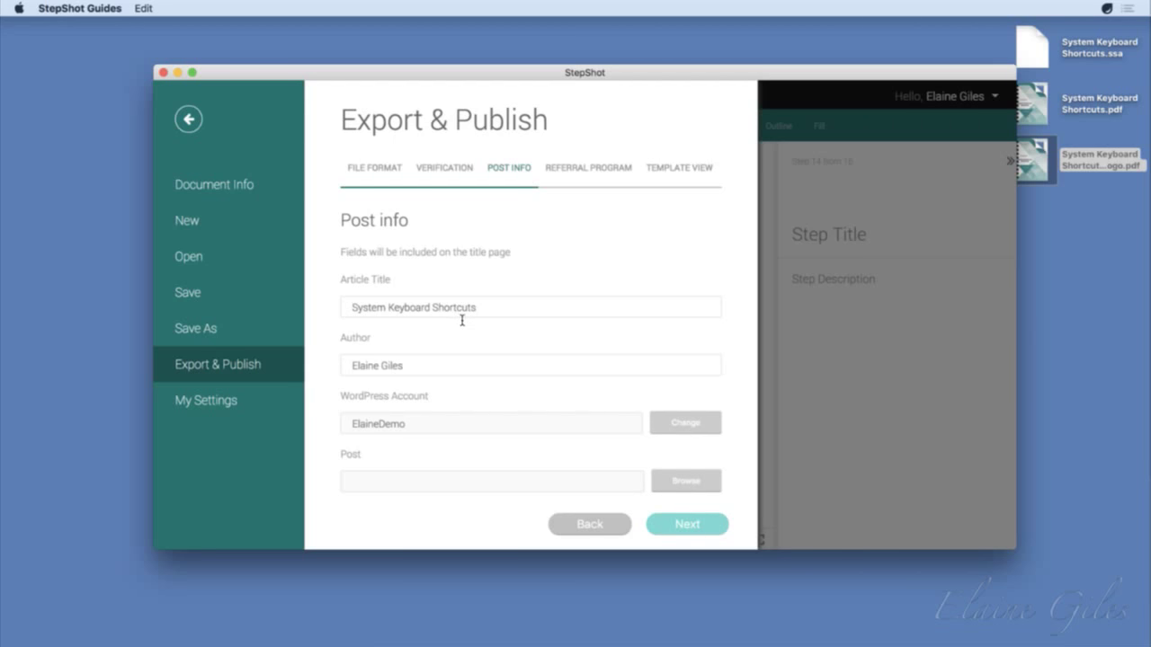
# Step: Change the article title to Creating System Keyboard Shortcuts
pyautogui.click(354, 311)
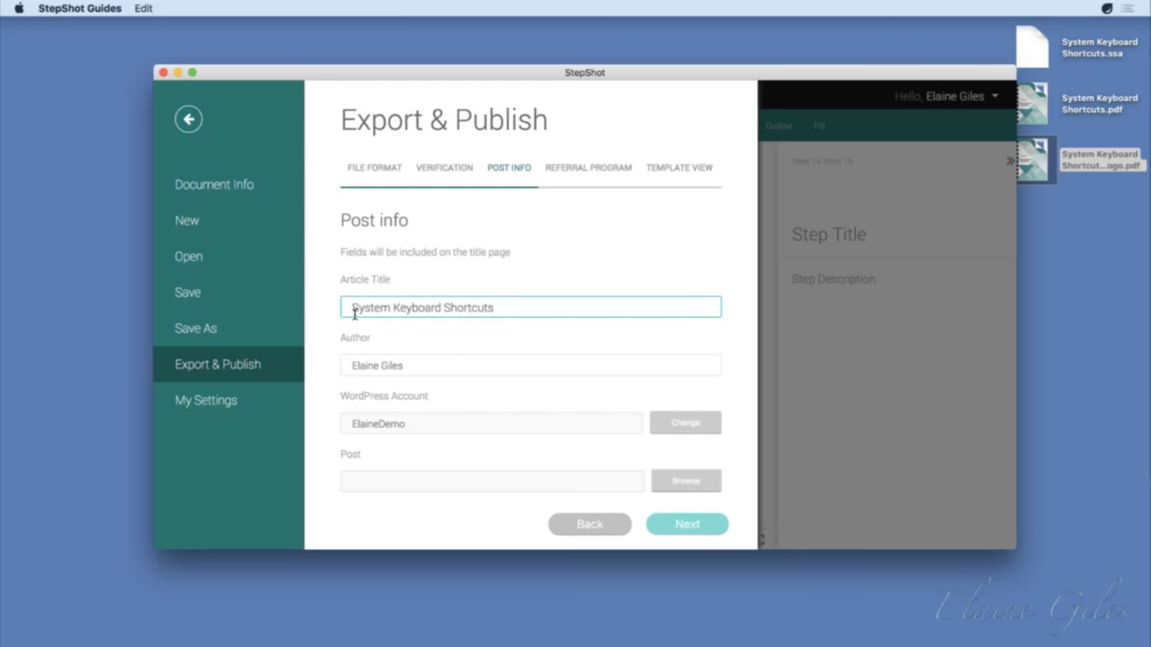
pyautogui.write('Creating')
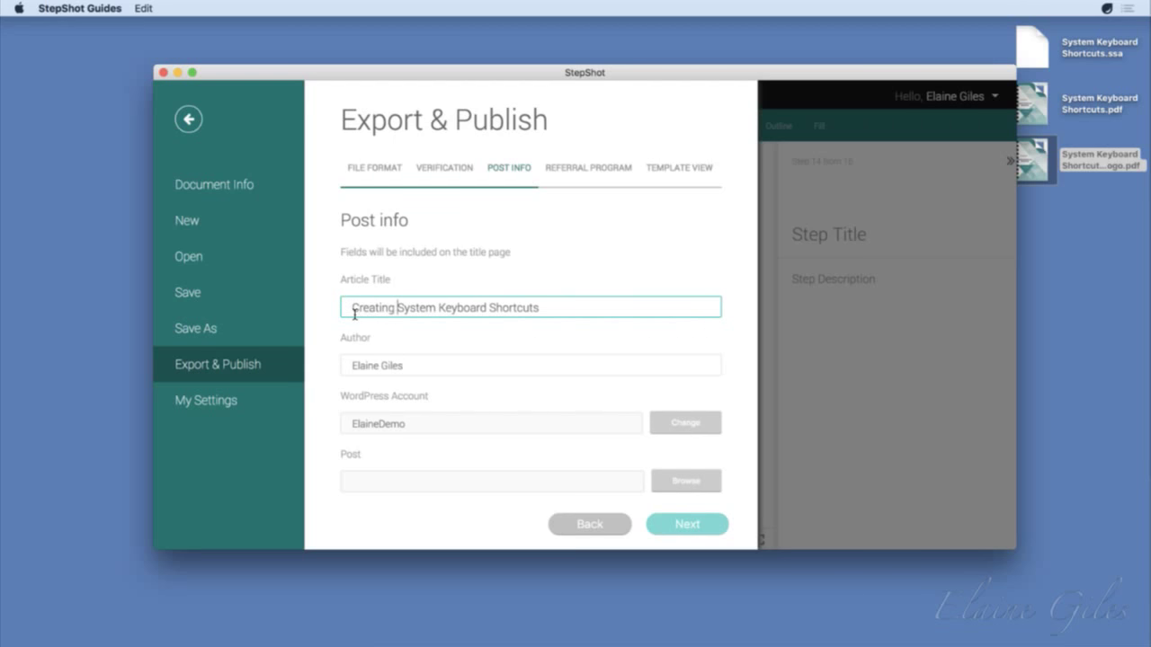
# Step: Create a new WordPress post titled Creating System Keyboard Shortcuts as the destination for the export
pyautogui.click(427, 372)
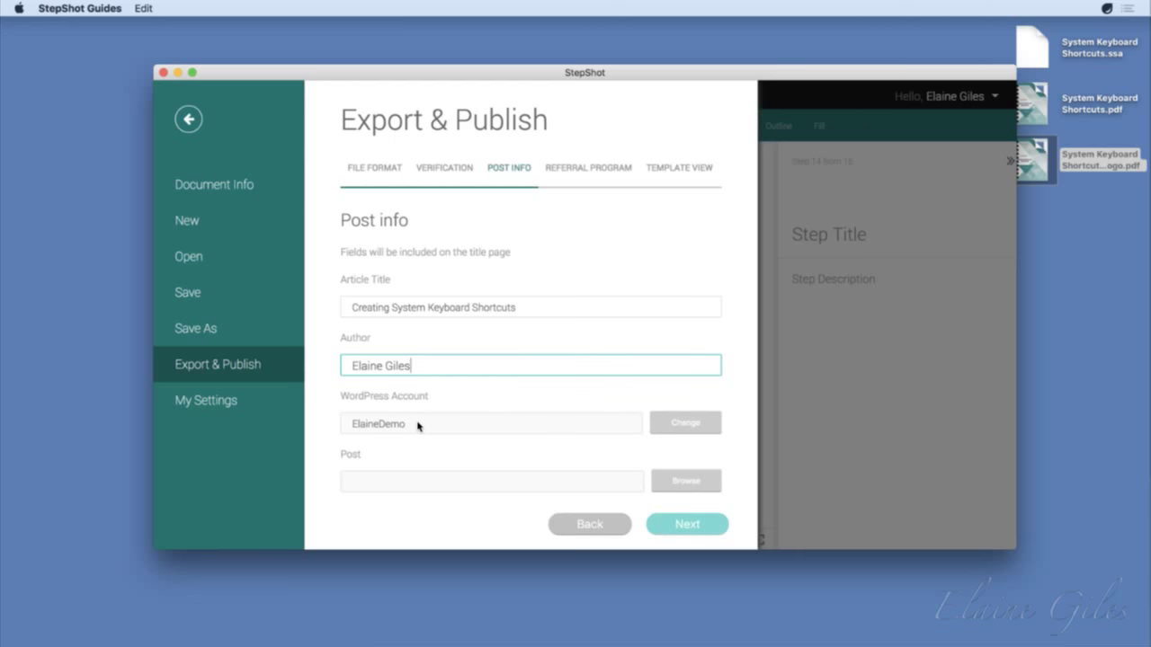
pyautogui.click(365, 484)
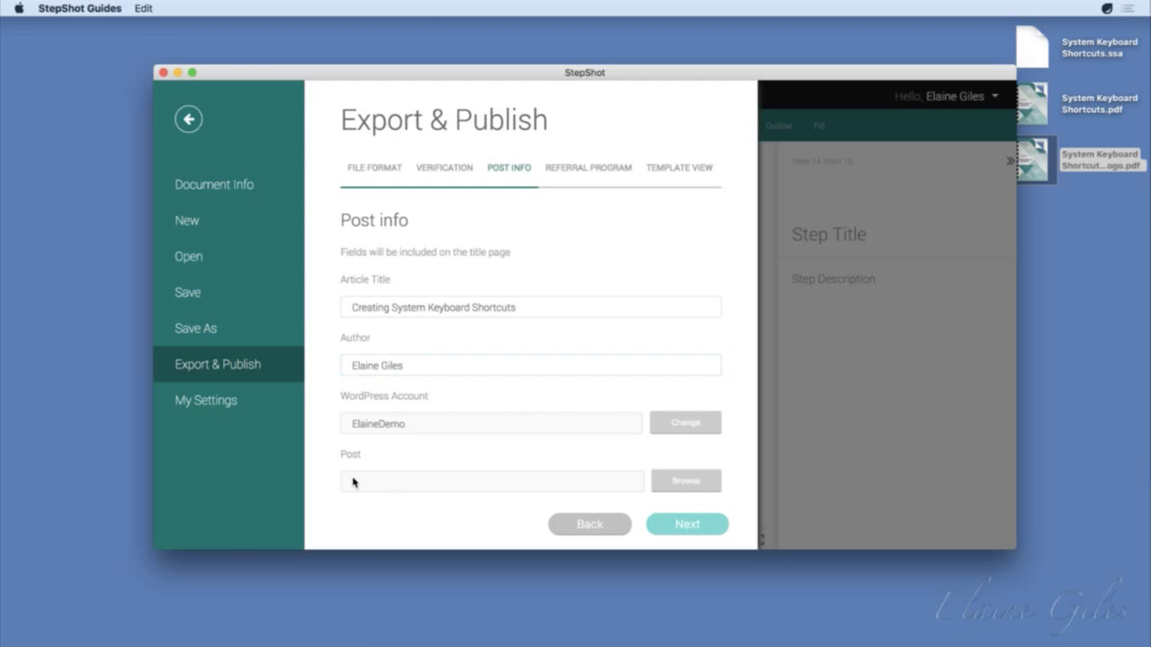
pyautogui.click(688, 481)
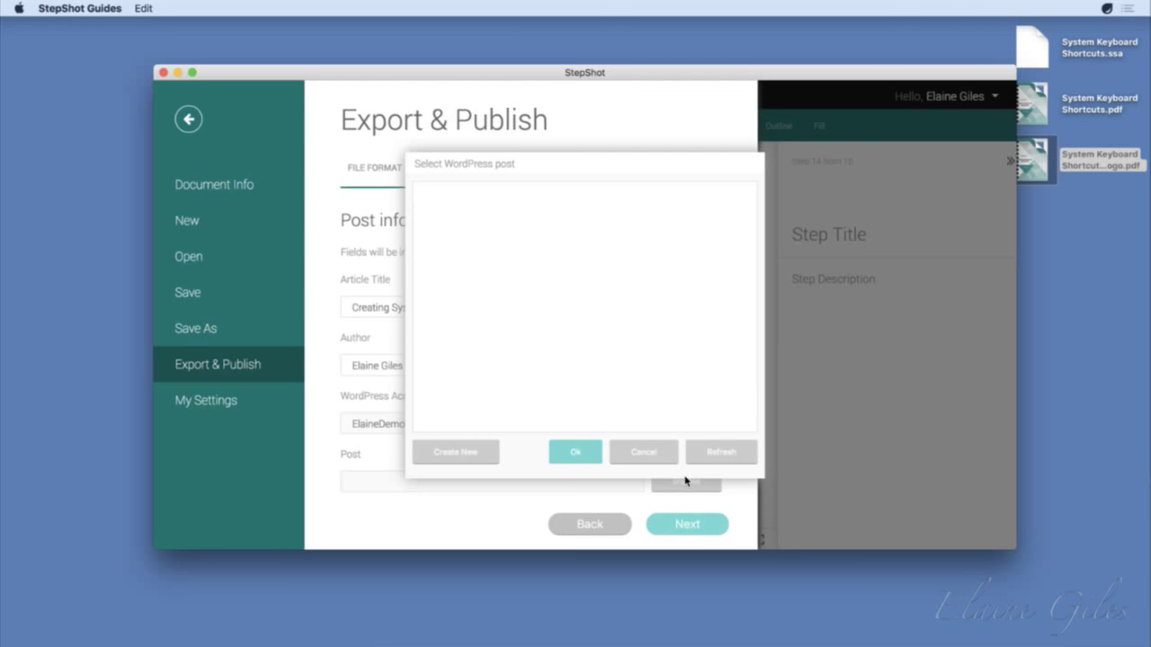
pyautogui.click(451, 453)
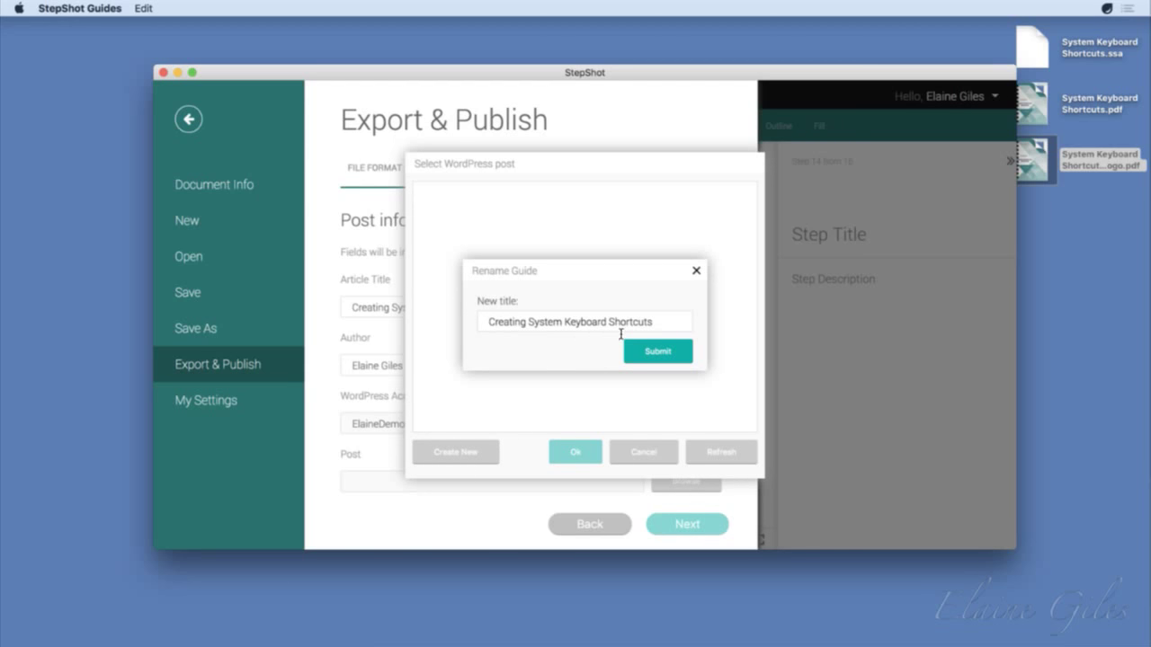
pyautogui.click(662, 354)
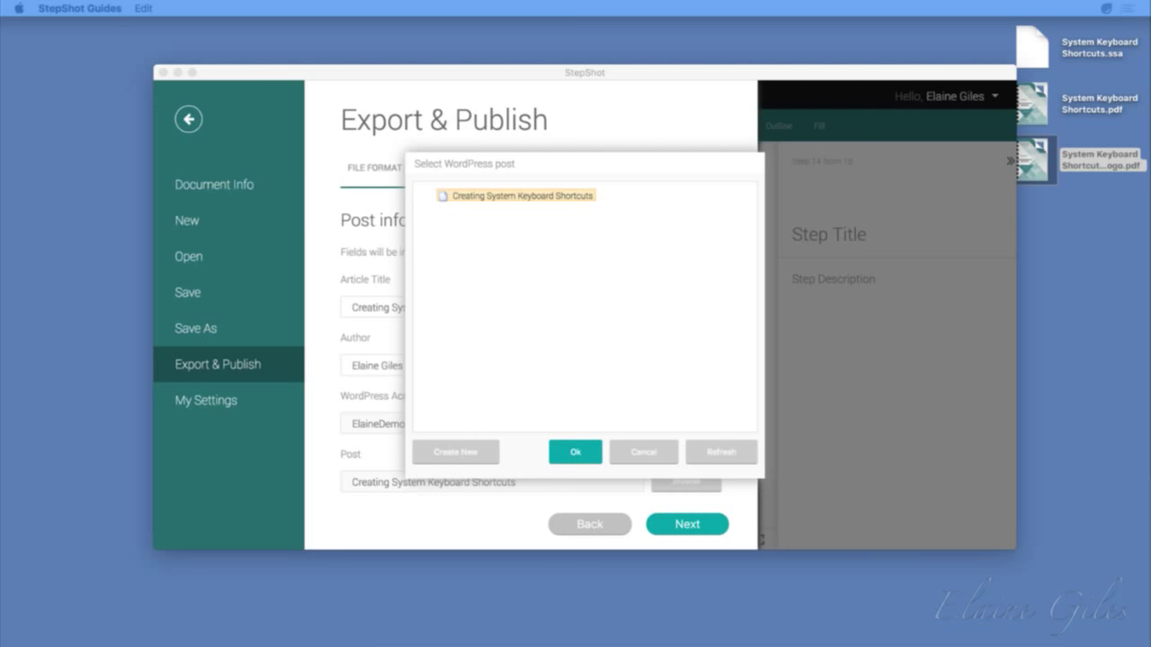
# Step: Check the new draft in the WordPress posts list in Chrome, and confirm that post as the destination in StepShot
pyautogui.moveTo(297, 233); pyautogui.dragTo(314, 32)
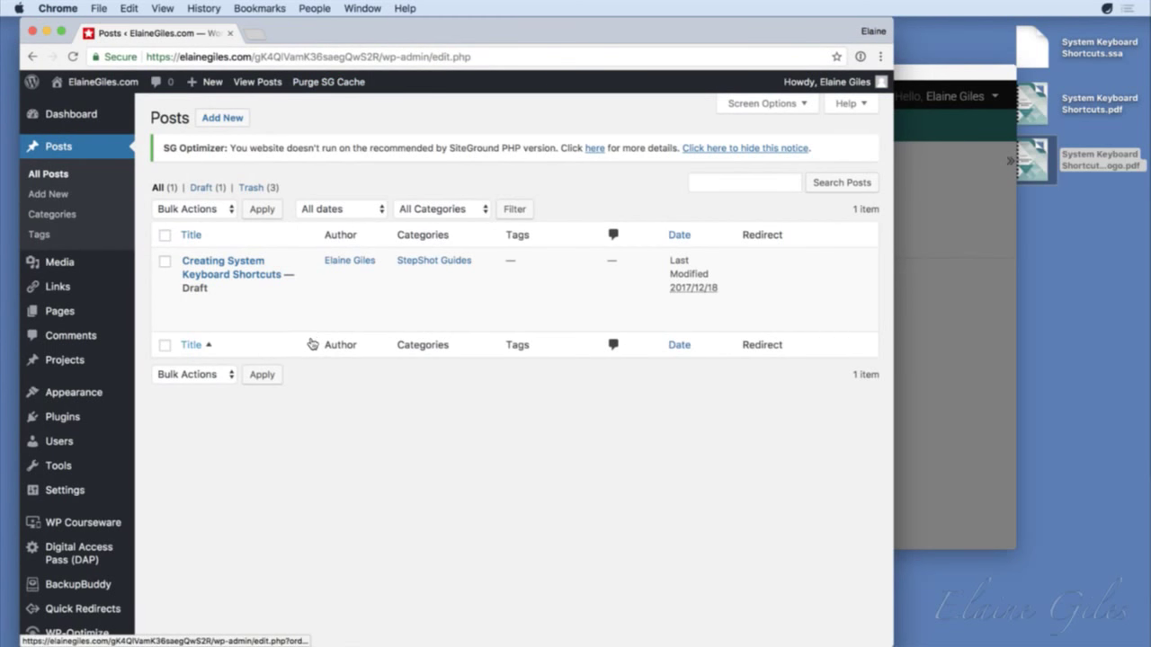
pyautogui.moveTo(216, 302)
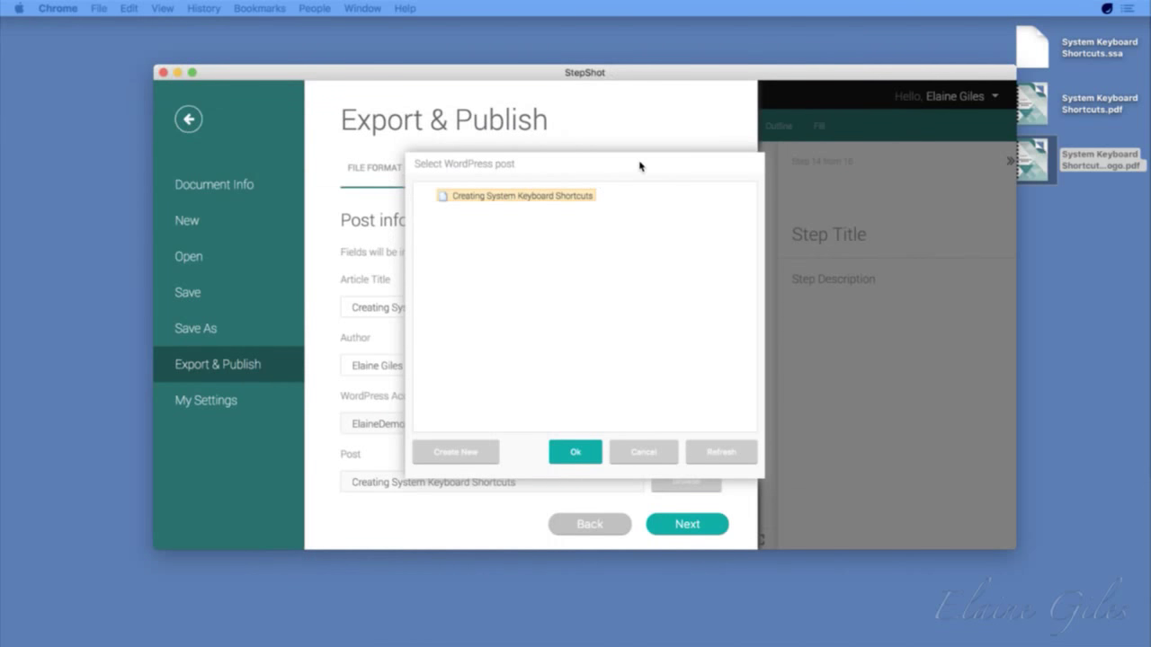
pyautogui.click(552, 197)
pyautogui.click(574, 452)
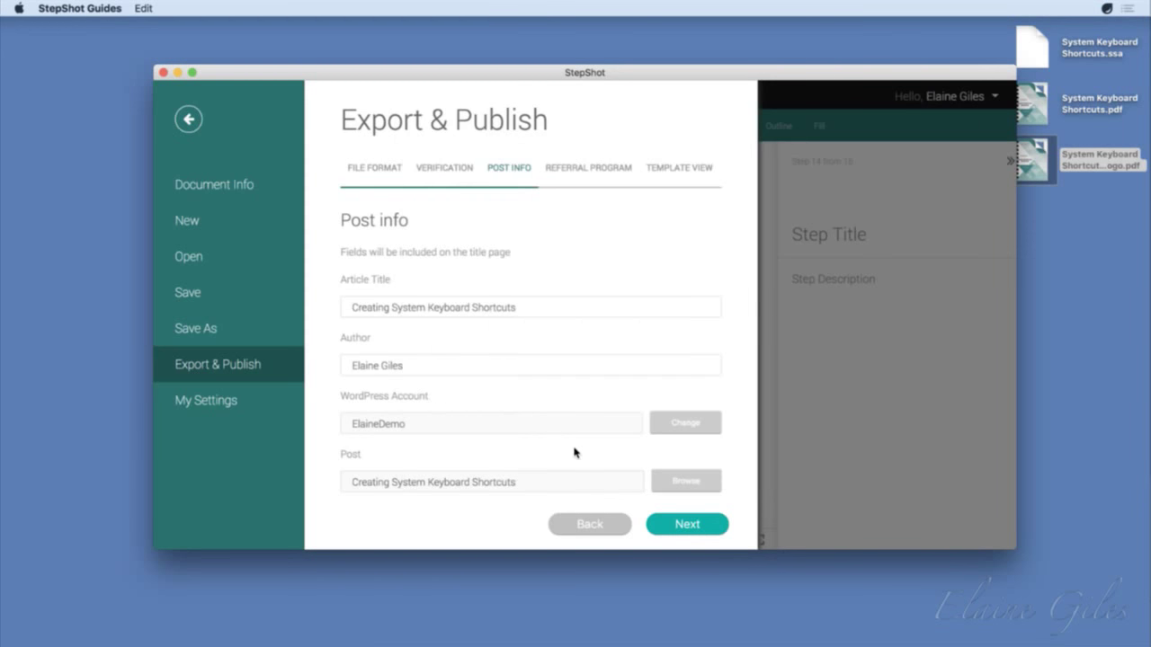
# Step: Publish the guide to WordPress with the referral link included and the Basic template, and dismiss the completion dialog
pyautogui.click(686, 525)
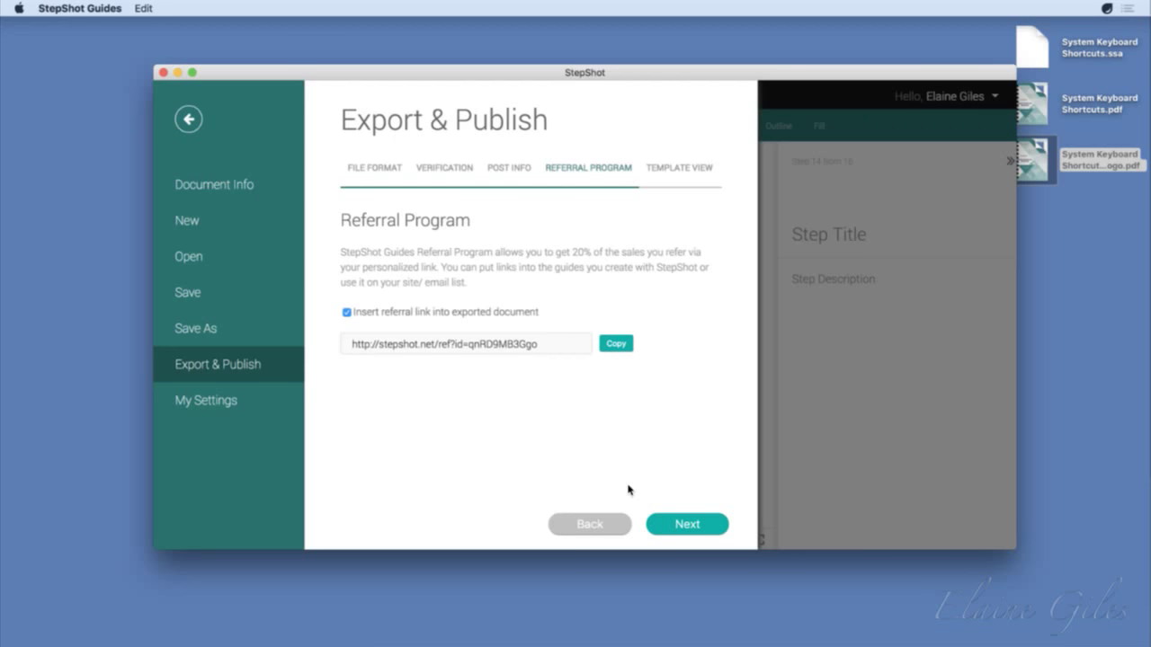
pyautogui.click(681, 524)
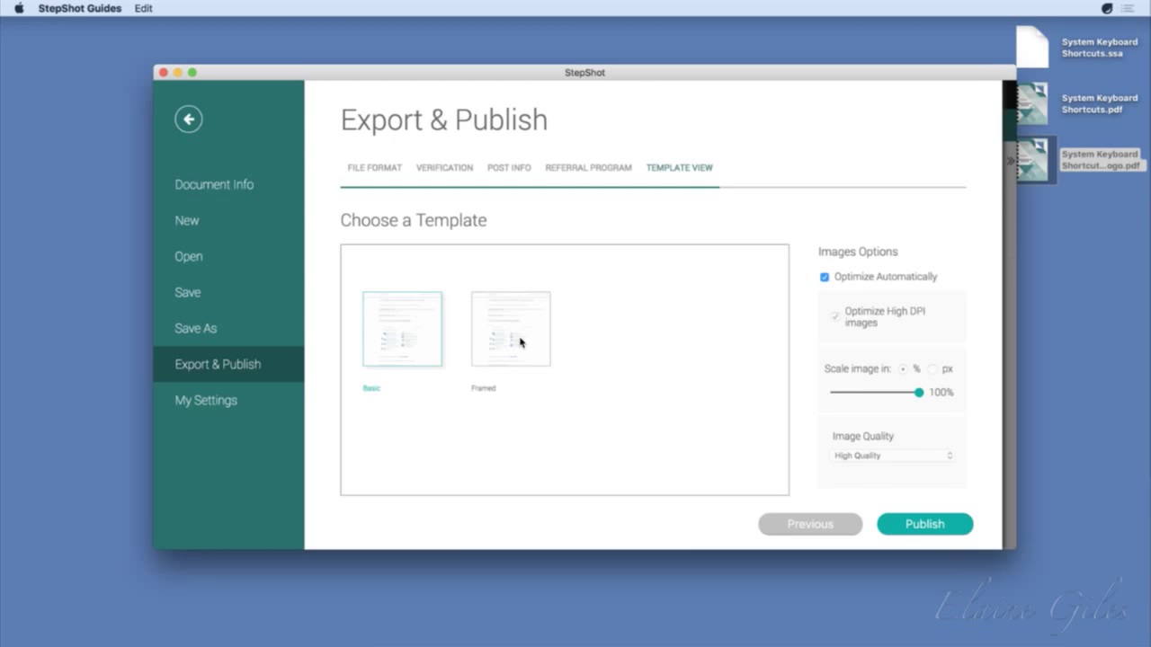
pyautogui.click(941, 527)
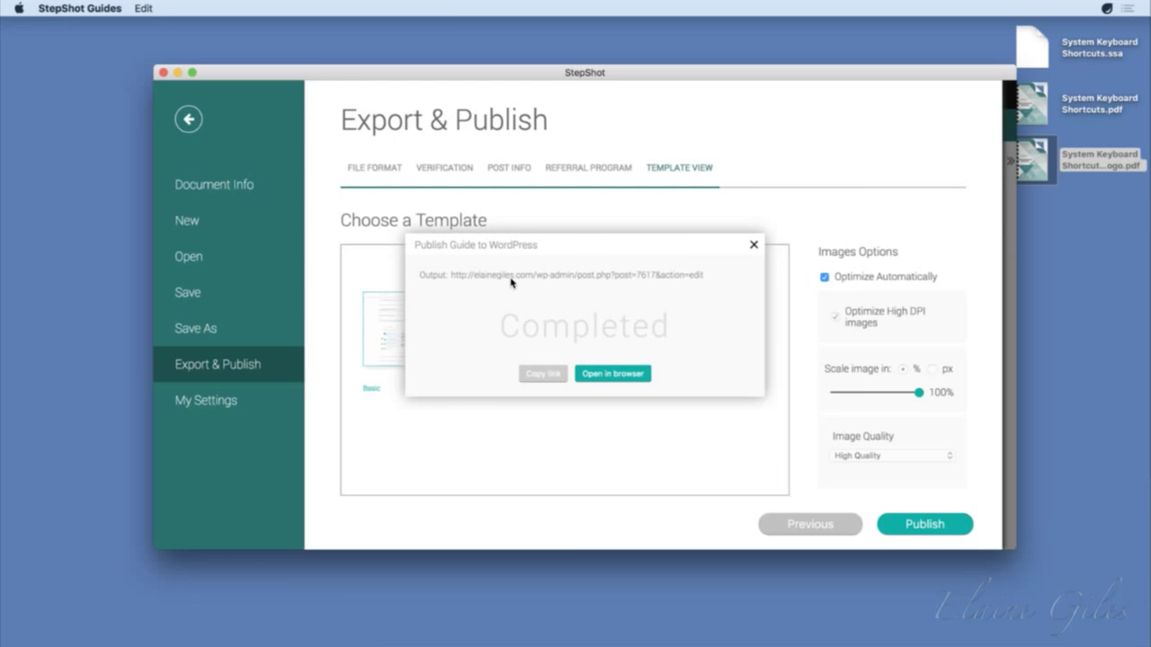
pyautogui.click(755, 245)
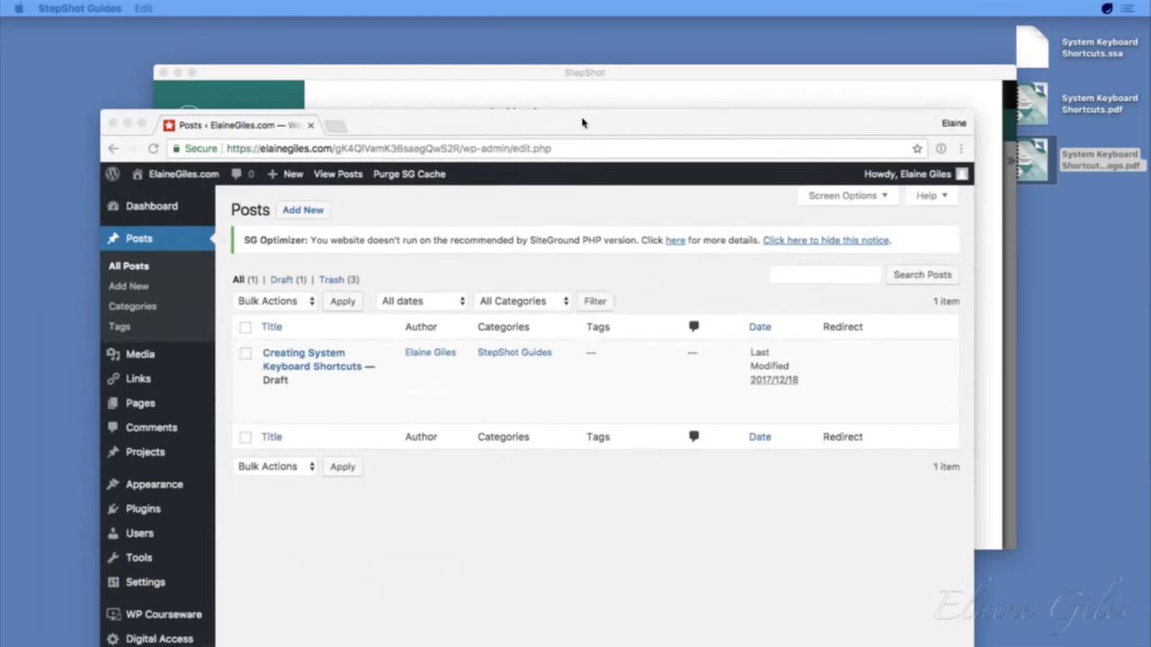
# Step: Open the Creating System Keyboard Shortcuts draft for editing in Chrome, enlarge the window, and collapse Divi Post Settings and DAP Content Protection
pyautogui.moveTo(585, 120); pyautogui.dragTo(592, 18)
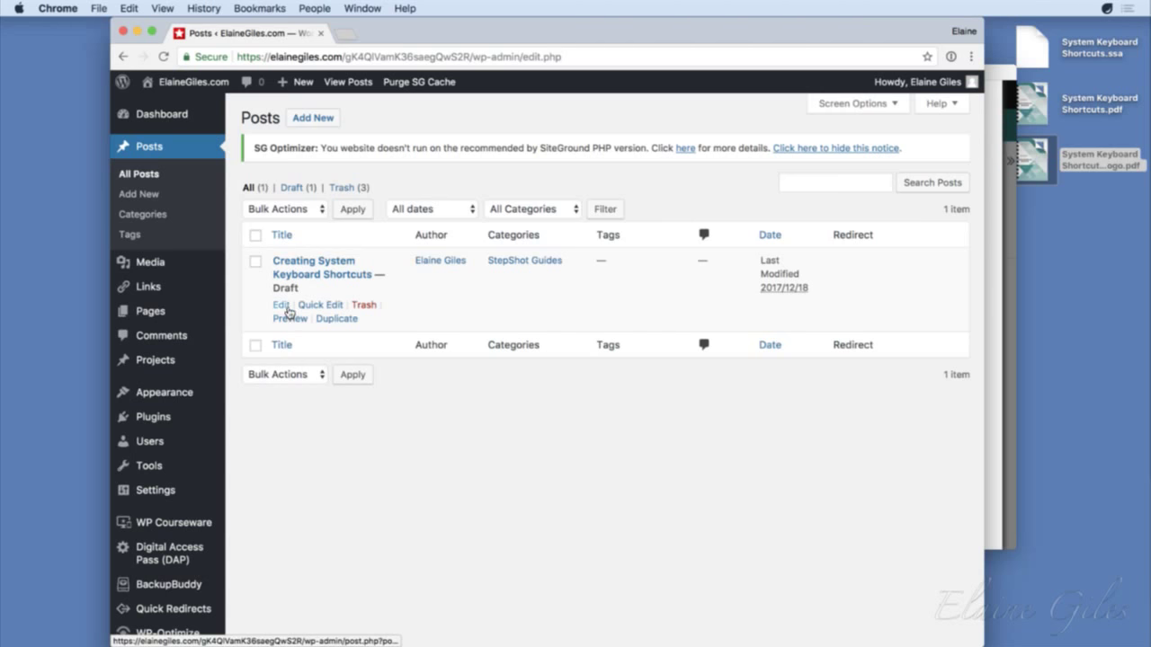
pyautogui.click(280, 305)
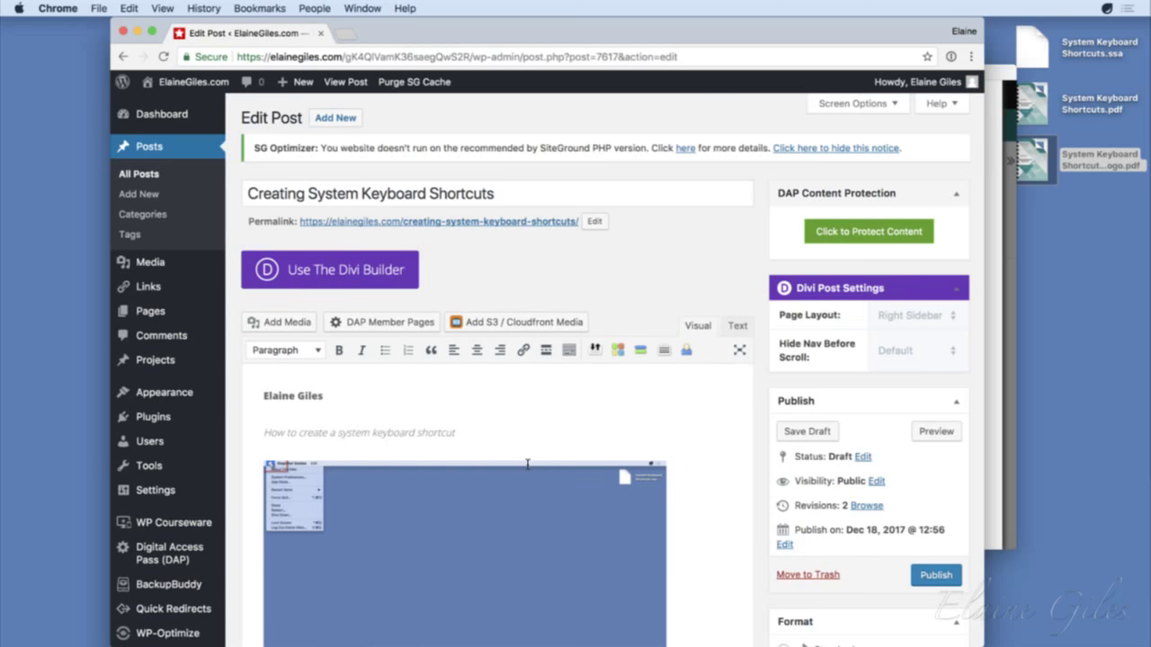
pyautogui.press('super+alt+f')
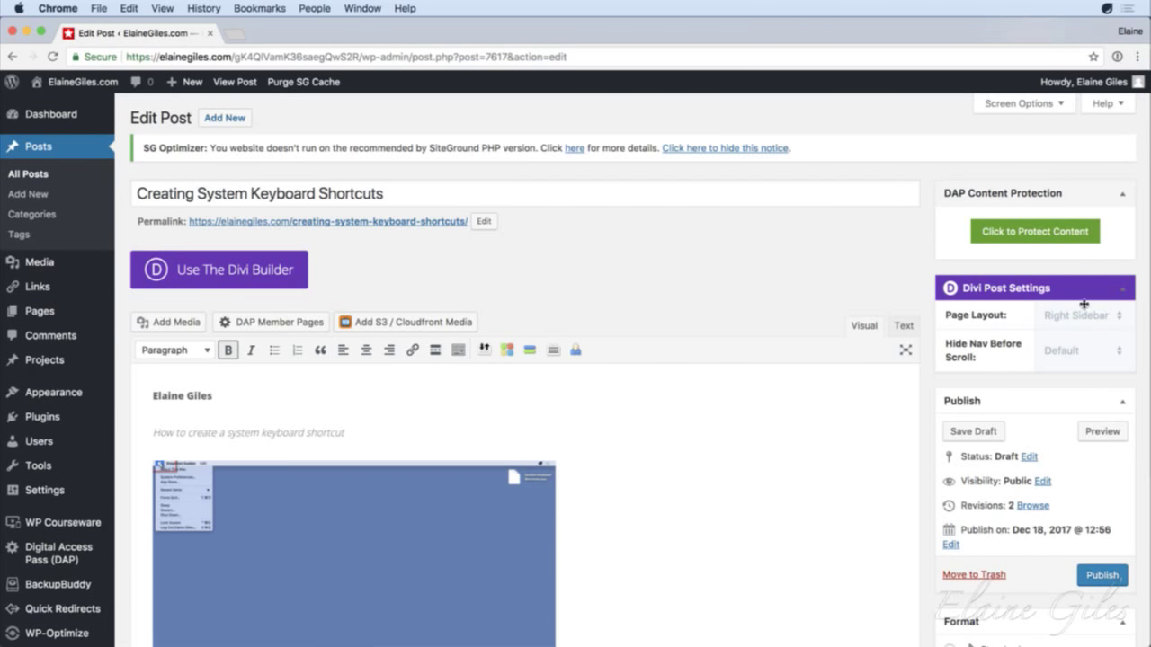
pyautogui.click(1123, 292)
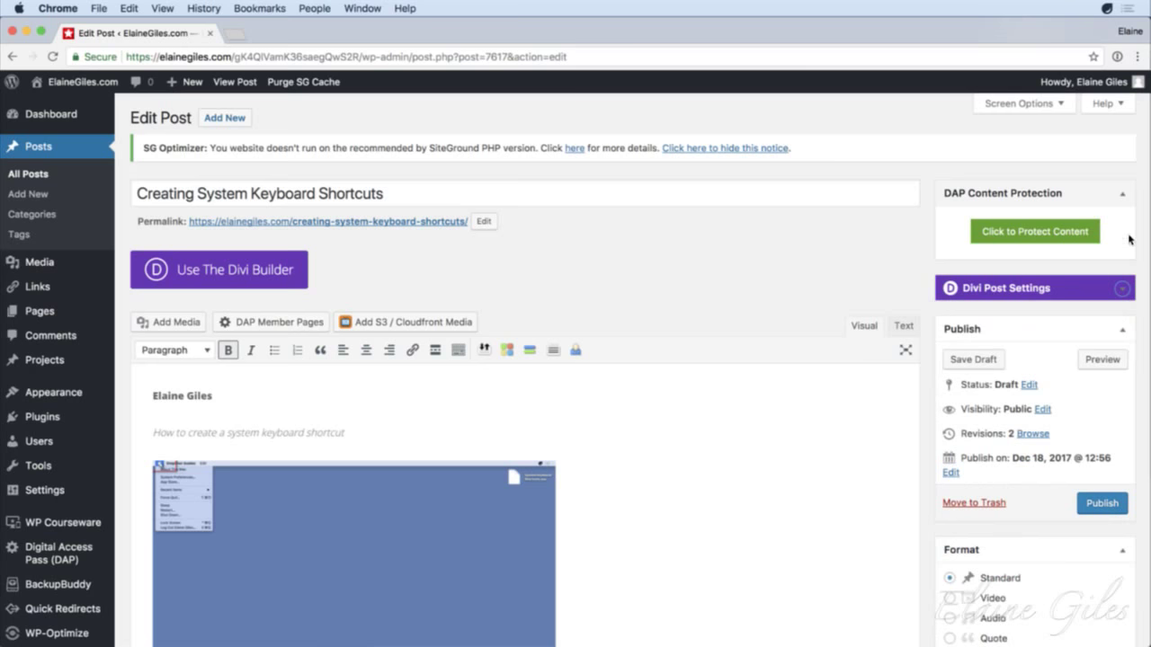
pyautogui.click(1120, 197)
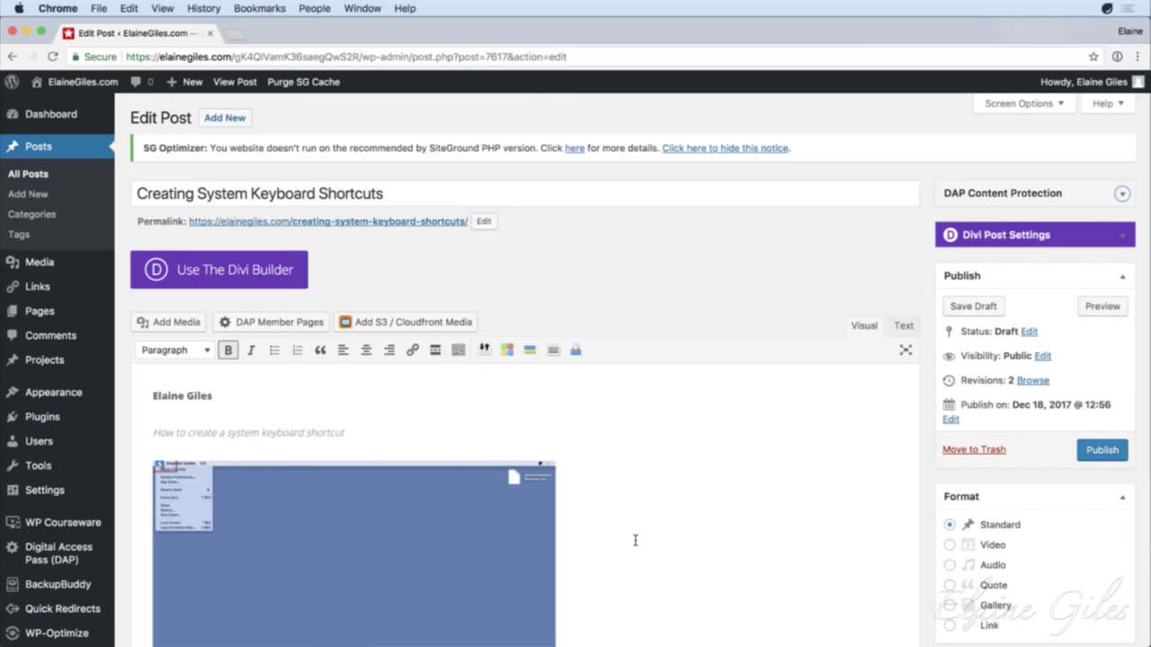
# Step: Examine the draft's imported screenshots, step descriptions and headings from the opening image through to the closing StepShot Guides credit
pyautogui.scroll(-5, 636, 537)
pyautogui.scroll(-9, 637, 533)
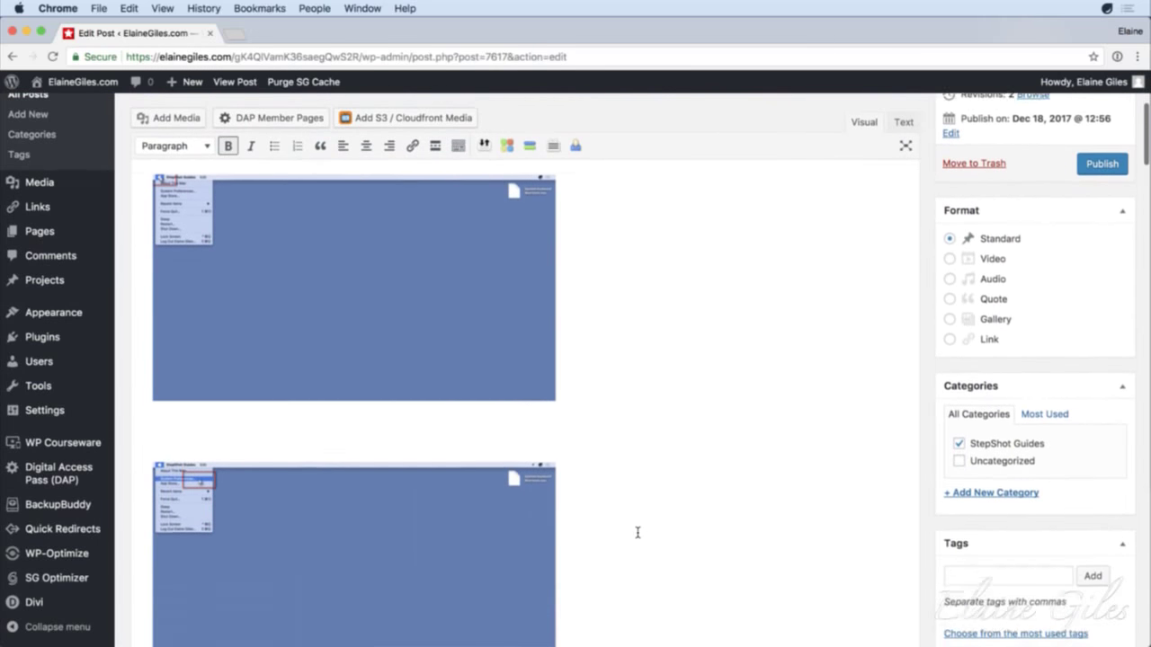
pyautogui.scroll(-12, 464, 497)
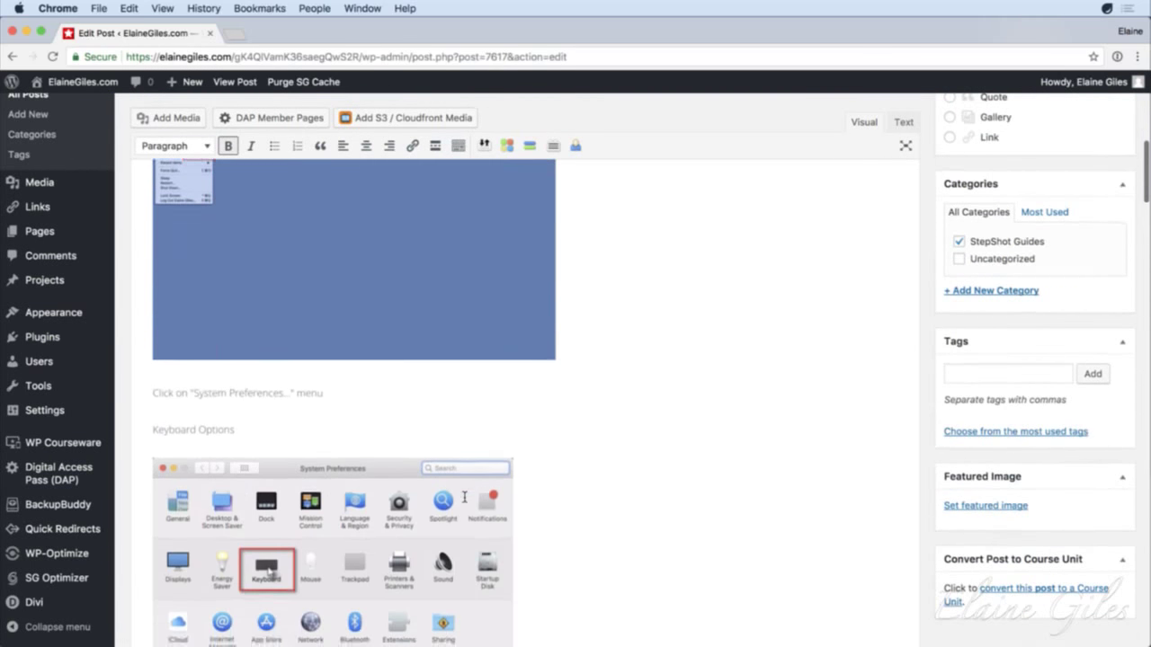
pyautogui.scroll(-15, 465, 497)
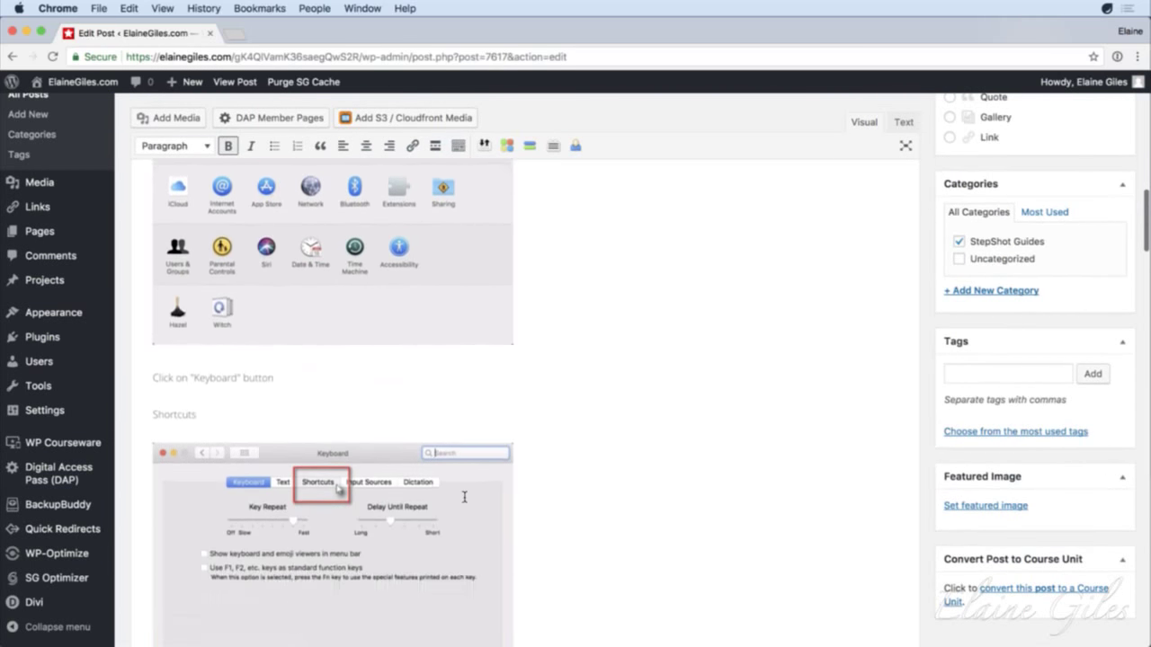
pyautogui.scroll(-15, 465, 497)
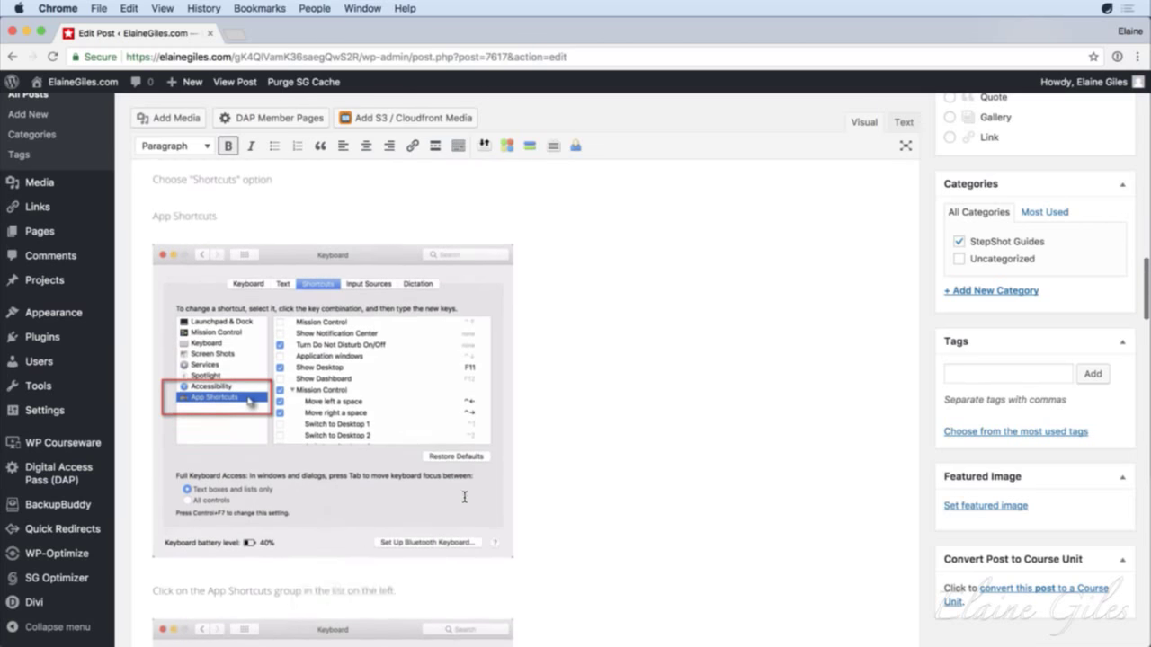
pyautogui.scroll(-20, 464, 497)
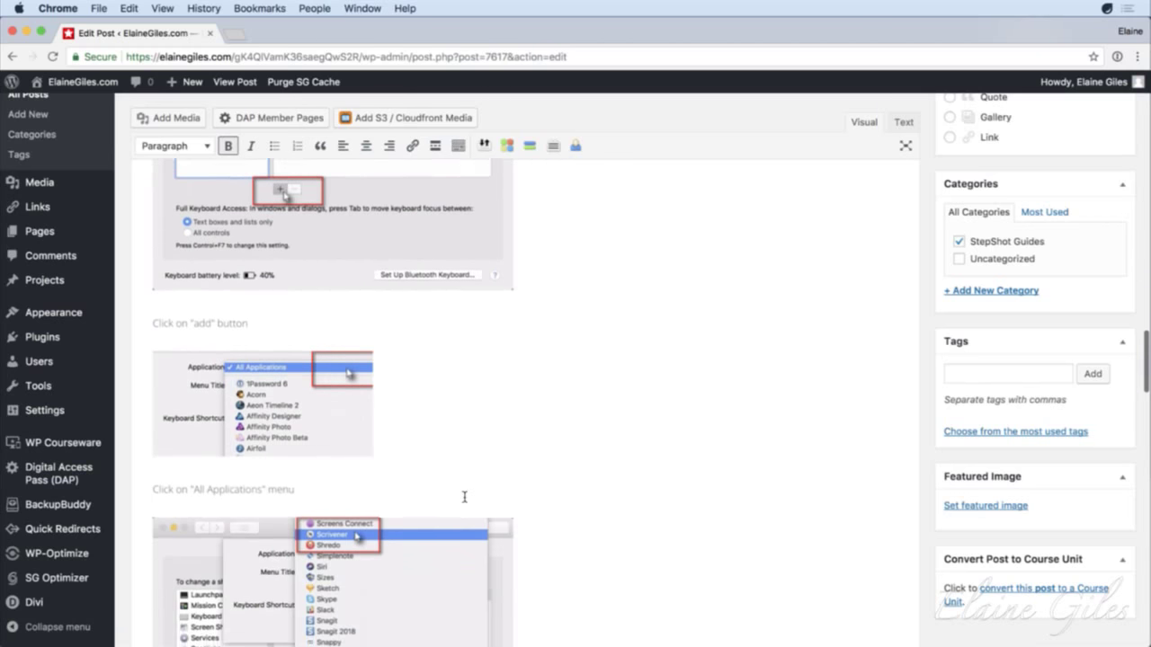
pyautogui.scroll(-3, 465, 497)
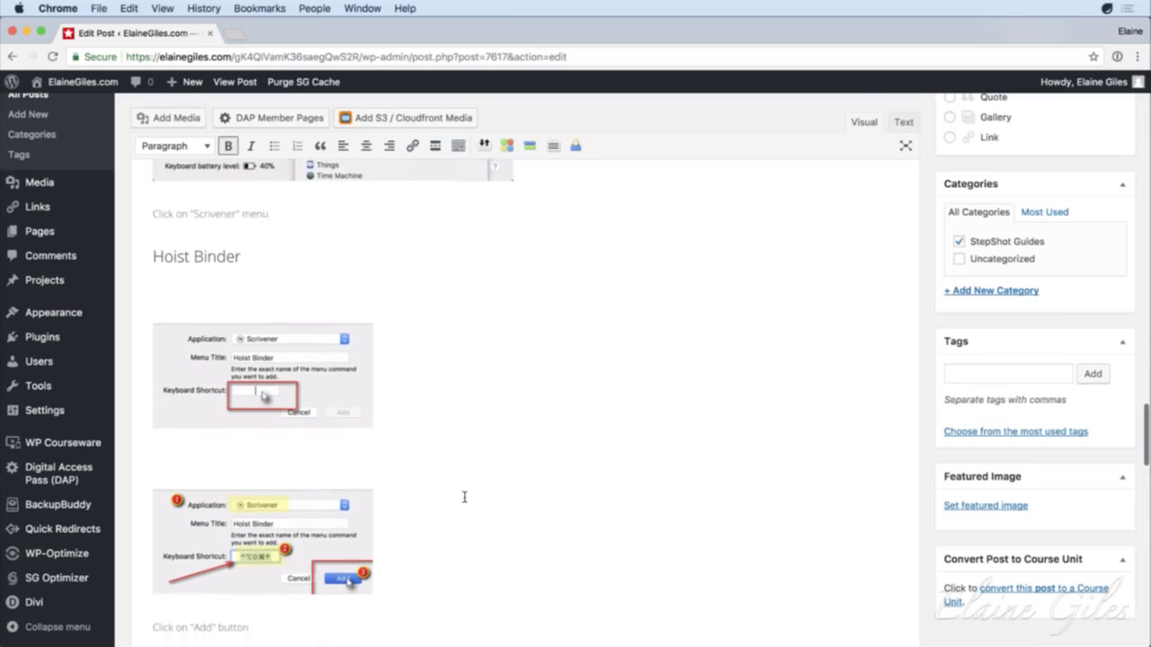
pyautogui.scroll(2, 330, 438)
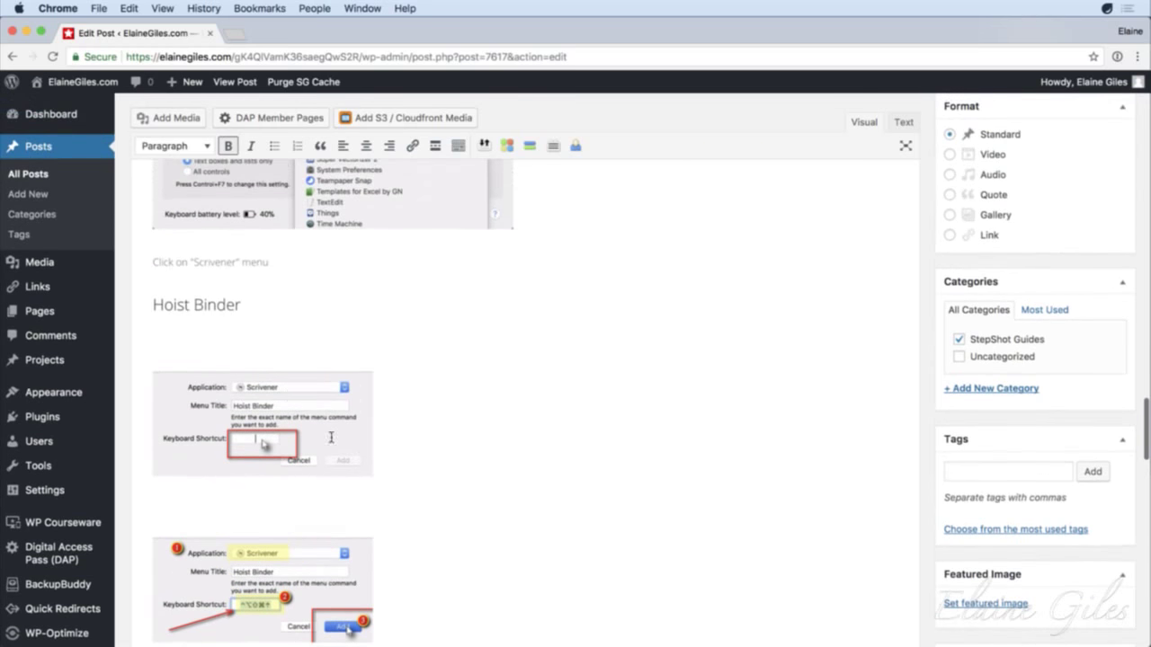
pyautogui.click(243, 310)
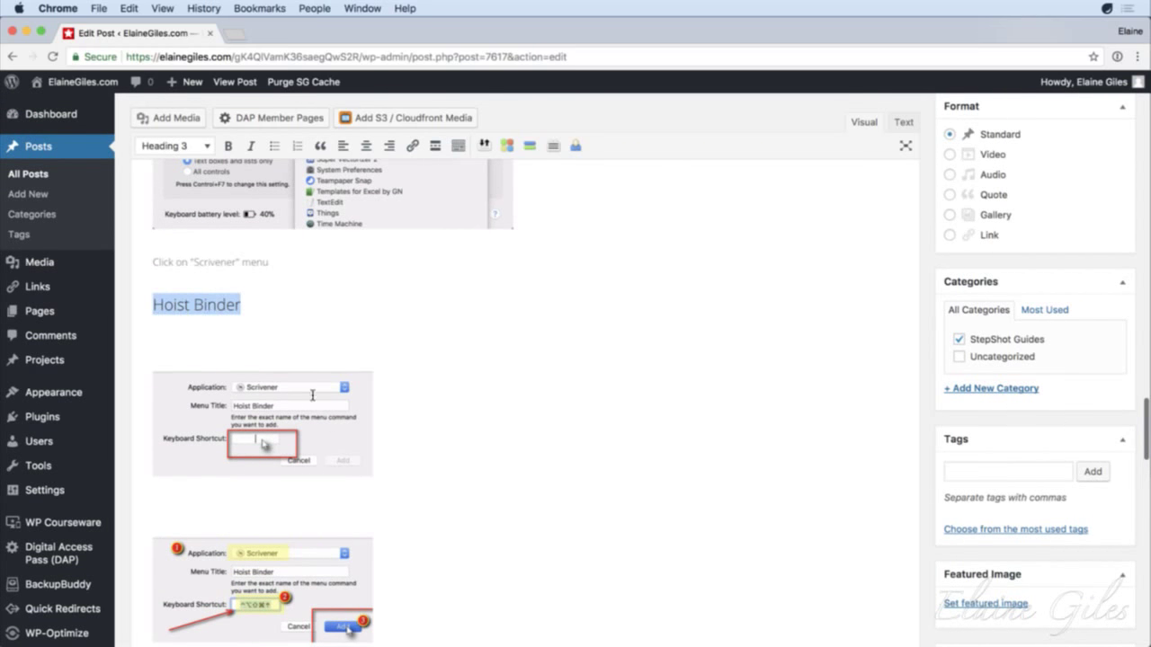
pyautogui.moveTo(220, 271); pyautogui.dragTo(150, 268)
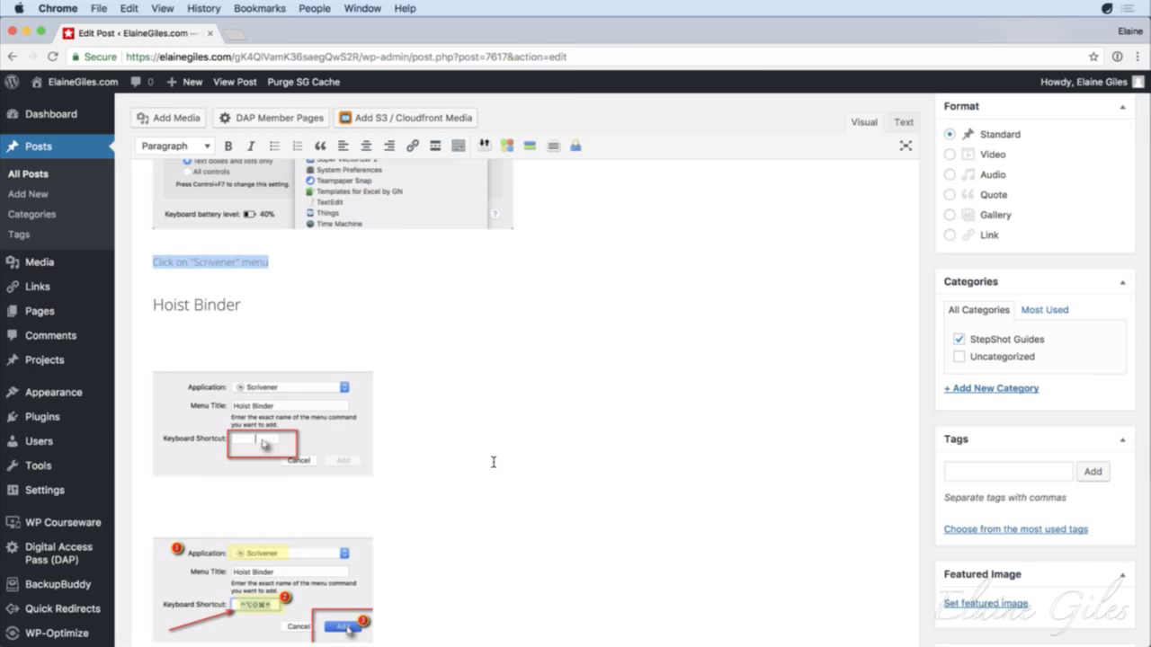
pyautogui.scroll(-10, 493, 462)
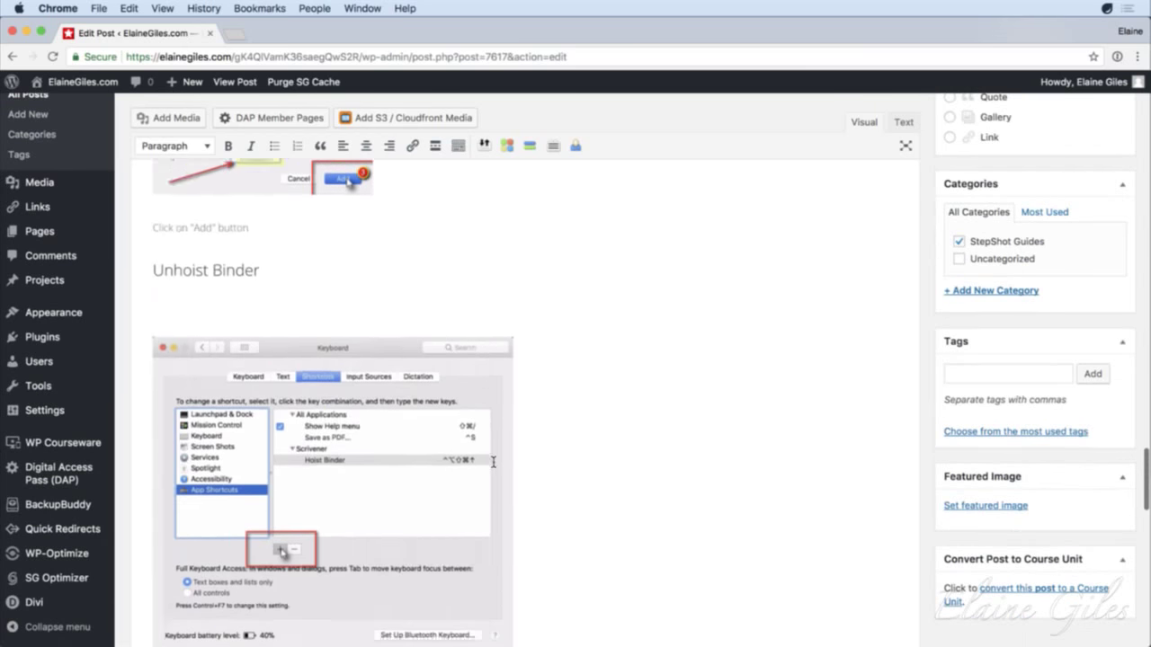
pyautogui.scroll(-8, 493, 462)
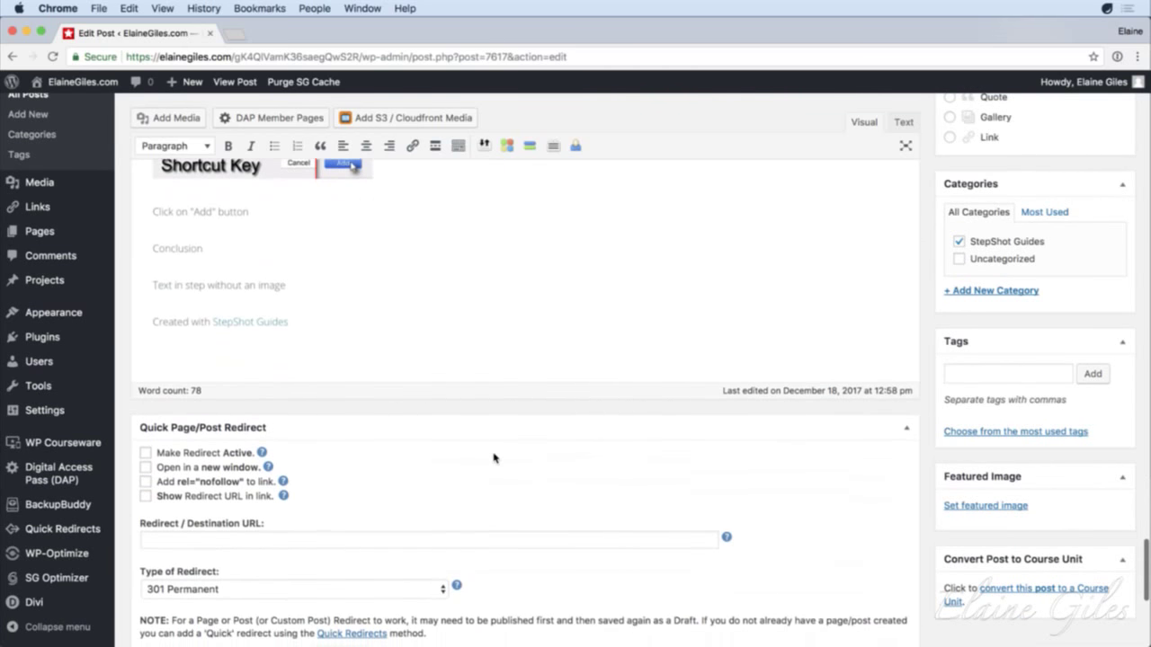
pyautogui.scroll(15, 492, 458)
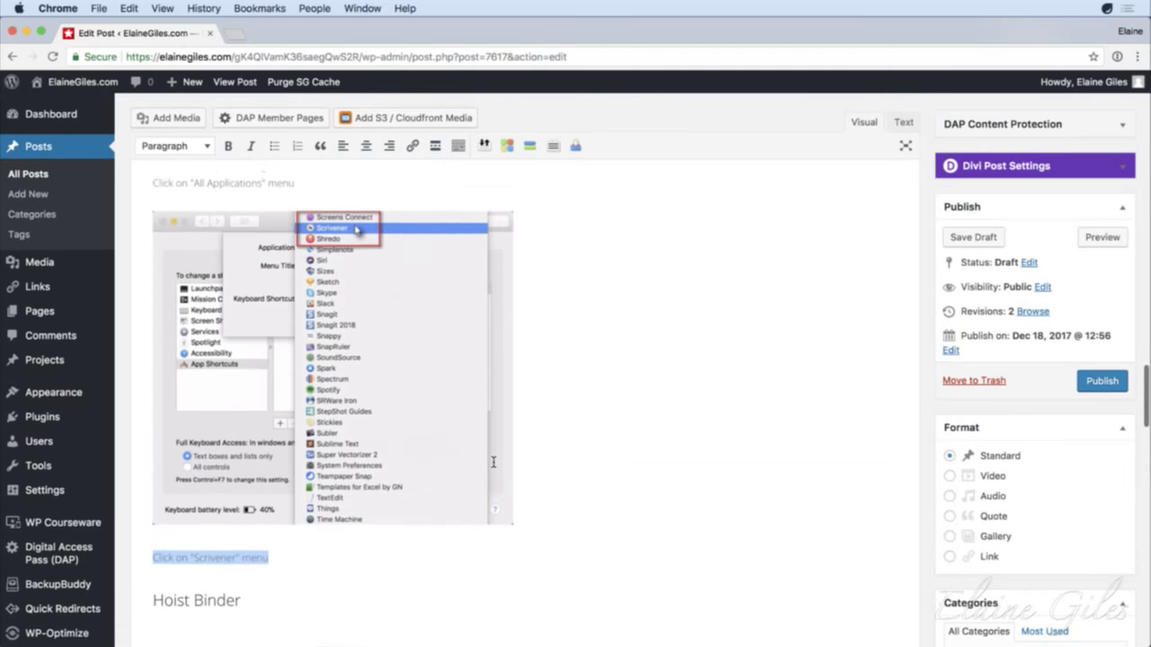
# Step: Check the draft's category assignment and publish the Creating System Keyboard Shortcuts post
pyautogui.click(1104, 385)
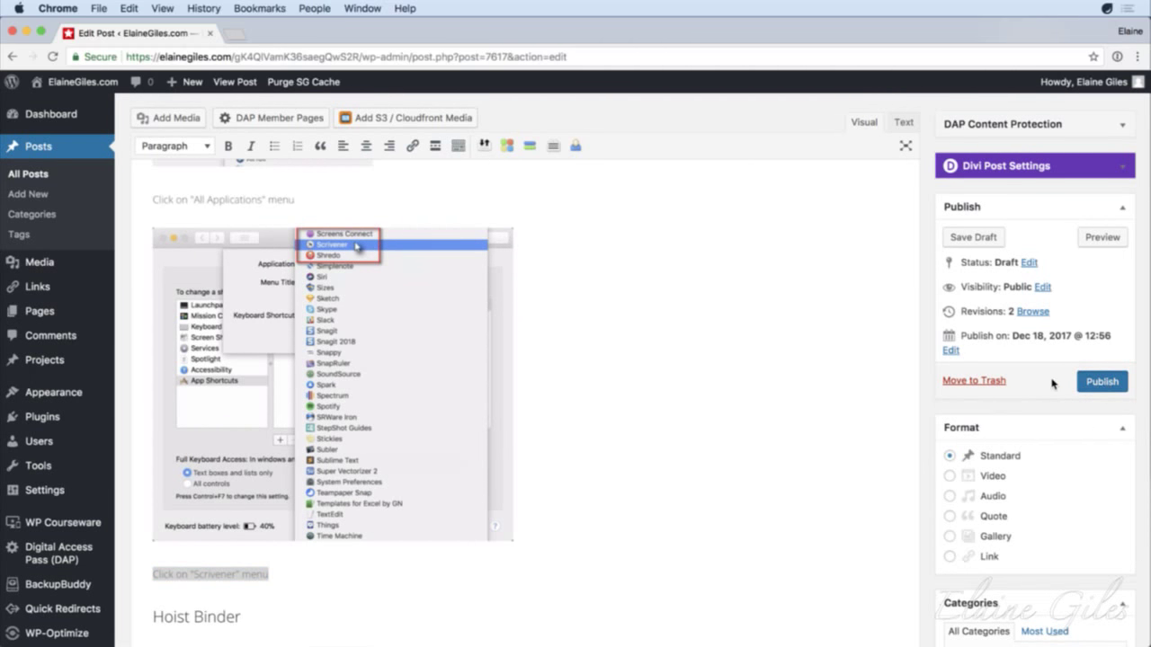
pyautogui.scroll(-4, 1030, 469)
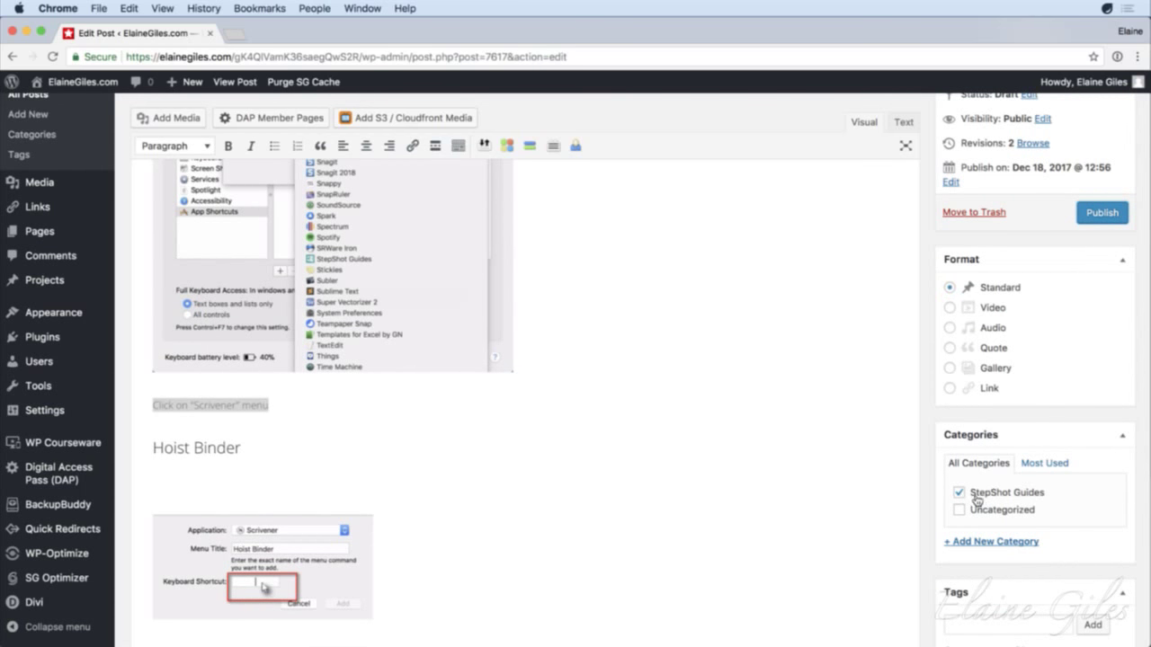
pyautogui.click(1102, 213)
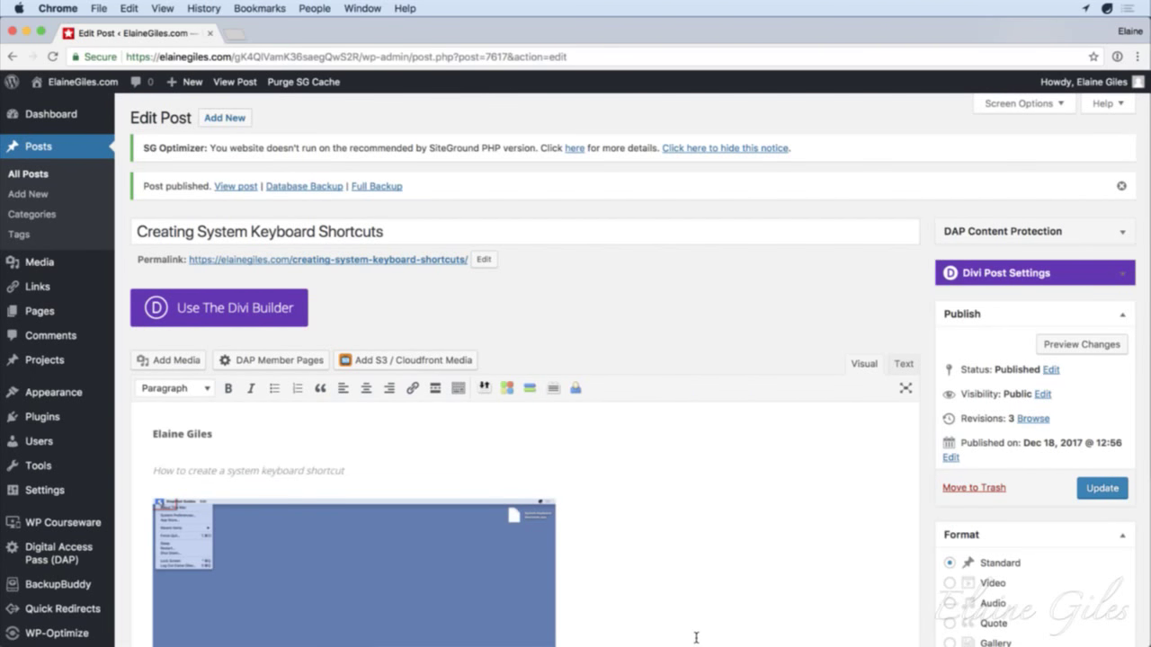
# Step: Look over the published post's content in the editor and open its preview on the website
pyautogui.scroll(-5, 695, 638)
pyautogui.scroll(-3, 695, 637)
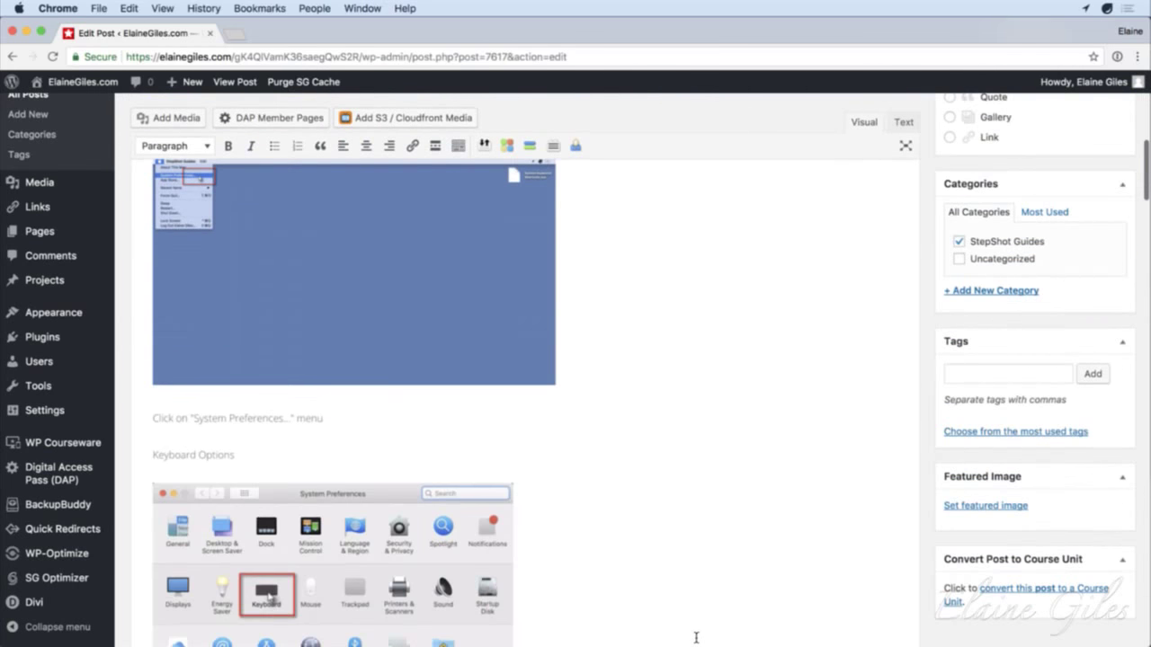
pyautogui.scroll(8, 695, 637)
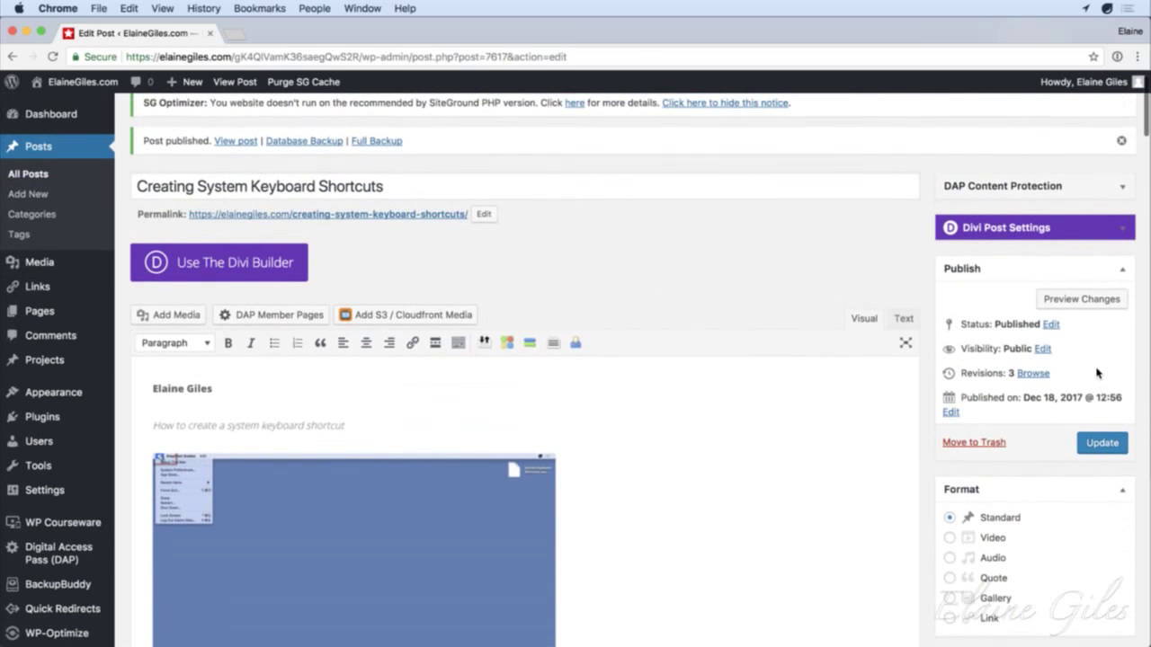
pyautogui.click(1081, 300)
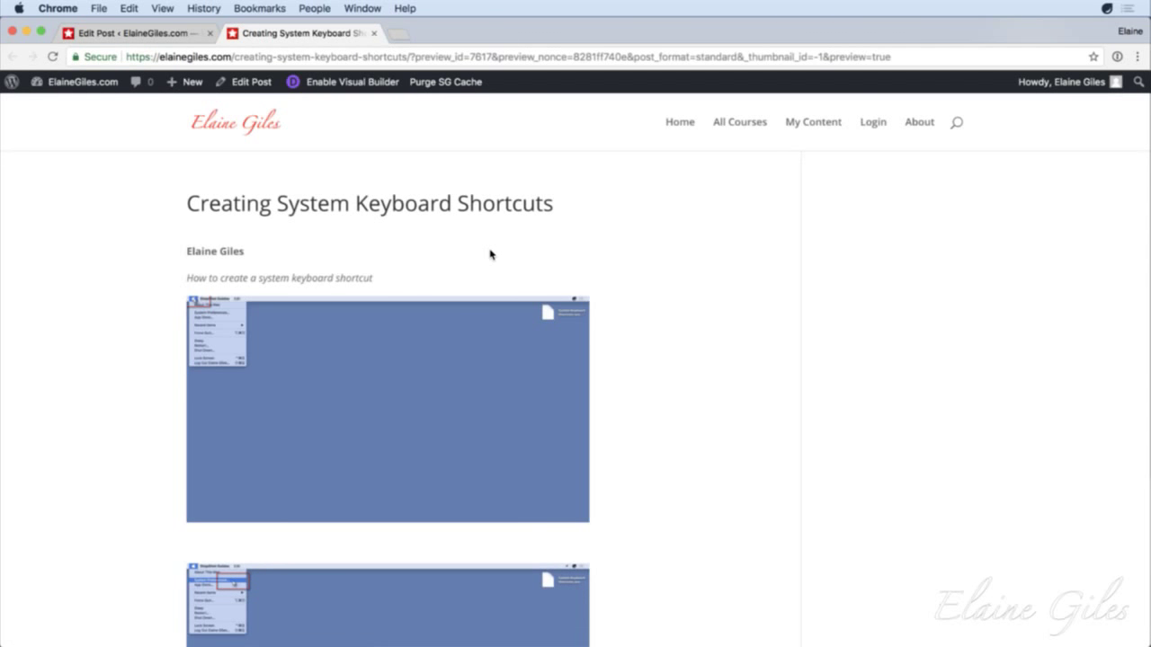
# Step: Look over the title, screenshots and step text in the website preview of the Creating System Keyboard Shortcuts post
pyautogui.scroll(-10, 673, 291)
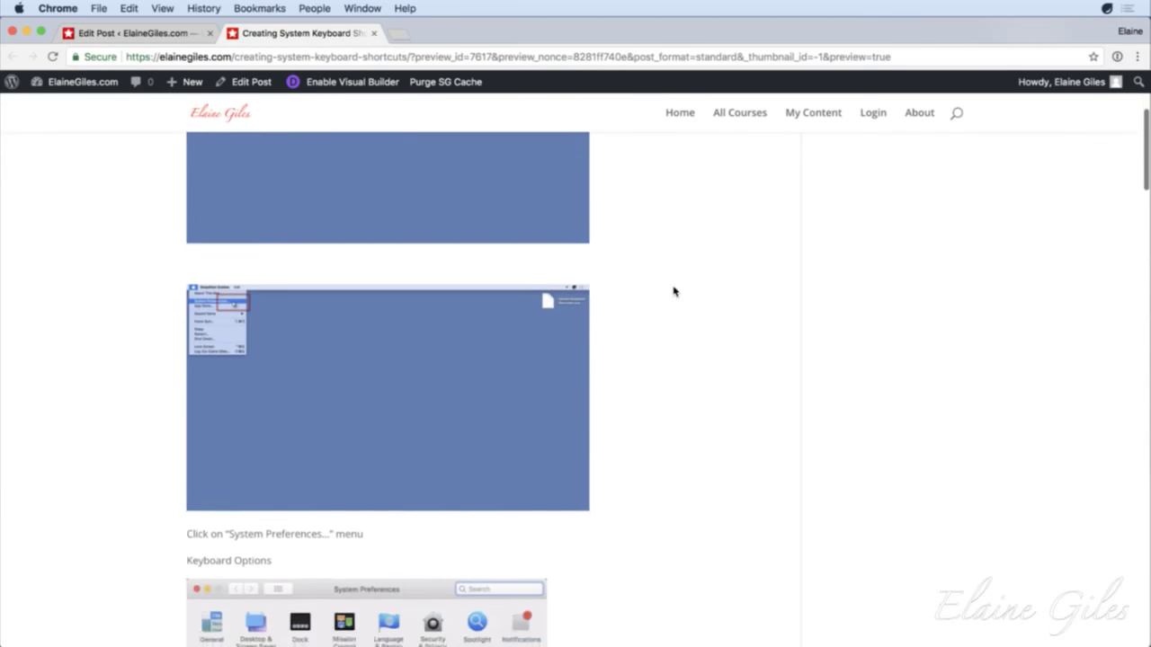
pyautogui.scroll(-4, 673, 291)
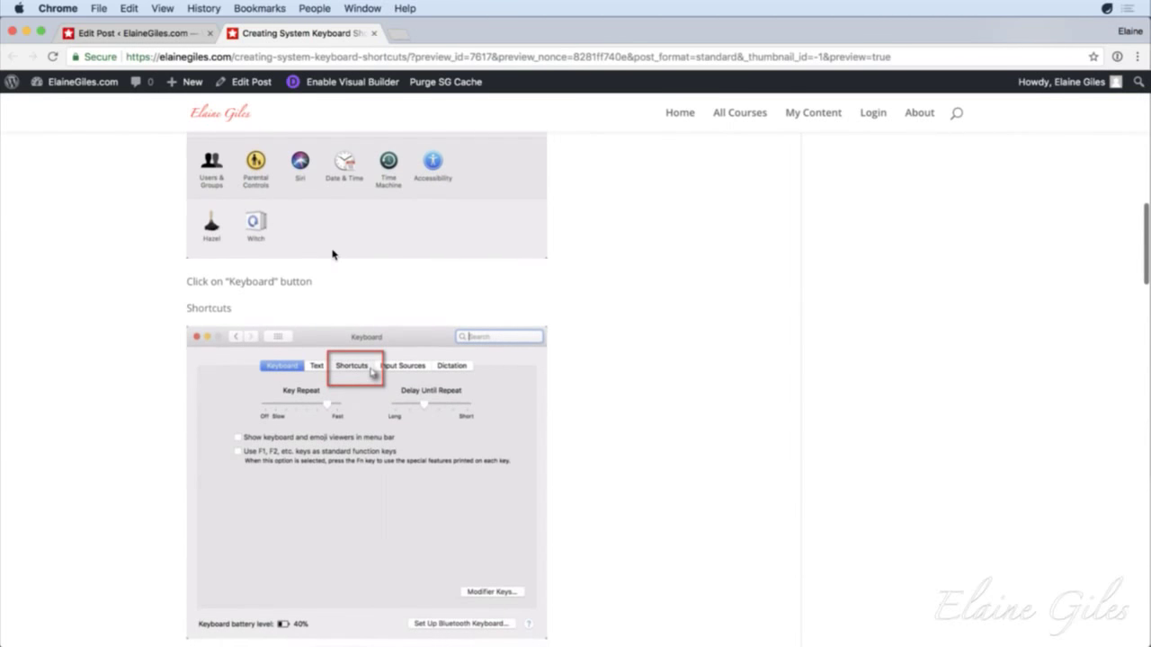
pyautogui.scroll(15, 638, 293)
# Step: Open the website's home page in a new tab and open the full post from the Tips, Tricks and Technology Anecdotes section
pyautogui.click(221, 118)
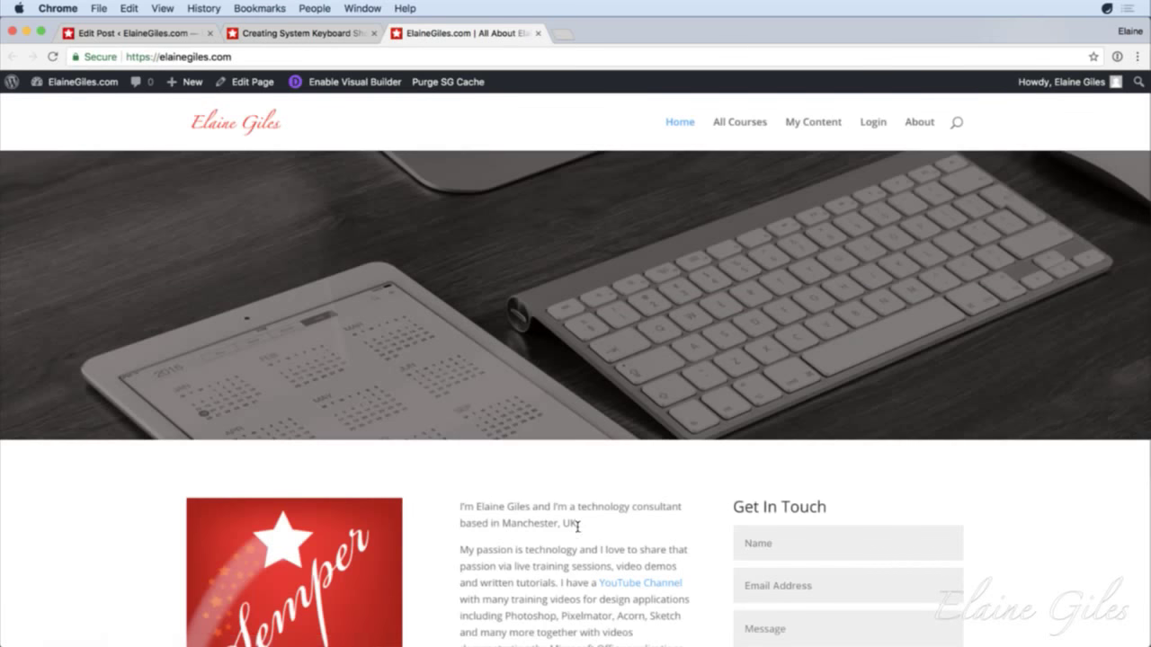
pyautogui.scroll(-6, 578, 526)
pyautogui.scroll(-5, 577, 527)
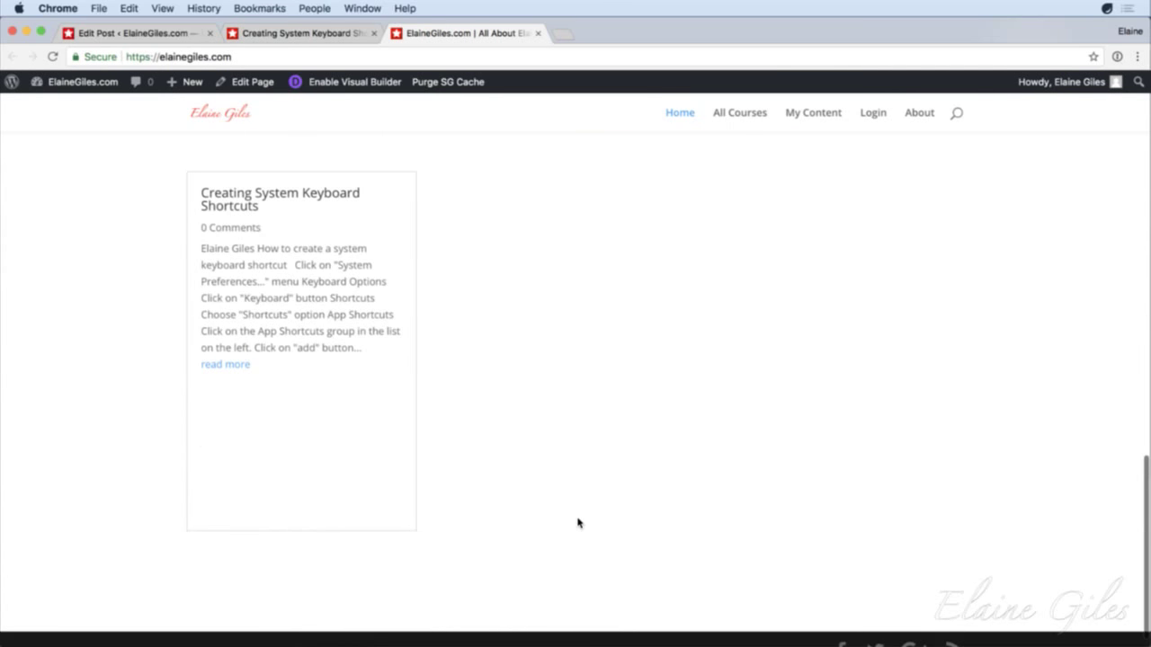
pyautogui.scroll(4, 579, 524)
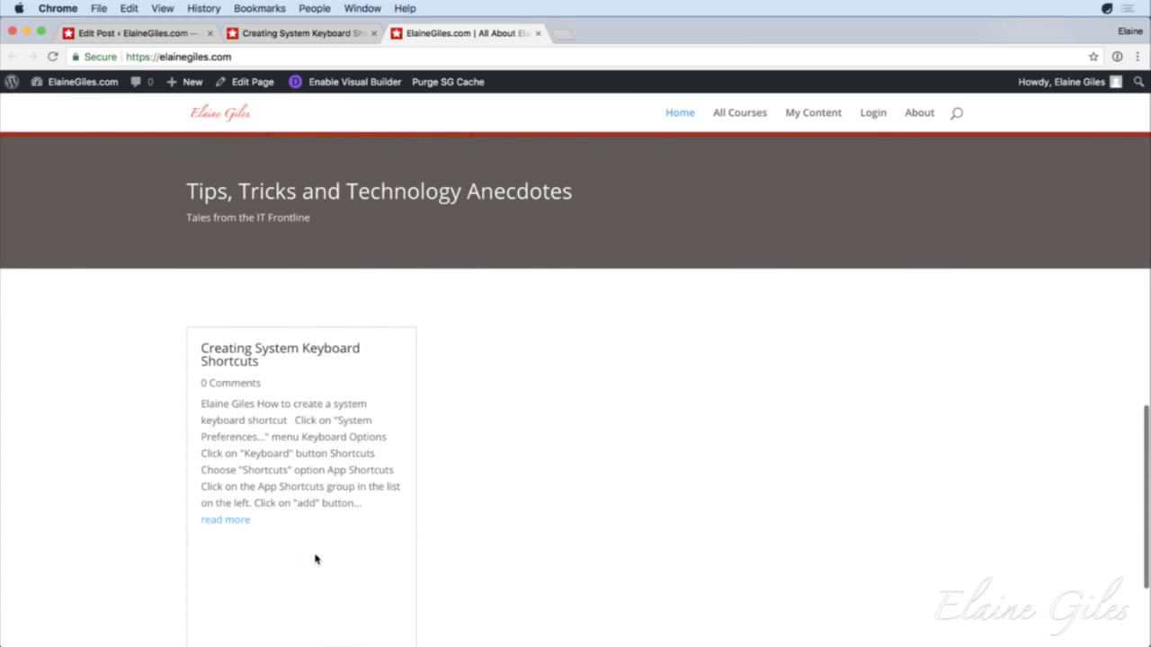
pyautogui.click(227, 520)
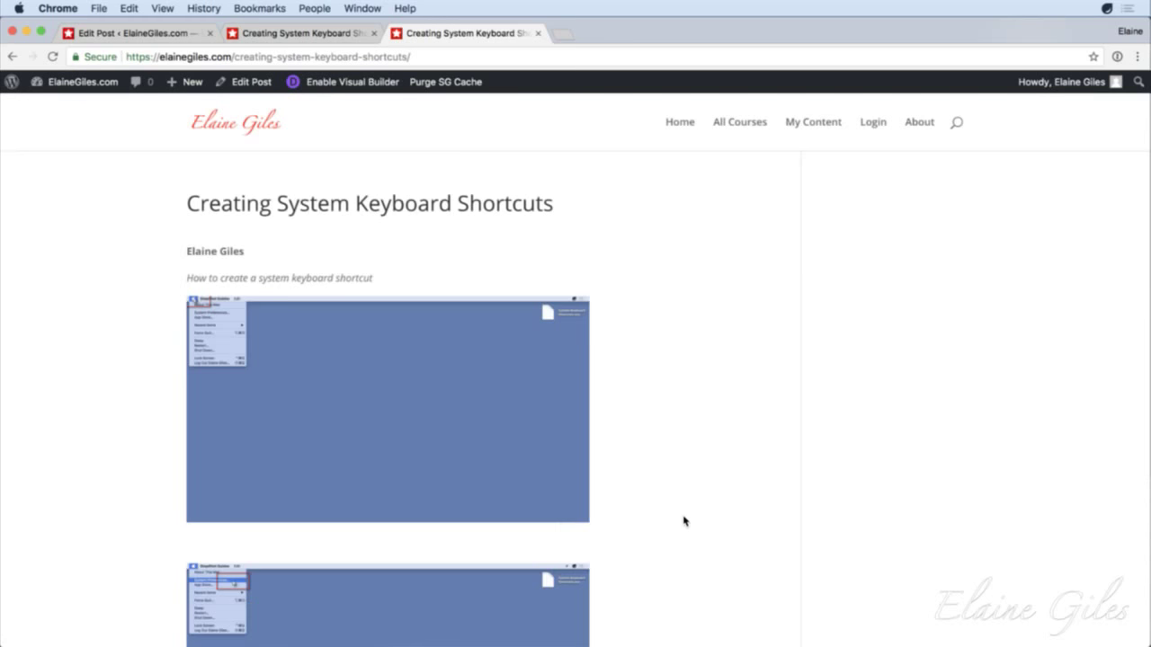
# Step: Look through the live Creating System Keyboard Shortcuts post as visitors see it
pyautogui.scroll(-10, 683, 522)
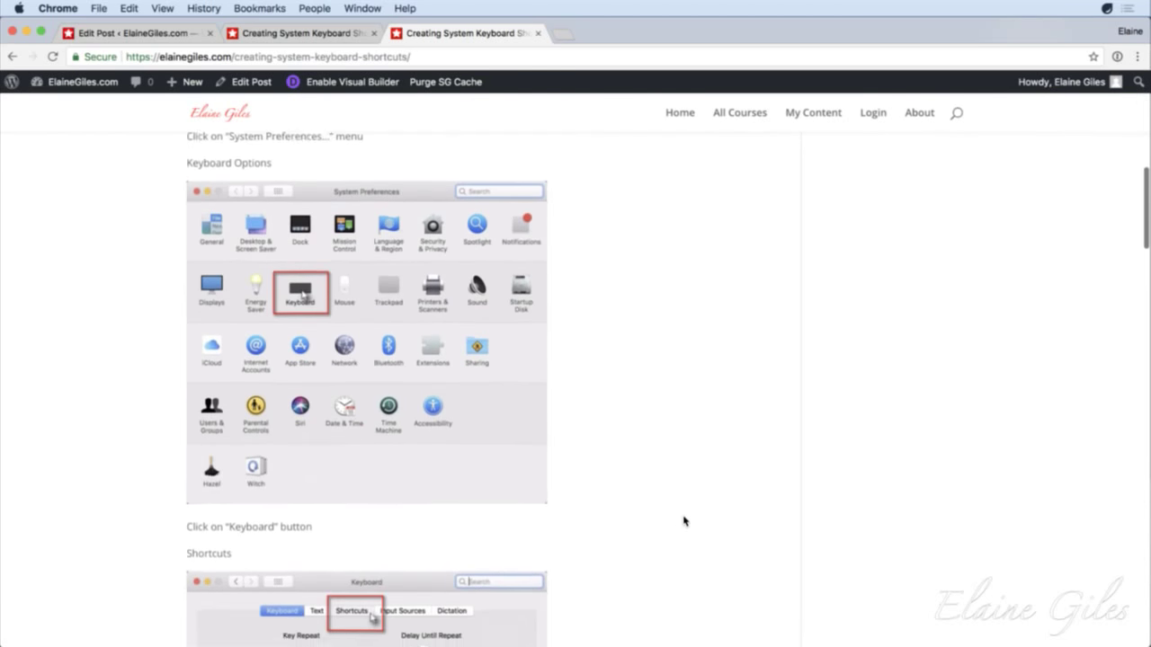
pyautogui.scroll(-5, 683, 522)
pyautogui.scroll(10, 683, 522)
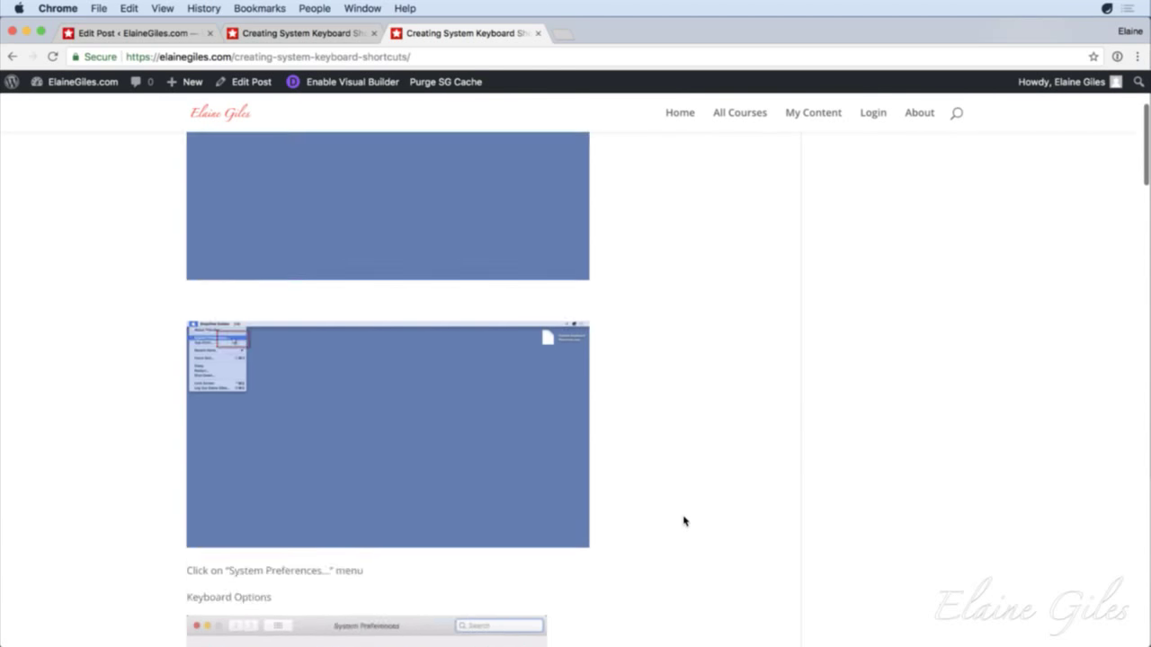
pyautogui.scroll(5, 683, 521)
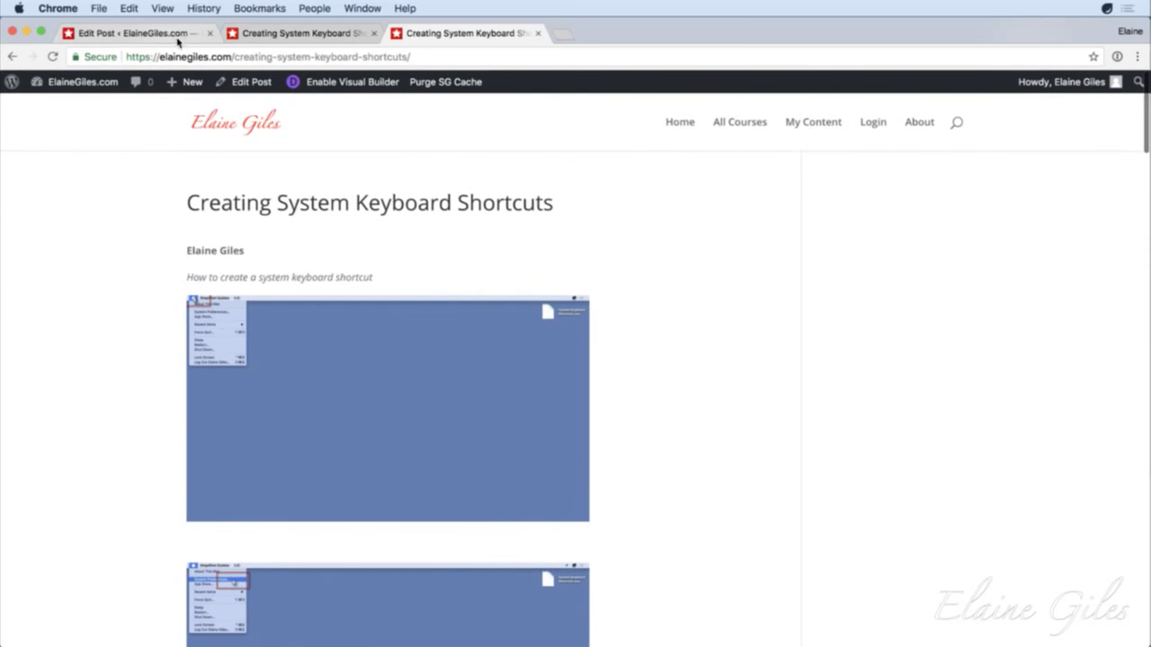
# Step: Return to the WordPress post editor tab and open the site's Media Library
pyautogui.click(135, 33)
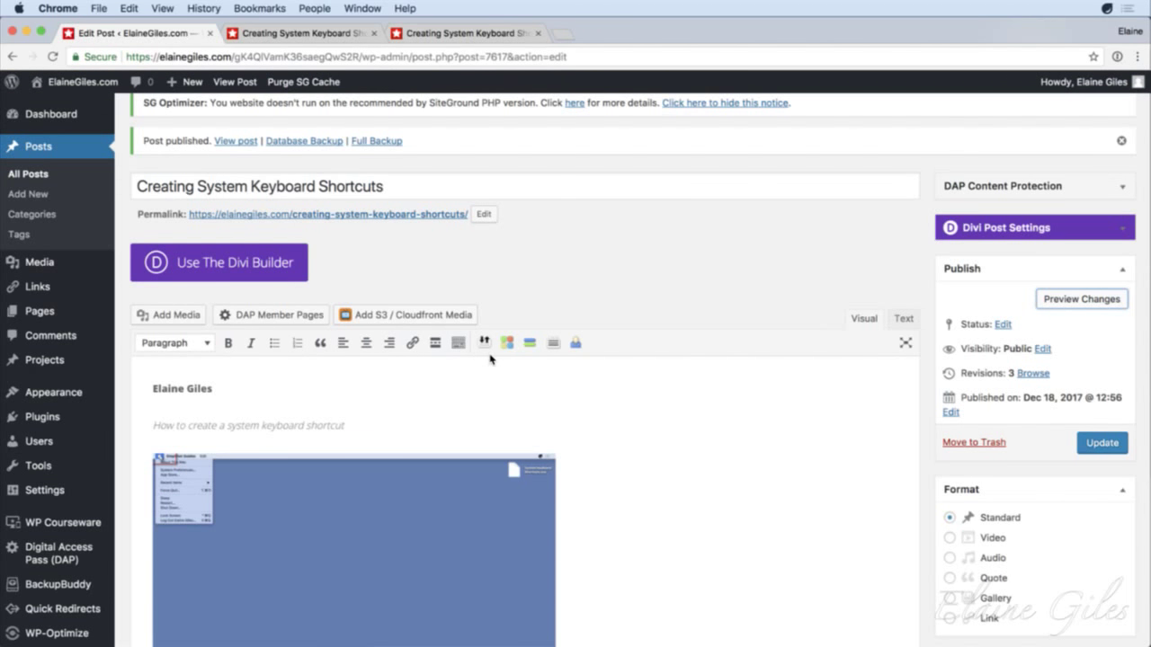
pyautogui.moveTo(112, 266)
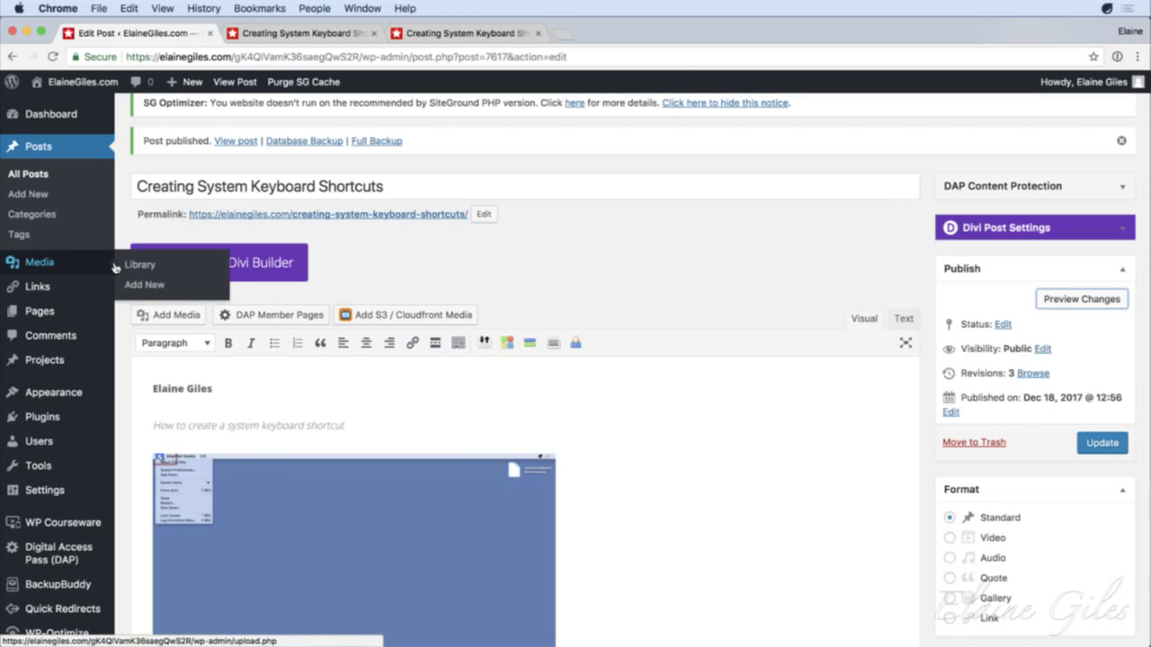
pyautogui.click(150, 266)
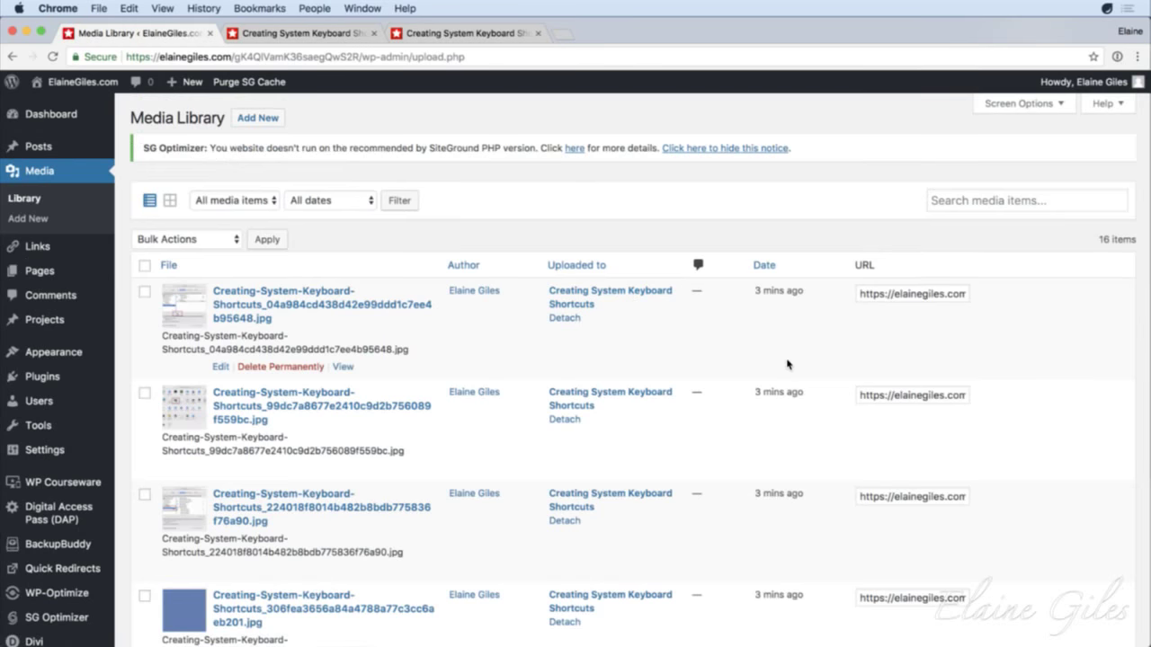
# Step: Examine the Media Library list for the images uploaded with the post, checking file names, attached post and dates
pyautogui.scroll(-3, 787, 364)
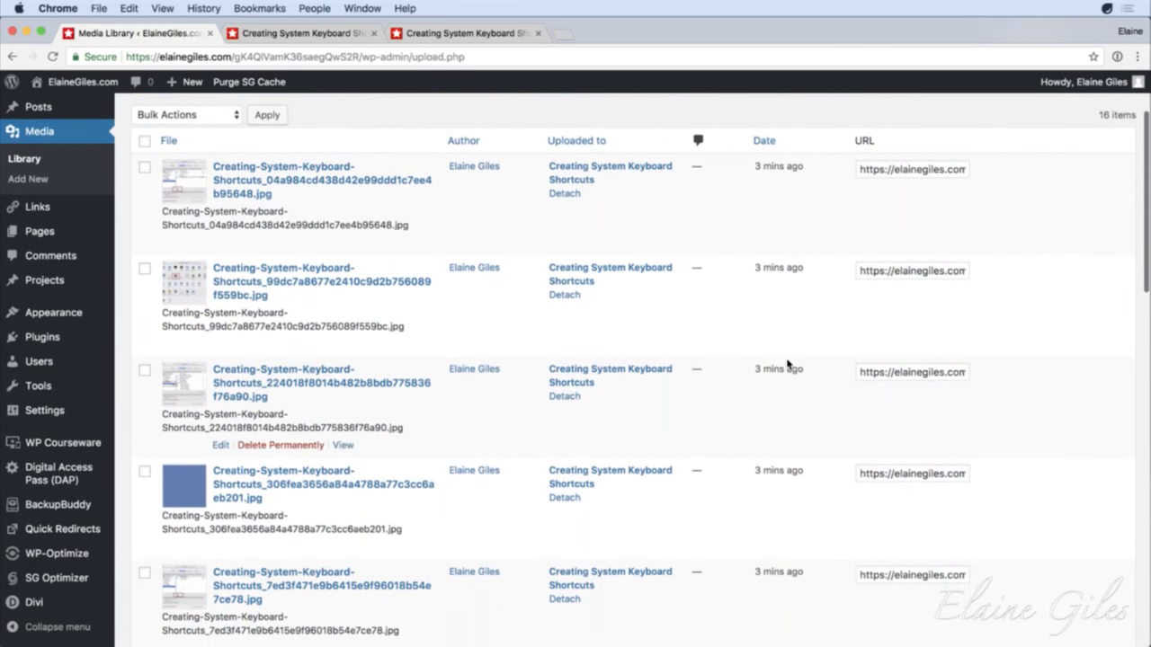
pyautogui.scroll(-5, 787, 364)
pyautogui.scroll(-8, 786, 365)
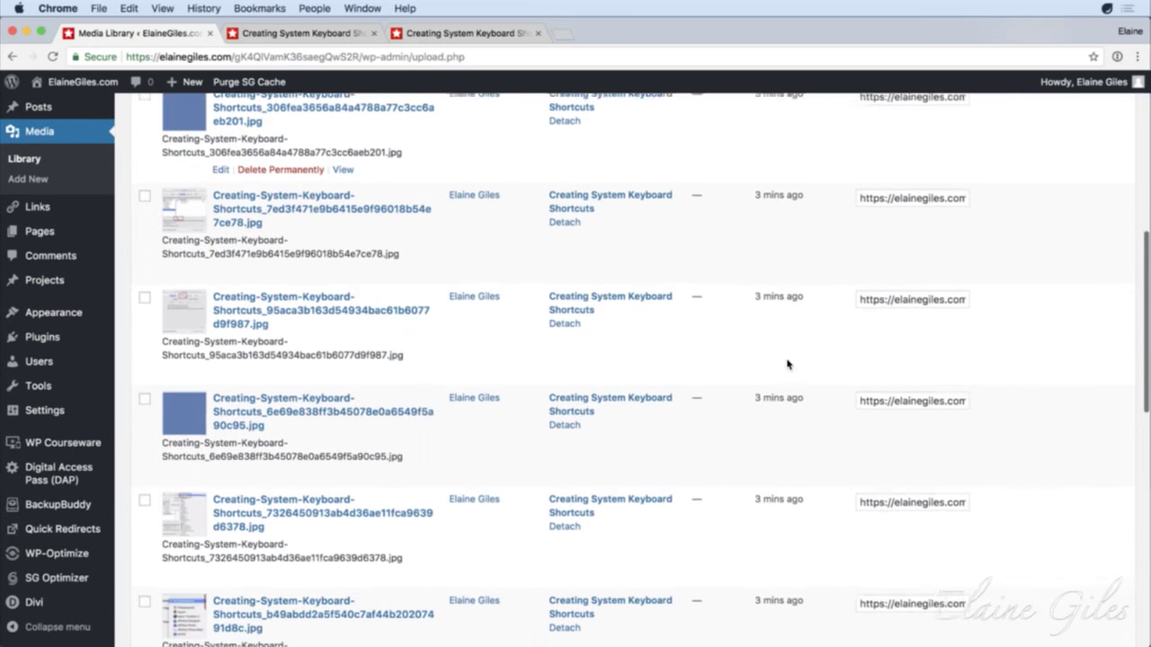
pyautogui.scroll(-5, 787, 364)
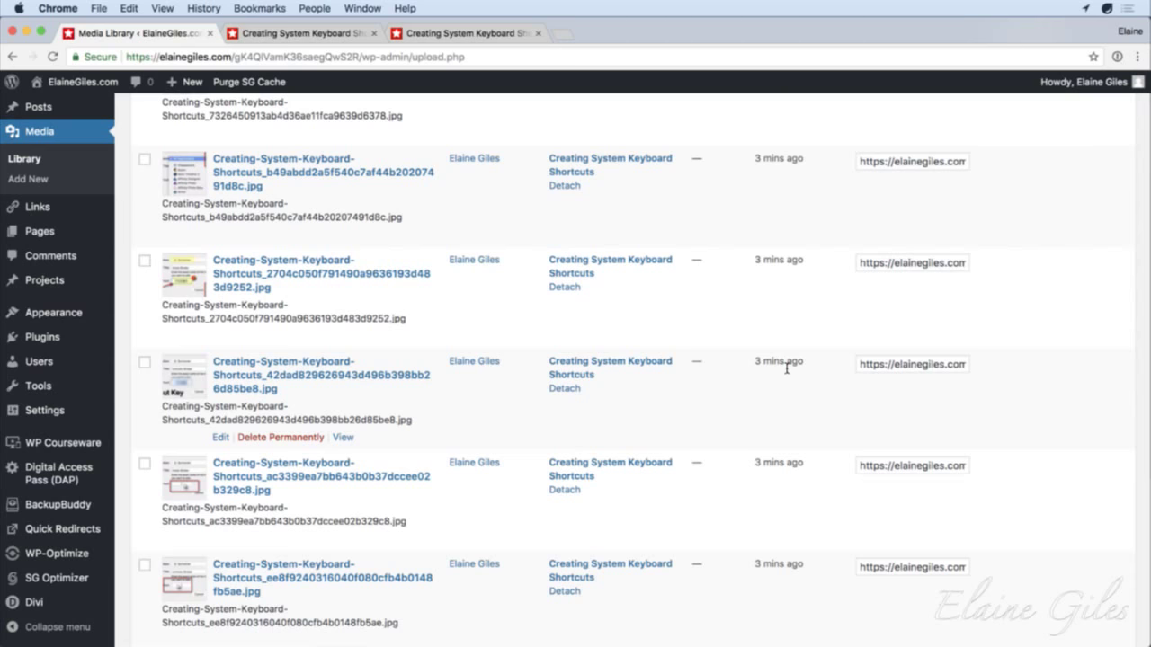
pyautogui.scroll(-5, 785, 367)
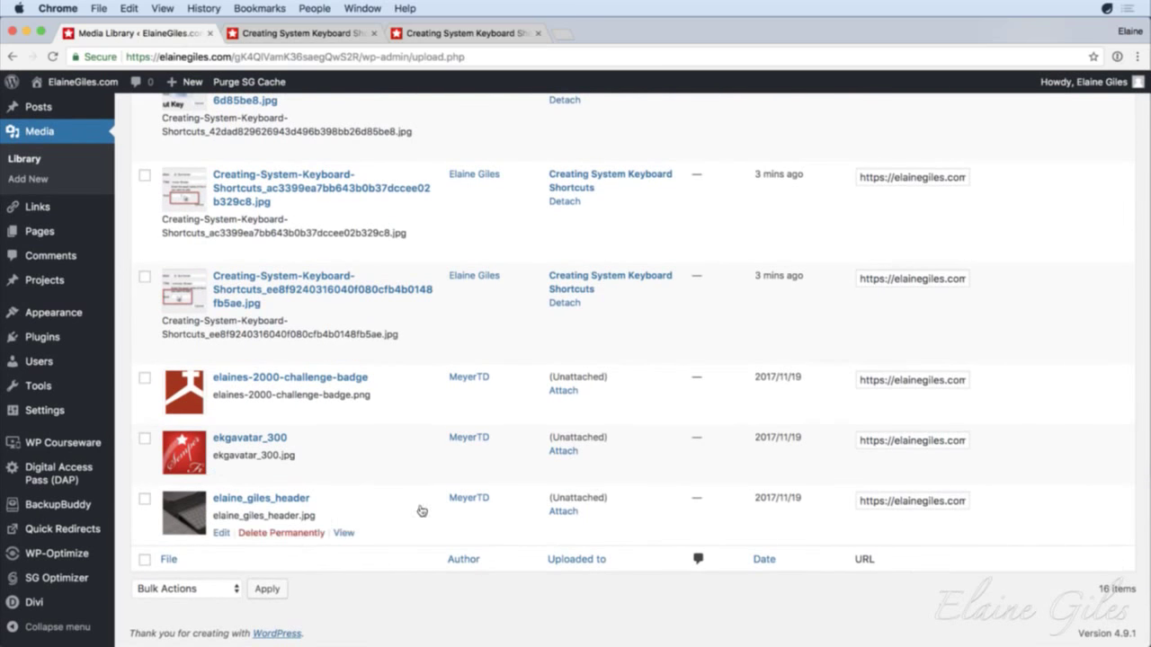
pyautogui.scroll(1, 339, 403)
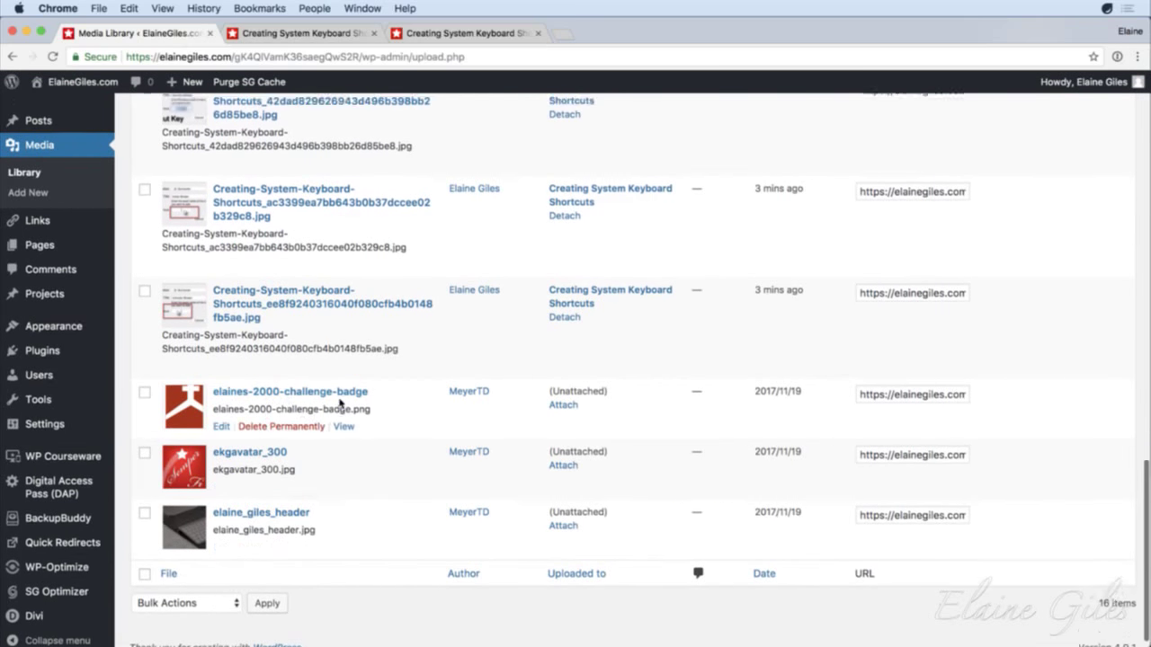
pyautogui.scroll(8, 340, 404)
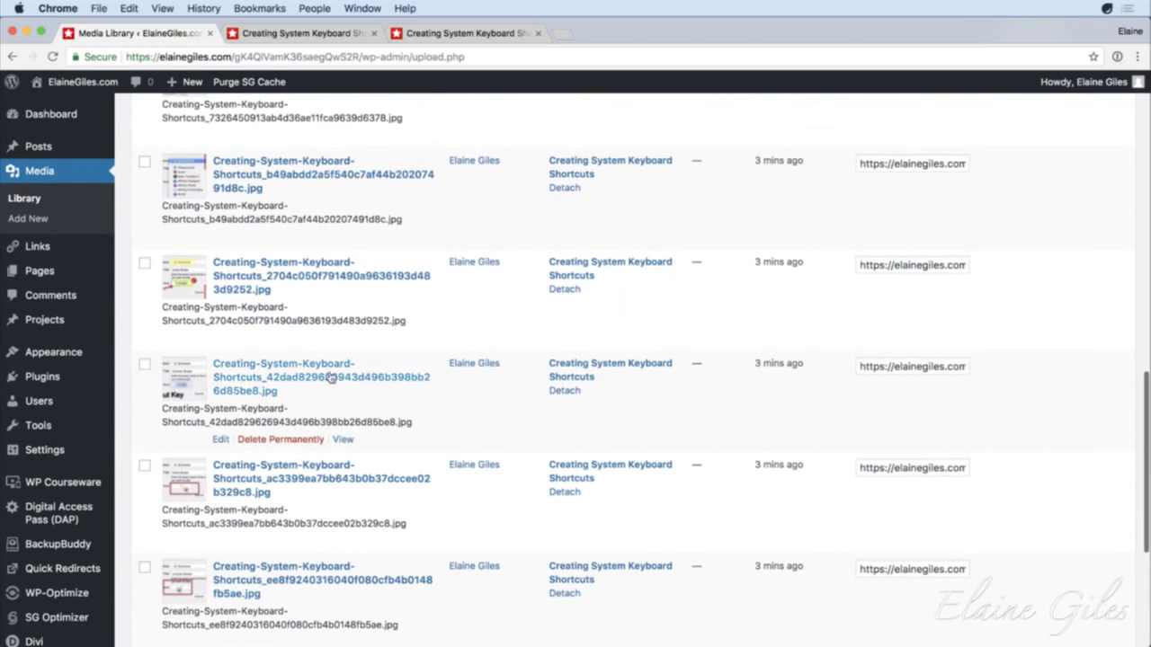
pyautogui.scroll(15, 330, 378)
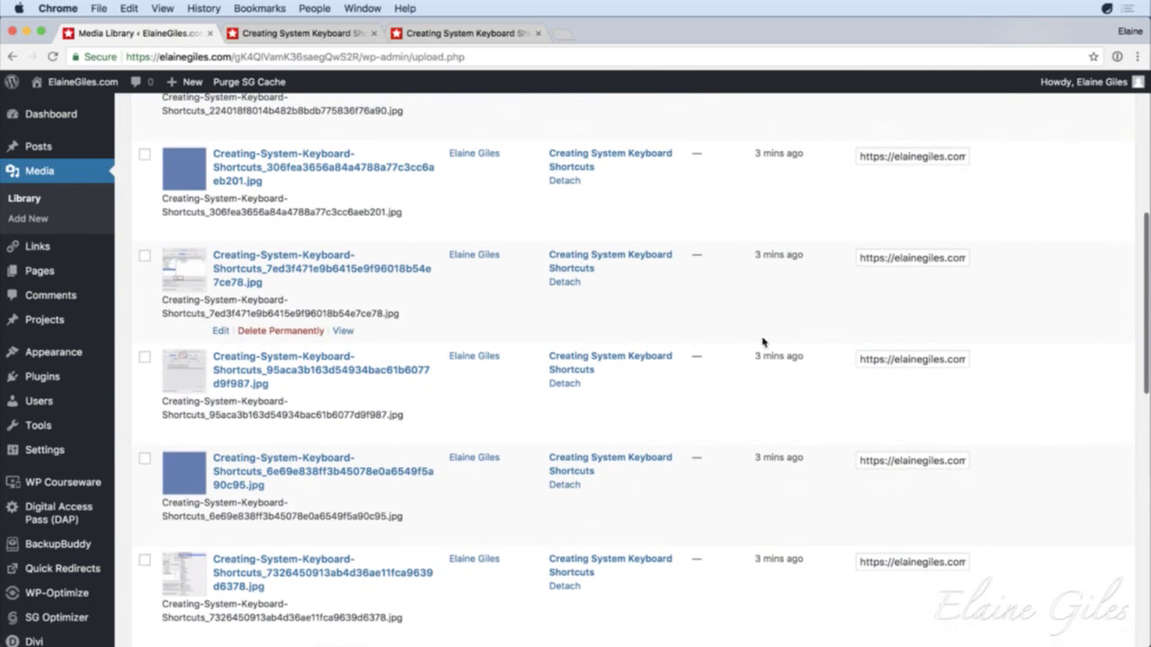
pyautogui.scroll(13, 781, 321)
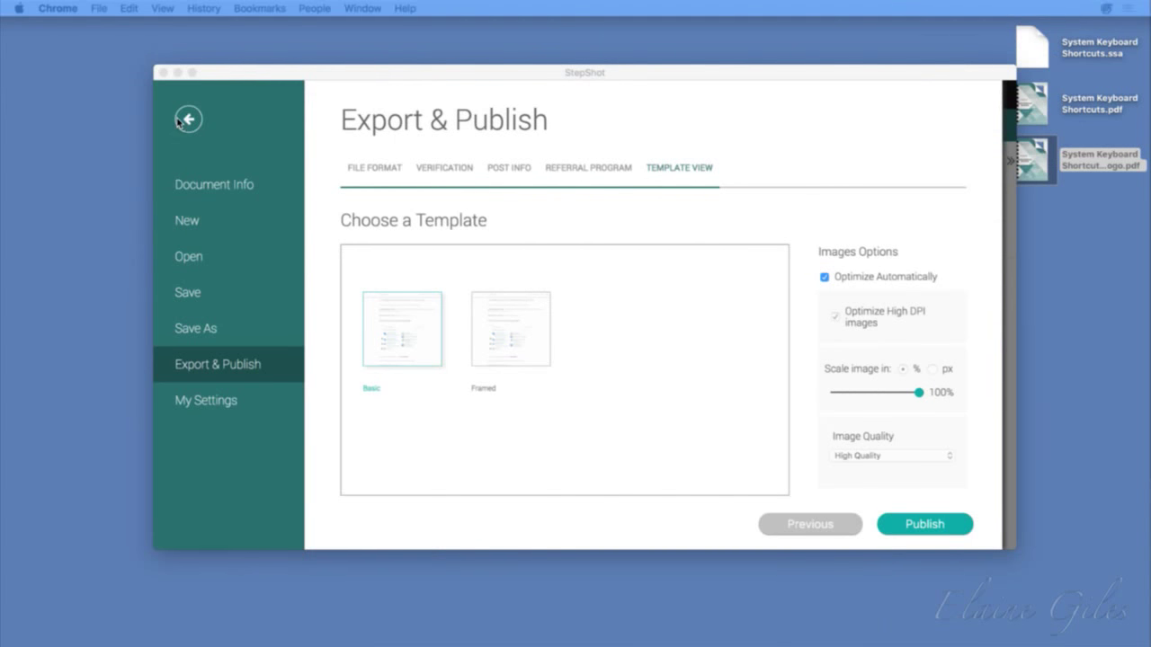
# Step: Switch to StepShot Guides, leave Export & Publish, stop the paused capture, and start a new guide
pyautogui.click(178, 122)
pyautogui.click(179, 121)
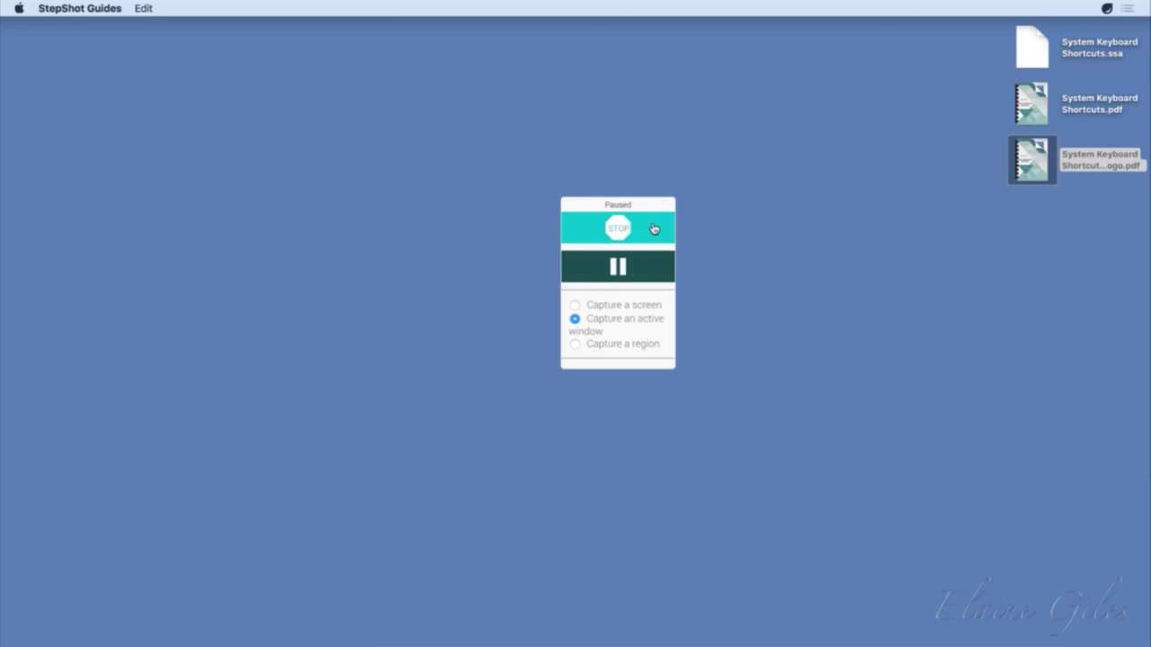
pyautogui.click(654, 230)
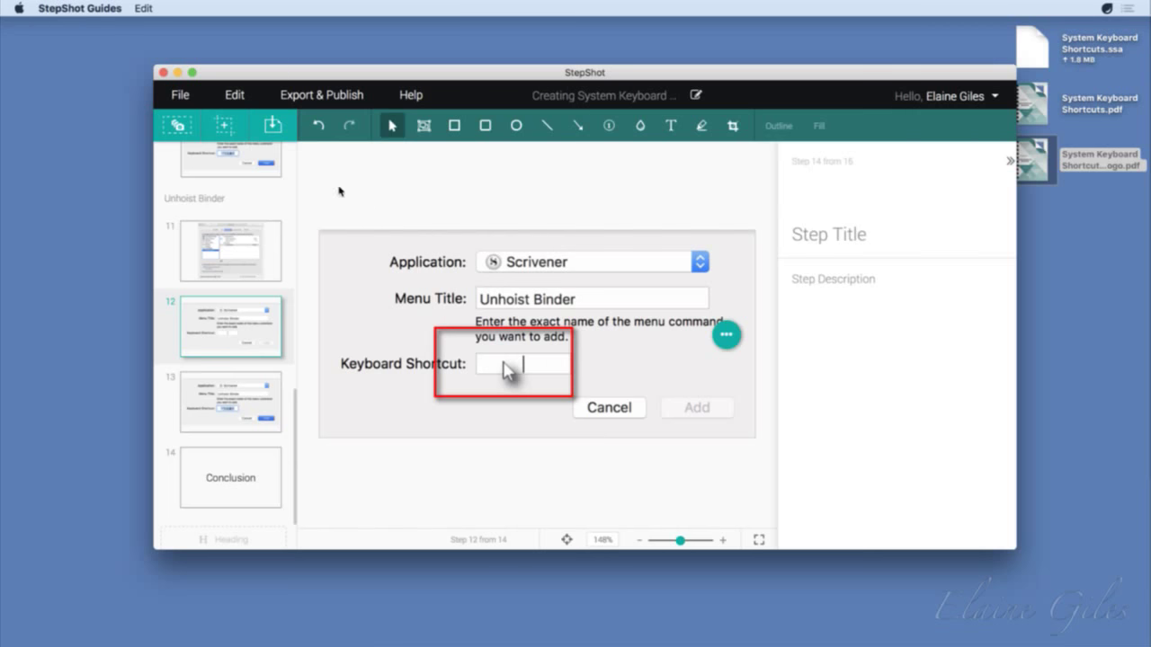
pyautogui.click(181, 99)
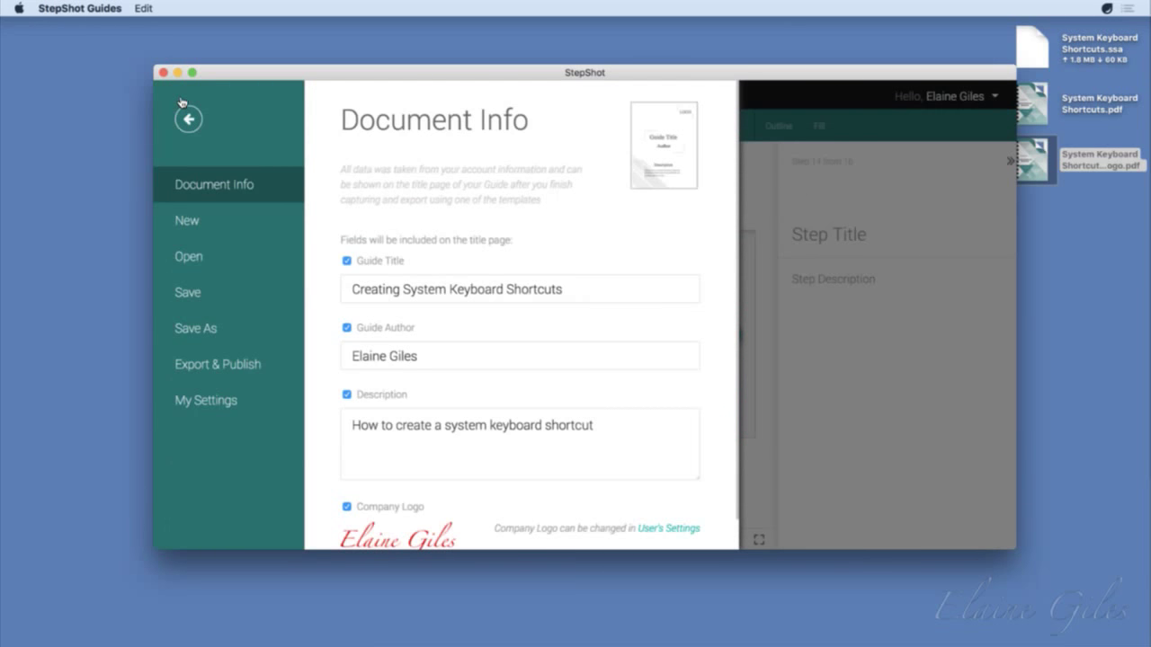
pyautogui.click(192, 231)
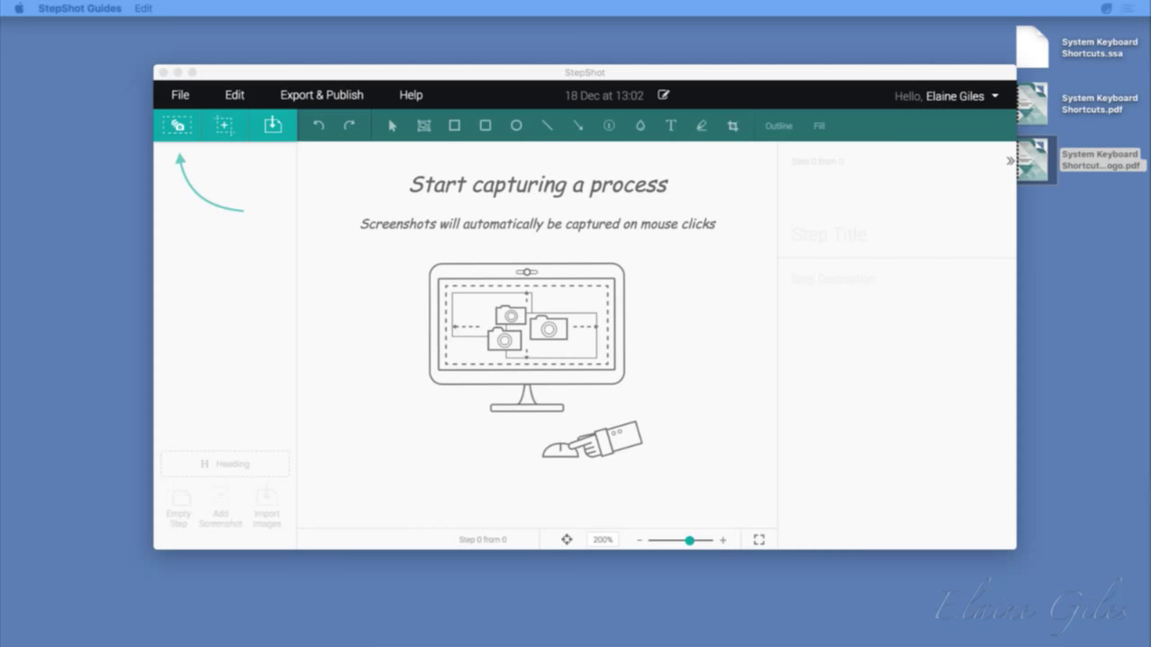
# Step: Bring up the iOS Update Screen Shots folder, preview IMG_0310.PNG through IMG_0319.PNG, and return to the empty StepShot guide
pyautogui.moveTo(270, 643); pyautogui.dragTo(657, 334)
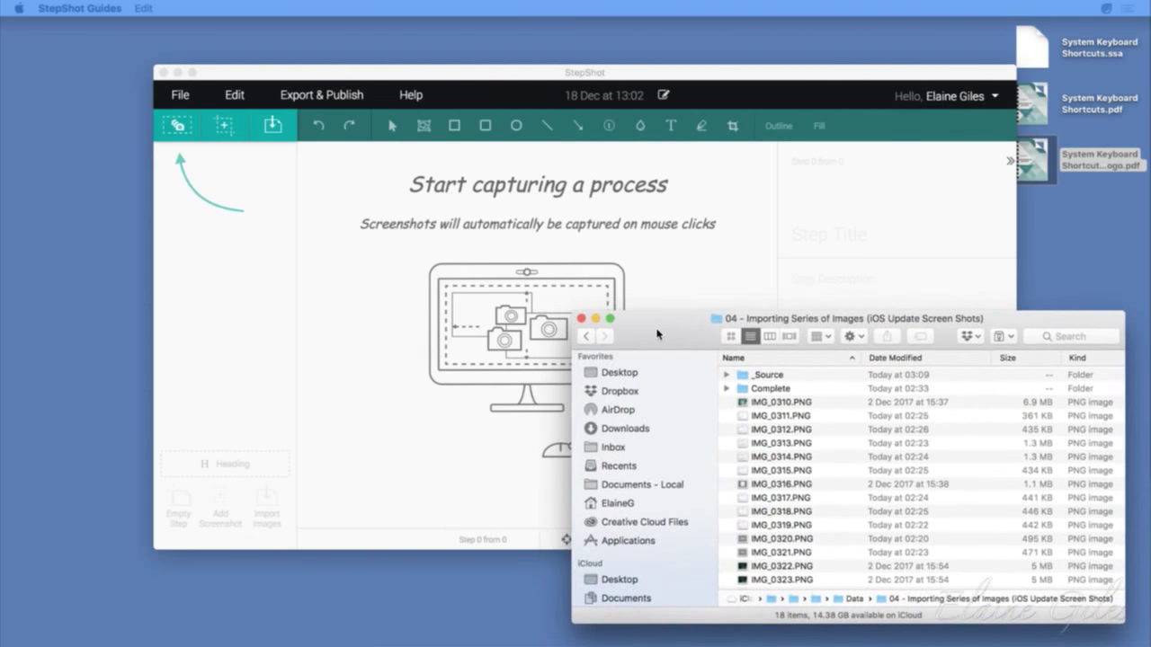
pyautogui.click(823, 405)
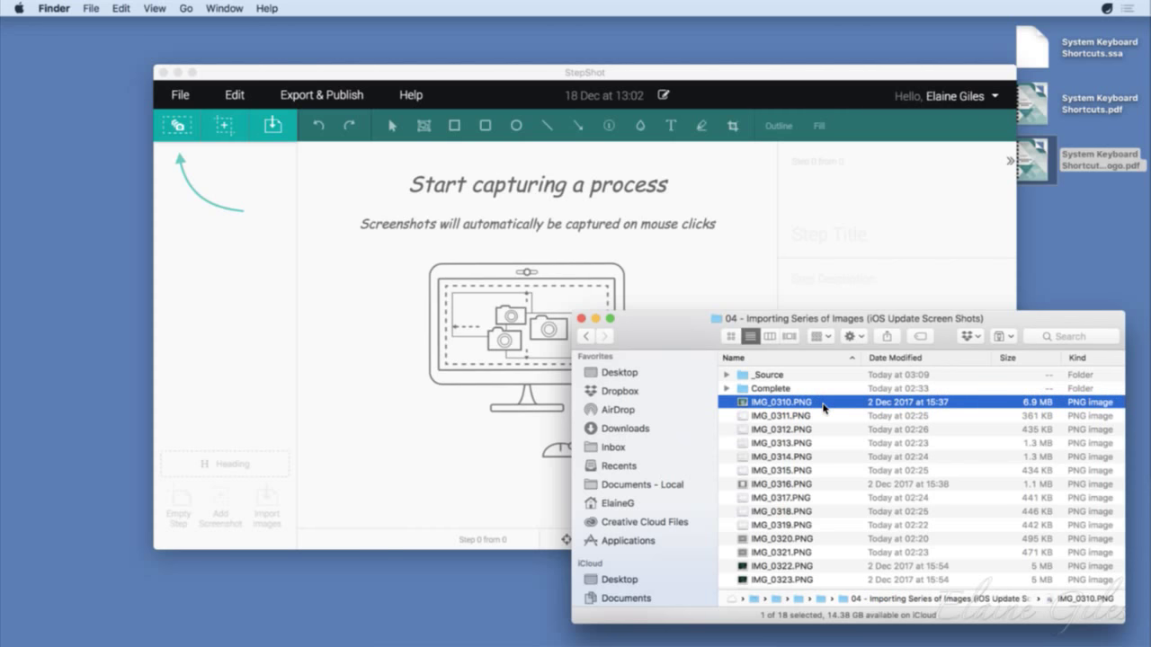
pyautogui.press('space')
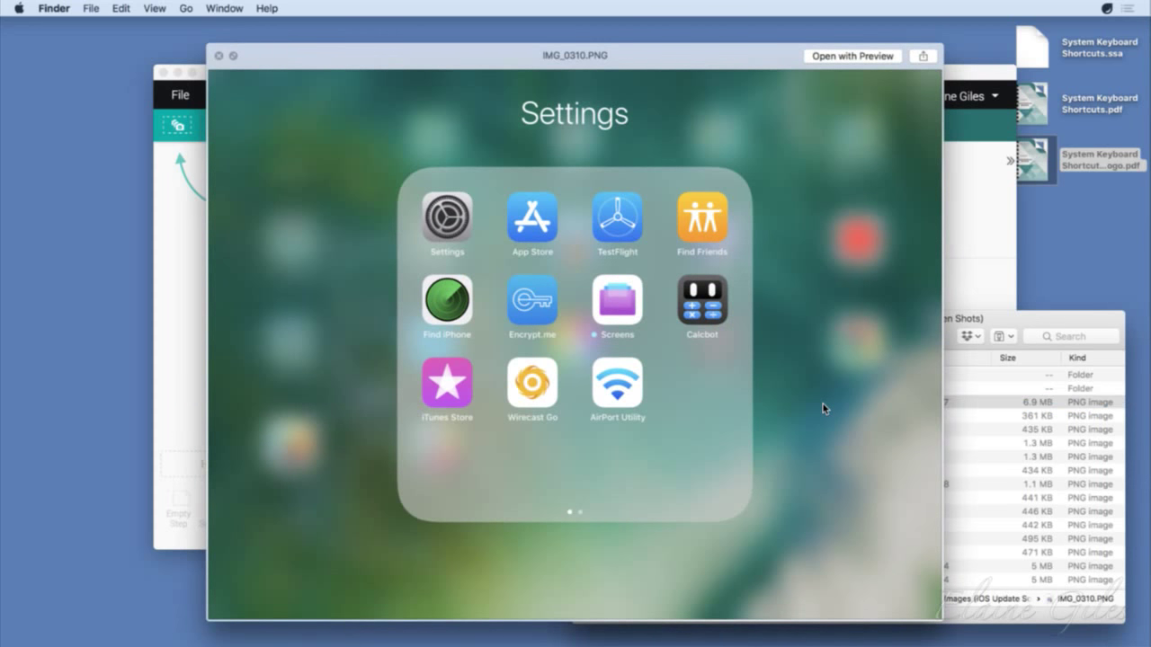
pyautogui.press('Down')
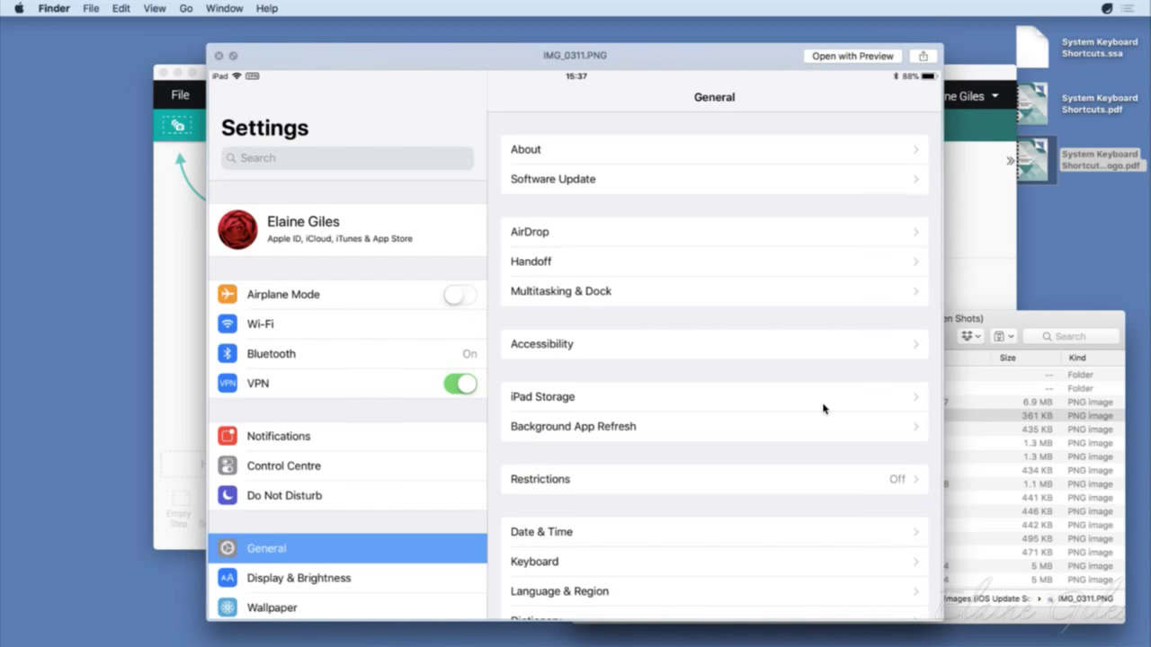
pyautogui.press('Down')
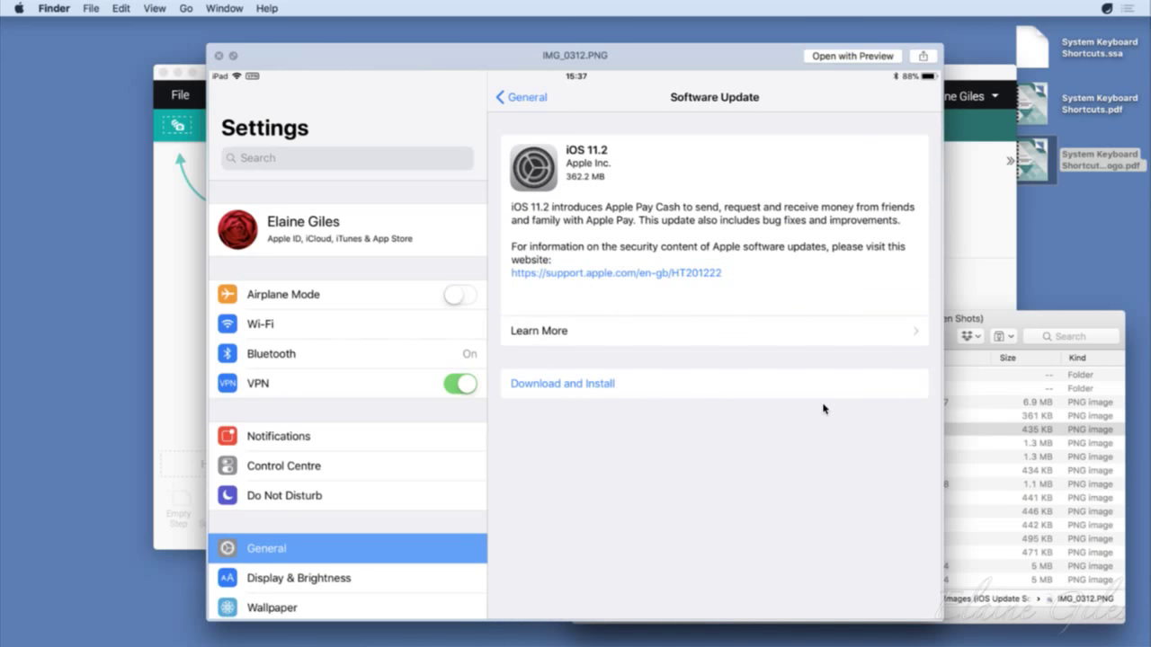
pyautogui.press('Down')
pyautogui.press('Down')
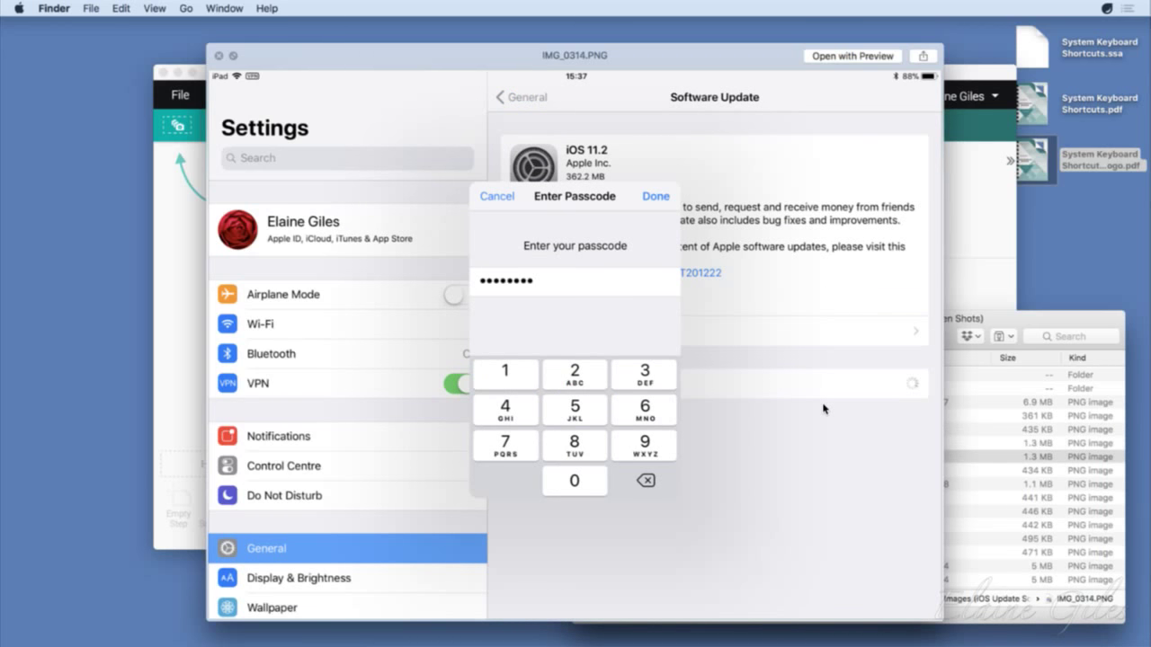
pyautogui.press('Down')
pyautogui.press('Down')
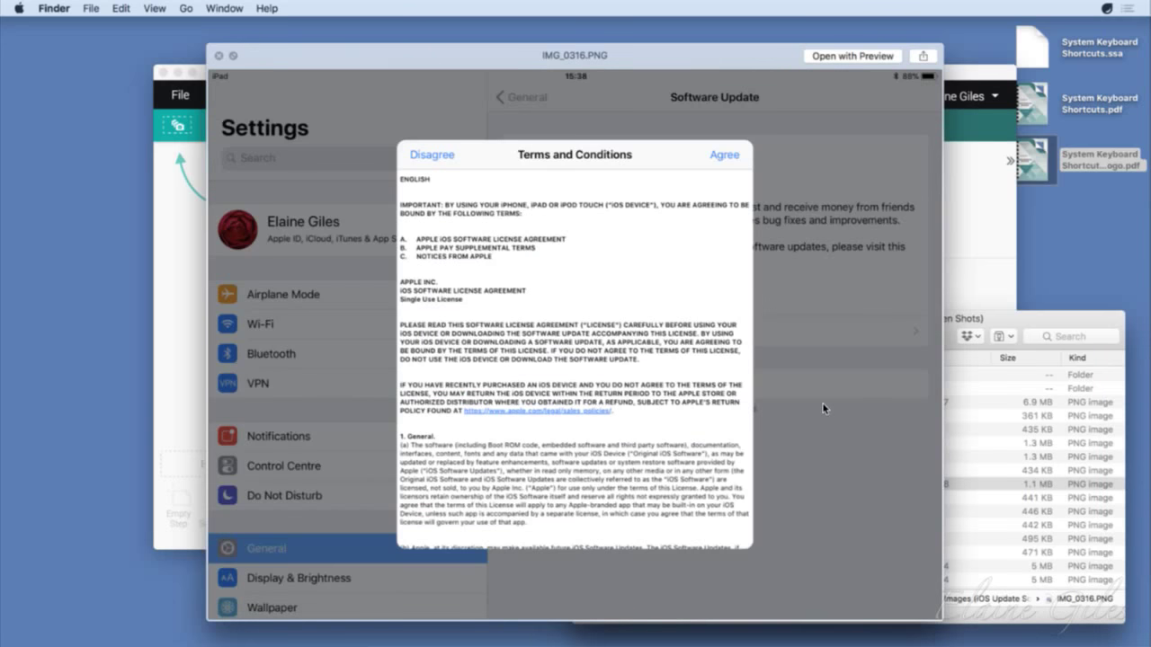
pyautogui.press('Down')
pyautogui.press('Down')
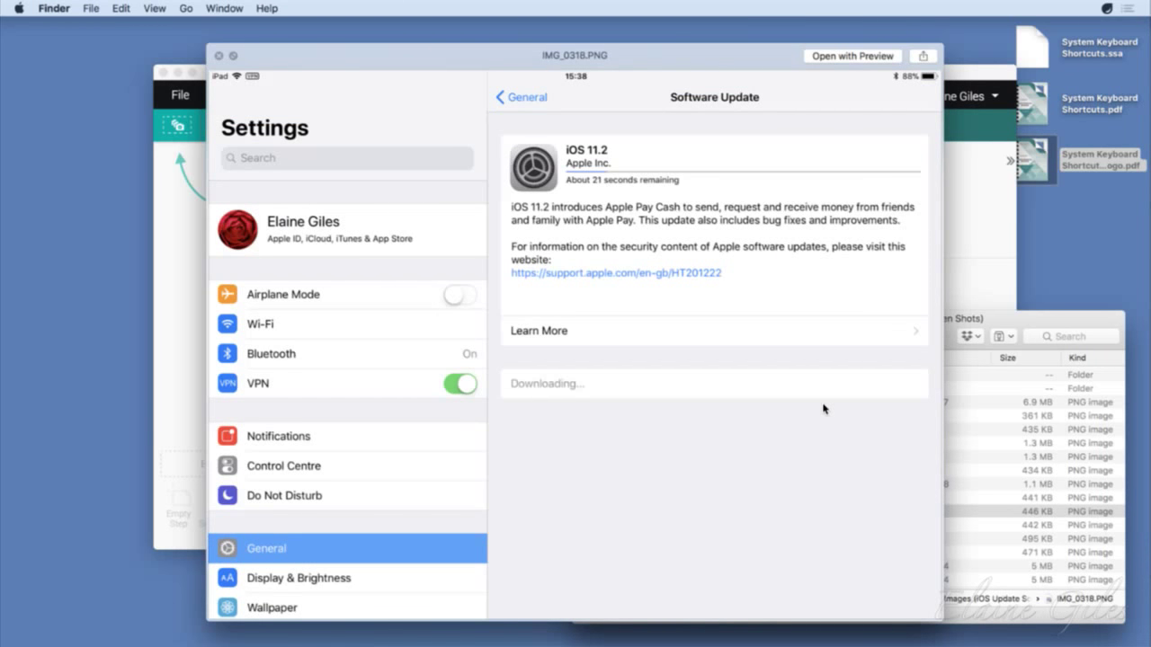
pyautogui.press('Down')
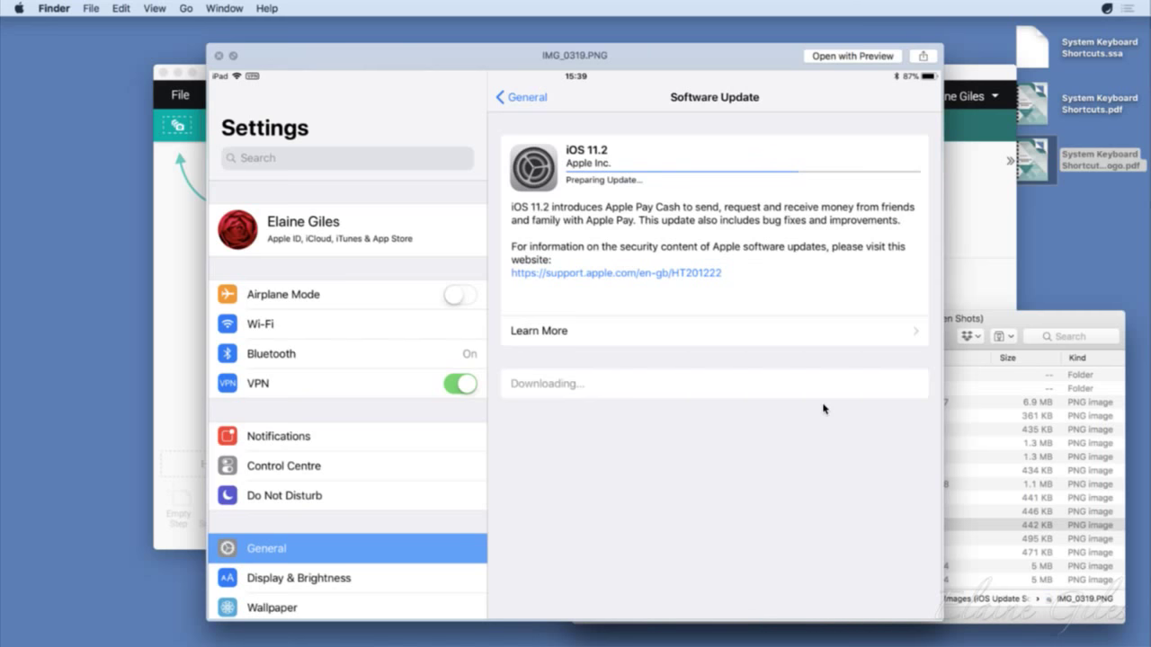
pyautogui.press('space')
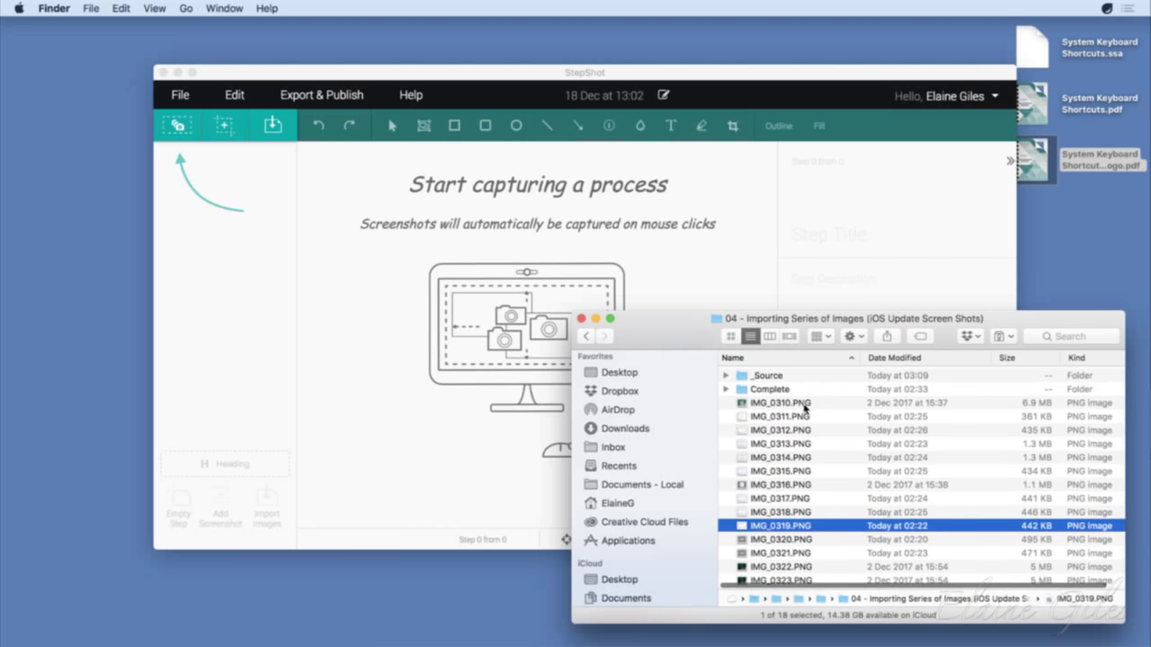
pyautogui.click(270, 105)
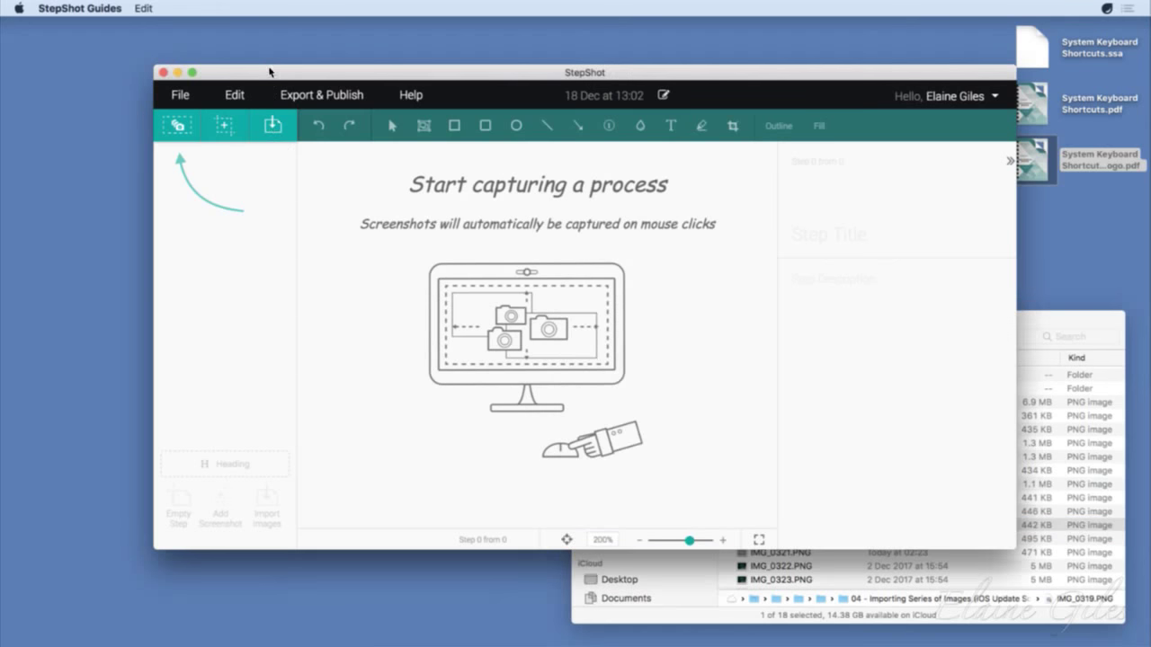
# Step: Import the images IMG_0310.PNG through IMG_0324.PNG from the iOS Update Screen Shots folder as steps of the new guide
pyautogui.click(275, 129)
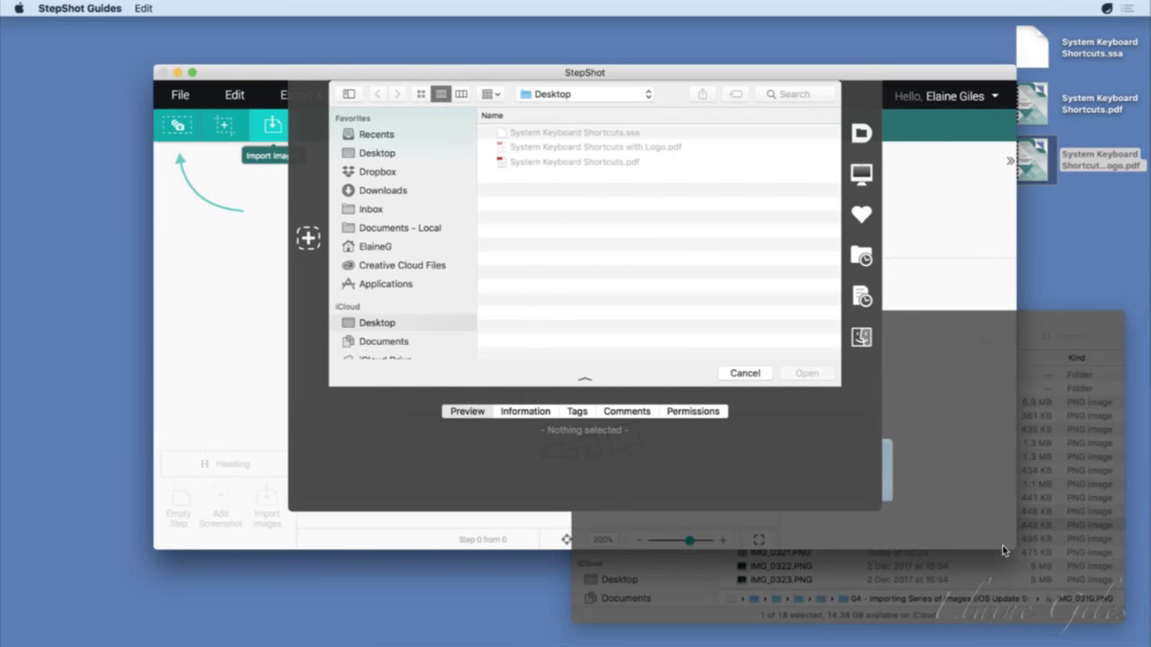
pyautogui.click(1008, 564)
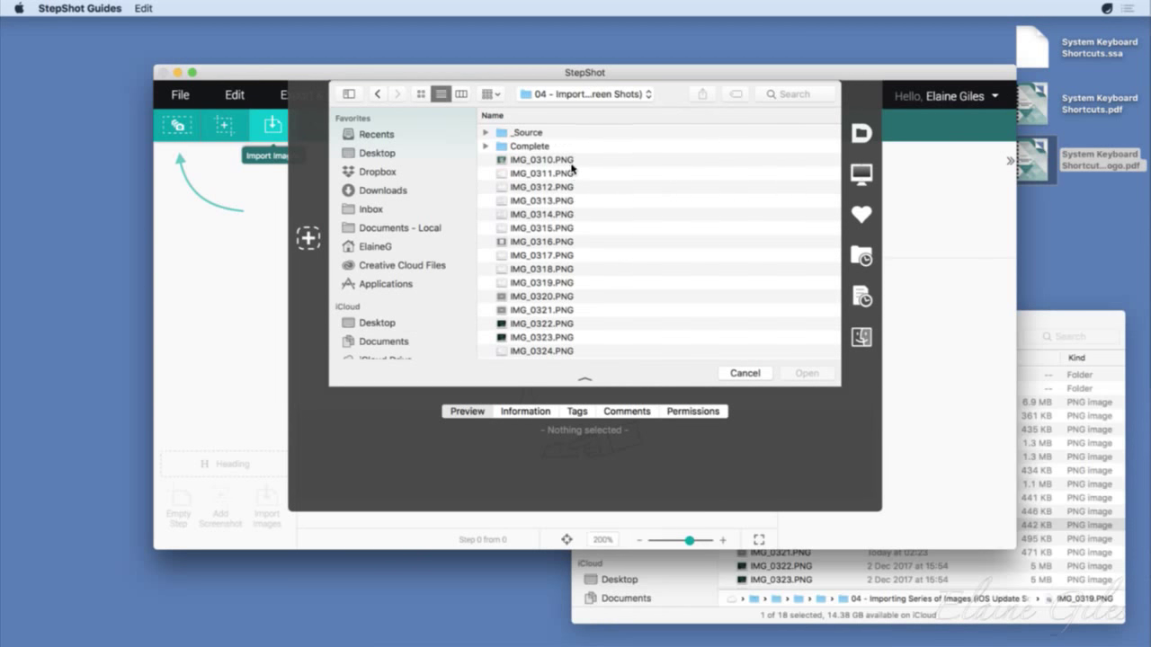
pyautogui.click(577, 161)
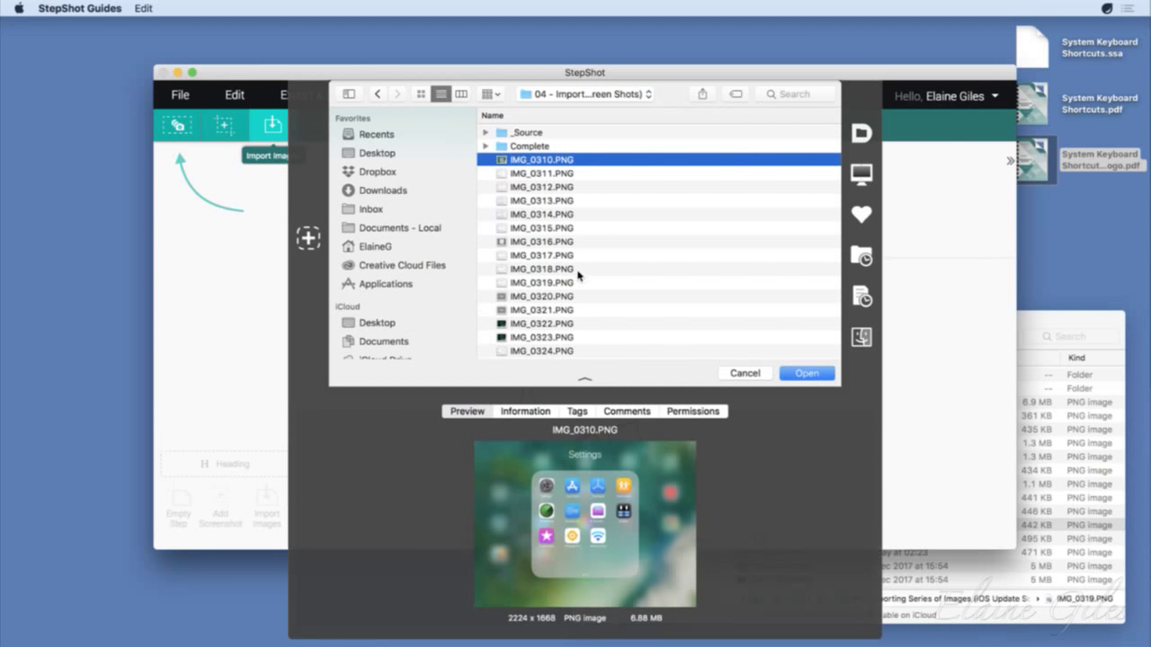
pyautogui.scroll(-1, 580, 279)
pyautogui.keyDown('shift'); pyautogui.click(539, 339); pyautogui.keyUp('shift')
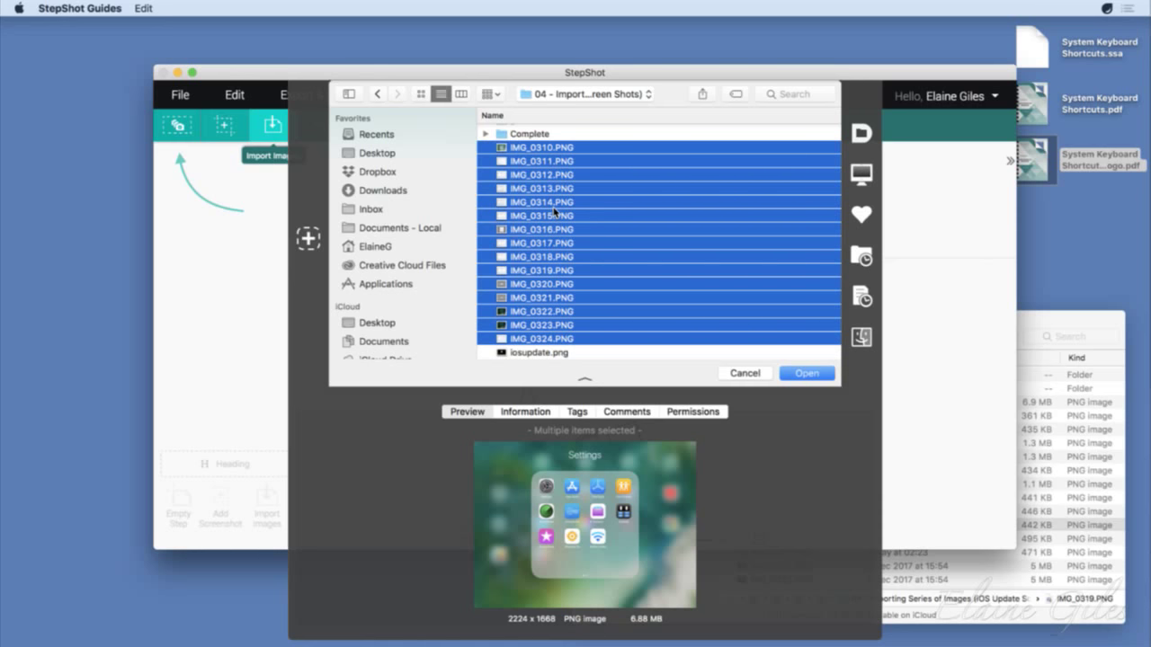
pyautogui.click(814, 376)
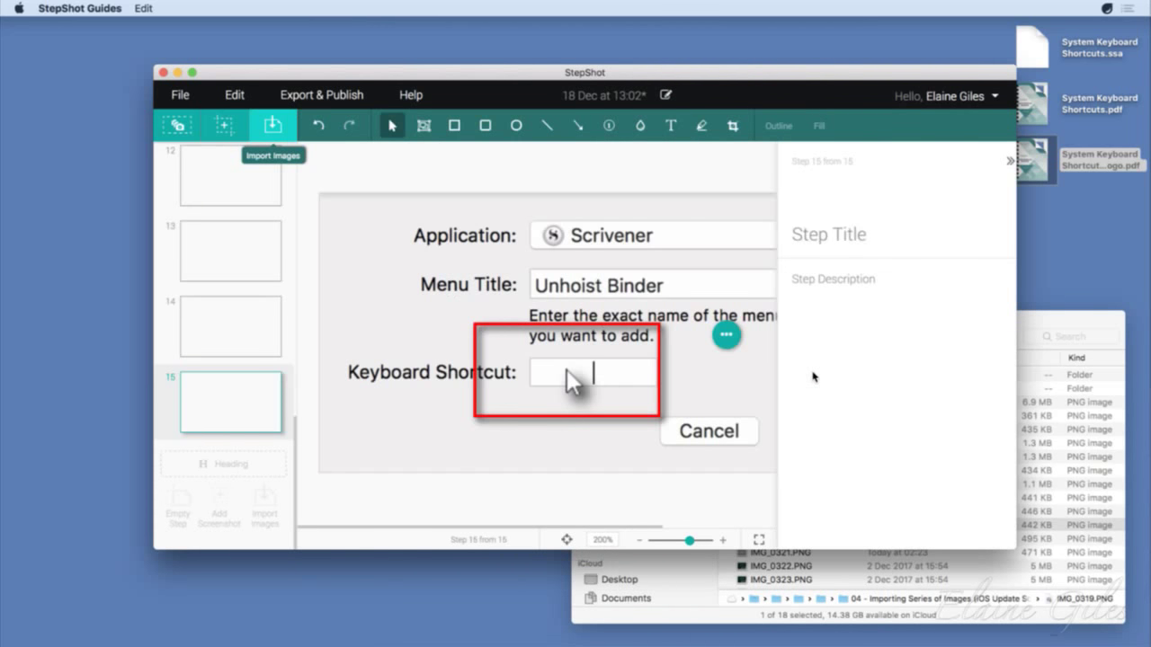
# Step: Examine the imported screenshots in order from the first guide step to the last, checking the sequence of the iOS update
pyautogui.scroll(5, 274, 295)
pyautogui.scroll(5, 274, 297)
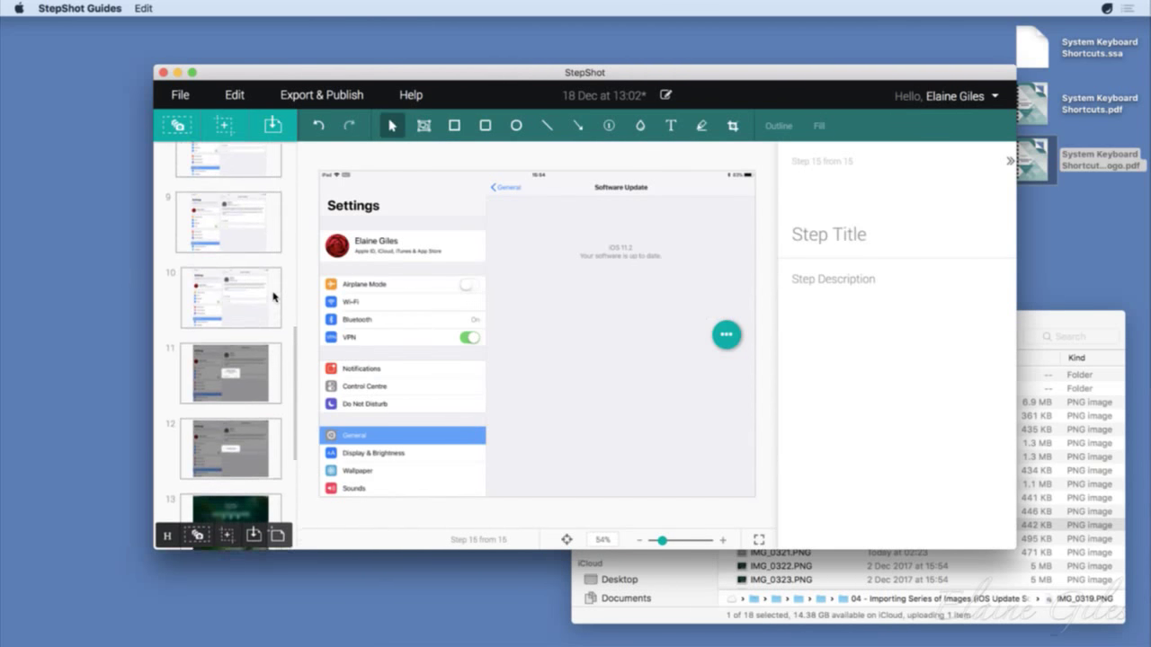
pyautogui.click(243, 204)
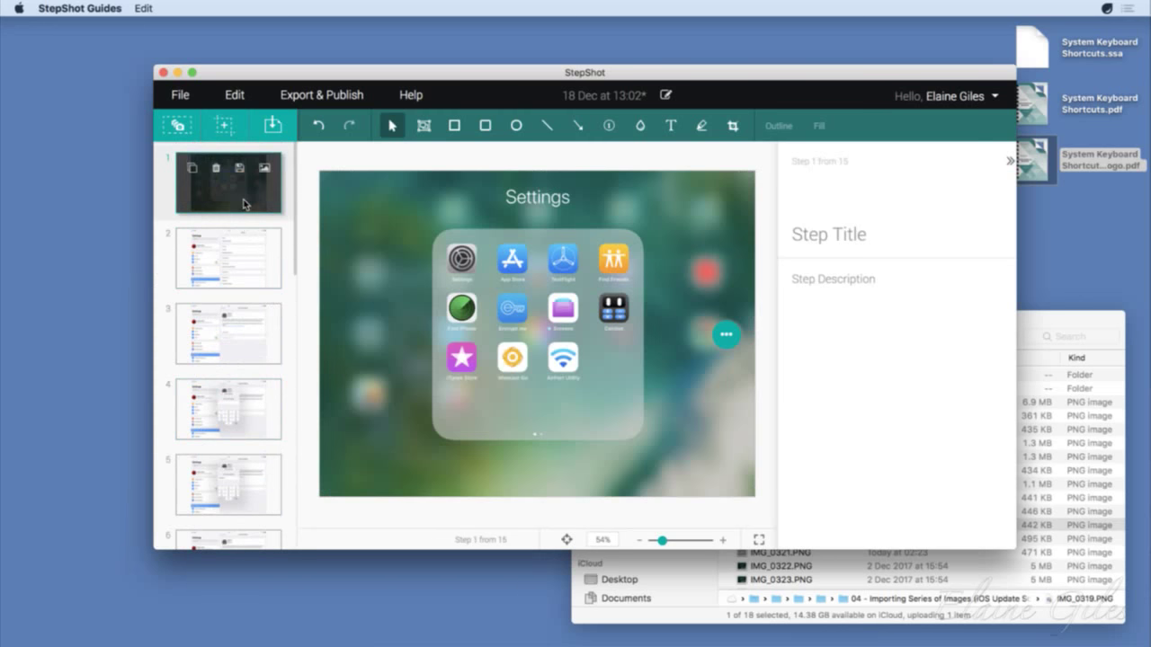
pyautogui.click(243, 281)
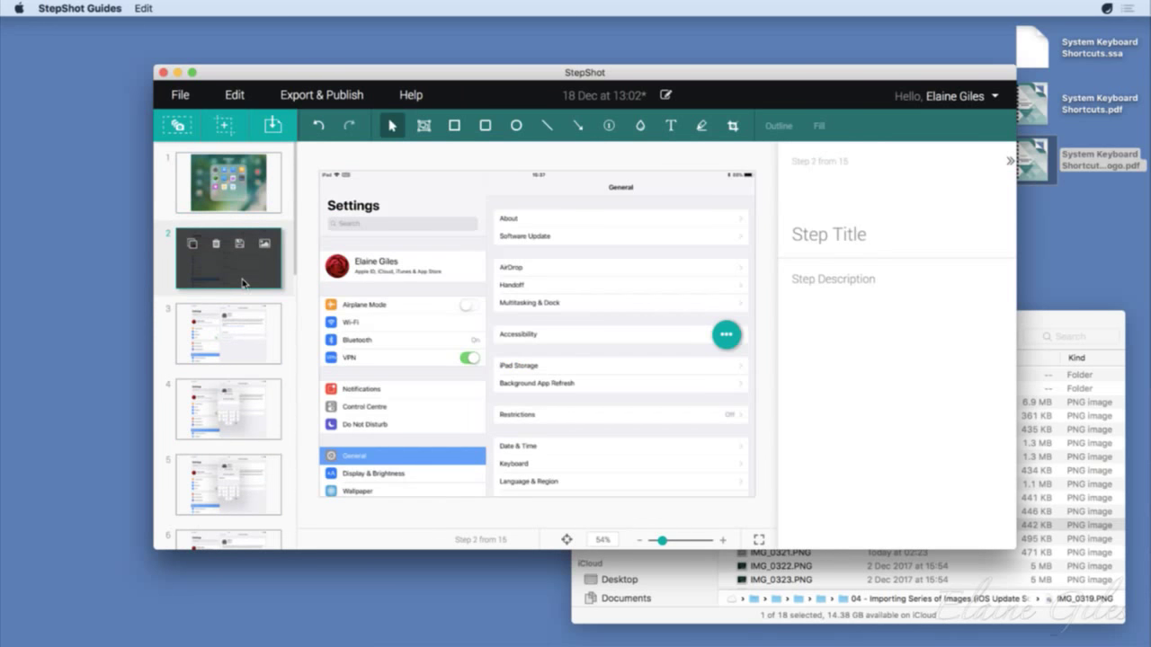
pyautogui.moveTo(249, 351)
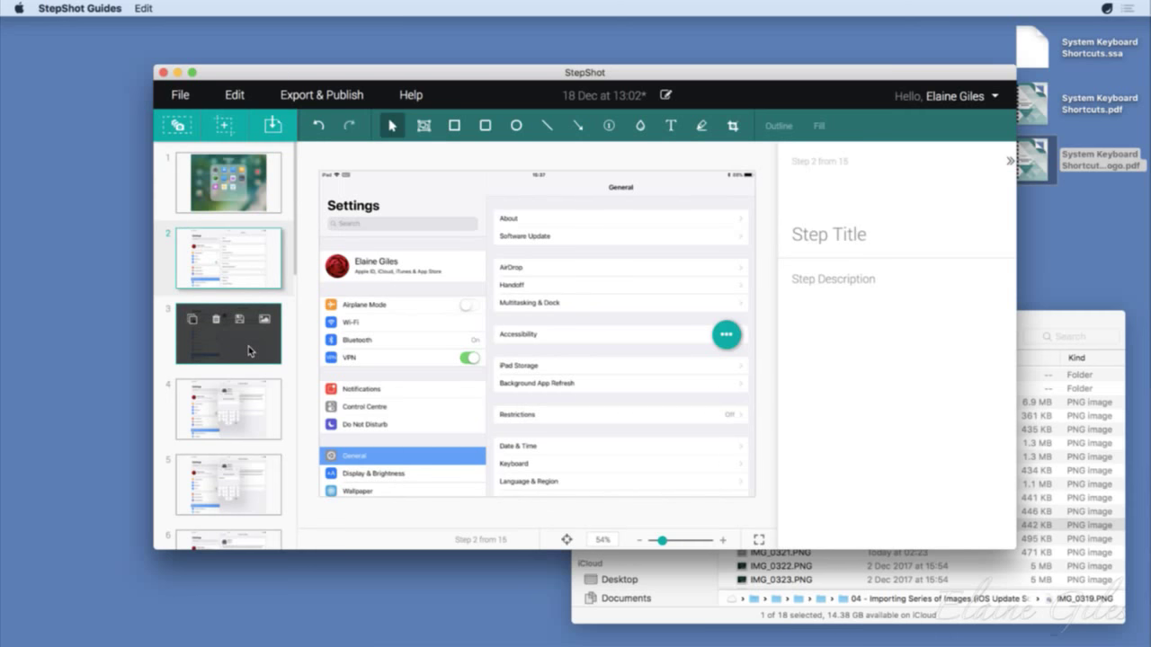
pyautogui.click(248, 346)
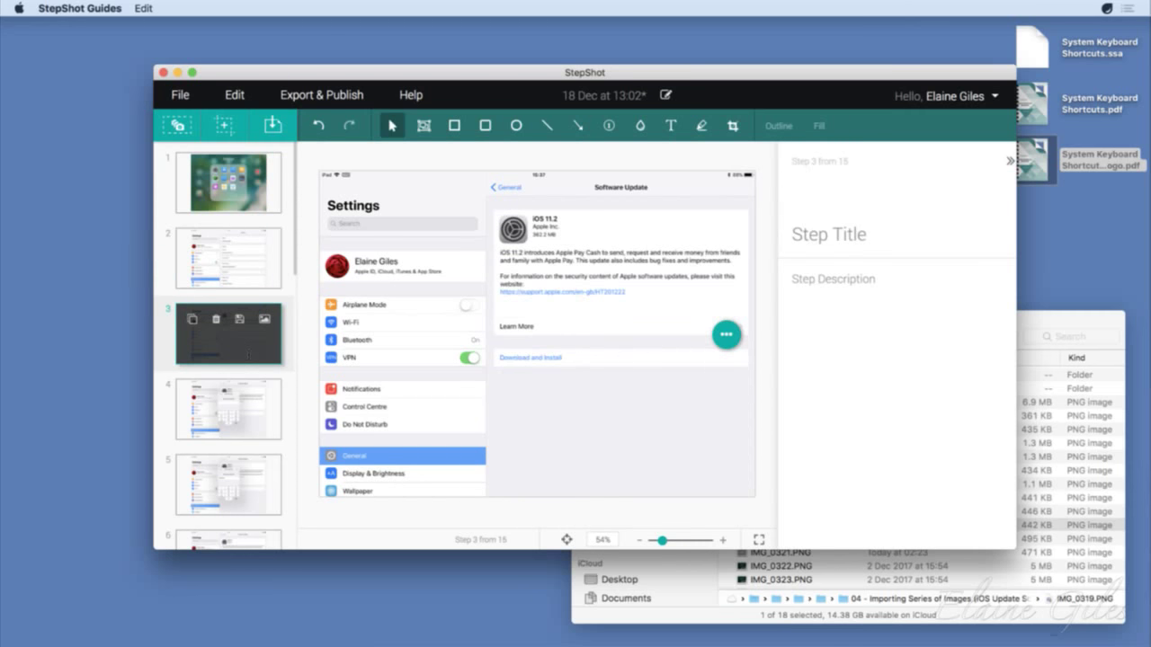
pyautogui.click(255, 422)
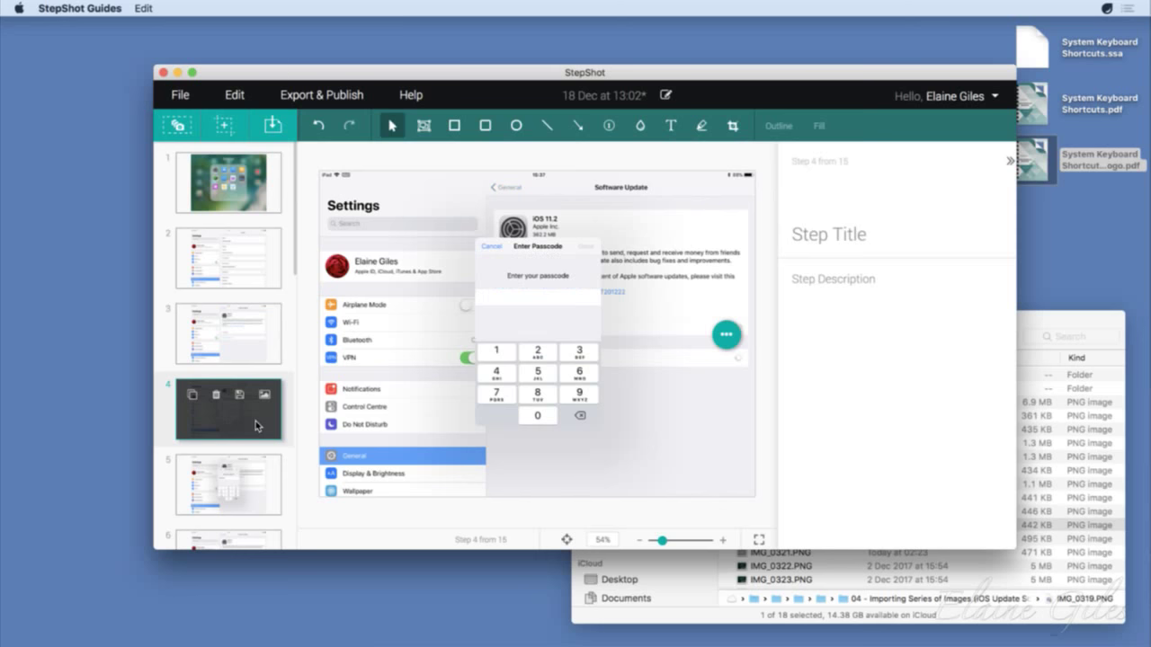
pyautogui.click(254, 498)
pyautogui.scroll(-5, 254, 497)
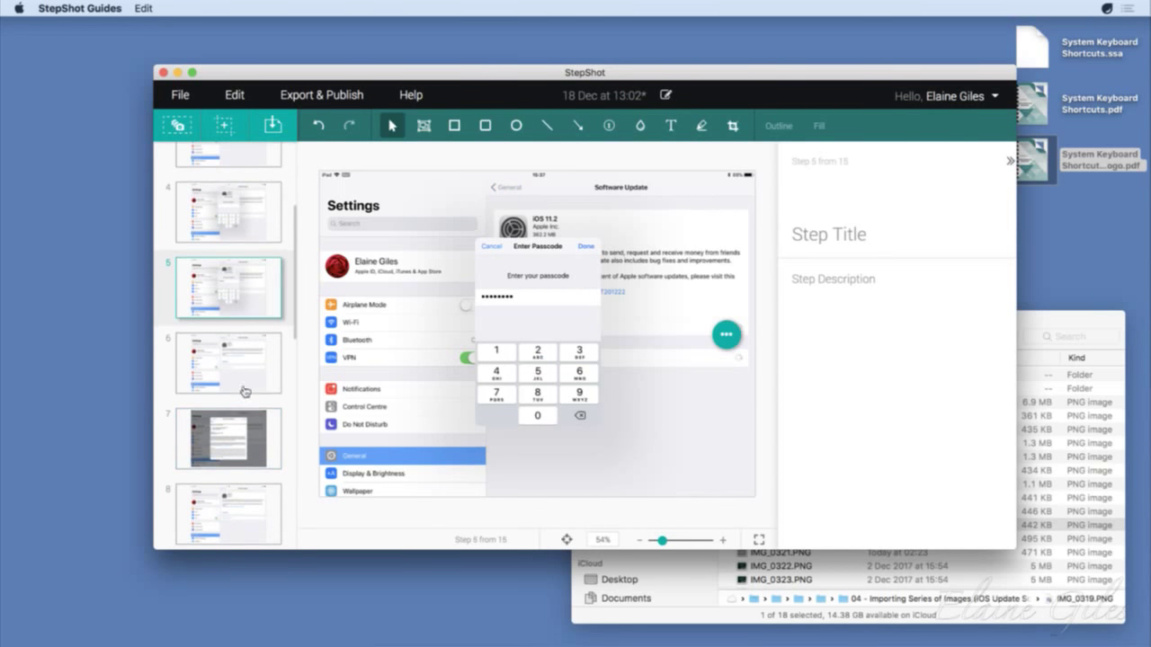
pyautogui.click(246, 388)
pyautogui.scroll(-3, 255, 420)
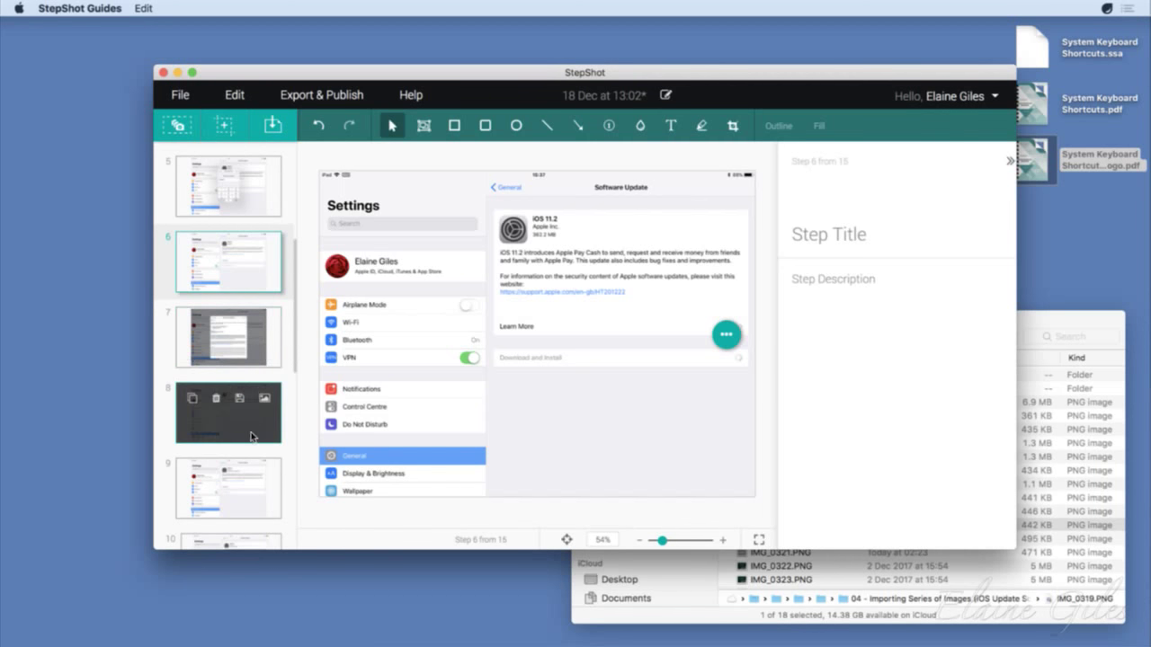
pyautogui.click(253, 356)
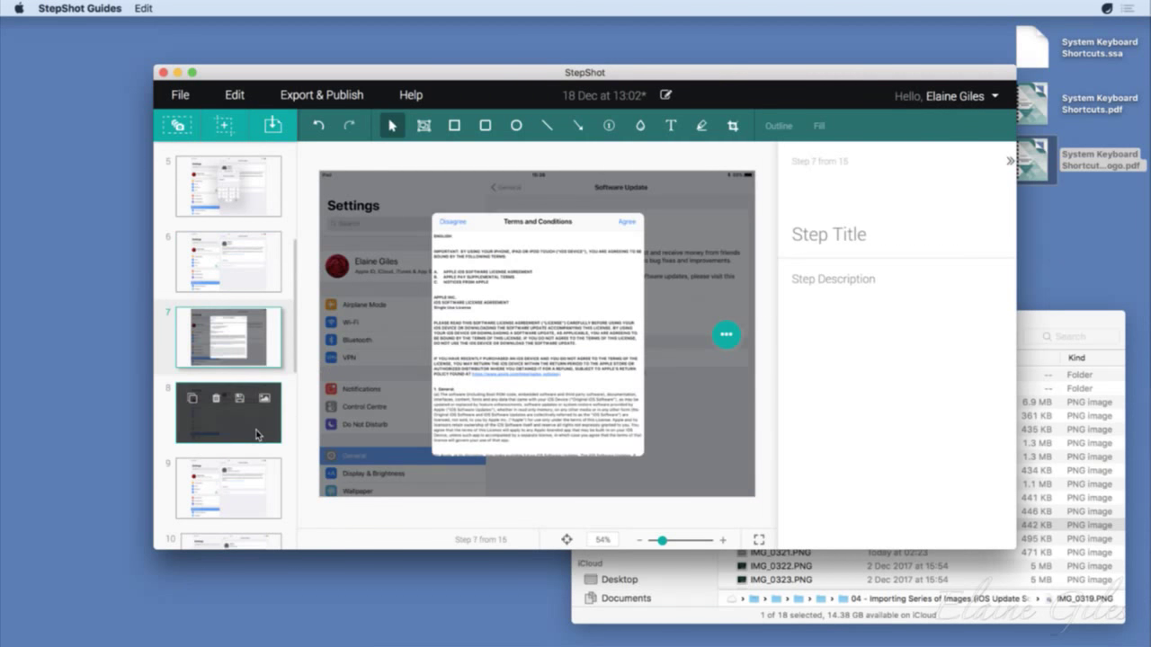
pyautogui.click(257, 435)
pyautogui.scroll(-4, 258, 358)
pyautogui.click(258, 358)
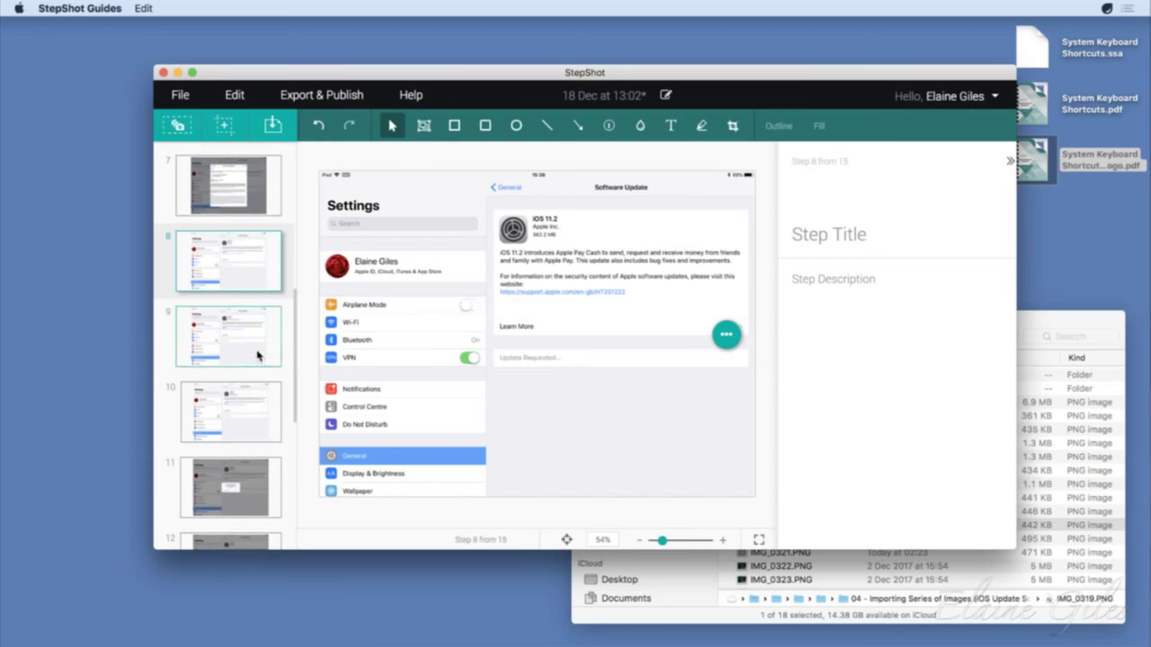
pyautogui.click(254, 420)
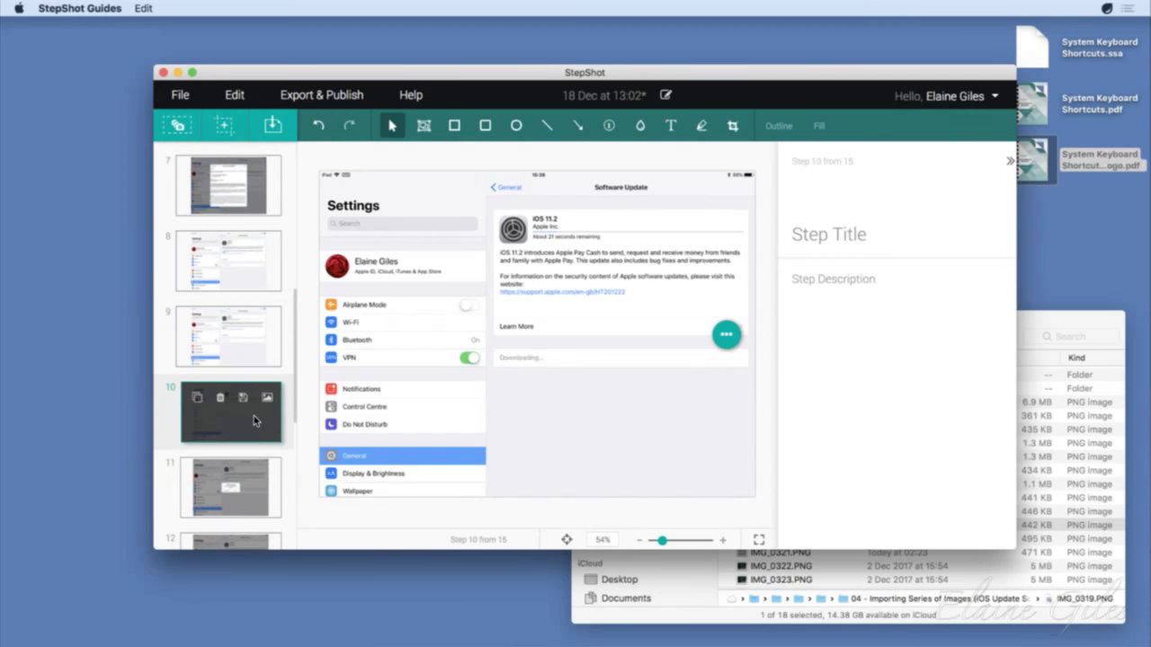
pyautogui.click(251, 481)
pyautogui.scroll(-4, 252, 481)
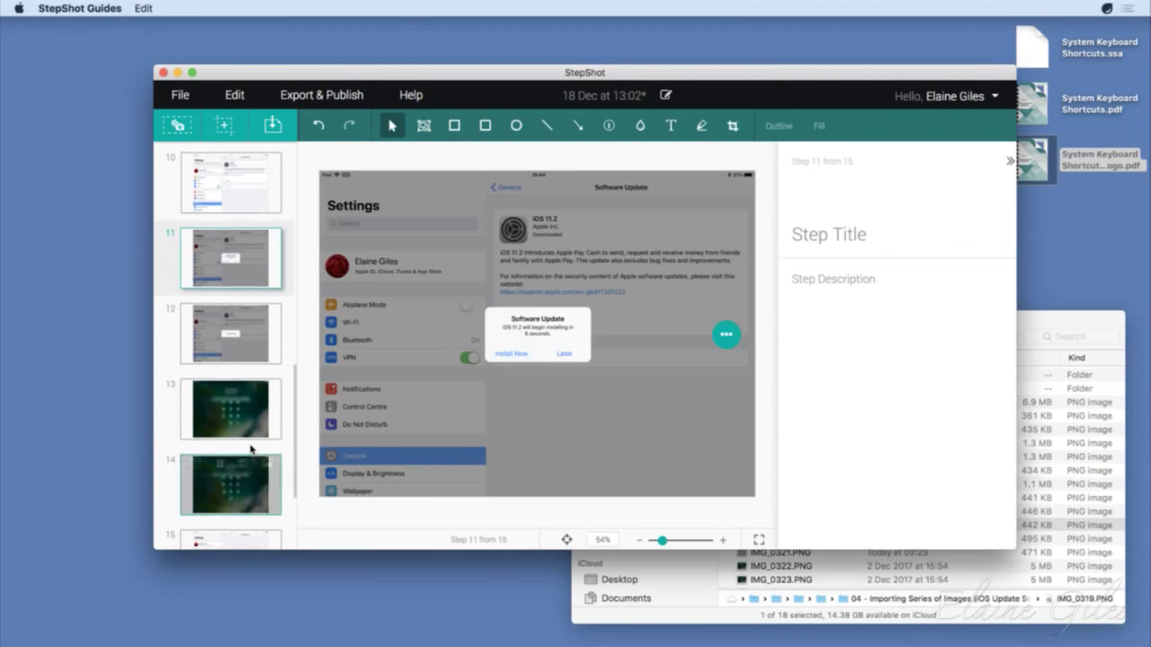
pyautogui.click(248, 432)
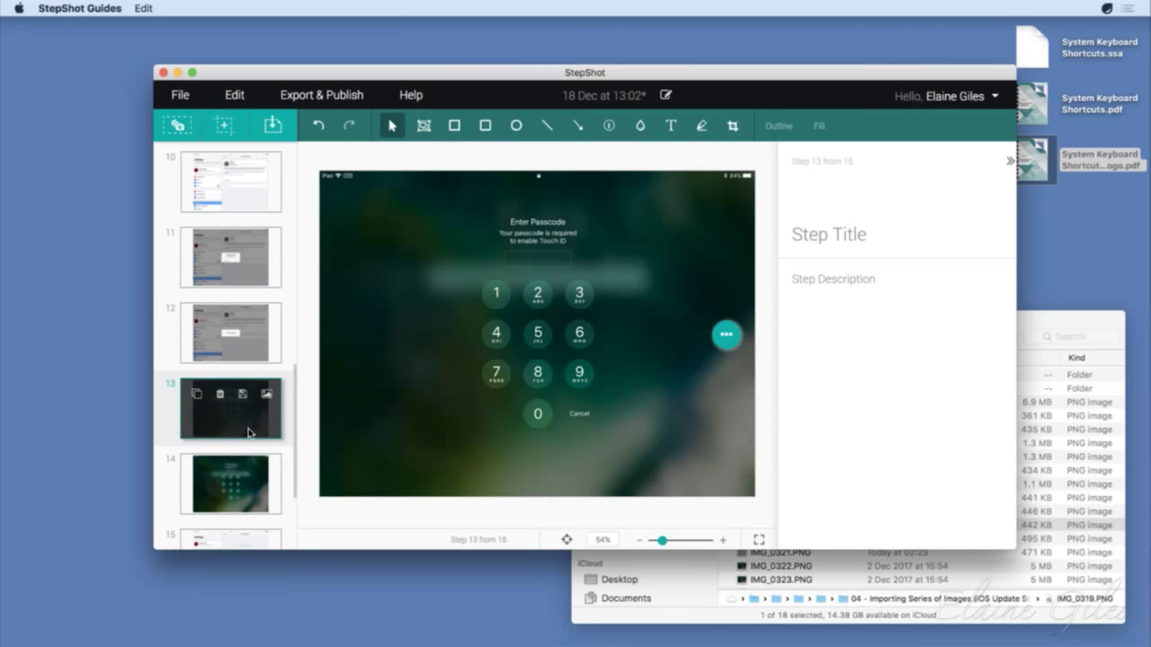
pyautogui.click(276, 498)
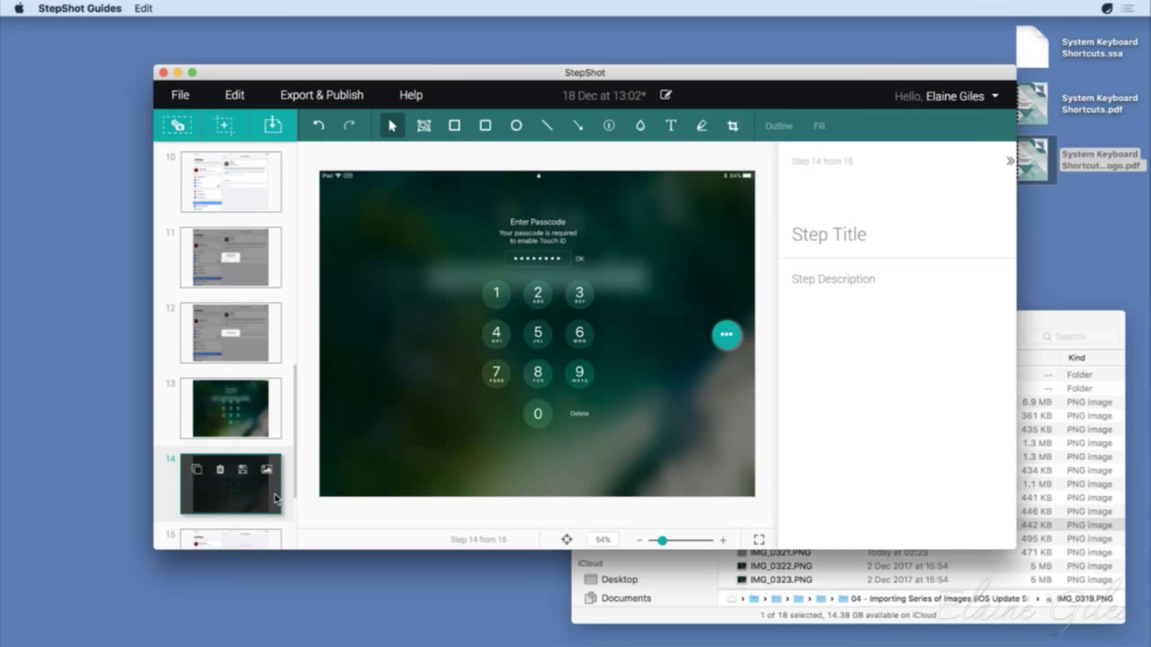
pyautogui.scroll(-3, 262, 485)
pyautogui.click(251, 411)
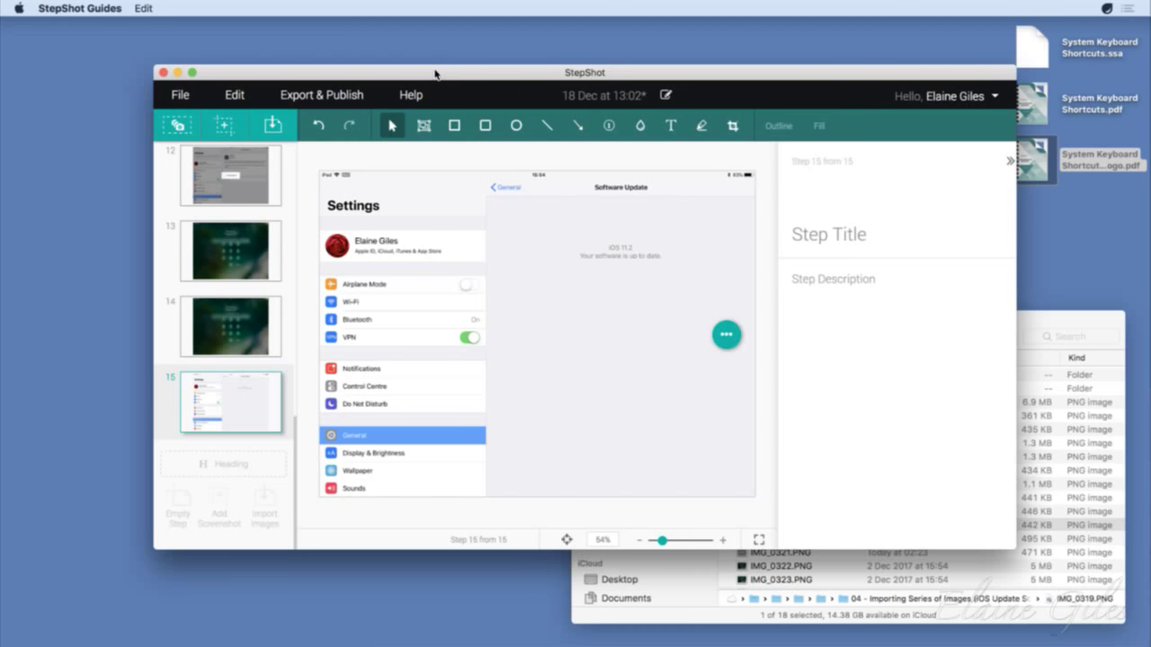
# Step: Discard the unsaved guide and open the finished Installing an iOS Update guide from the Complete folder in the editor
pyautogui.click(181, 95)
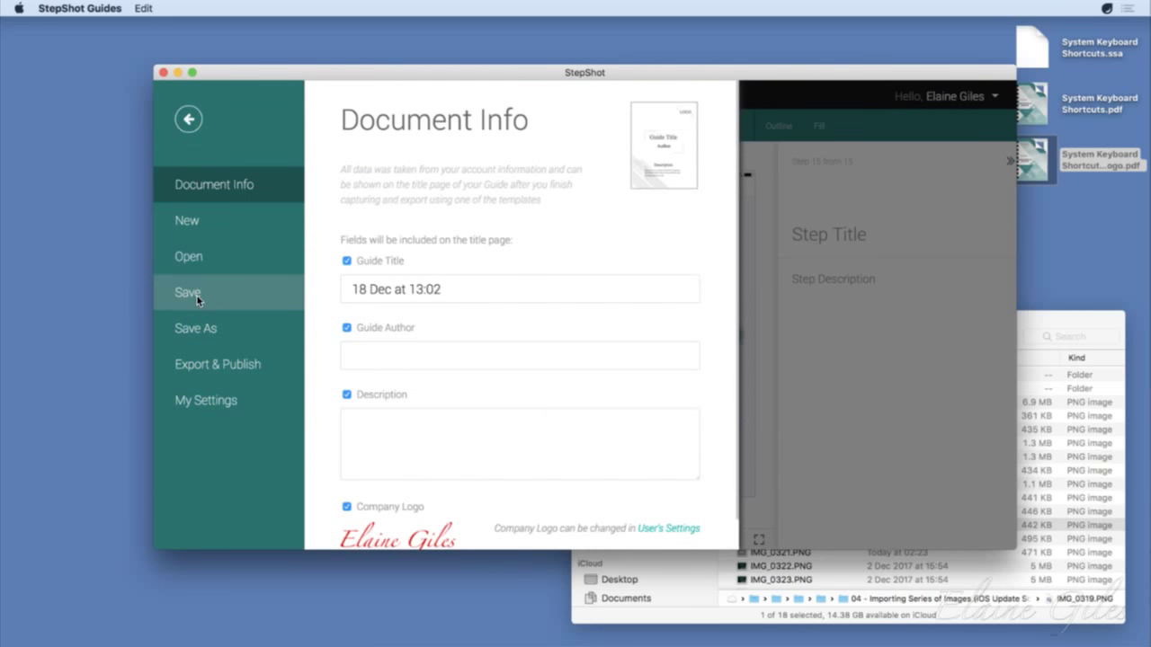
pyautogui.click(200, 258)
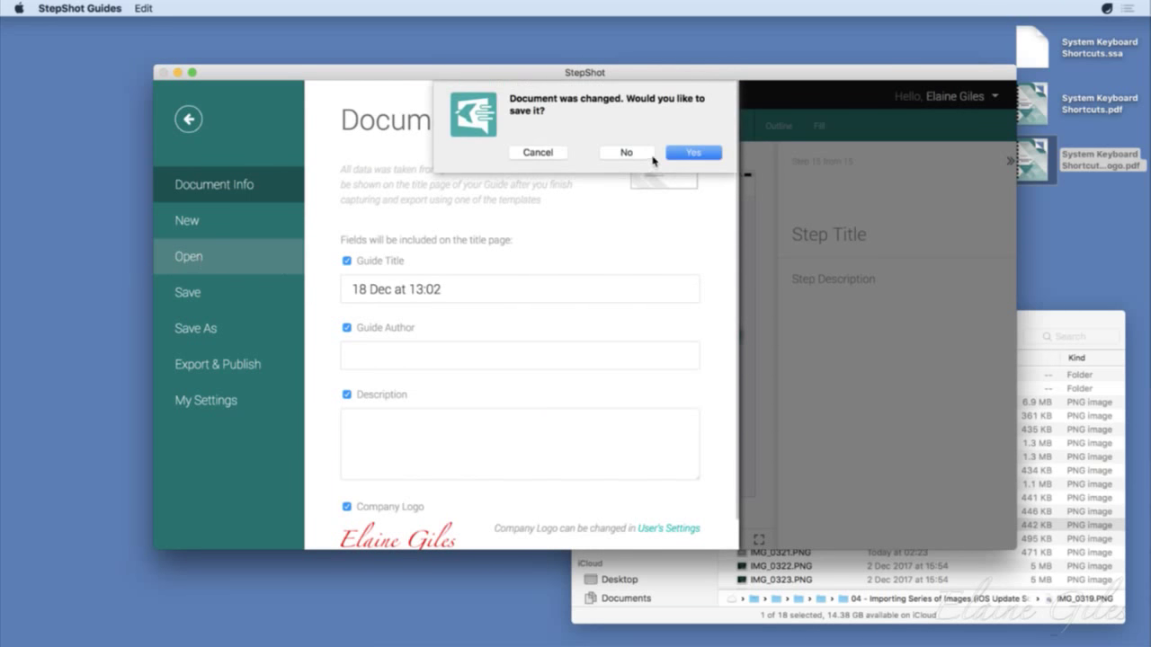
pyautogui.click(637, 154)
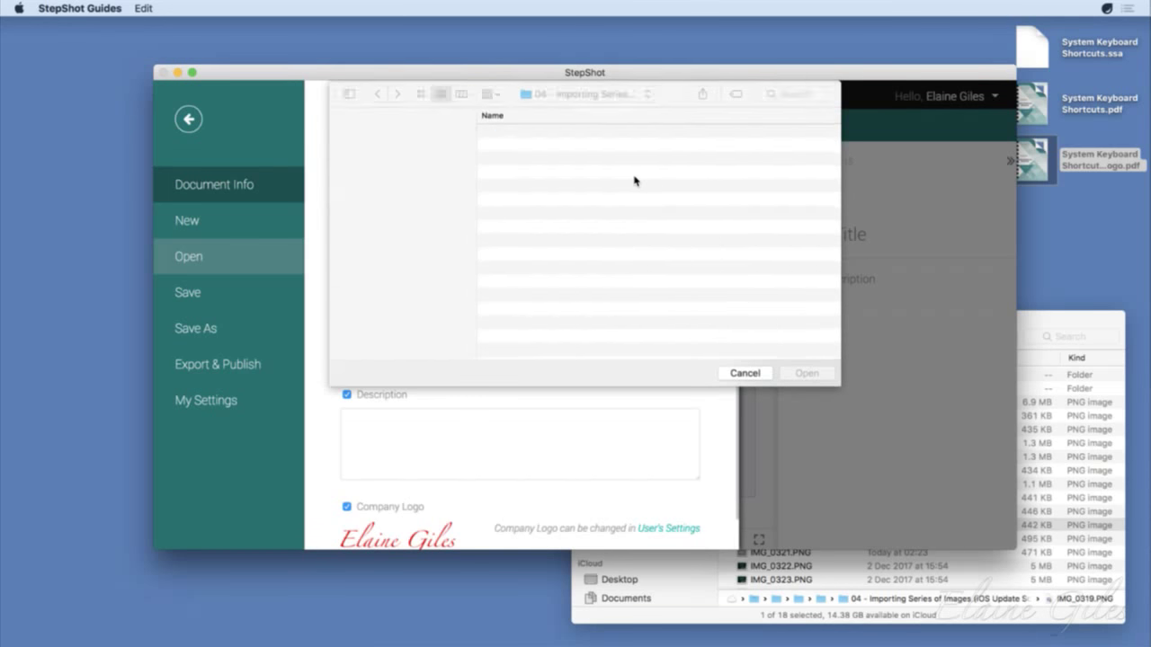
pyautogui.doubleClick(530, 146)
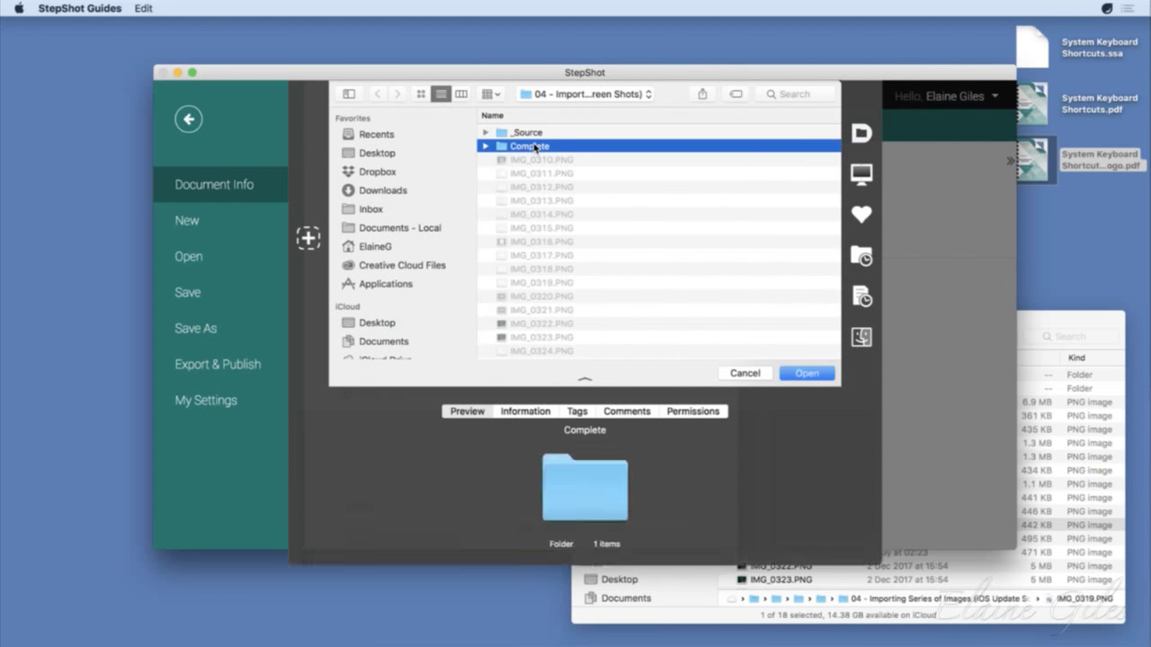
pyautogui.click(563, 133)
pyautogui.click(808, 373)
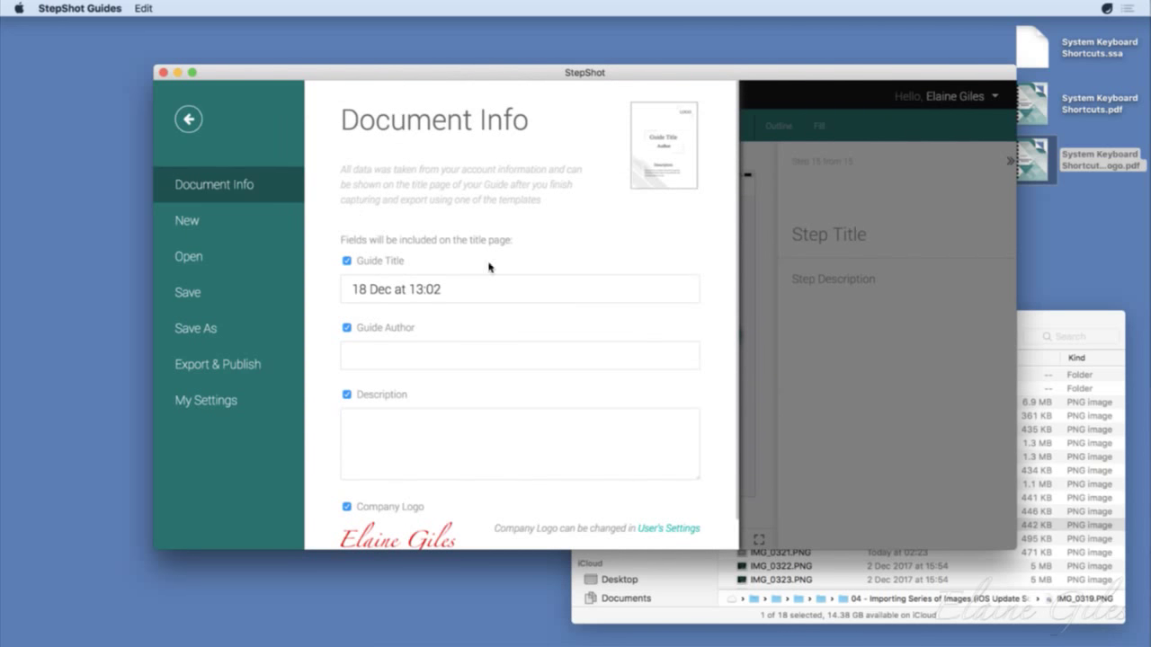
pyautogui.click(188, 119)
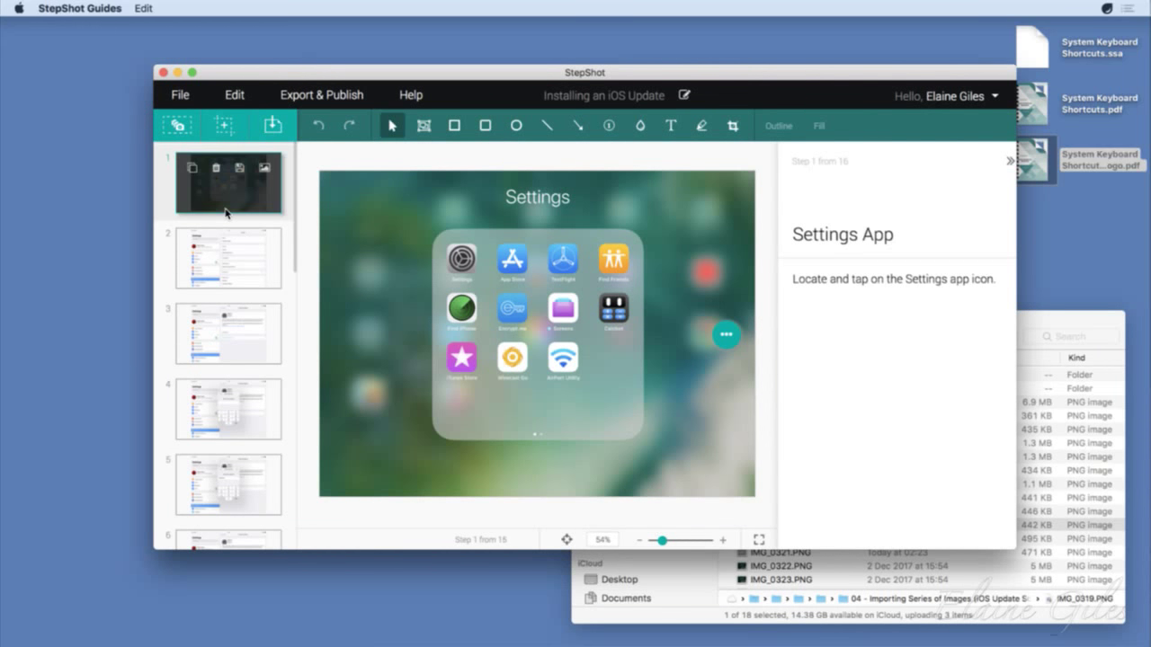
# Step: Review the titles and descriptions written for steps 2 through 5 of the Installing an iOS Update guide
pyautogui.click(236, 256)
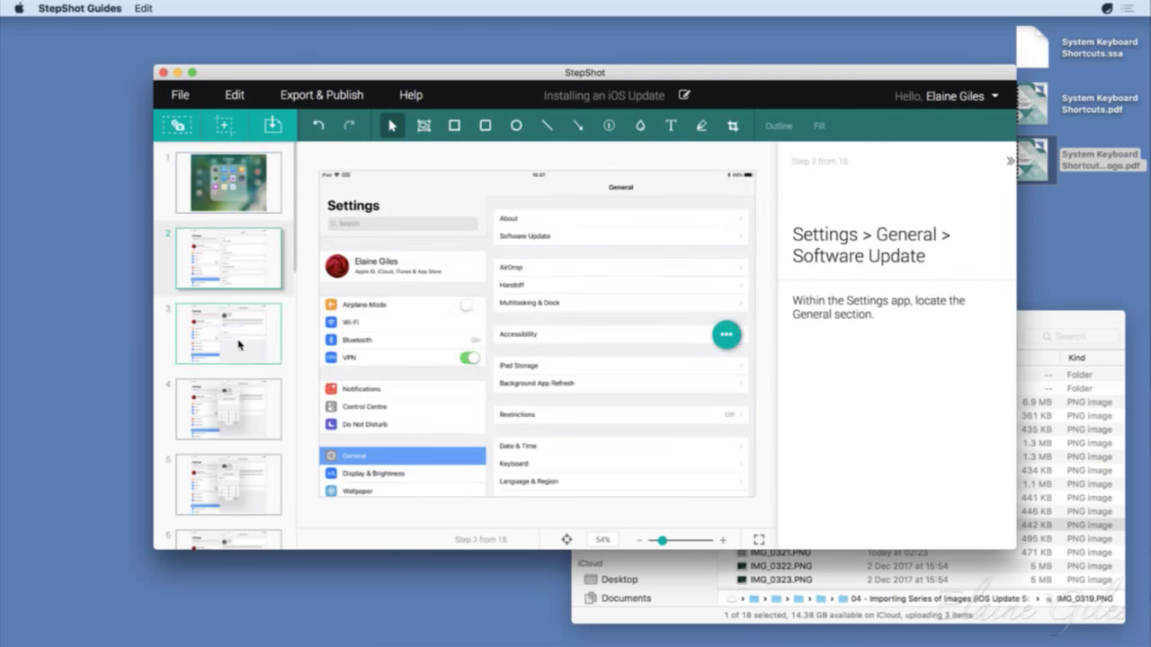
pyautogui.click(244, 348)
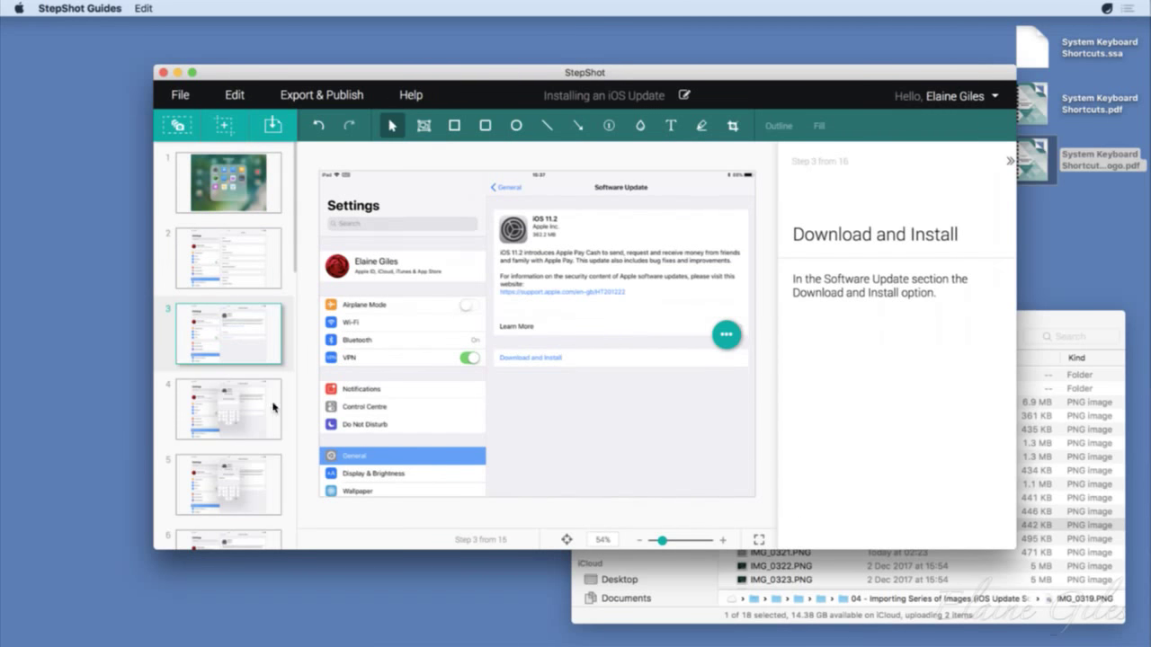
pyautogui.click(247, 424)
pyautogui.click(248, 496)
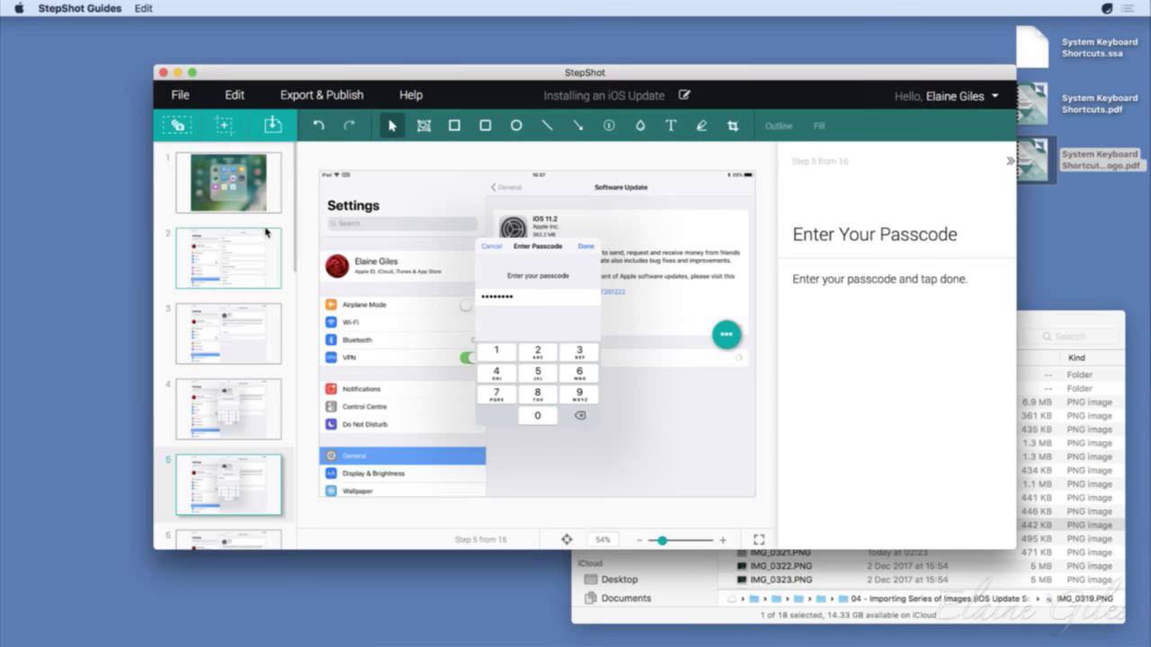
pyautogui.moveTo(266, 232)
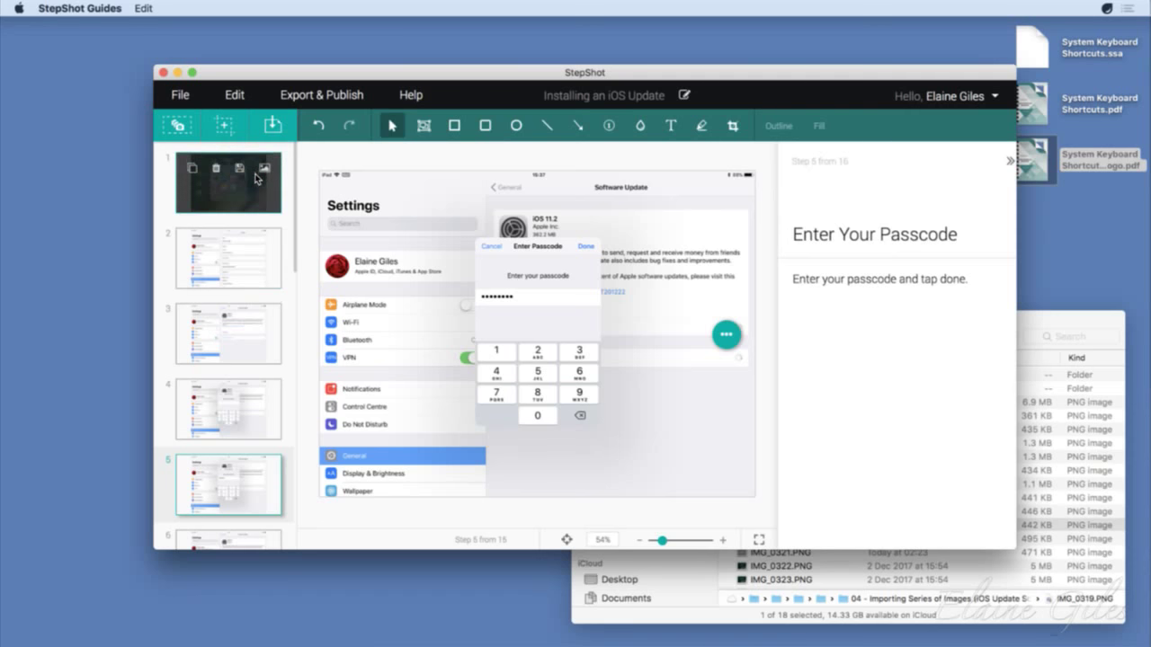
# Step: Export the guide as a PDF with the Light Crypts Document template, saving it on the Desktop as Installing an iOS Update.pdf
pyautogui.click(339, 94)
pyautogui.click(384, 283)
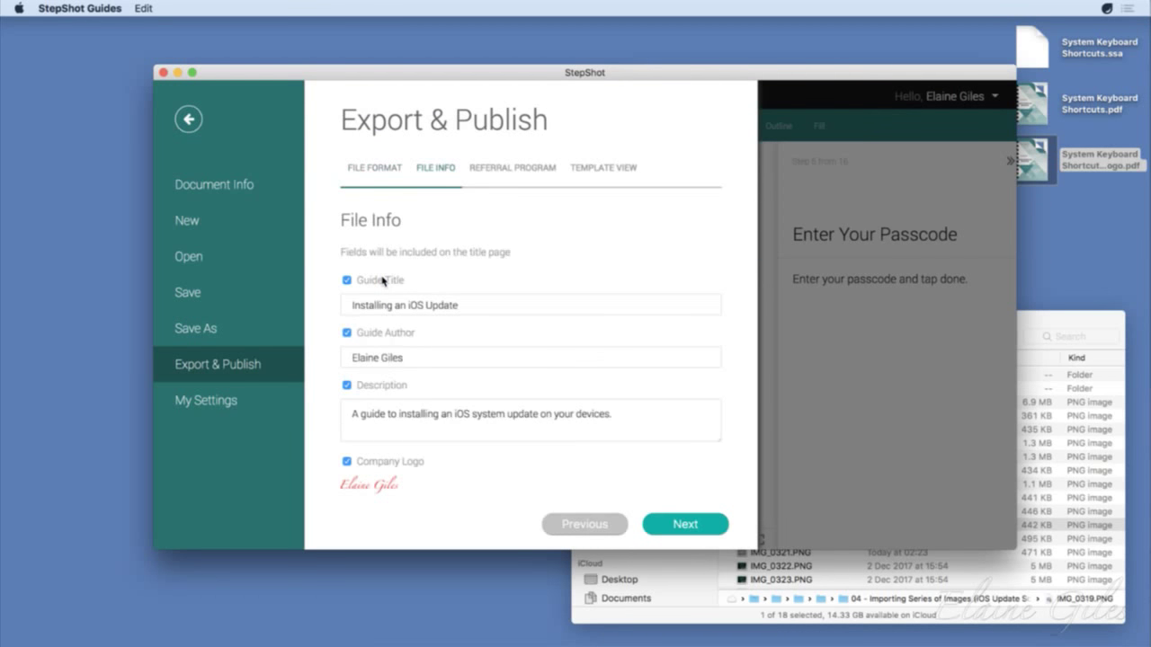
pyautogui.click(685, 525)
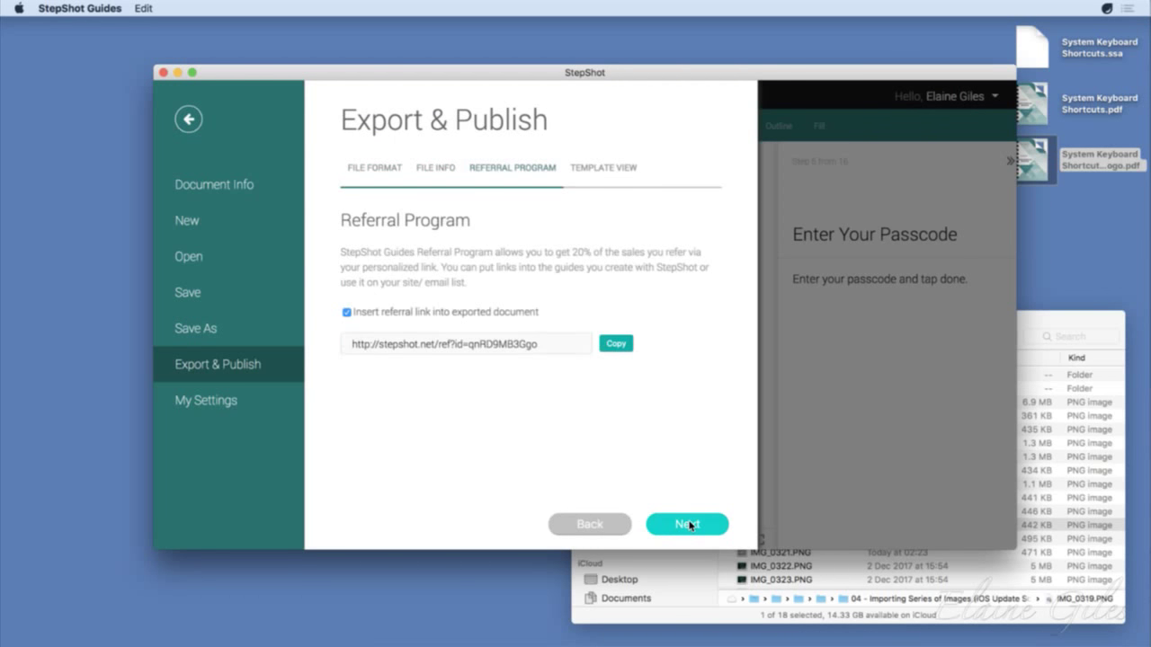
pyautogui.click(687, 525)
pyautogui.click(487, 327)
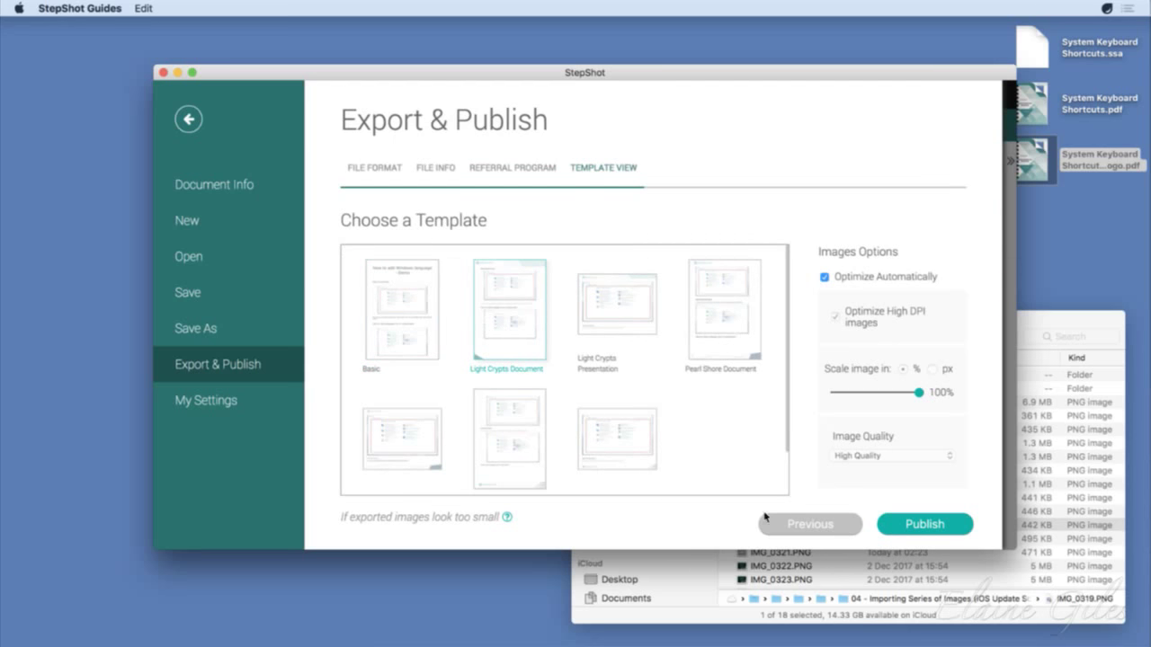
pyautogui.click(917, 524)
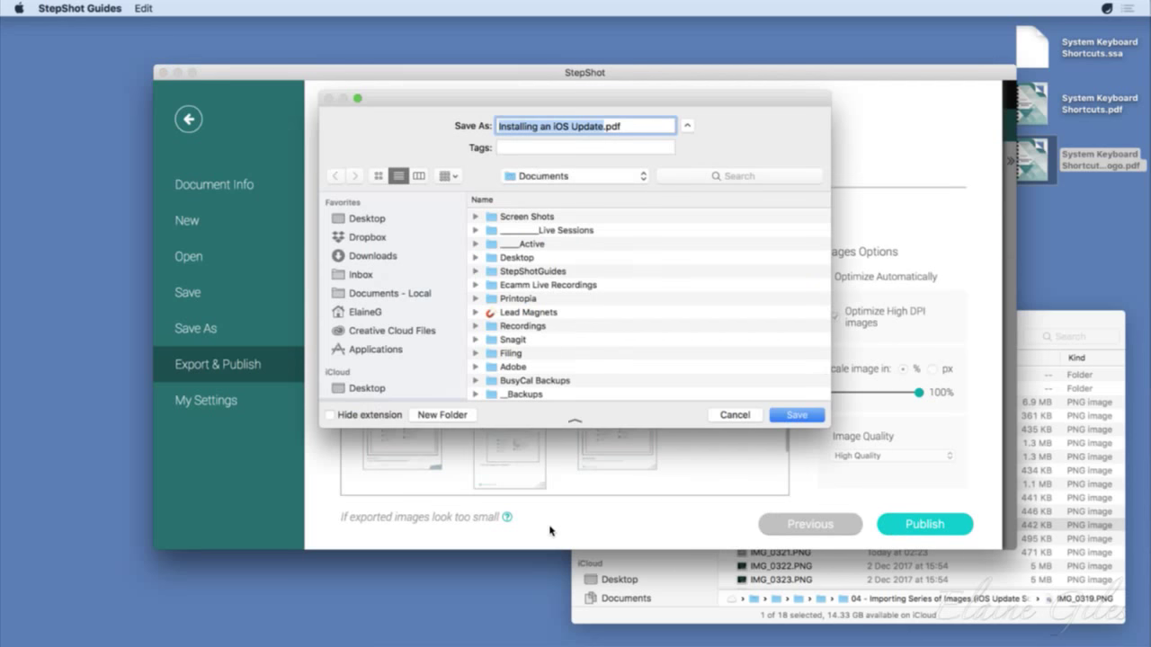
pyautogui.press('super+d')
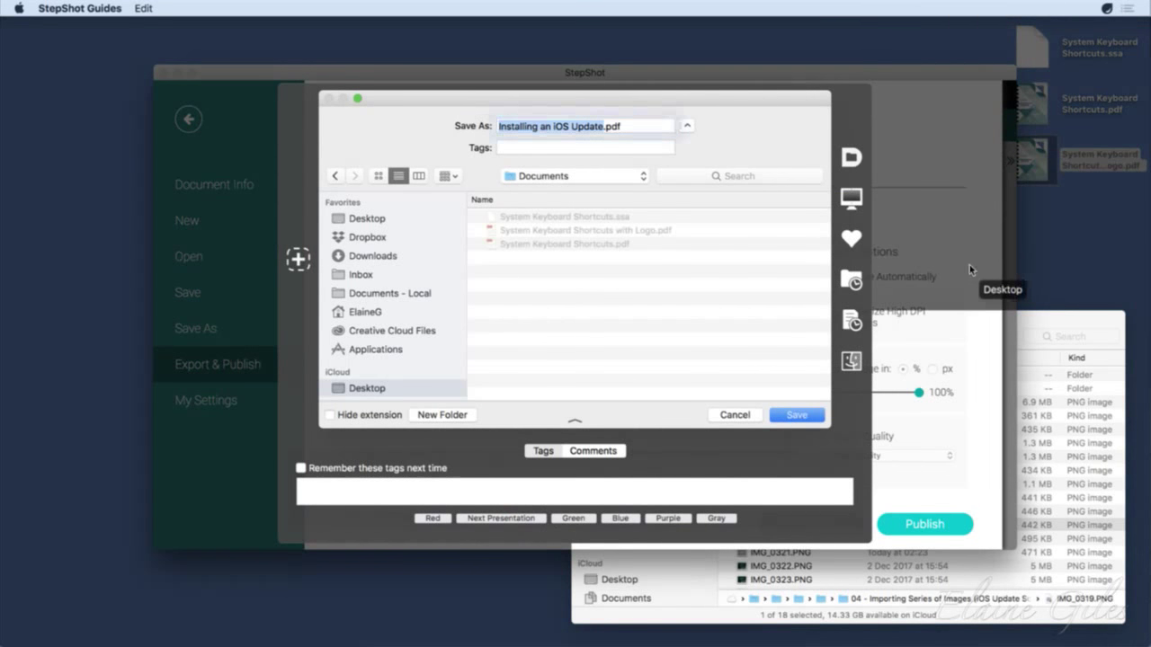
pyautogui.click(796, 415)
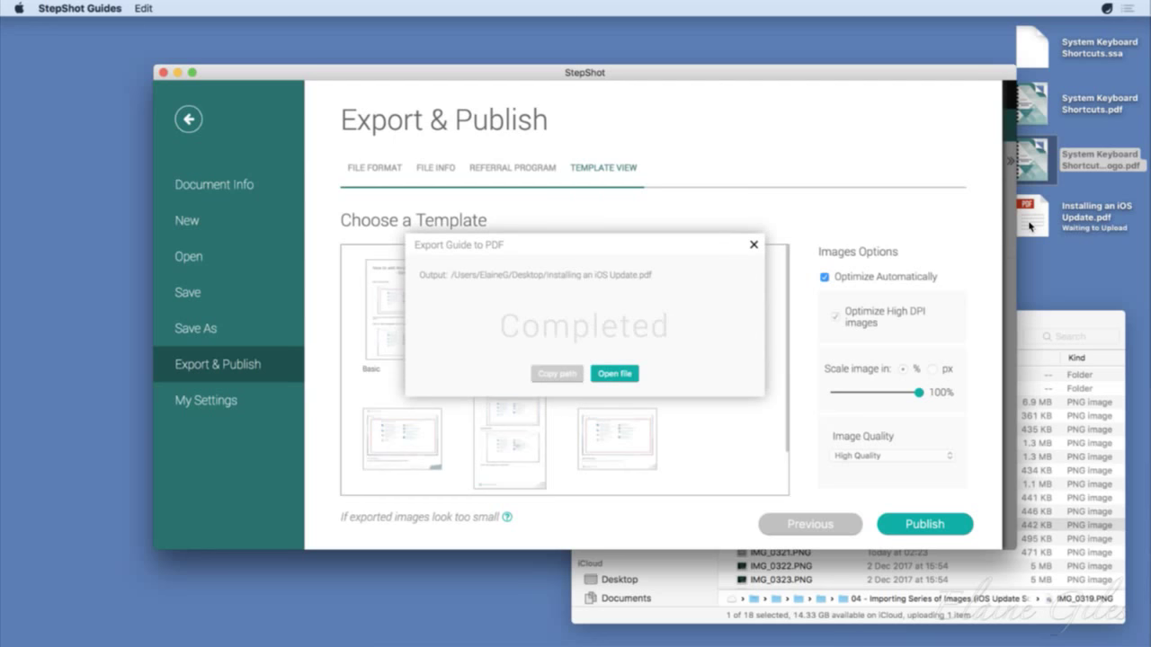
# Step: Open the exported PDF, check the cover and the Settings App page, and set the zoom to 100%
pyautogui.click(620, 374)
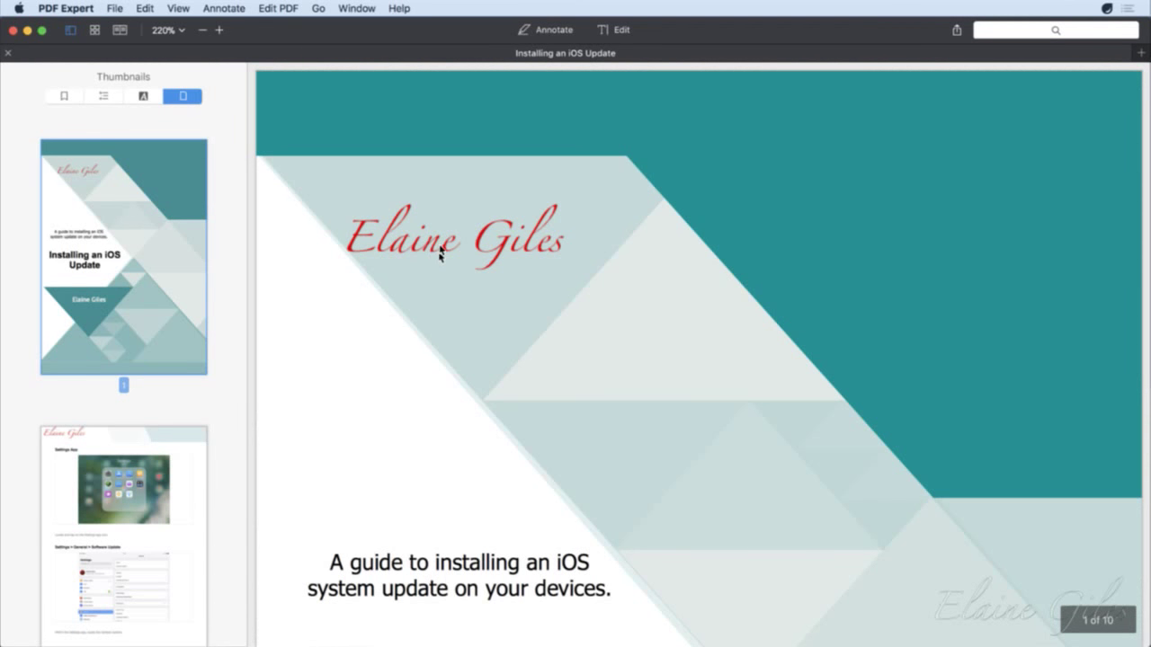
pyautogui.scroll(-5, 167, 545)
pyautogui.click(149, 382)
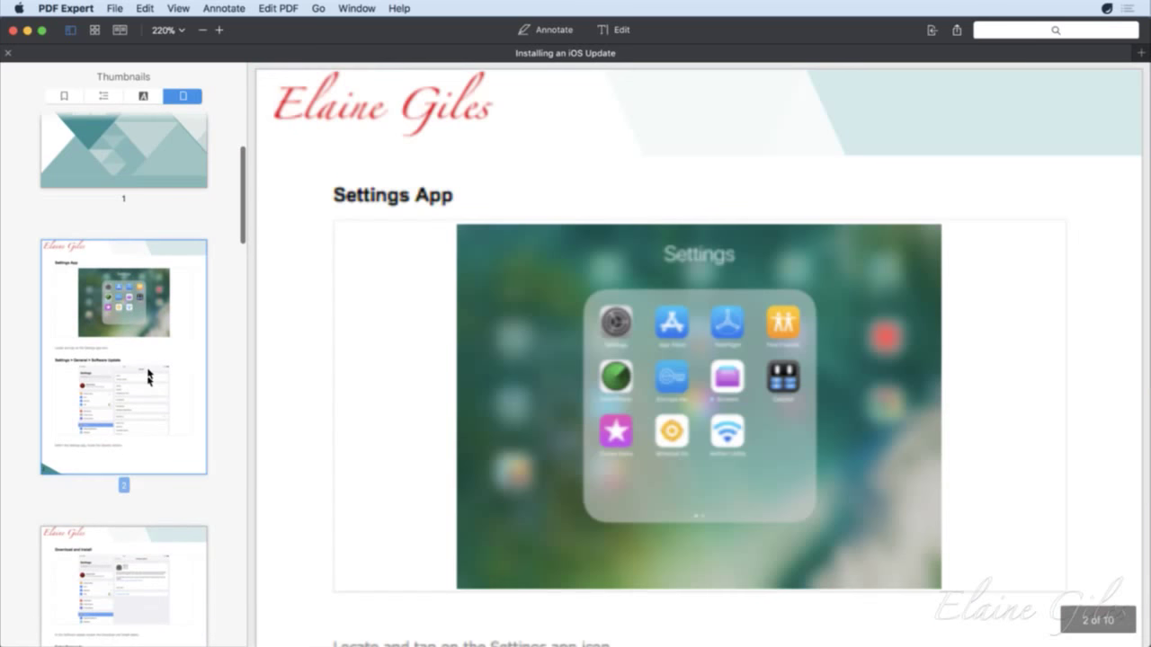
pyautogui.scroll(-3, 401, 429)
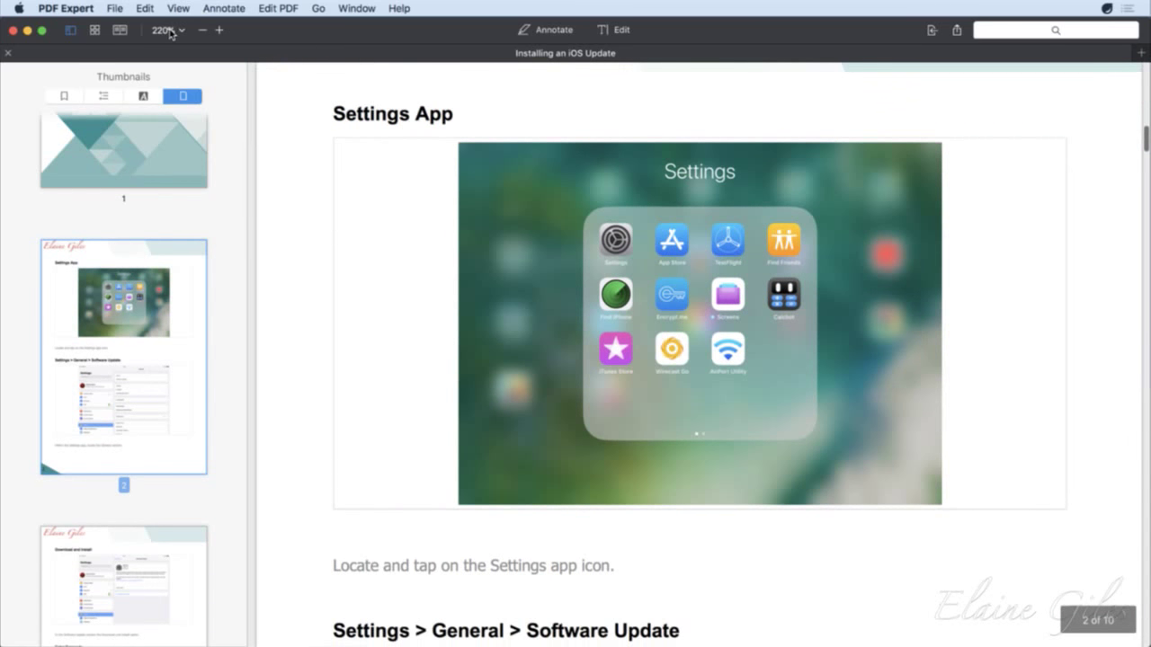
pyautogui.click(171, 33)
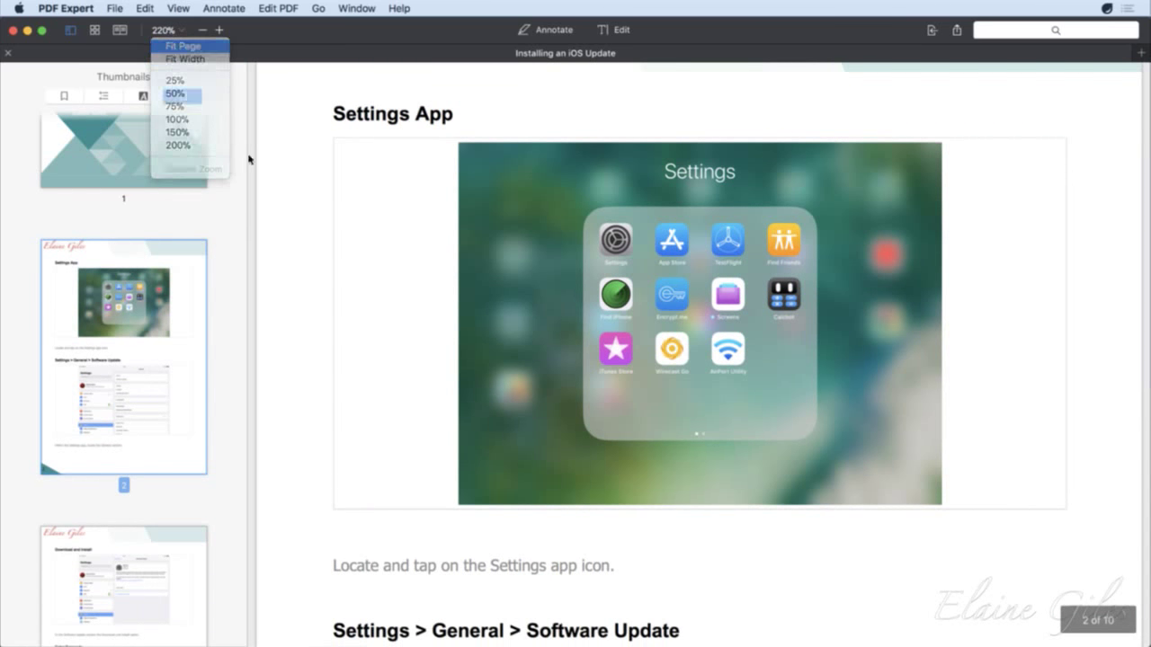
pyautogui.scroll(-4, 501, 359)
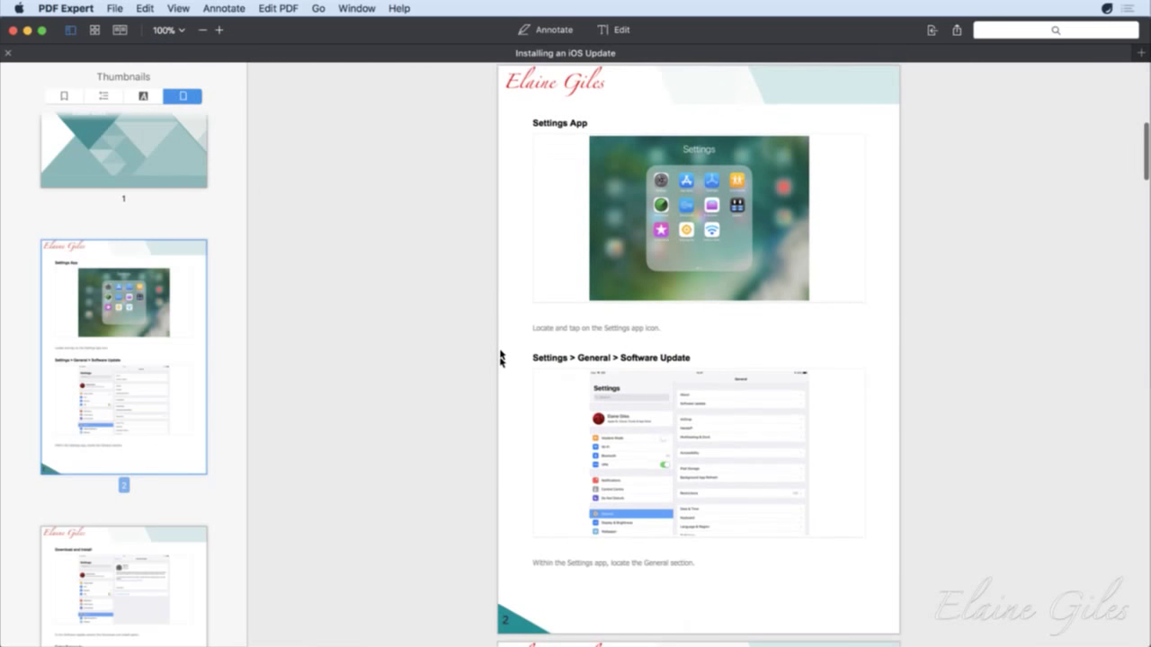
# Step: Examine pages 3 through 9 of the exported PDF and the closing page's thumbnail, and quit PDF Expert
pyautogui.click(107, 585)
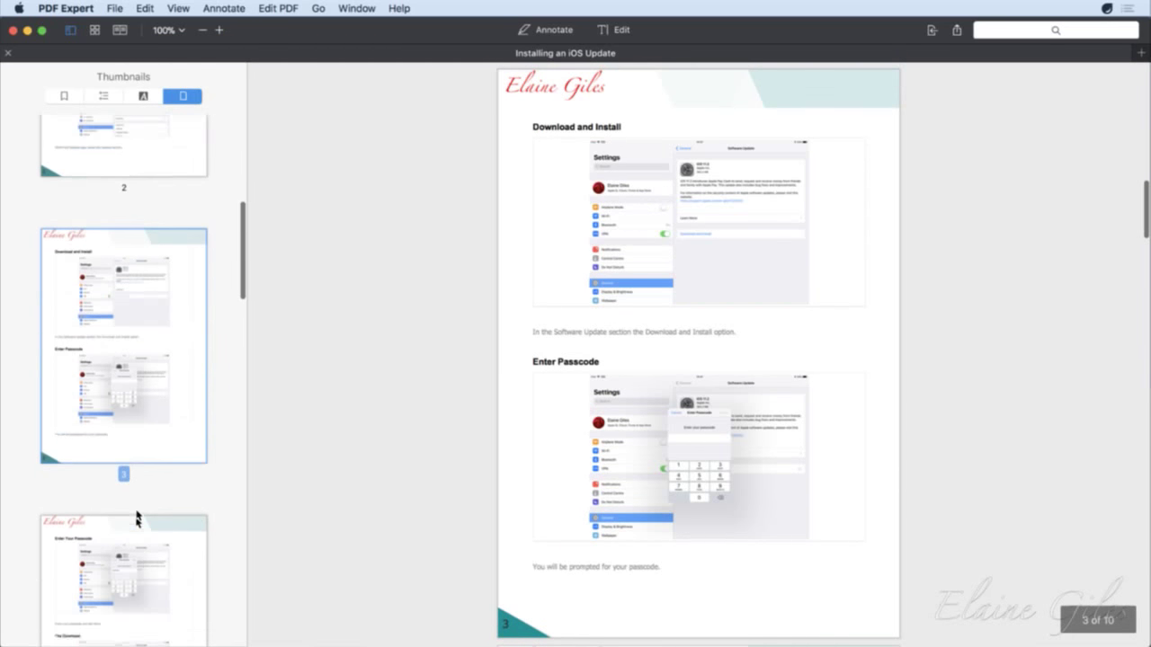
pyautogui.click(161, 528)
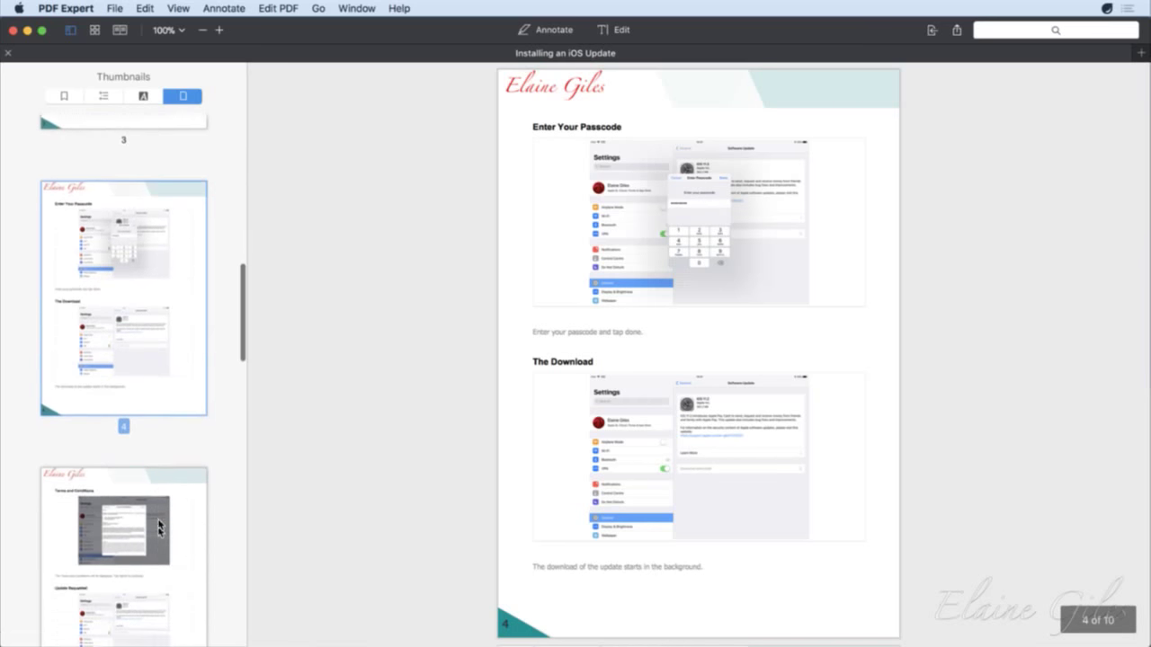
pyautogui.click(159, 528)
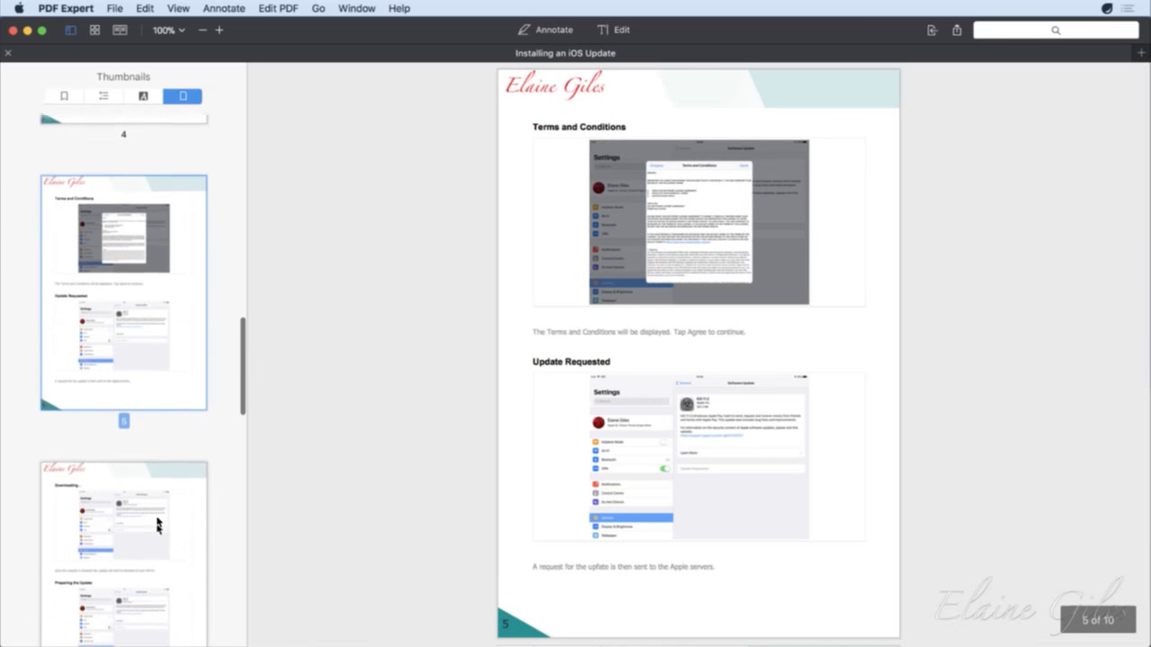
pyautogui.click(156, 534)
pyautogui.scroll(-5, 159, 547)
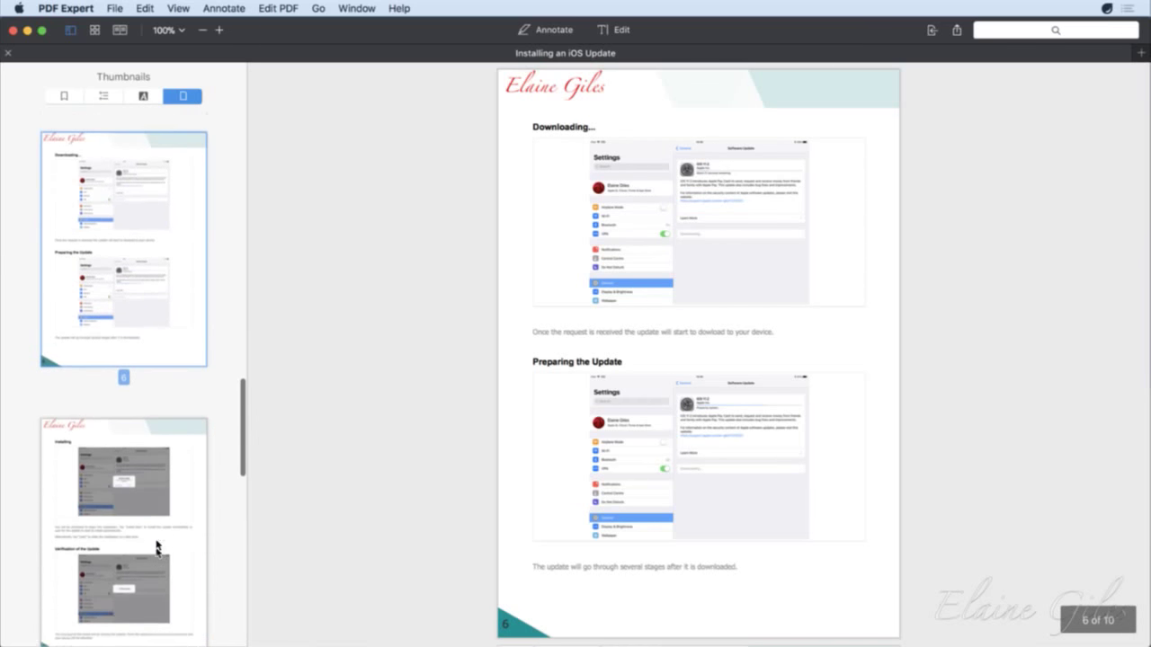
pyautogui.click(156, 514)
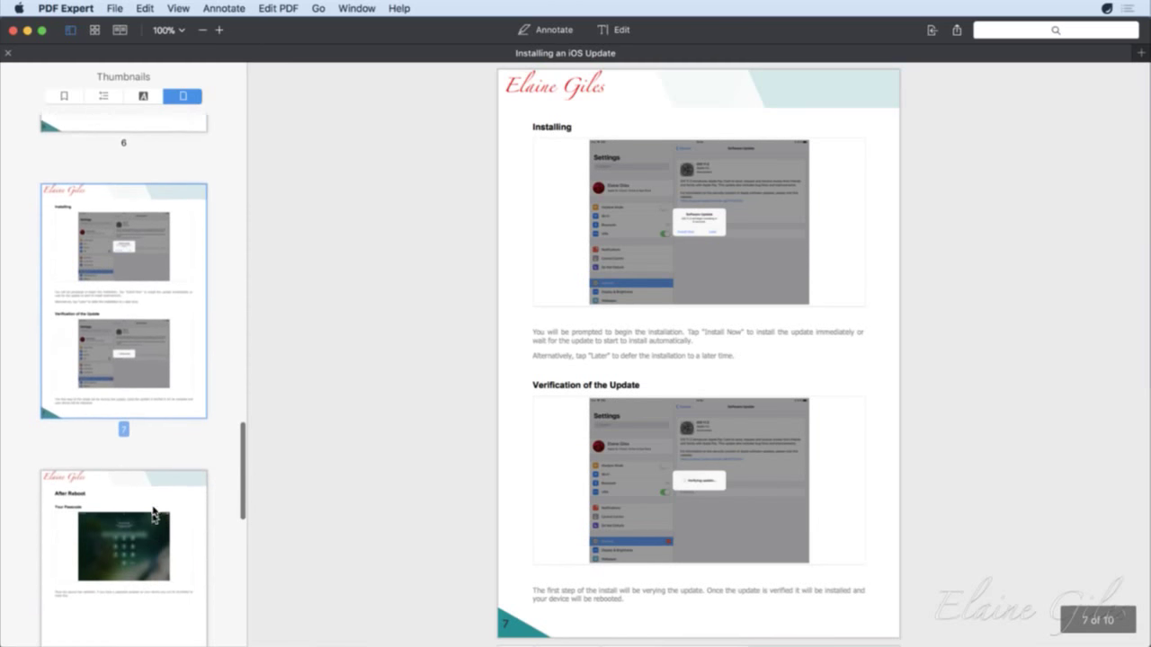
pyautogui.click(153, 534)
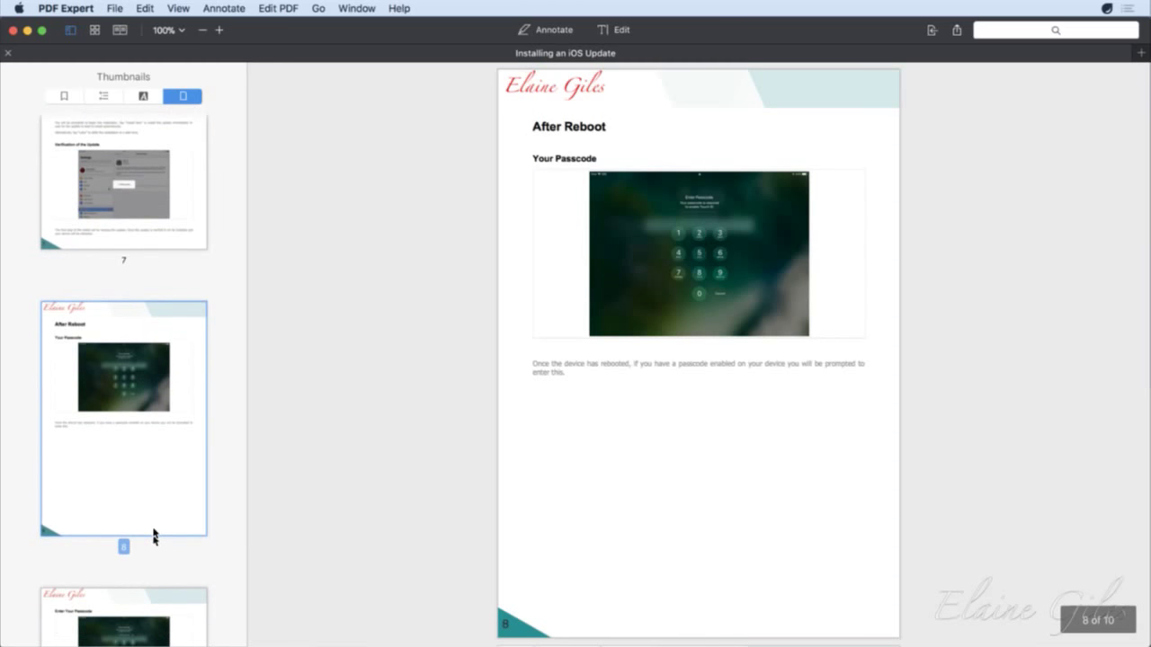
pyautogui.click(132, 626)
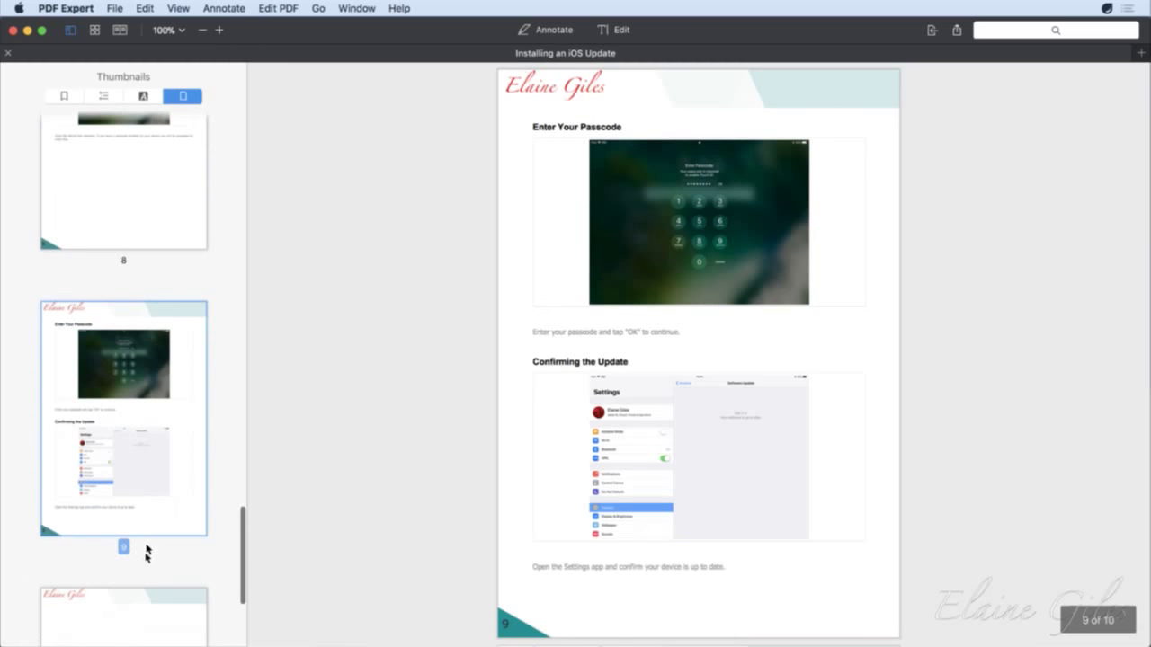
pyautogui.scroll(-4, 151, 538)
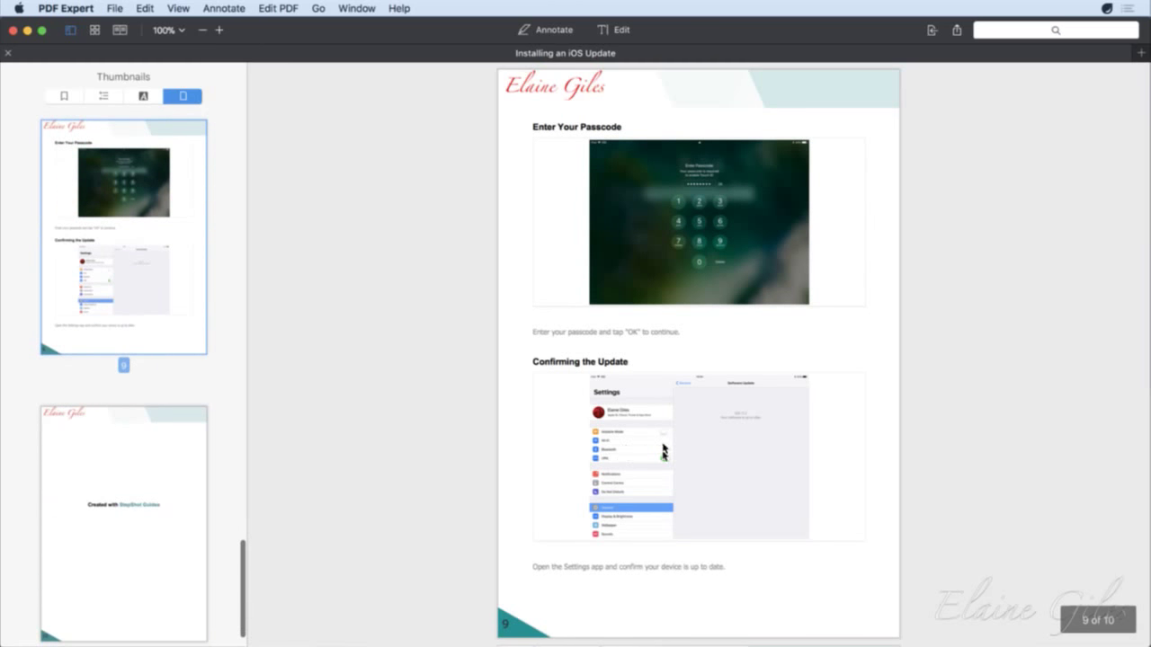
pyautogui.press('super+q')
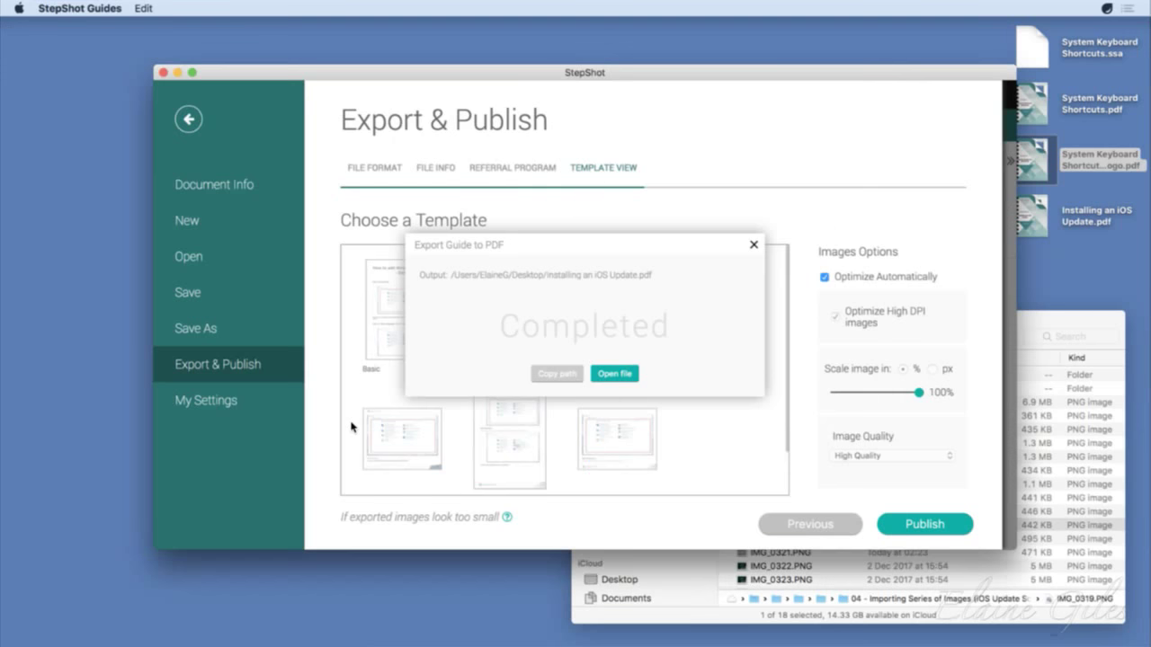
# Step: Return to the guide and start exporting it as a WordPress document, using the stored login and website details
pyautogui.click(754, 246)
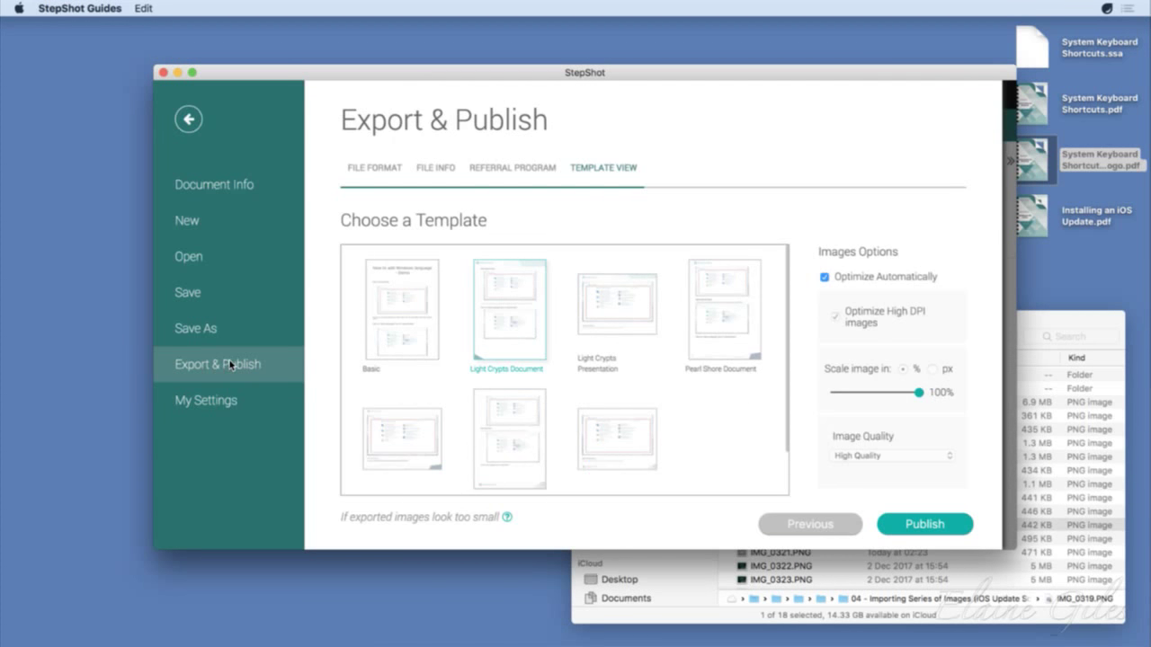
pyautogui.click(187, 119)
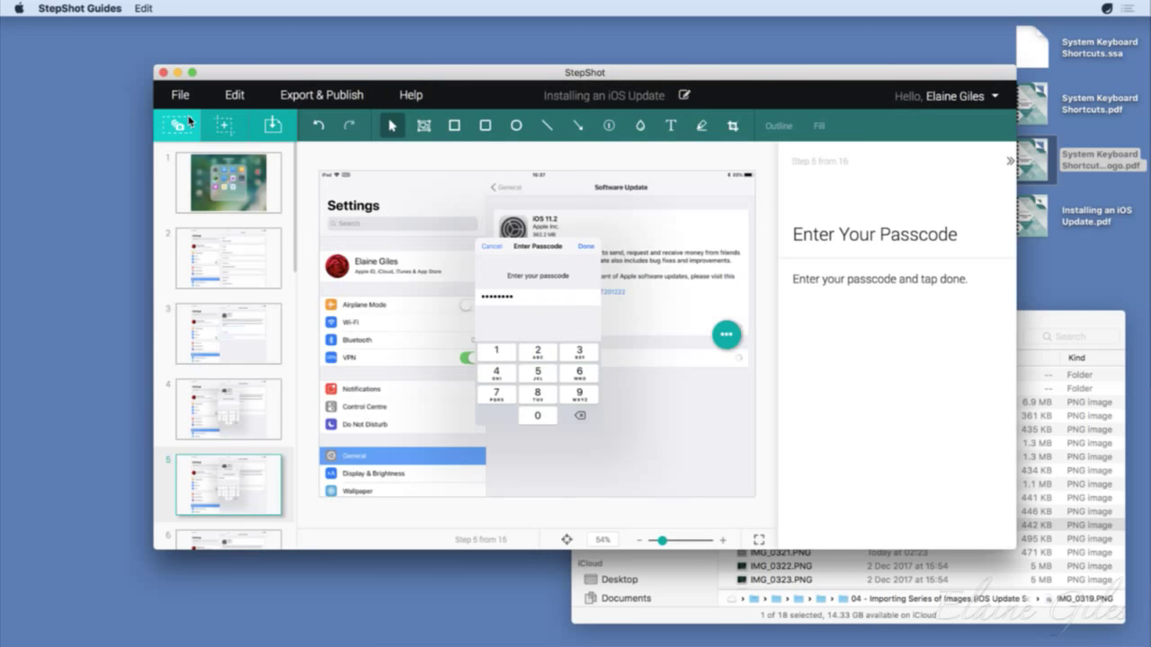
pyautogui.click(324, 95)
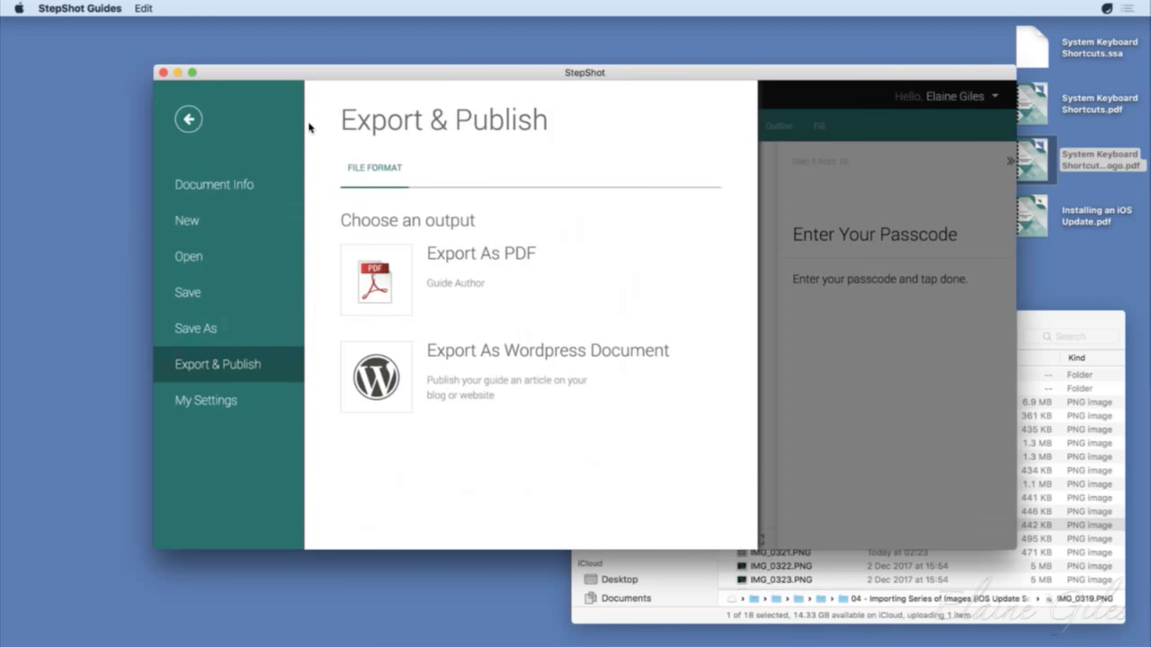
pyautogui.click(378, 387)
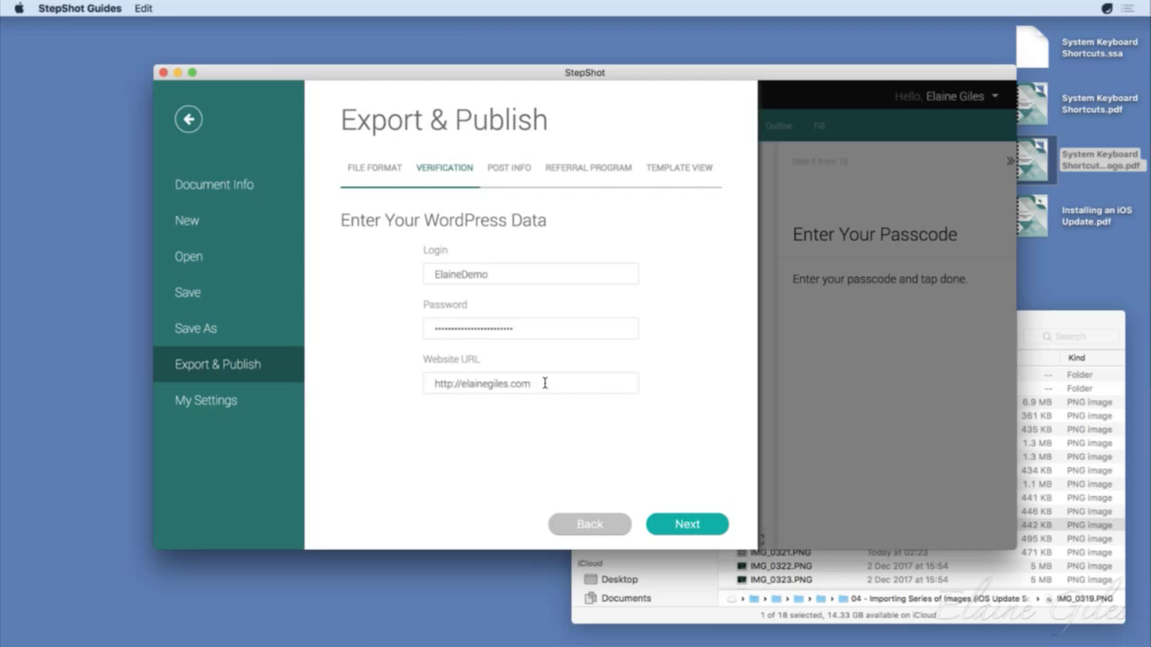
pyautogui.click(687, 527)
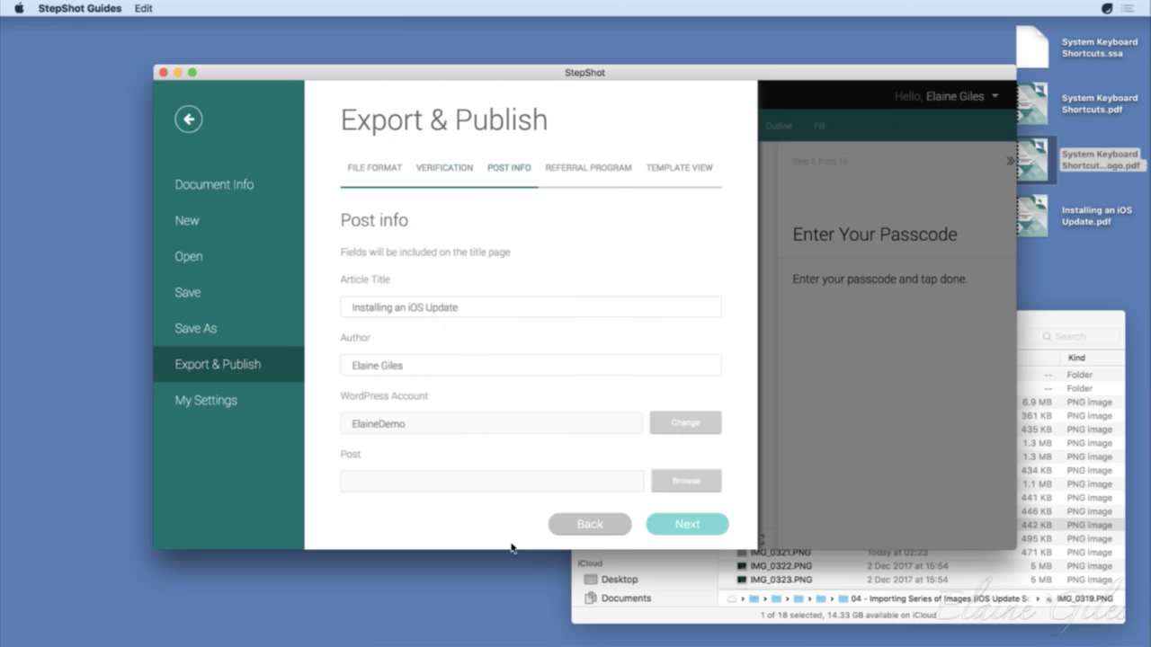
# Step: Create a new WordPress post titled Installing an iOS Update and select it as the export's destination
pyautogui.click(668, 482)
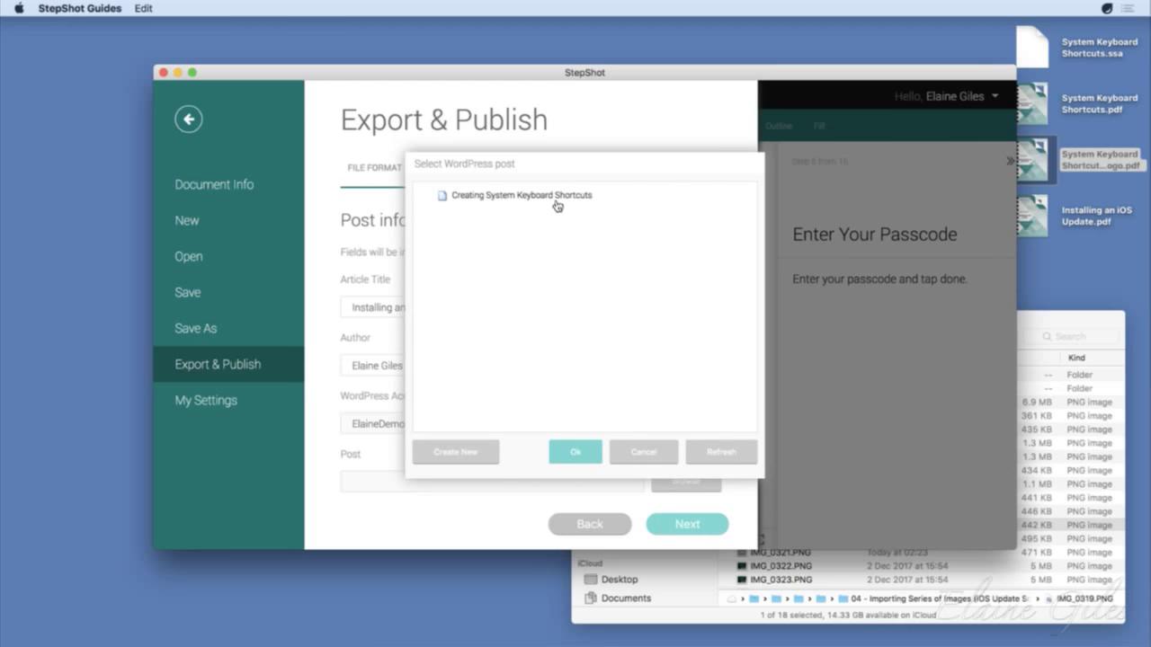
pyautogui.click(458, 451)
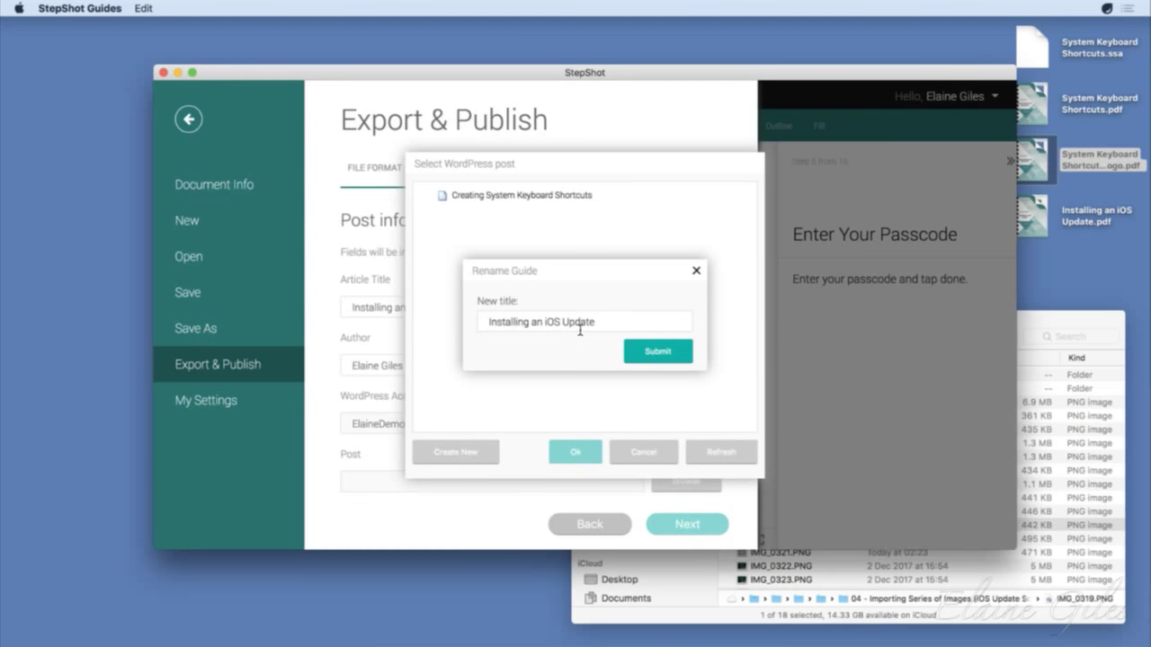
pyautogui.click(655, 352)
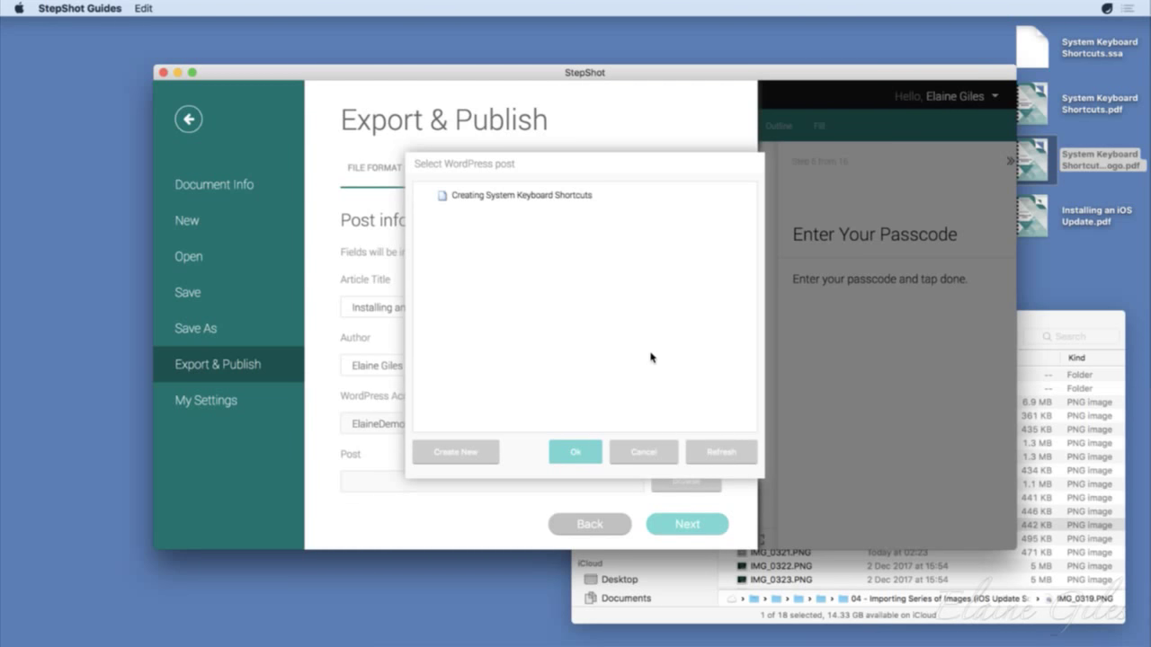
pyautogui.click(573, 452)
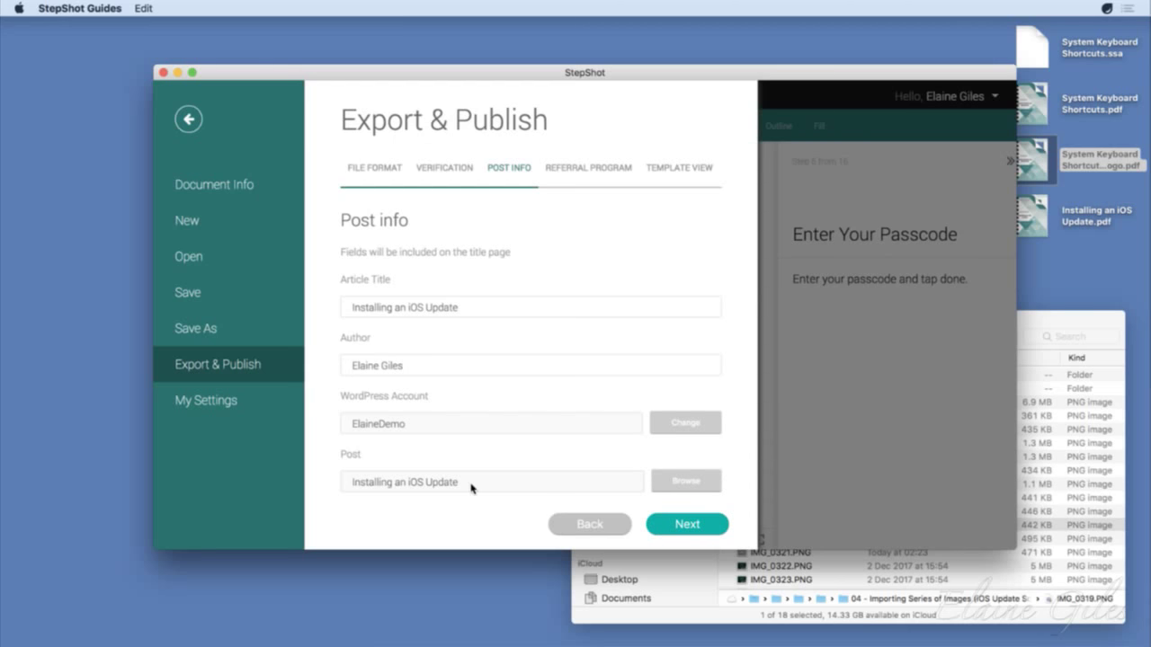
# Step: Keep the referral link enabled, choose the Framed template, and publish the guide to WordPress
pyautogui.click(692, 526)
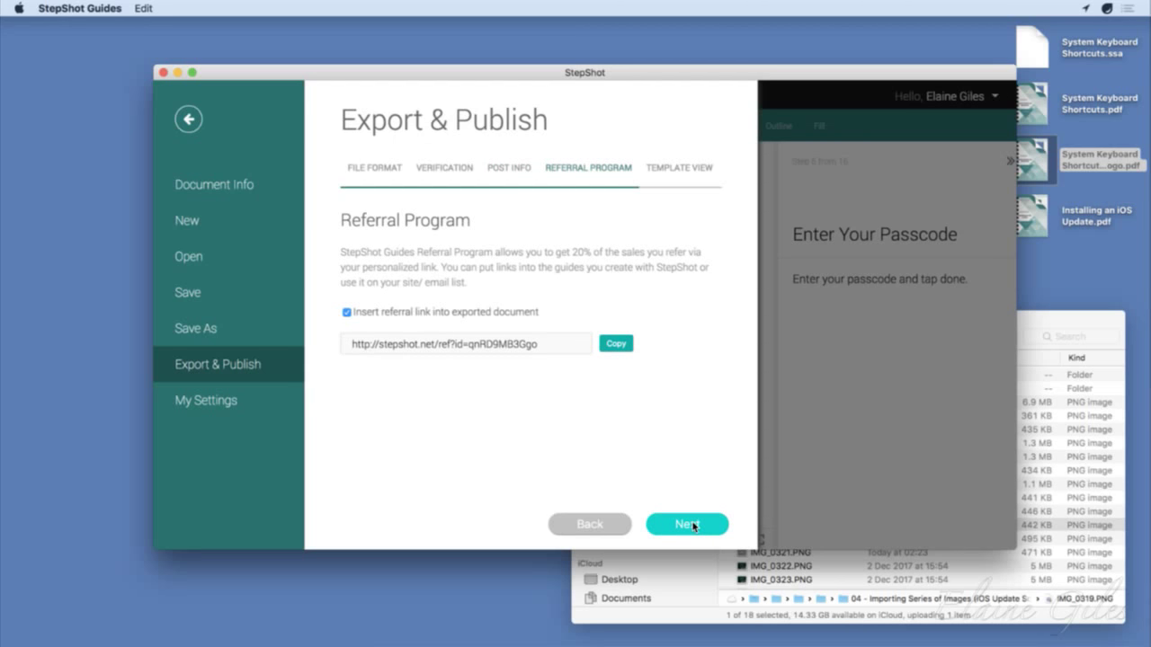
pyautogui.click(688, 525)
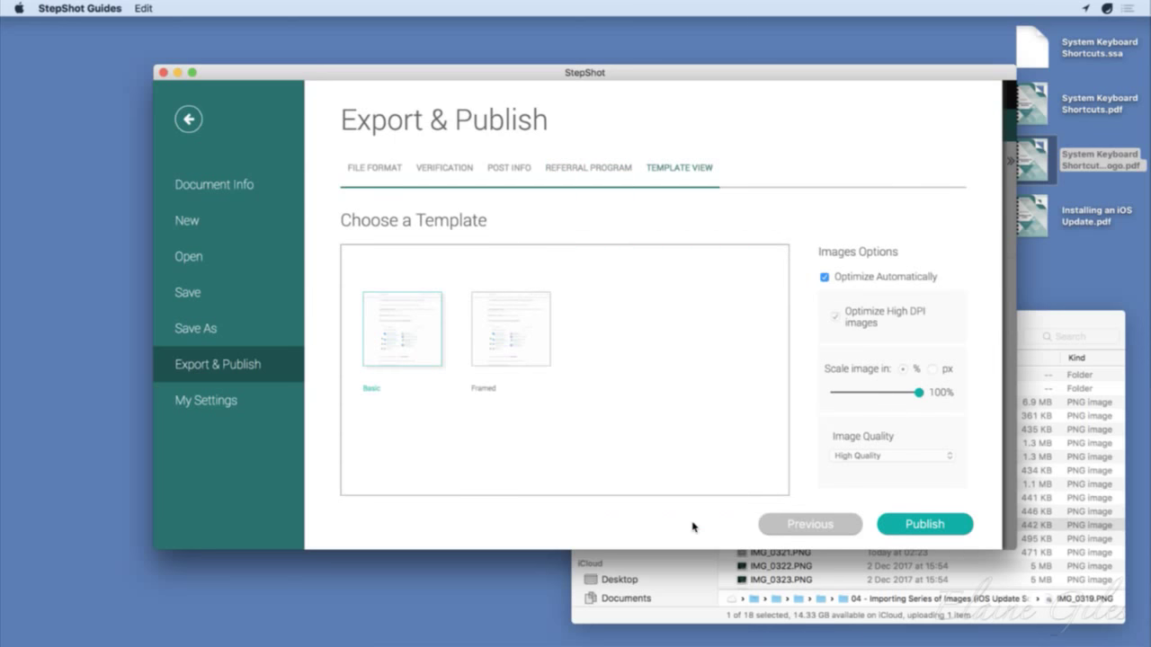
pyautogui.click(534, 336)
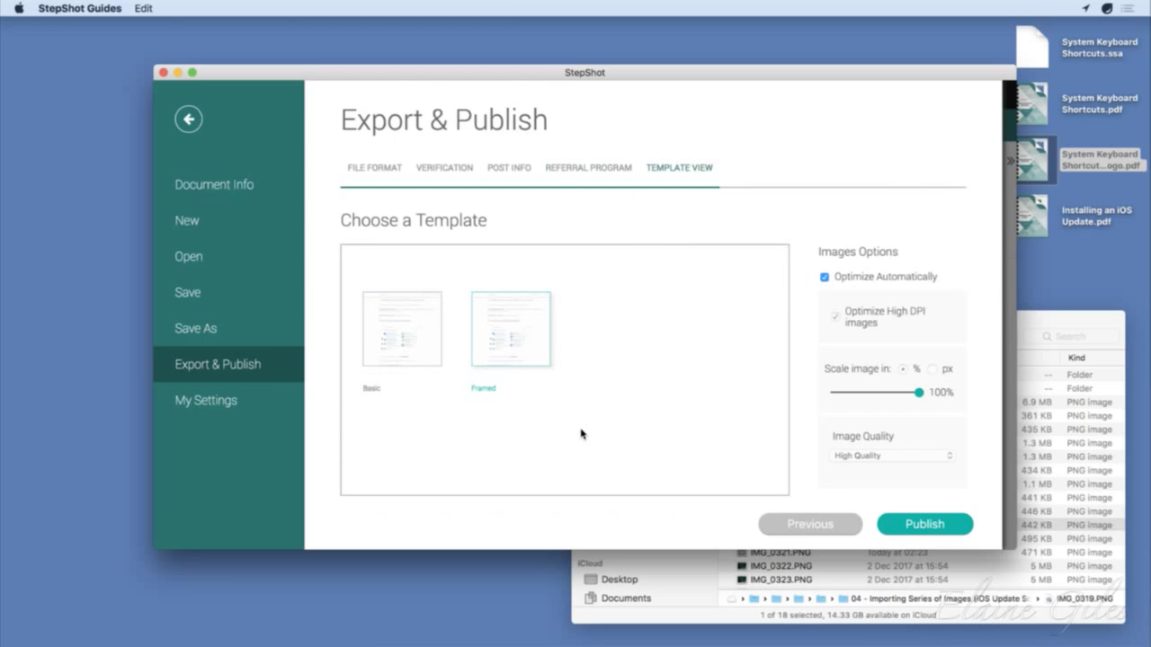
pyautogui.click(931, 526)
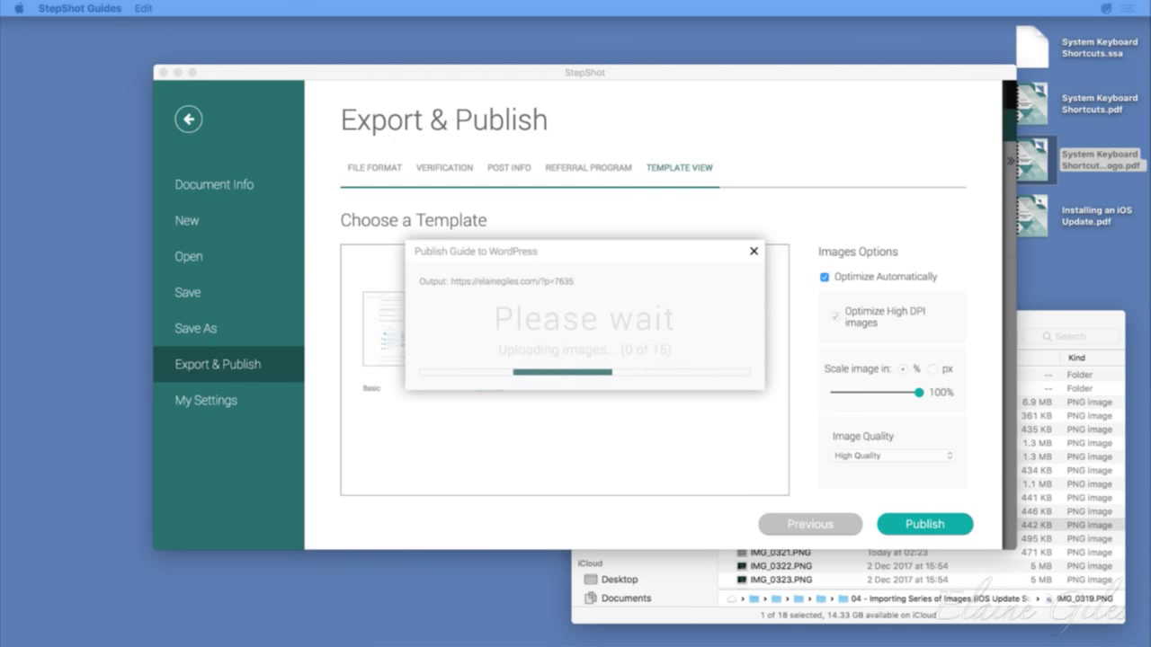
# Step: Switch to the WordPress admin site in Chrome and view the list of all posts
pyautogui.press('super+Tab')
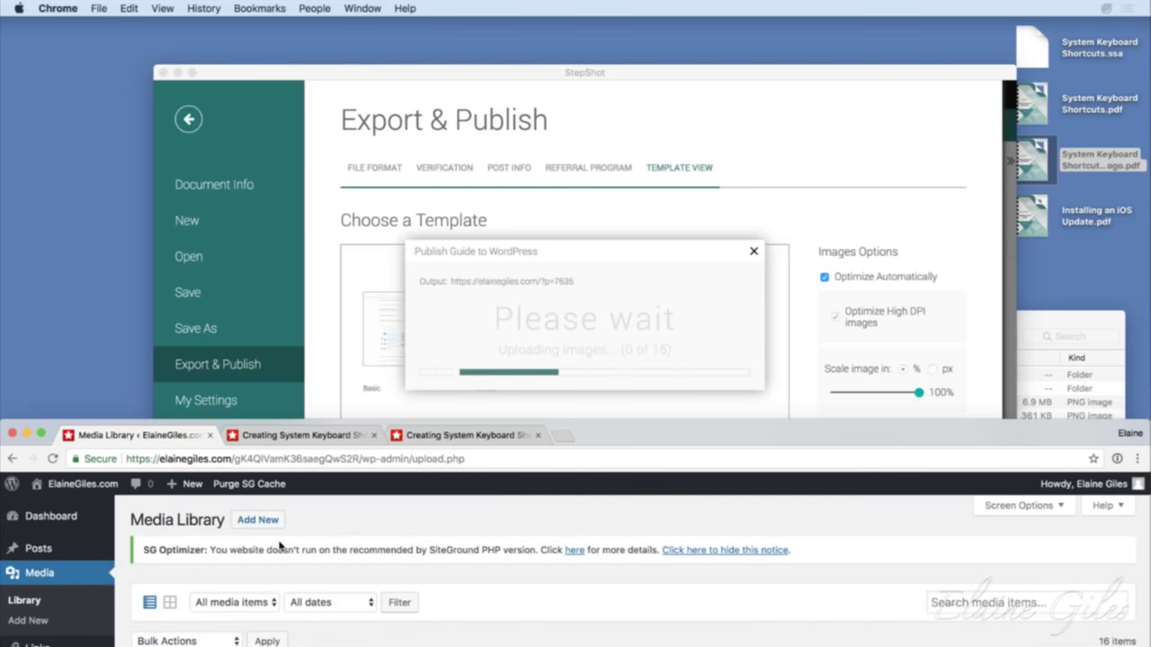
pyautogui.click(40, 552)
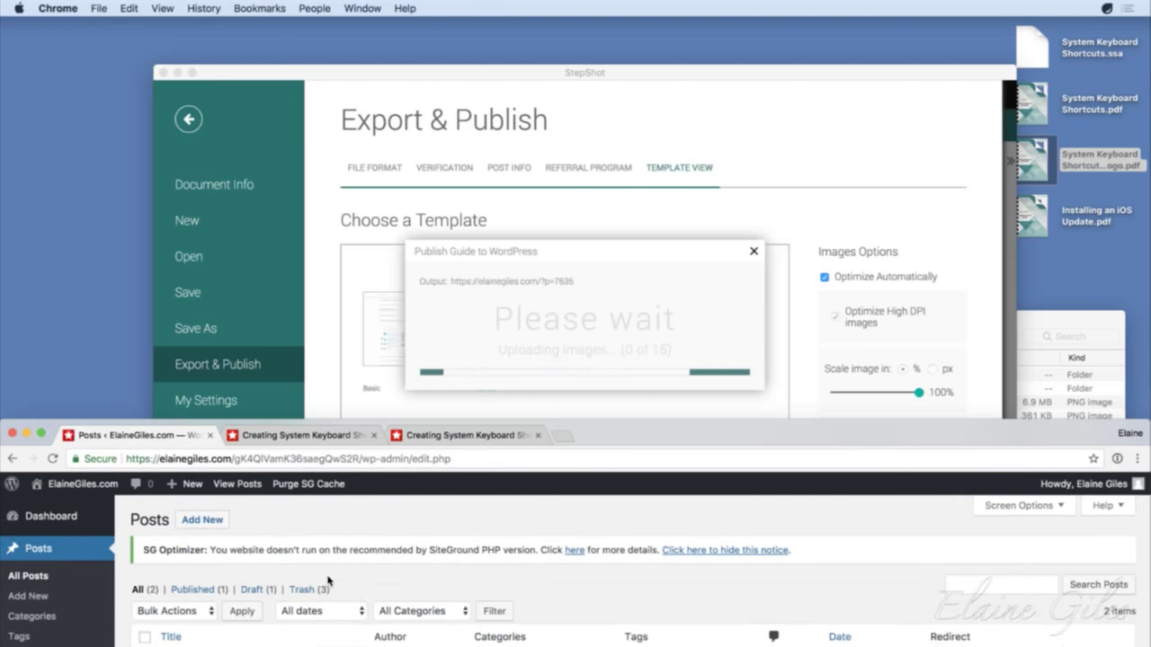
# Step: Open the Installing an iOS Update draft for editing, check its StepShot Guides category, and publish the post
pyautogui.scroll(-2, 335, 575)
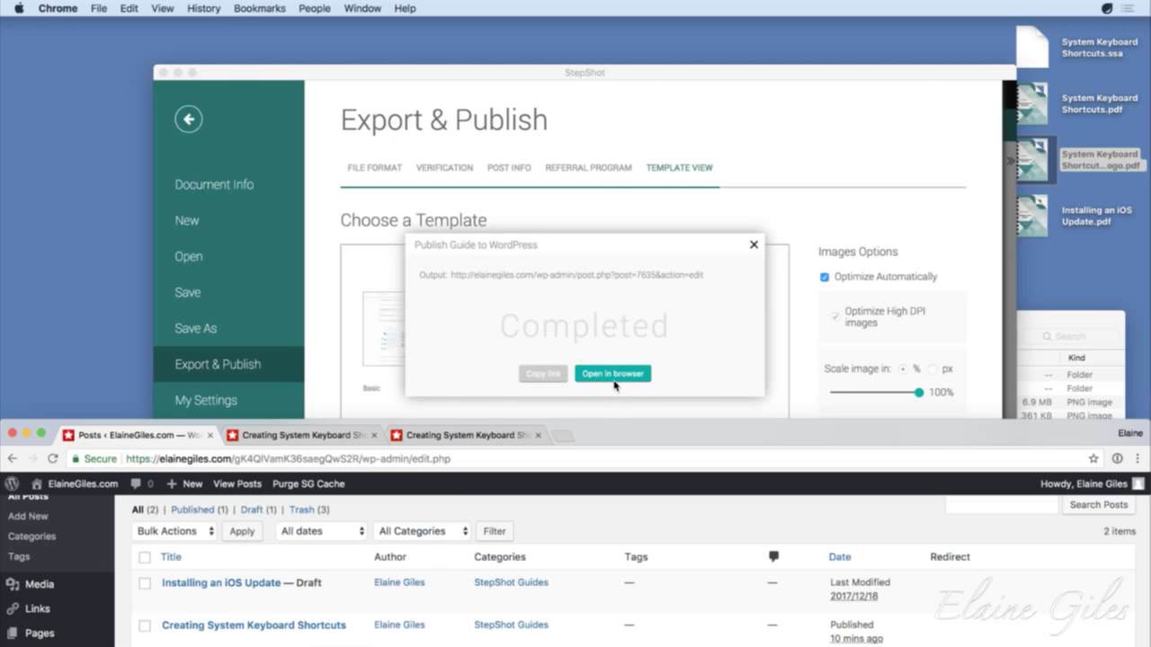
pyautogui.moveTo(625, 436); pyautogui.dragTo(616, 31)
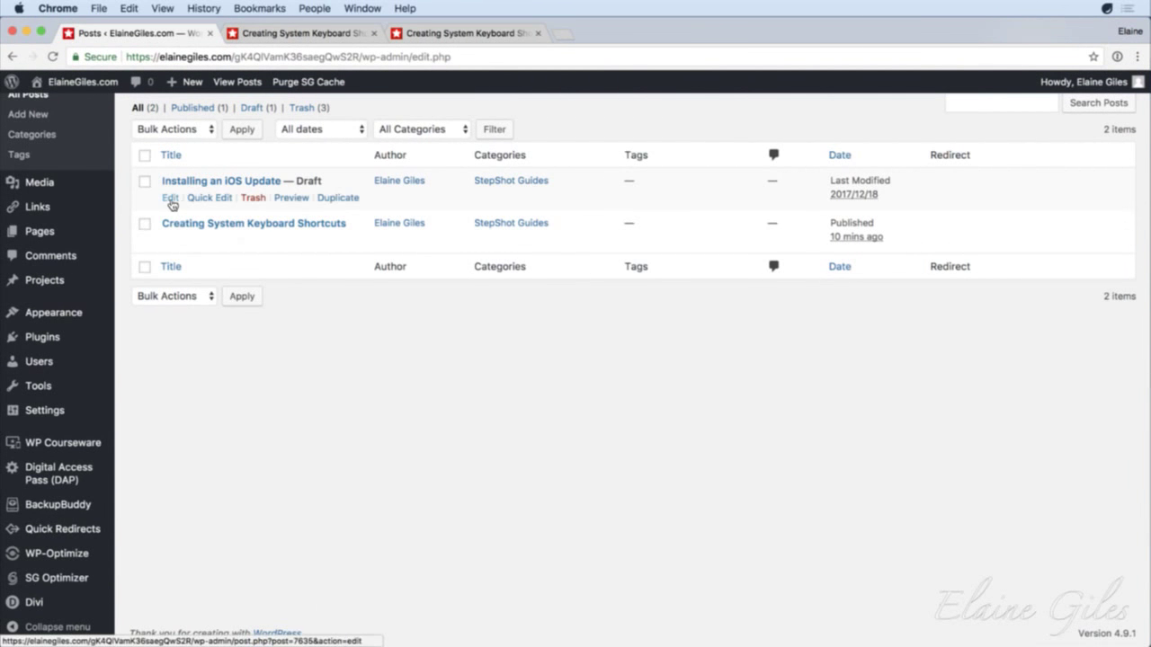
pyautogui.click(170, 197)
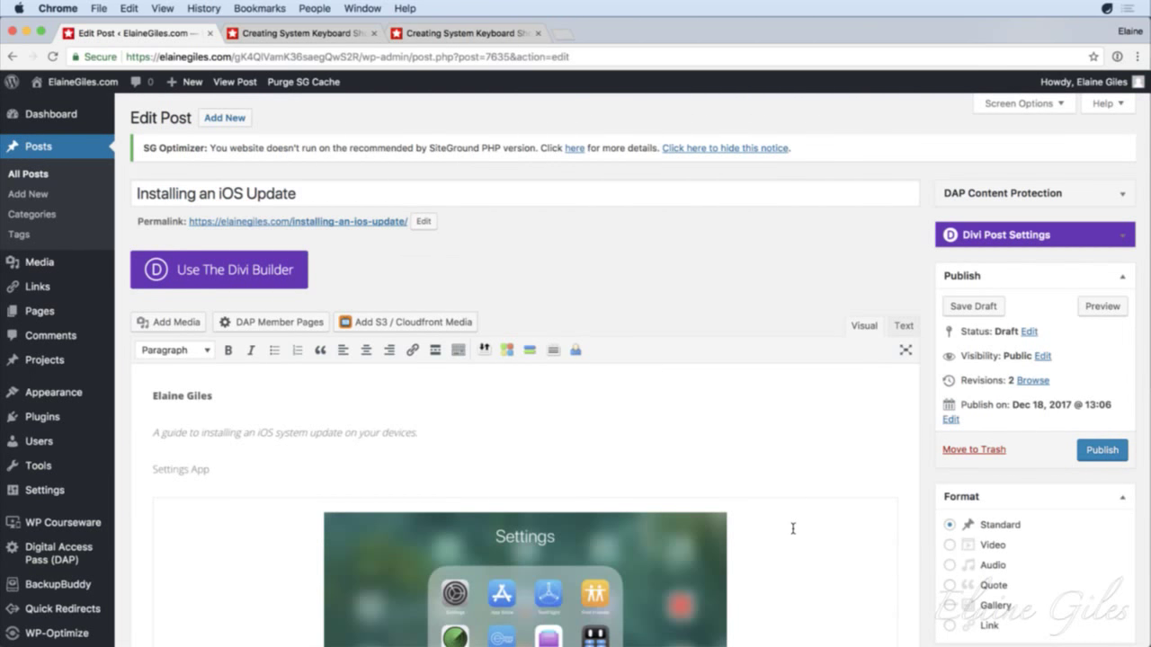
pyautogui.scroll(-8, 966, 519)
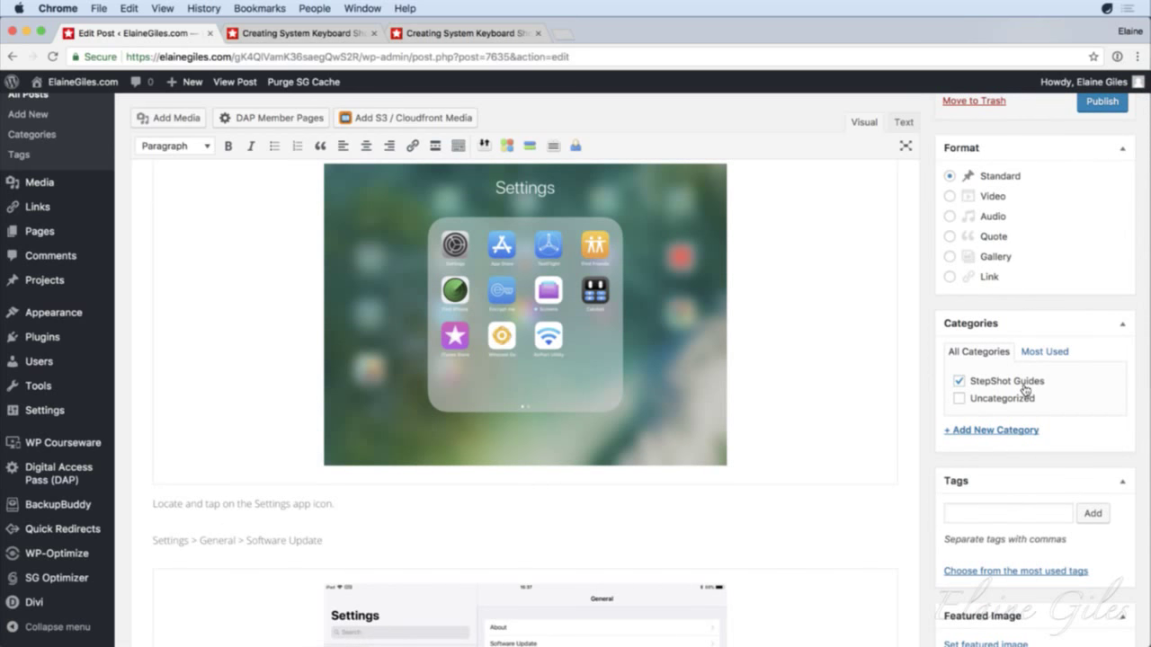
pyautogui.scroll(8, 1025, 388)
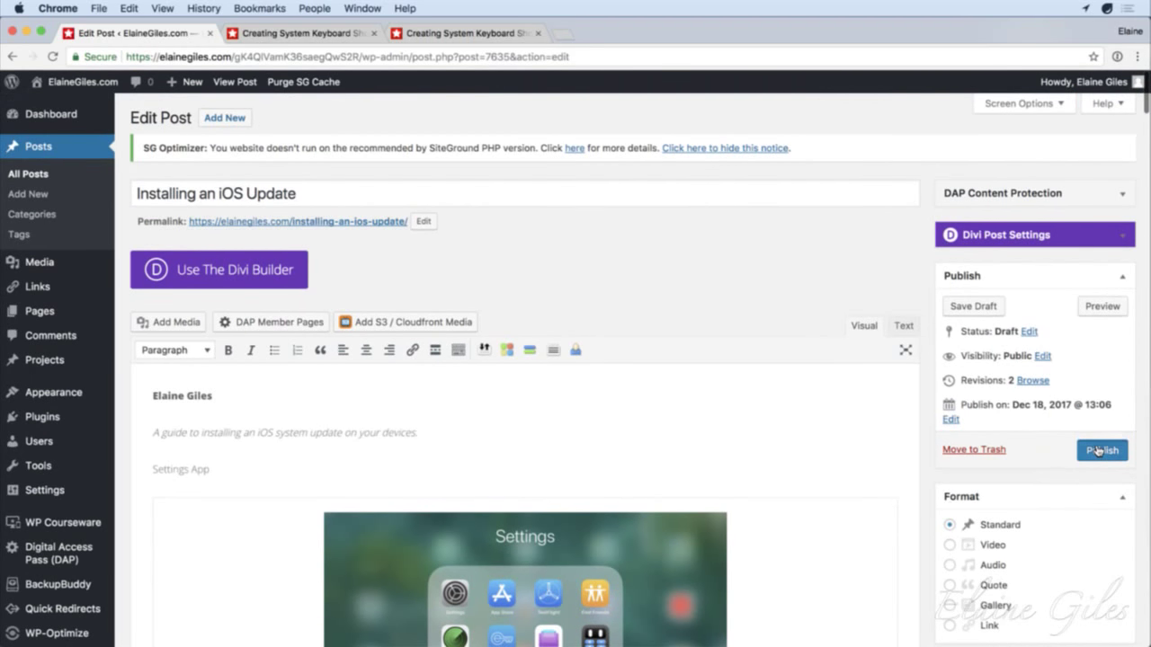
pyautogui.click(1099, 451)
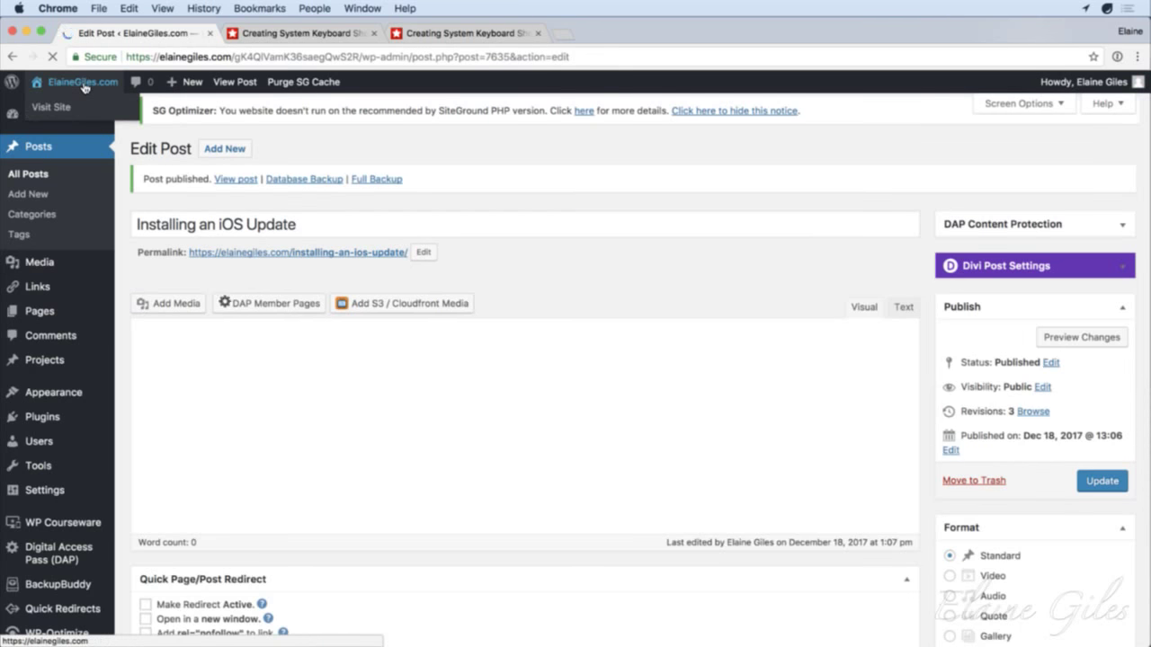
# Step: Visit the site's home page, open the full Installing an iOS Update post, and look through it to the end
pyautogui.moveTo(84, 86)
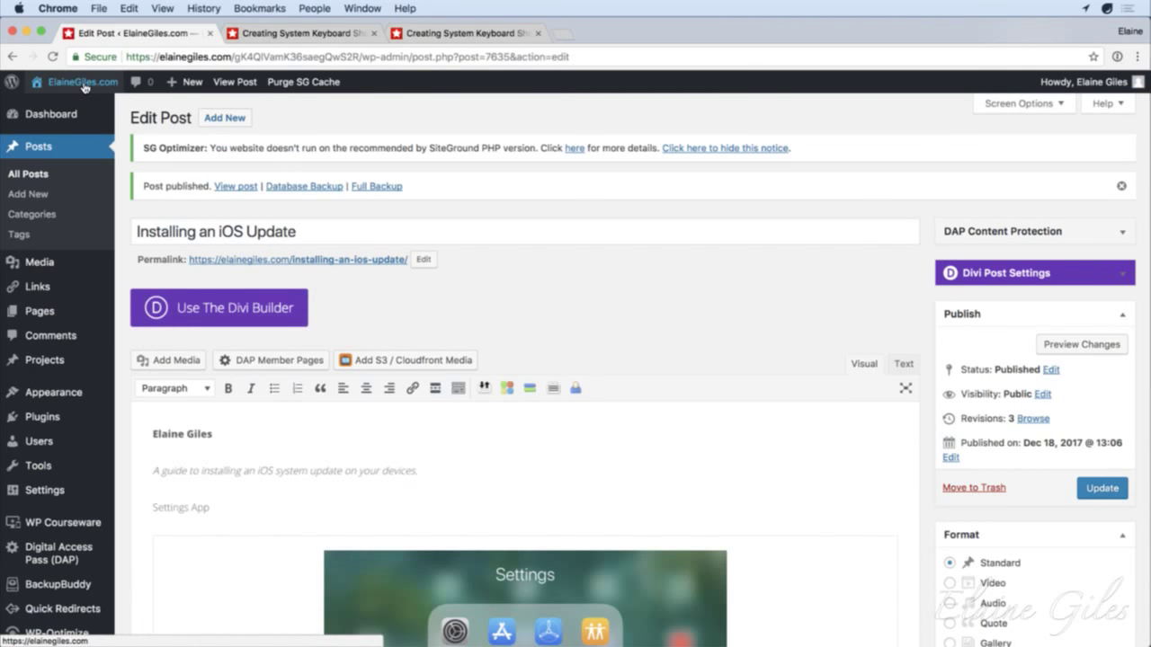
pyautogui.click(83, 82)
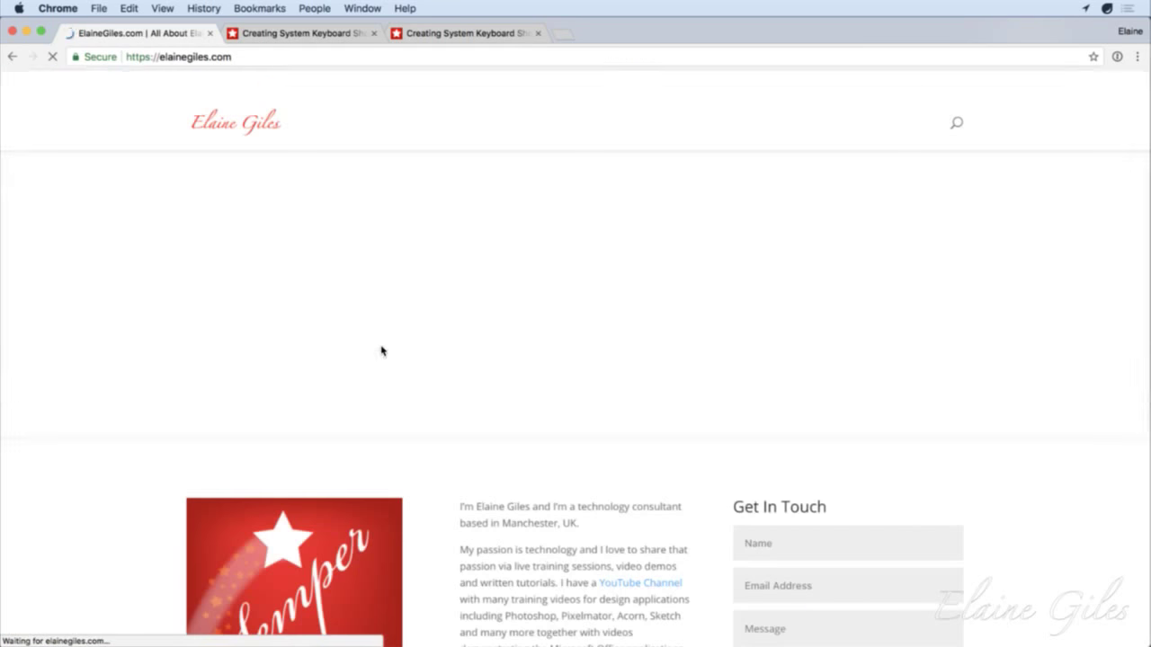
pyautogui.scroll(-2, 381, 349)
pyautogui.scroll(-10, 377, 374)
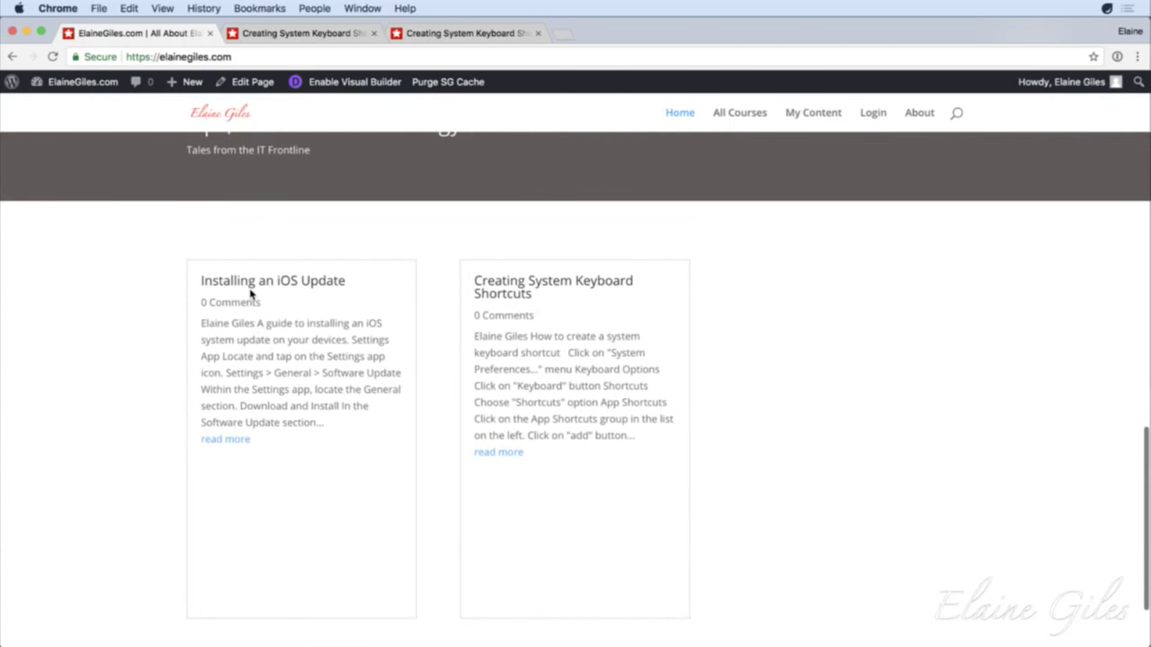
pyautogui.click(225, 440)
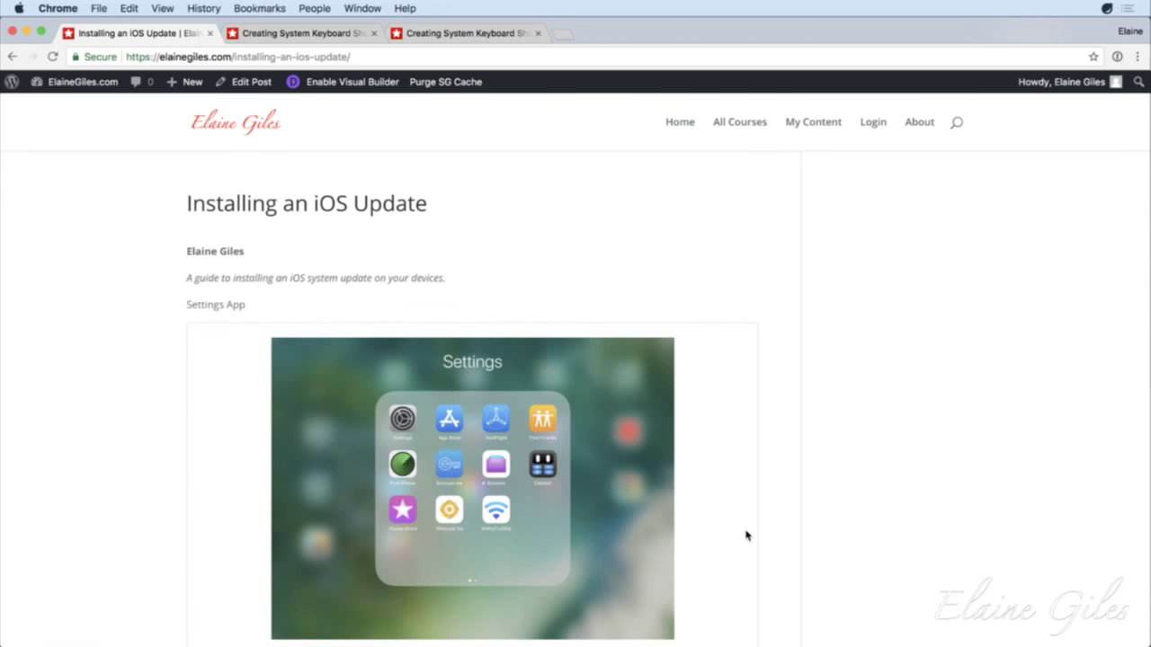
pyautogui.scroll(-15, 746, 536)
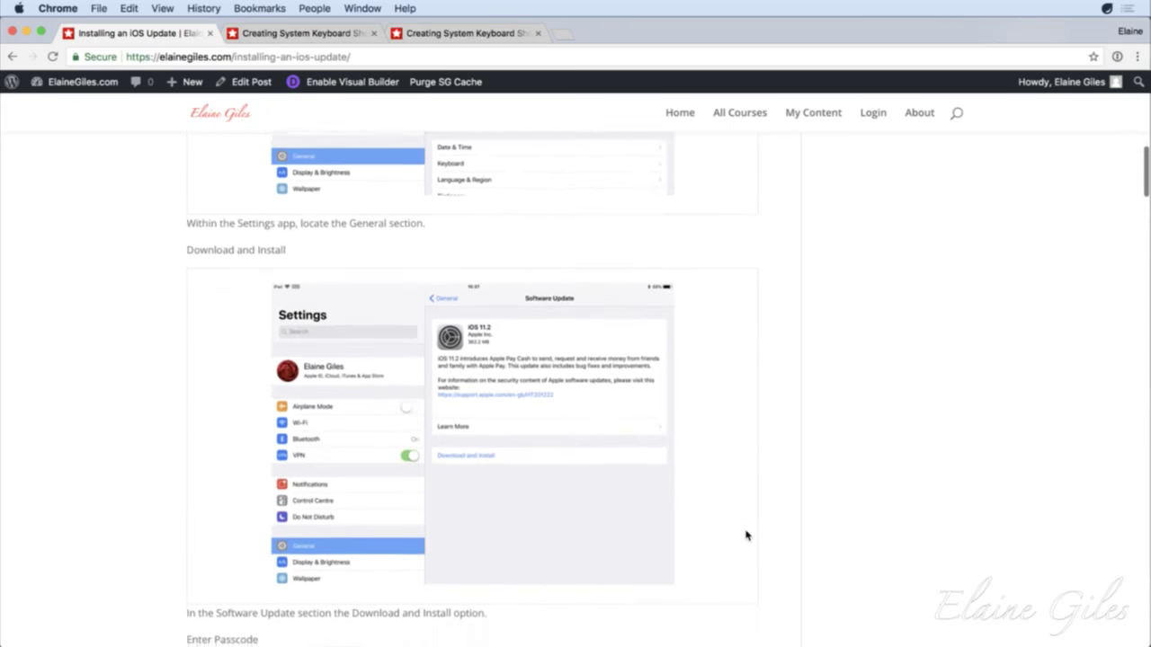
pyautogui.scroll(-15, 745, 536)
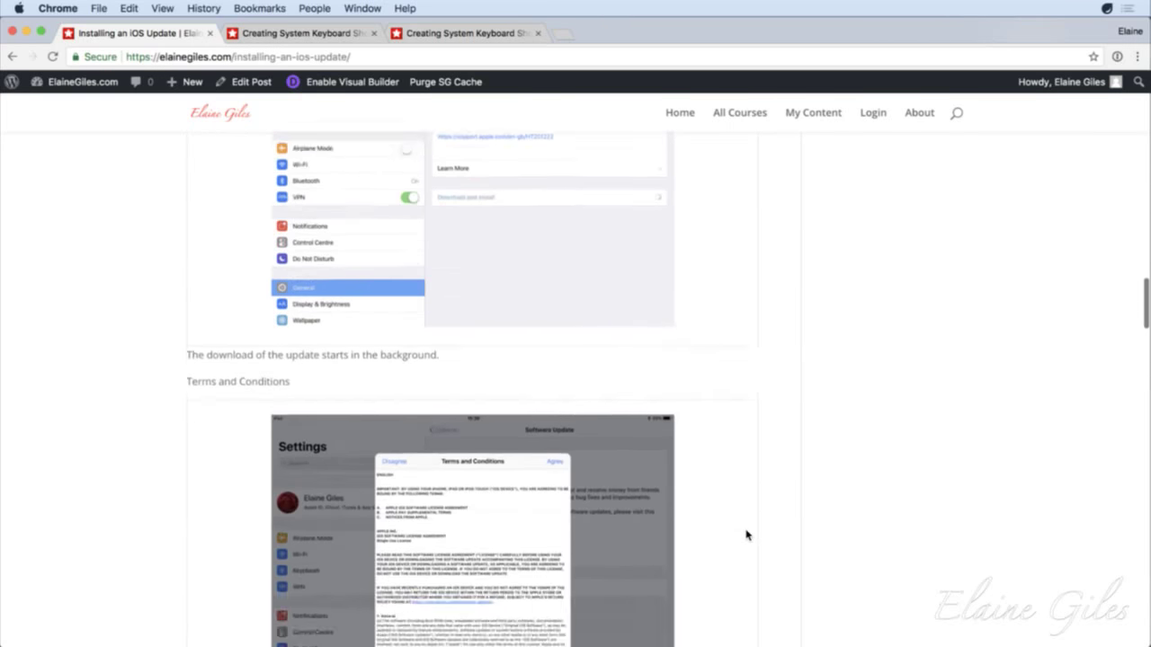
pyautogui.scroll(-15, 746, 536)
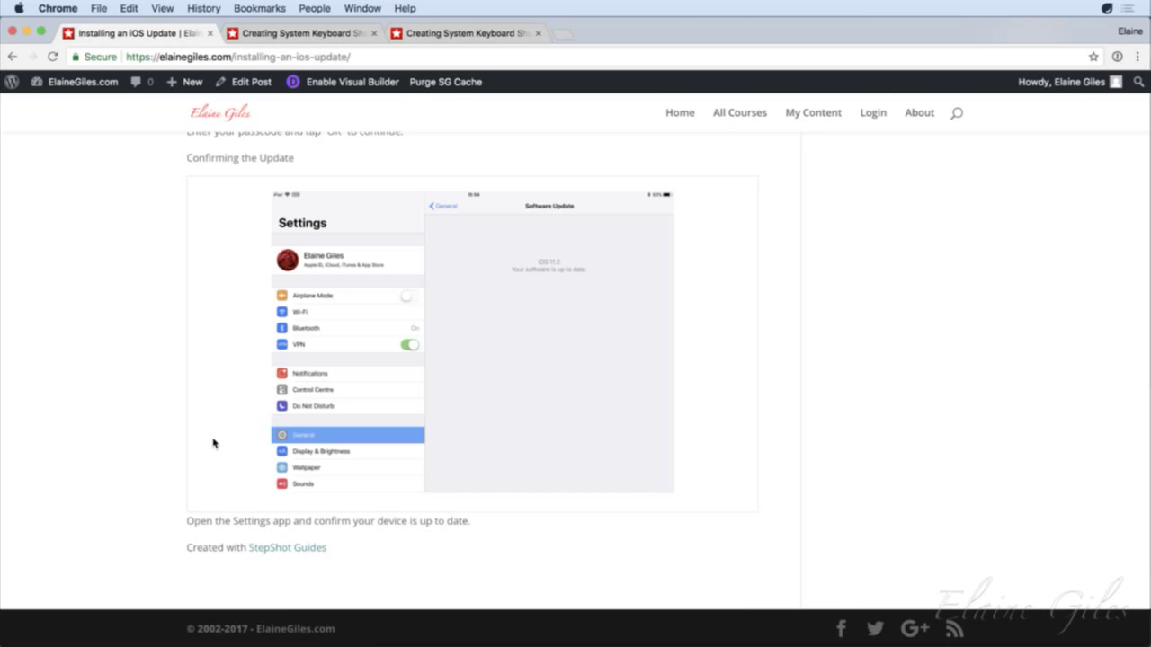
pyautogui.press('super+Tab')
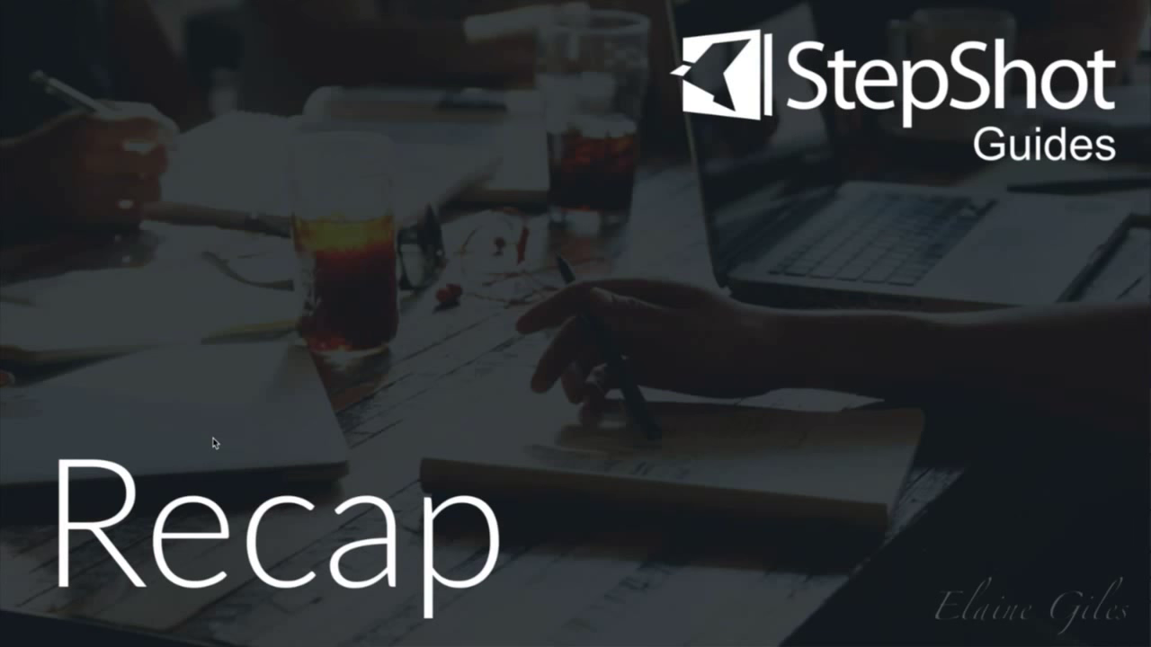
pyautogui.press('Right')
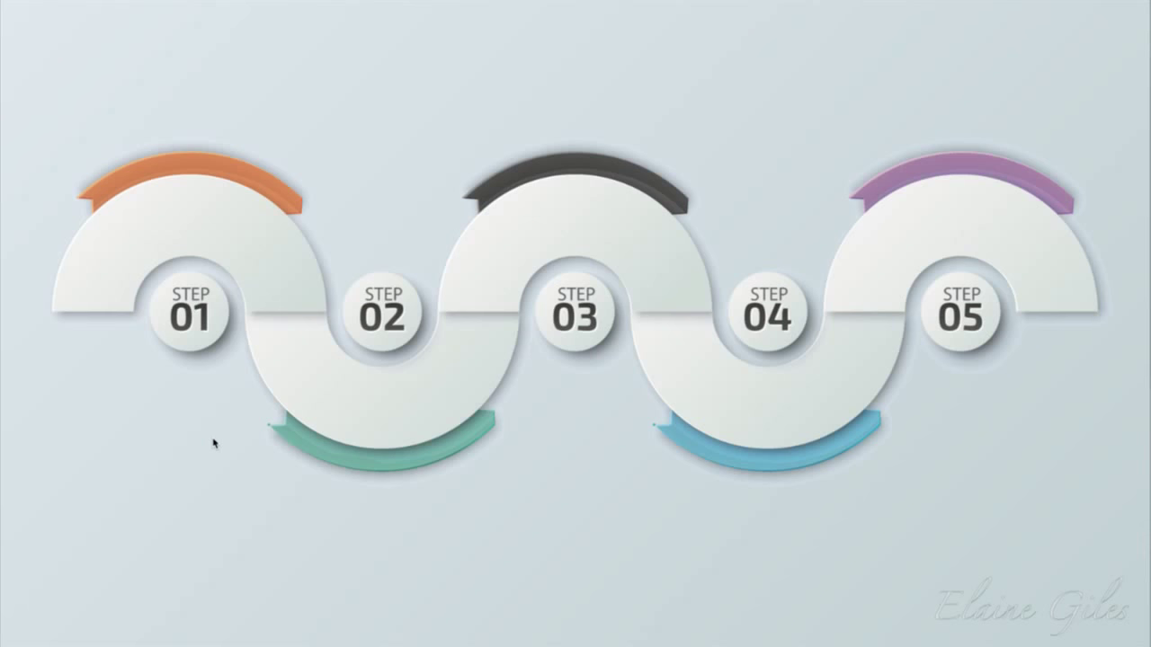